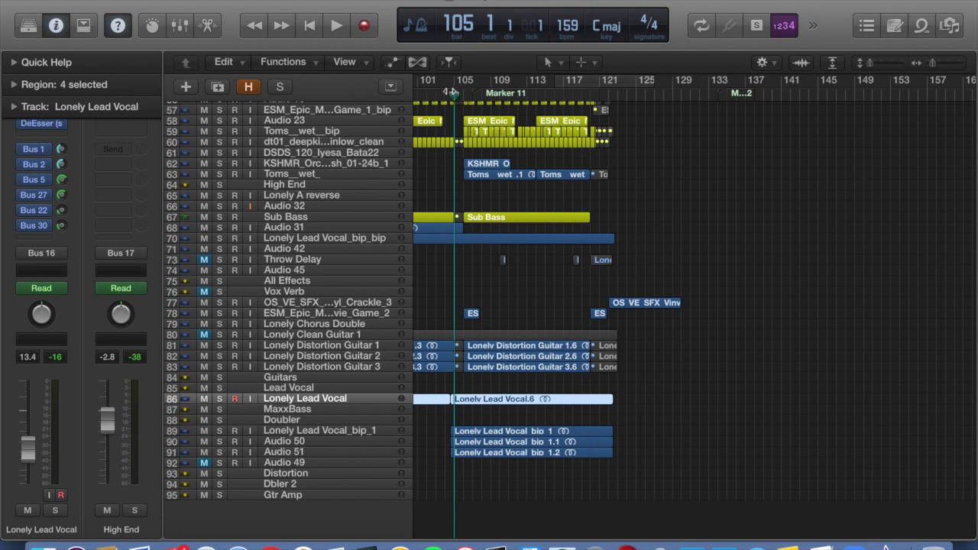
Examine the vocal and guitar regions around bar 105 at different horizontal and vertical zoom levels.
click(943, 62)
click(943, 62)
click(943, 62)
click(943, 62)
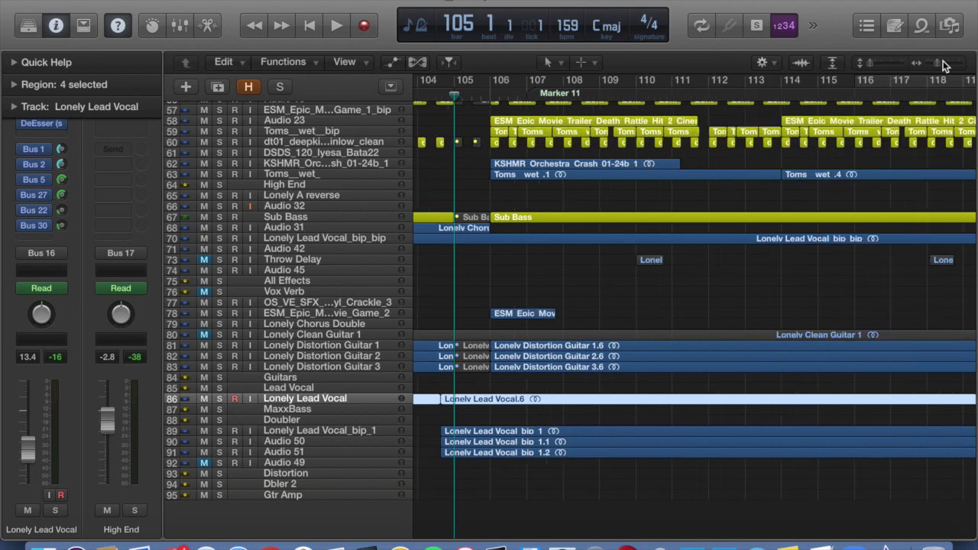
drag(868, 65, 881, 70)
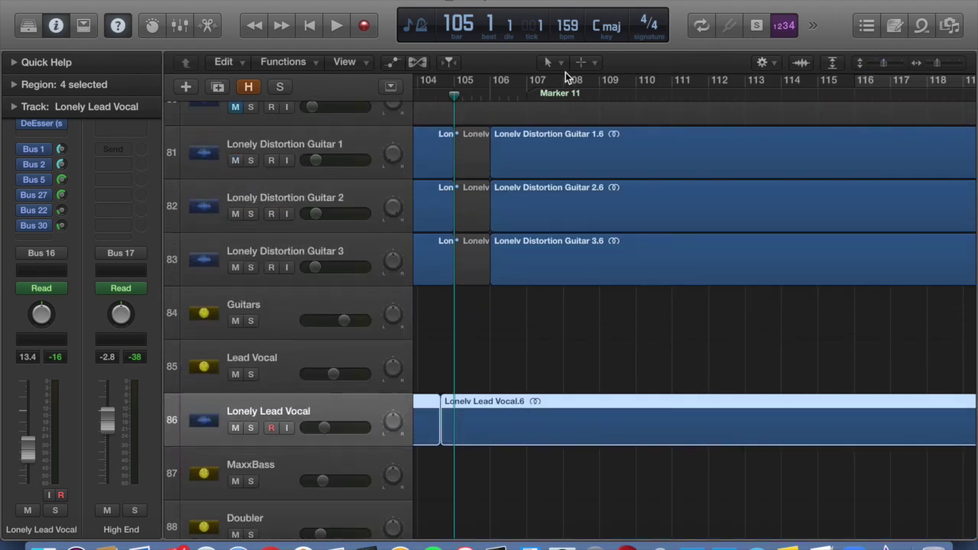
drag(938, 64, 925, 67)
click(946, 66)
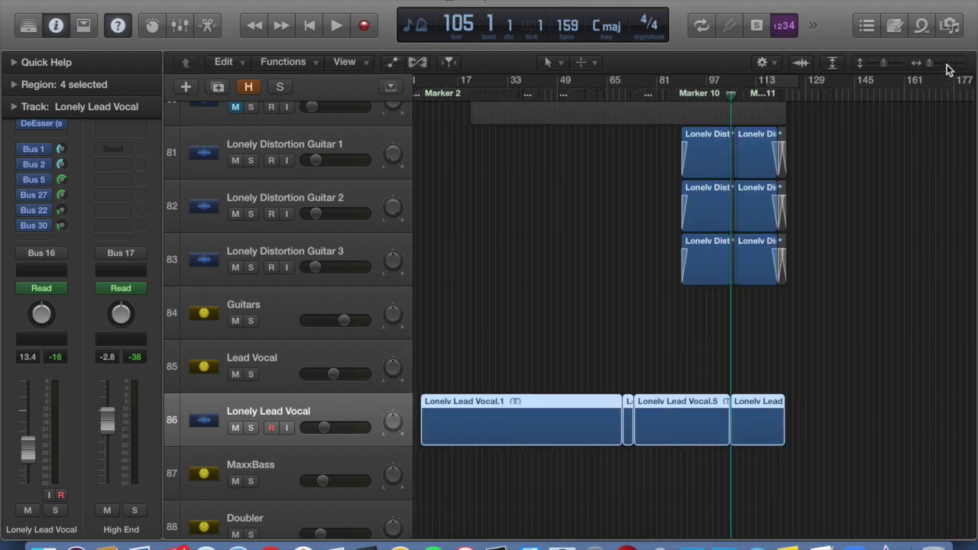
scroll(783, 173, right, 3)
click(782, 173)
click(948, 64)
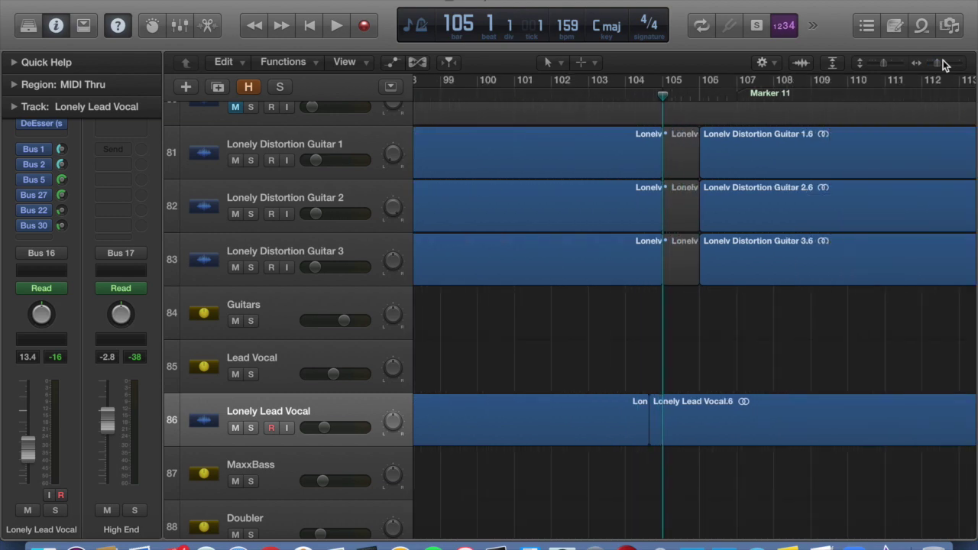
click(876, 64)
scroll(708, 185, right, 10)
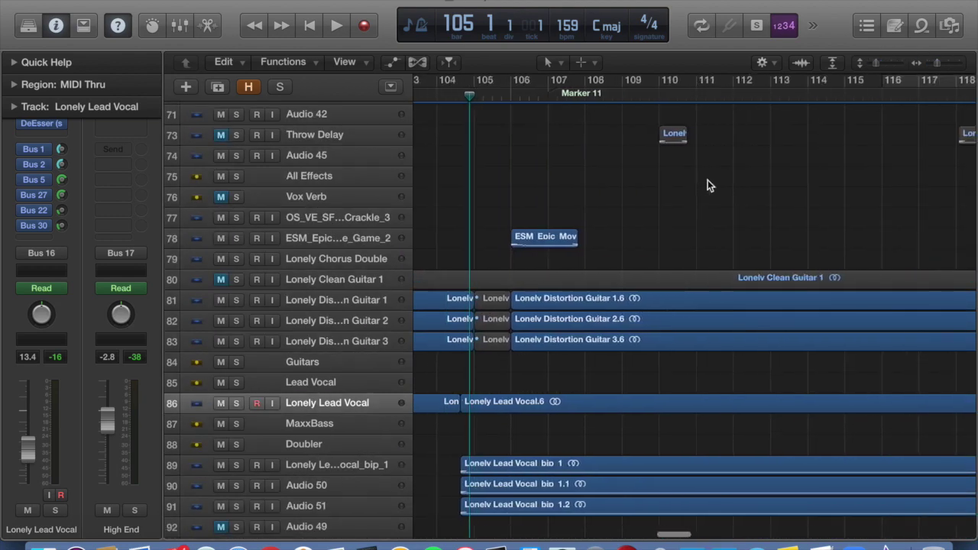
scroll(707, 185, left, 6)
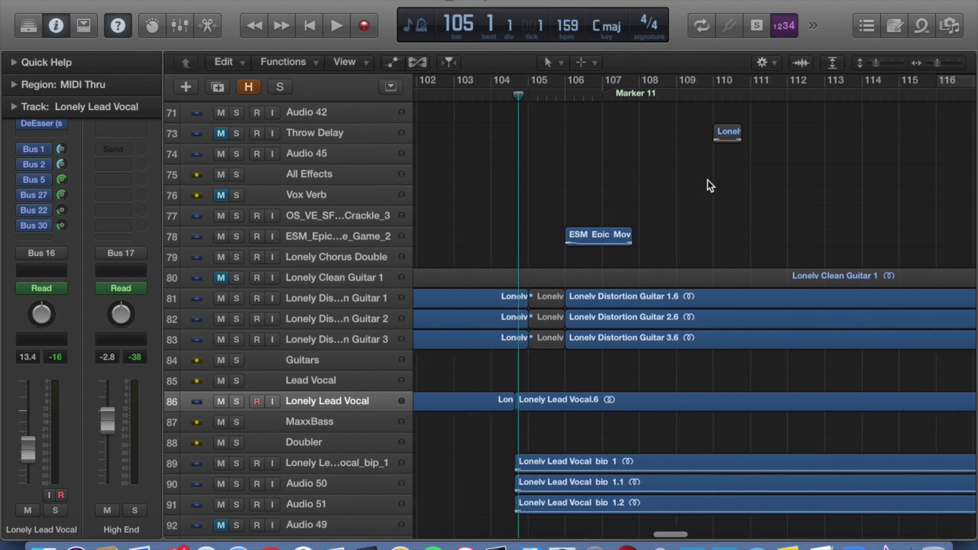
scroll(708, 184, right, 2)
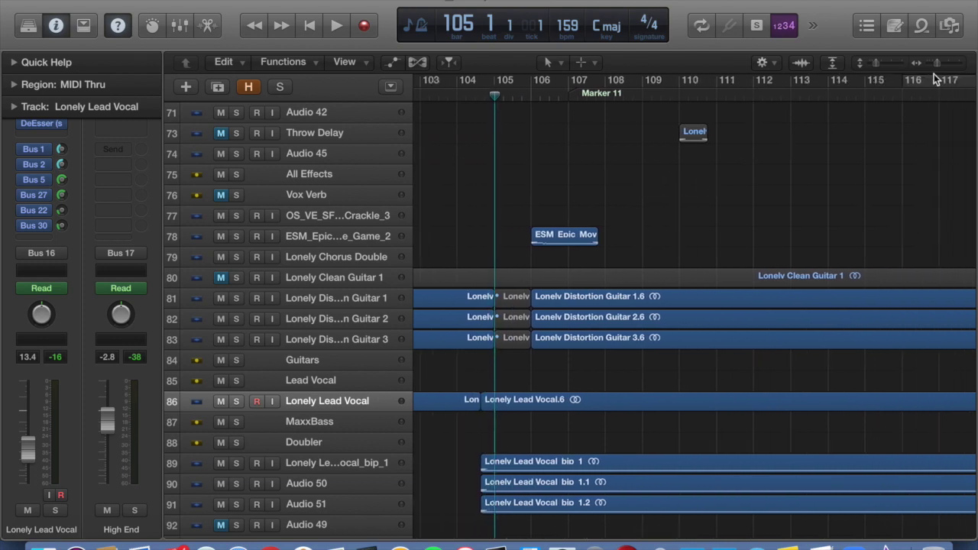
drag(938, 63, 936, 64)
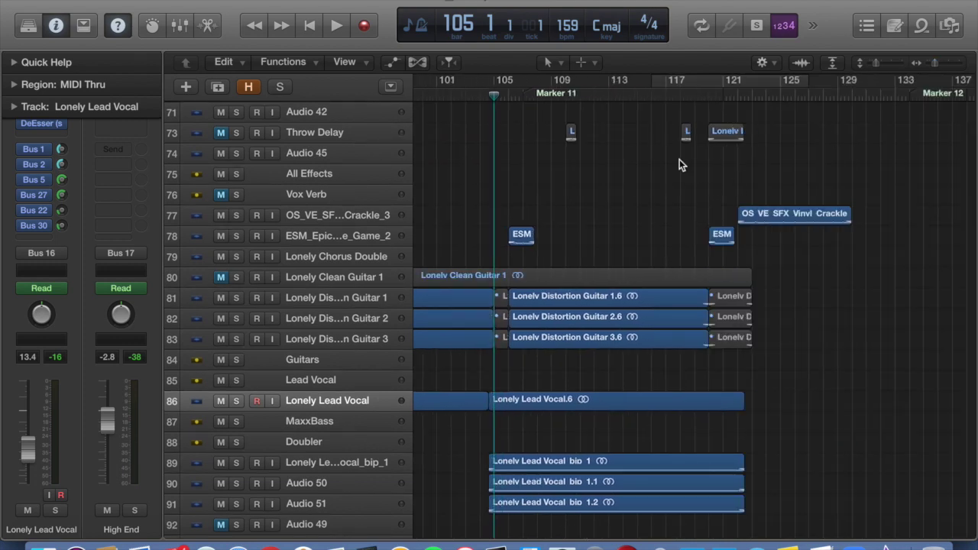
drag(936, 62, 944, 62)
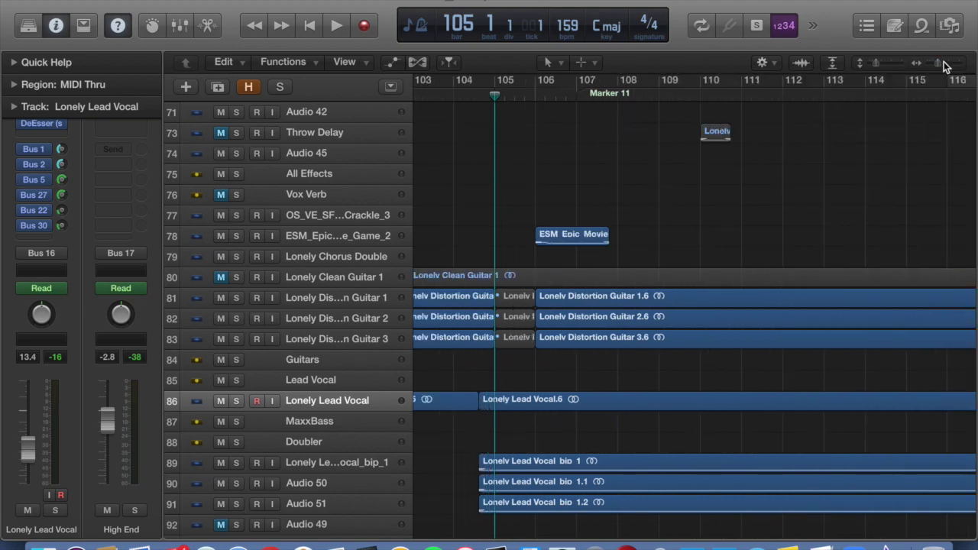
Show the Volume automation on the Lonely Lead Vocal track to review it across the song, and hide the automation again.
click(304, 408)
key(a)
key(a)
scroll(594, 367, down, 3)
scroll(594, 364, down, 2)
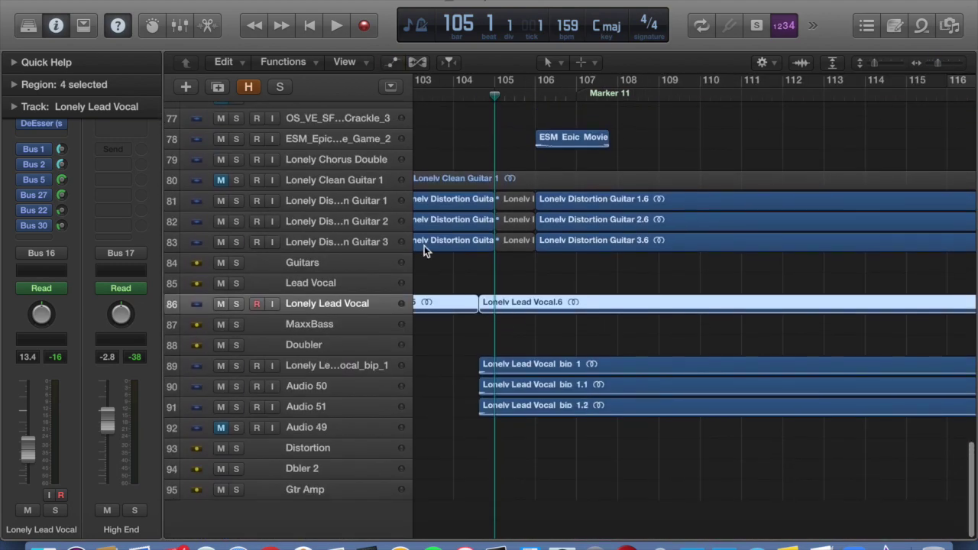
click(331, 223)
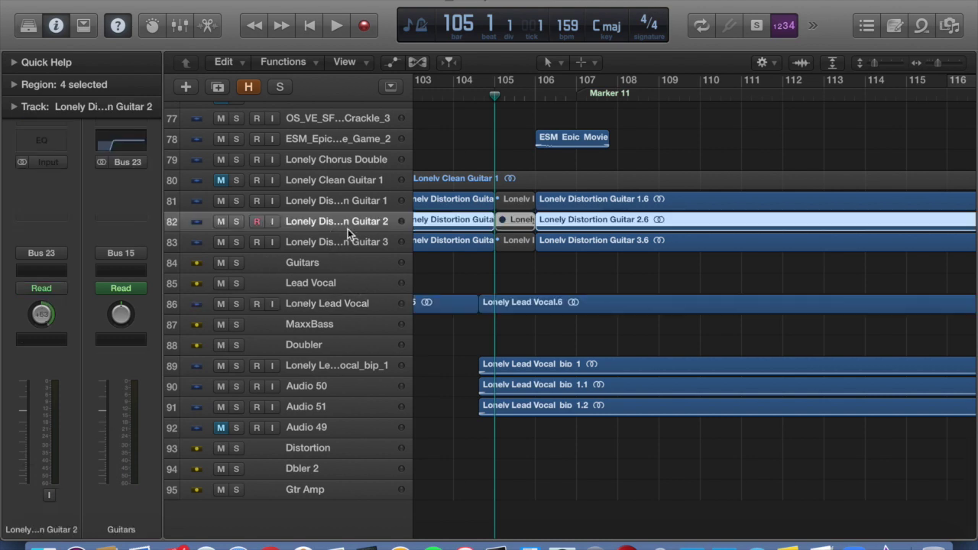
click(329, 303)
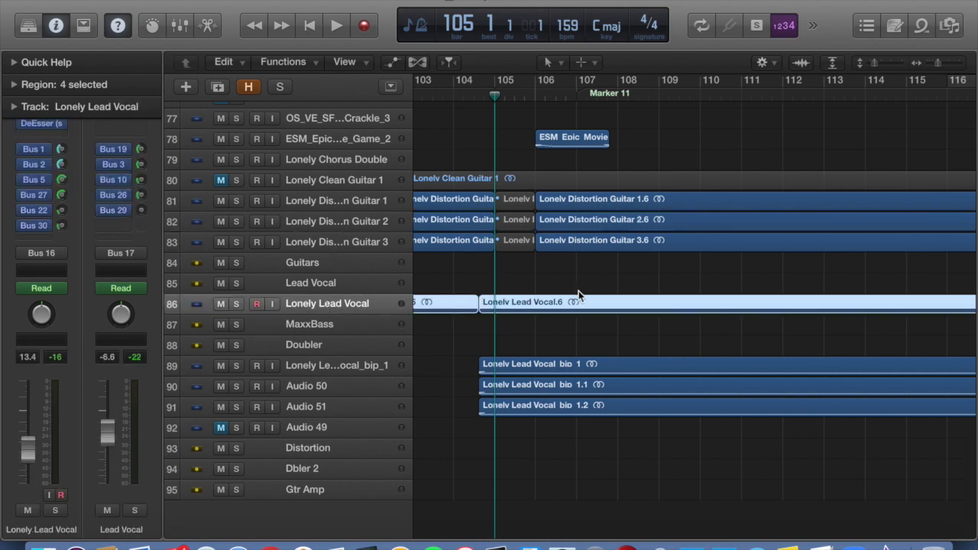
key(a)
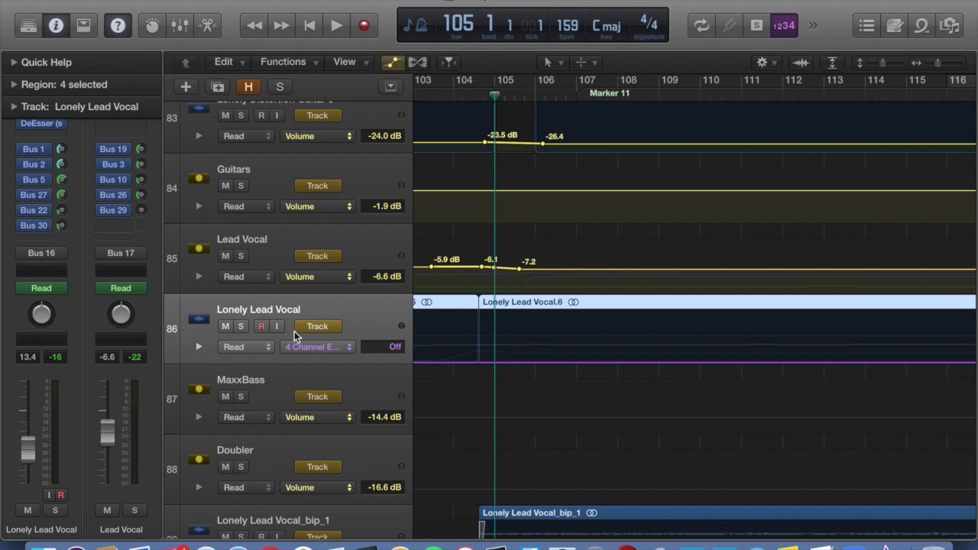
click(348, 348)
click(344, 294)
drag(943, 65, 924, 64)
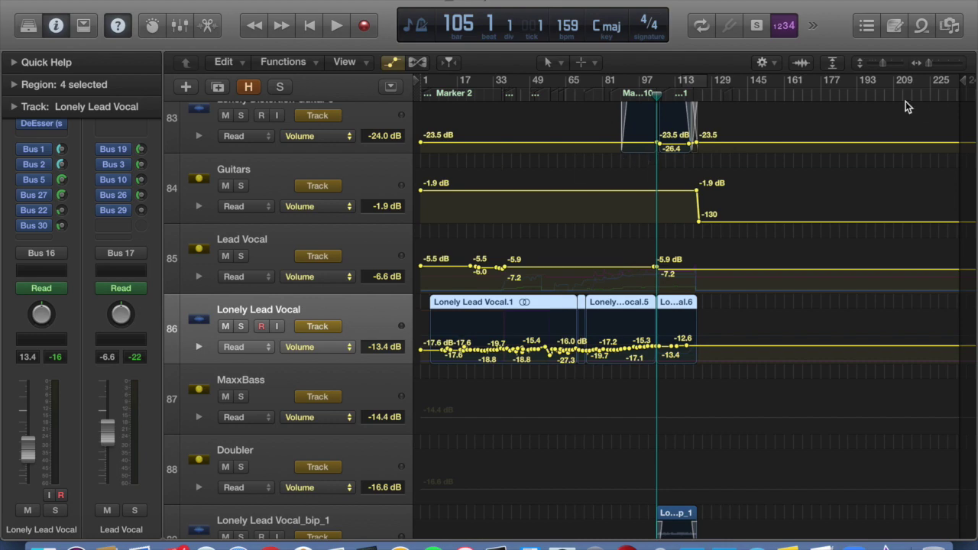
key(a)
Look over the lower tracks of the arrangement with small and large track heights, from close-up to the whole song.
drag(884, 63, 849, 61)
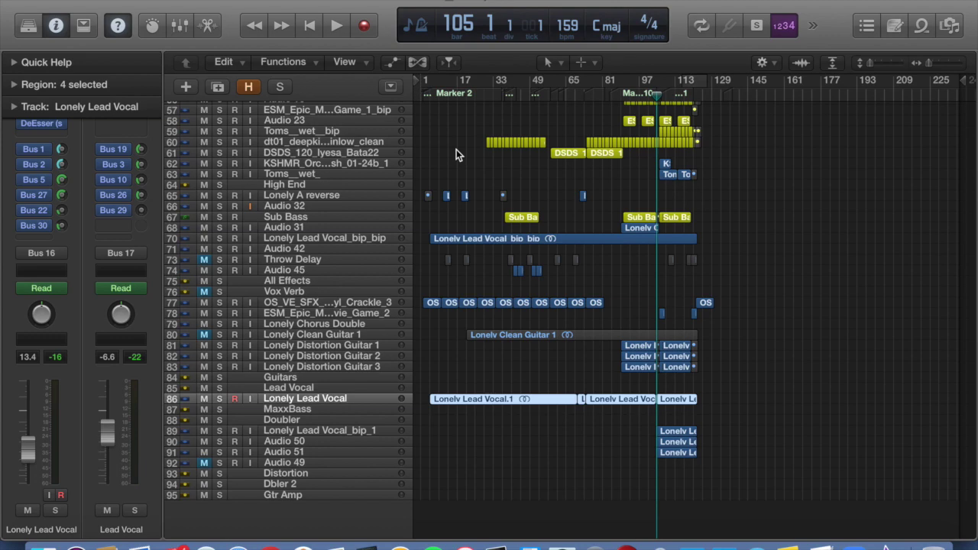
drag(937, 71, 928, 68)
scroll(891, 129, right, 5)
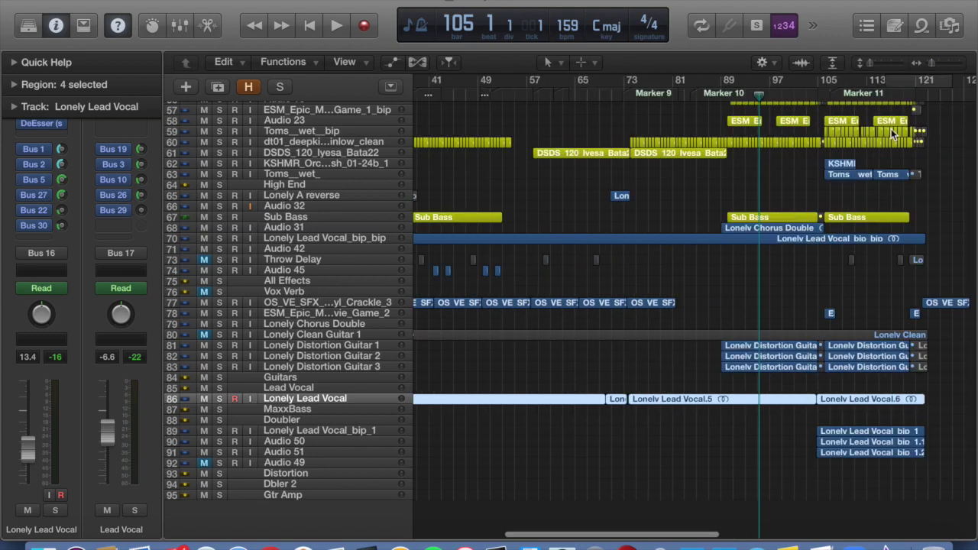
drag(869, 64, 894, 59)
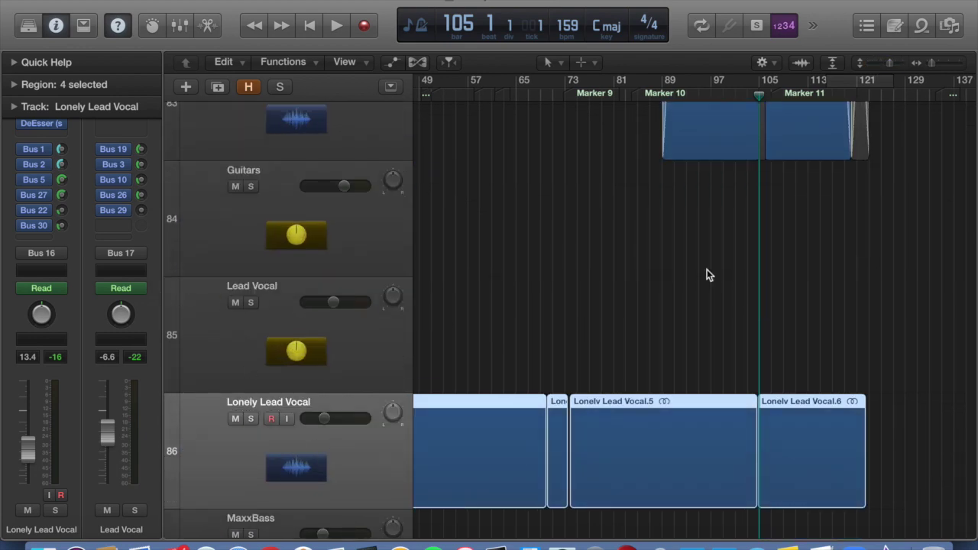
scroll(707, 269, down, 10)
scroll(708, 269, up, 9)
scroll(707, 269, down, 5)
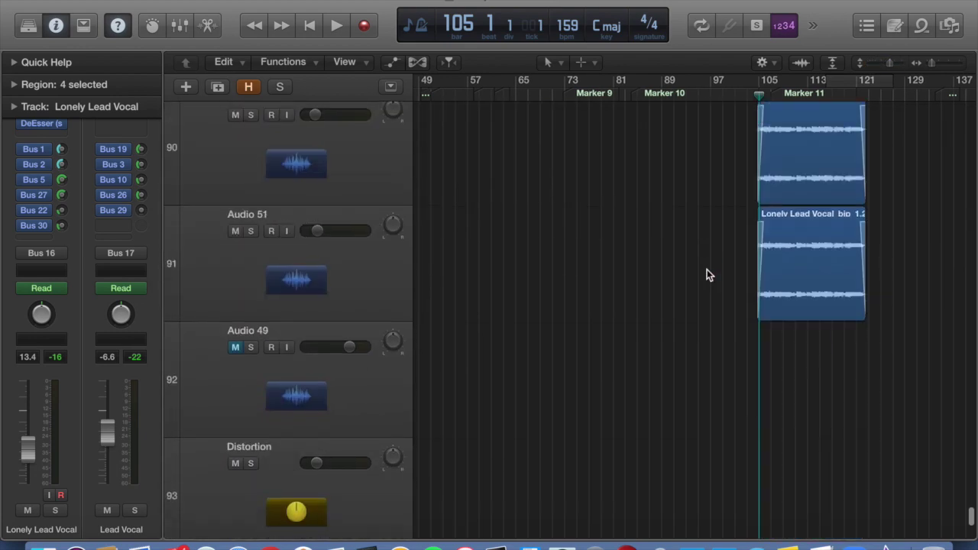
drag(887, 63, 866, 63)
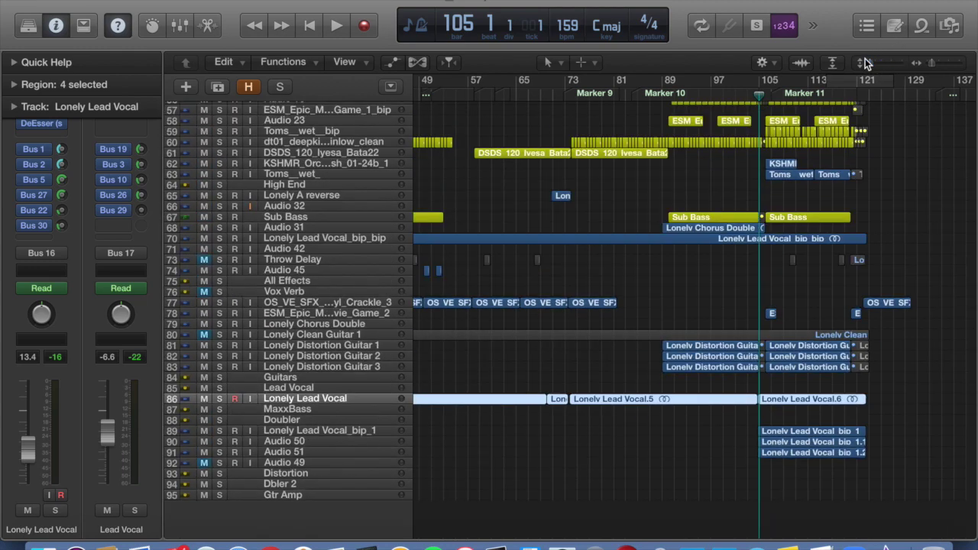
scroll(714, 276, down, 1)
scroll(714, 276, right, 4)
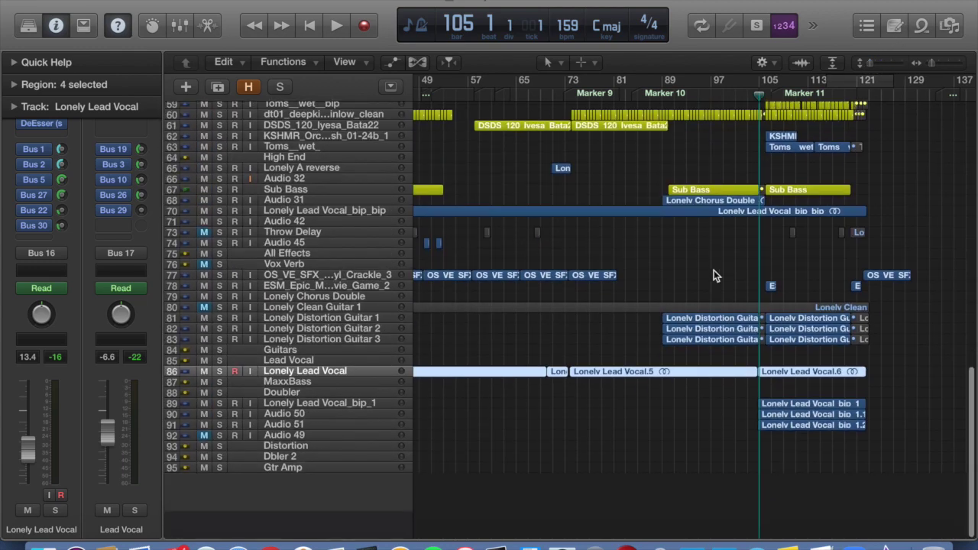
scroll(714, 270, right, 5)
scroll(714, 270, left, 12)
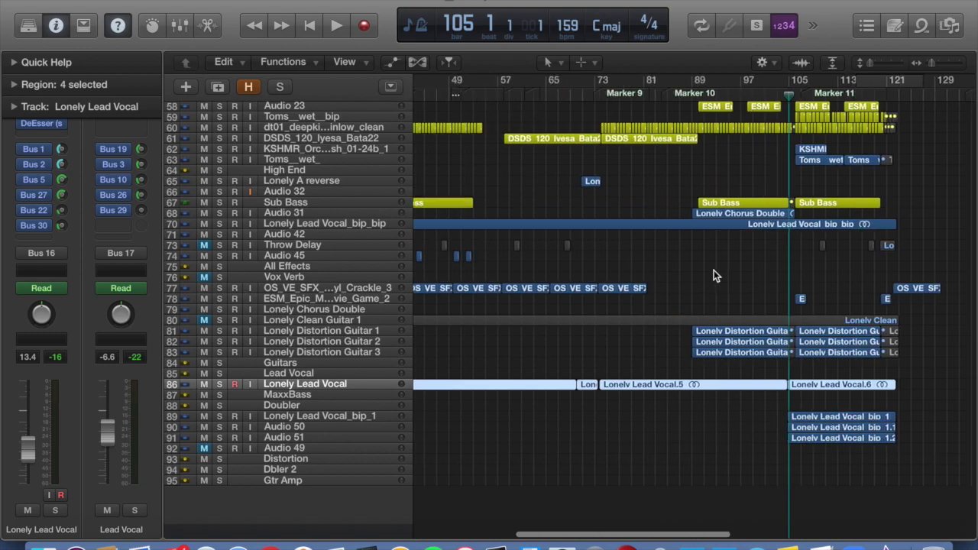
scroll(714, 270, up, 1)
drag(932, 63, 896, 69)
scroll(614, 315, down, 2)
Check the Audio 31 track at a larger track height and select the Lonely Lead Vocal track.
click(303, 226)
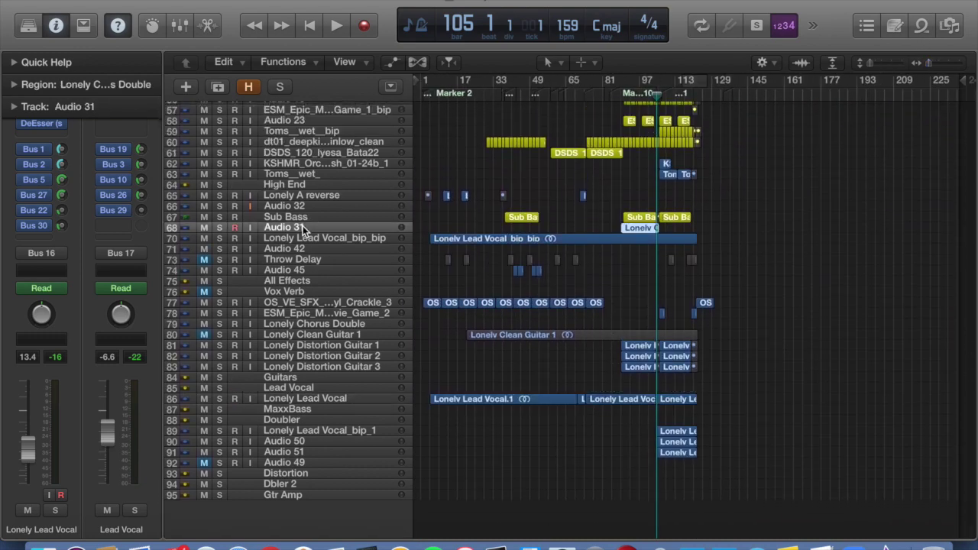
key(super+Down)
key(super+Down)
key(super+Down)
key(super+Down)
key(super+Up)
key(super+Up)
key(super+Up)
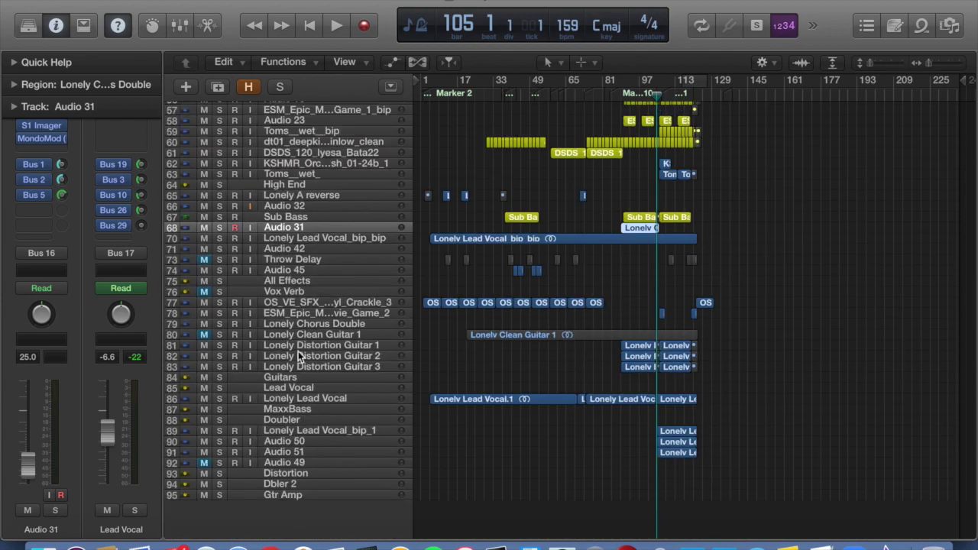
click(306, 388)
click(330, 405)
click(327, 395)
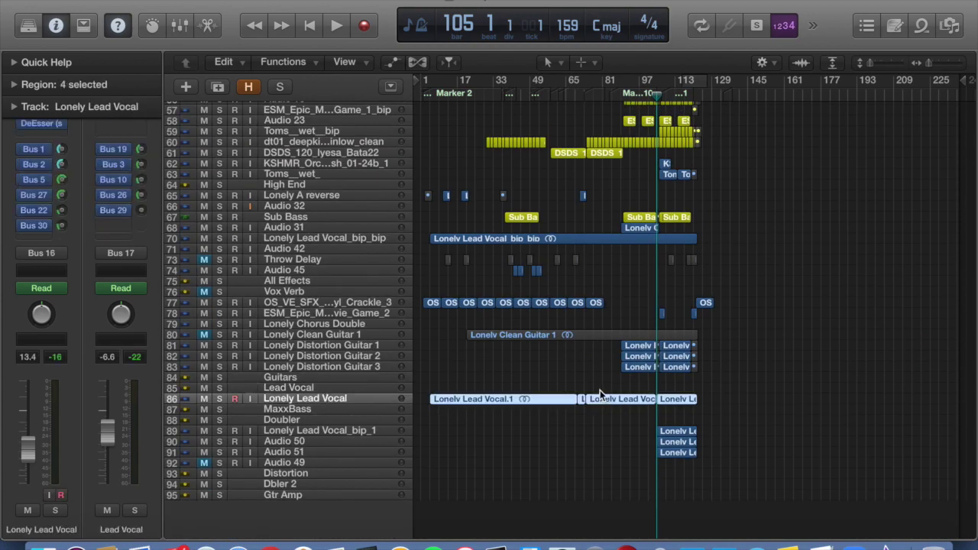
Inspect the automation of the first #default track at an enlarged track height, and return to the compact track view.
scroll(719, 249, up, 15)
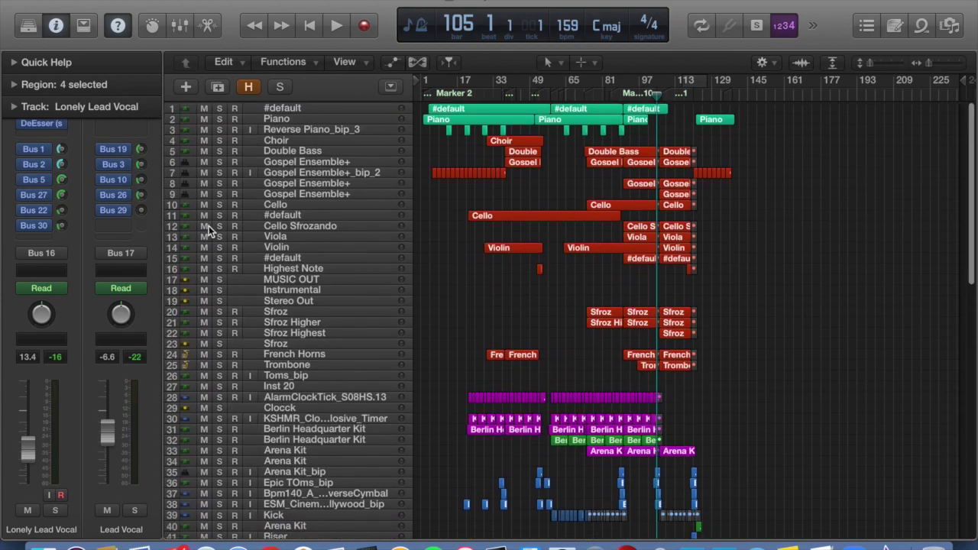
click(341, 140)
click(333, 170)
click(318, 138)
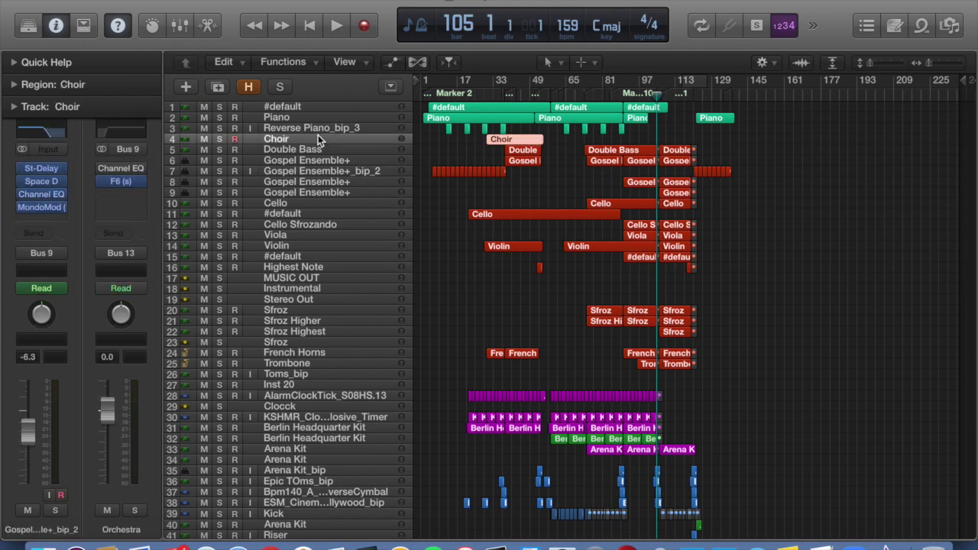
click(319, 150)
click(283, 105)
key(super+Down)
key(a)
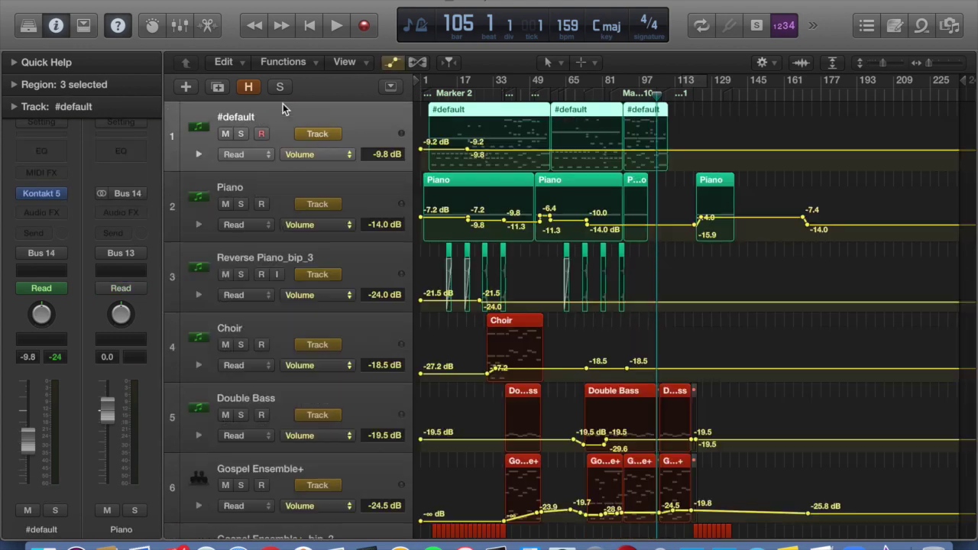
key(a)
key(super+Up)
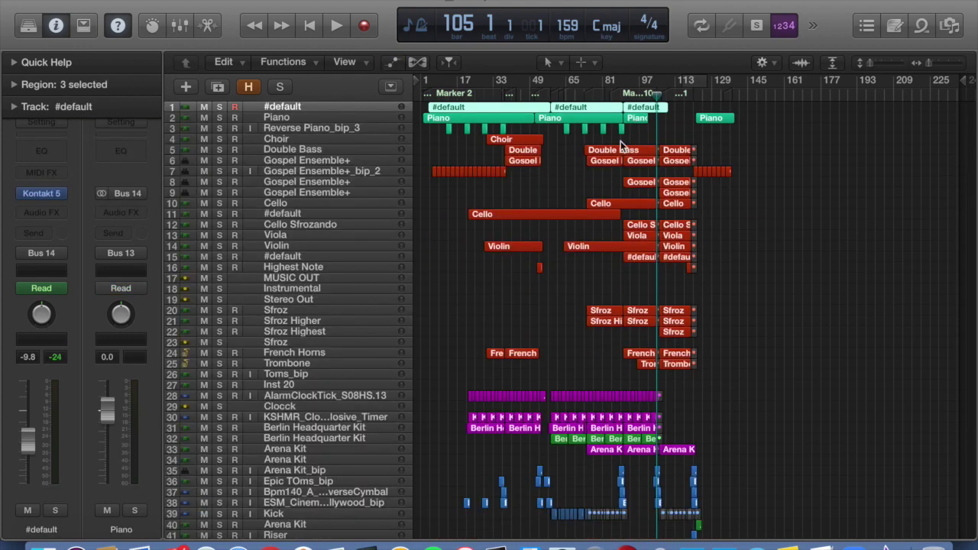
Inspect the Cello track's automation at an enlarged track height and go back to the compact view.
click(314, 201)
key(super+Down)
key(a)
key(a)
key(super+Up)
scroll(344, 224, down, 5)
scroll(344, 224, down, 10)
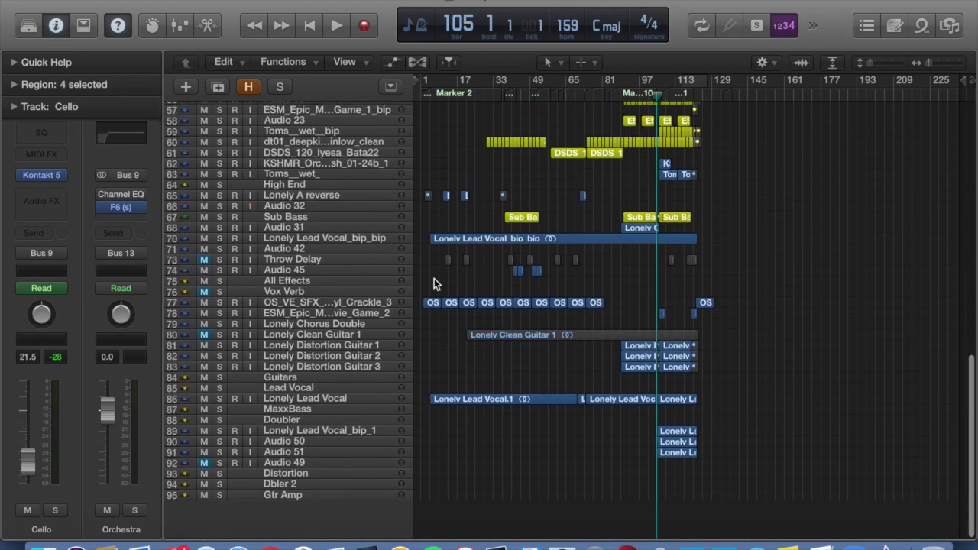
Display the Volume automation of the Lonely Lead Vocal track, enlarged around bar 105.
click(315, 336)
click(336, 356)
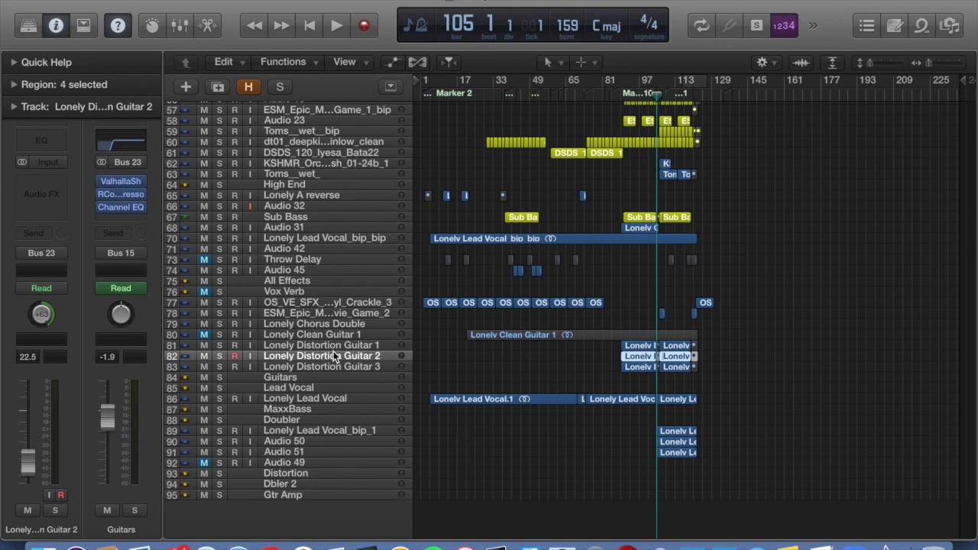
click(328, 397)
key(super+Down)
key(a)
drag(929, 65, 949, 62)
scroll(873, 94, right, 5)
scroll(914, 80, right, 5)
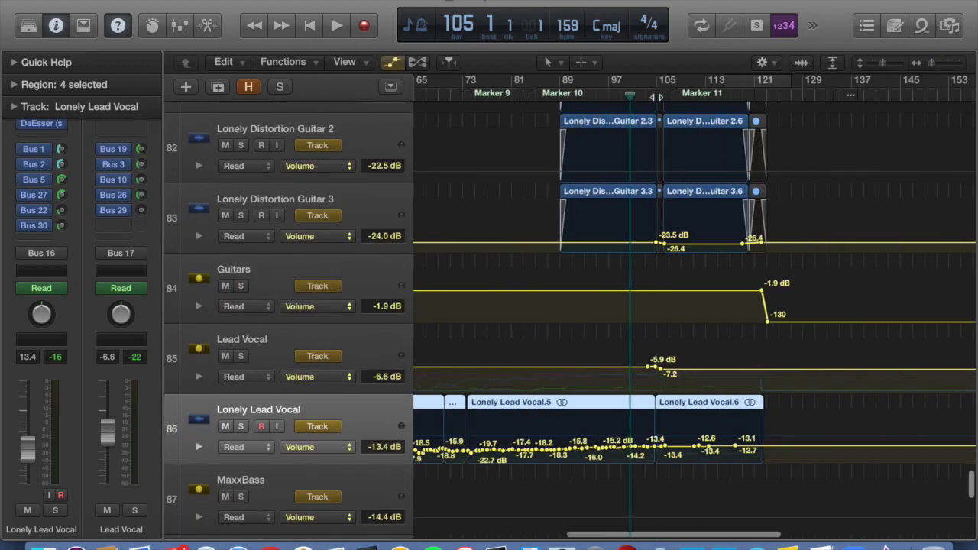
Set the cycle range to start at bar 88 with a length of 39 bars, and start playback.
click(710, 80)
drag(701, 80, 529, 93)
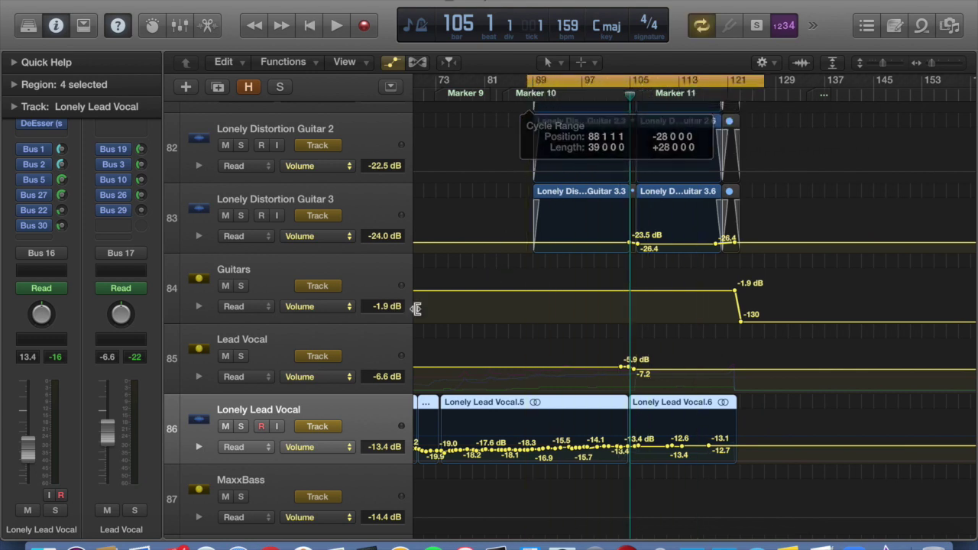
key(space)
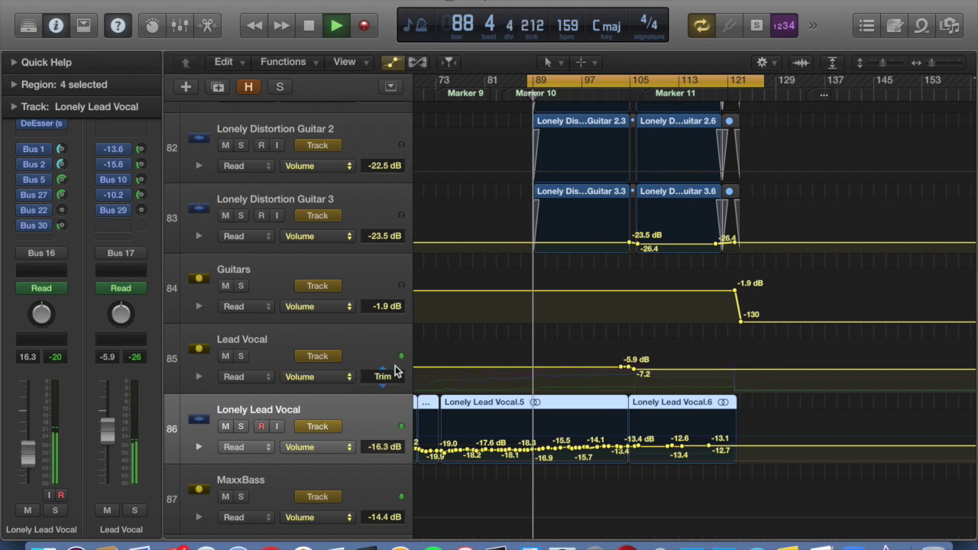
Solo the Lonely Lead Vocal track together with Lonely Lead Vocal_bip_1, Audio 50 and Audio 51 during playback.
key(s)
drag(885, 62, 866, 64)
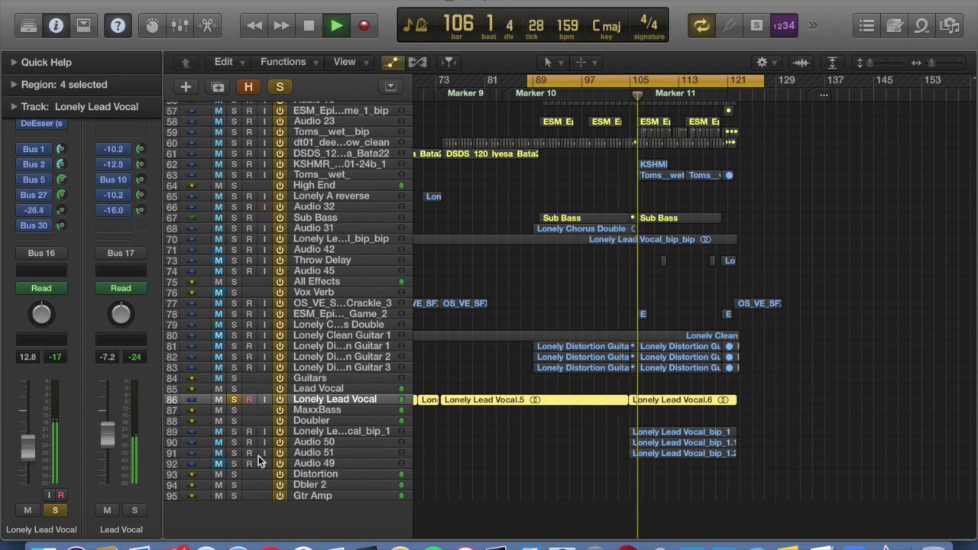
drag(235, 432, 236, 458)
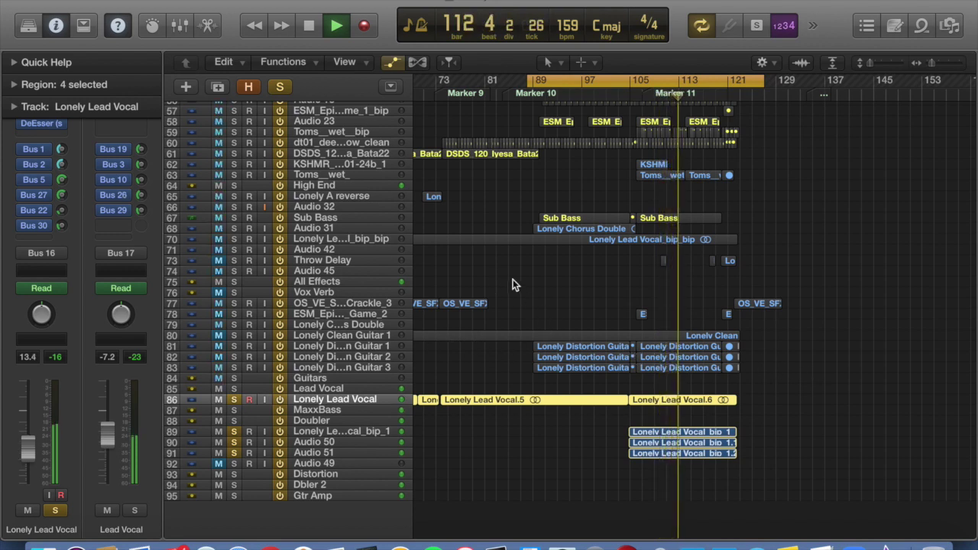
Stop playback and inspect the channel strips of the Piano and Stereo Out tracks.
key(space)
scroll(540, 267, up, 15)
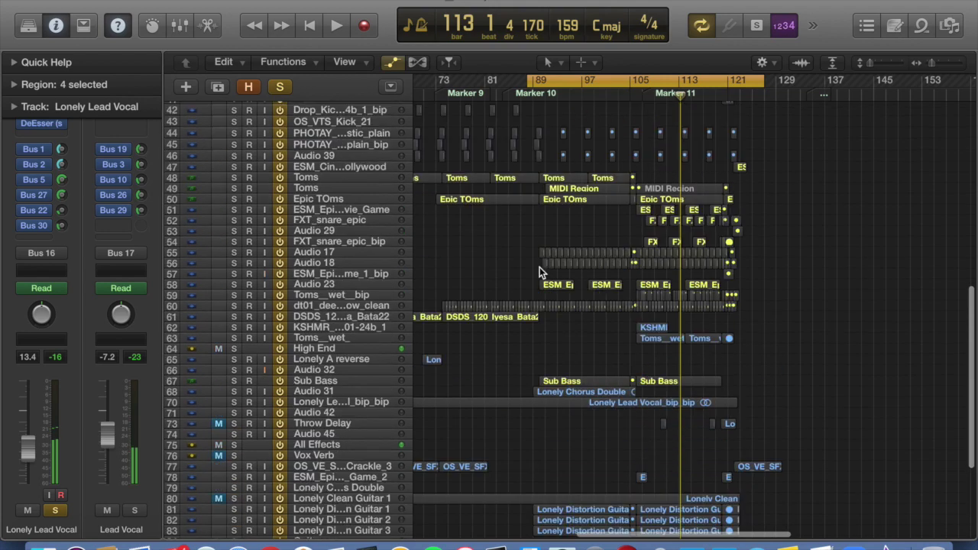
click(339, 117)
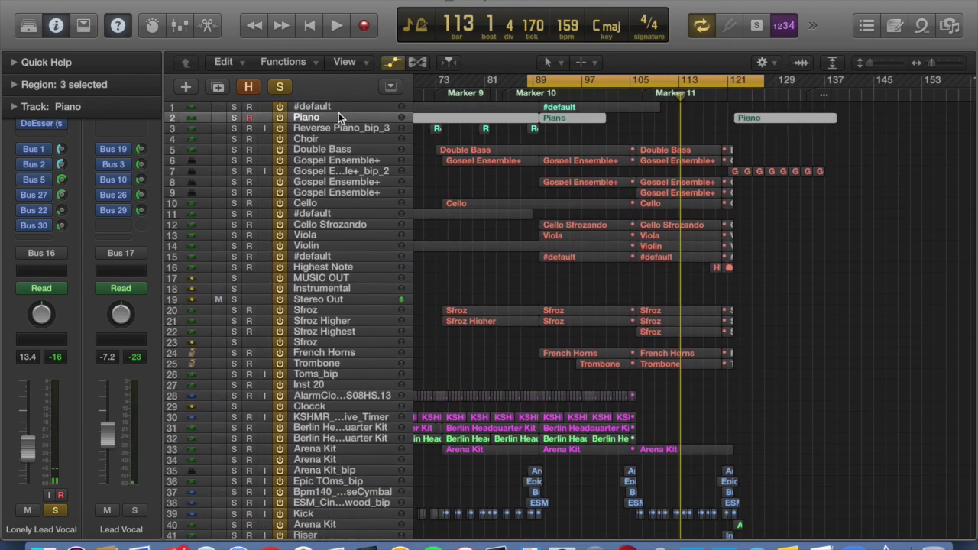
click(315, 127)
click(313, 117)
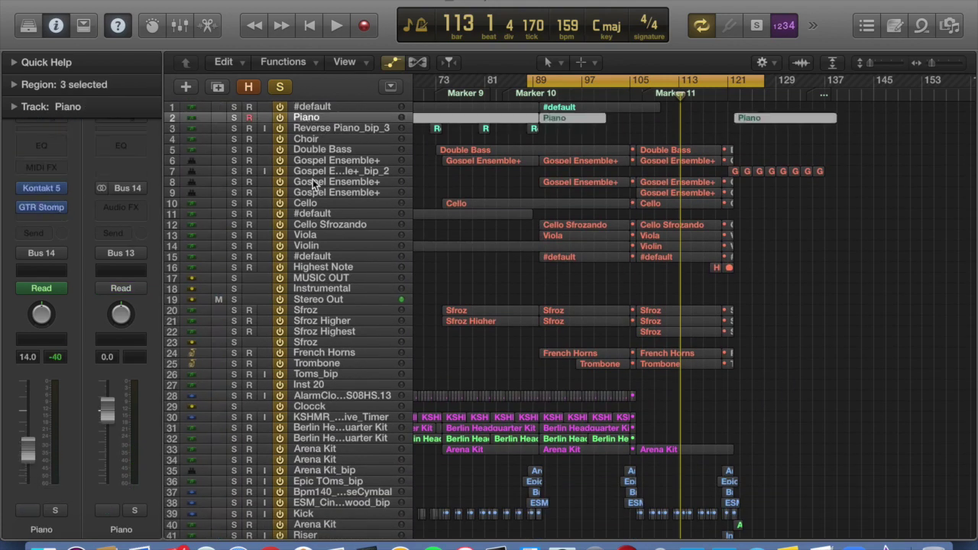
click(329, 289)
click(324, 299)
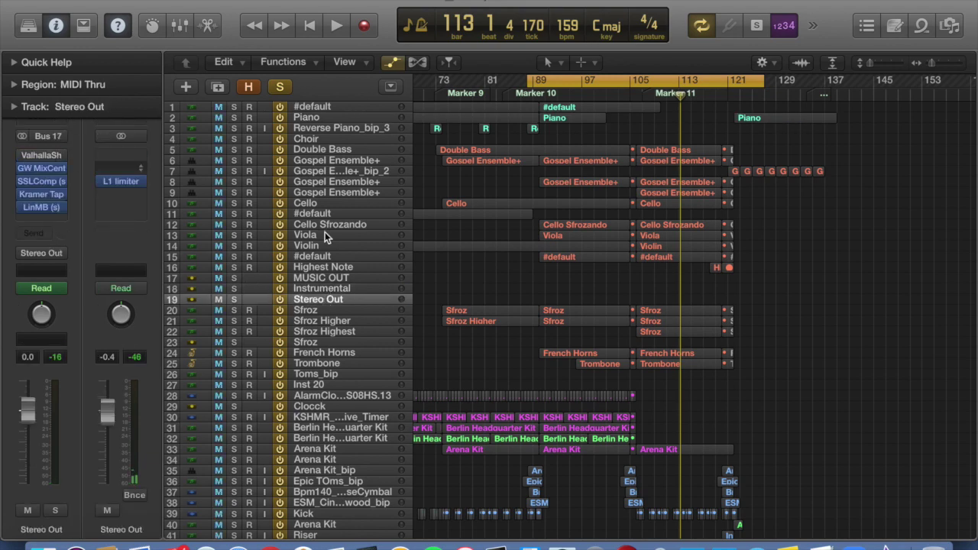
Bypass all sends of the Lonely Lead Vocal track and its audio effects from F6 down to DeEsser, keeping Melodyne and the tuning plug-in active.
scroll(562, 320, down, 15)
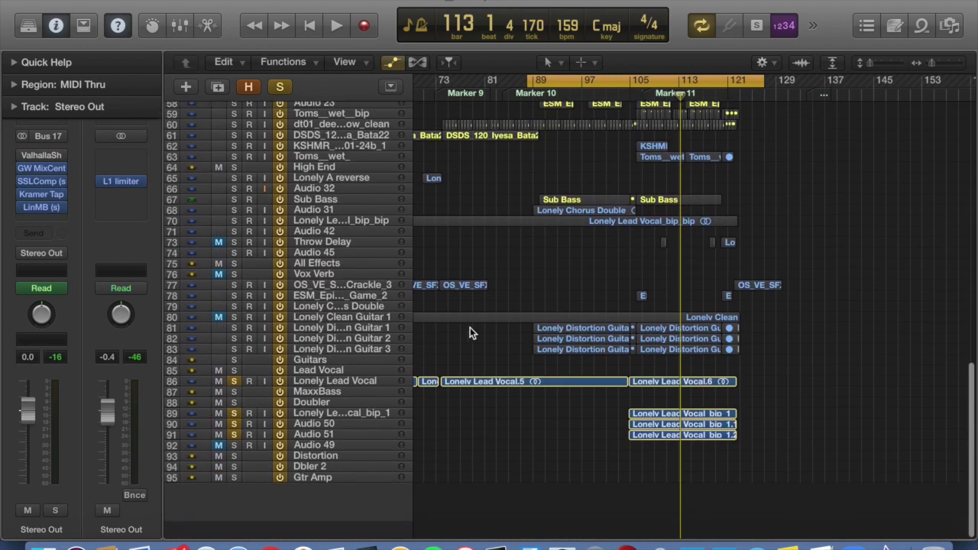
right_click(360, 398)
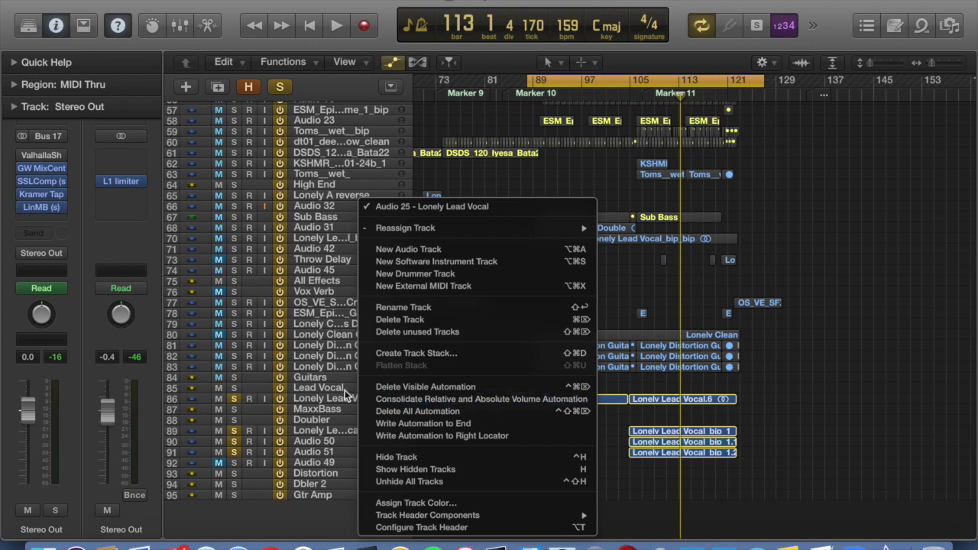
click(347, 397)
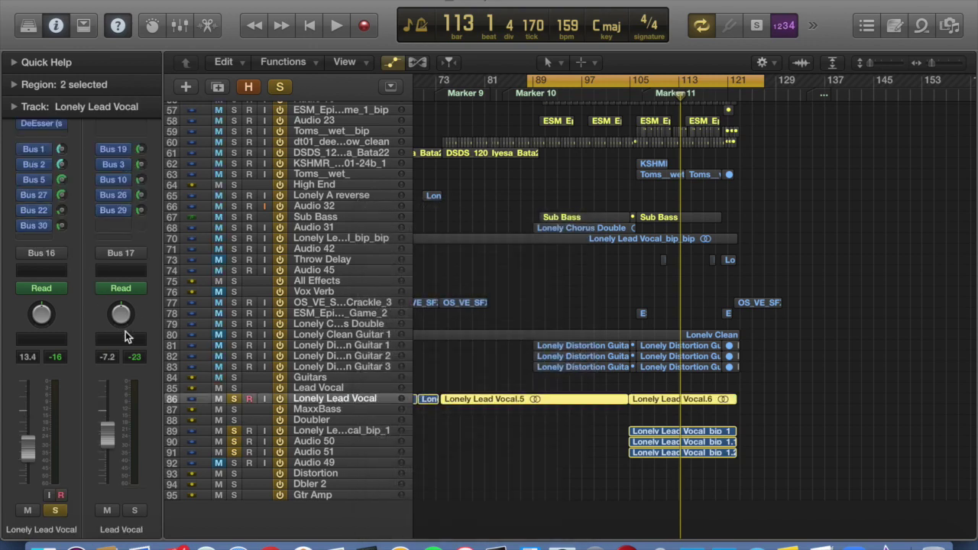
key(x)
scroll(704, 405, up, 10)
scroll(704, 405, right, 3)
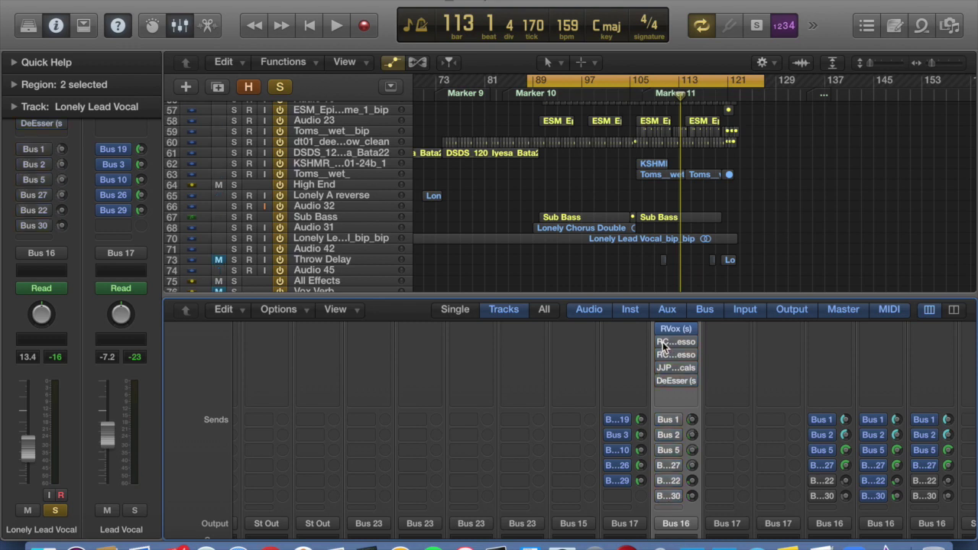
scroll(659, 390, up, 5)
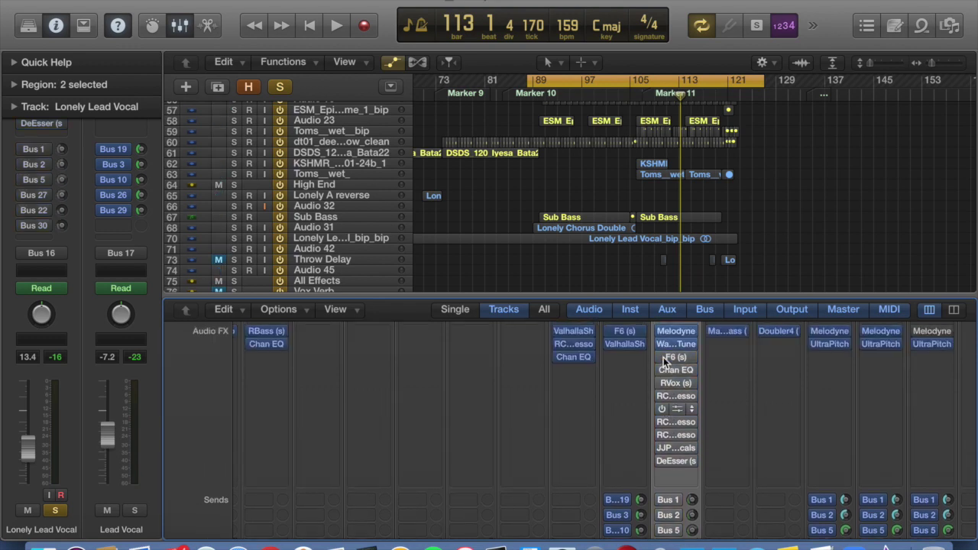
scroll(664, 359, up, 2)
key(x)
scroll(663, 356, right, 1)
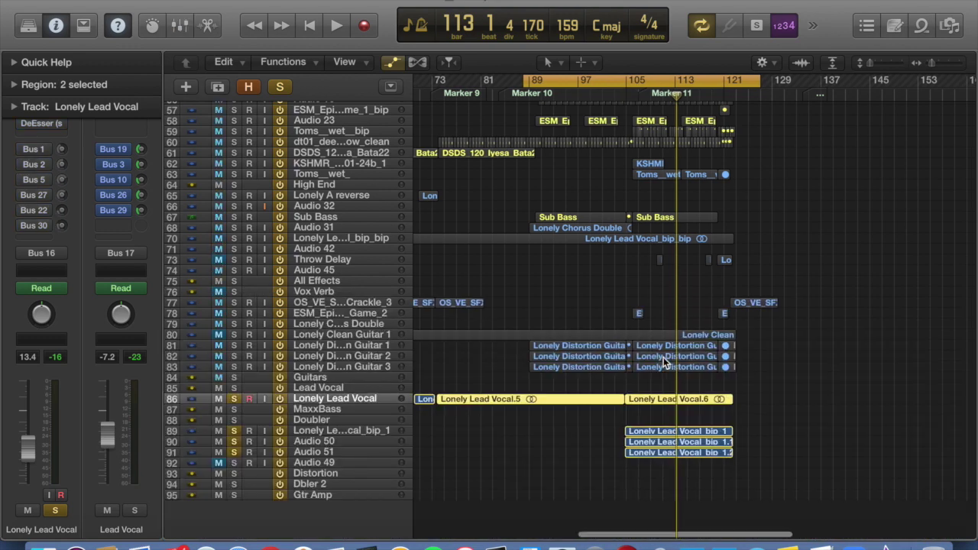
Bypass the Bus 19, Bus 3, Bus 10, Bus 26 and Bus 29 sends on the Lead Vocal bus channel.
drag(101, 146, 100, 219)
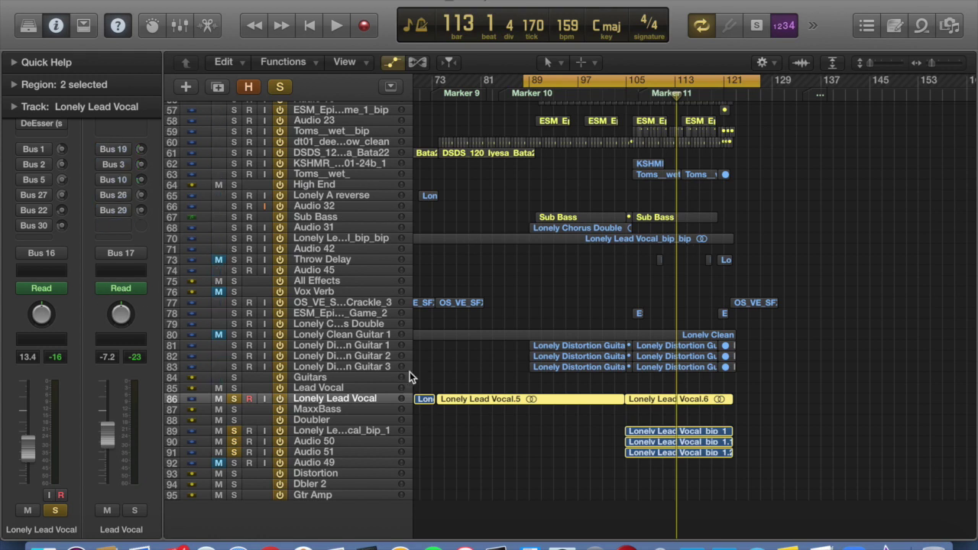
scroll(458, 390, right, 3)
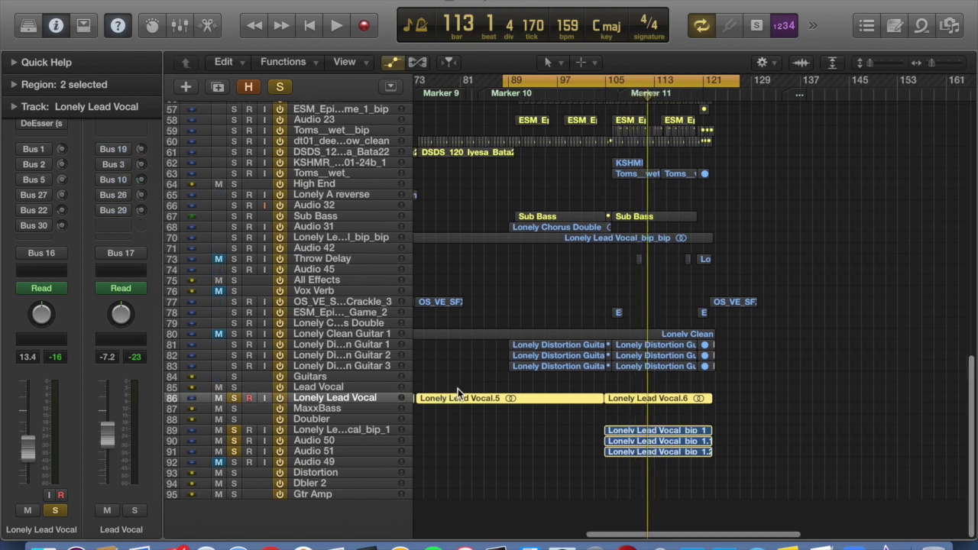
scroll(458, 388, left, 5)
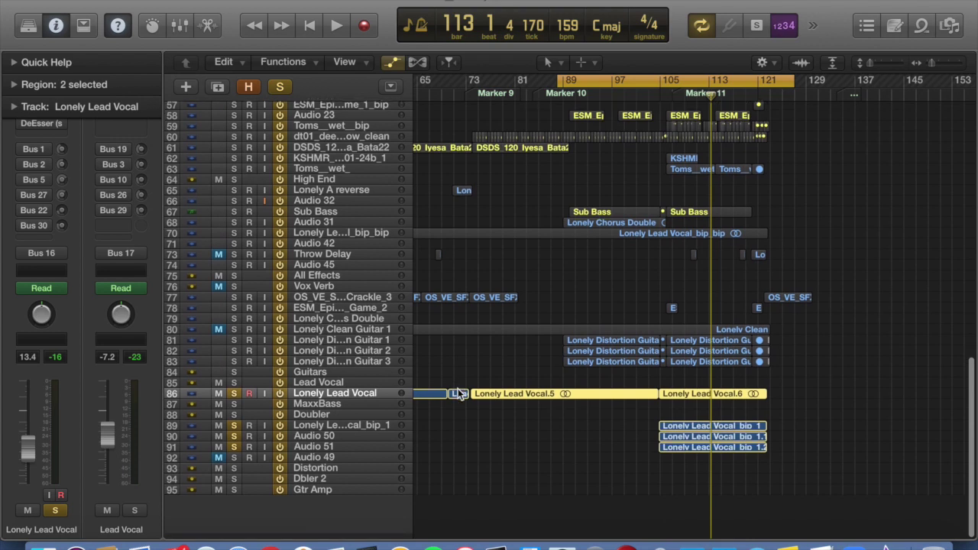
scroll(458, 389, up, 1)
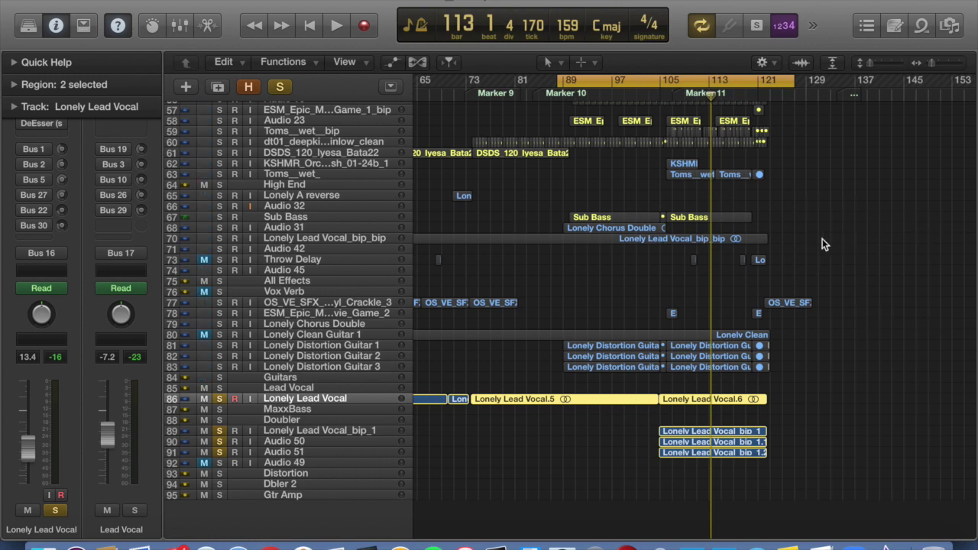
Open the F6 plug-in on the Lonely Lead Vocal channel and turn it on, with the arrangement enlarged behind it.
key(x)
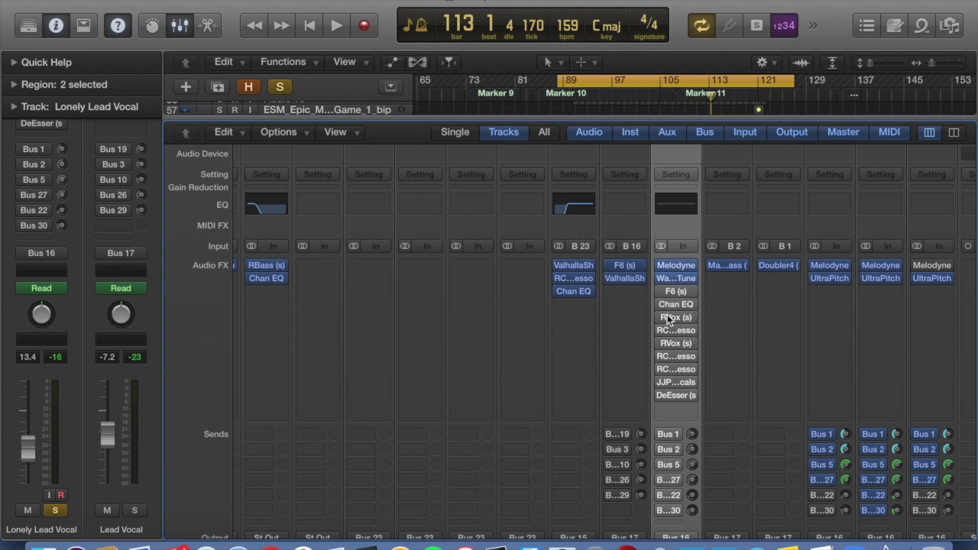
click(682, 292)
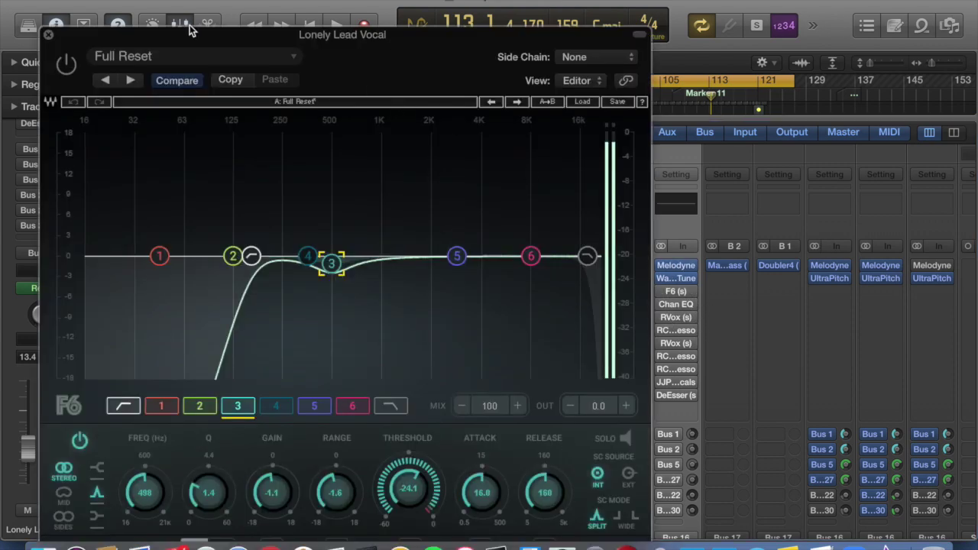
drag(417, 58, 394, 131)
key(x)
click(946, 60)
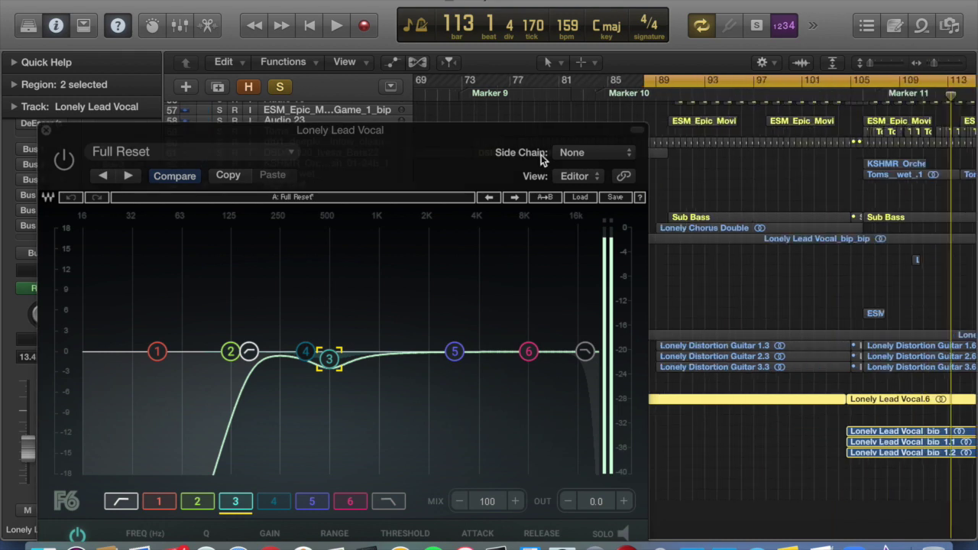
drag(334, 157, 357, 113)
click(62, 120)
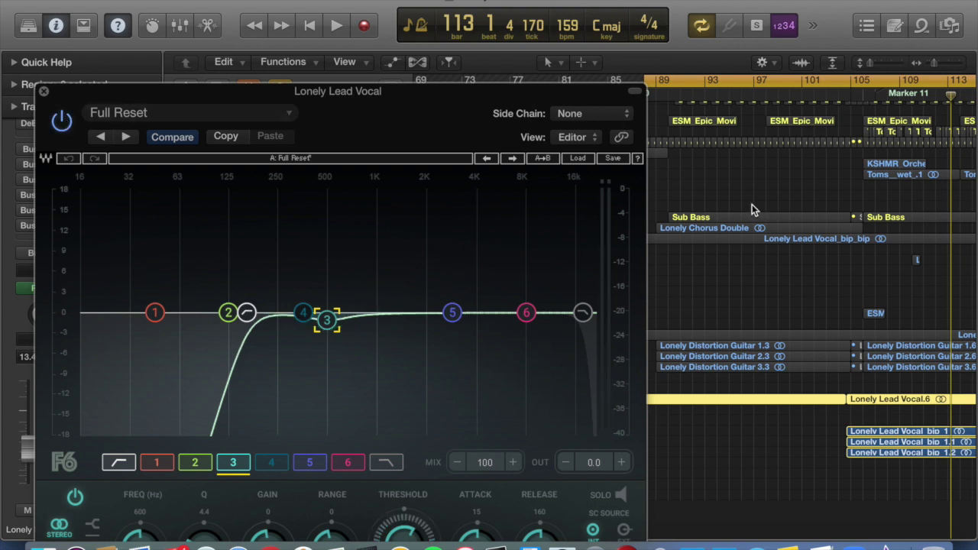
Start playback, move the F6 window out of the way and unsolo Lonely Lead Vocal_bip_1, Audio 50 and Audio 51.
key(space)
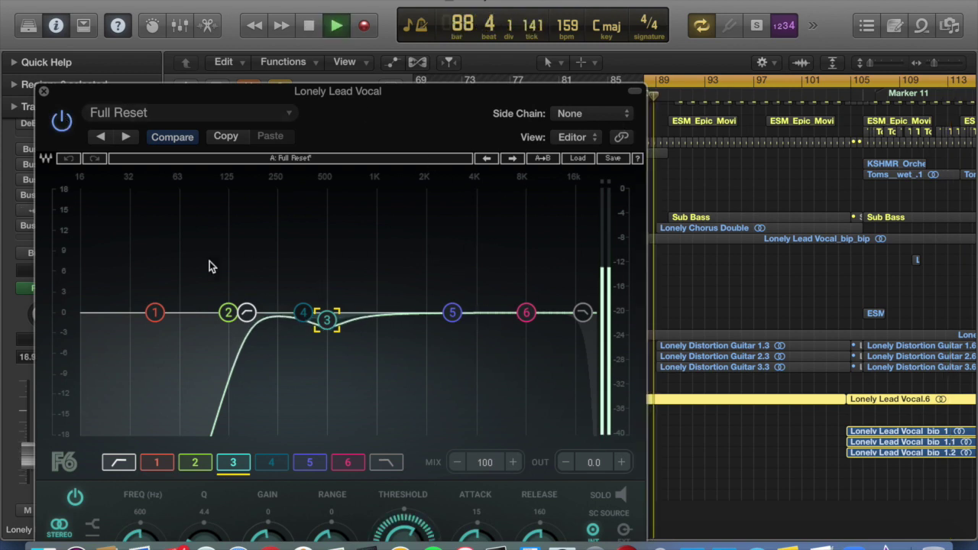
drag(348, 99, 504, 547)
drag(220, 430, 219, 452)
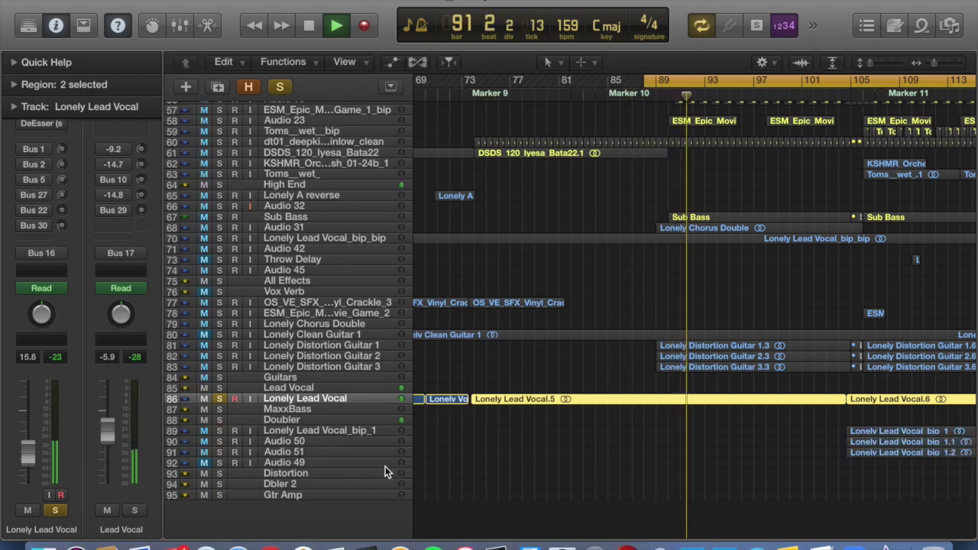
key(x)
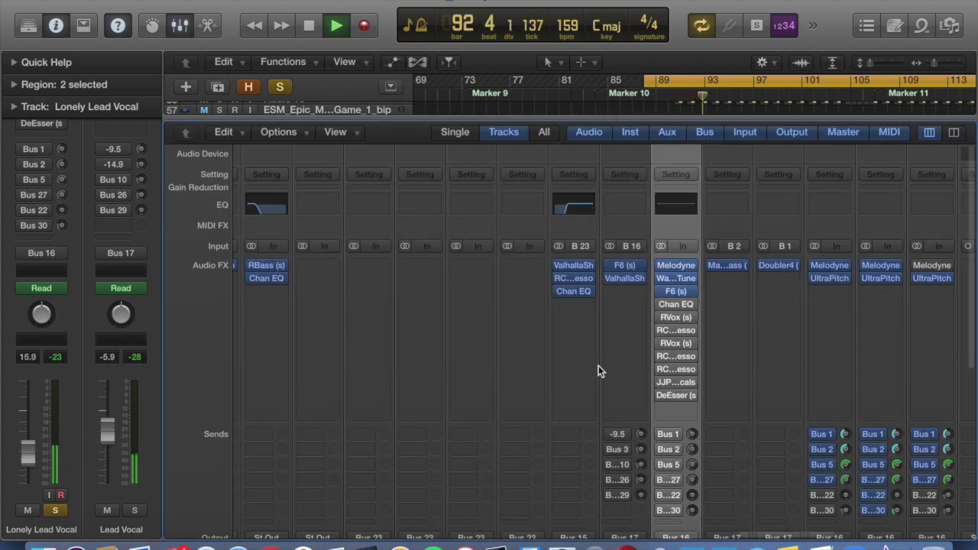
key(x)
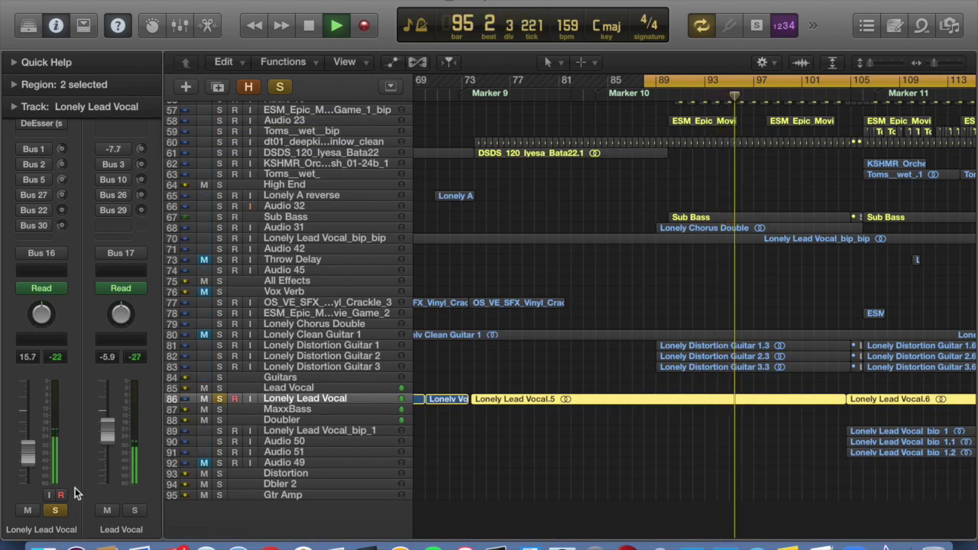
drag(242, 7, 199, 8)
key(ctrl+Up)
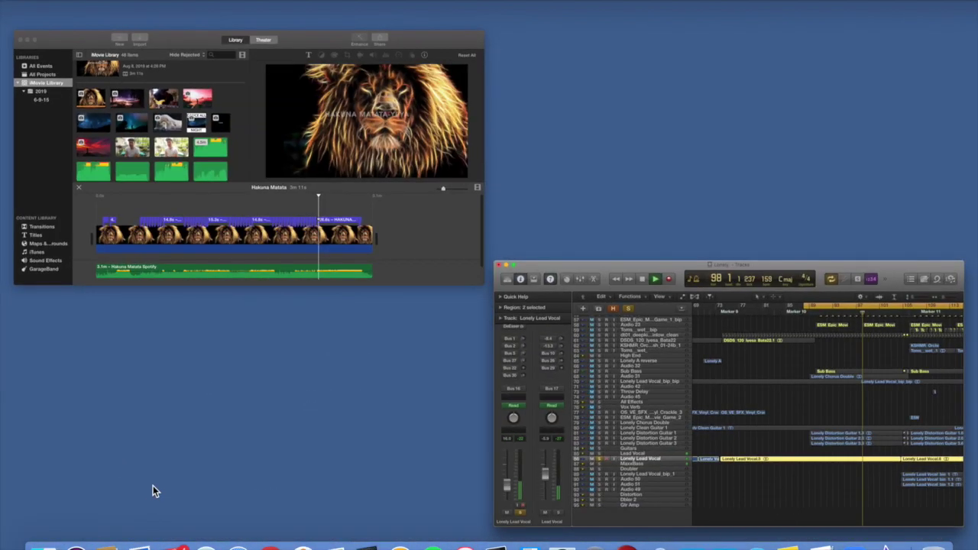
click(678, 408)
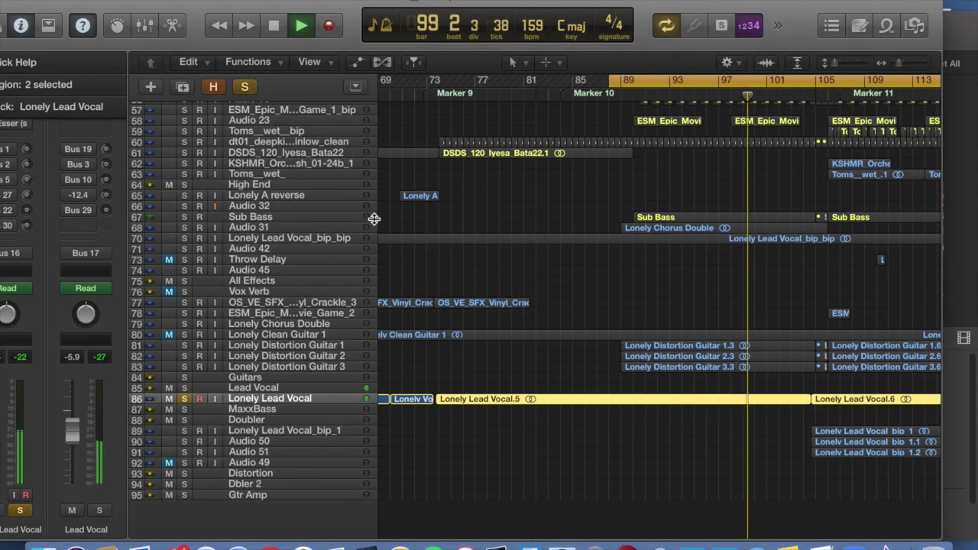
Stop playback and reopen the F6 plug-in window from the Lonely Lead Vocal channel in the mixer.
key(space)
scroll(515, 215, up, 10)
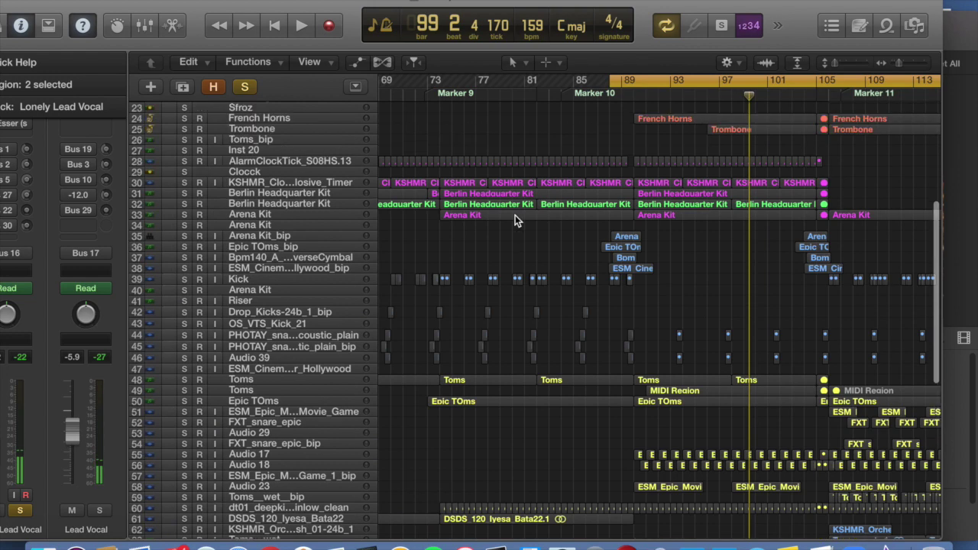
scroll(515, 214, down, 8)
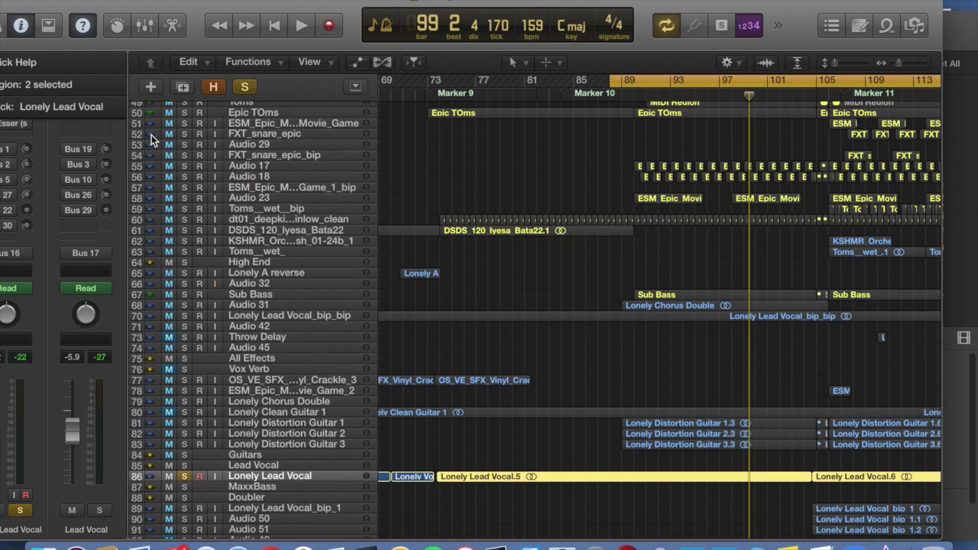
key(x)
click(646, 292)
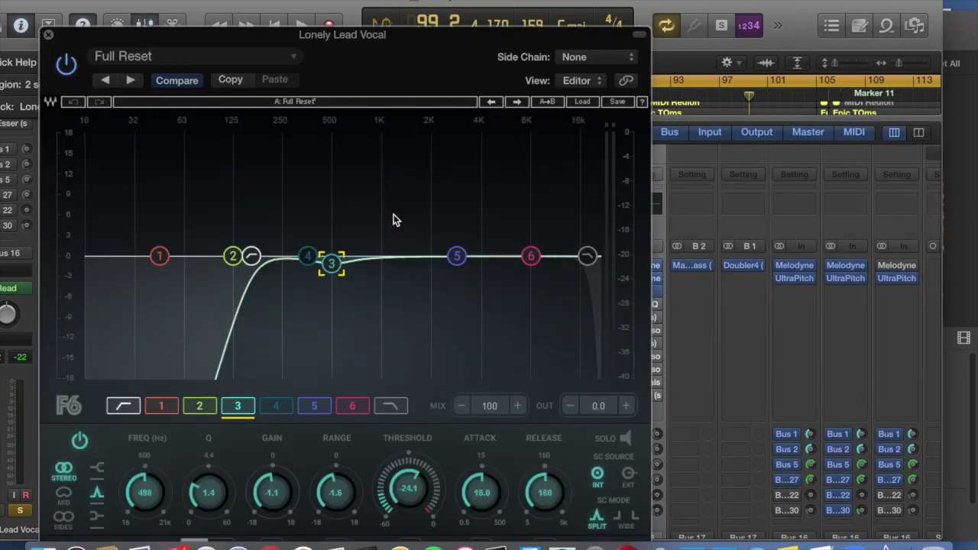
Inspect the F6 high-pass filter and band 3 settings, listen to the vocal through them, and close the plug-in window.
click(253, 255)
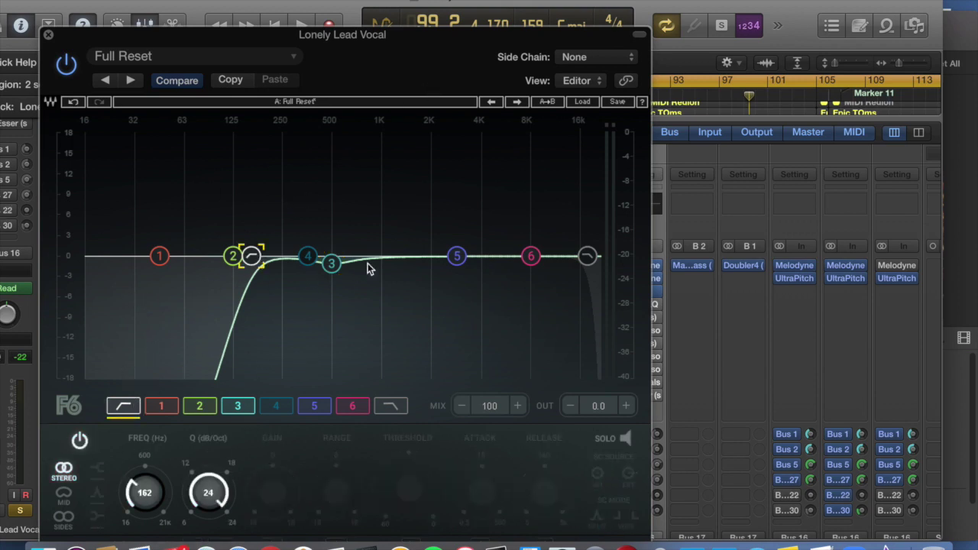
click(331, 263)
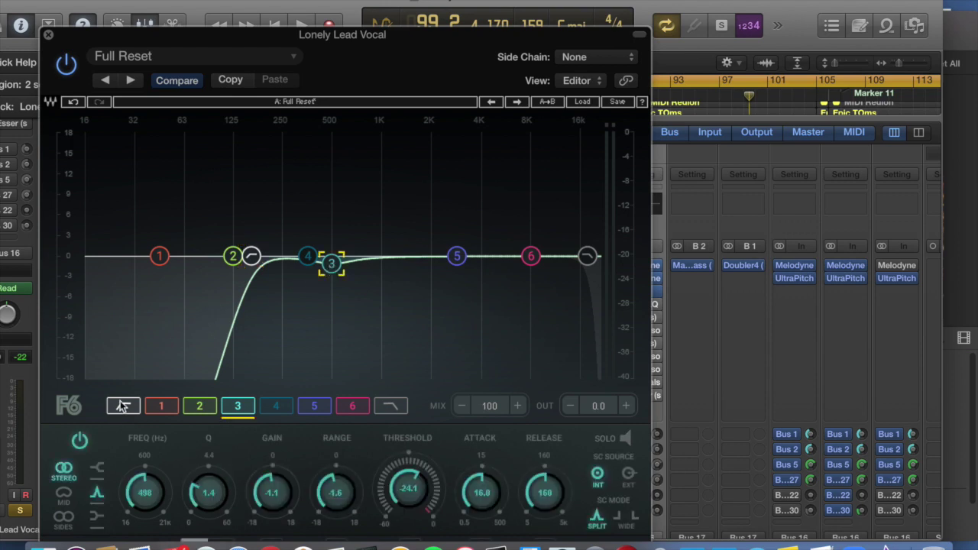
key(space)
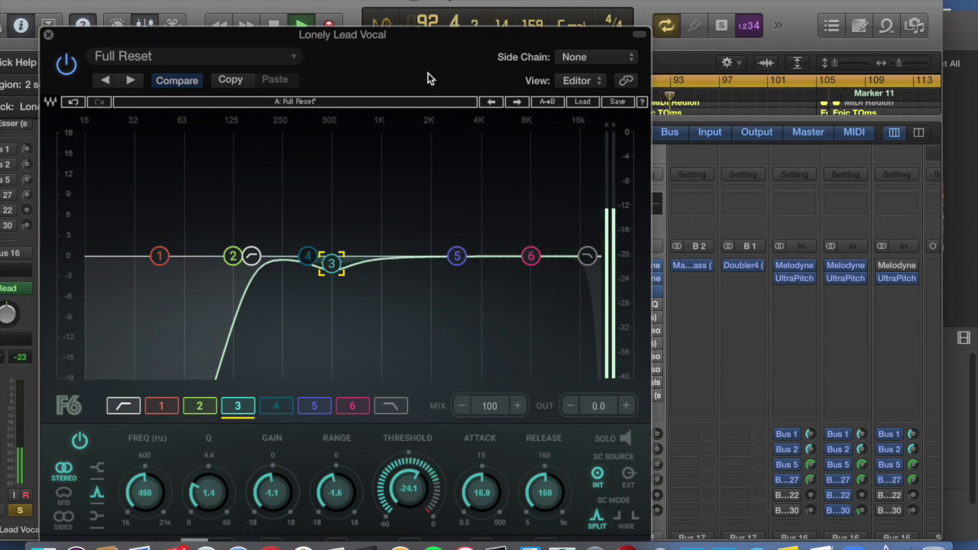
drag(413, 66, 432, 8)
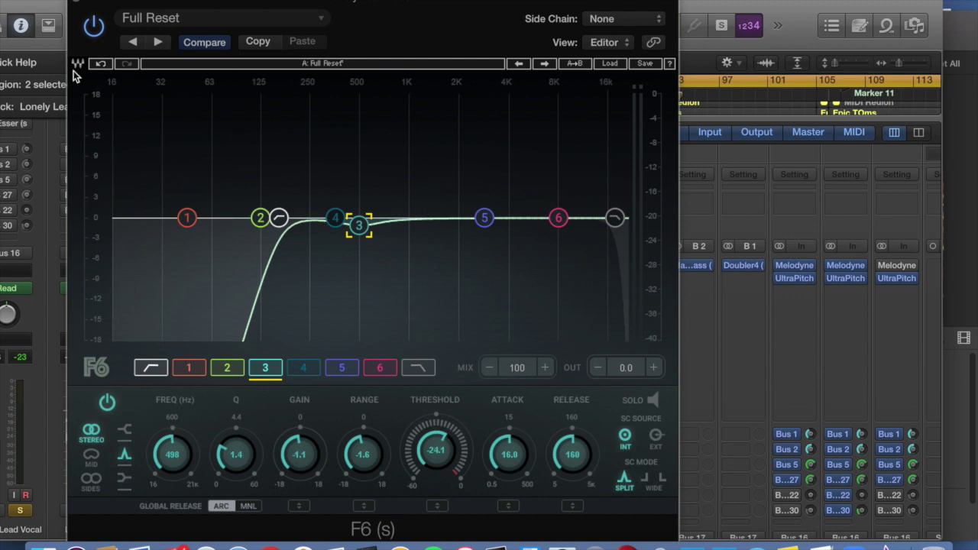
click(78, 2)
Turn on the Channel EQ on the Lonely Lead Vocal channel, view its settings and close its window.
click(628, 305)
click(641, 305)
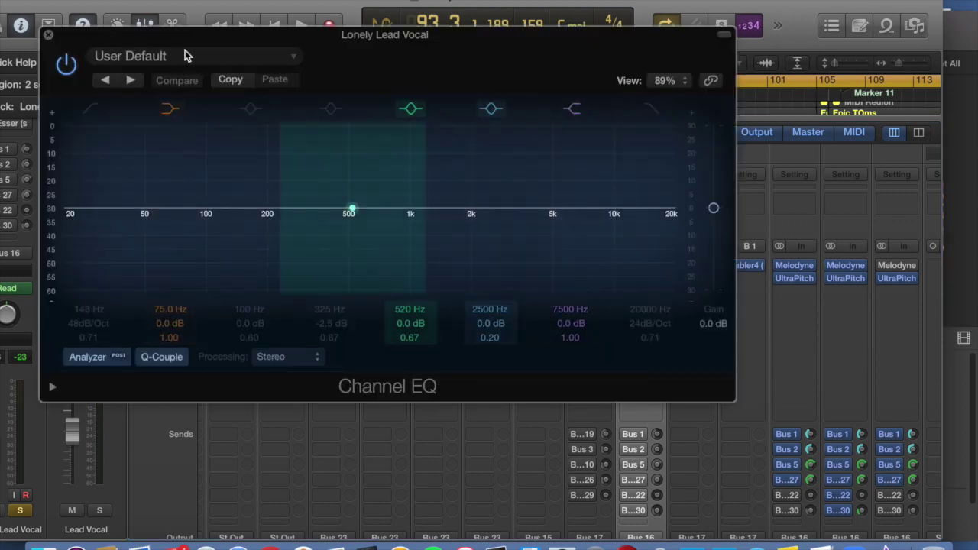
click(48, 37)
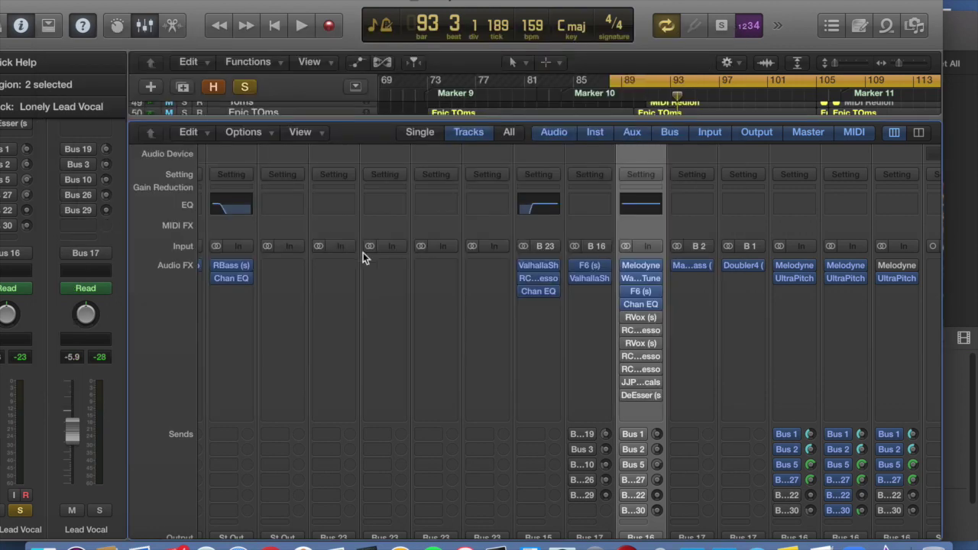
Turn on both RVox plug-ins and the RCompressor between them on the Lonely Lead Vocal channel, spreading their windows apart.
mouse_move(627, 316)
click(641, 317)
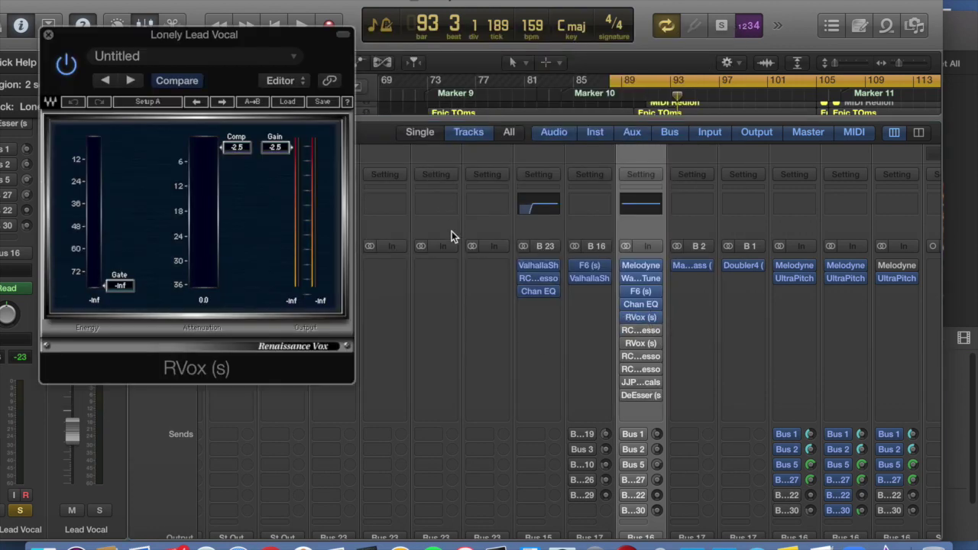
click(640, 330)
drag(219, 52, 446, 264)
mouse_move(626, 347)
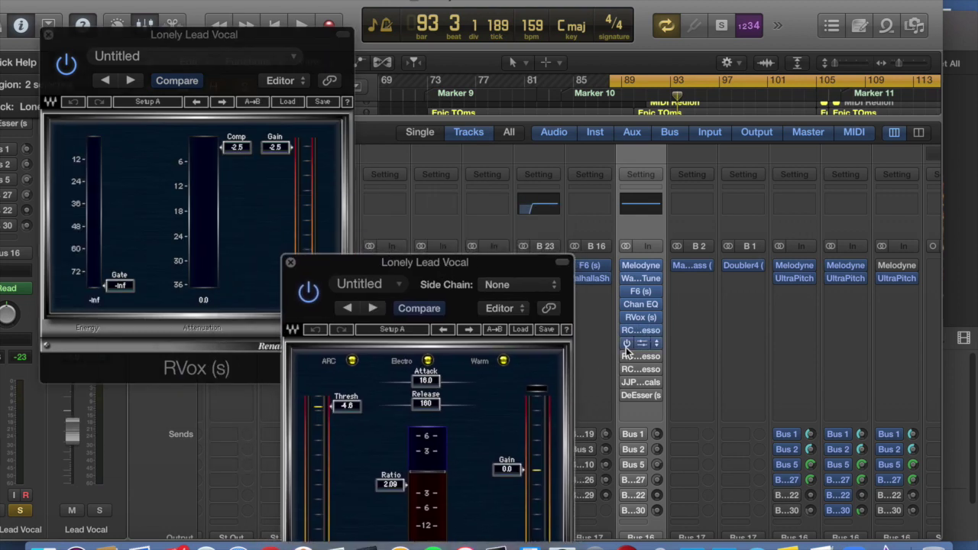
click(638, 340)
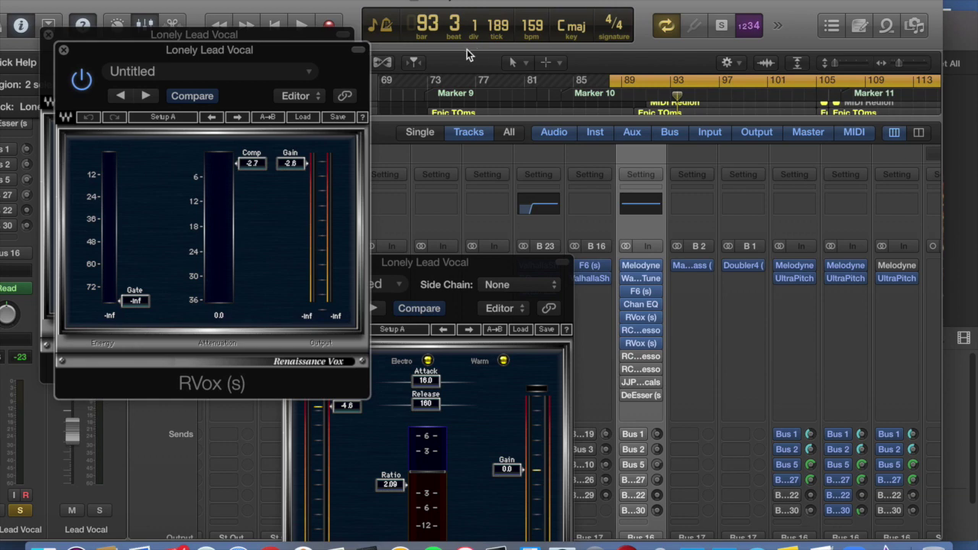
drag(303, 52, 950, 42)
Turn on the two RCompressors below the second RVox on the Lonely Lead Vocal channel and move their windows aside.
mouse_move(629, 354)
click(628, 358)
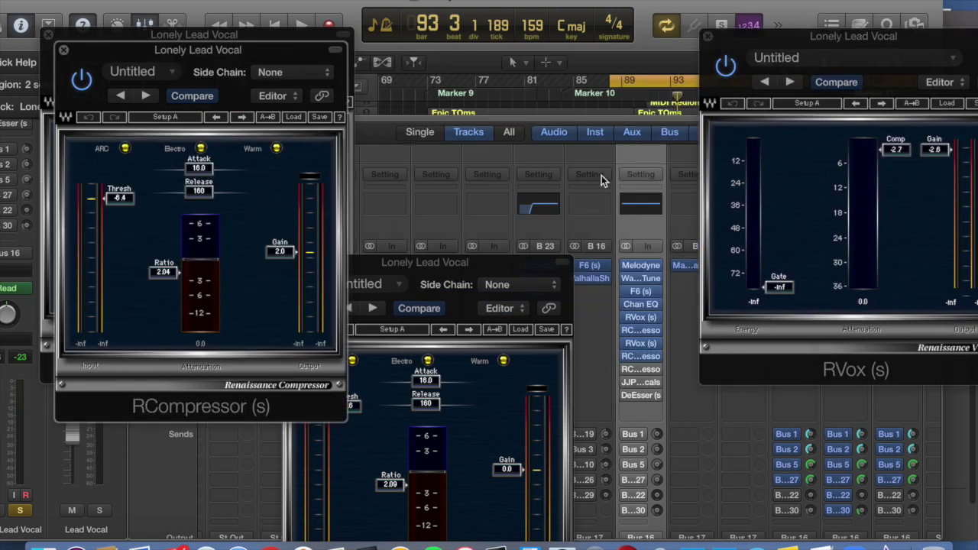
drag(238, 57, 899, 248)
mouse_move(625, 372)
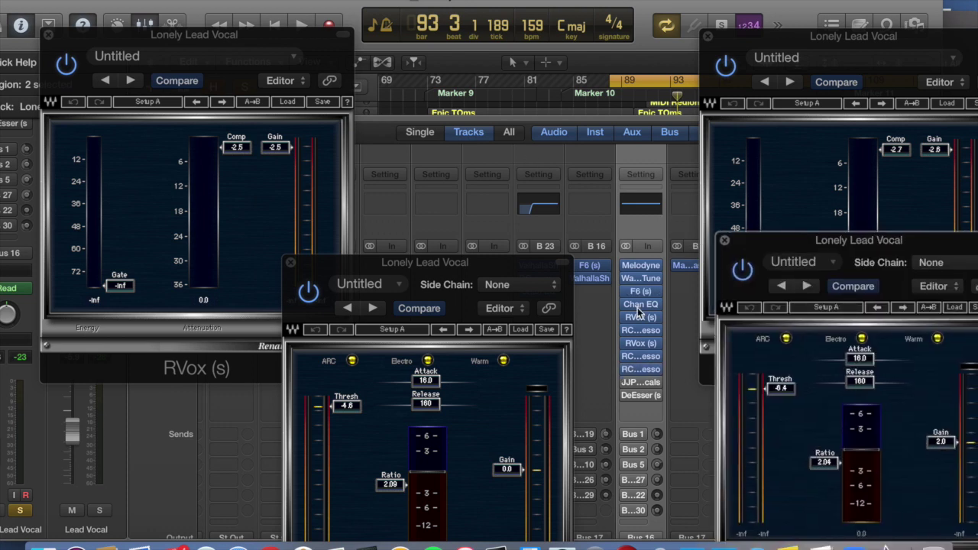
click(641, 369)
drag(238, 34, 225, 321)
Play the soloed vocal through the RVox and RCompressor chain, centre the last compressor's window, and stop playback.
key(space)
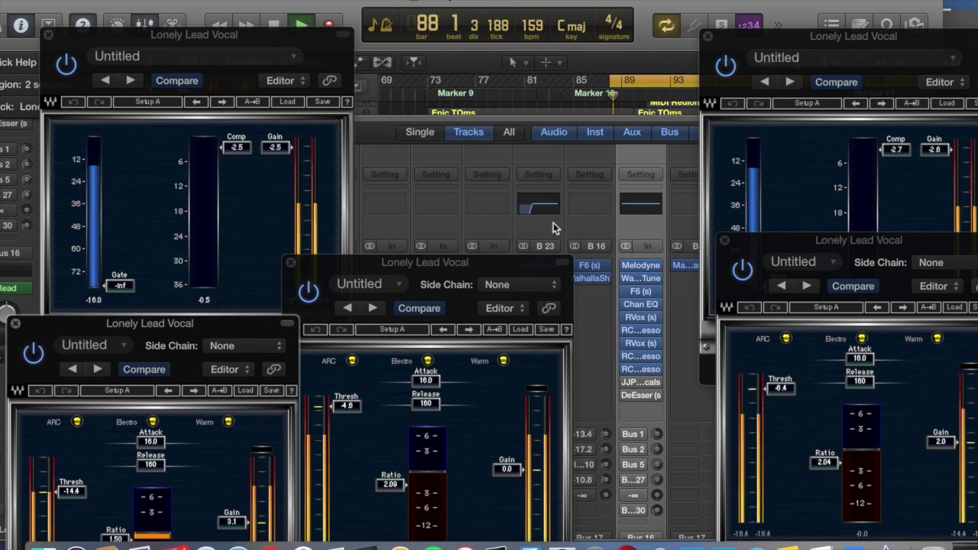
drag(232, 321, 645, 64)
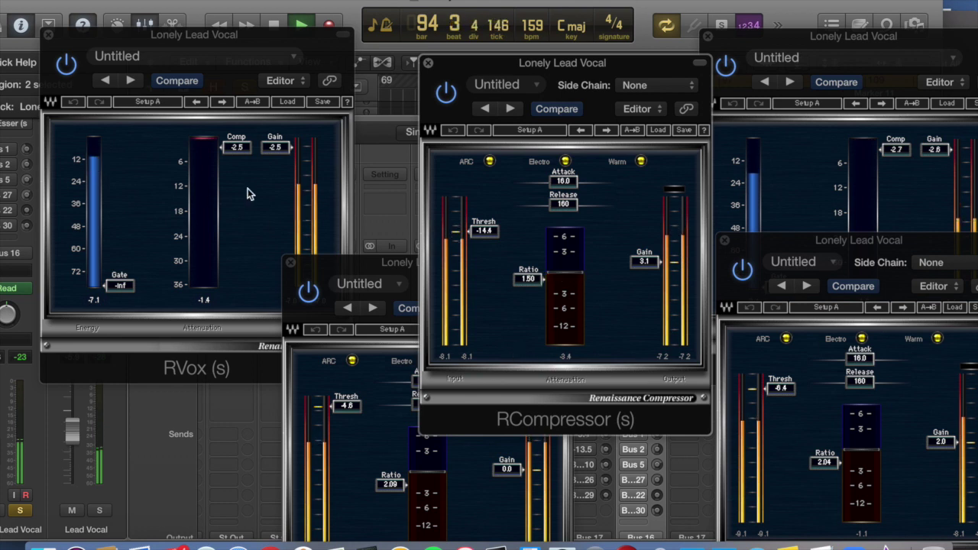
key(space)
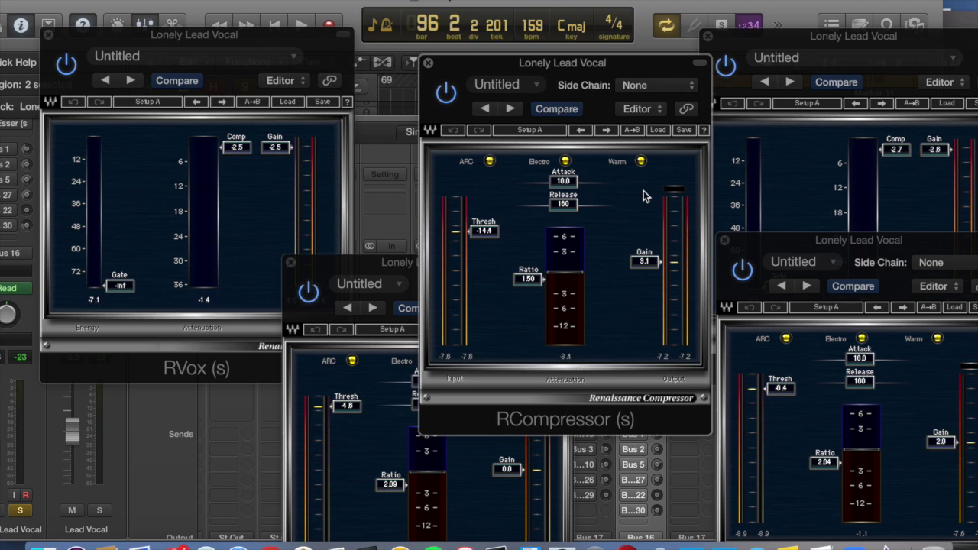
Close all the open RVox and RCompressor windows of the Lonely Lead Vocal channel.
click(48, 34)
click(293, 260)
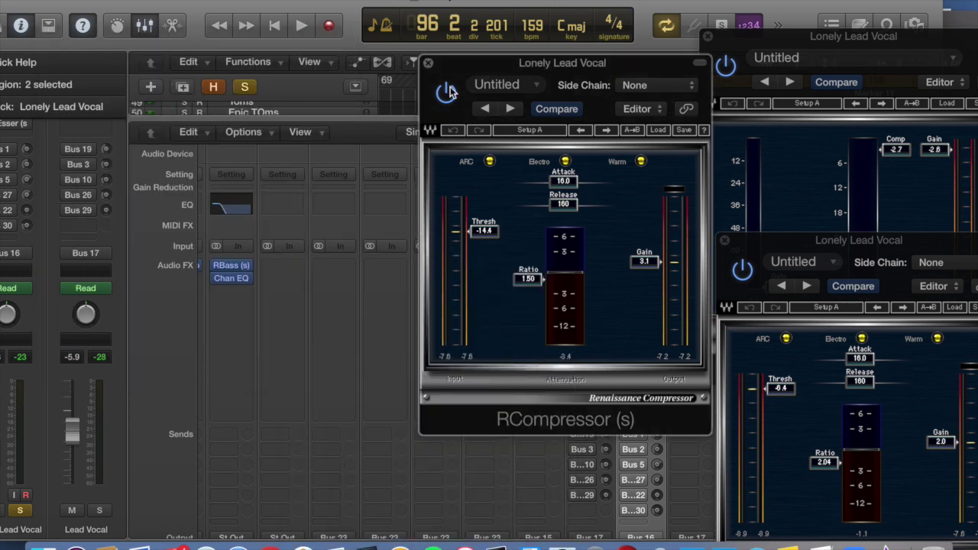
click(428, 63)
click(705, 37)
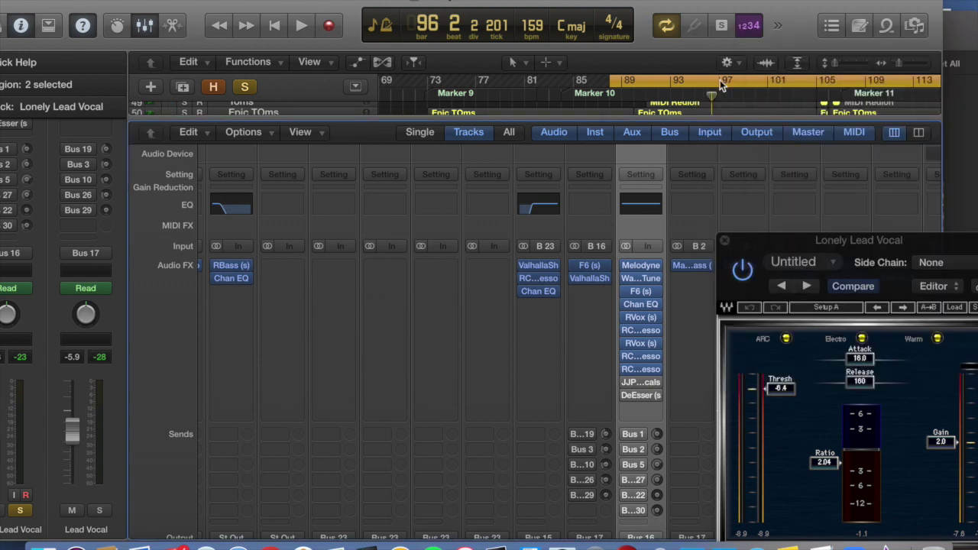
click(725, 244)
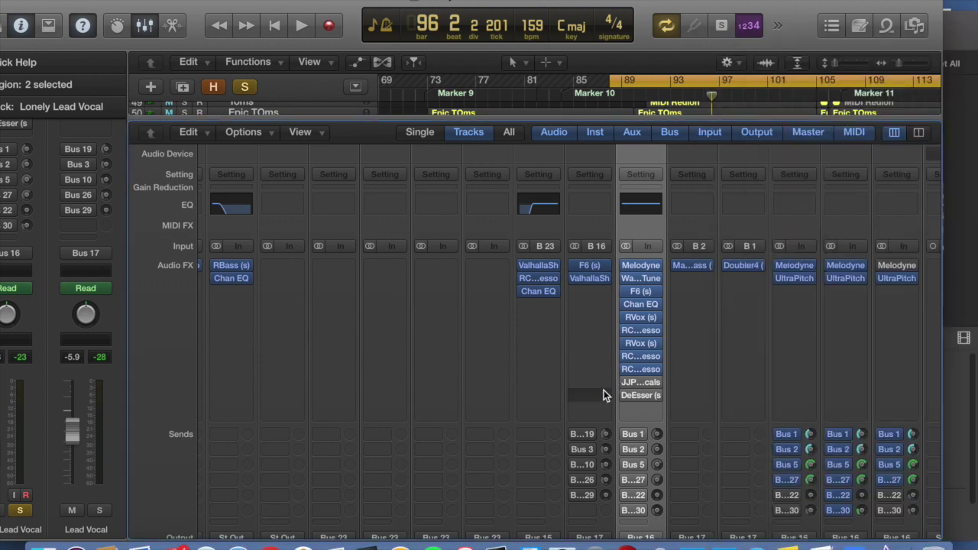
Turn on JJP-Vocals on the Lonely Lead Vocal channel and move its window clear of the transport.
mouse_move(628, 383)
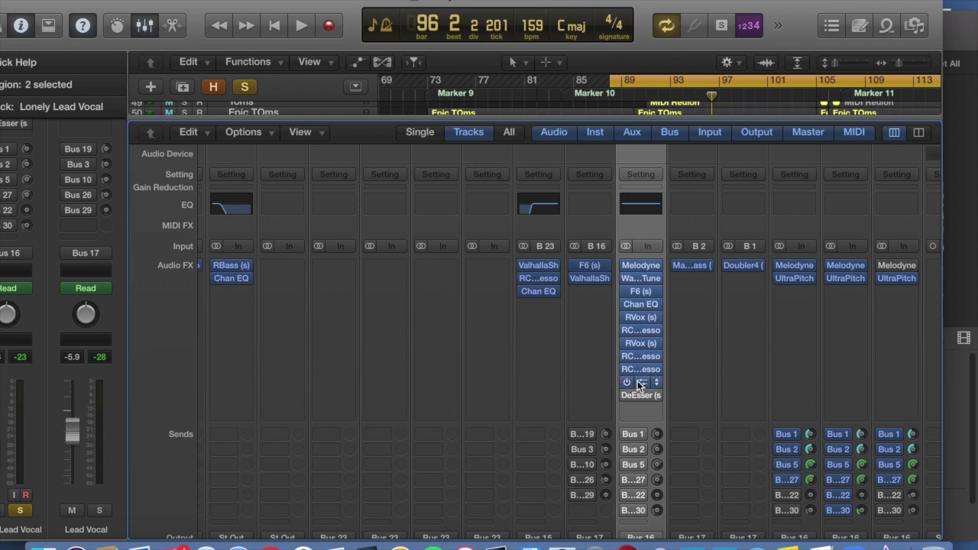
click(639, 386)
drag(386, 36, 444, 70)
Load POP VOX 2 from the factory presets of JJP-Vocals.
click(233, 93)
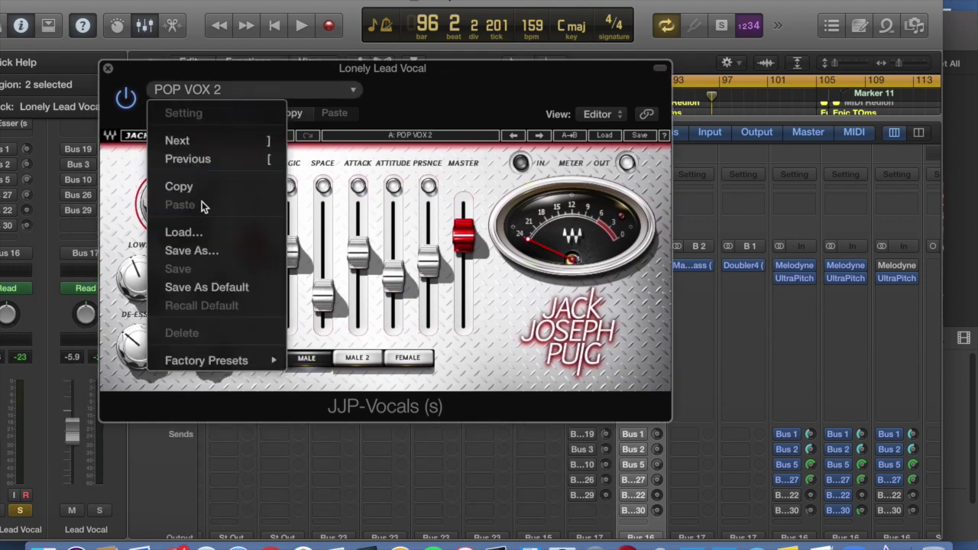
mouse_move(264, 359)
click(355, 379)
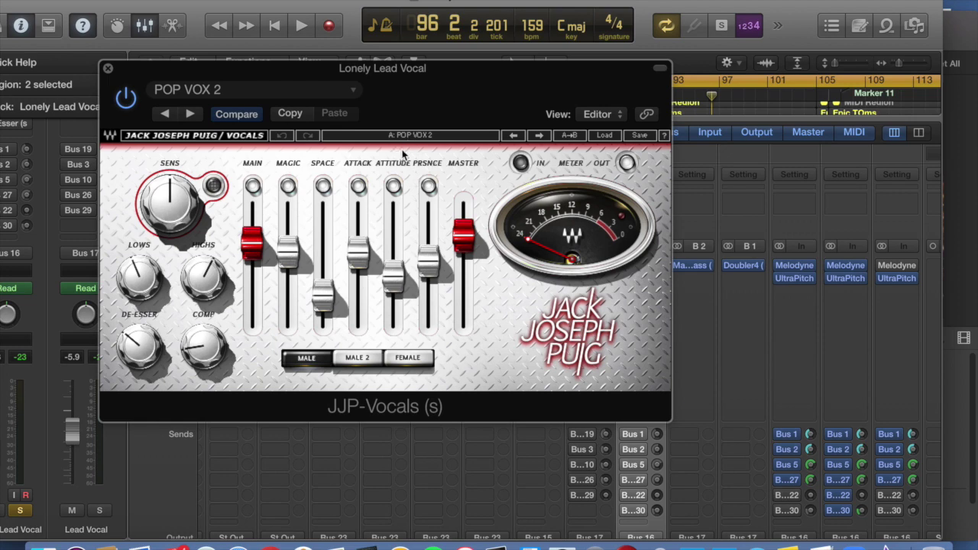
click(185, 87)
mouse_move(272, 359)
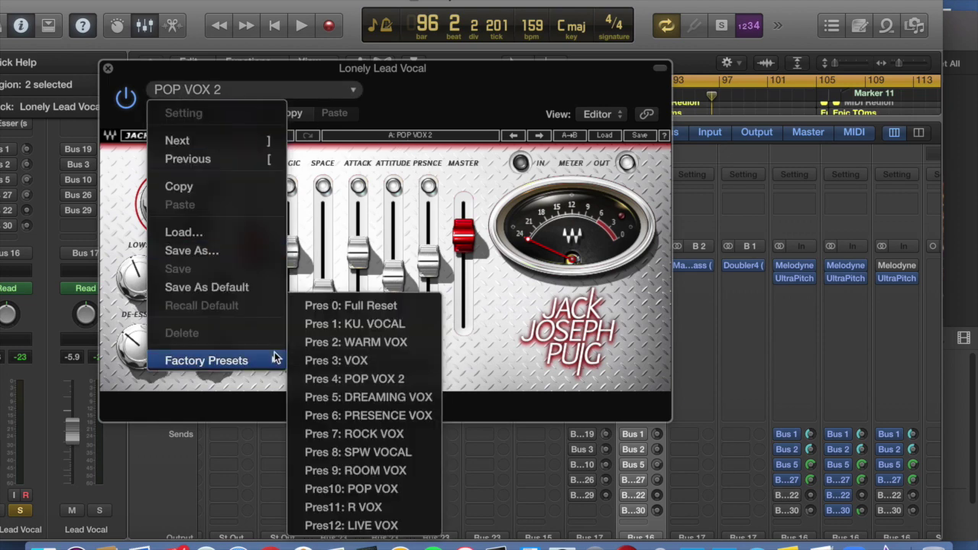
click(385, 378)
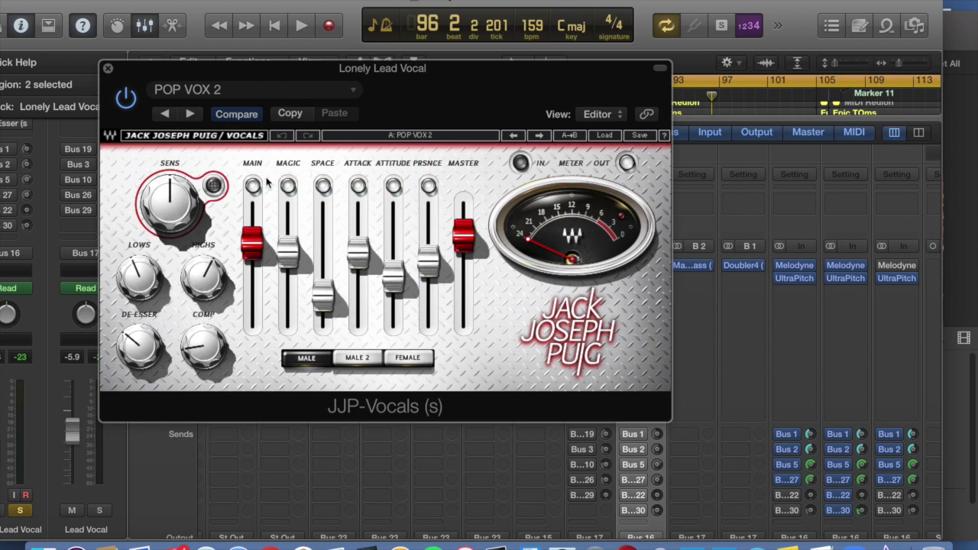
Compare the vocal with JJP-Vocals bypassed and re-enabled during playback, stop, and close the plug-in window.
key(space)
drag(385, 79, 621, 157)
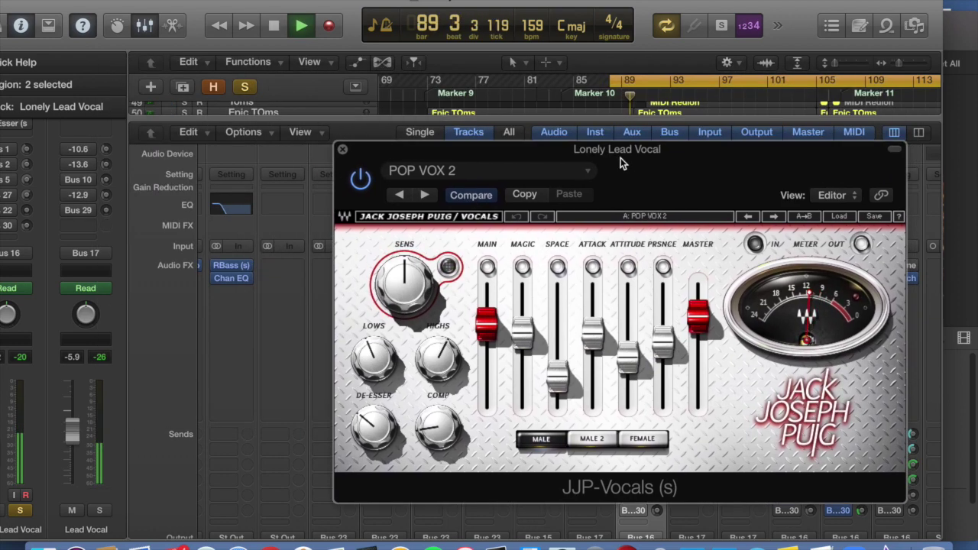
click(361, 180)
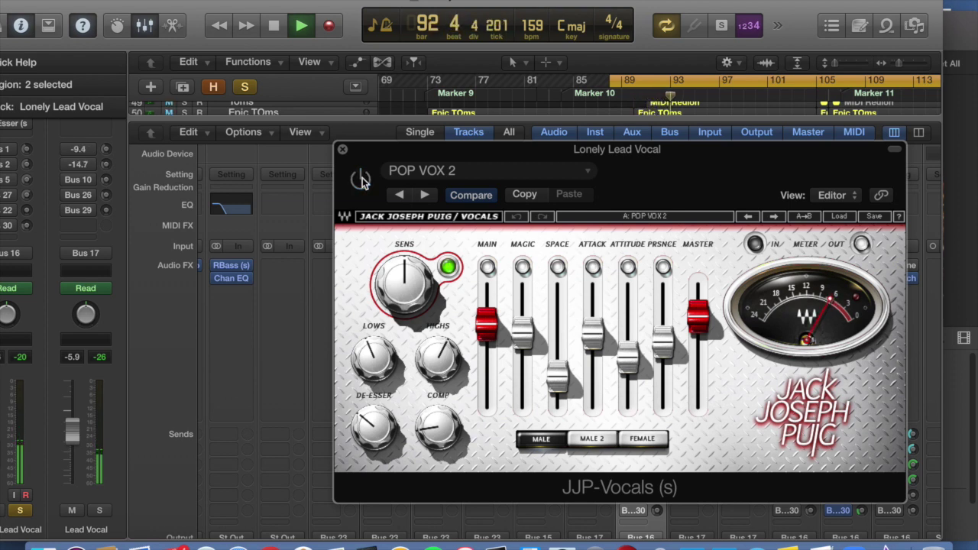
click(362, 179)
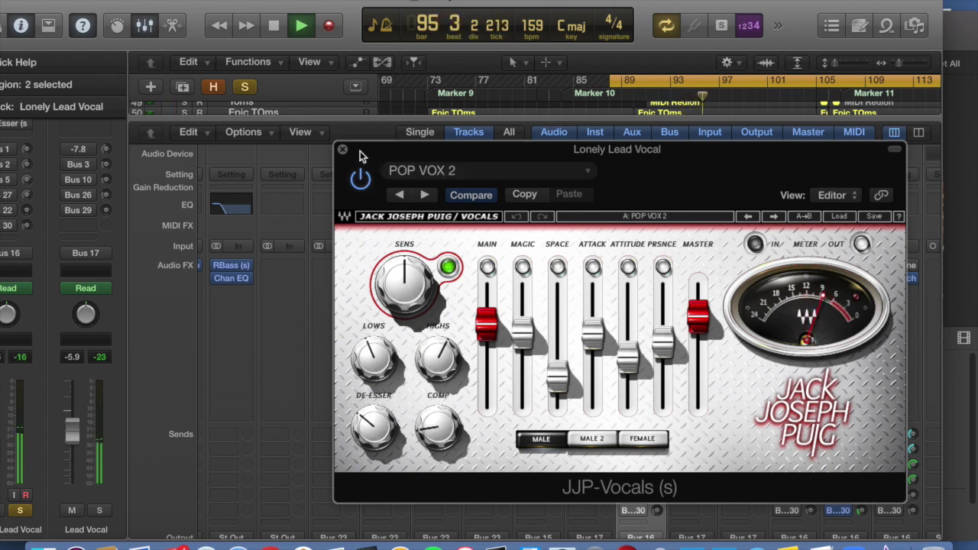
key(space)
drag(360, 151, 337, 111)
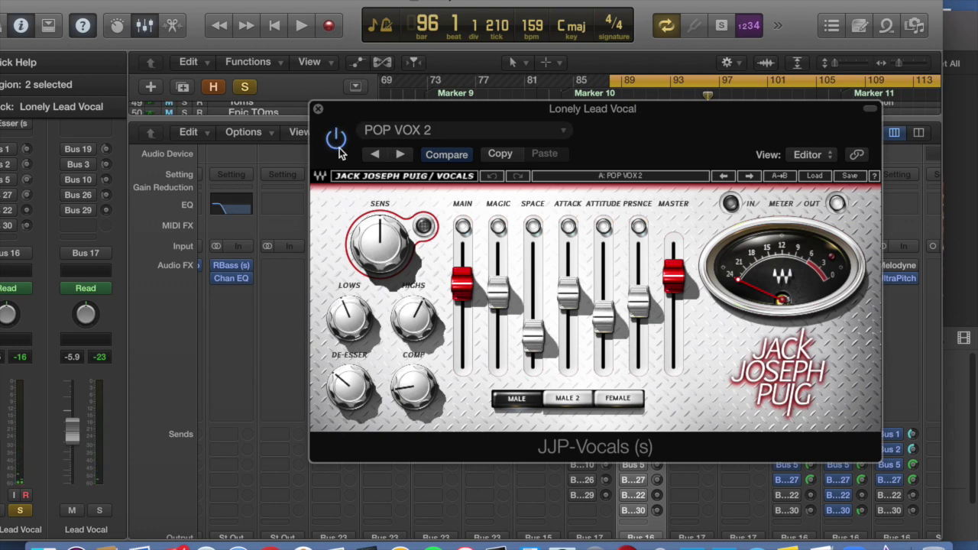
click(318, 109)
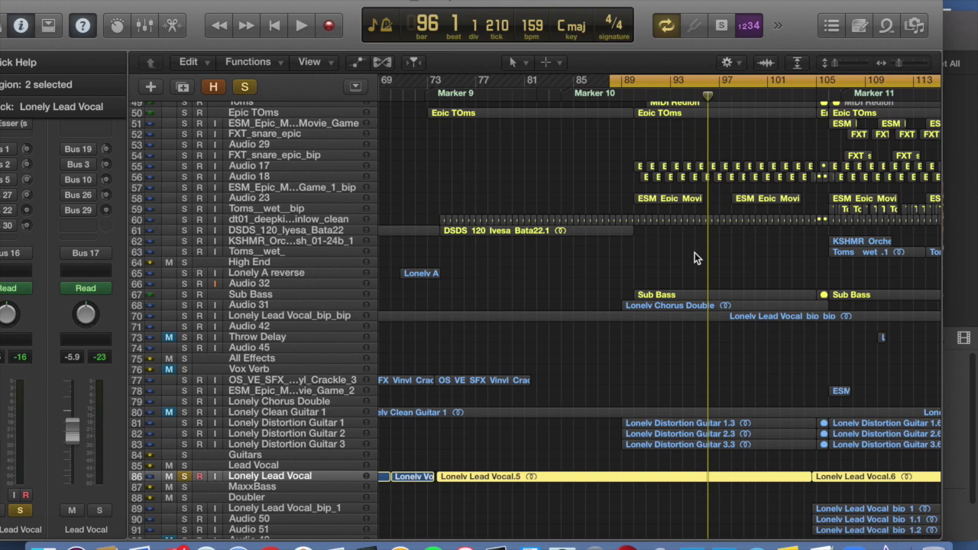
Look through the arrangement's track list down to the Gtr Amp track and reposition the project window.
scroll(695, 252, up, 3)
scroll(695, 252, left, 5)
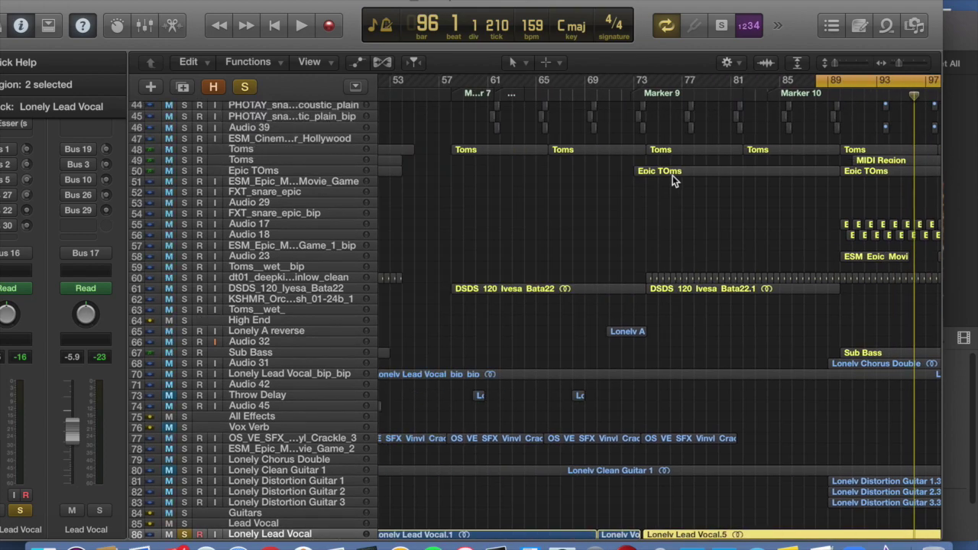
scroll(673, 175, up, 15)
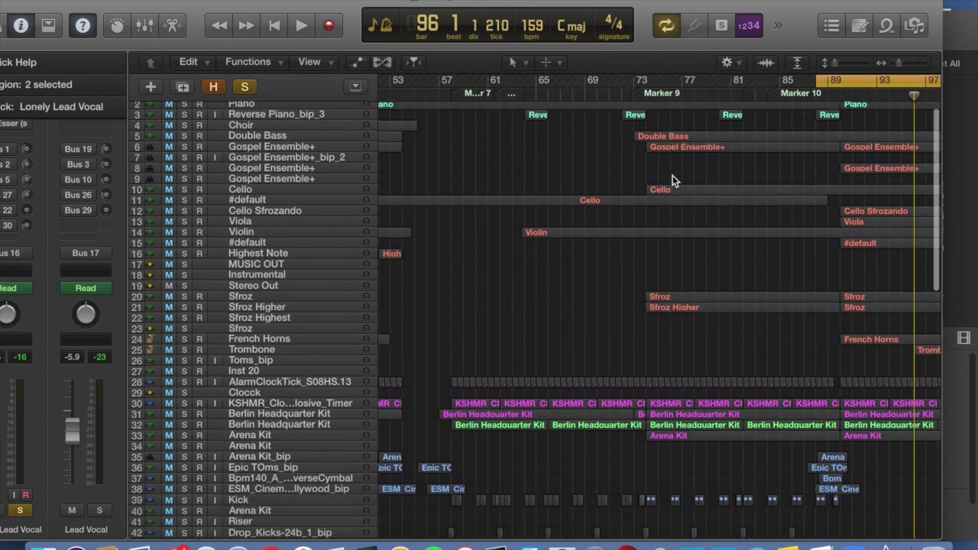
scroll(673, 175, down, 20)
drag(272, 7, 332, 8)
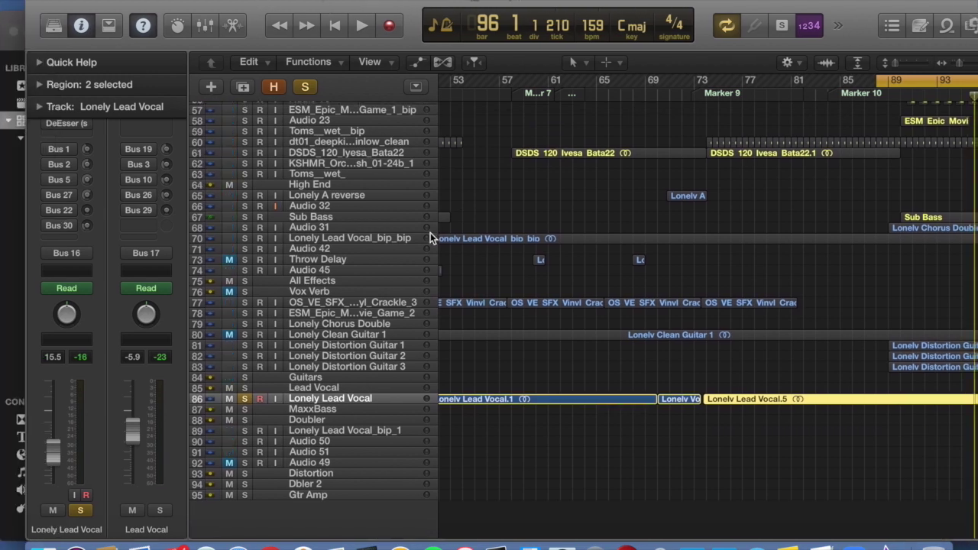
Reopen the mixer, review the JJP-Vocals settings on the Lonely Lead Vocal channel and close the plug-in window.
key(x)
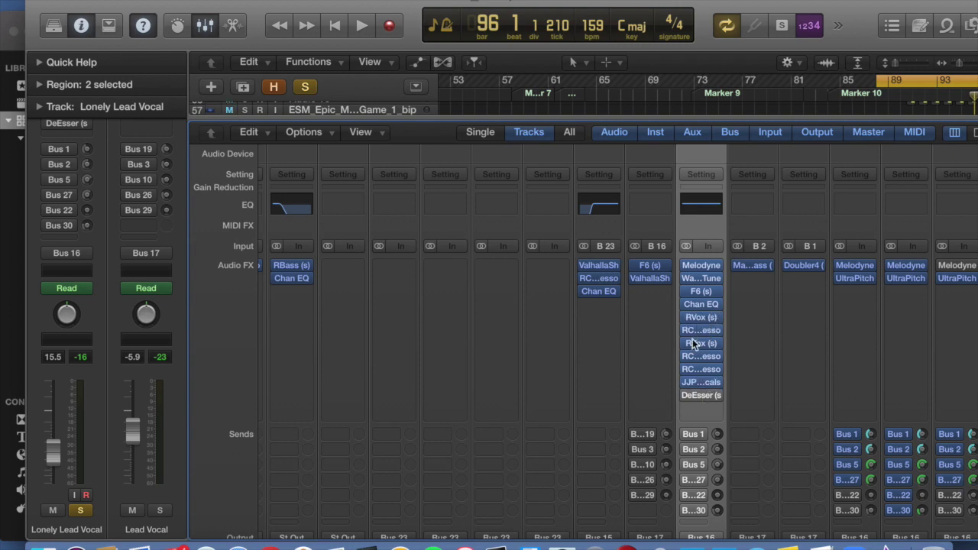
click(701, 382)
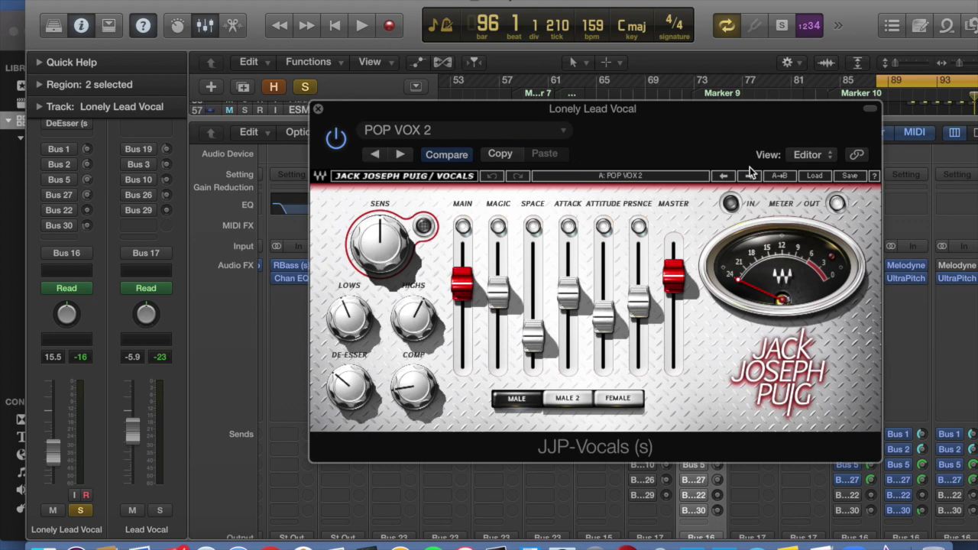
click(320, 111)
Turn on the DeEsser on the Lonely Lead Vocal channel, listen to the vocal through it, and close its window.
click(703, 396)
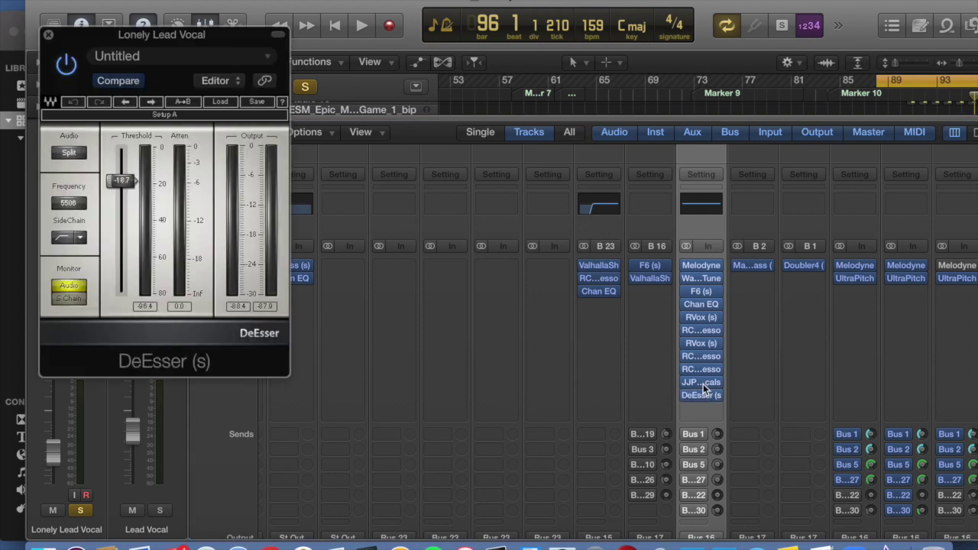
key(space)
drag(960, 63, 952, 64)
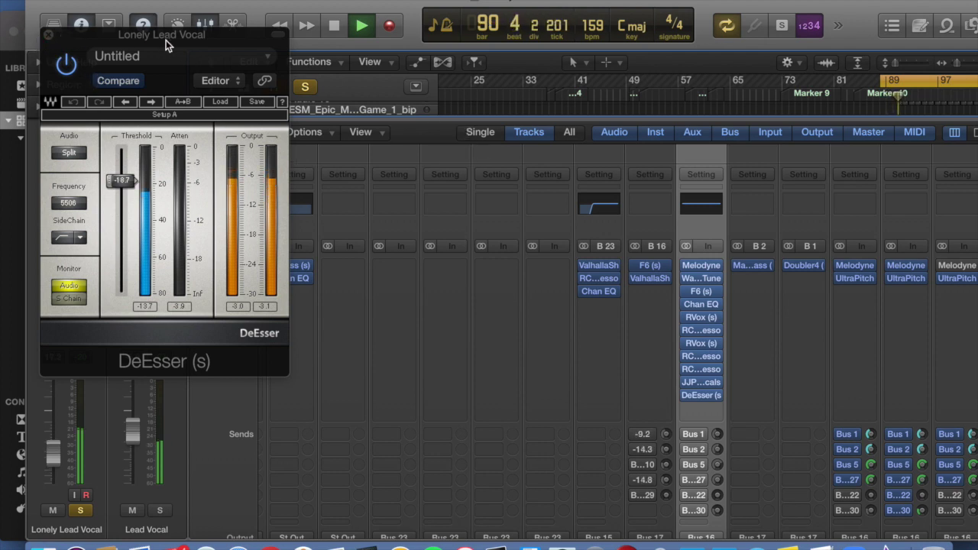
key(space)
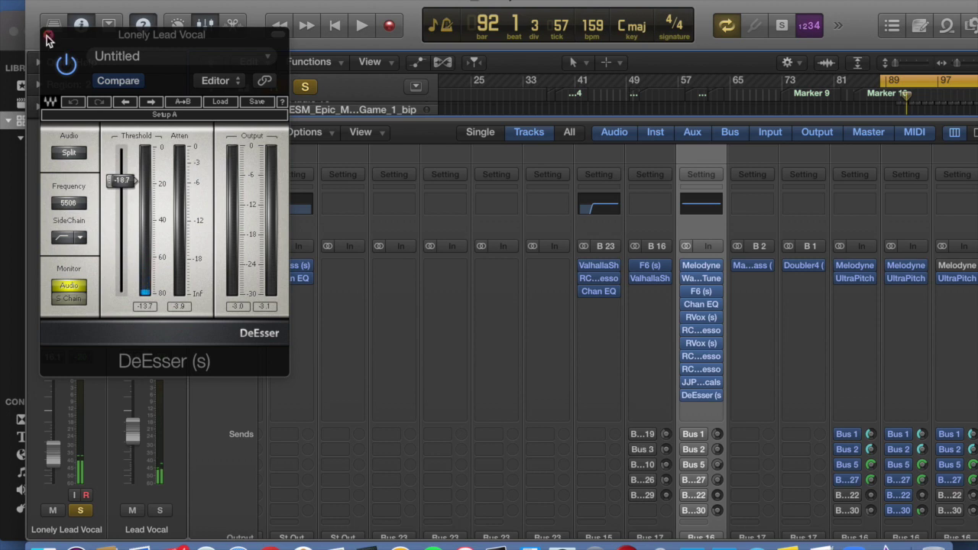
click(47, 37)
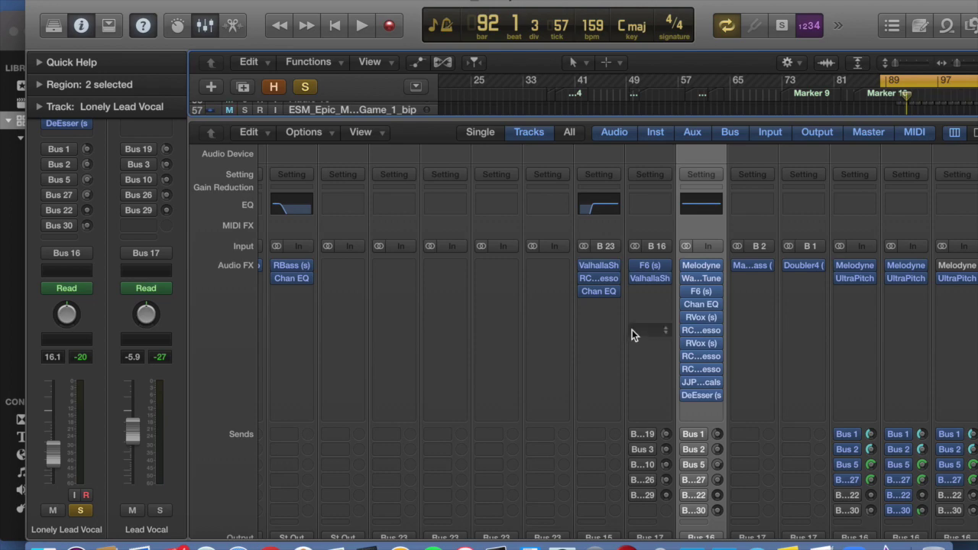
Turn on the Lonely Lead Vocal's Bus 1 send and start playback with the Doubler also soloed, hiding the mixer.
scroll(671, 427, down, 5)
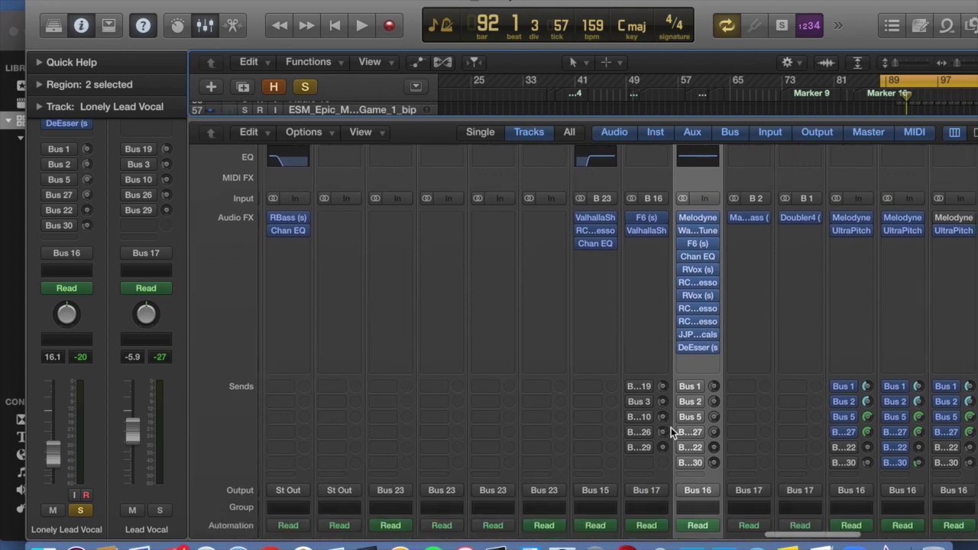
scroll(671, 432, right, 2)
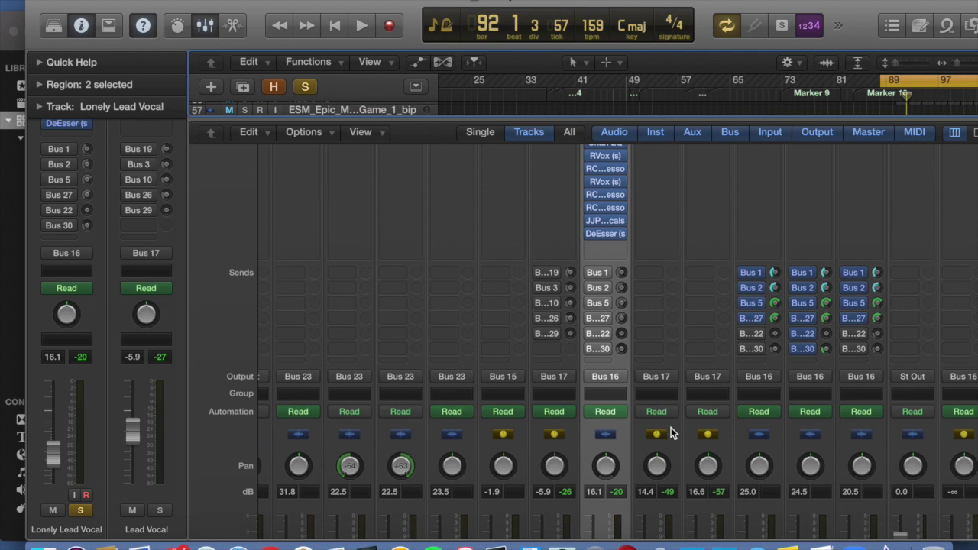
click(600, 274)
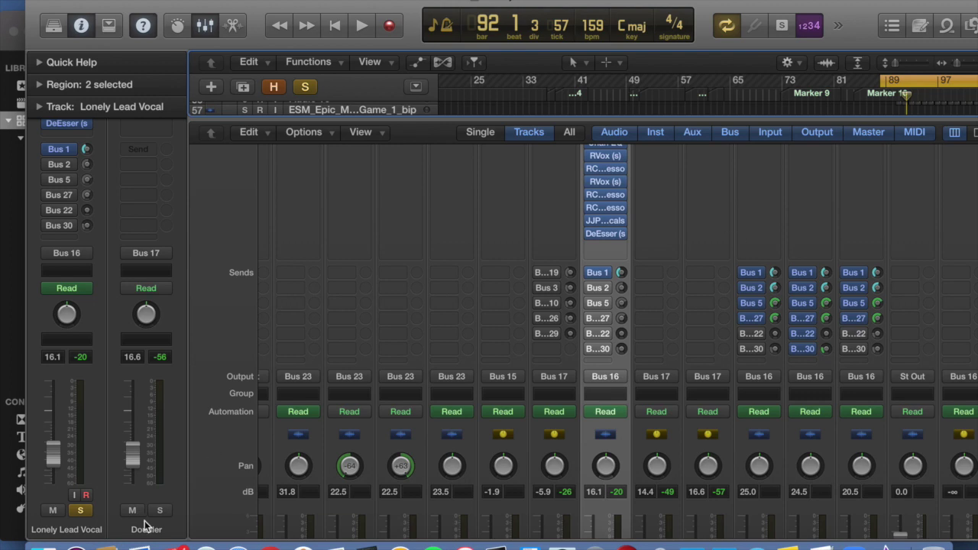
key(space)
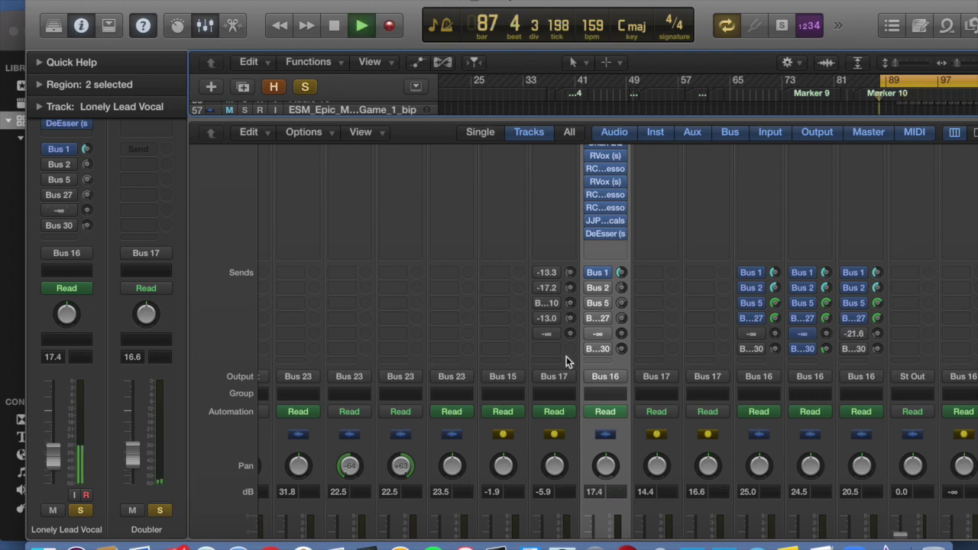
key(x)
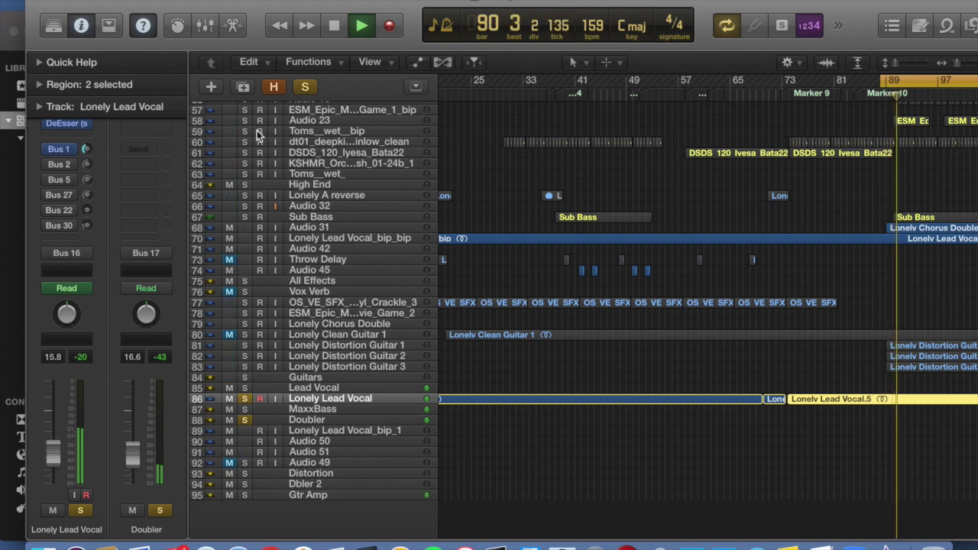
Clear the current solos, listen to the Doubler channel soloed on its own, and select the Doubler track.
key(space)
click(305, 88)
click(160, 512)
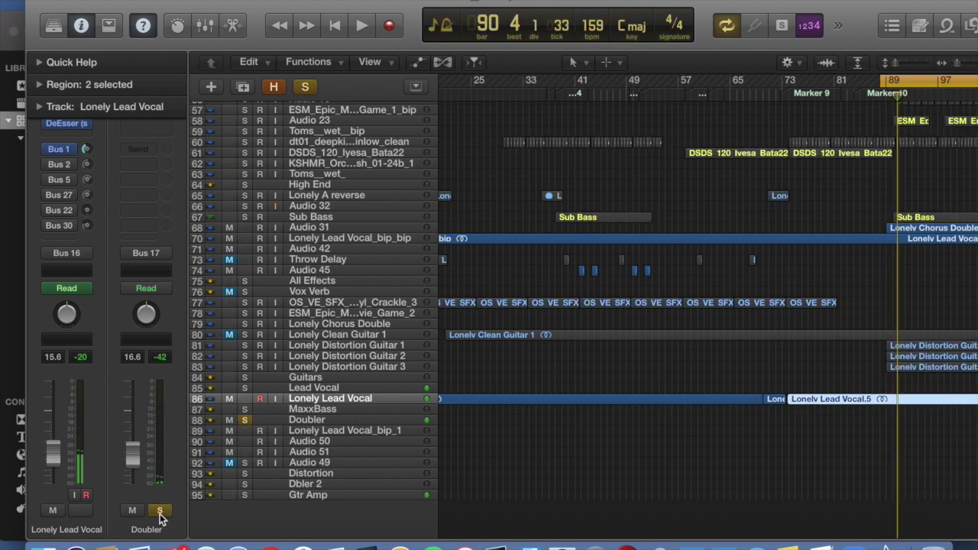
key(space)
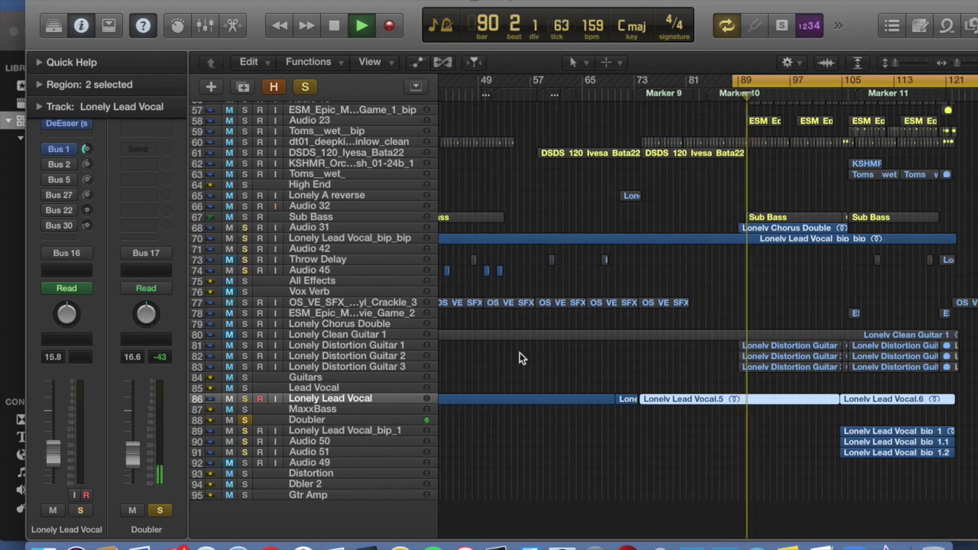
key(x)
key(x)
click(318, 419)
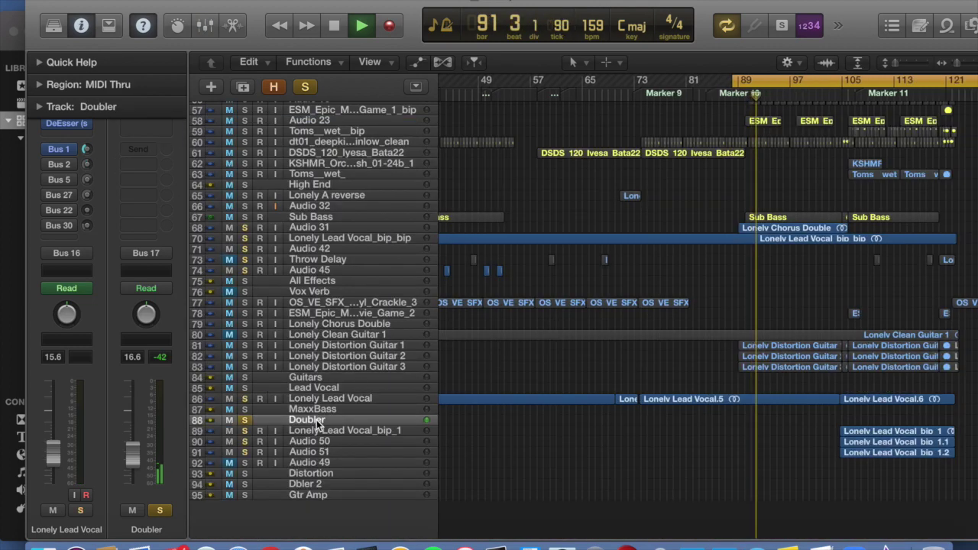
Compare the Doubler4 voice settings on the Doubler and Dbler 2 tracks side by side, and close the plug-in windows.
click(91, 155)
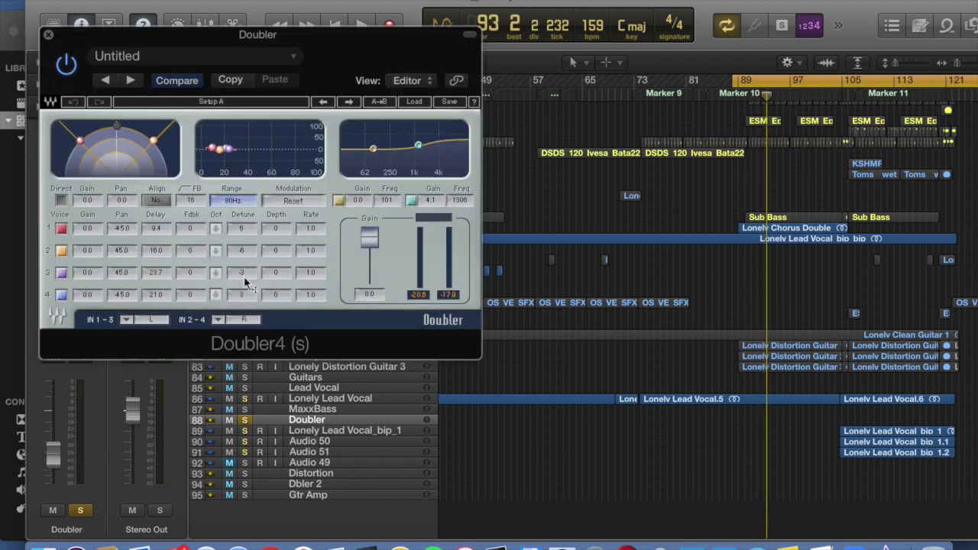
drag(308, 65, 659, 159)
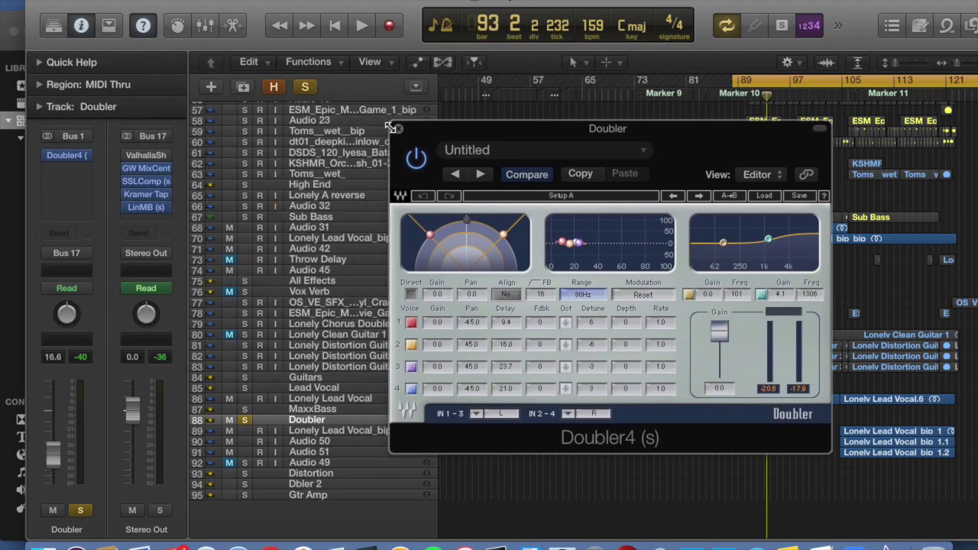
drag(495, 130, 254, 11)
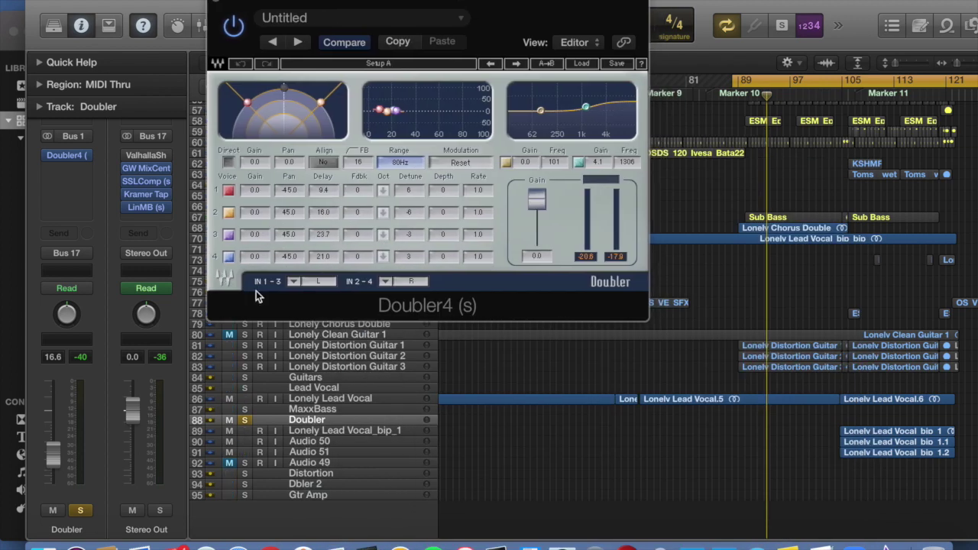
click(290, 485)
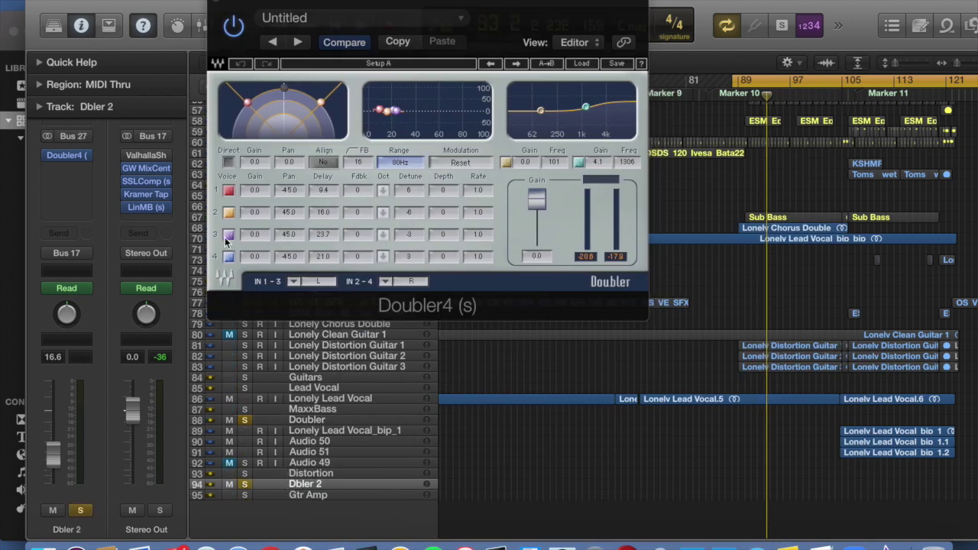
drag(304, 64, 774, 232)
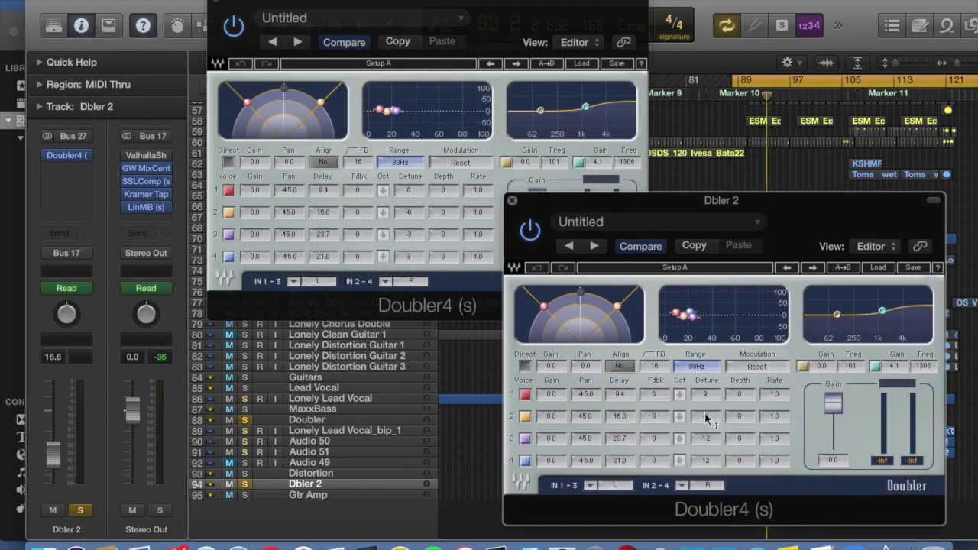
click(511, 202)
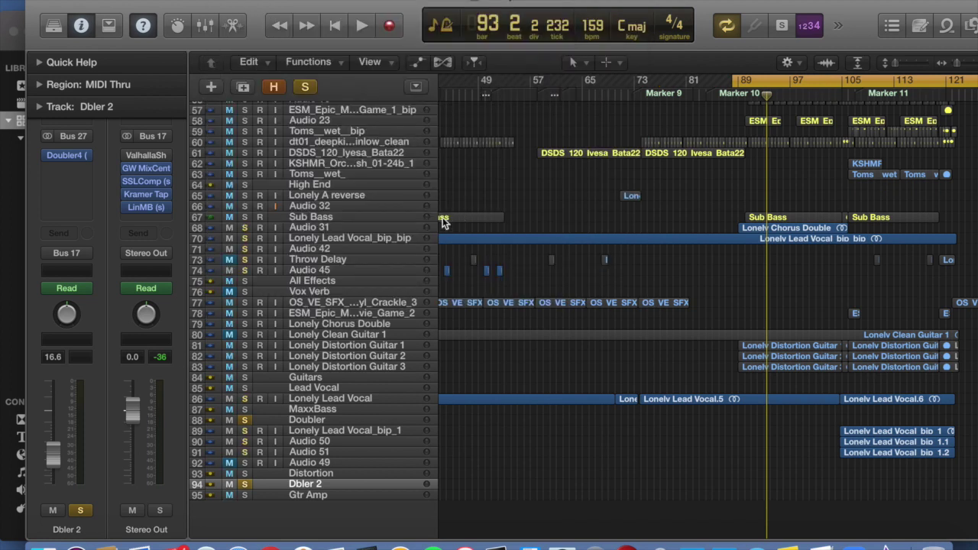
Start playback and turn on the Bus 27 send on the Lonely Lead Vocal track.
key(space)
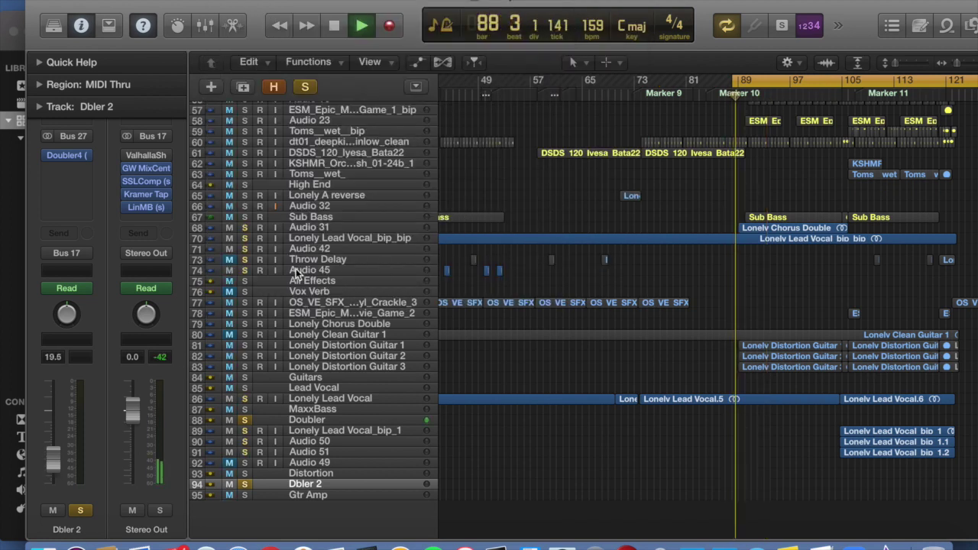
click(311, 399)
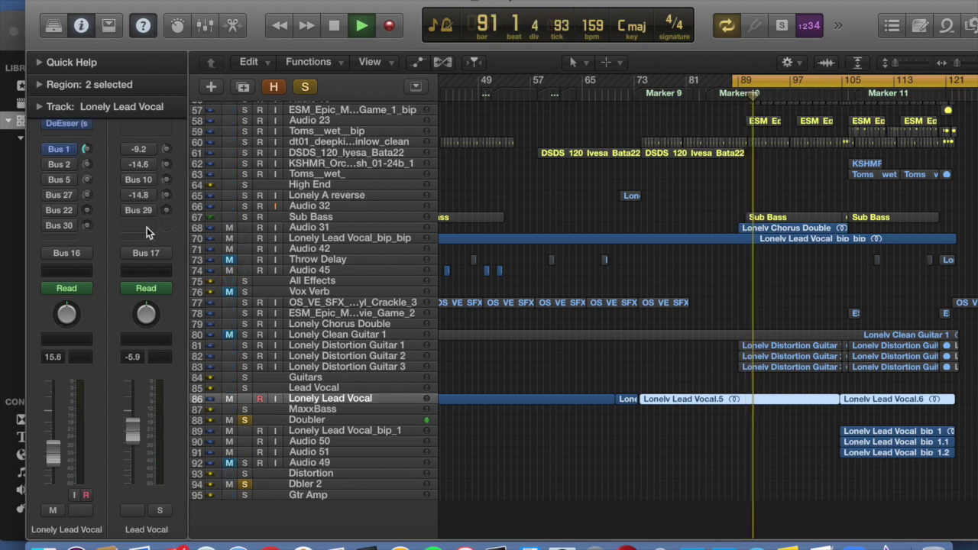
click(61, 210)
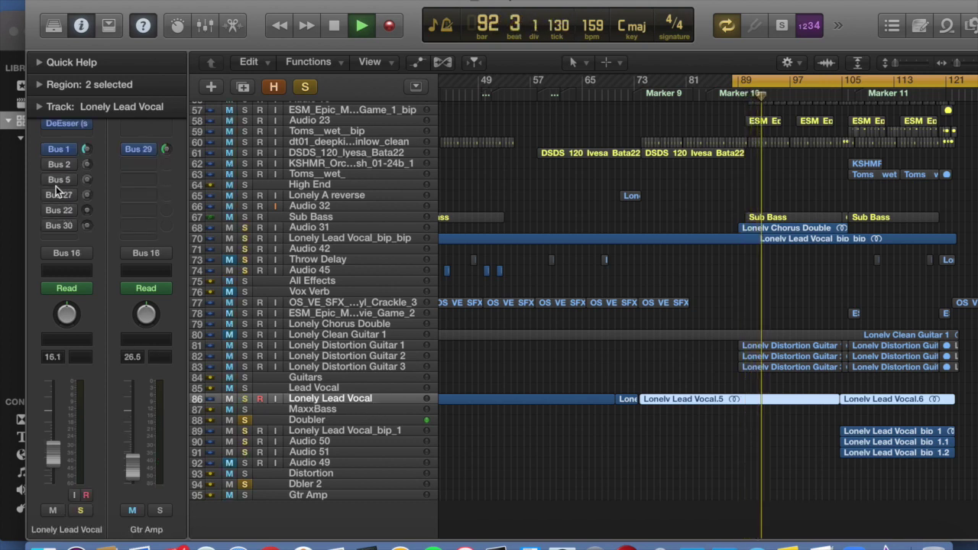
click(62, 196)
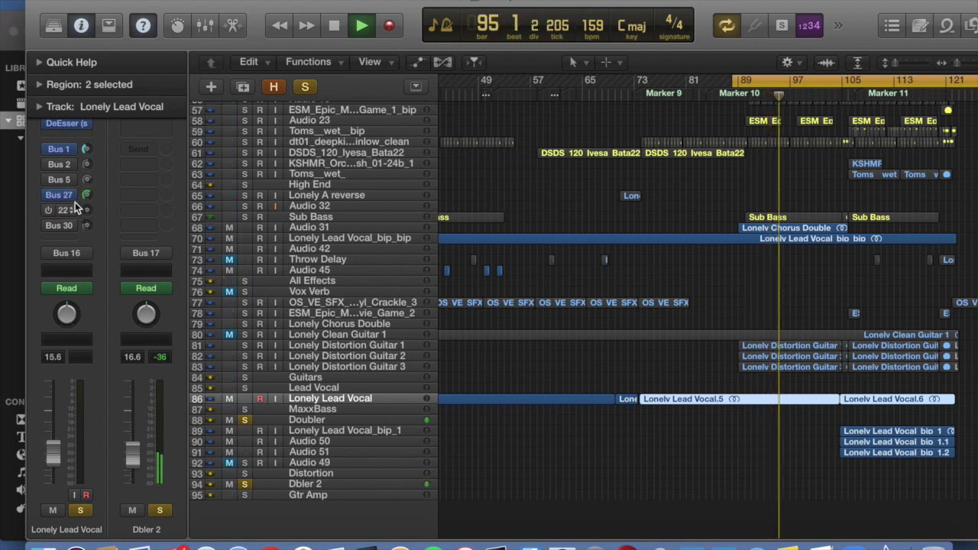
Compare the vocal with and without the Dbler 2 channel by toggling the solos on Lonely Lead Vocal and Dbler 2 during playback.
key(s)
click(63, 195)
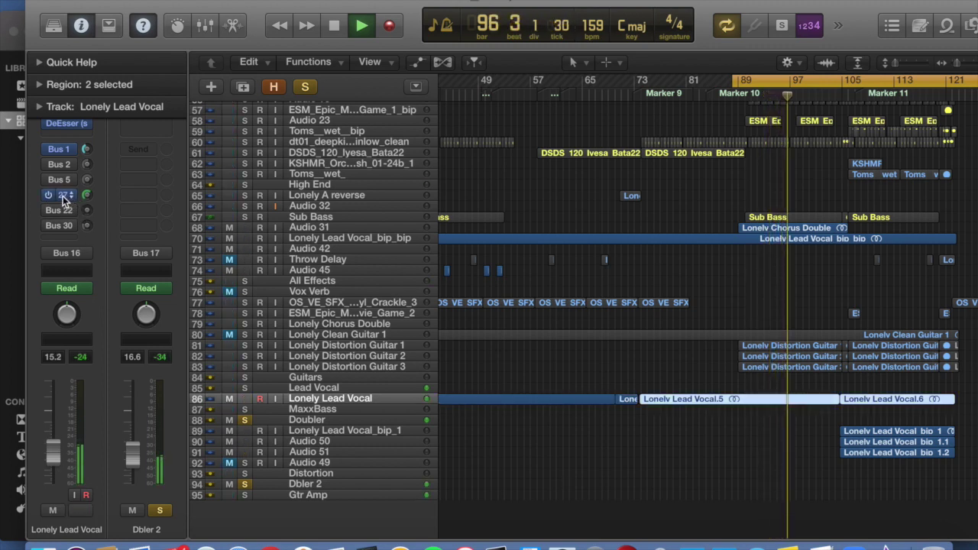
click(160, 509)
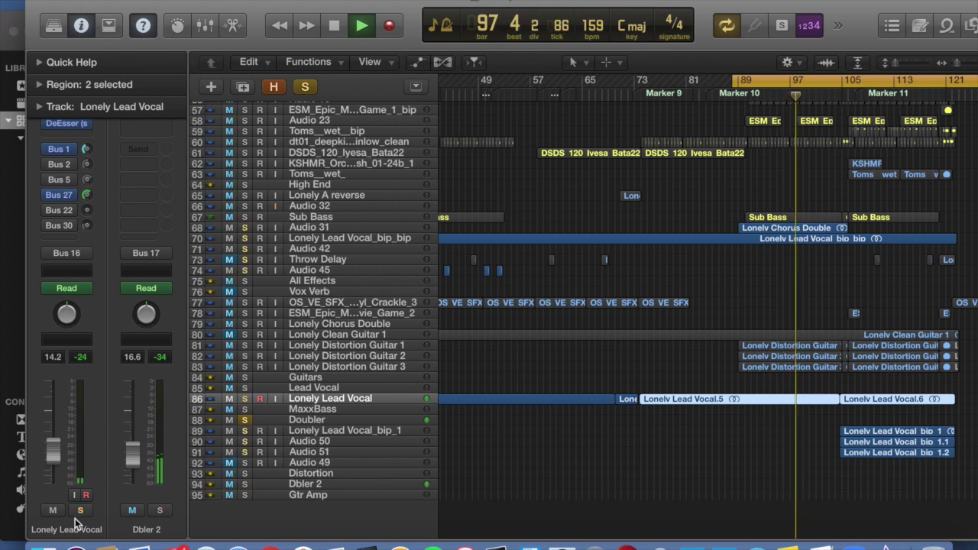
click(80, 510)
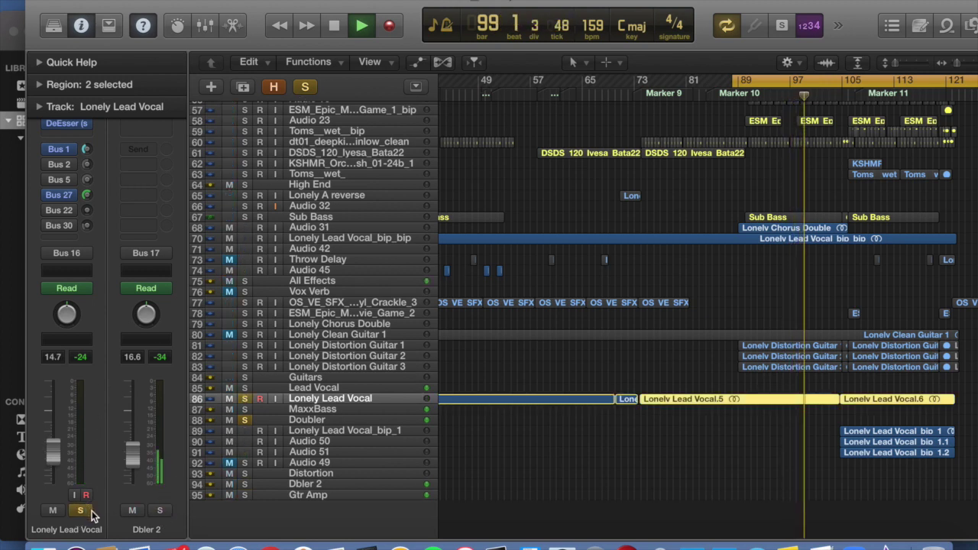
click(160, 510)
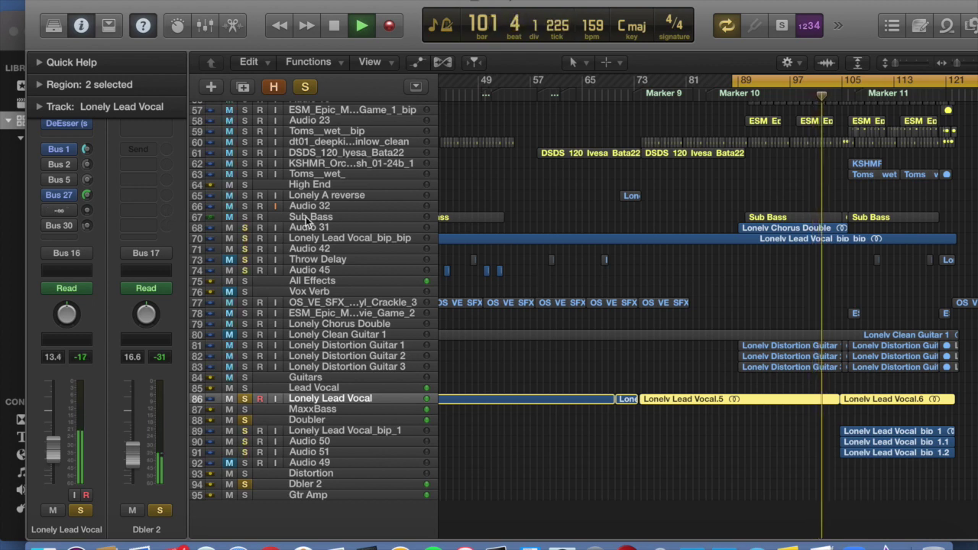
Clear all solos, solo the Lonely Lead Vocal track, and play a short passage of it.
click(298, 241)
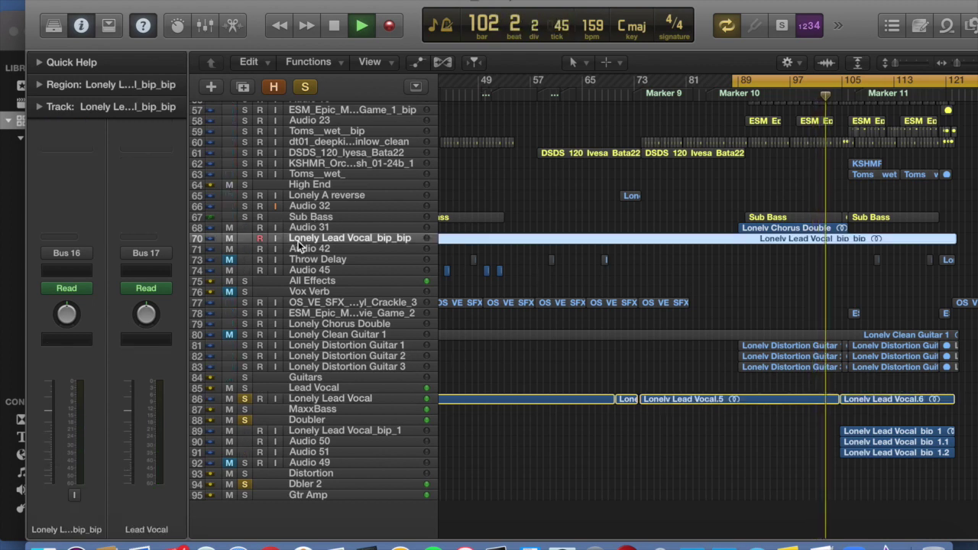
click(309, 87)
key(space)
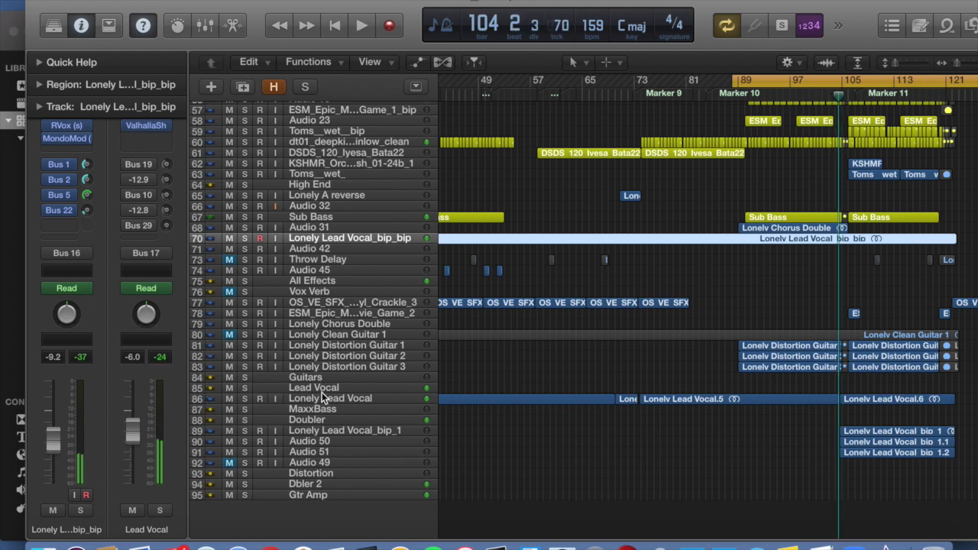
click(322, 397)
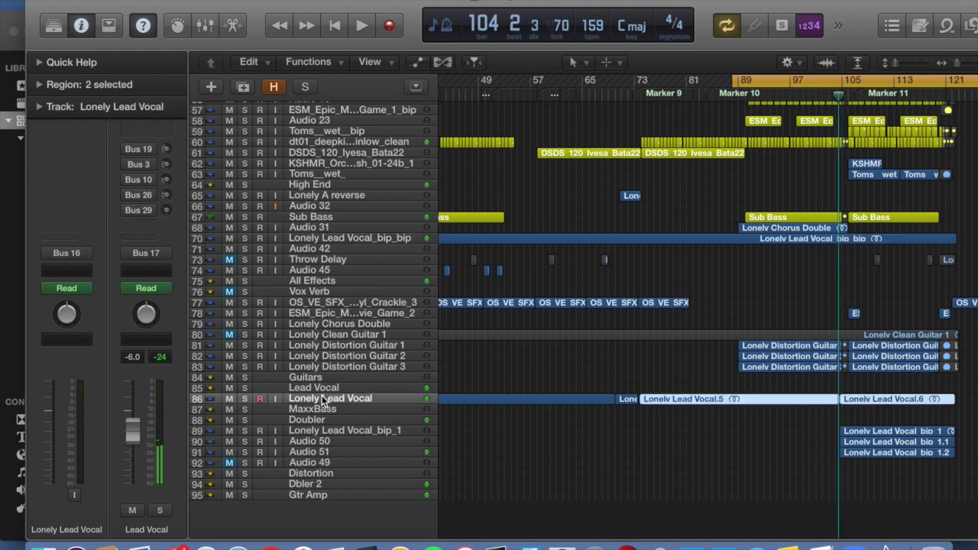
click(244, 399)
key(space)
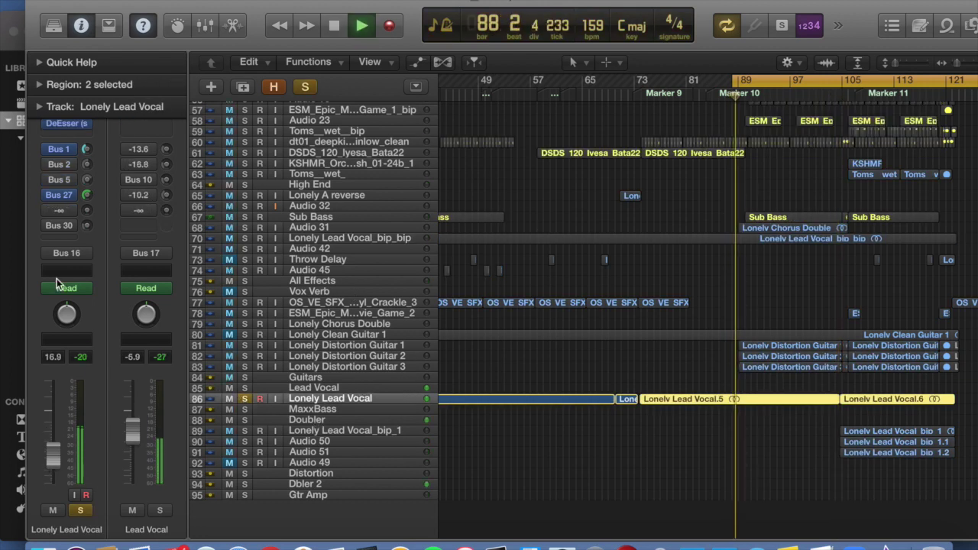
key(space)
Review the MaxxBass plug-in on the Bus 2 channel, including its Pensado Vocal preset, factory preset list and monitor mode, and close its window.
click(60, 165)
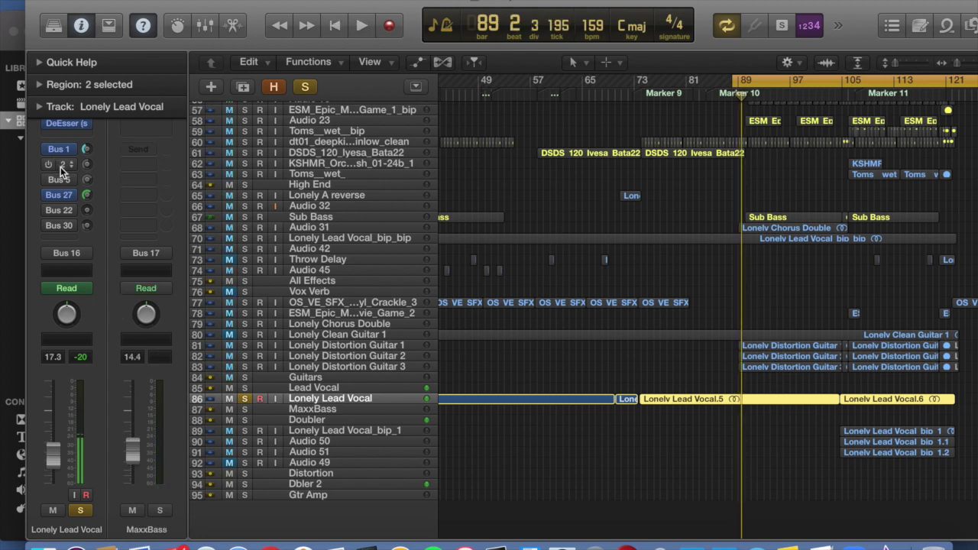
click(311, 409)
click(67, 157)
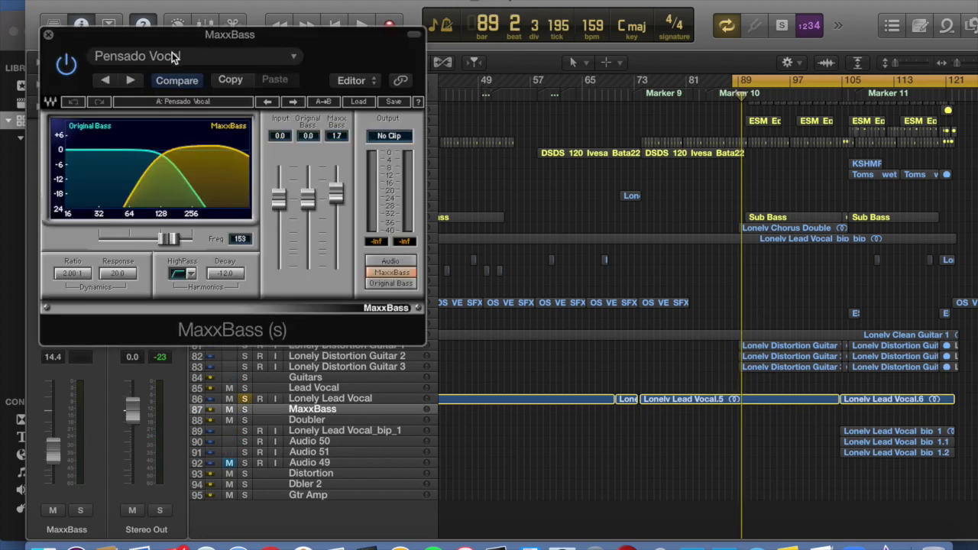
click(172, 56)
mouse_move(218, 329)
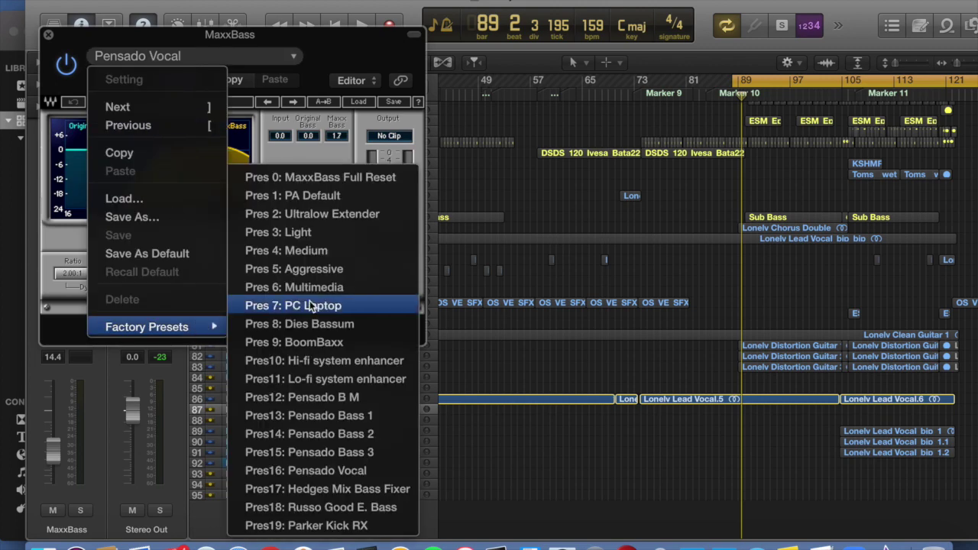
click(350, 39)
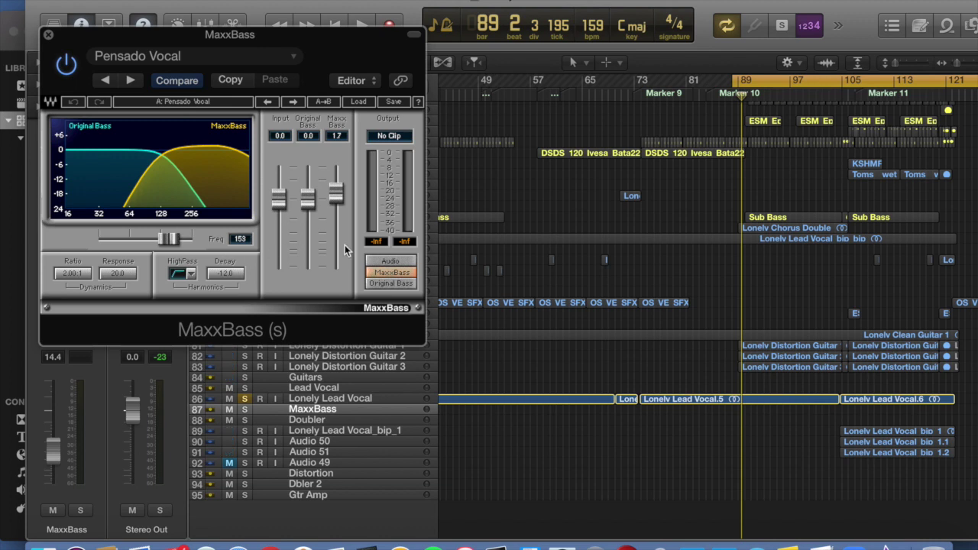
click(390, 273)
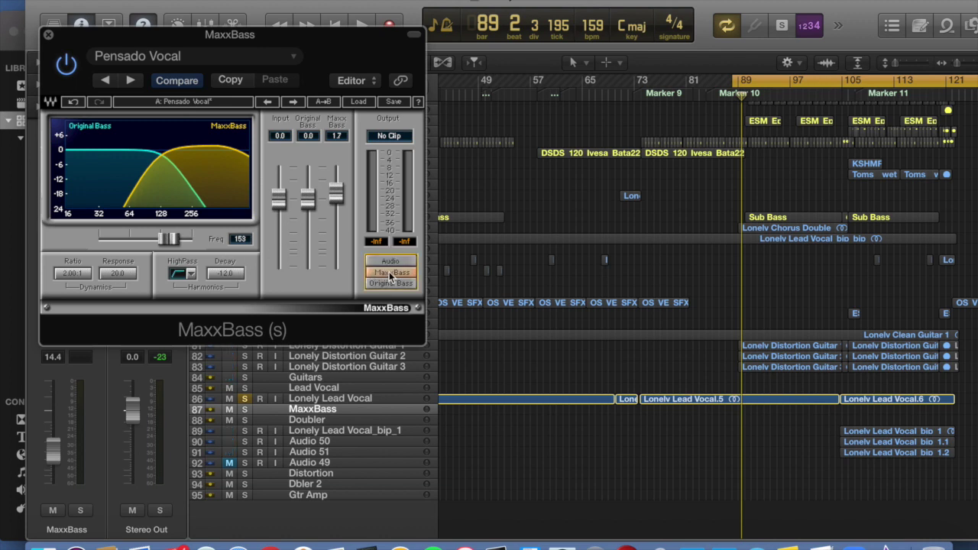
click(48, 36)
Audition the MaxxBass channel soloed, raising its fader to 6.0 dB and returning it to -14.4 dB before stopping playback.
click(306, 87)
click(80, 510)
key(space)
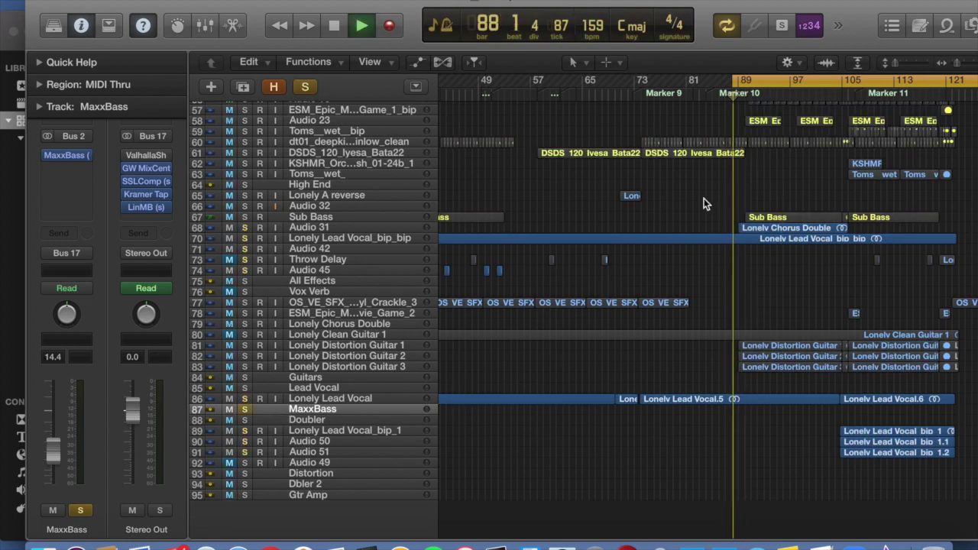
drag(57, 454, 55, 379)
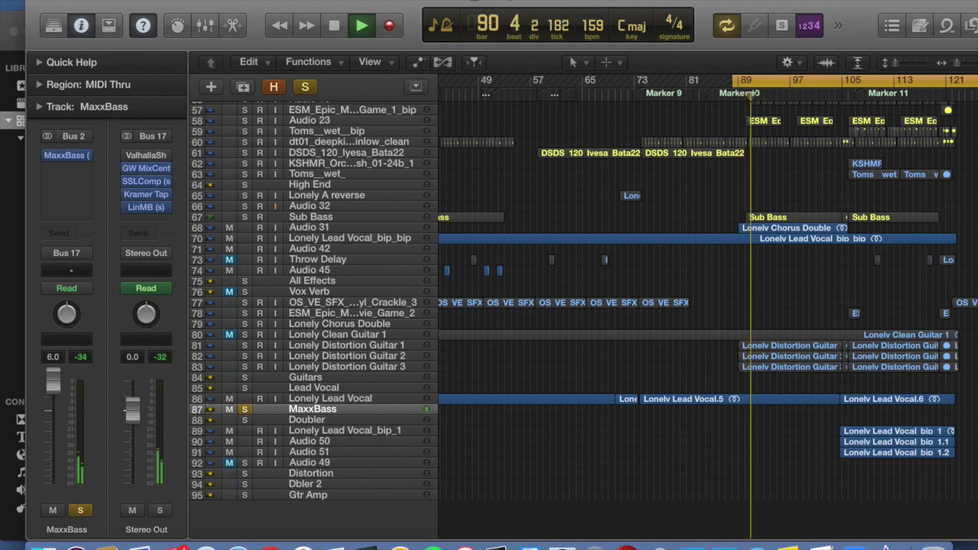
drag(54, 381, 49, 453)
key(space)
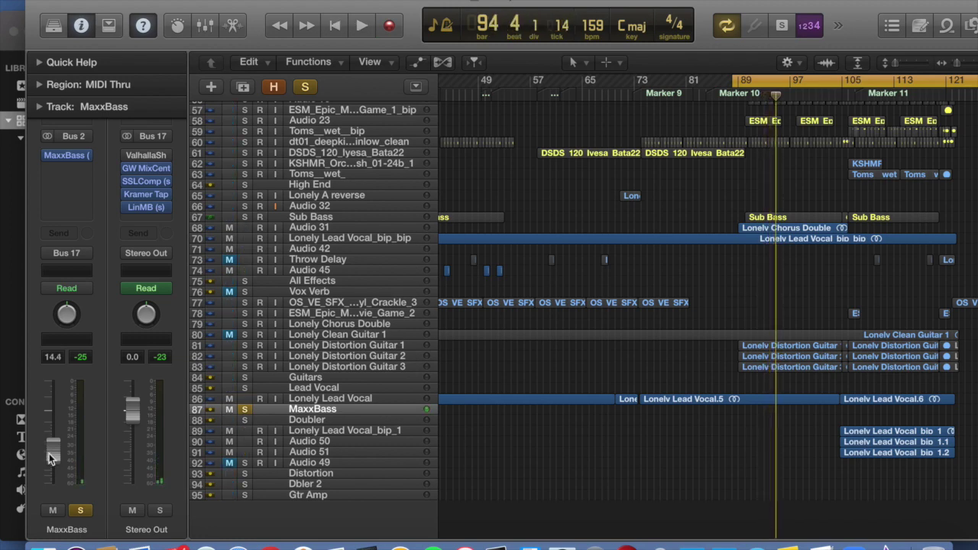
Show and hide the track automation lanes, and clear all solos.
key(a)
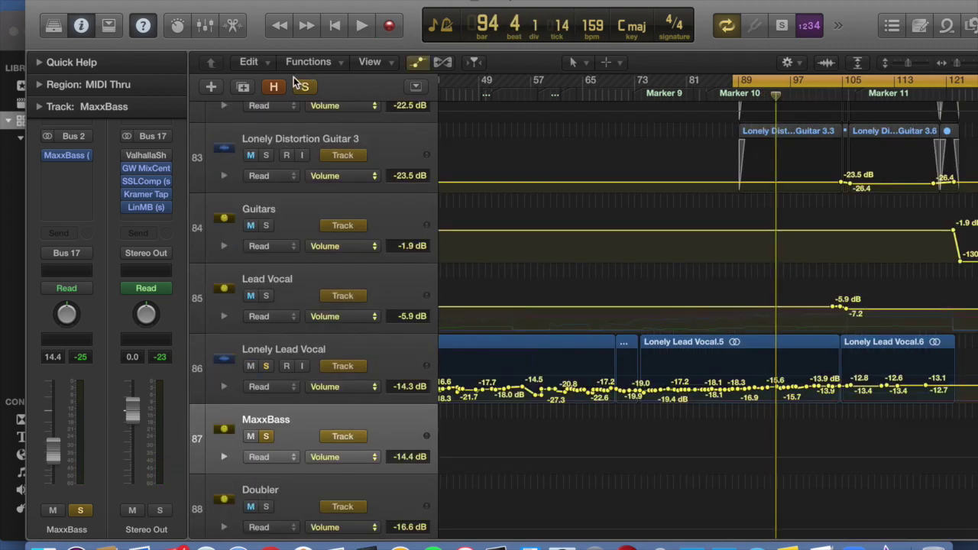
key(a)
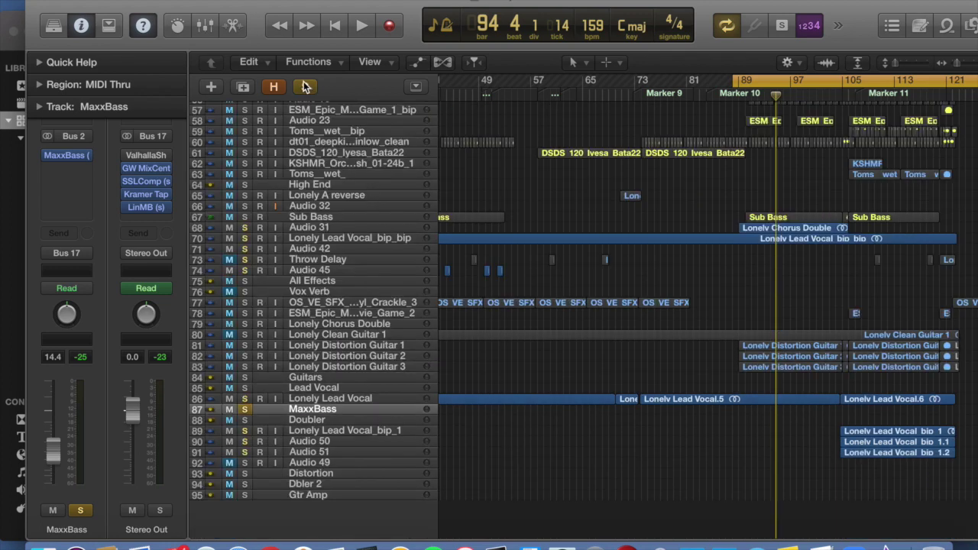
click(305, 88)
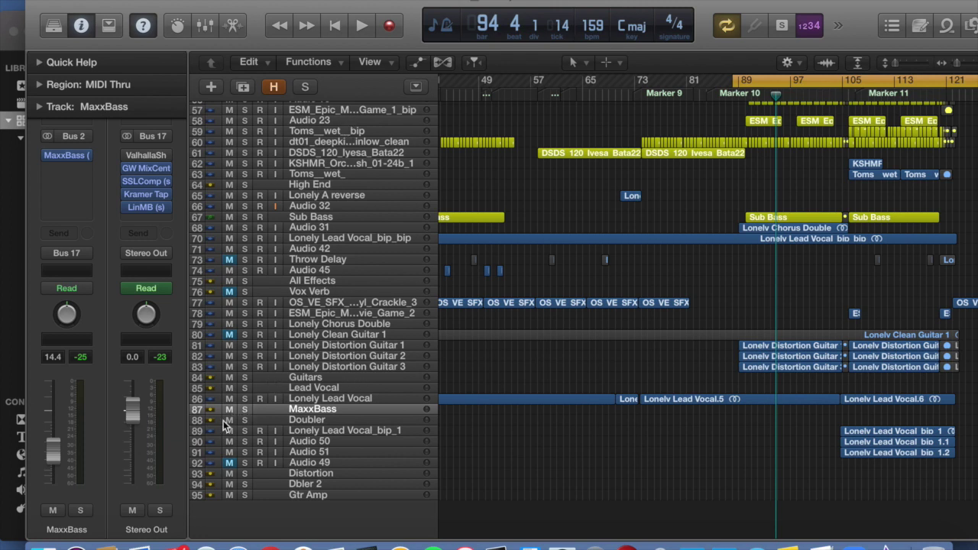
Re-enable the Bus 2 send on the Lonely Lead Vocal track, and show and hide the track automation lanes.
click(313, 399)
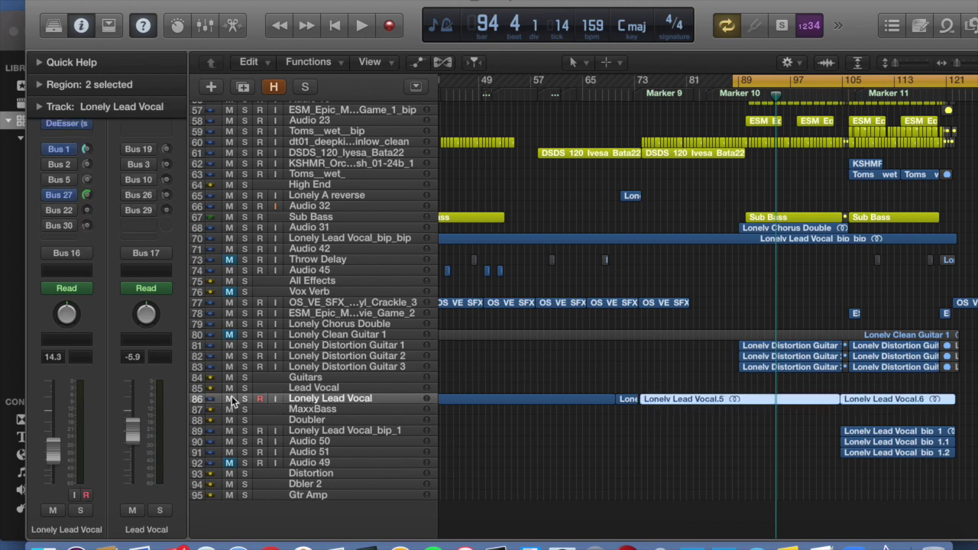
click(58, 180)
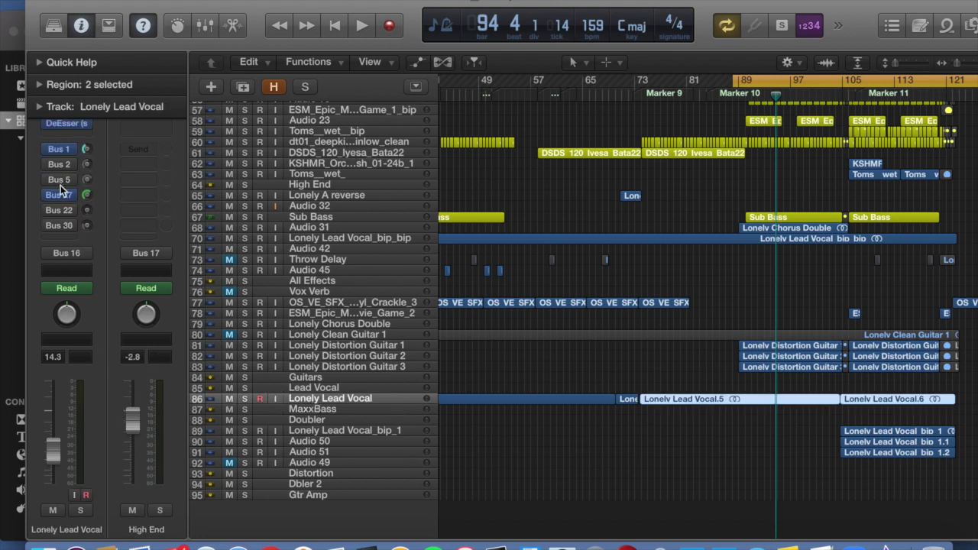
click(63, 164)
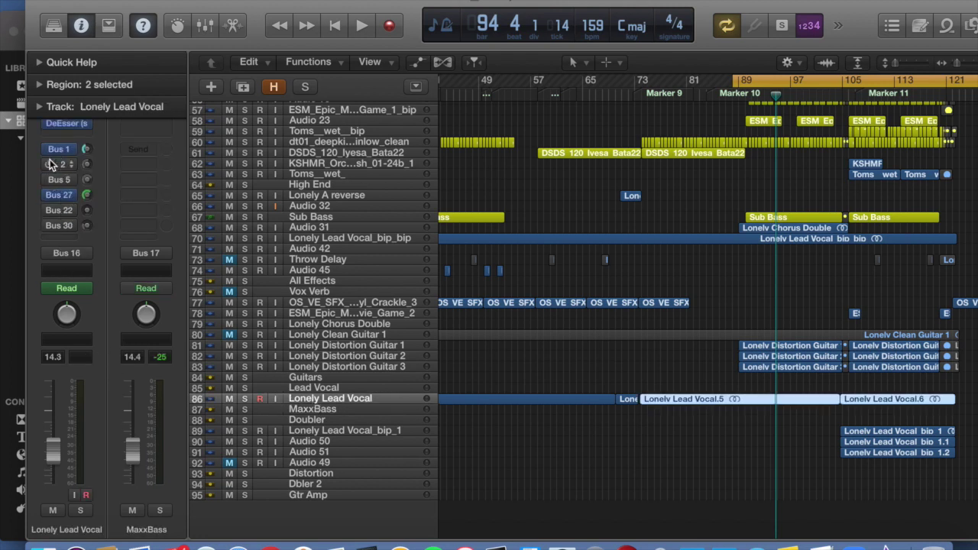
key(super+Down)
key(a)
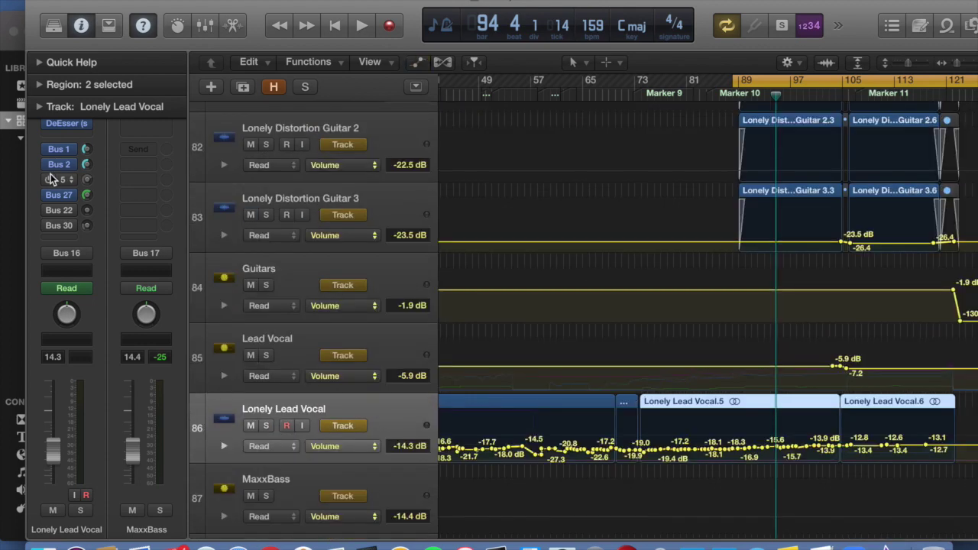
key(a)
key(super+Up)
click(65, 178)
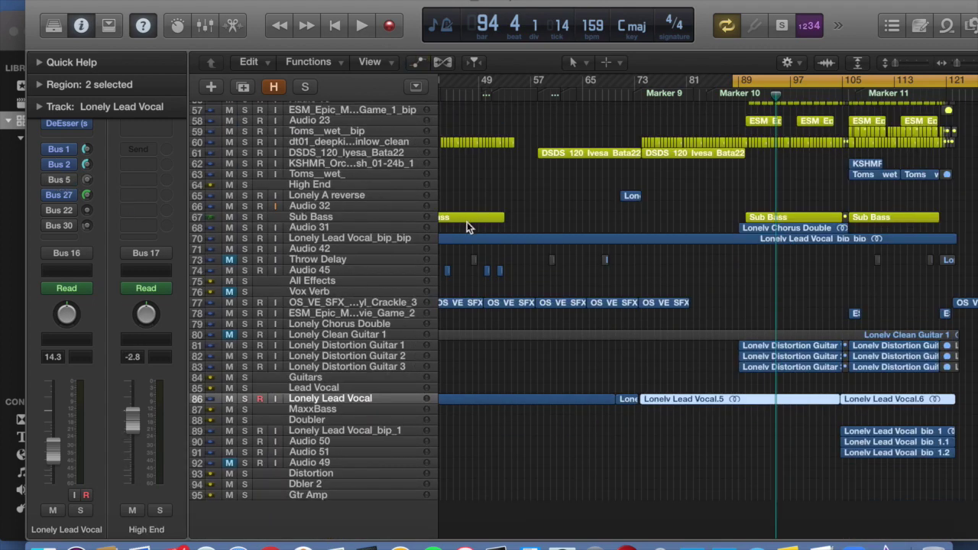
Solo the High End channel, start playback and raise its fader to 6.0 dB.
click(309, 184)
click(244, 185)
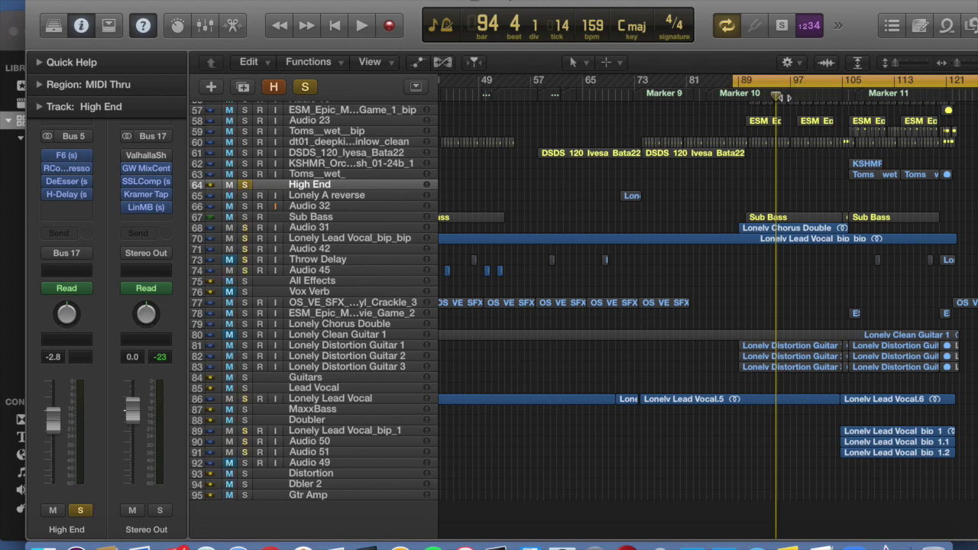
key(space)
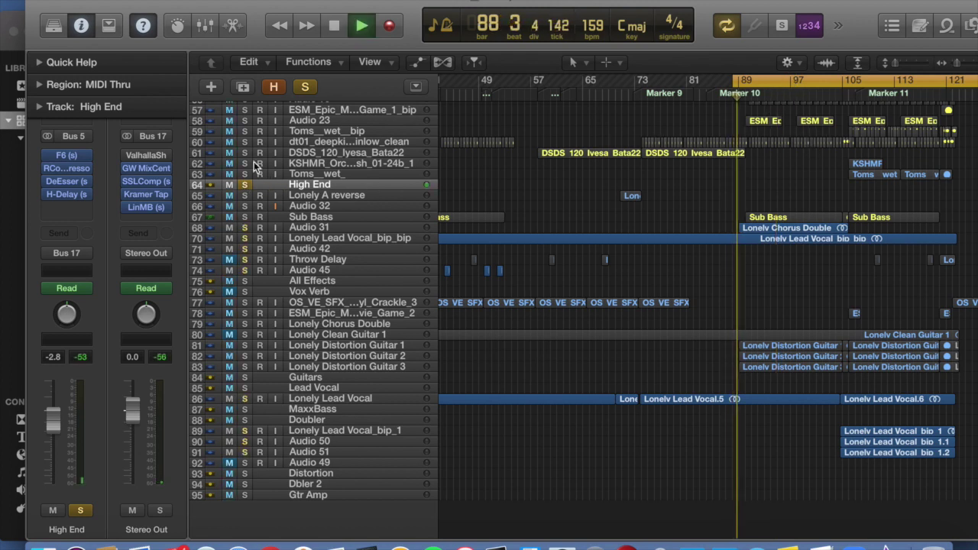
drag(53, 419, 53, 381)
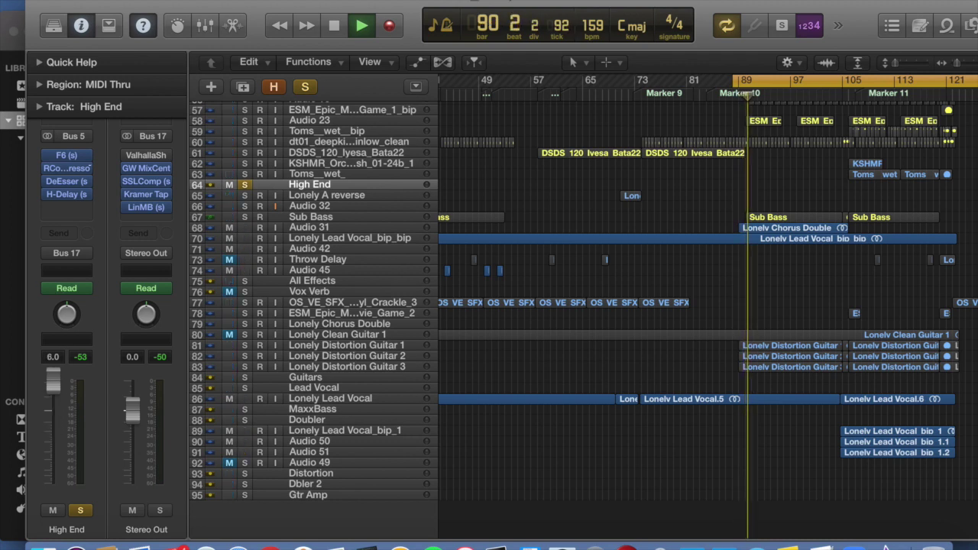
click(327, 207)
click(334, 184)
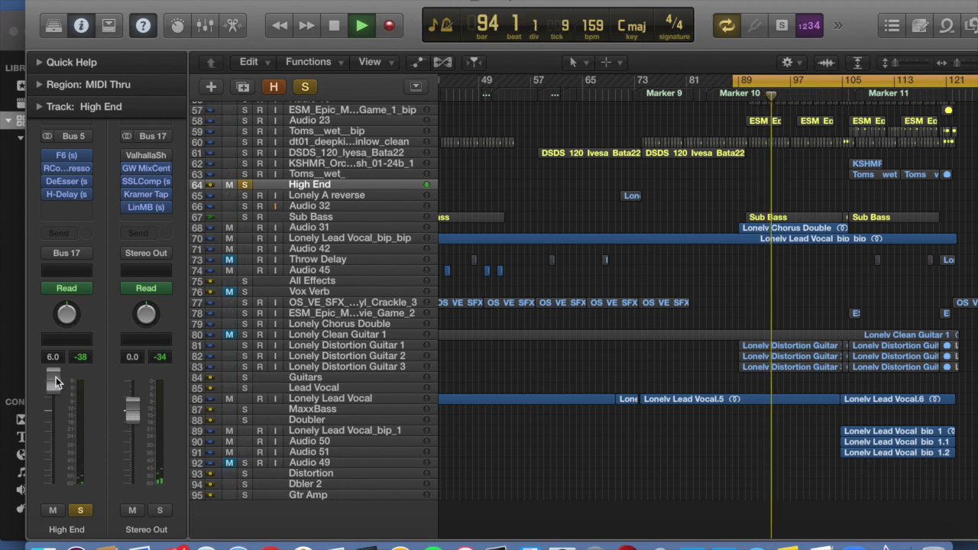
Audition the High End RCompressor with gain raised to 29.8 and returned to 9.2, stop playback, and return the channel fader to -2.8 dB.
click(67, 168)
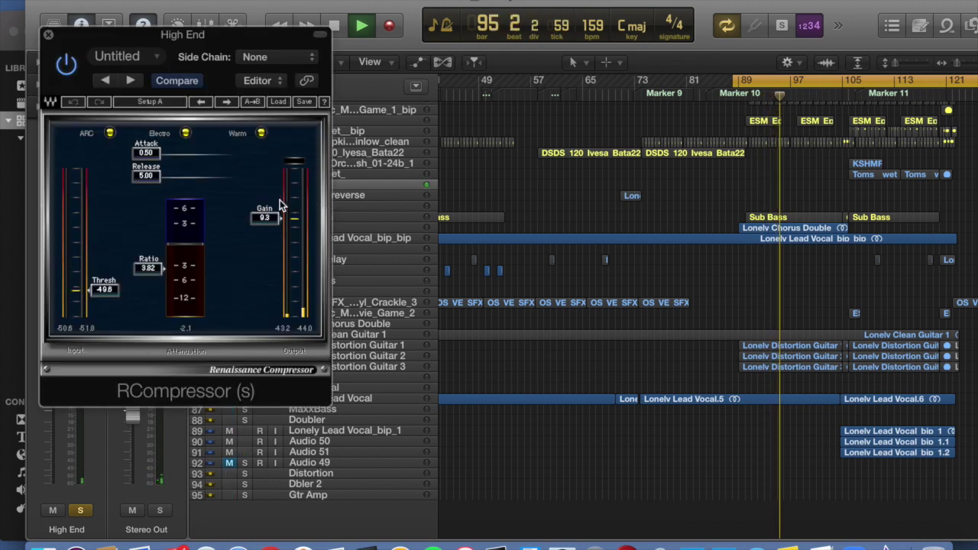
drag(265, 218, 264, 168)
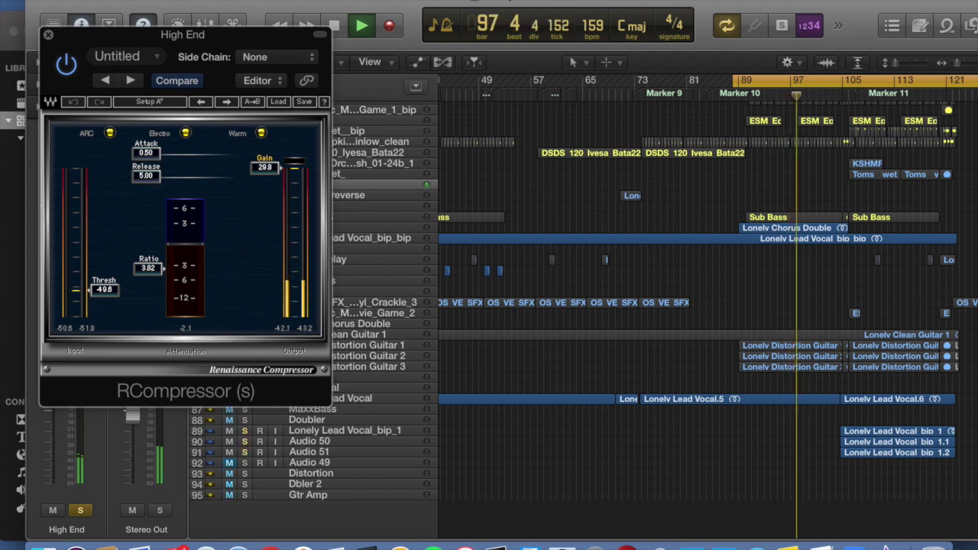
drag(264, 166, 264, 218)
key(space)
click(49, 36)
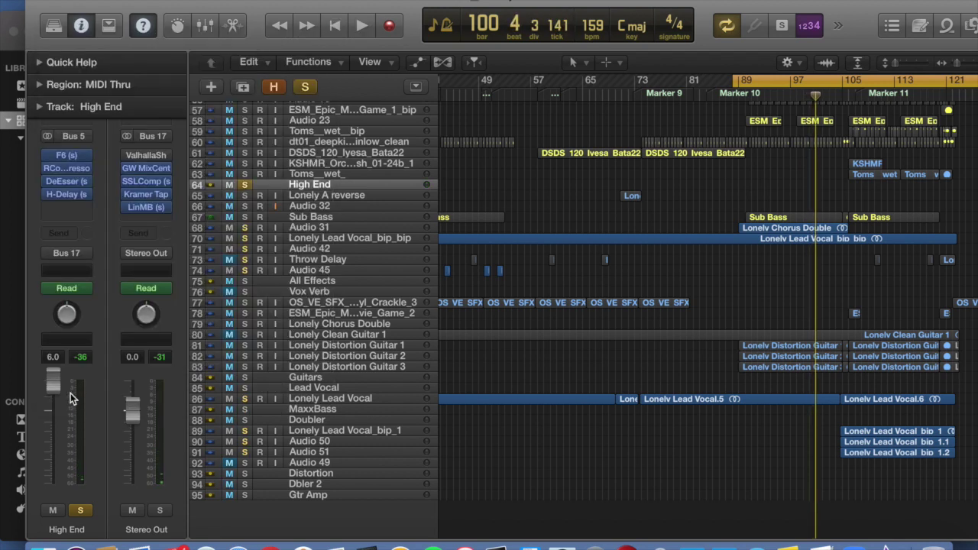
drag(50, 435, 51, 432)
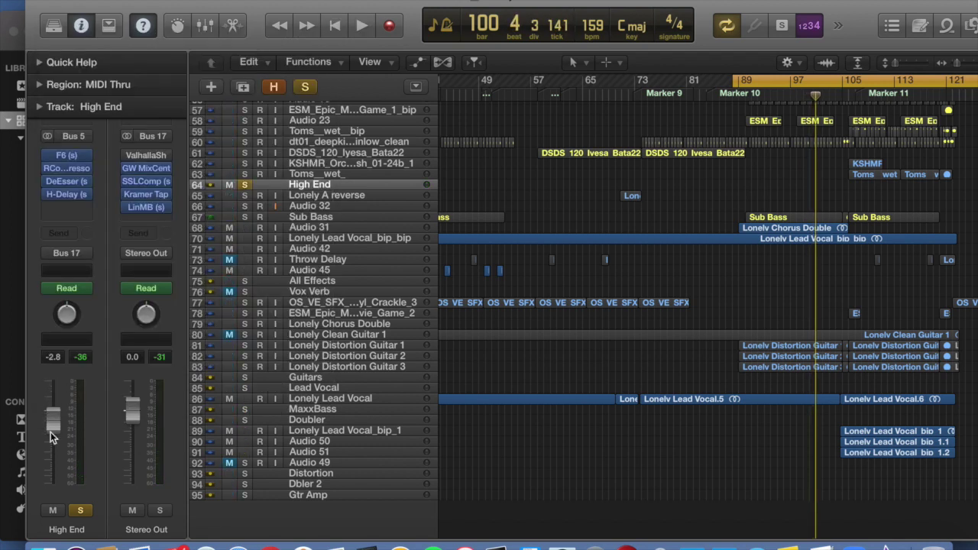
Solo the Lonely Lead Vocal track along with High End, play it, and re-enable its Bus 5 send.
click(358, 238)
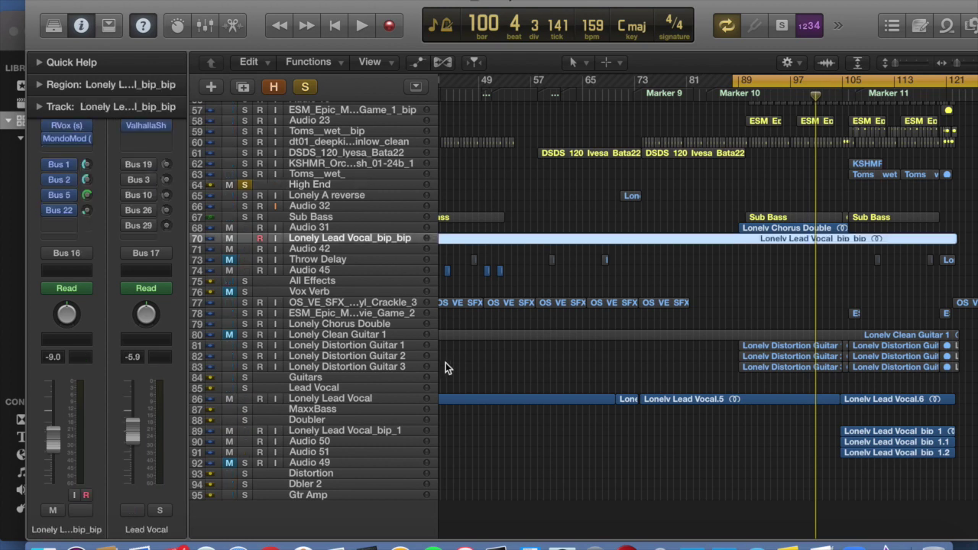
click(359, 398)
key(Down)
key(Up)
key(s)
key(space)
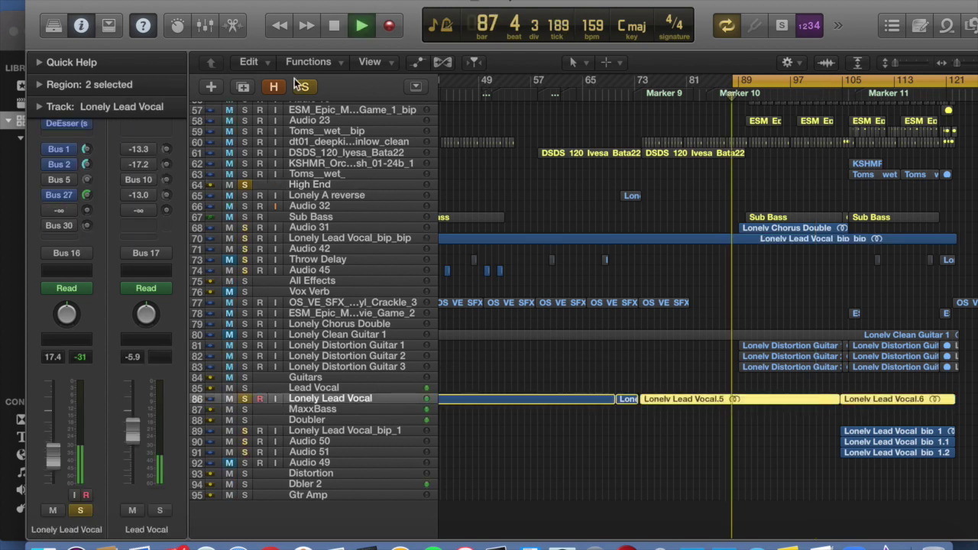
click(58, 166)
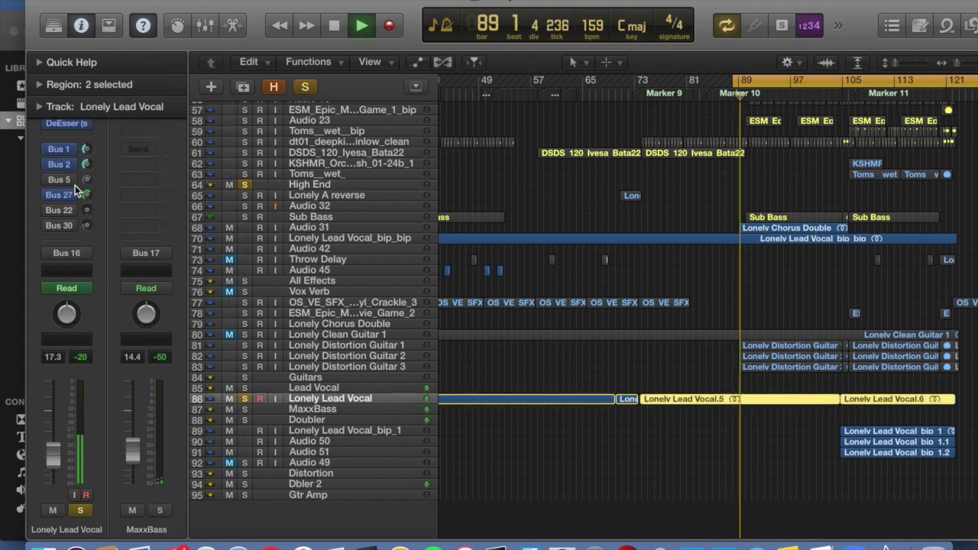
click(60, 179)
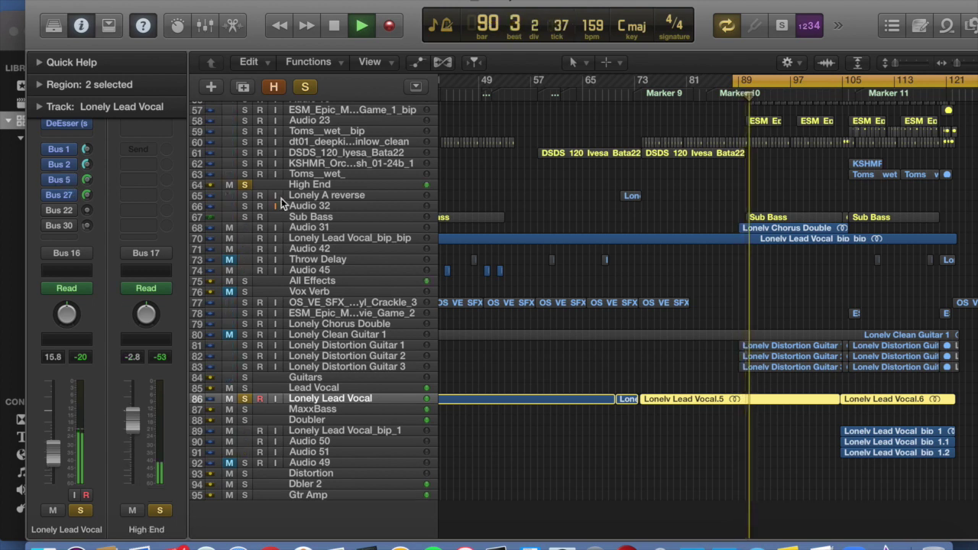
Stop playback and review the F6 equalizer on the High End channel, inspecting its high-pass filter and band 6.
click(318, 188)
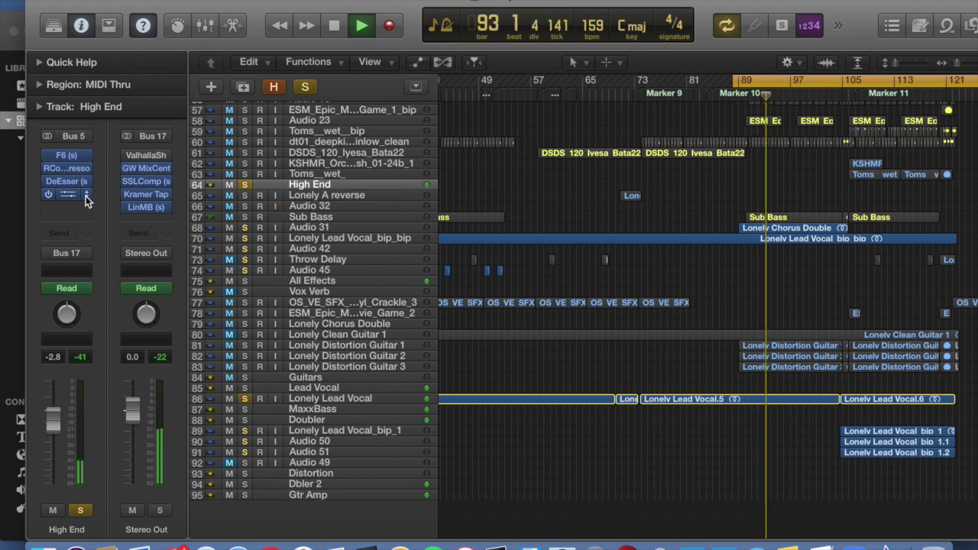
key(space)
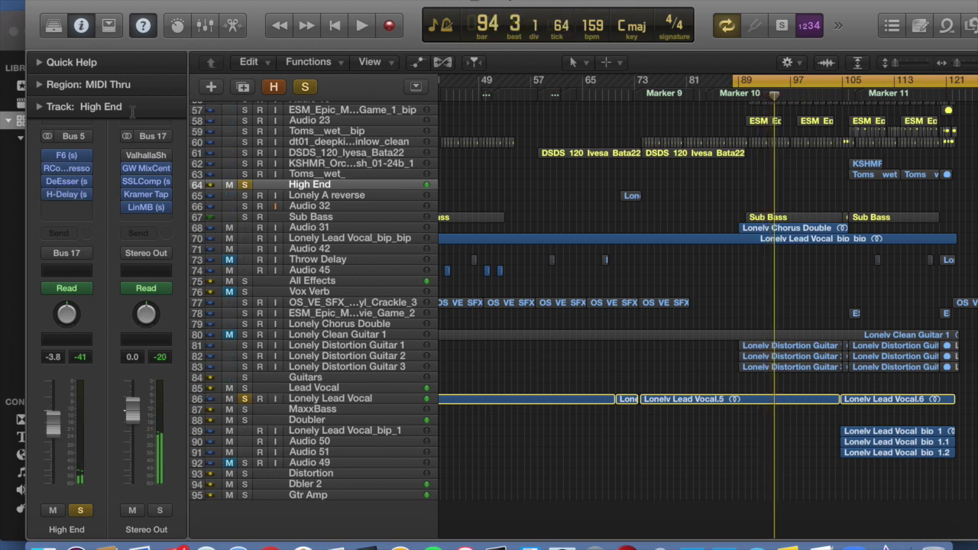
click(75, 156)
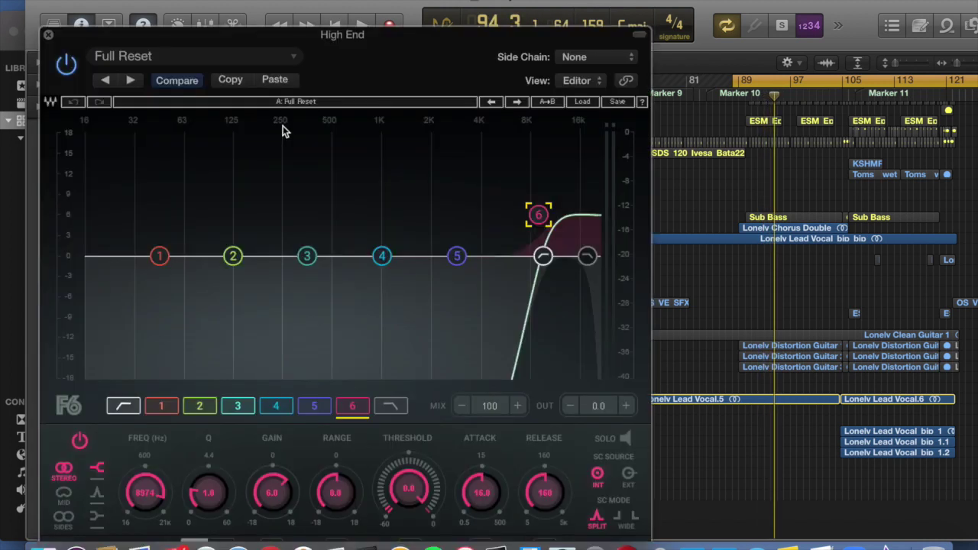
drag(361, 39, 358, 2)
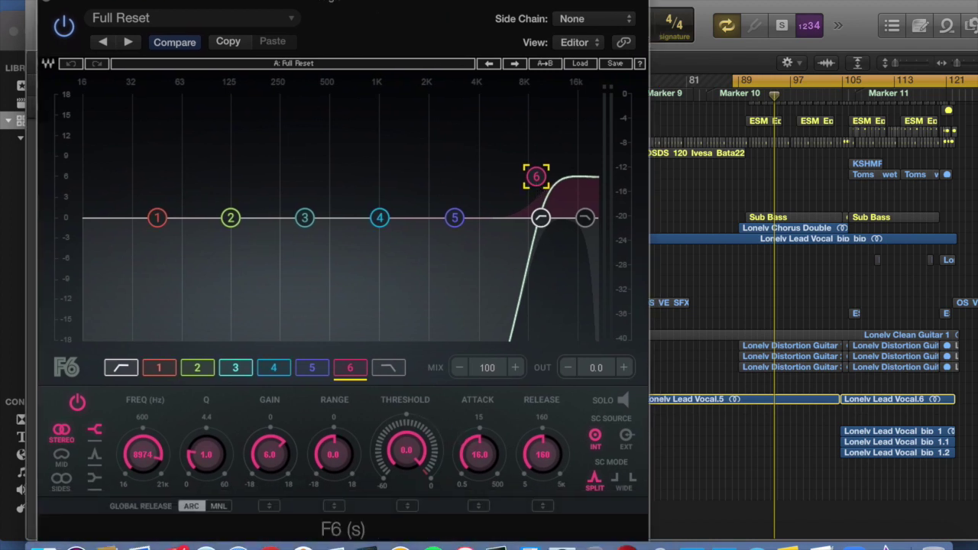
click(546, 217)
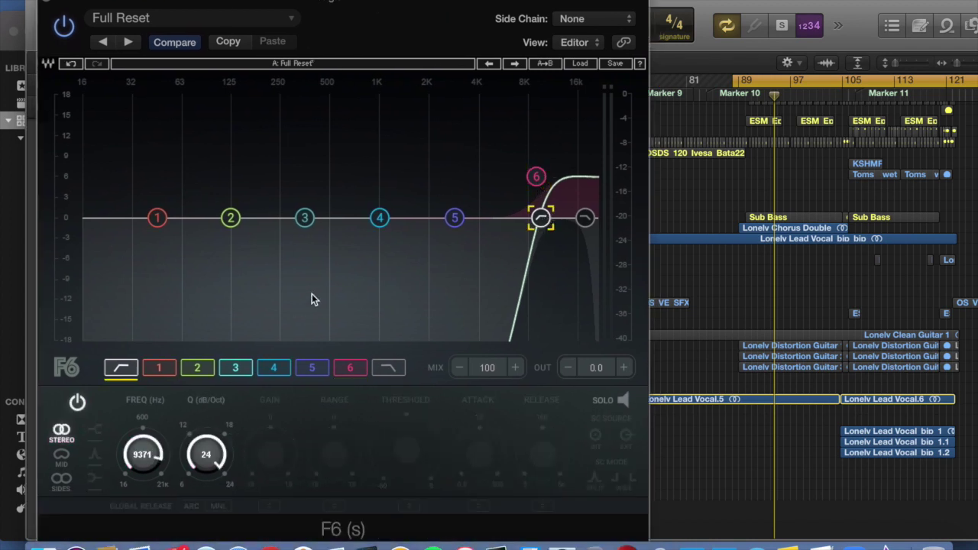
click(536, 176)
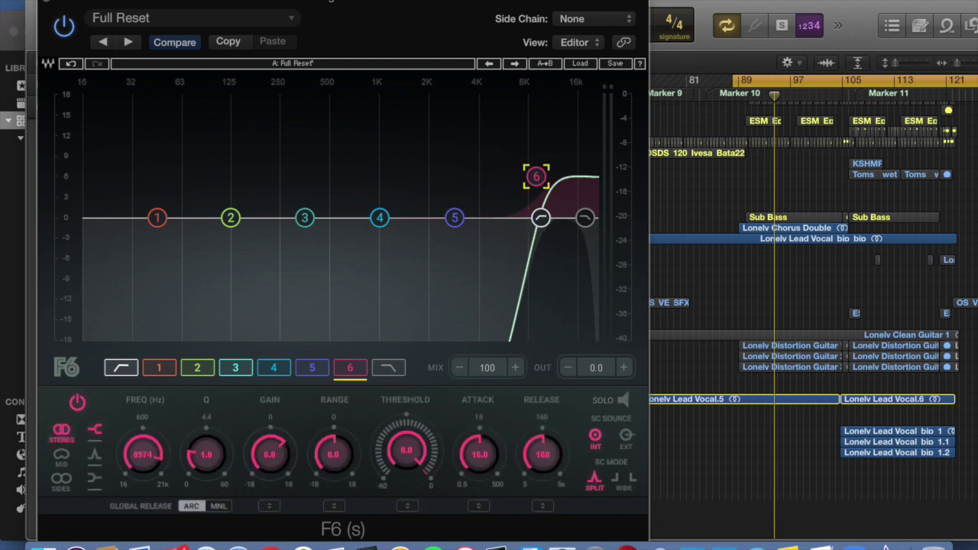
click(45, 4)
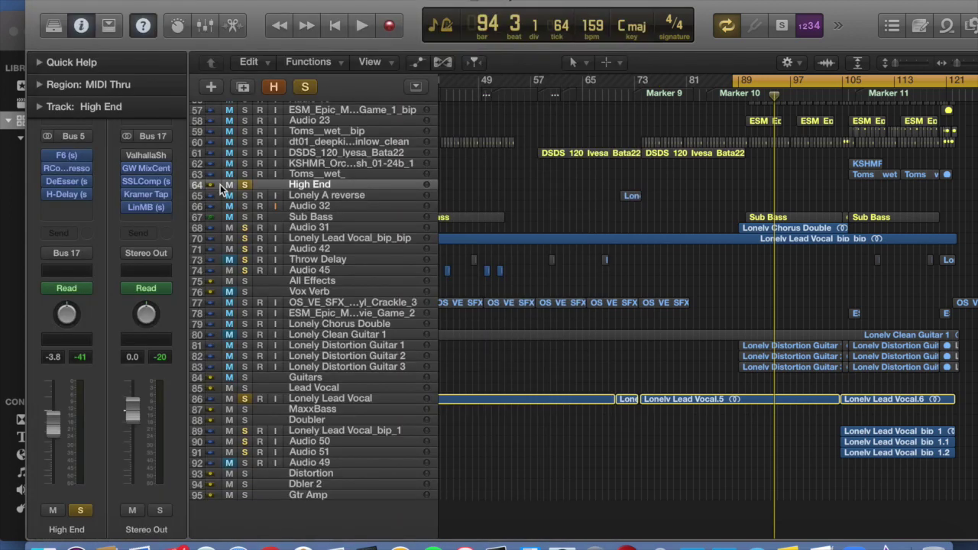
Review the High End RCompressor during playback, and set the channel's DeEsser threshold to -44.8.
click(67, 169)
key(space)
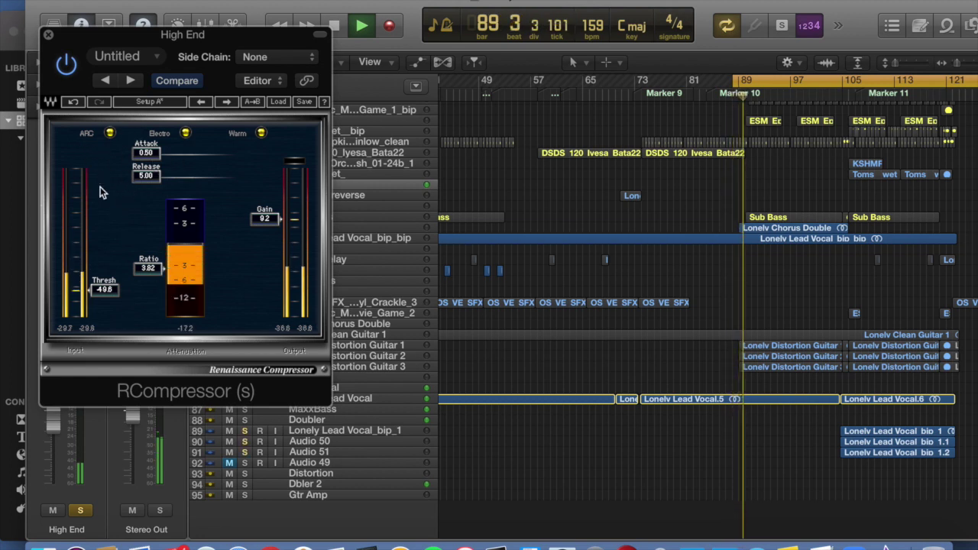
click(48, 37)
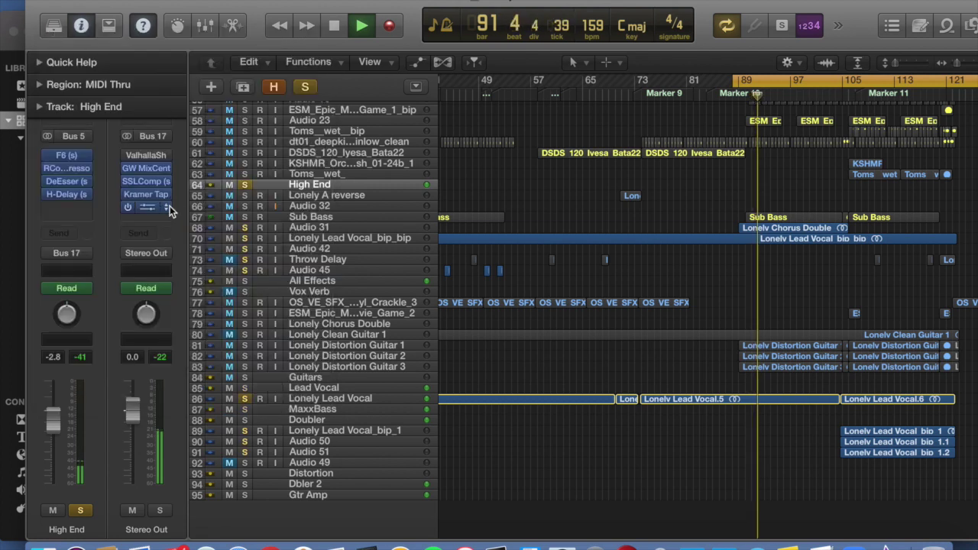
click(67, 181)
drag(123, 225, 122, 229)
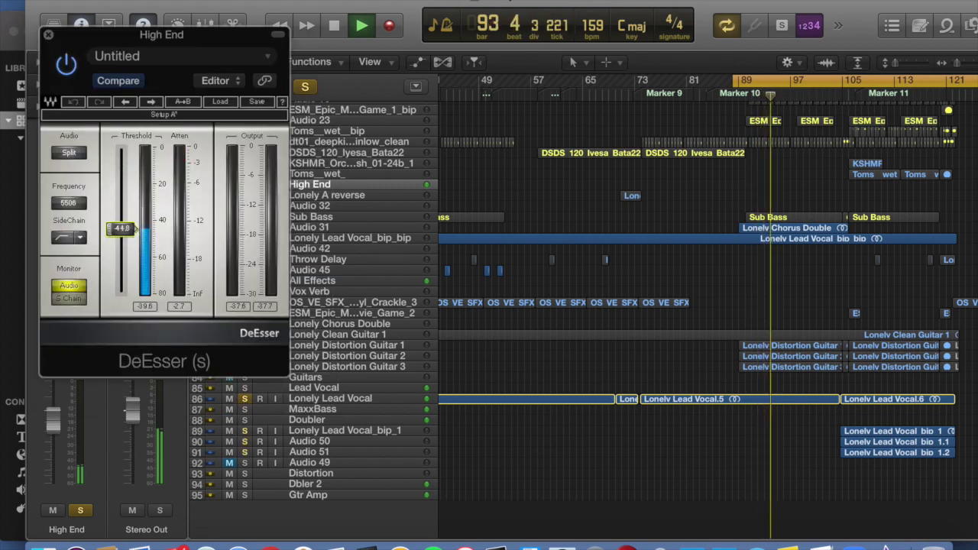
click(48, 35)
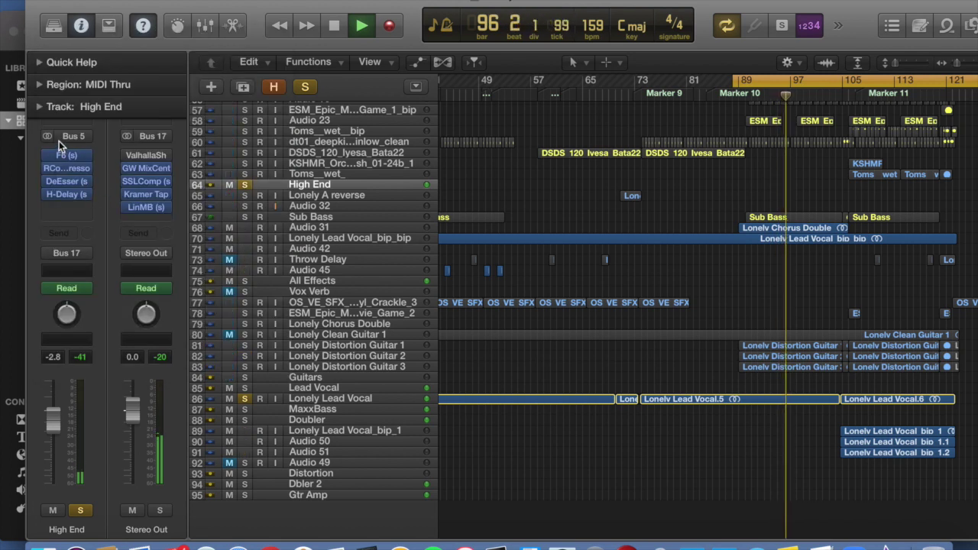
Set the dry/wet mix of the High End H-Delay to 9, close the plug-in and stop playback.
click(67, 196)
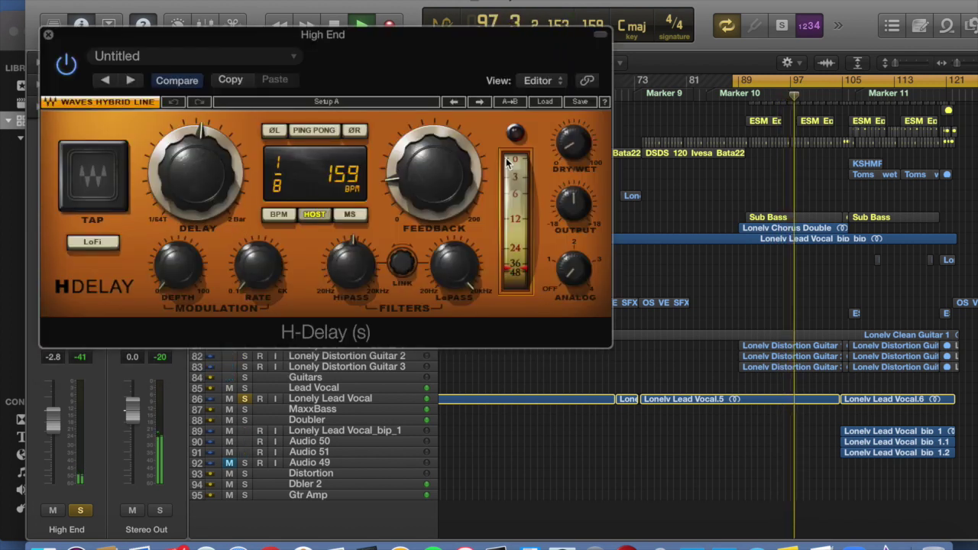
drag(558, 152, 557, 145)
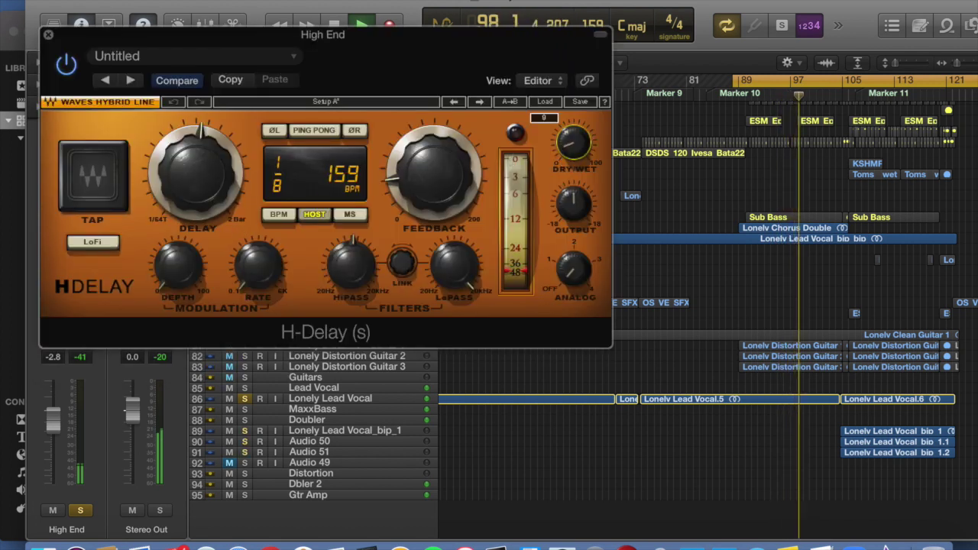
click(47, 35)
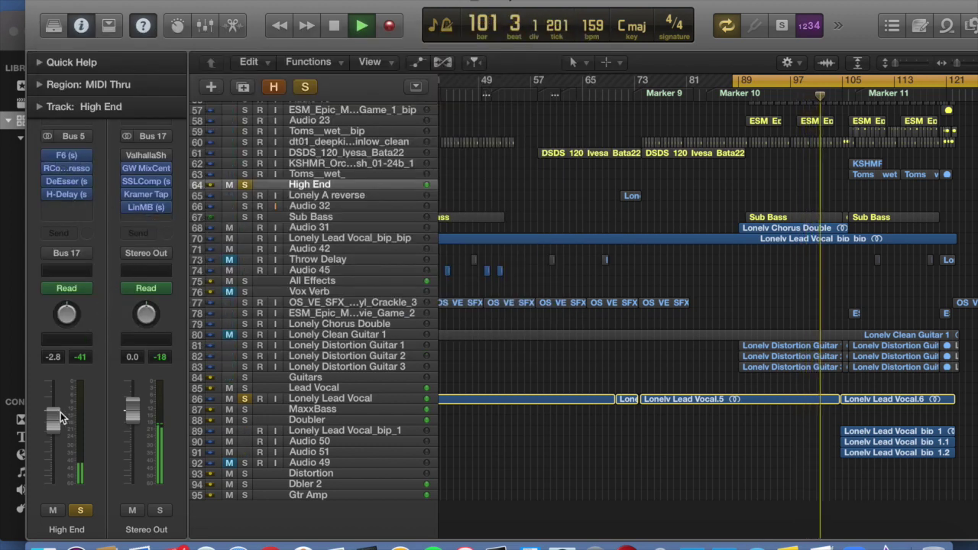
key(space)
Re-enable the Bus 22 send on the Lonely Lead Vocal track, and play a cycle region starting around bar 105.
click(349, 399)
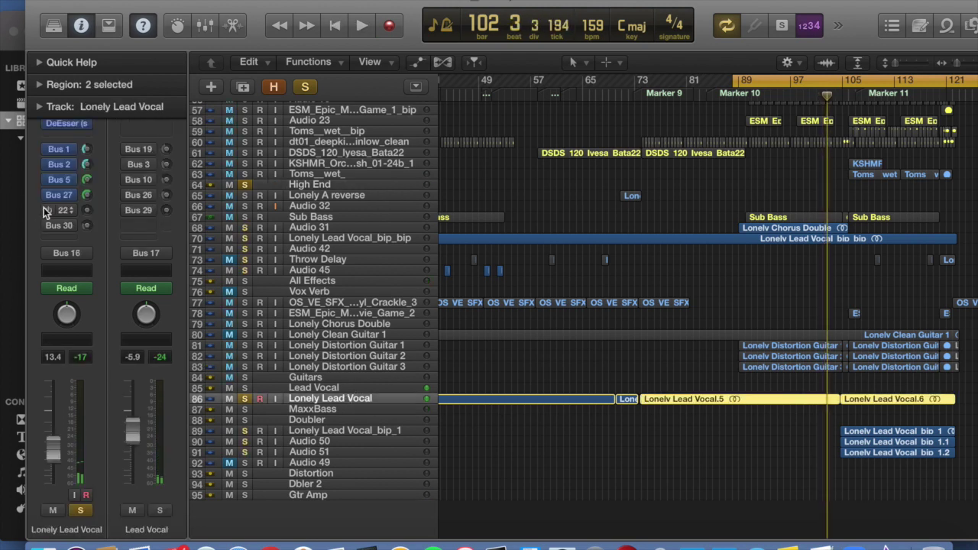
click(68, 209)
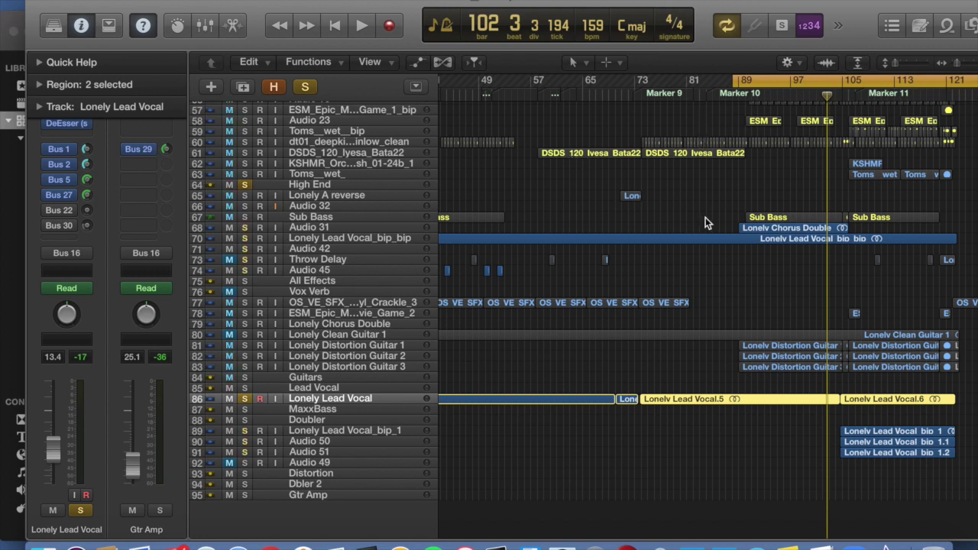
click(64, 211)
drag(850, 81, 915, 81)
click(921, 80)
key(space)
Select the Gtr Amp channel and solo it during playback.
click(317, 485)
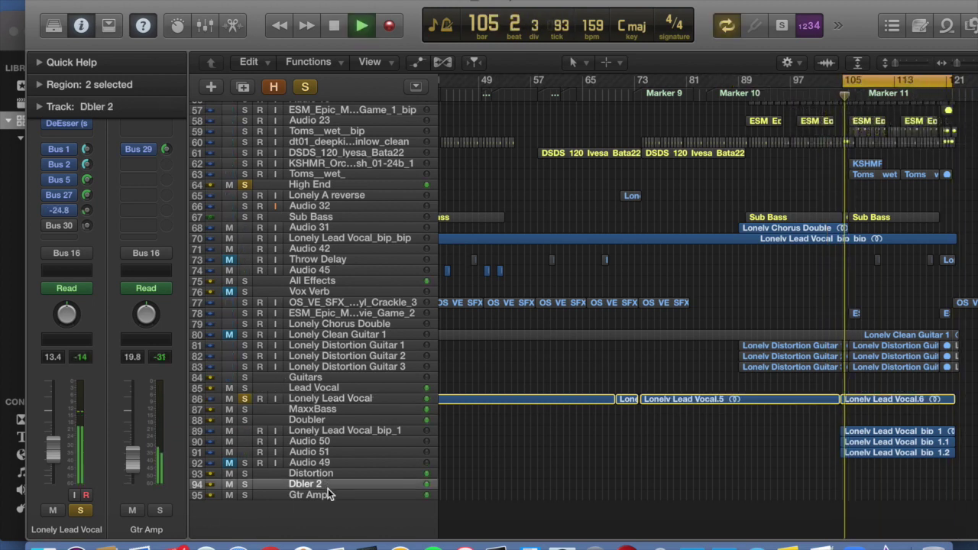
click(326, 497)
key(s)
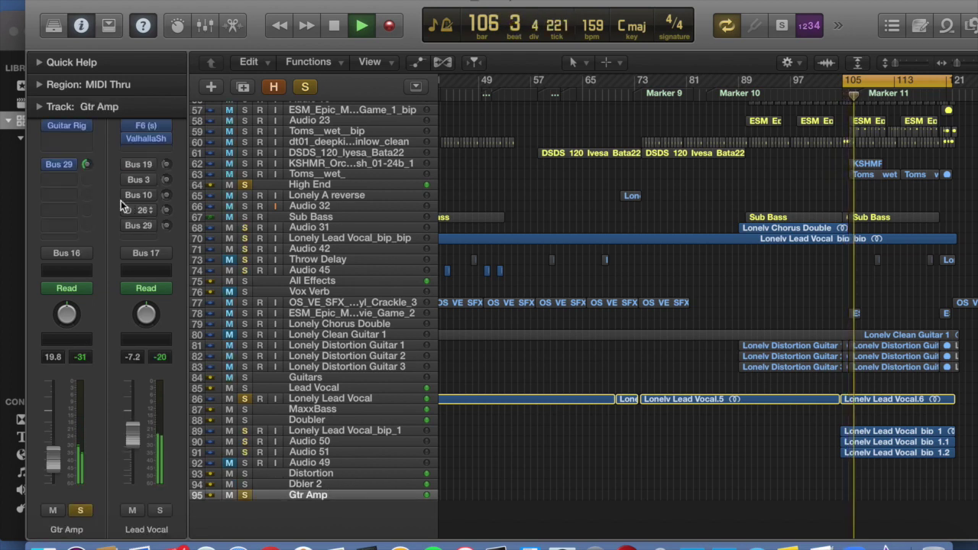
Compare playback with the Gtr Amp channel unsoloed and soloed, and examine its Guitar Rig 1993 Hot Solo Rig settings.
click(304, 87)
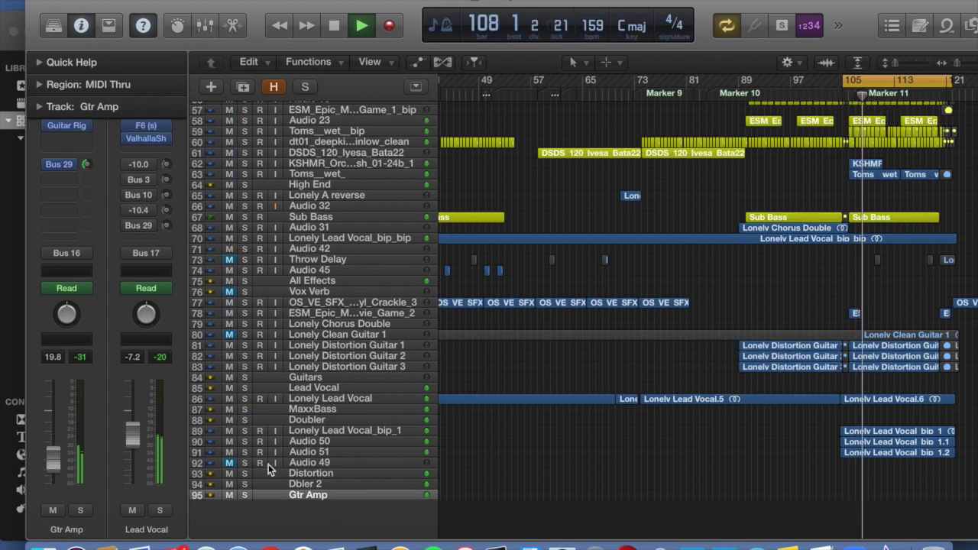
click(247, 497)
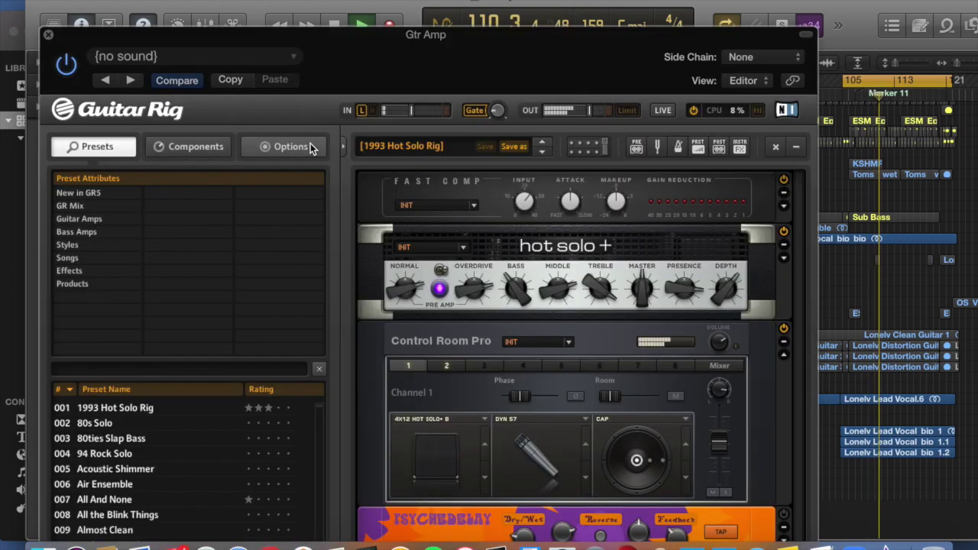
drag(353, 49, 440, 23)
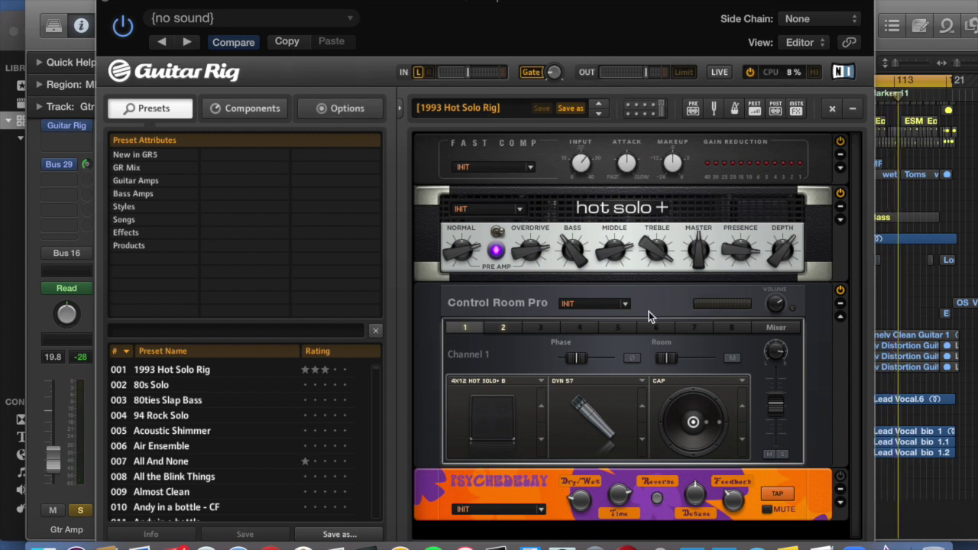
click(108, 4)
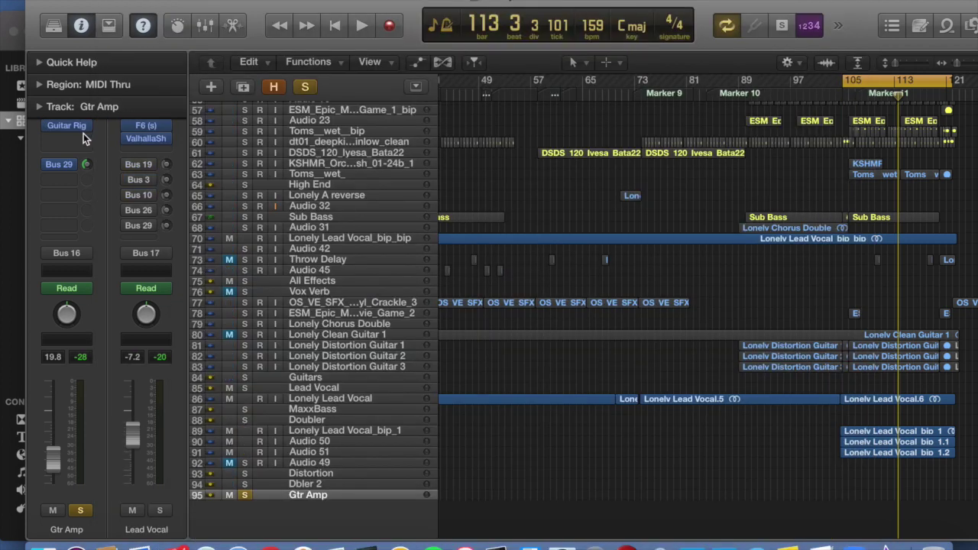
Review the H-Delay on the 1/64th Delay channel fed by the Gtr Amp's Bus 29 send, and the F6 on the Lead Vocal channel.
click(65, 165)
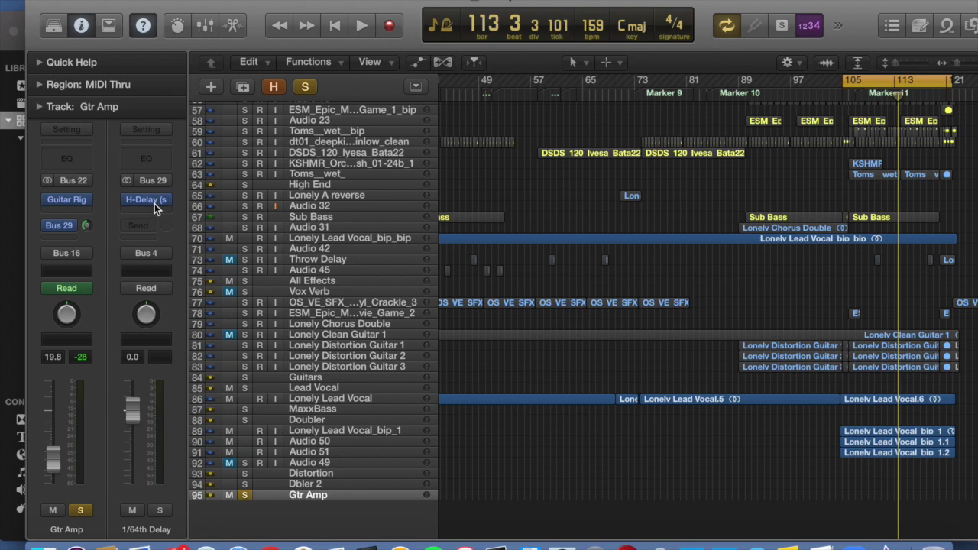
click(154, 203)
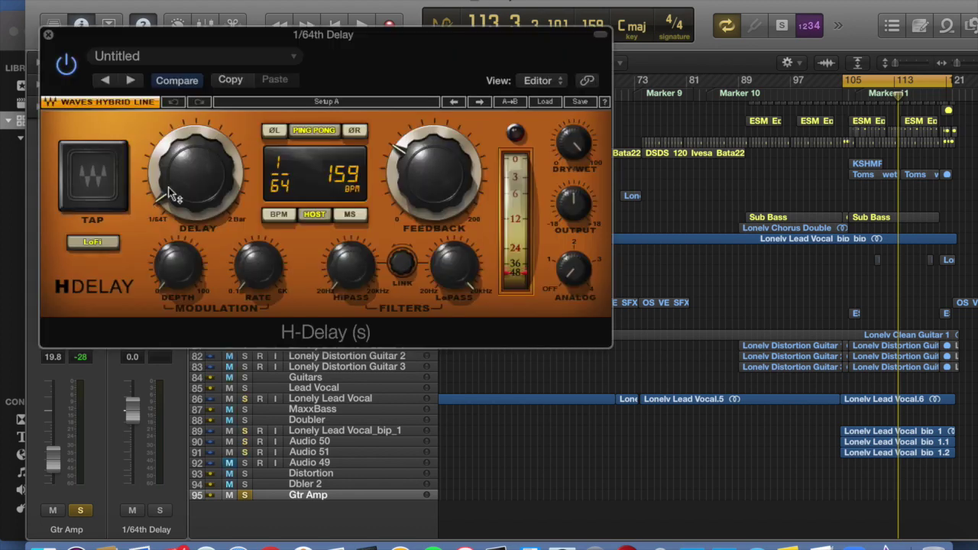
click(48, 37)
key(Up)
key(Down)
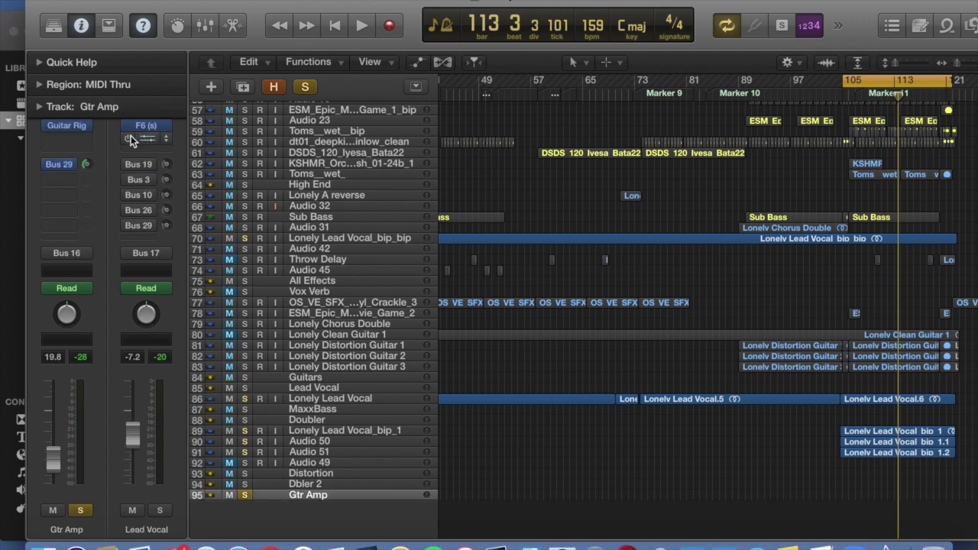
click(150, 130)
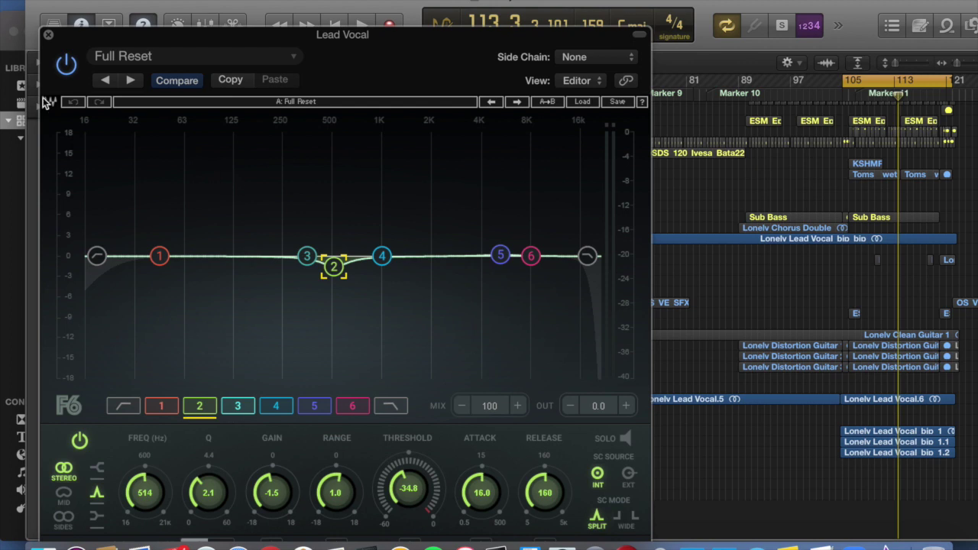
click(49, 36)
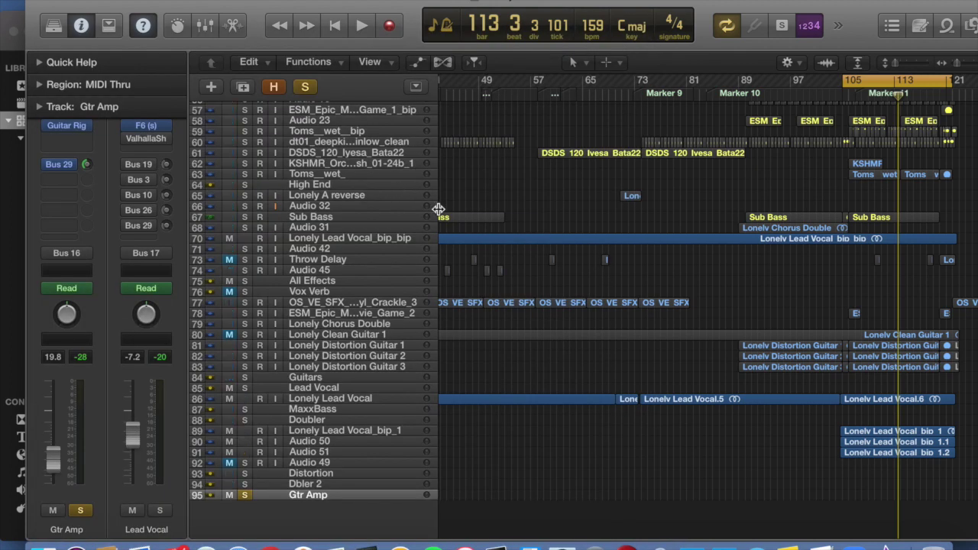
Unsolo the Gtr Amp channel and re-enable the Bus 30 send on the Lonely Lead Vocal track.
key(Up)
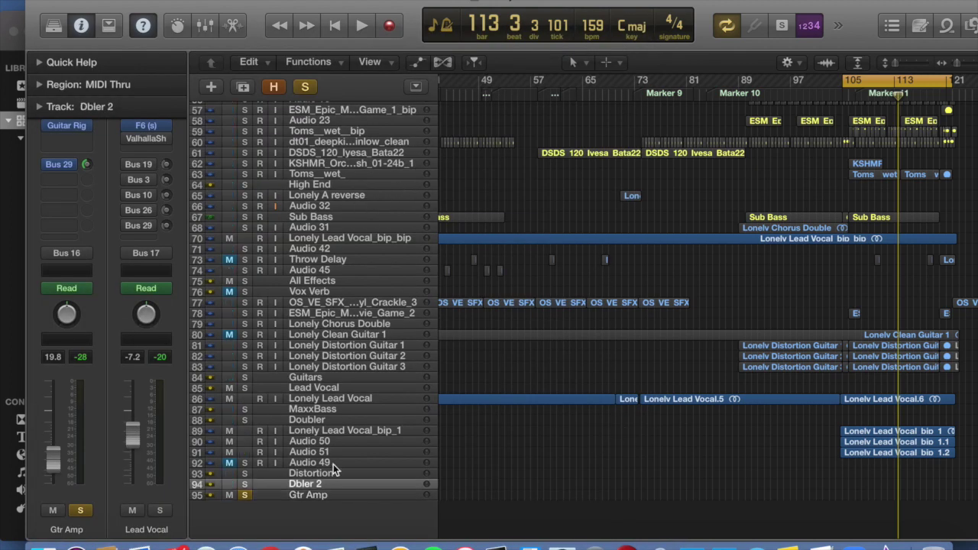
key(Down)
key(s)
click(314, 463)
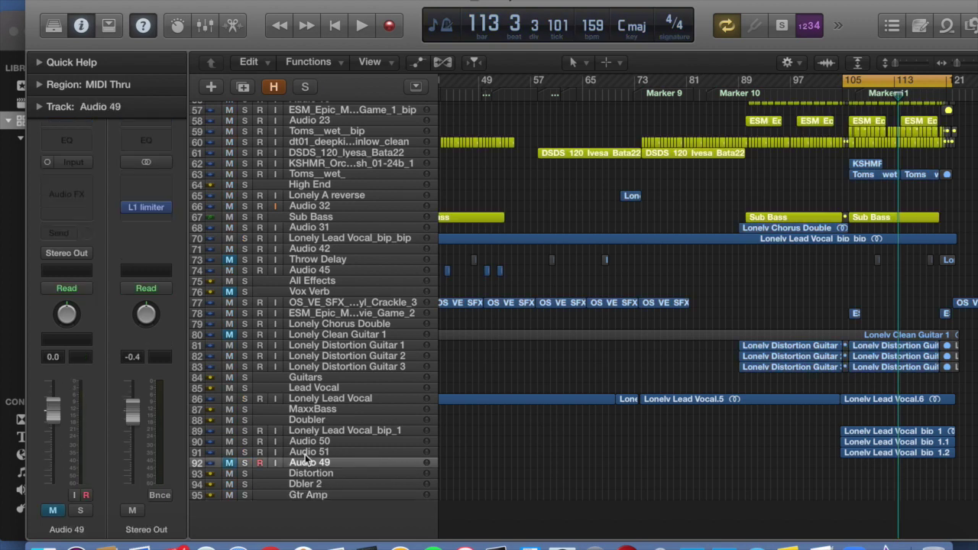
click(311, 431)
click(313, 401)
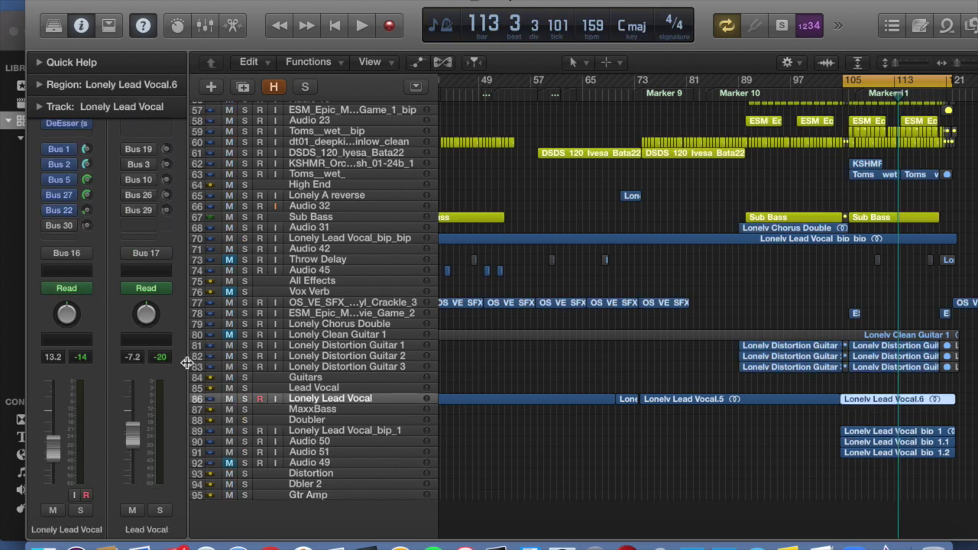
click(50, 226)
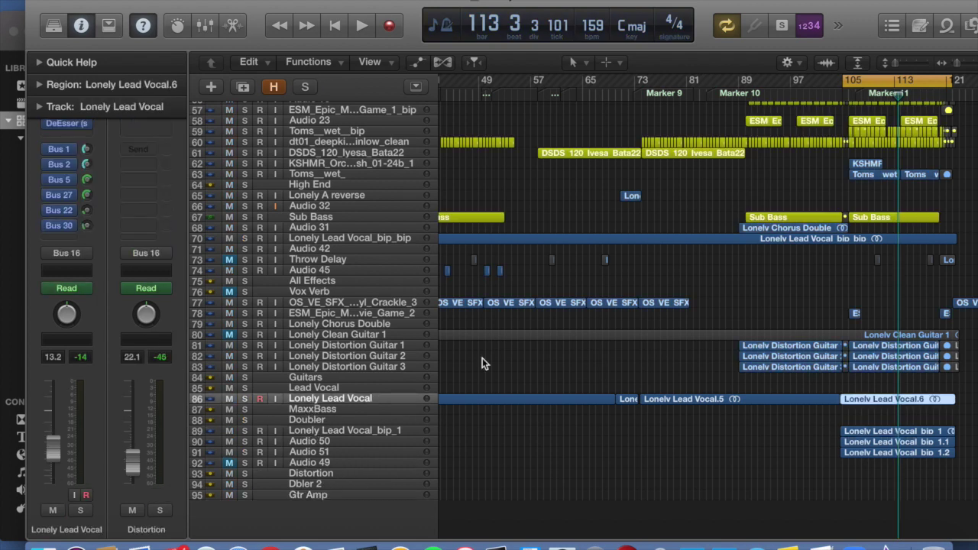
Select the Gtr Amp channel and review its Guitar Rig amp, cabinet and Psychedelay settings again.
click(340, 496)
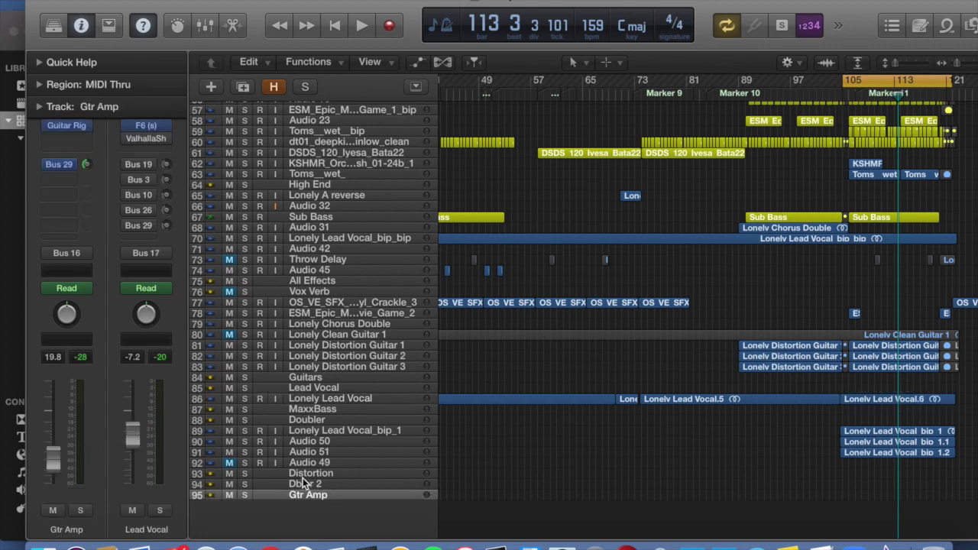
click(67, 123)
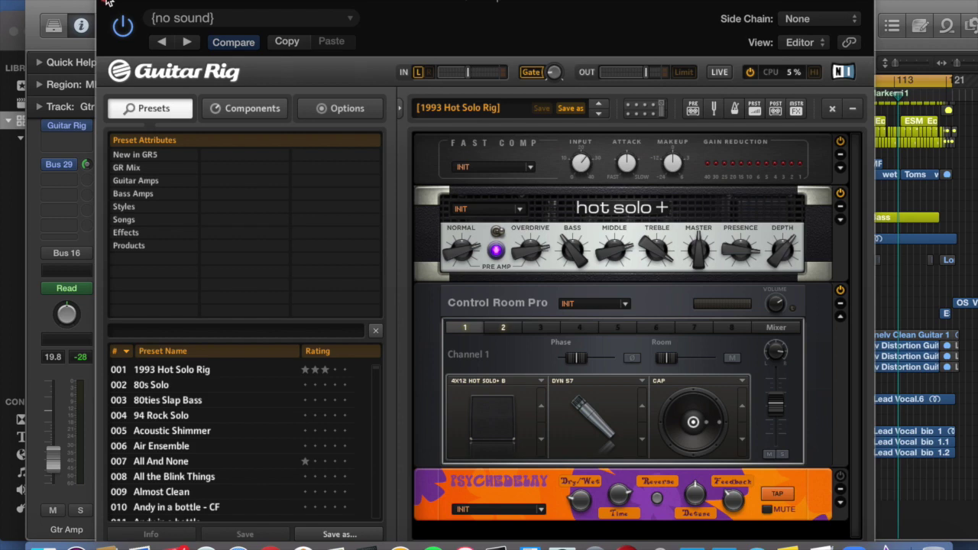
click(107, 2)
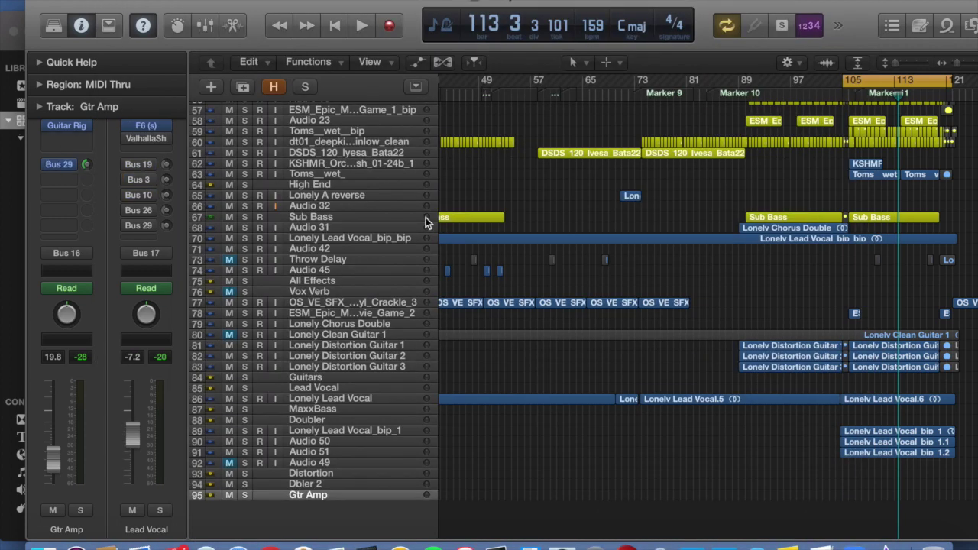
key(Up)
key(Up)
key(Down)
key(Down)
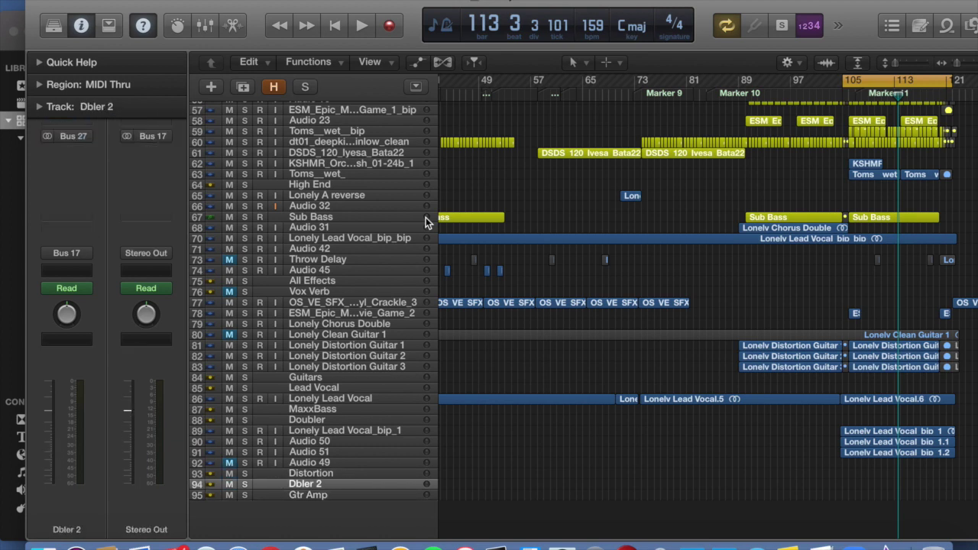
key(Down)
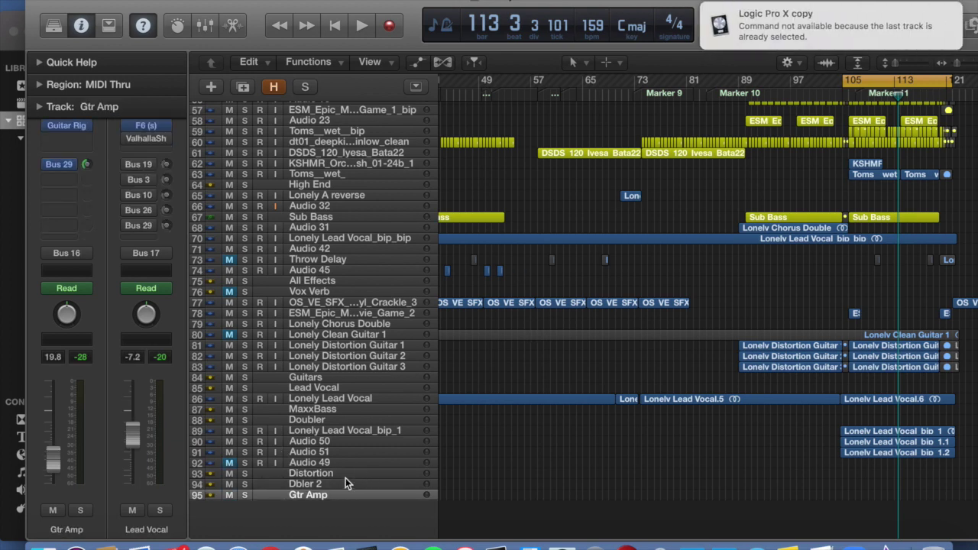
Solo the Distortion channel and look through its Clip Distortion presets, keeping Nu Metal Distortion.
click(336, 474)
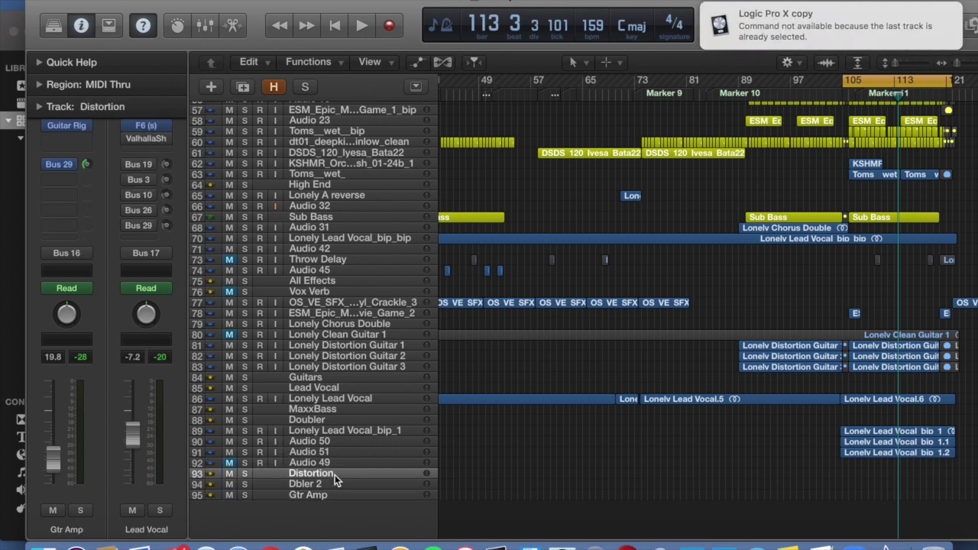
click(81, 511)
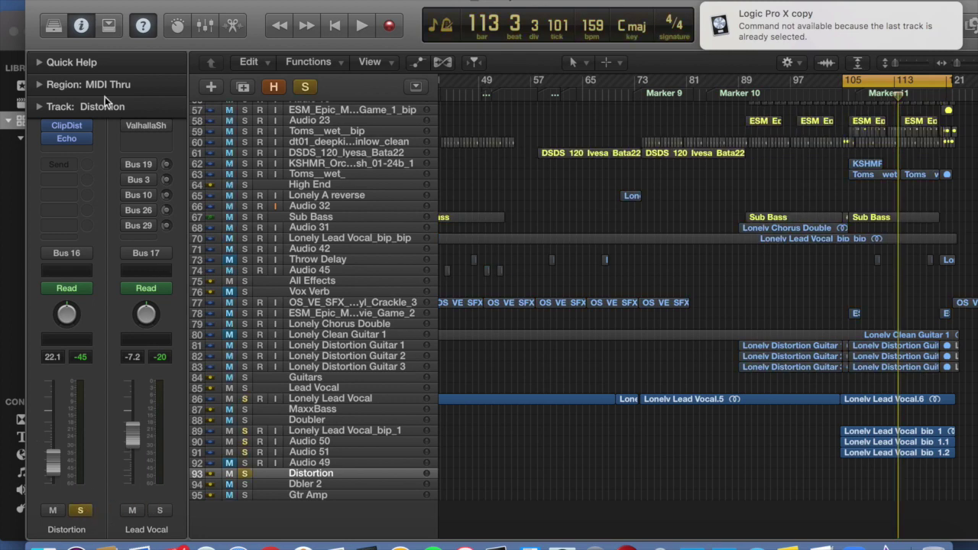
click(66, 125)
drag(242, 44, 543, 130)
click(543, 130)
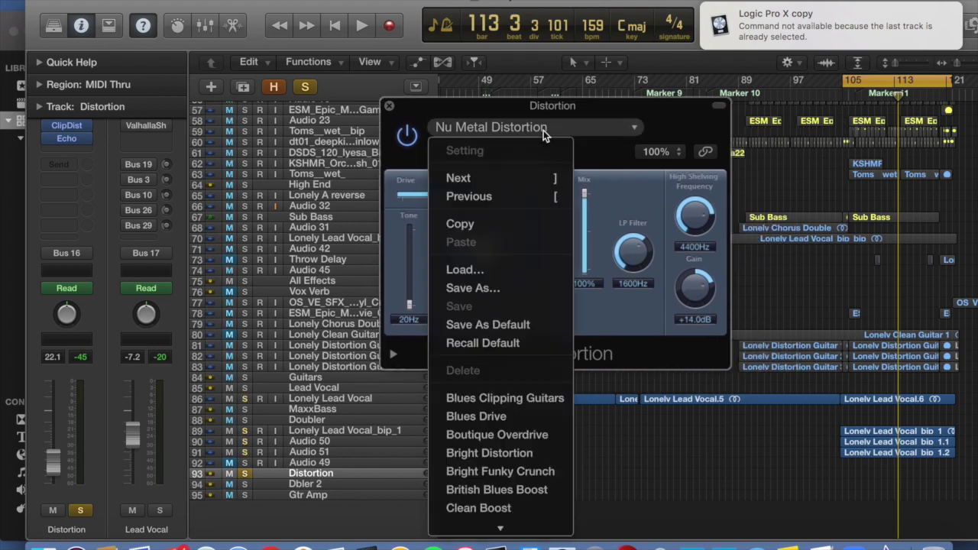
scroll(539, 344, down, 6)
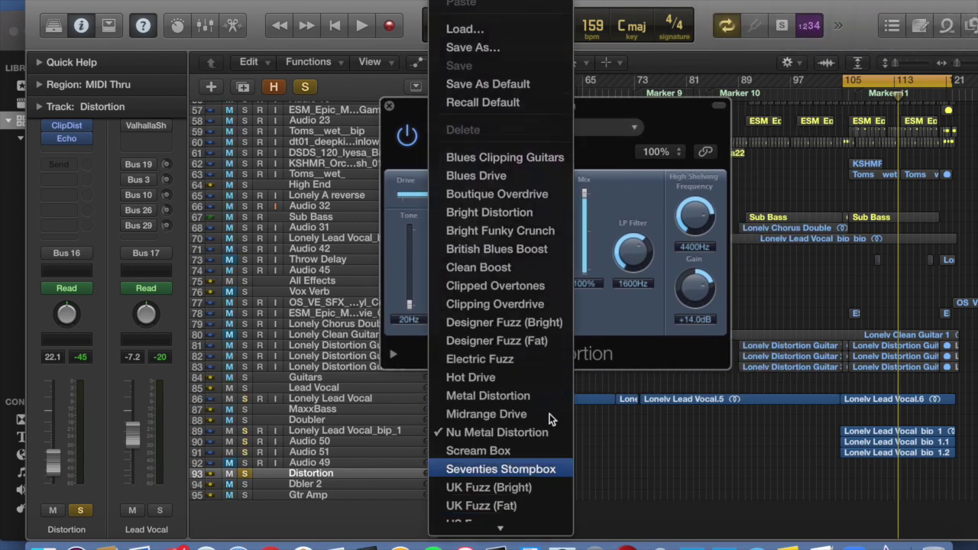
click(699, 121)
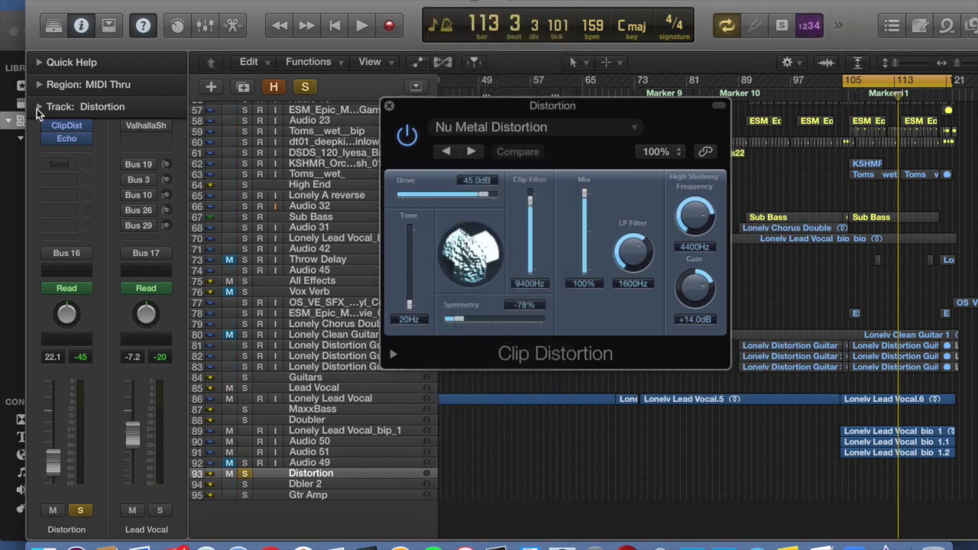
Review the Echo settings on the Distortion channel, audition the soloed channel from bar 105, and close both plug-ins.
click(67, 141)
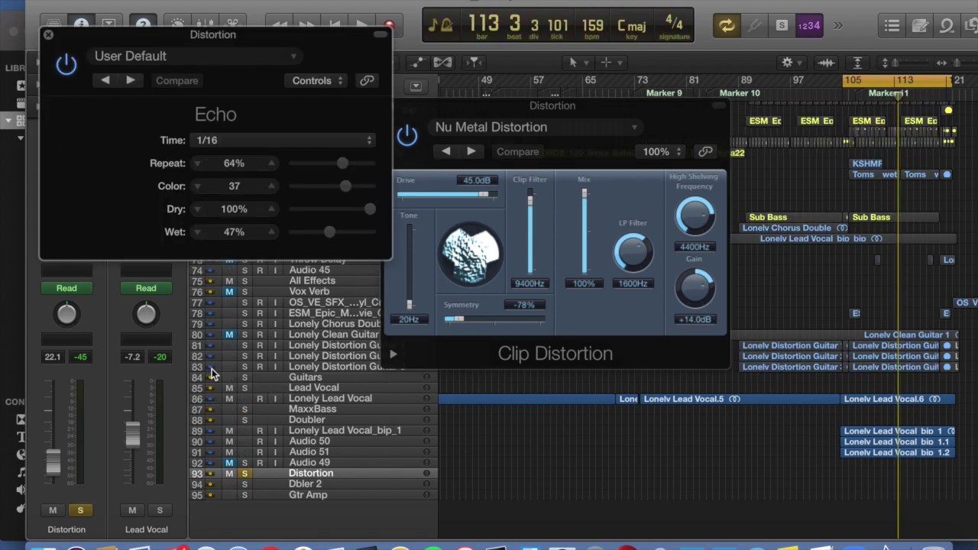
key(space)
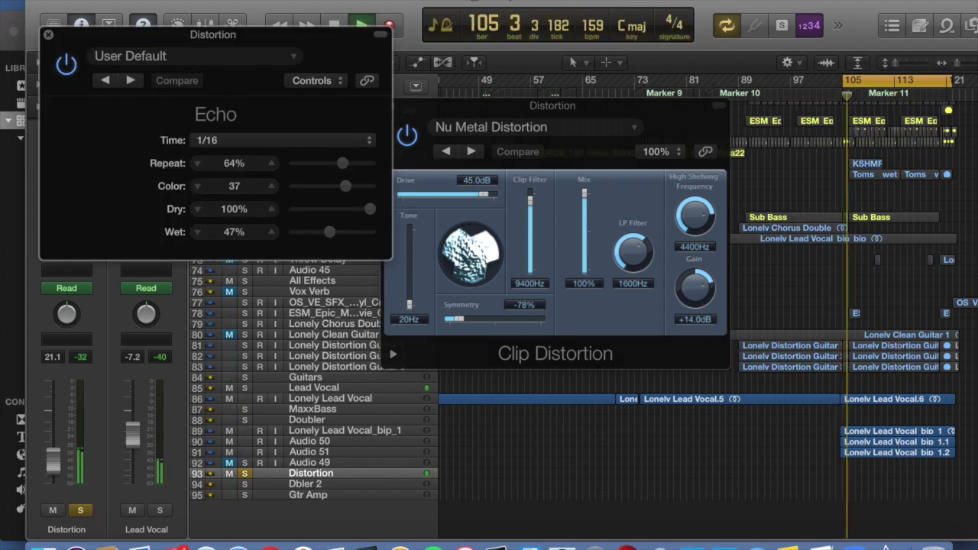
click(45, 33)
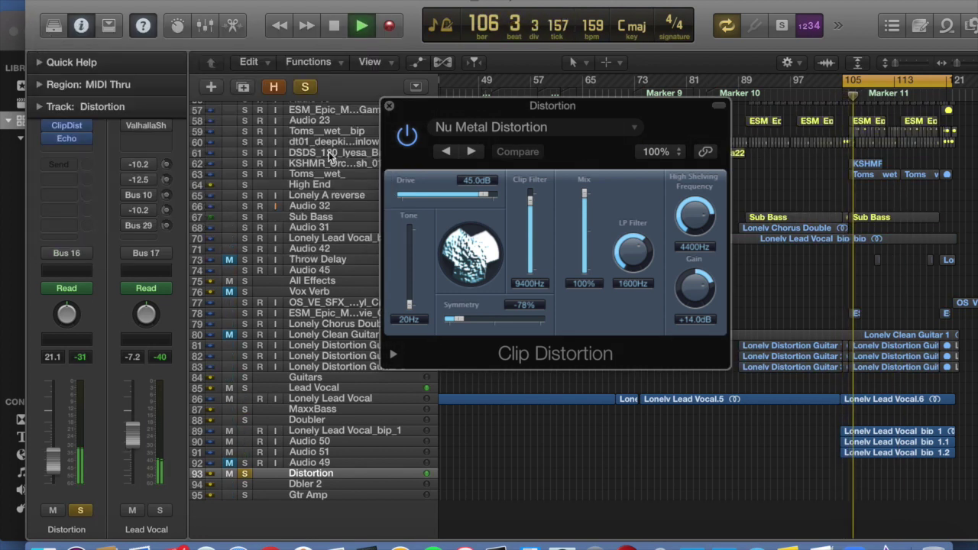
click(388, 107)
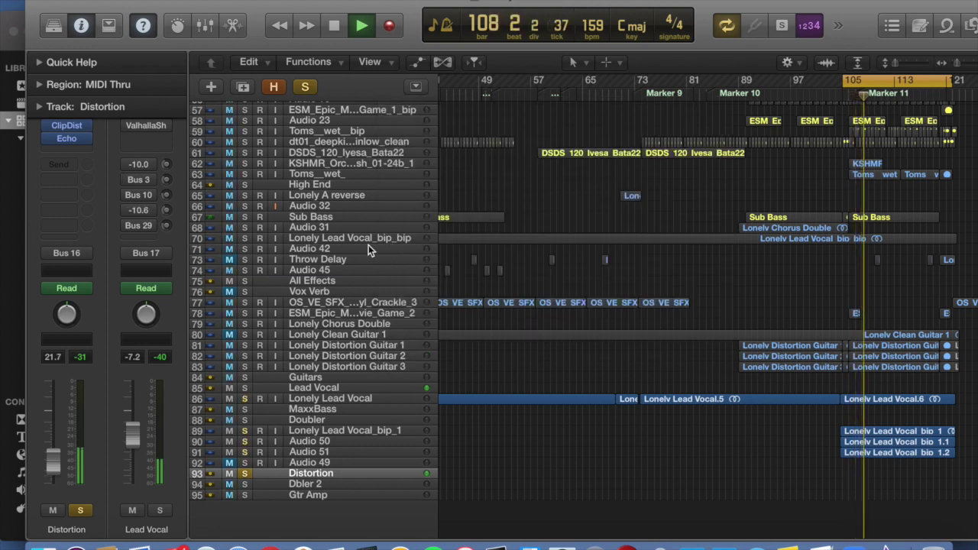
Inspect the Doubler, Lead Vocal and Lonely Lead Vocal channel strips during playback, and stop playback.
alt+click(229, 238)
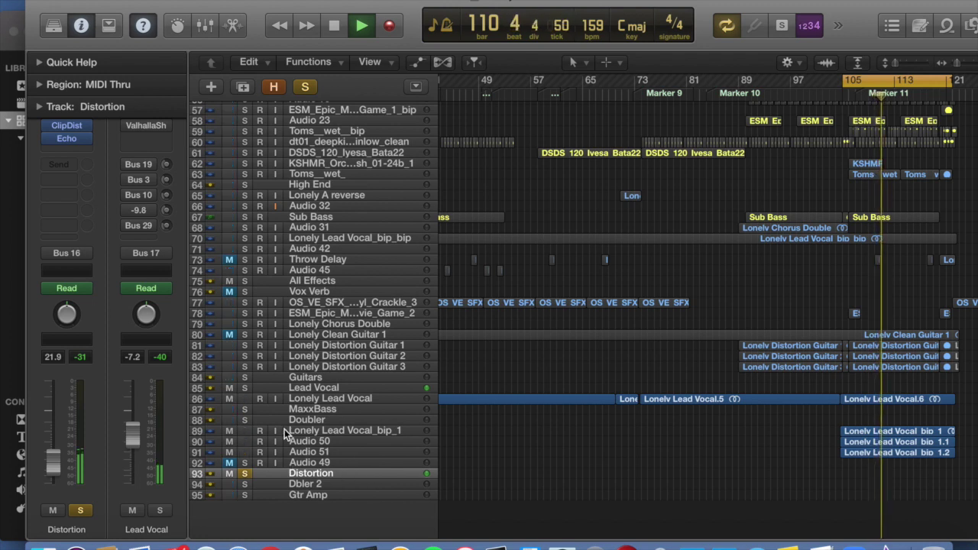
click(318, 418)
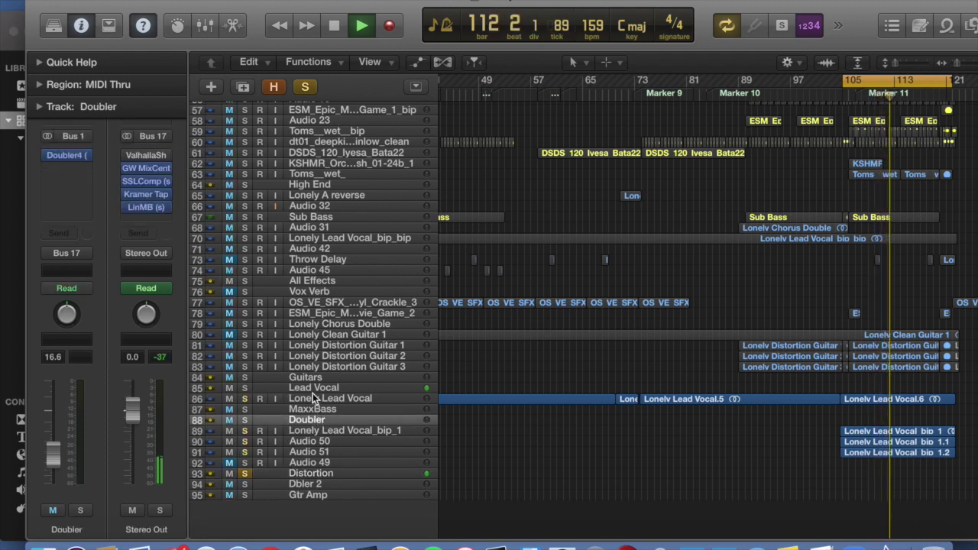
click(311, 389)
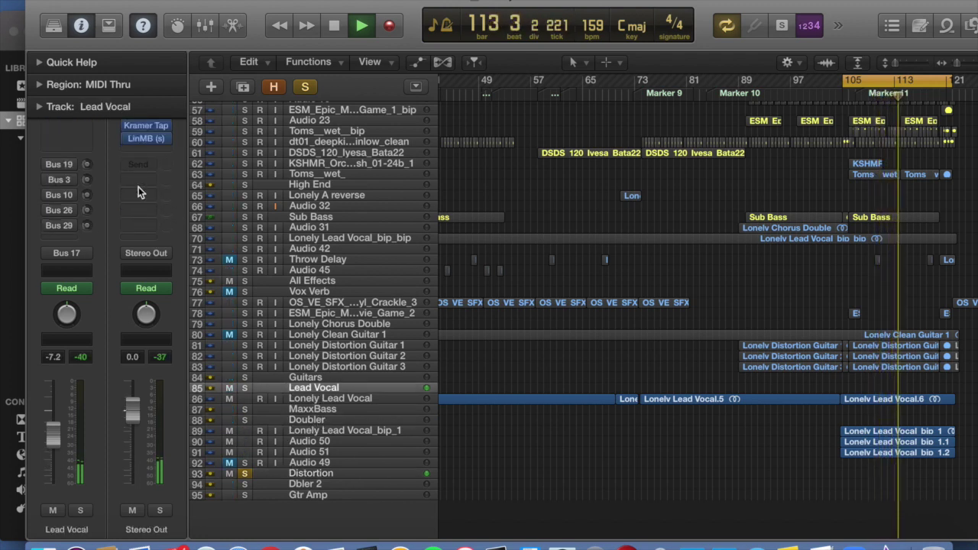
key(Down)
key(space)
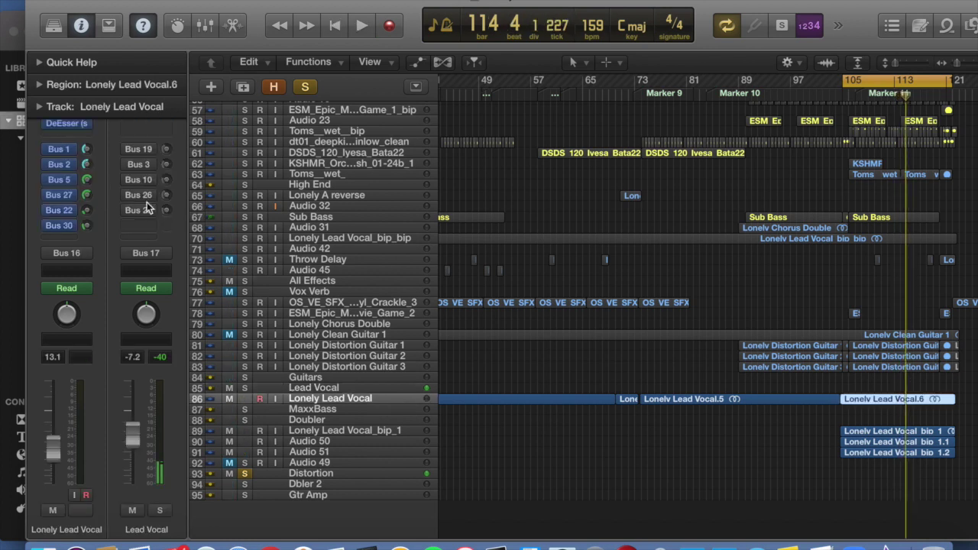
Replay from bar 105 with the Lonely Lead Vocal track soloed alongside Distortion, and turn off cycle mode.
click(311, 87)
key(space)
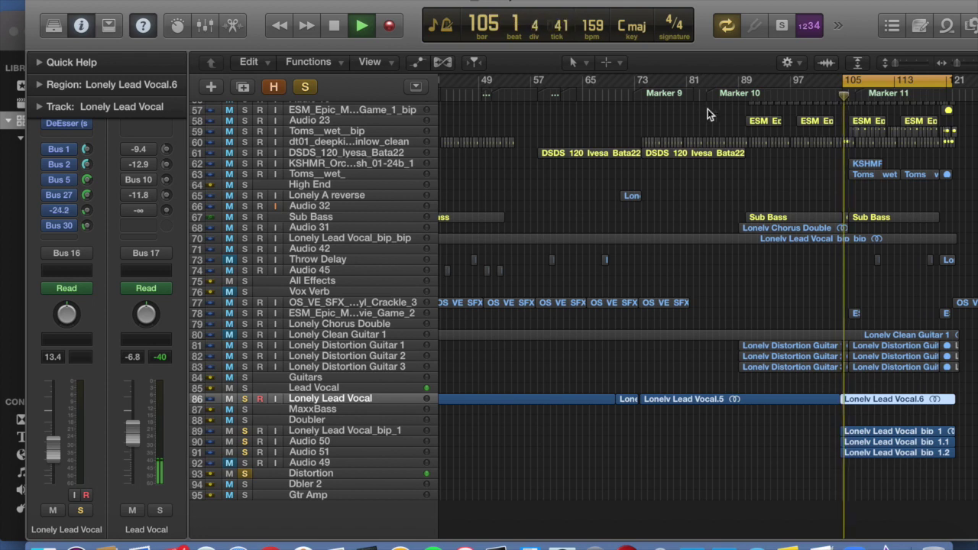
key(s)
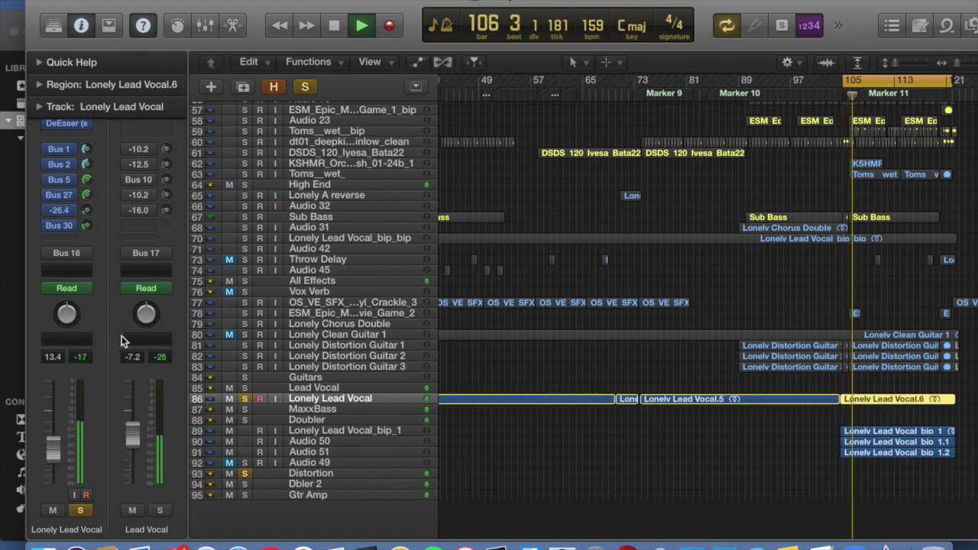
click(333, 438)
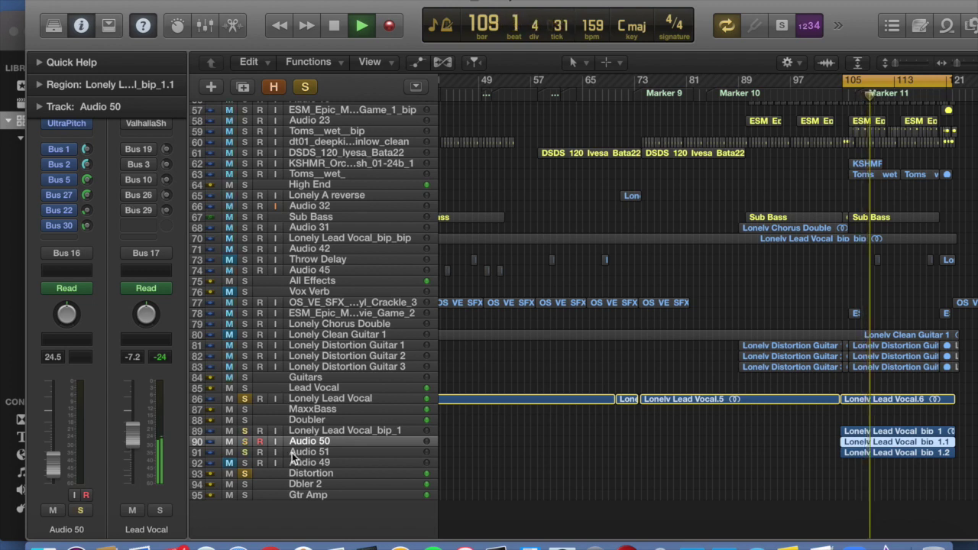
click(324, 398)
key(c)
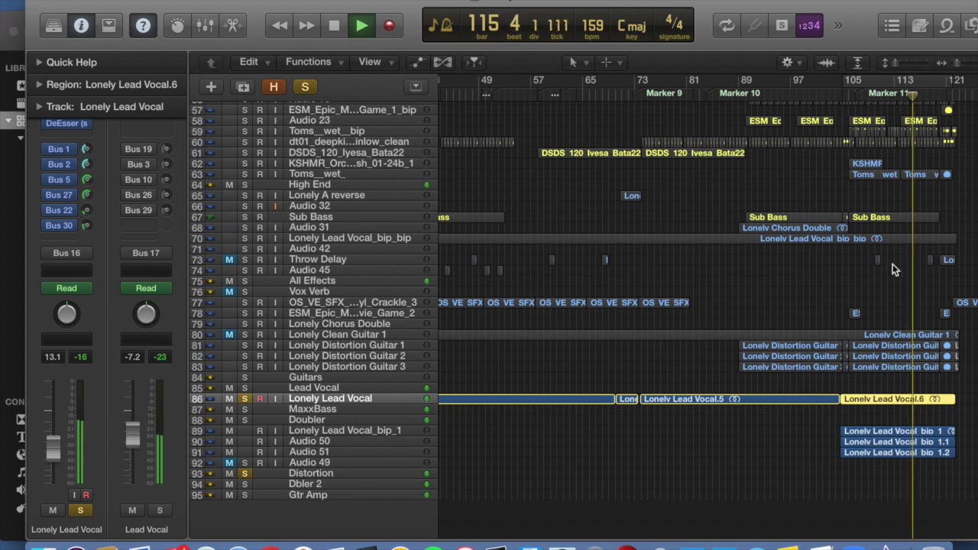
Stop playback and clear the solos, including those on the Lonely Lead Vocal and Distortion tracks.
key(space)
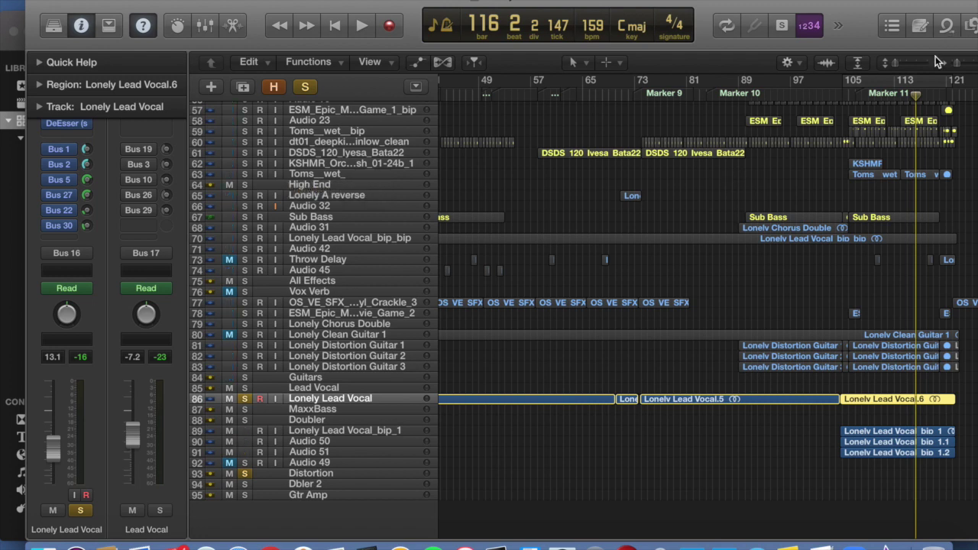
click(968, 64)
drag(857, 4, 848, 1)
drag(949, 63, 945, 63)
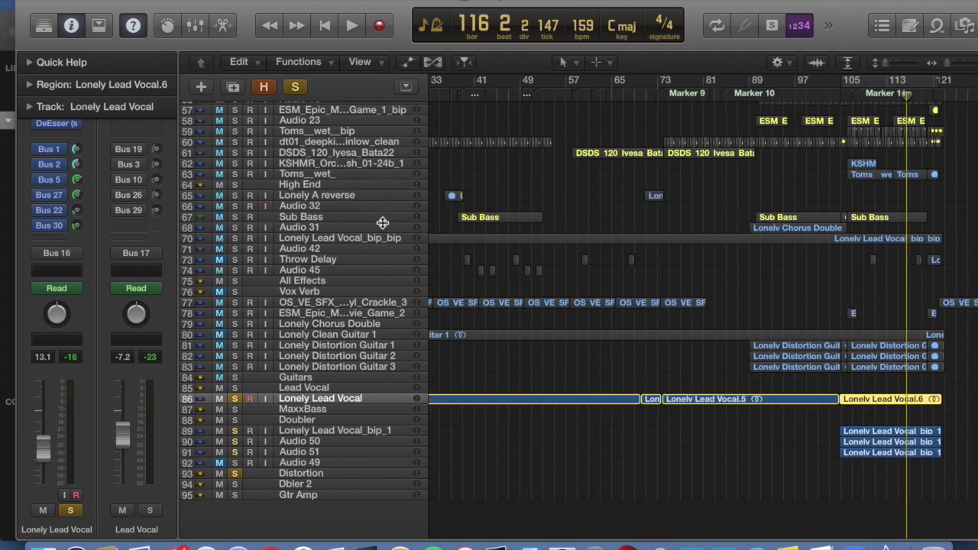
click(235, 398)
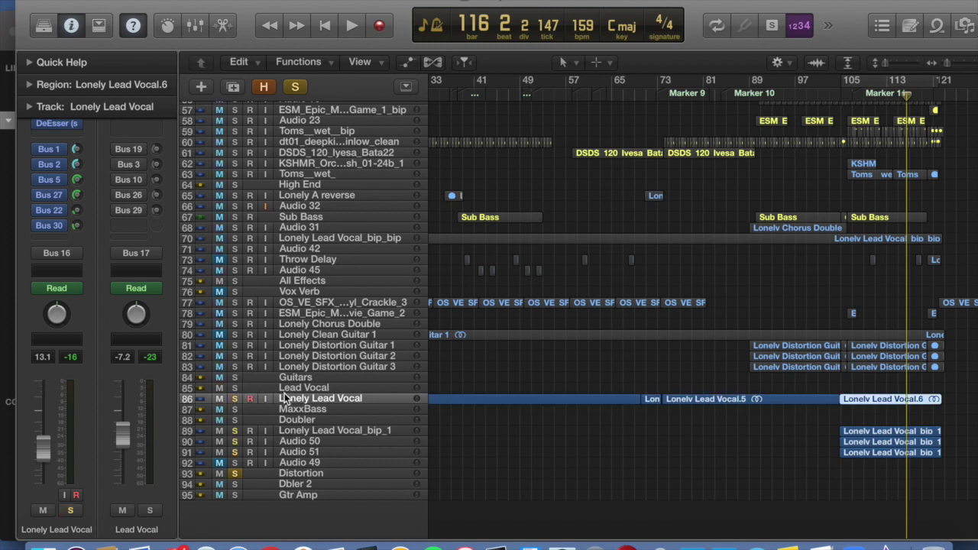
click(234, 474)
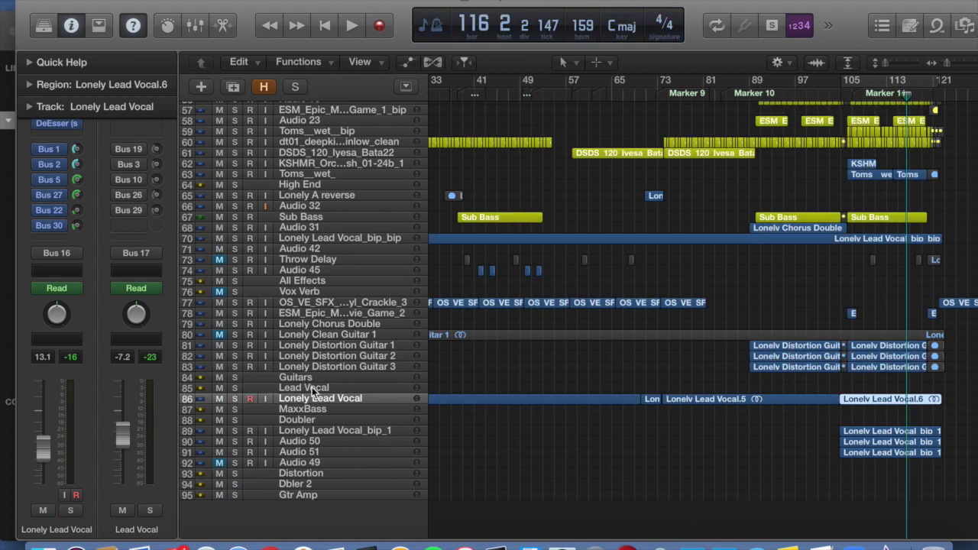
Turn on cycle mode at bar 105 and enable the bypassed ValhallaShimmer insert on the Lead Vocal channel, closing its window.
click(312, 387)
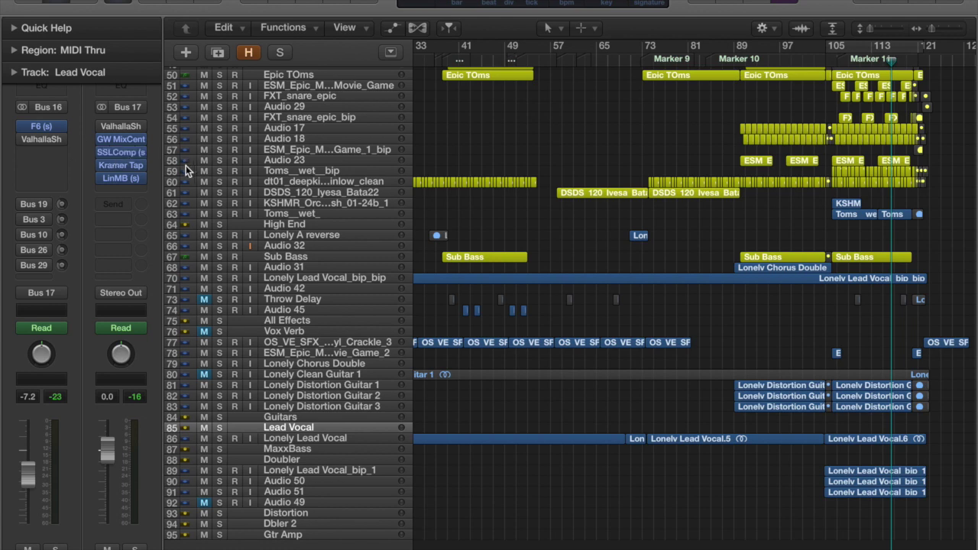
click(854, 42)
mouse_move(19, 141)
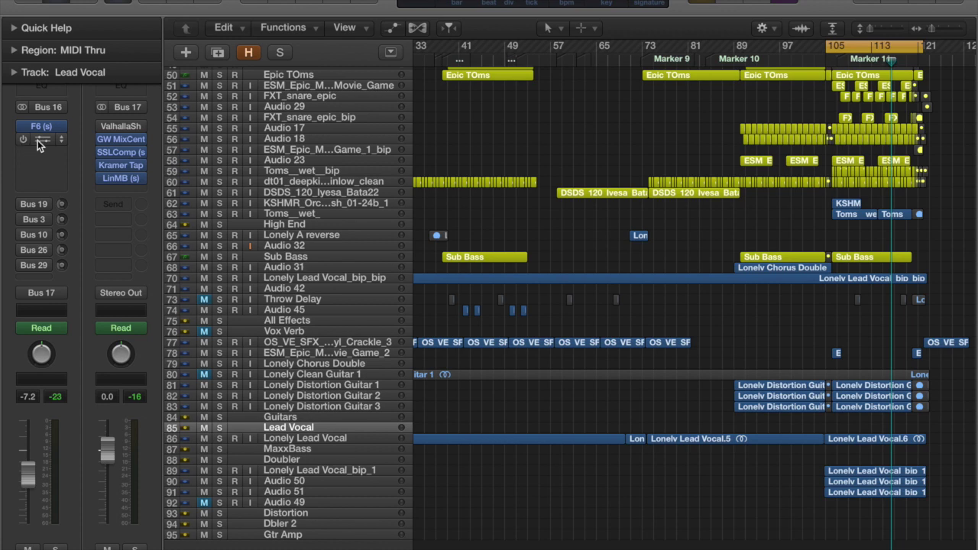
click(37, 140)
drag(377, 45, 498, 11)
click(188, 14)
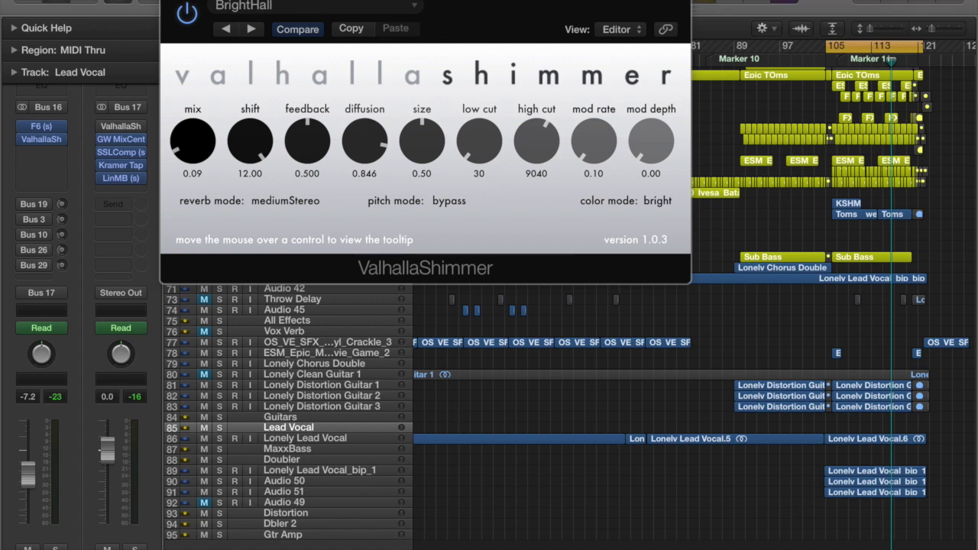
click(170, 1)
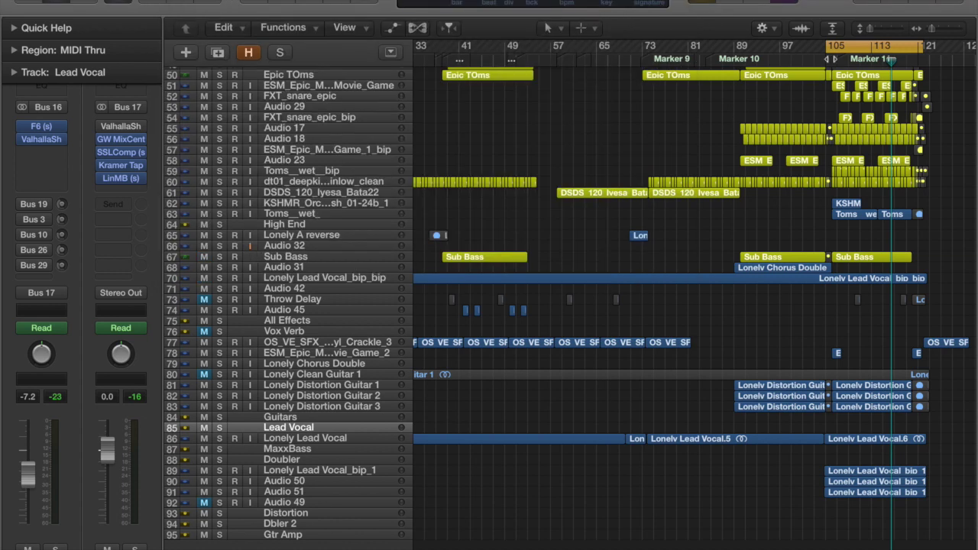
Audition the cycled section and display the ValhallaShimmer wetDry automation on the Lead Vocal track at an enlarged track height.
key(space)
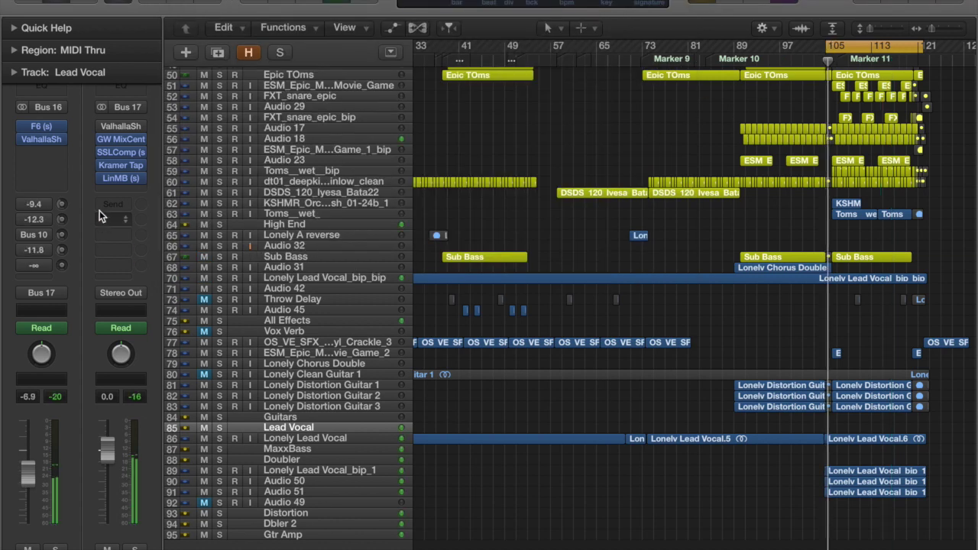
key(a)
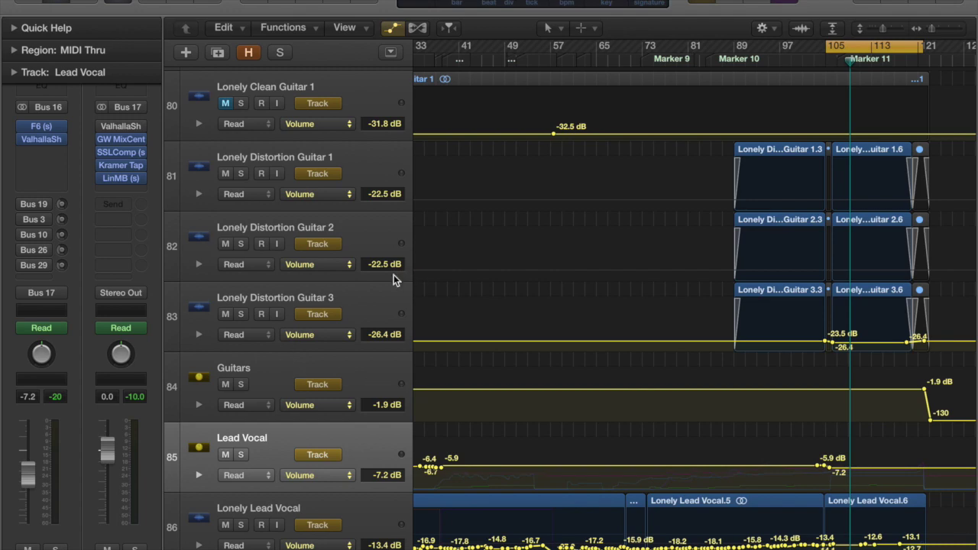
drag(889, 31, 891, 30)
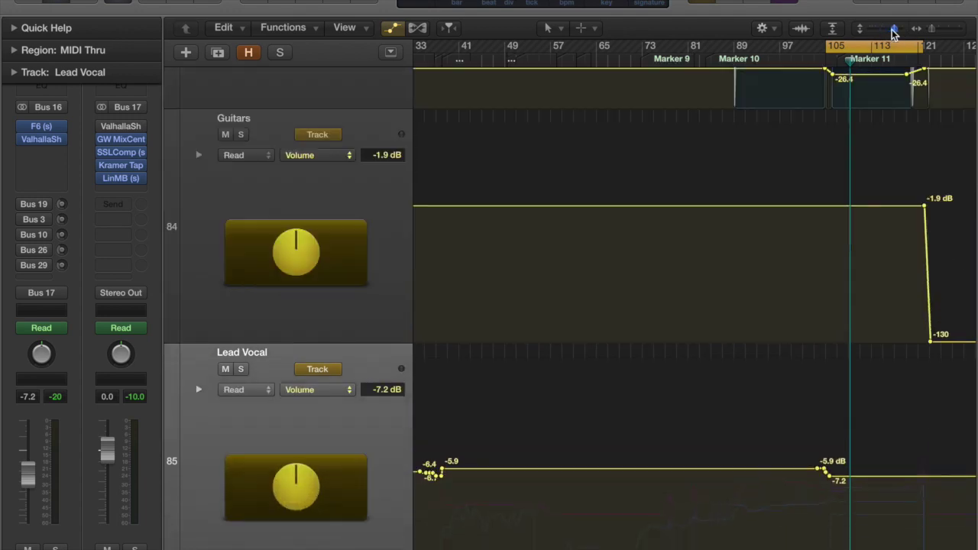
click(315, 390)
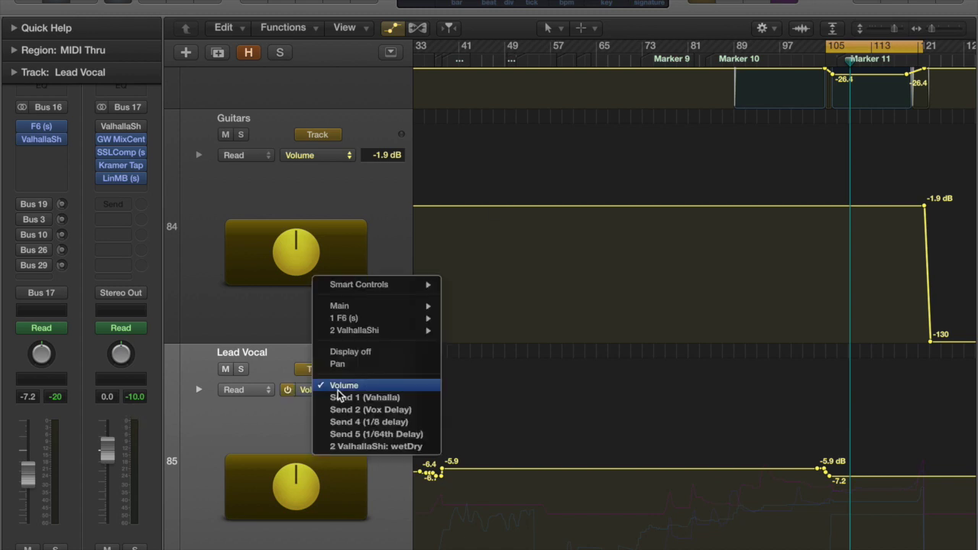
click(352, 447)
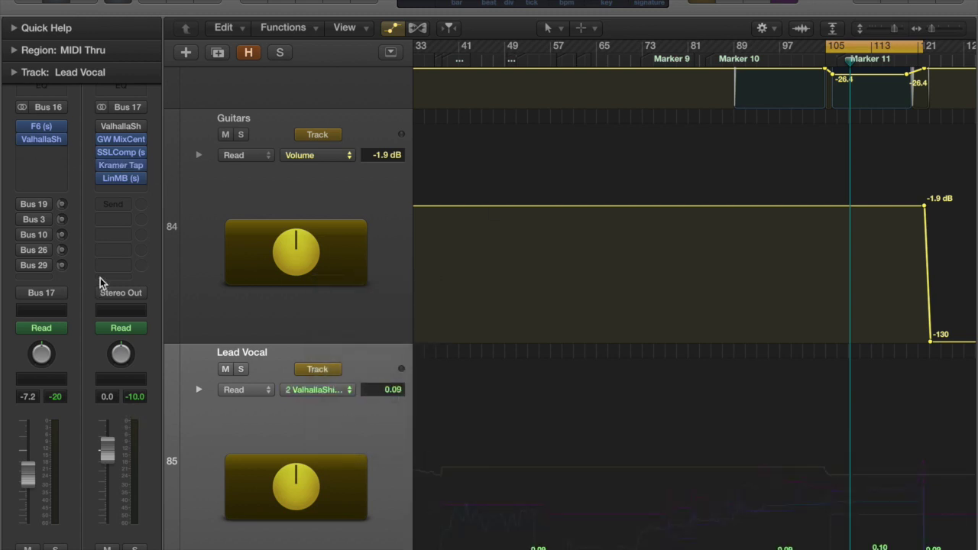
scroll(537, 220, down, 5)
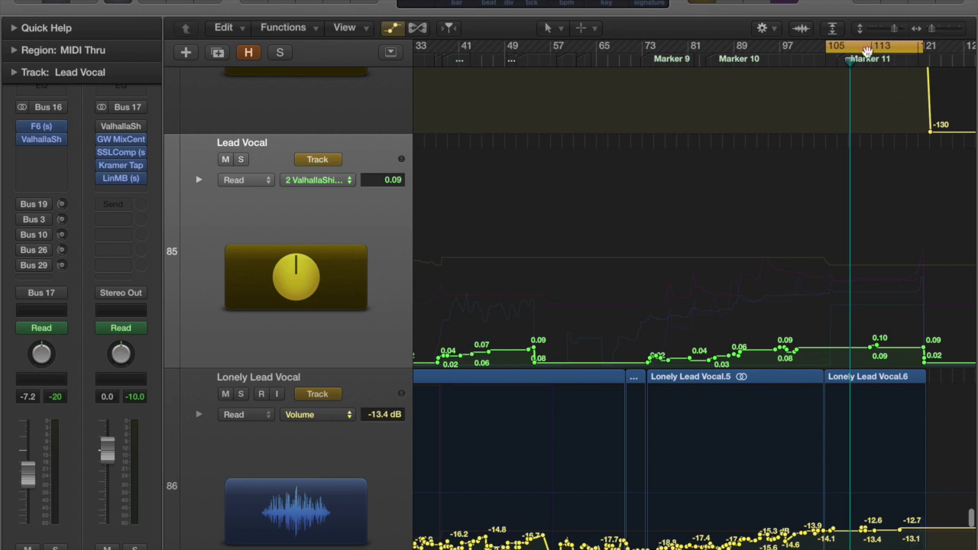
Turn off cycle mode, play on into the Marker 11 section, and review the Lead Vocal ValhallaShimmer settings.
click(868, 51)
drag(613, 59, 885, 74)
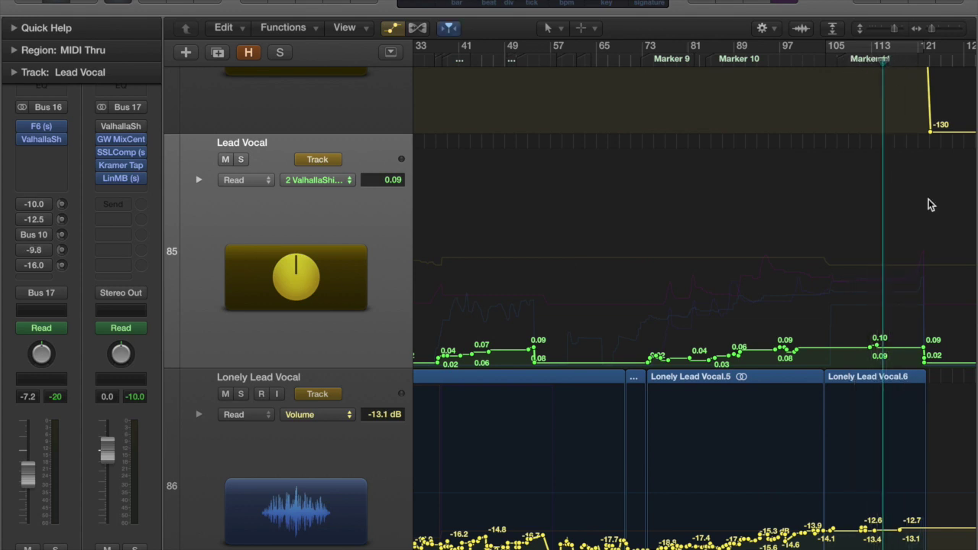
mouse_move(62, 145)
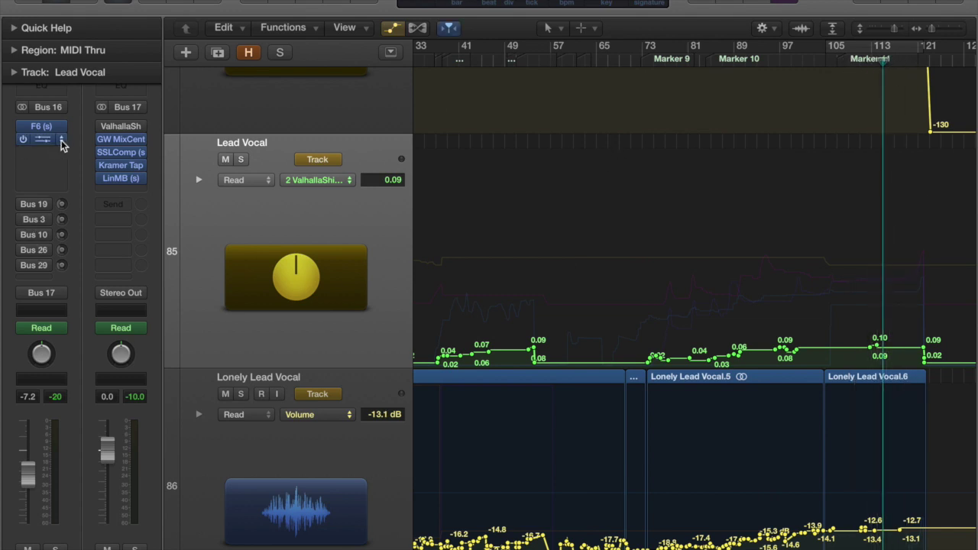
click(43, 141)
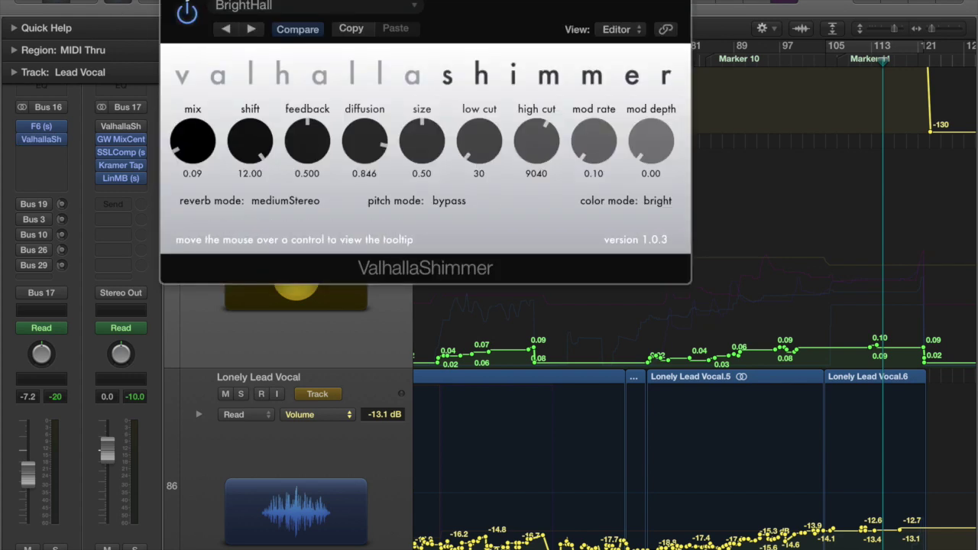
click(170, 0)
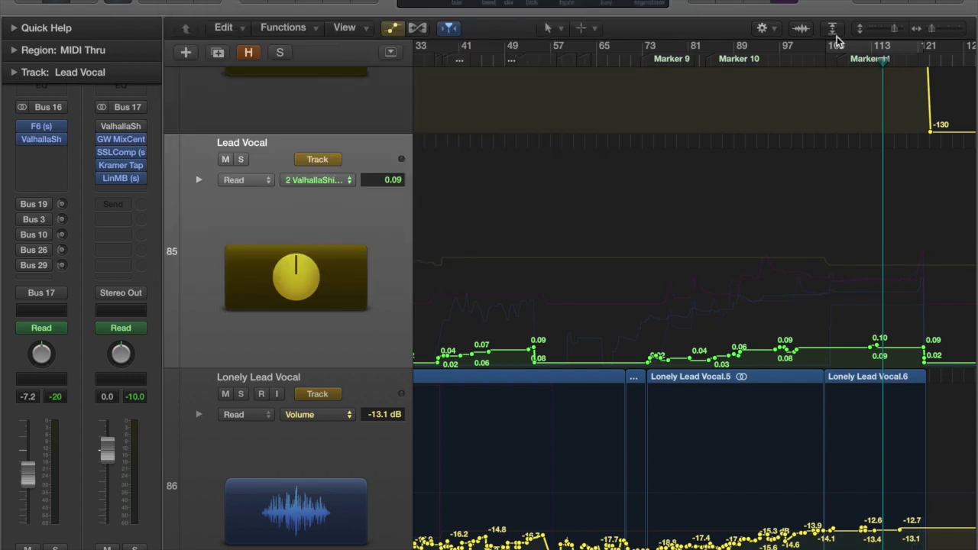
Solo the Bus 19 return, re-enable the Lead Vocal's Bus 19 send, set the return's volume to -2.1 dB, and audition it.
click(34, 204)
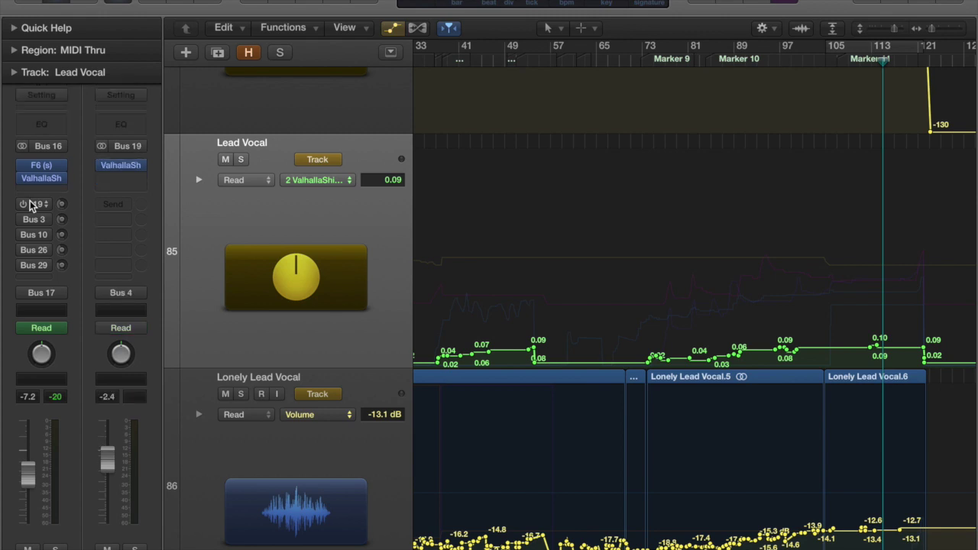
key(s)
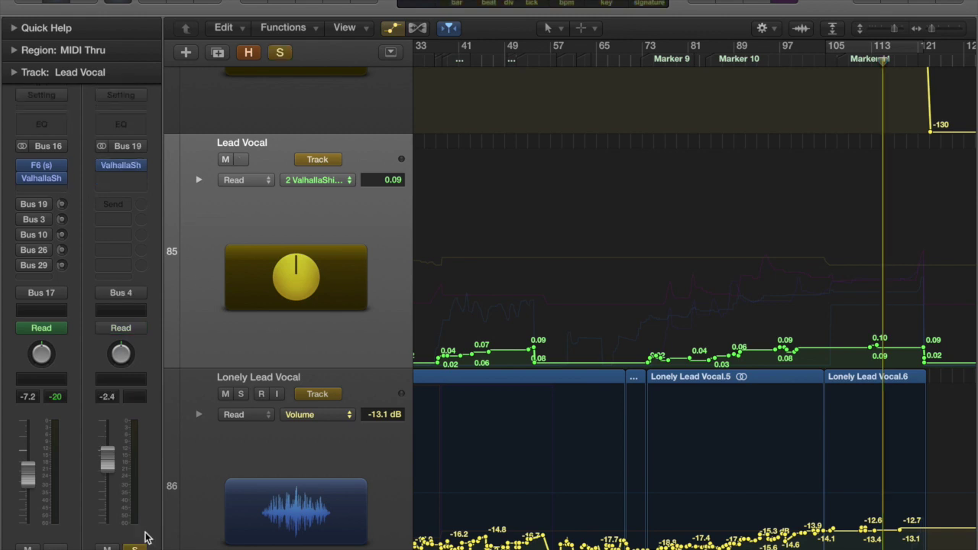
click(805, 65)
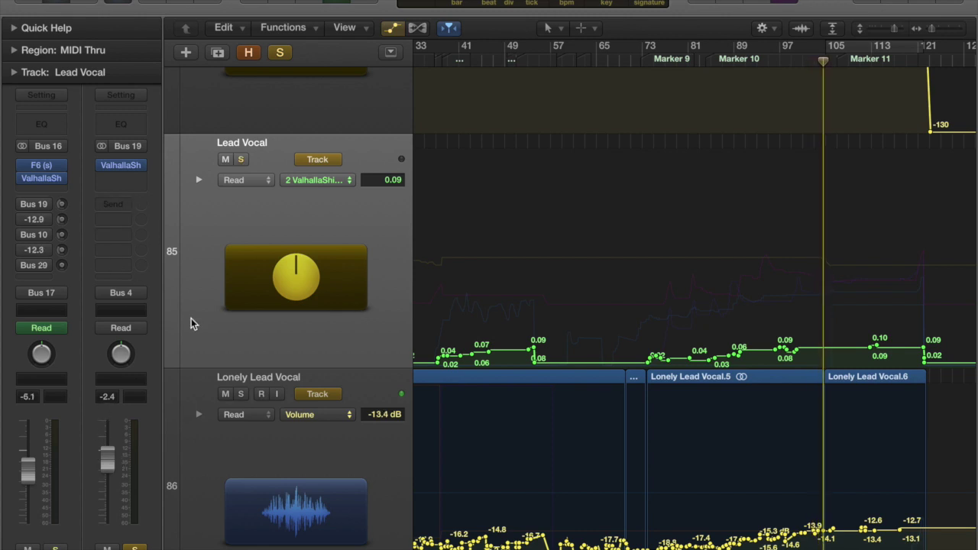
mouse_move(107, 459)
mouse_down()
mouse_move(107, 421)
mouse_move(107, 474)
mouse_up()
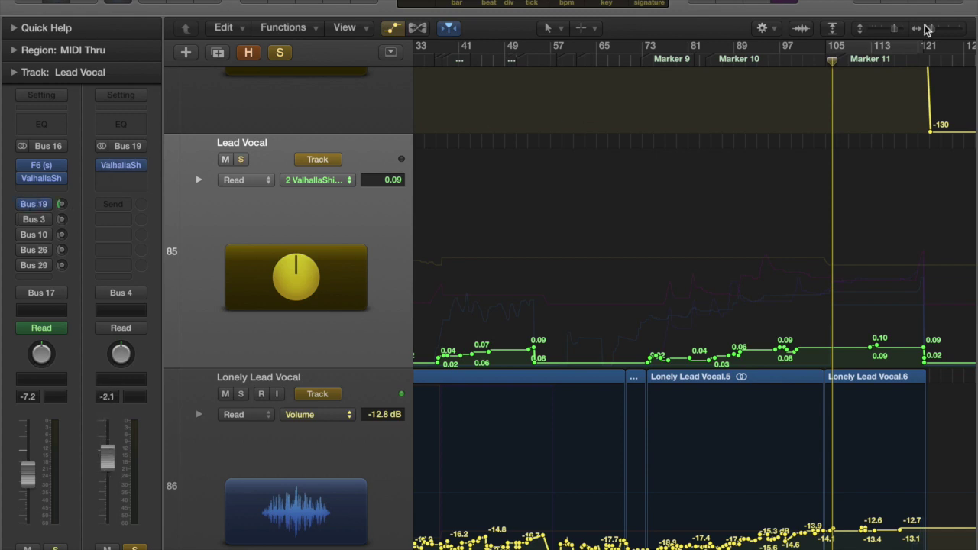
click(809, 58)
key(space)
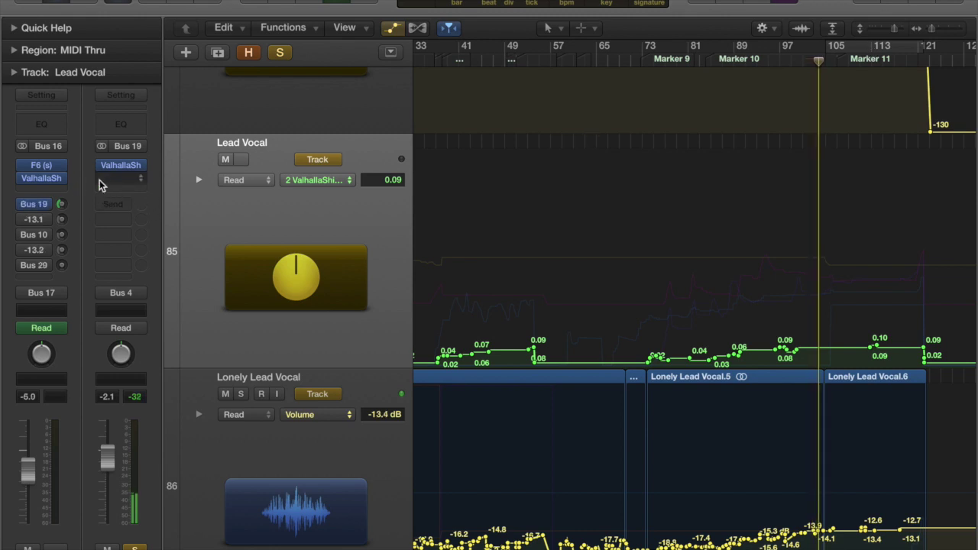
mouse_move(64, 237)
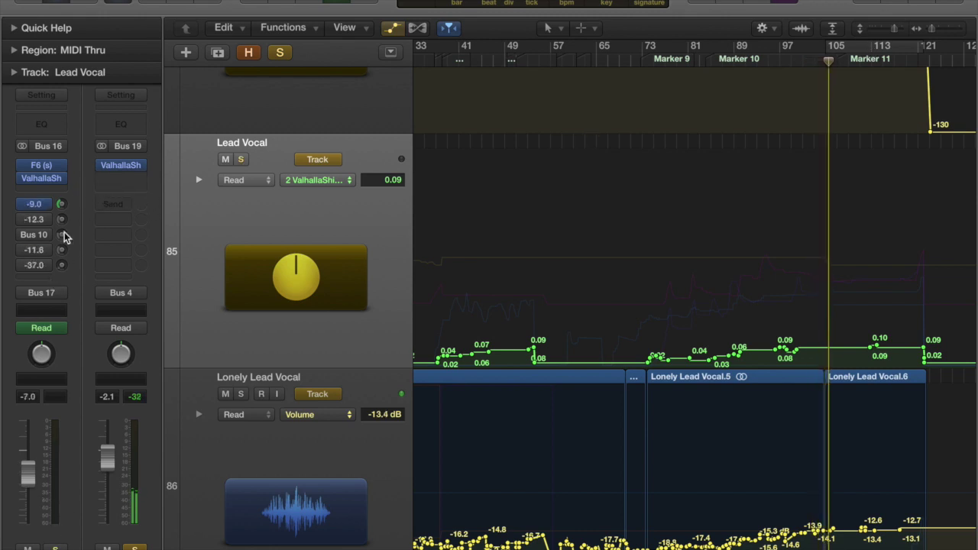
Turn cycle mode back on and review the ConcertHall settings and preset list of the Bus 19 return's ValhallaShimmer.
click(844, 48)
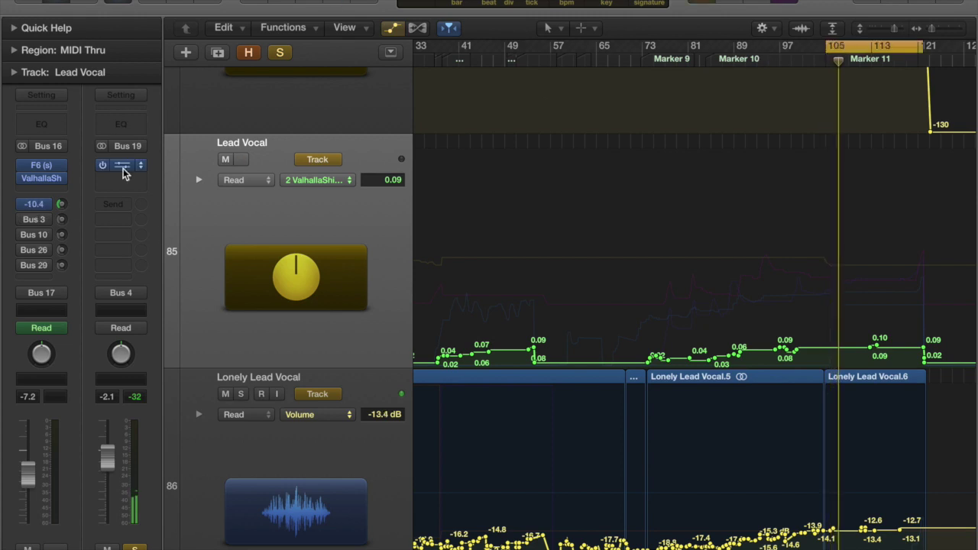
click(123, 167)
click(149, 44)
click(340, 28)
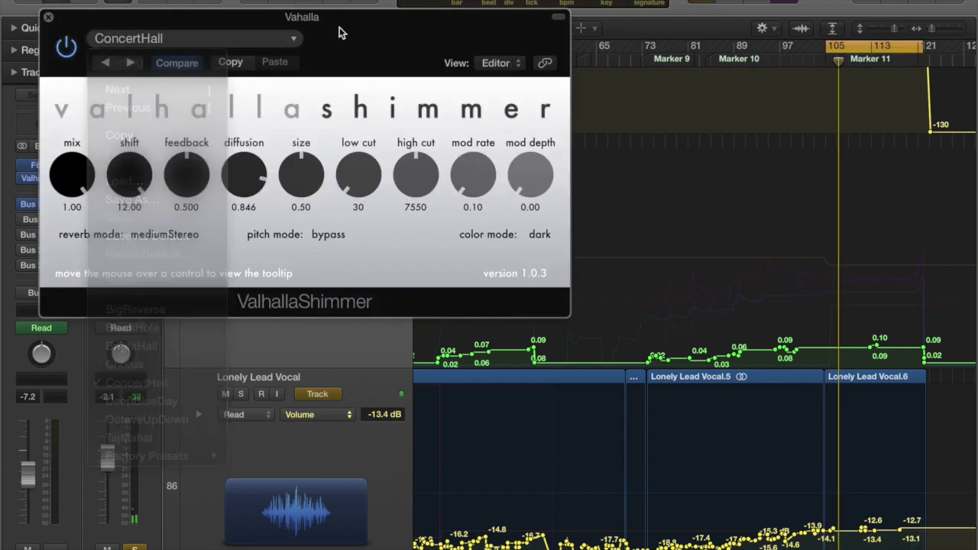
click(48, 16)
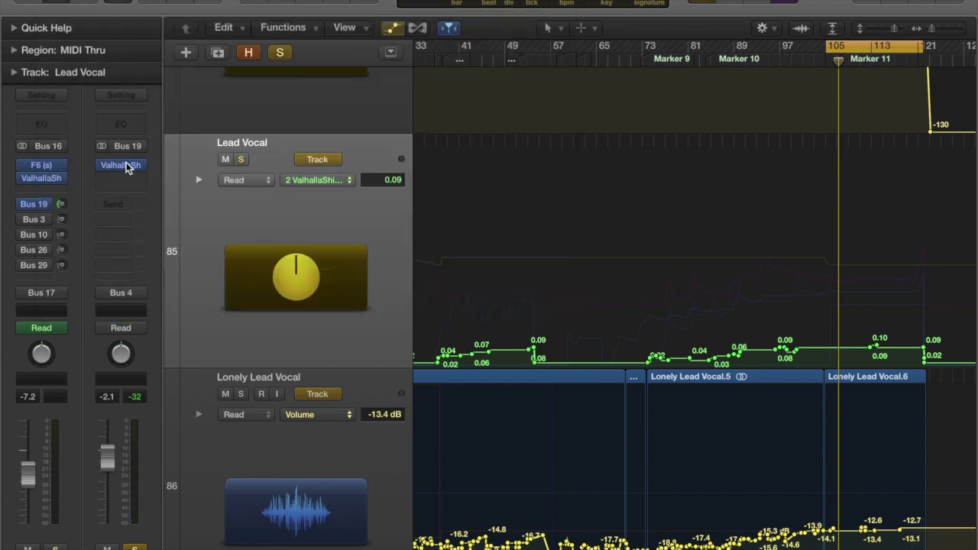
Re-enable the Lead Vocal's Bus 3 send and review the H-Delay settings on the Vox Delay return.
click(33, 221)
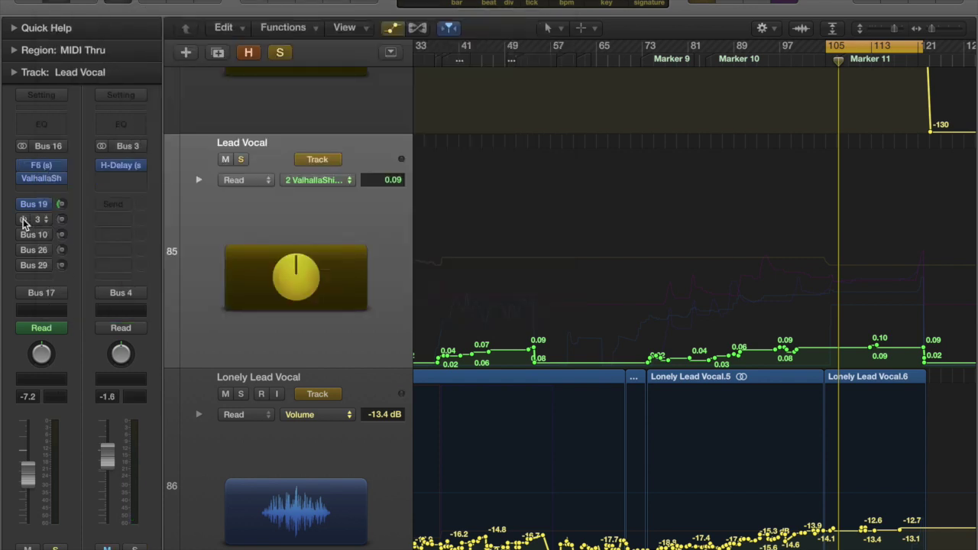
click(120, 168)
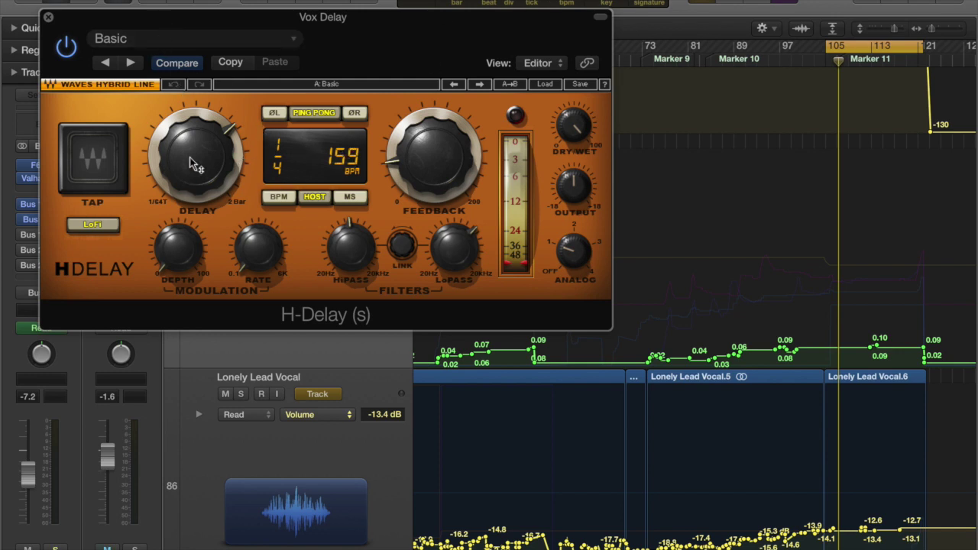
mouse_move(455, 249)
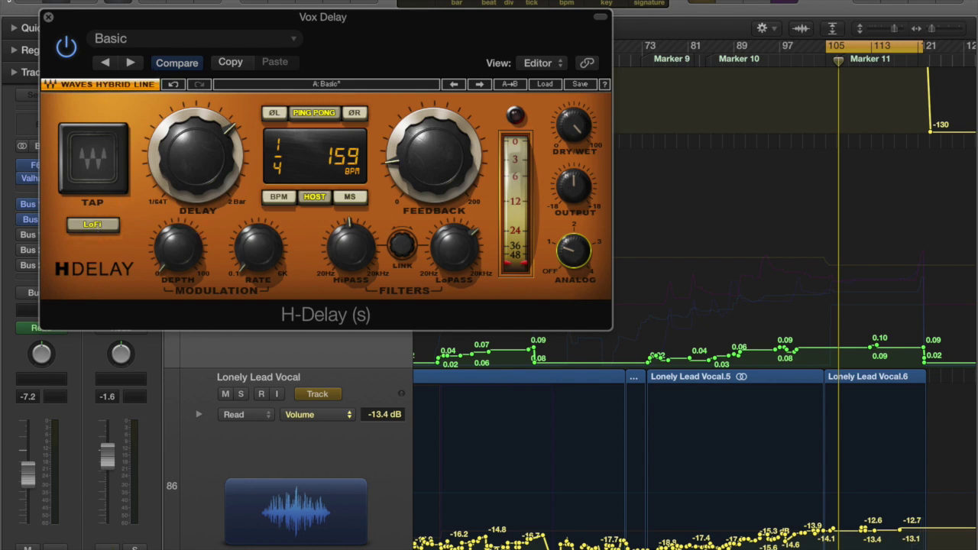
click(49, 18)
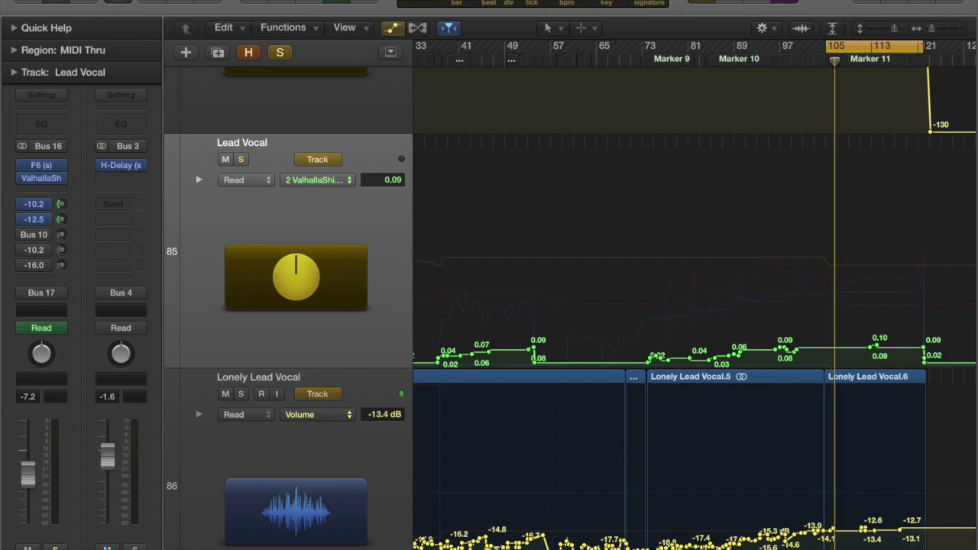
Re-enable the Lead Vocal's Bus 10, Bus 26 and Bus 29 sends, reviewing the MannyM Reverb on Vox Verb and resuming playback.
click(29, 234)
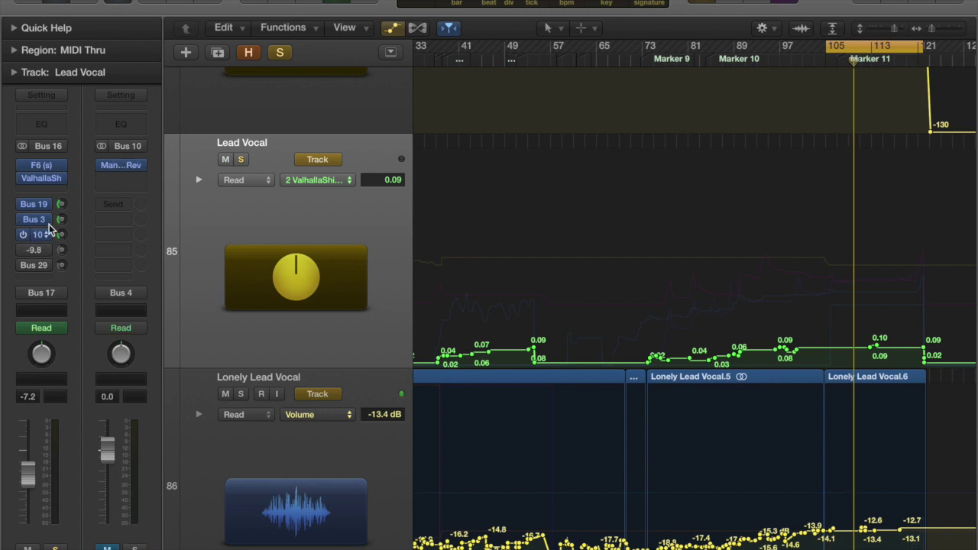
click(124, 166)
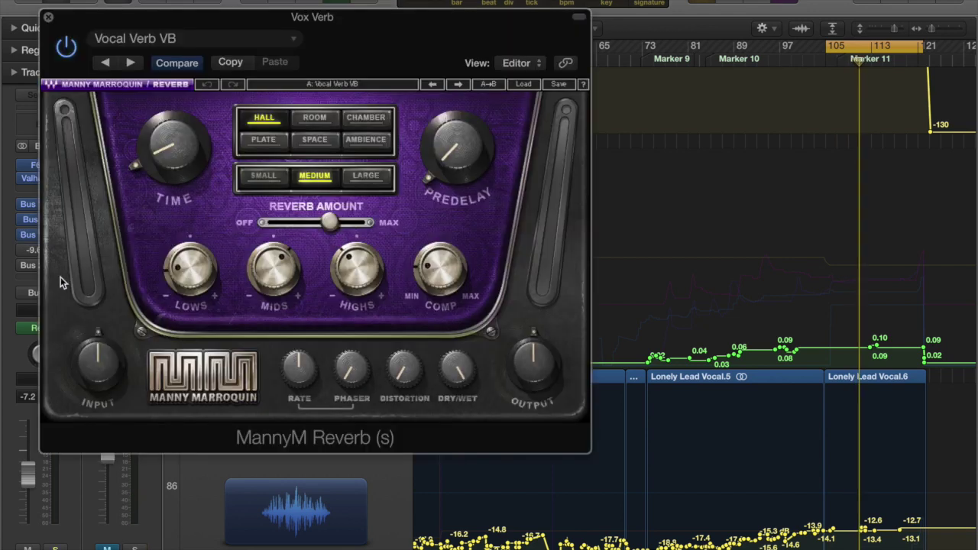
click(48, 17)
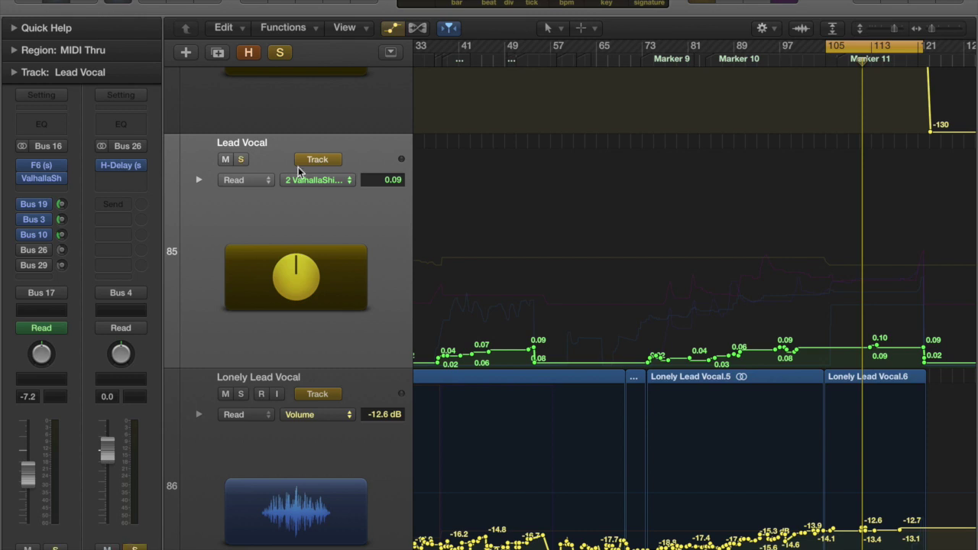
key(space)
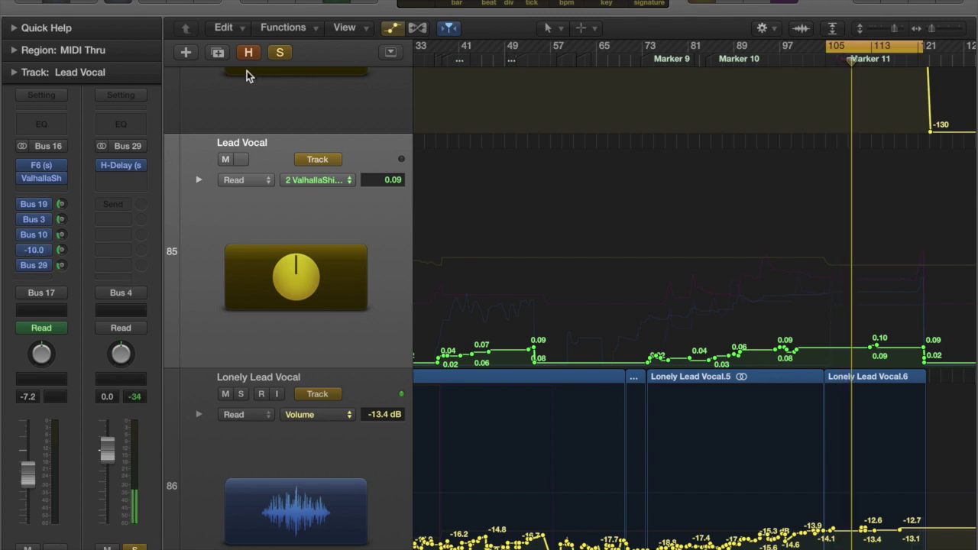
Clear the active solo, solo the Lead Vocal, play the cycled section and hide the automation lanes.
click(279, 54)
mouse_move(110, 168)
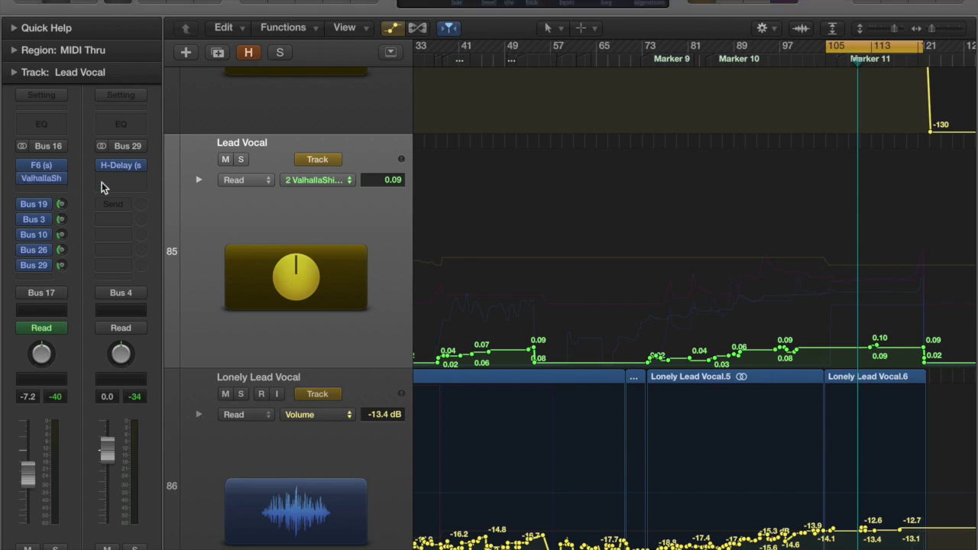
click(242, 160)
key(space)
key(a)
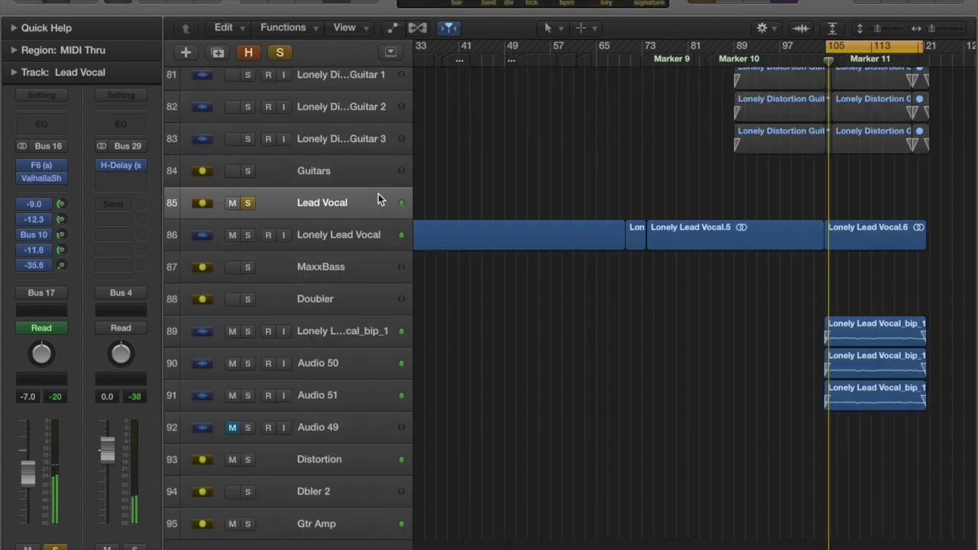
key(super+Up)
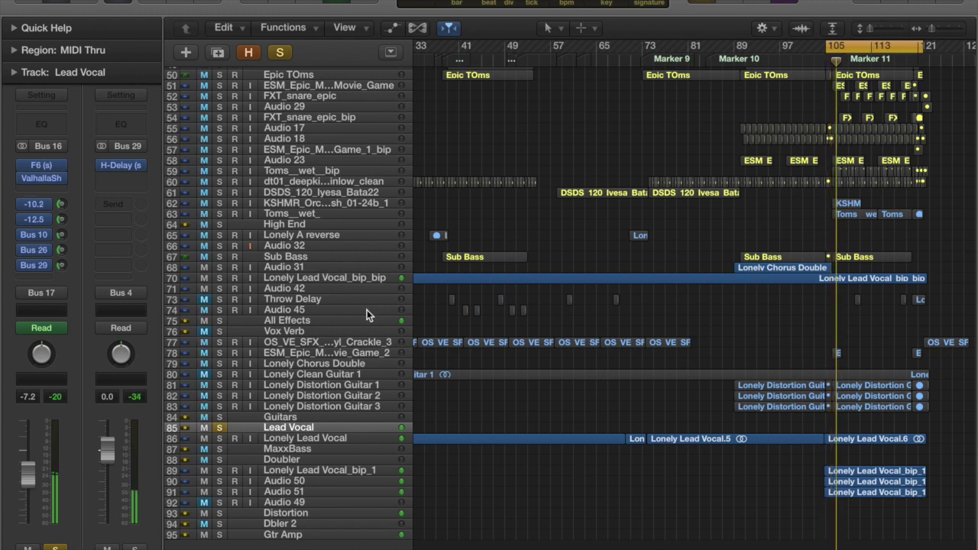
click(287, 419)
click(293, 429)
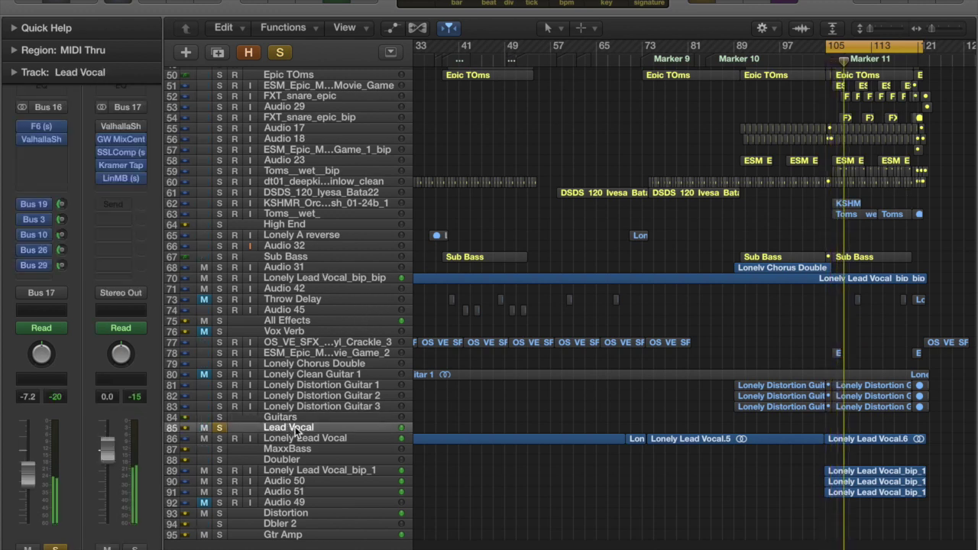
Clear the Lead Vocal's solo to hear the full mix and show its Bus 26 and Bus 10 return channels.
click(280, 52)
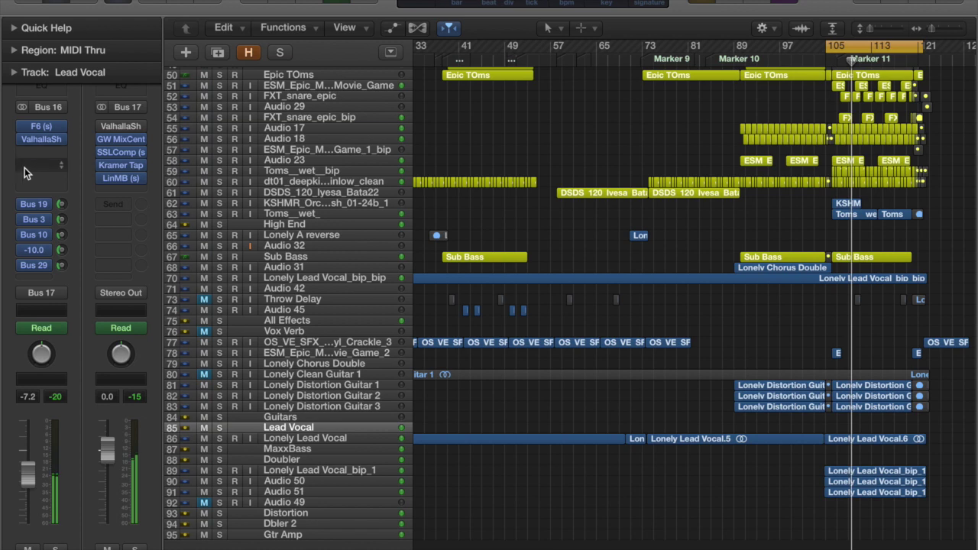
click(35, 248)
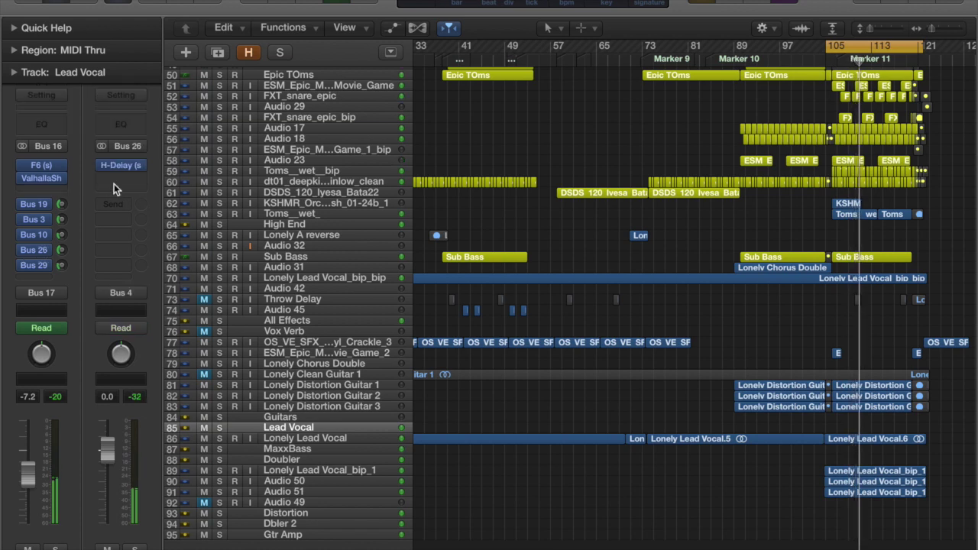
click(36, 231)
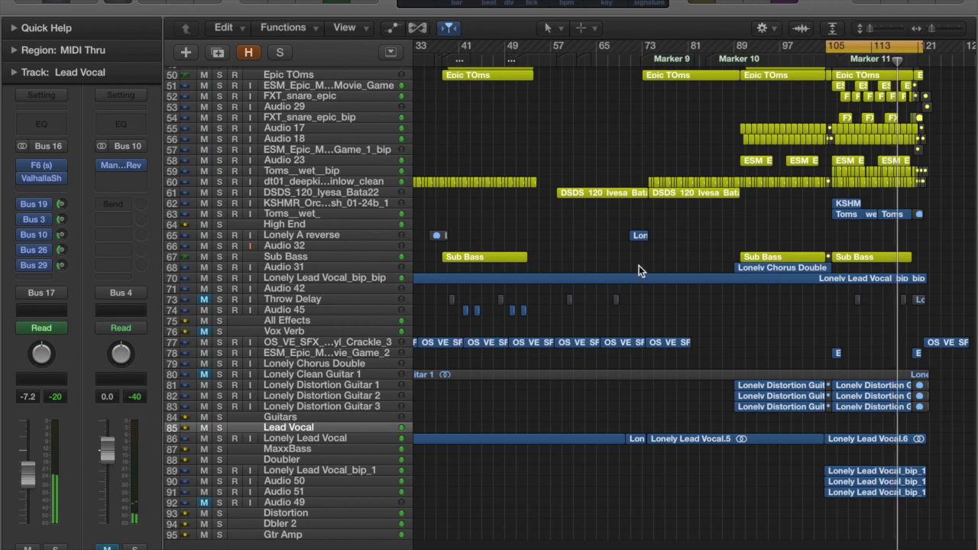
Re-enable the bypassed ValhallaShimmer on the Stereo Out track, review its ConcertHall settings and audition the full mix.
scroll(639, 271, up, 5)
scroll(639, 269, up, 10)
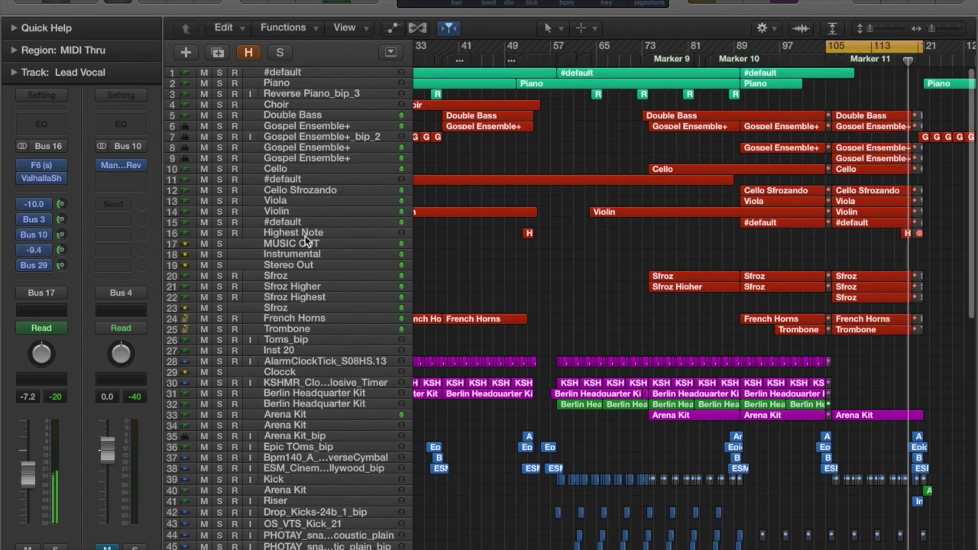
click(295, 253)
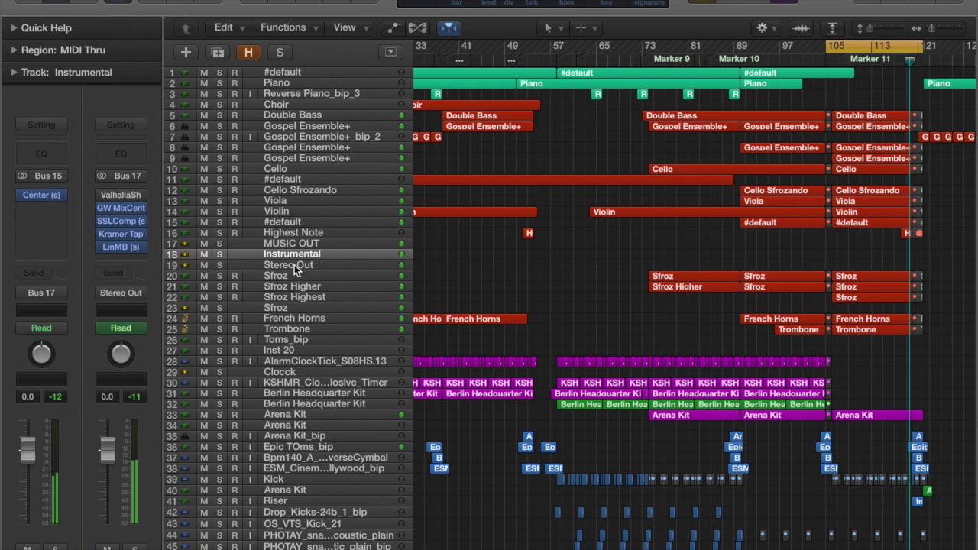
click(290, 265)
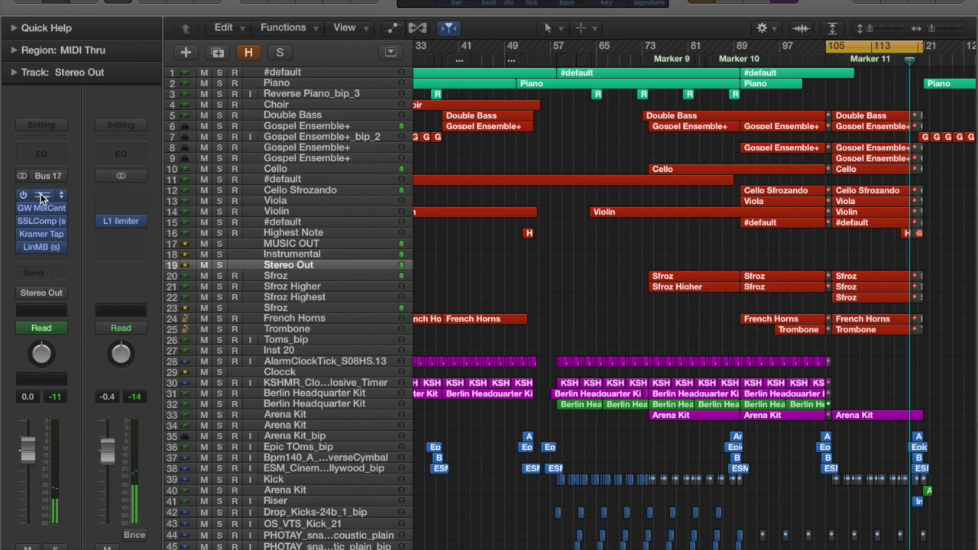
click(42, 198)
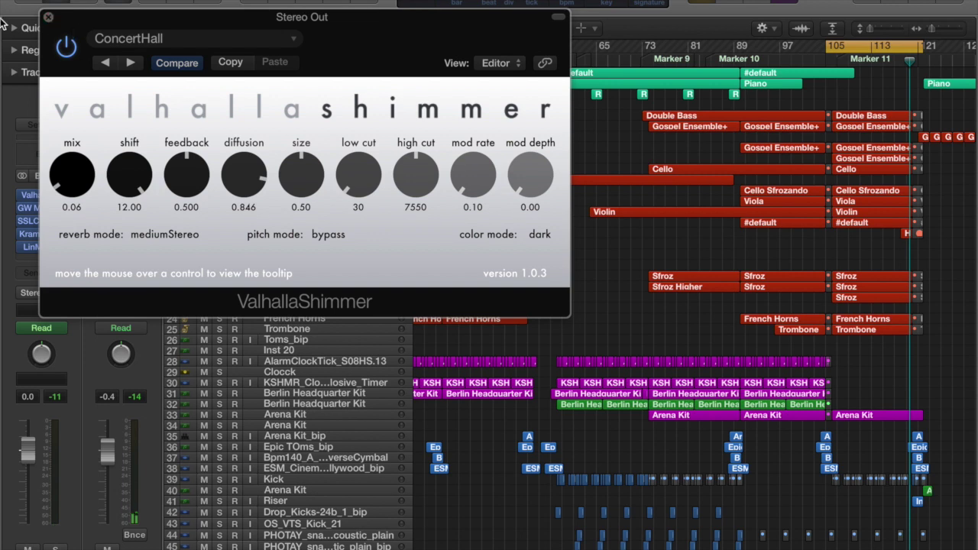
key(space)
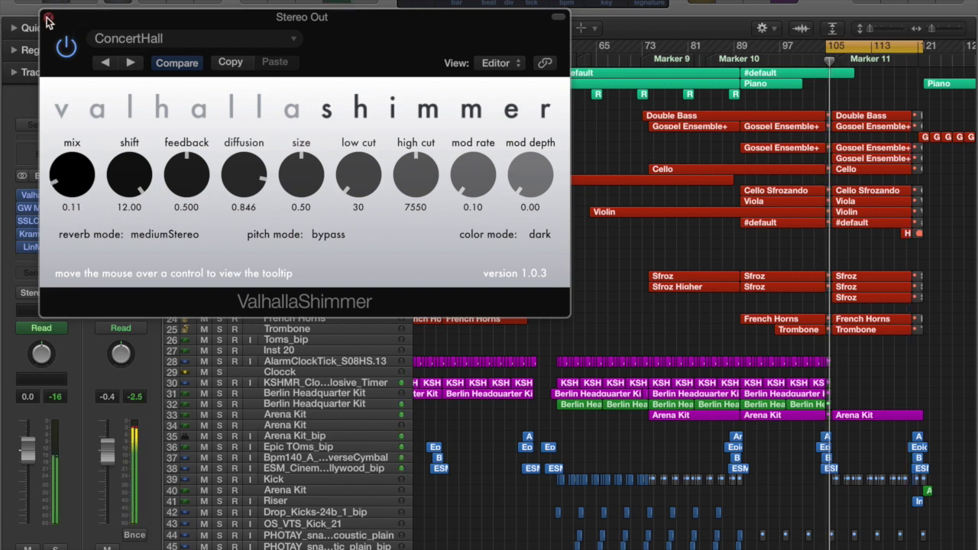
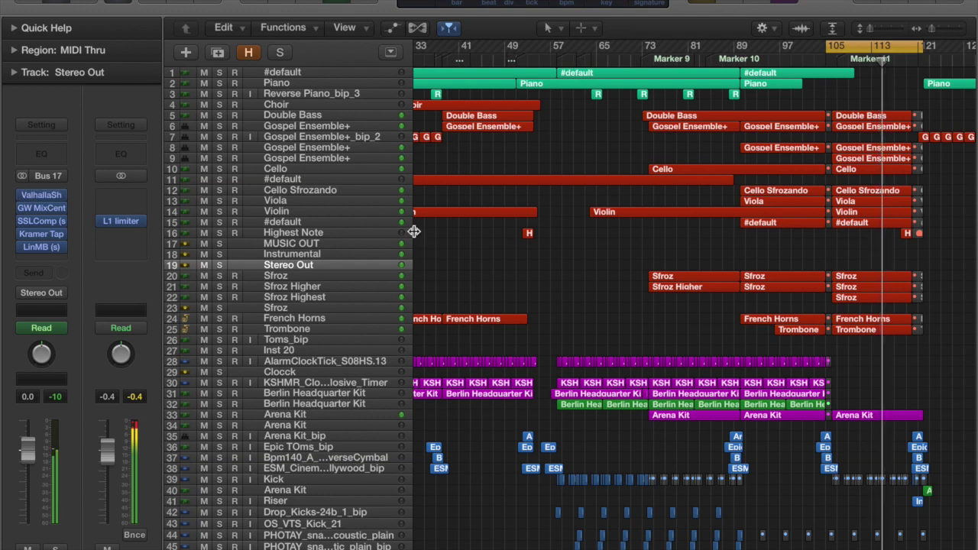
Show the track automation and review the ValhallaShimmer wetDry automation on Stereo Out, dismissing the browser notification.
key(a)
click(333, 314)
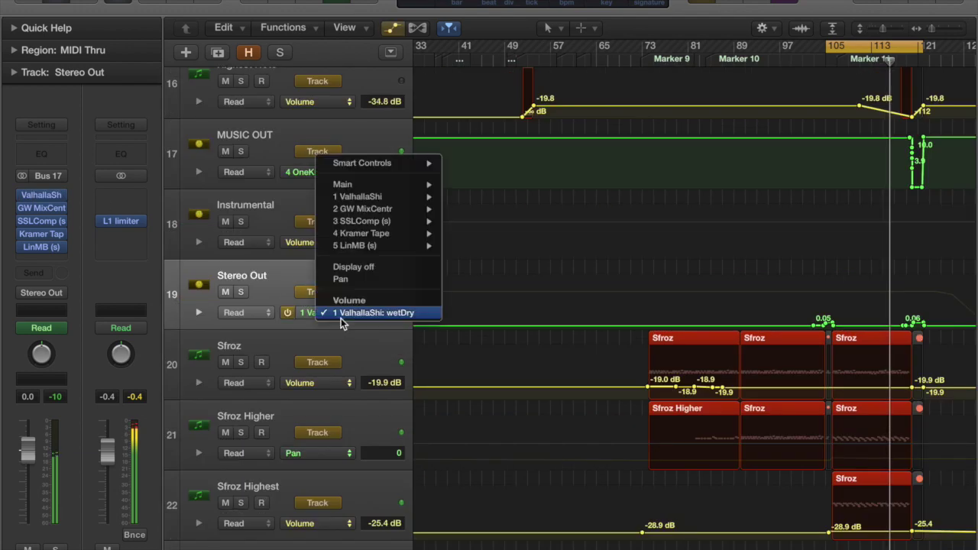
click(216, 138)
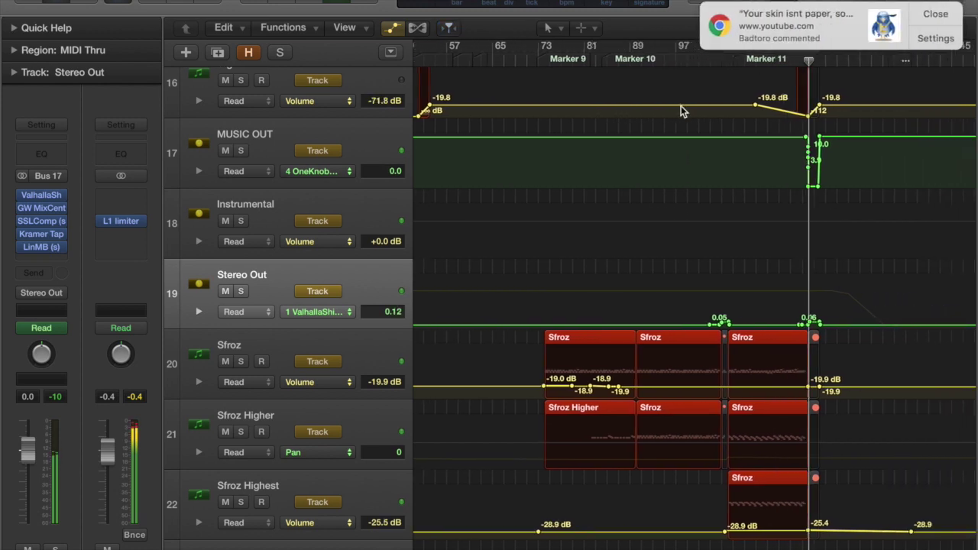
click(937, 17)
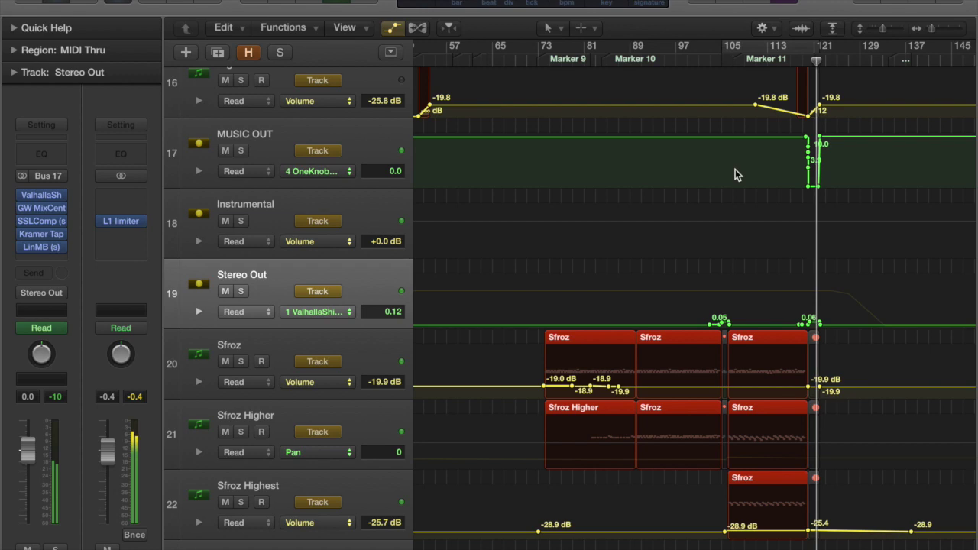
scroll(735, 172, down, 1)
scroll(735, 175, down, 3)
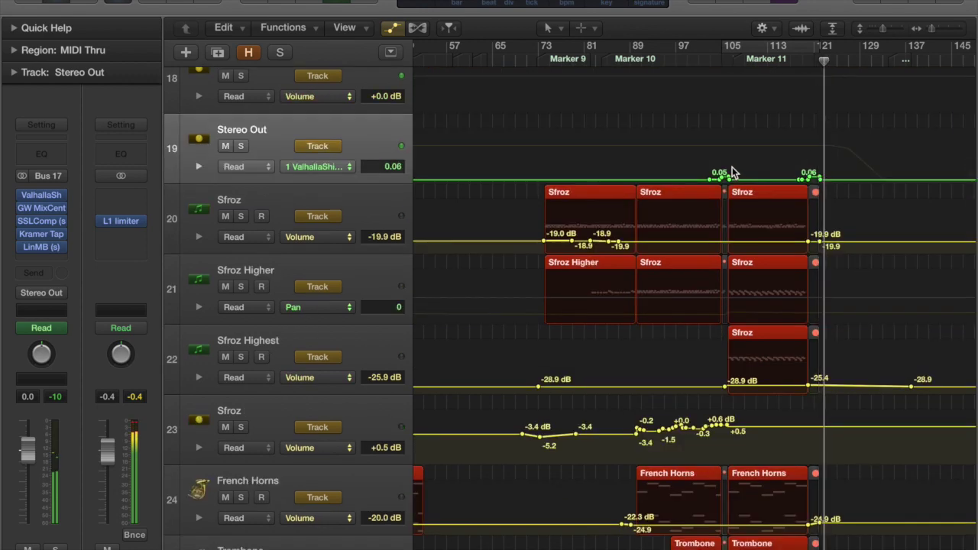
Go to the Lead Vocal track and display its Send 5 (1/64th Delay) automation.
key(a)
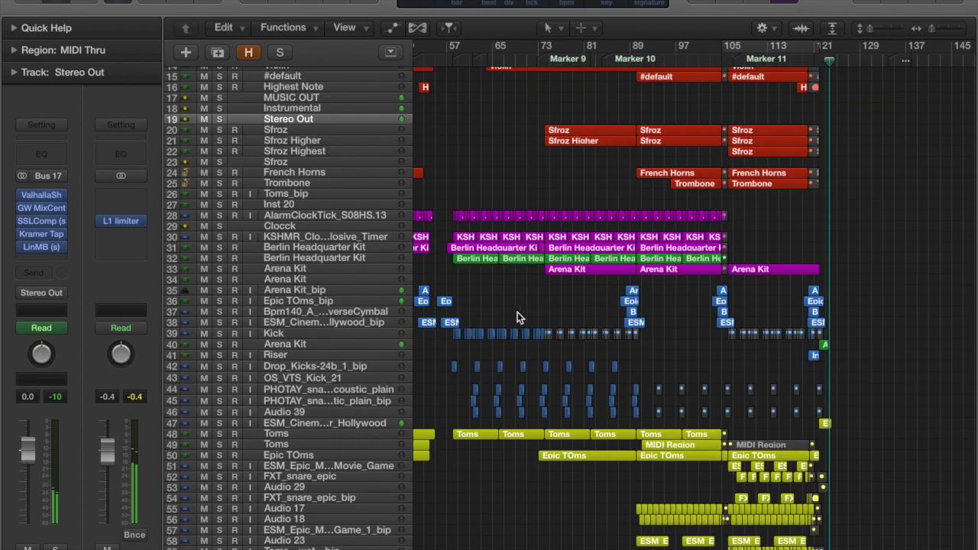
scroll(517, 312, up, 1)
scroll(517, 312, down, 10)
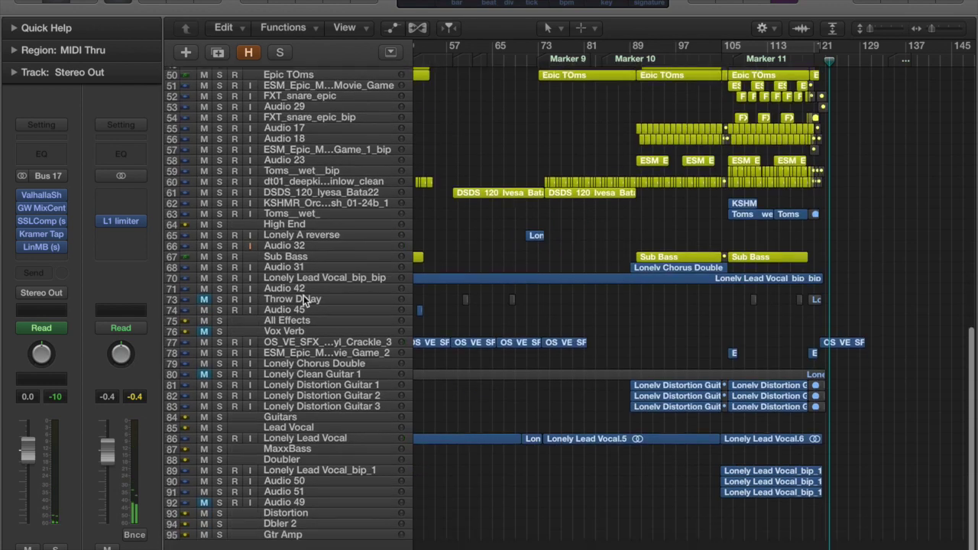
click(386, 385)
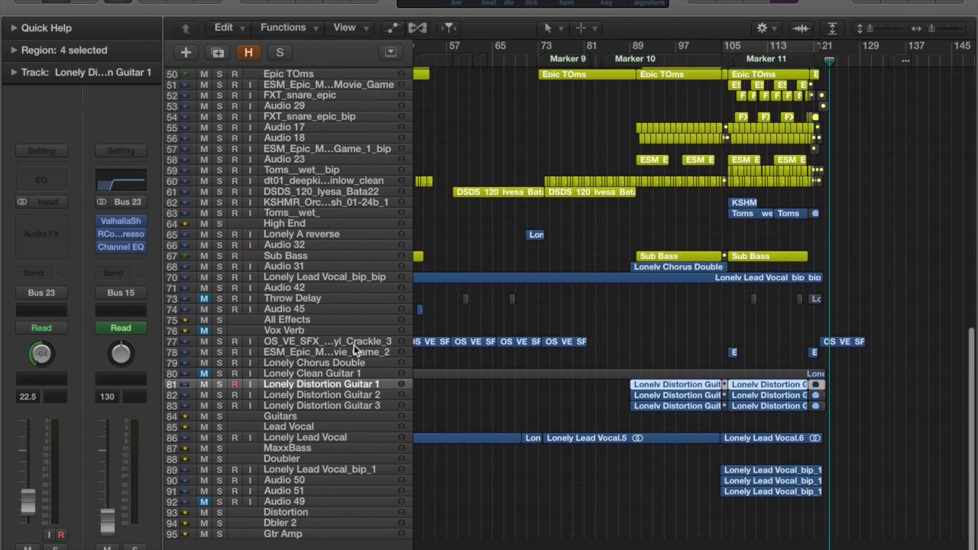
click(323, 430)
key(a)
key(super+Down)
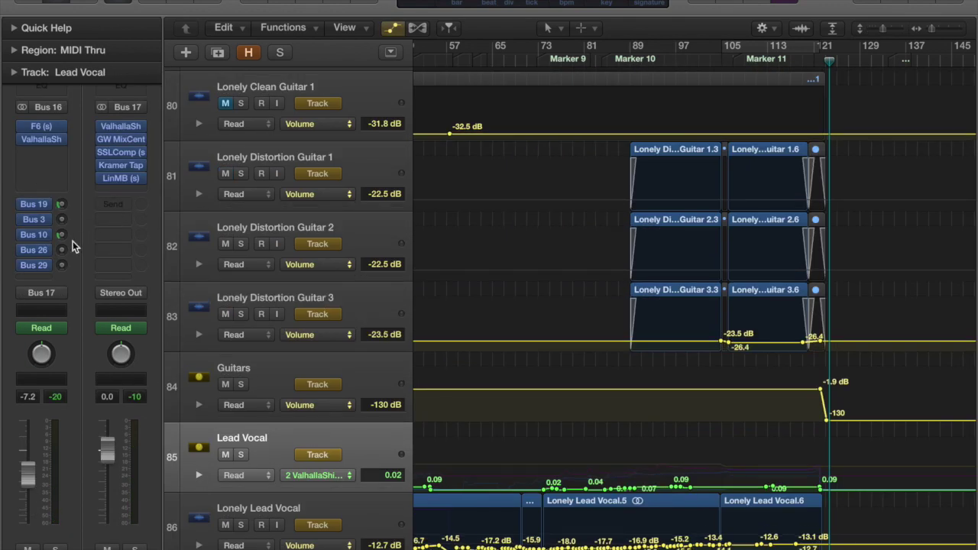
click(342, 474)
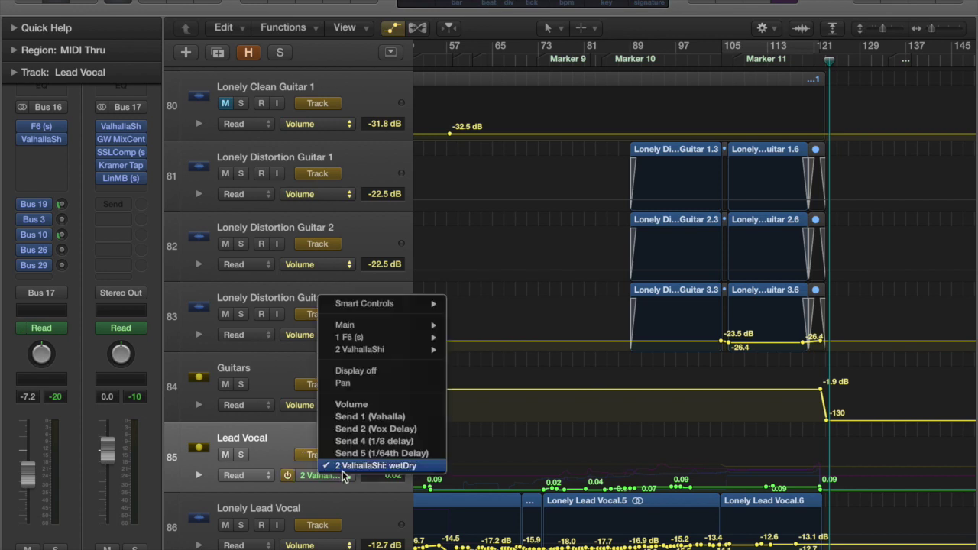
click(353, 456)
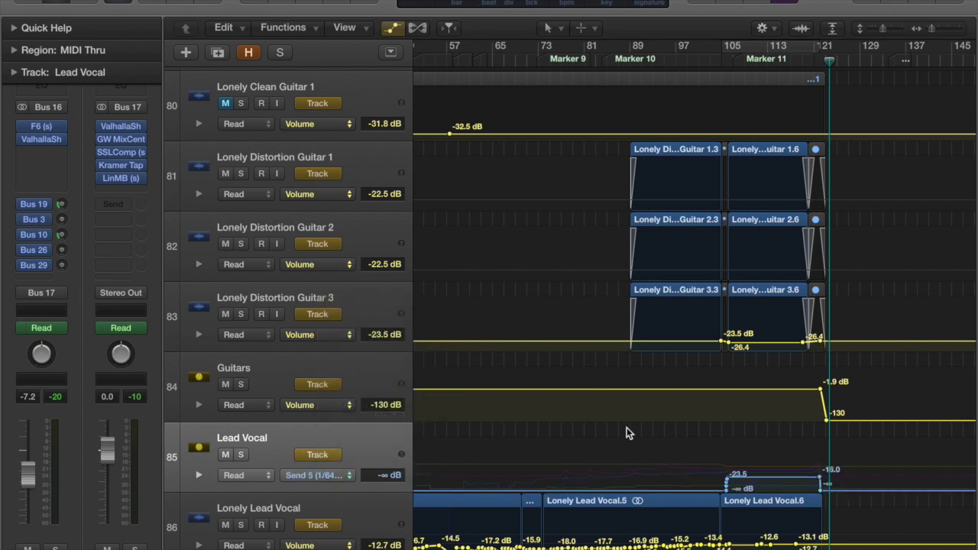
scroll(626, 432, left, 1)
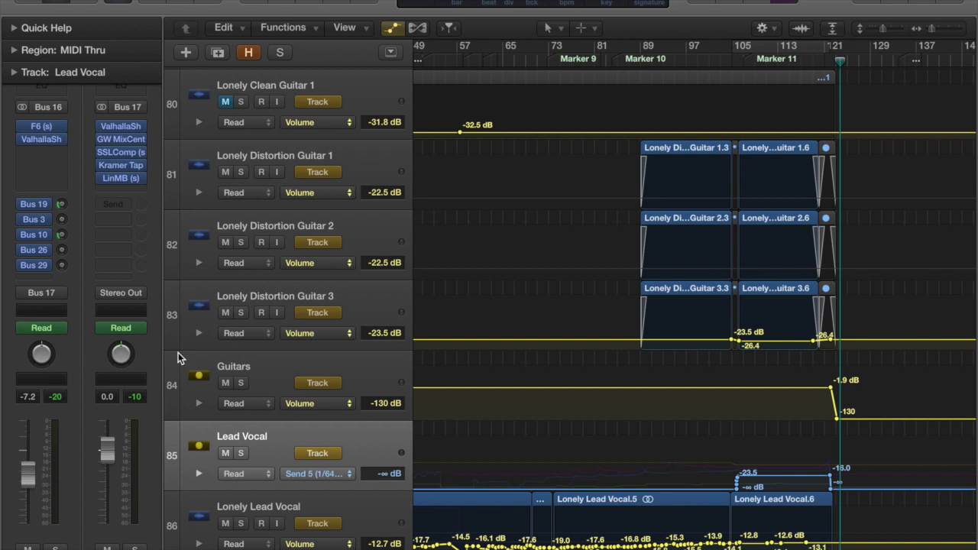
Set the Lead Vocal's automation mode to Touch and record a raised Send 1 (Valhalla) level during playback from about bar 103.
click(255, 474)
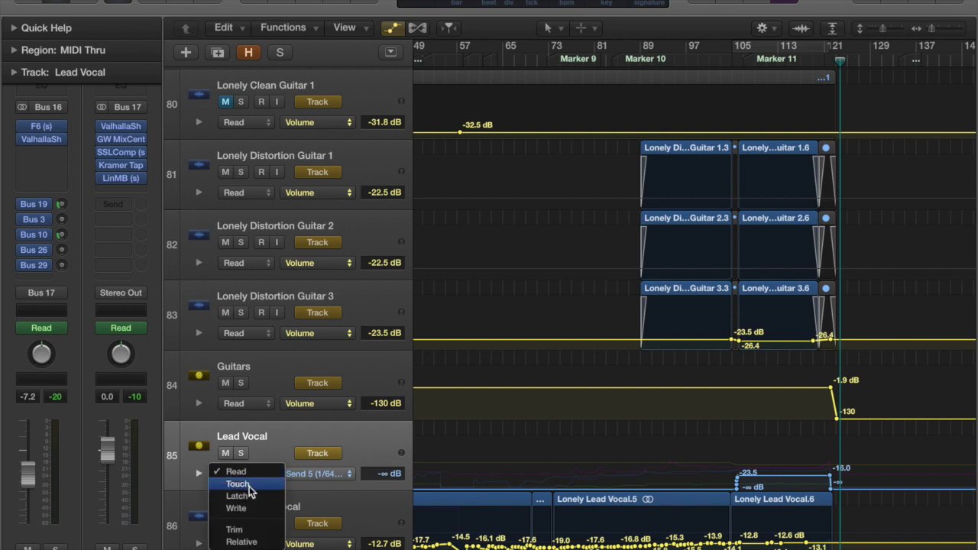
click(237, 484)
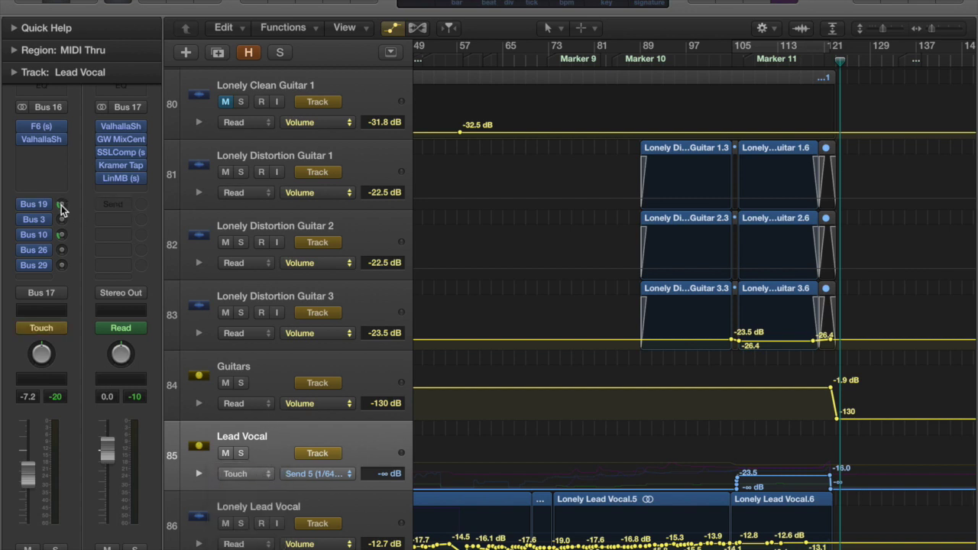
click(739, 62)
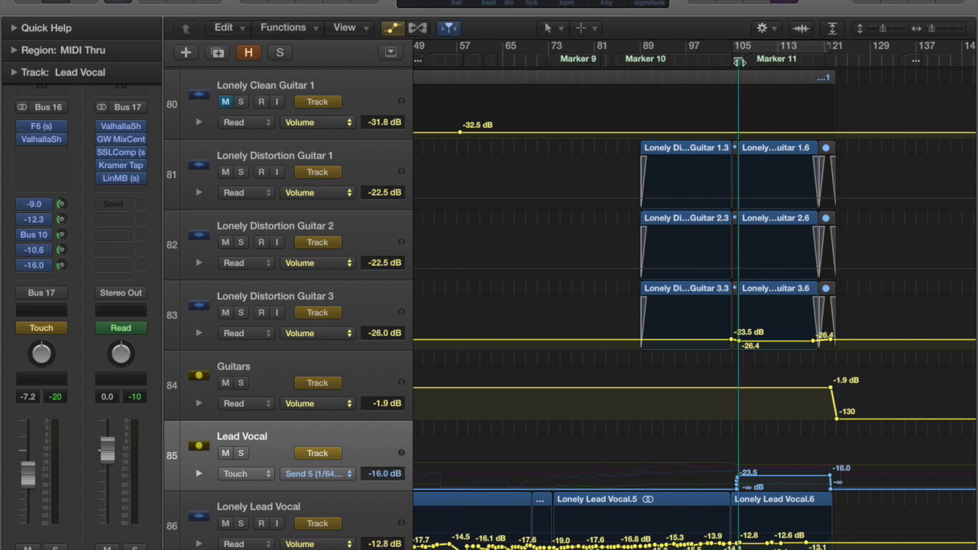
click(732, 61)
key(space)
drag(62, 204, 63, 195)
key(space)
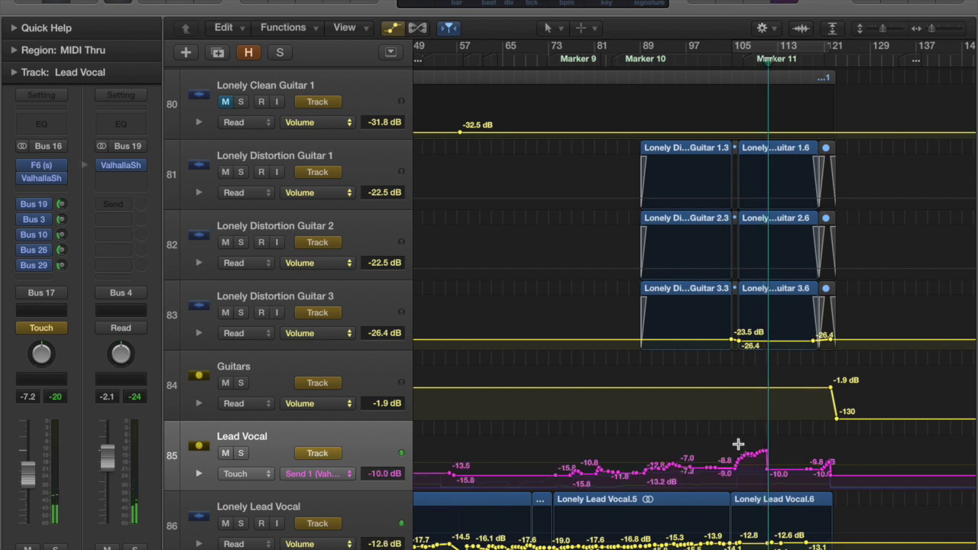
Undo the recorded Send 1 automation and return the Lead Vocal's automation mode to Read.
key(super+z)
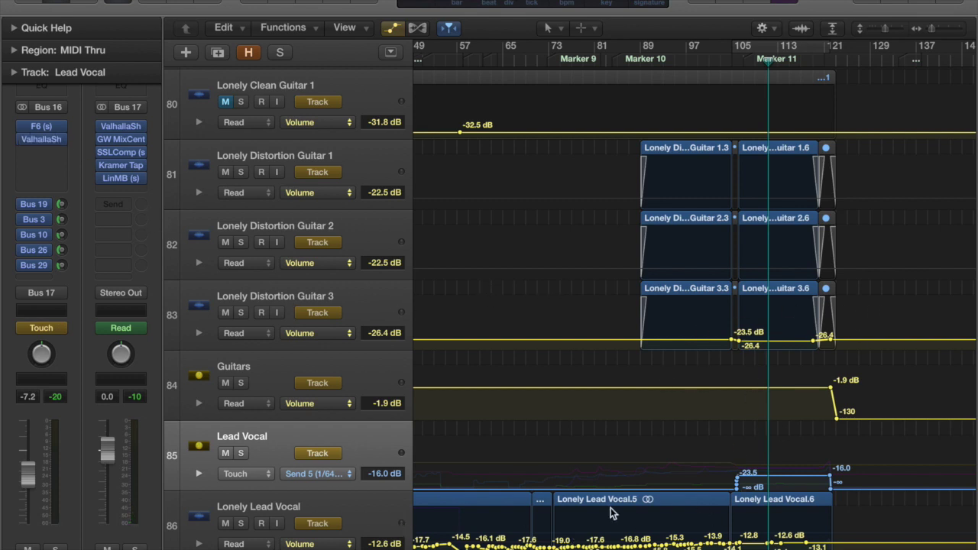
scroll(578, 404, left, 3)
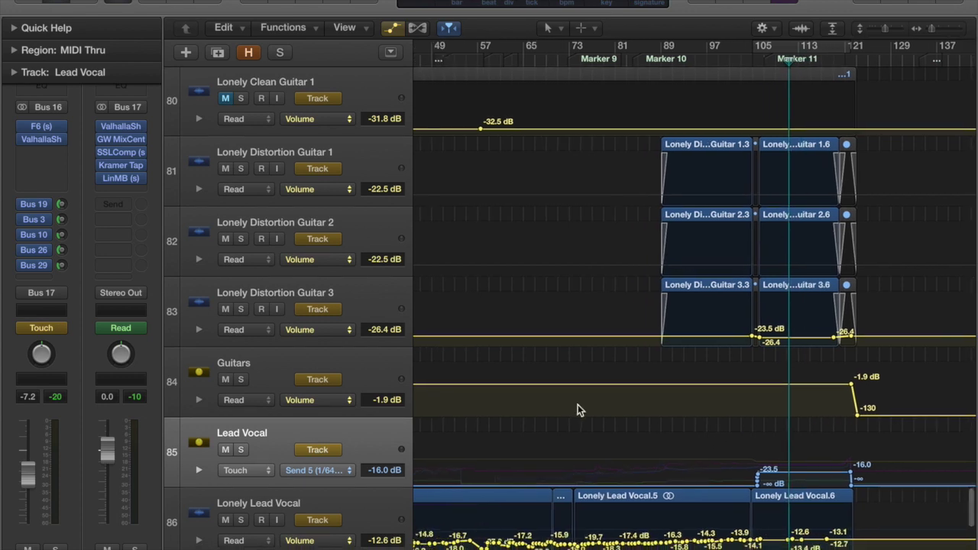
click(56, 335)
click(57, 310)
Display the Lonely Lead Vocal track's Send 5 (Gtr Amp) automation and place the playhead where the send starts rising.
click(364, 493)
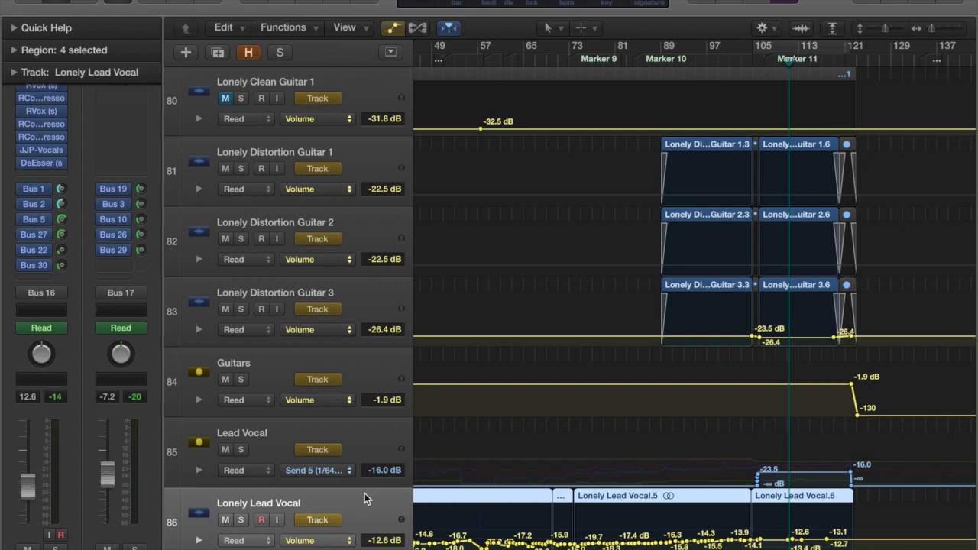
click(345, 535)
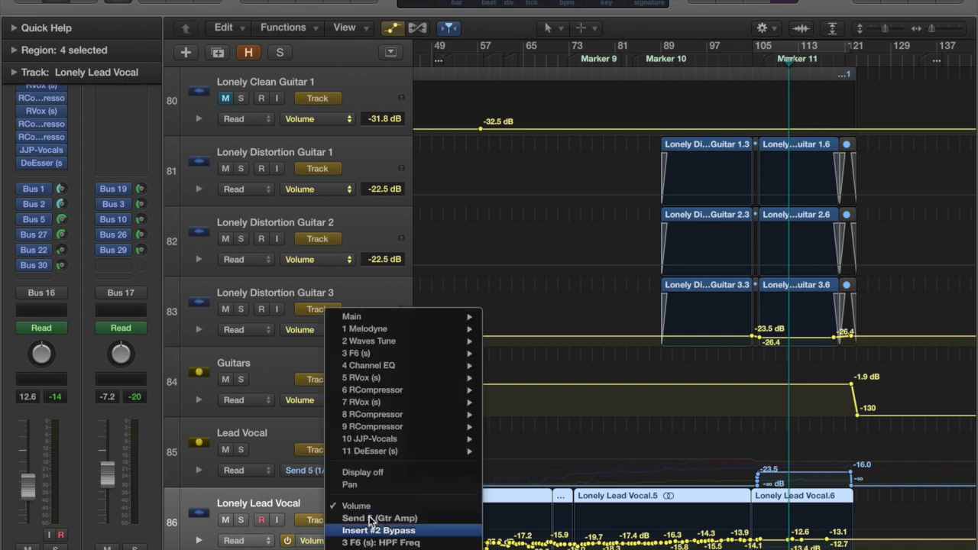
click(373, 523)
scroll(744, 390, down, 5)
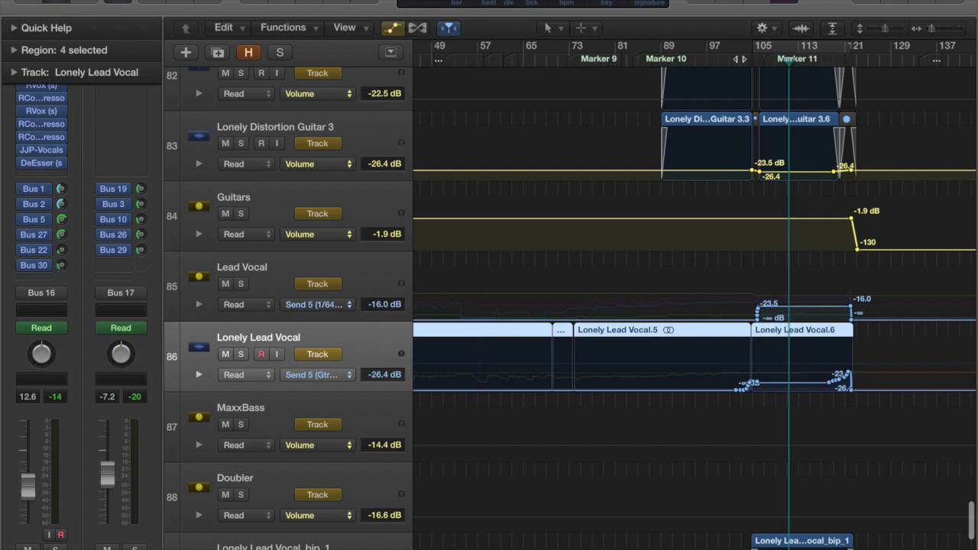
click(736, 59)
Display the Lonely Lead Vocal's Insert #2 Bypass automation and examine it across the earlier regions.
click(315, 376)
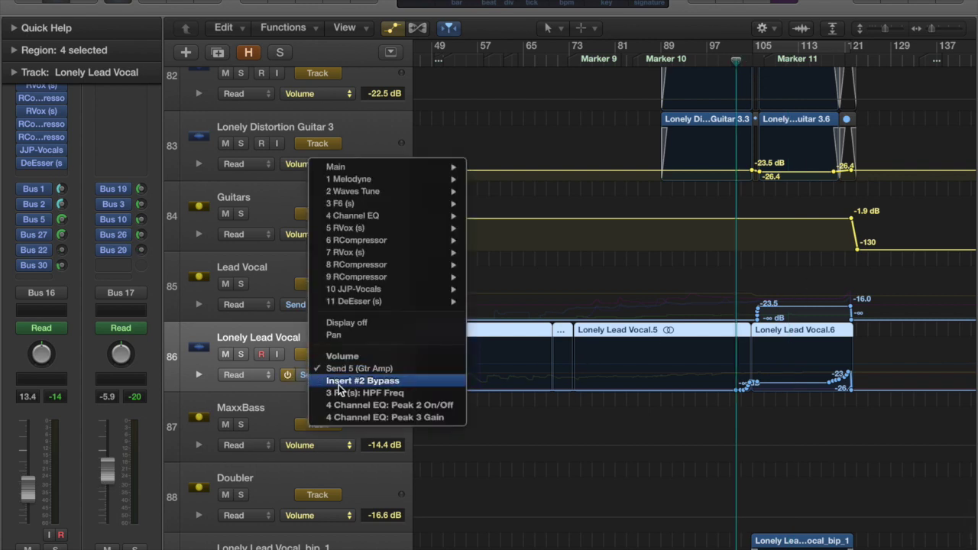
click(388, 387)
scroll(634, 382, left, 10)
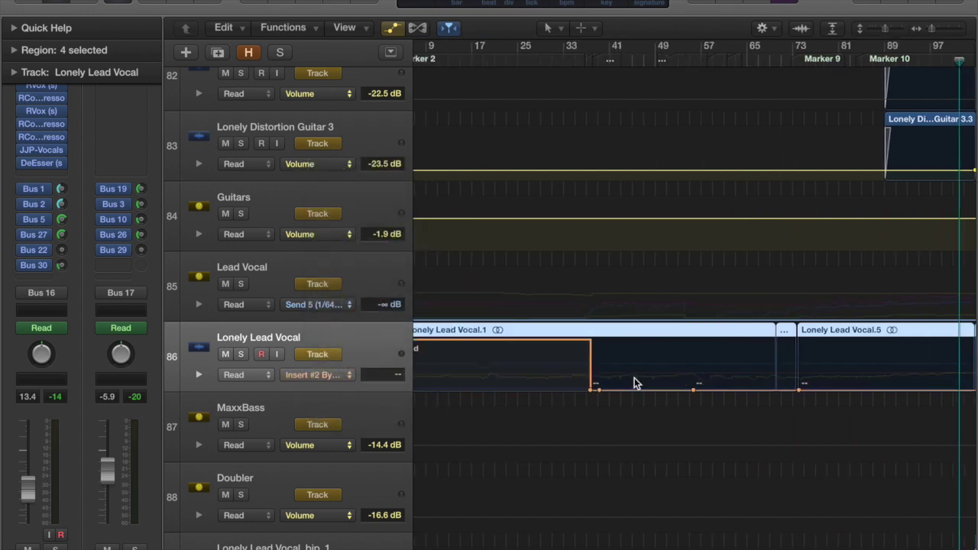
Hide the track automation and look over the full arrangement down to the vocal tracks at the end of the list.
scroll(631, 374, right, 5)
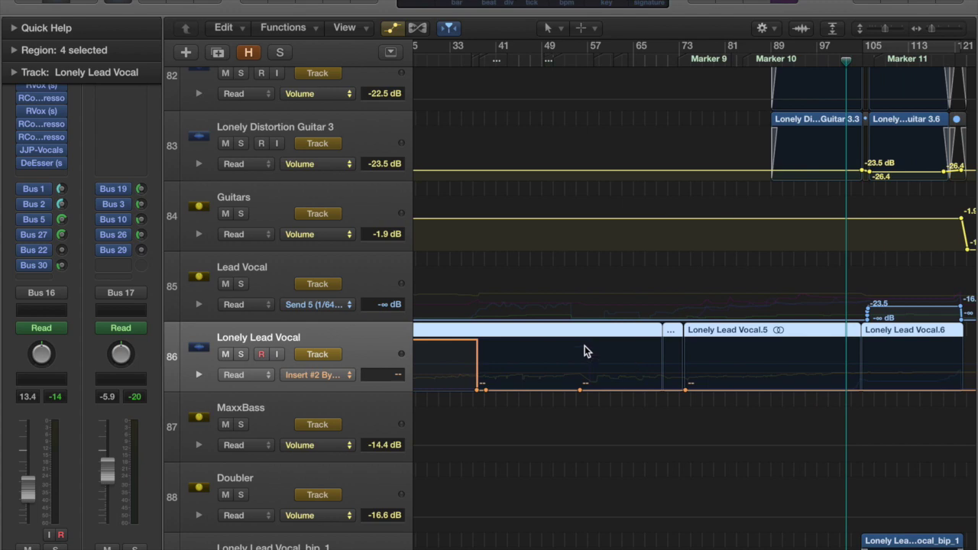
drag(934, 29, 860, 43)
key(a)
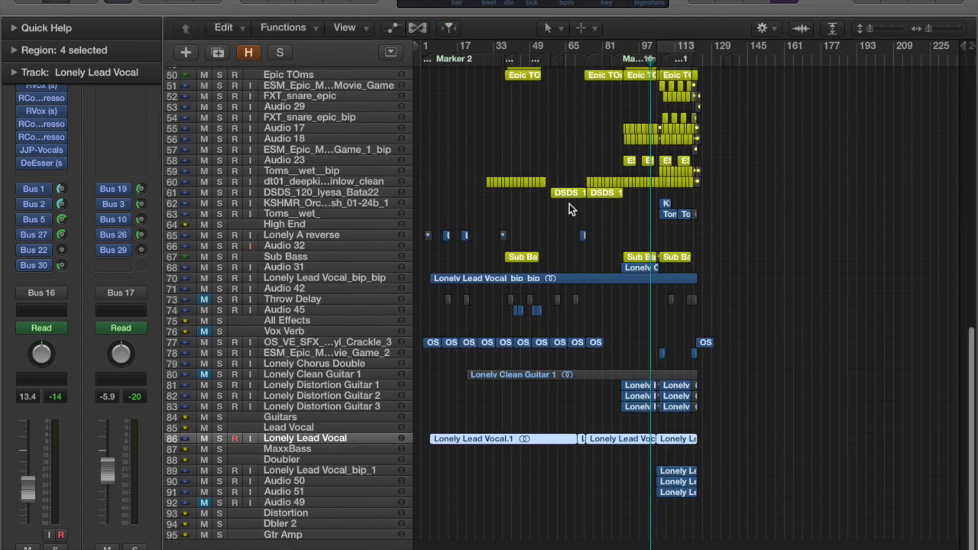
scroll(570, 203, up, 5)
scroll(535, 212, up, 6)
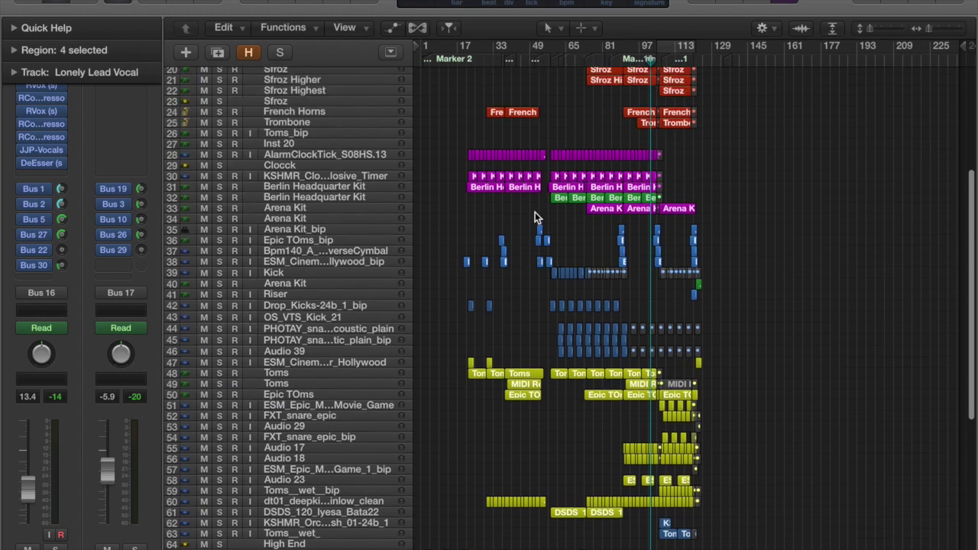
scroll(535, 212, down, 10)
scroll(535, 212, down, 4)
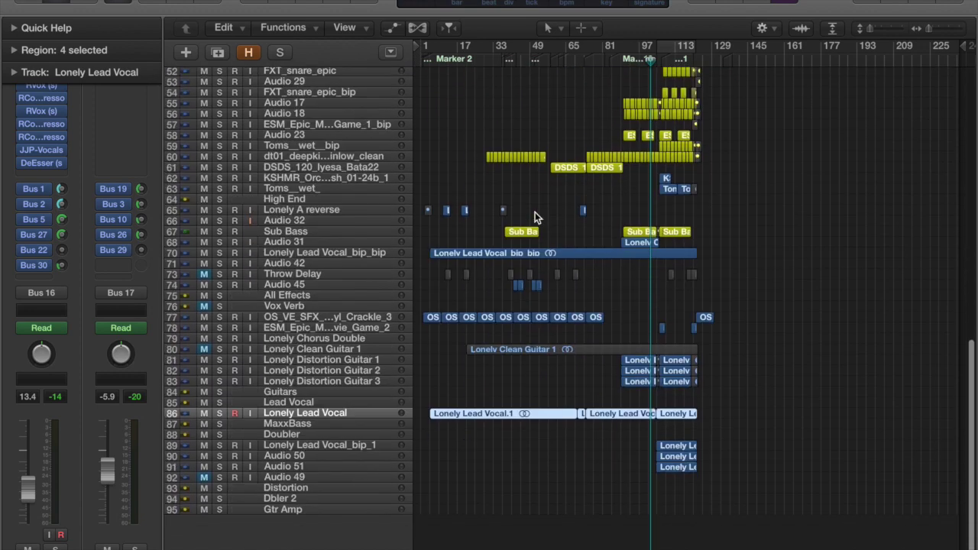
scroll(535, 219, up, 2)
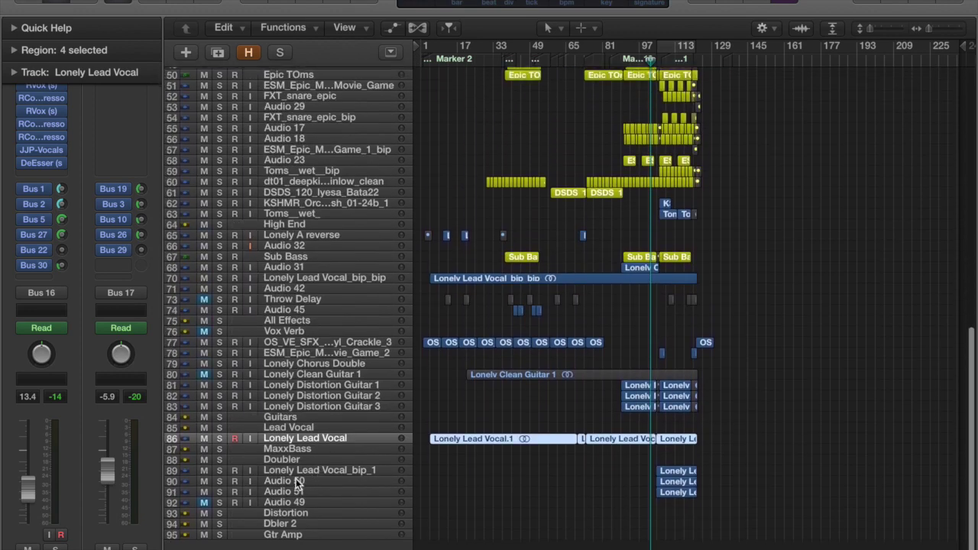
Solo Lonely Lead Vocal_bip_1, Audio 50, Audio 51 and Audio 49, and place the playhead where their regions start, at about bar 104.
click(297, 483)
drag(220, 469, 220, 503)
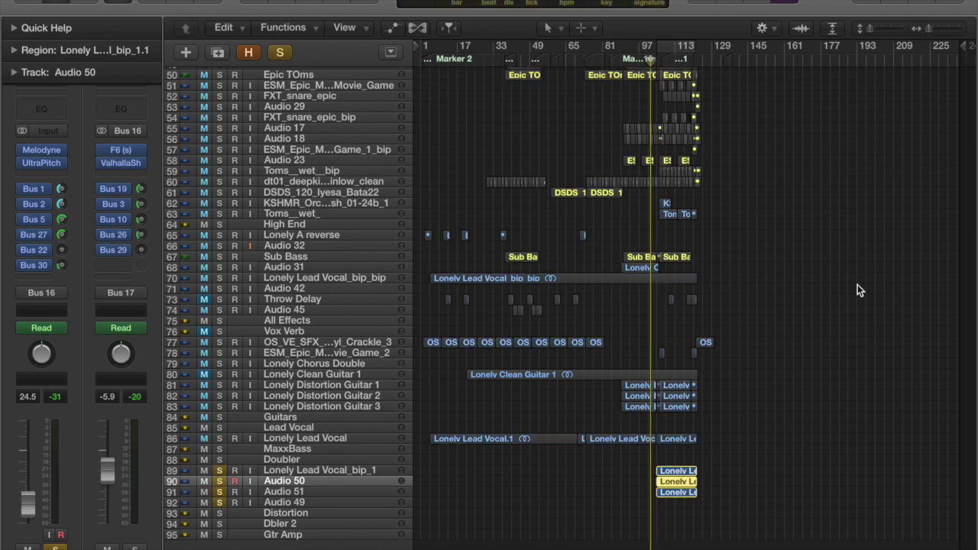
drag(930, 29, 942, 30)
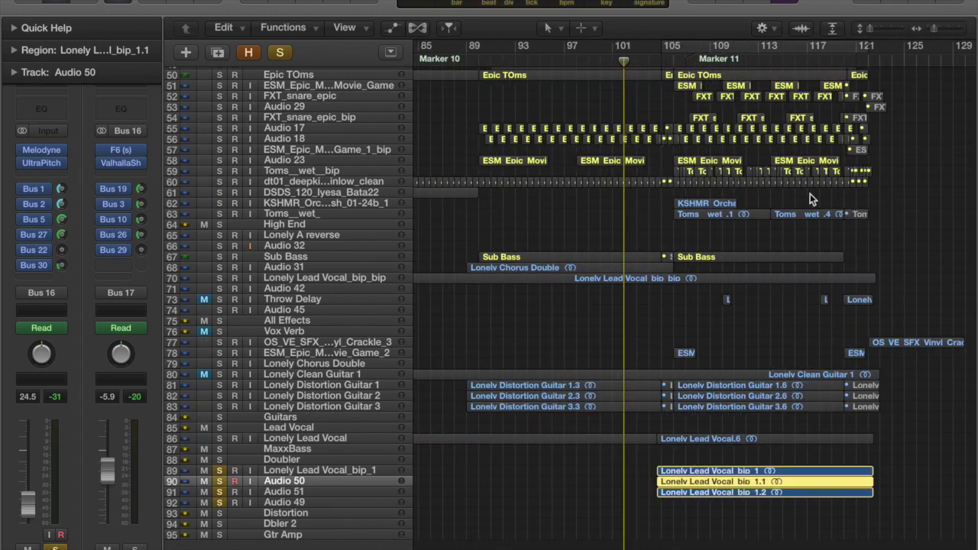
scroll(810, 194, right, 1)
click(637, 61)
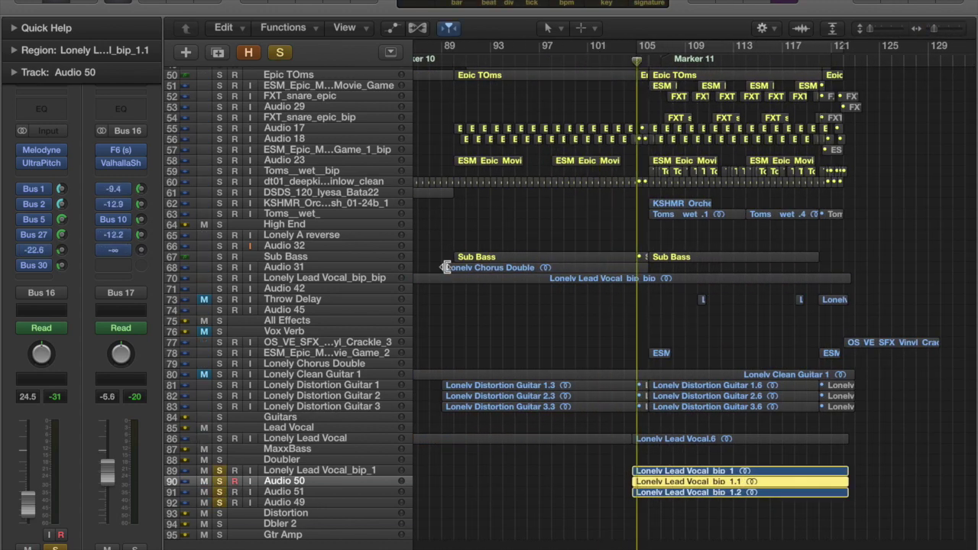
Open Melodyne on the Lonely Lead Vocal_bip_1 track, dismiss its First Steps videos window and close the plug-in.
click(290, 471)
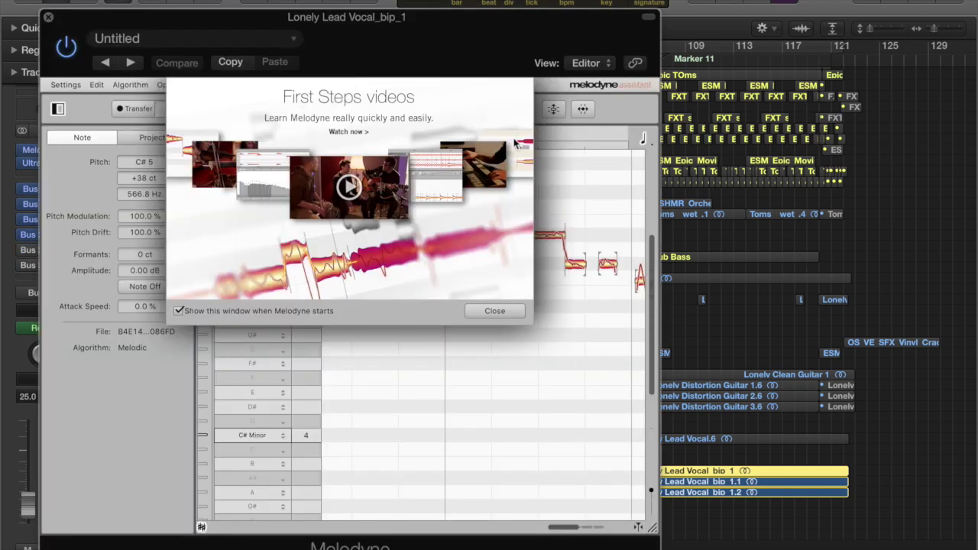
click(494, 311)
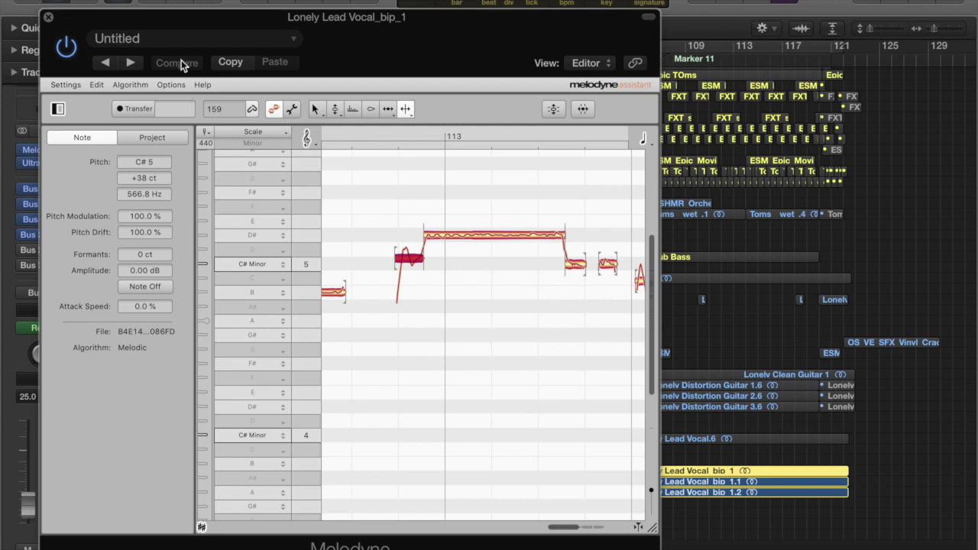
click(48, 16)
Take Audio 50 and Audio 51 out of solo and reselect the Lonely Lead Vocal_bip_1 track.
key(Down)
key(Down)
key(Up)
key(Up)
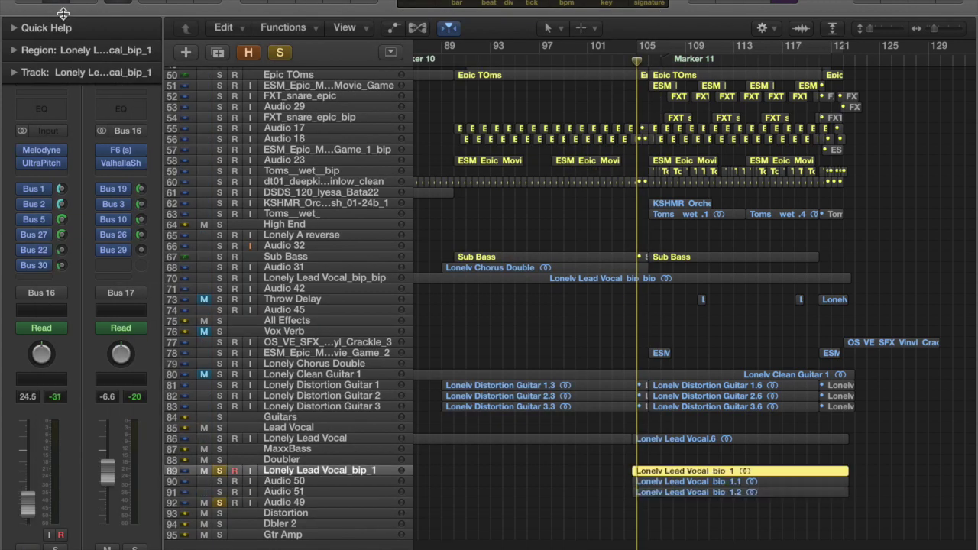
Open UltraPitch on Lonely Lead Vocal_bip_1 and audition the track from about bar 104 while reviewing the six-voice settings.
click(42, 163)
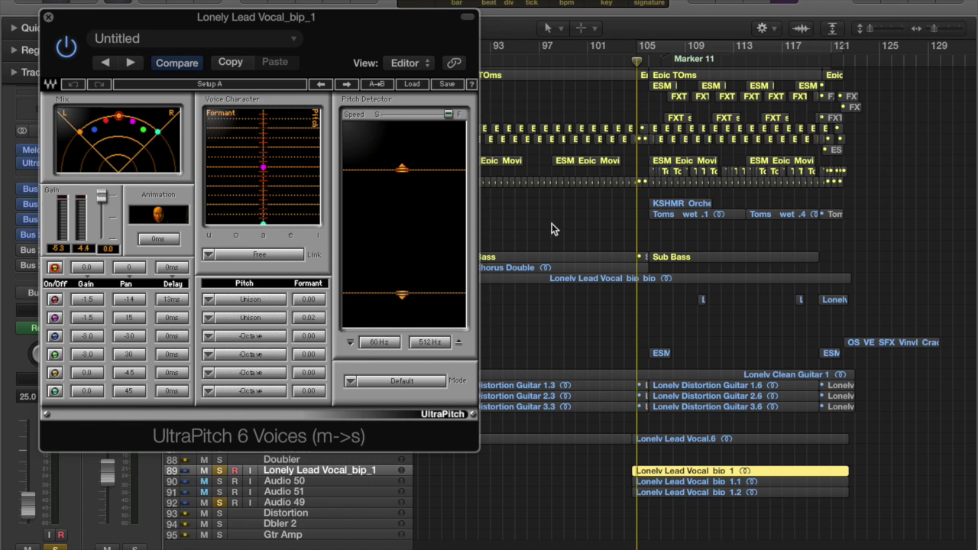
drag(933, 29, 936, 29)
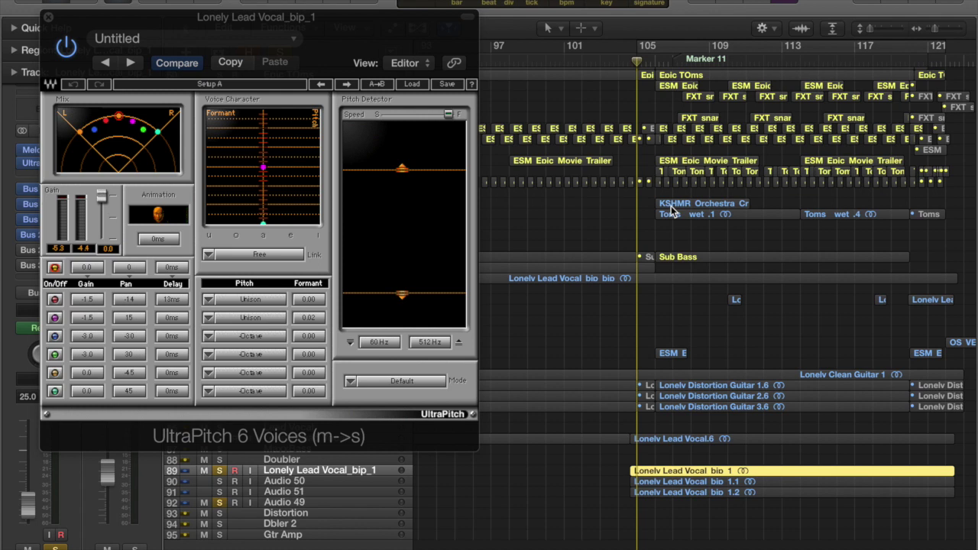
key(space)
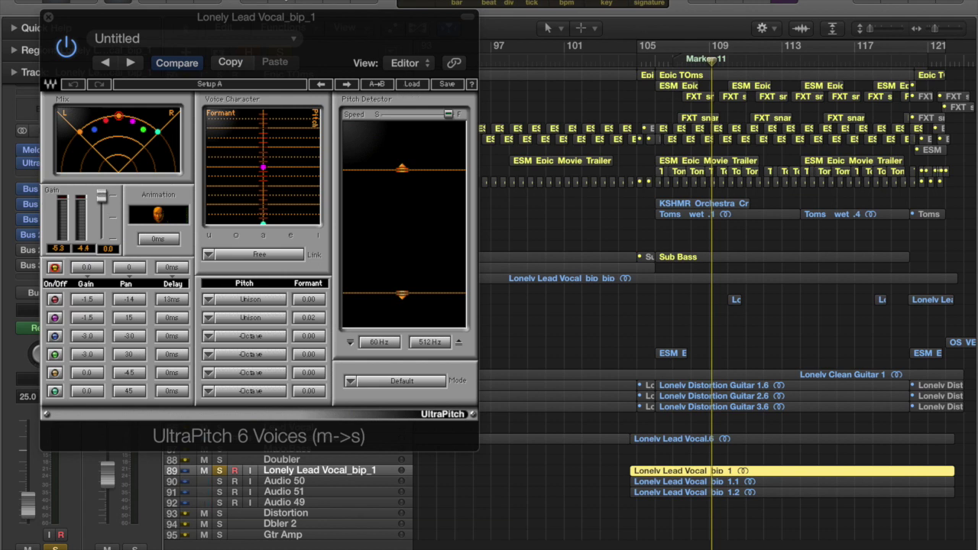
drag(404, 28, 892, 118)
Reopen Melodyne on Lonely Lead Vocal_bip_1, examine the edited notes from about bar 111 to bar 115 and close it.
mouse_move(50, 150)
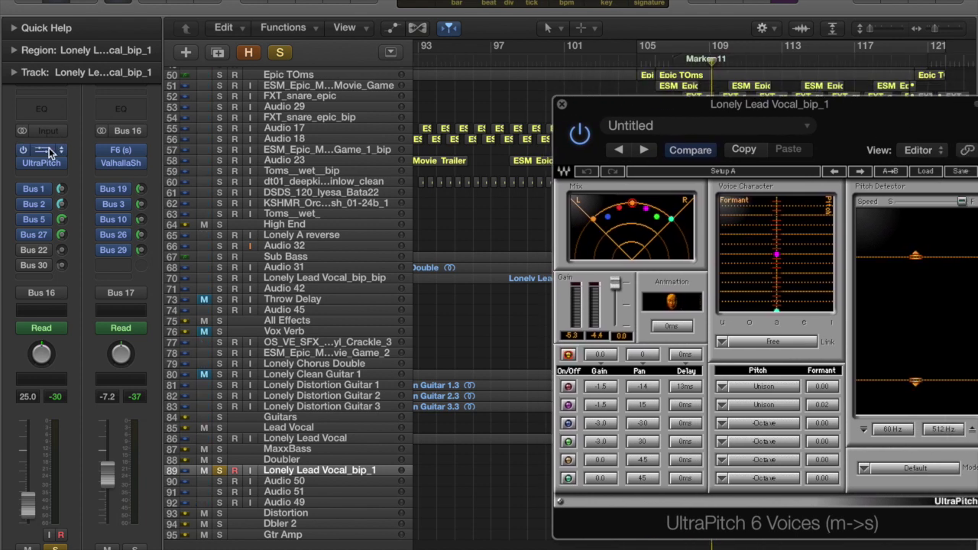
click(45, 152)
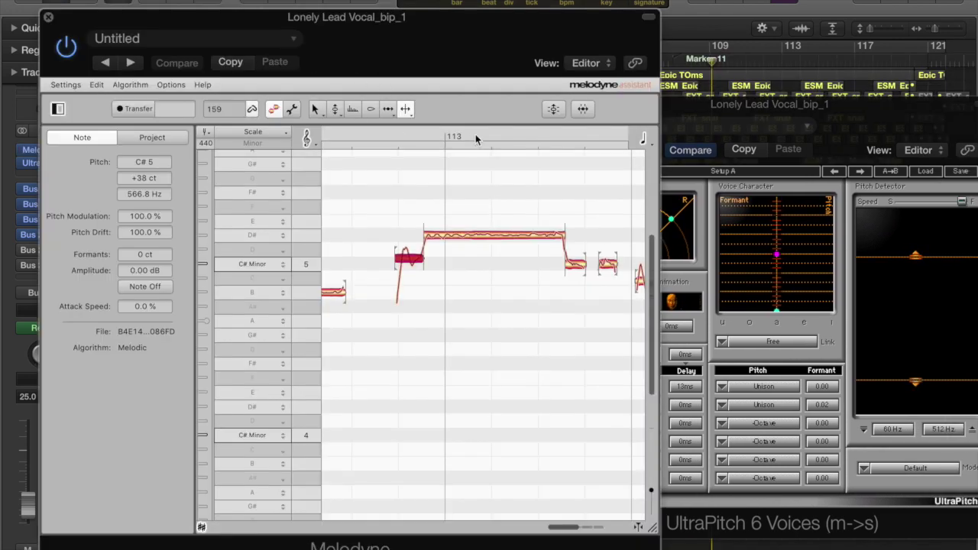
scroll(489, 219, left, 8)
scroll(488, 220, down, 2)
scroll(488, 220, right, 1)
scroll(489, 219, left, 2)
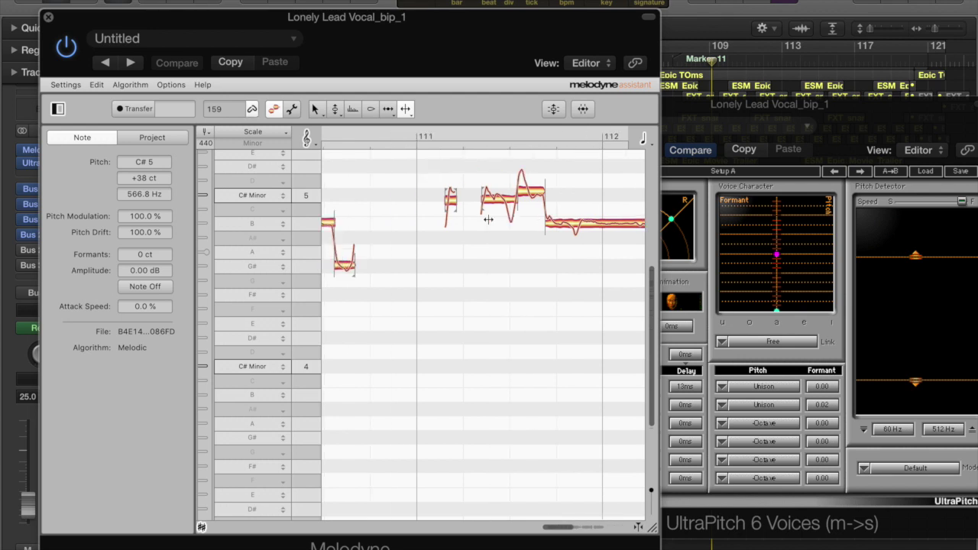
scroll(488, 219, up, 1)
scroll(488, 220, up, 2)
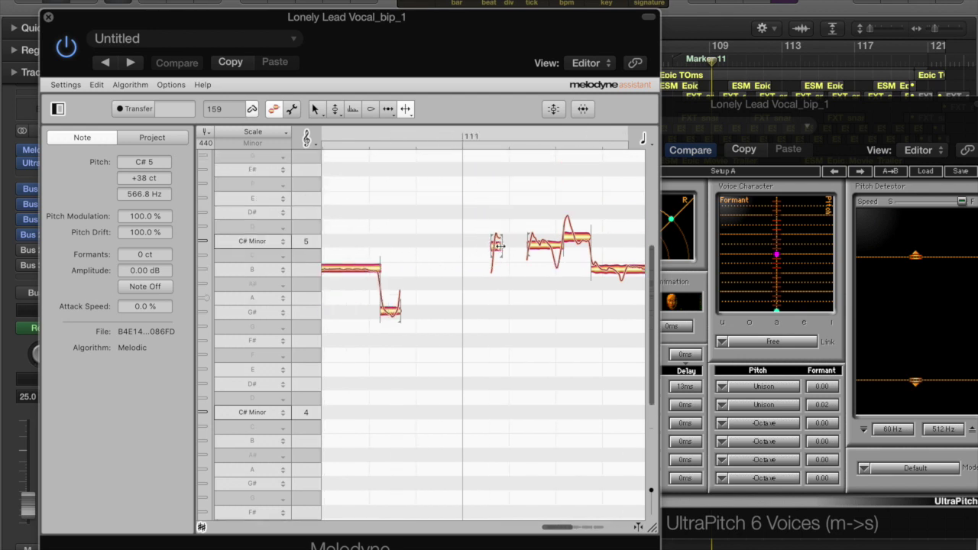
scroll(524, 243, right, 10)
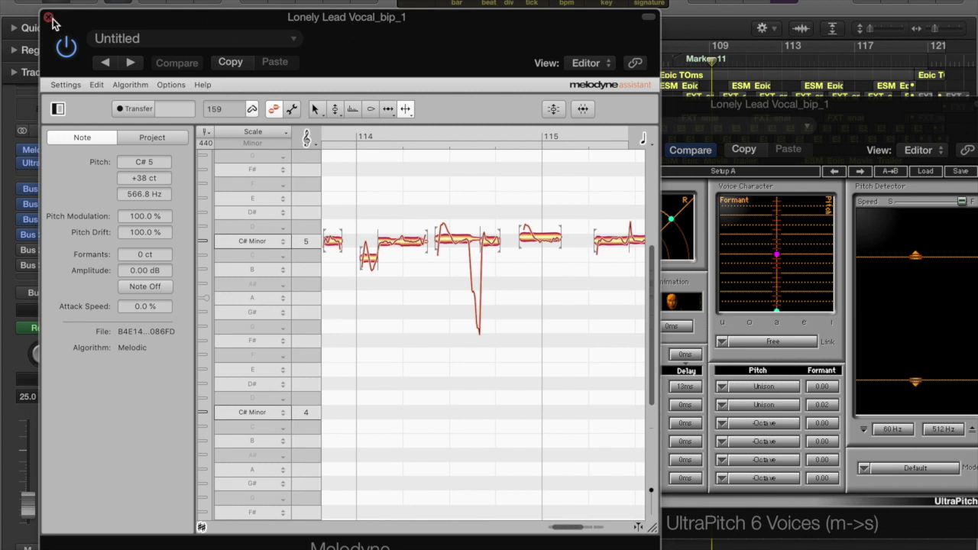
drag(61, 22, 345, 89)
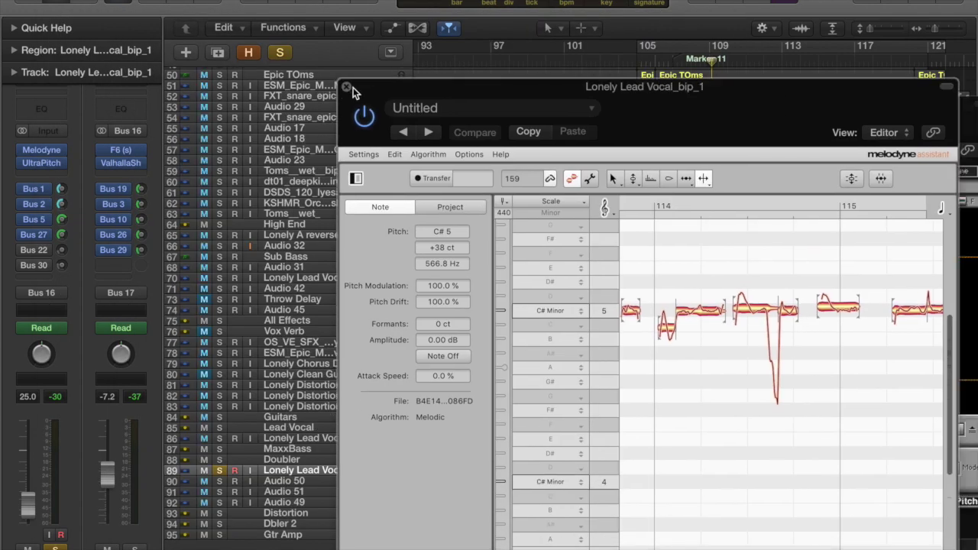
click(345, 88)
Close the UltraPitch window and the browser window, and switch back to Logic Pro X.
click(557, 99)
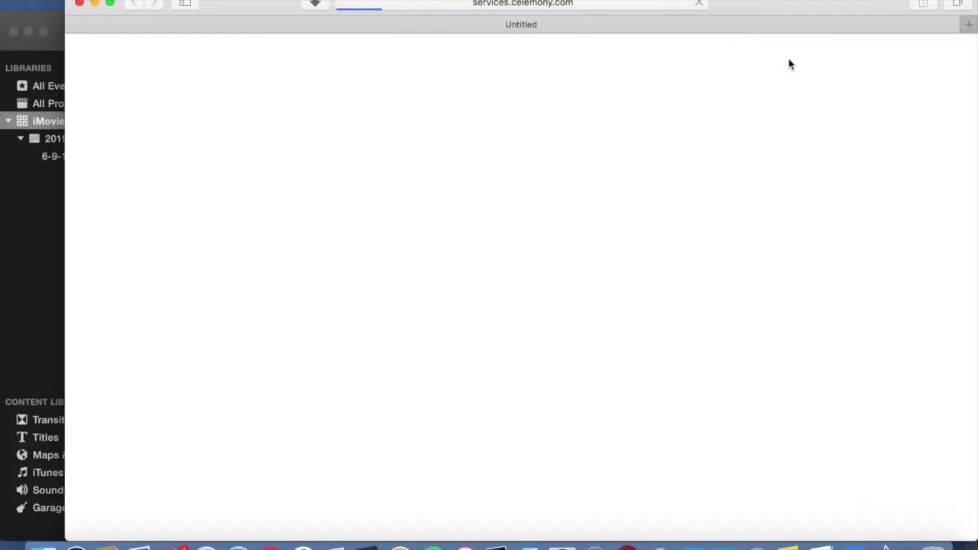
click(78, 4)
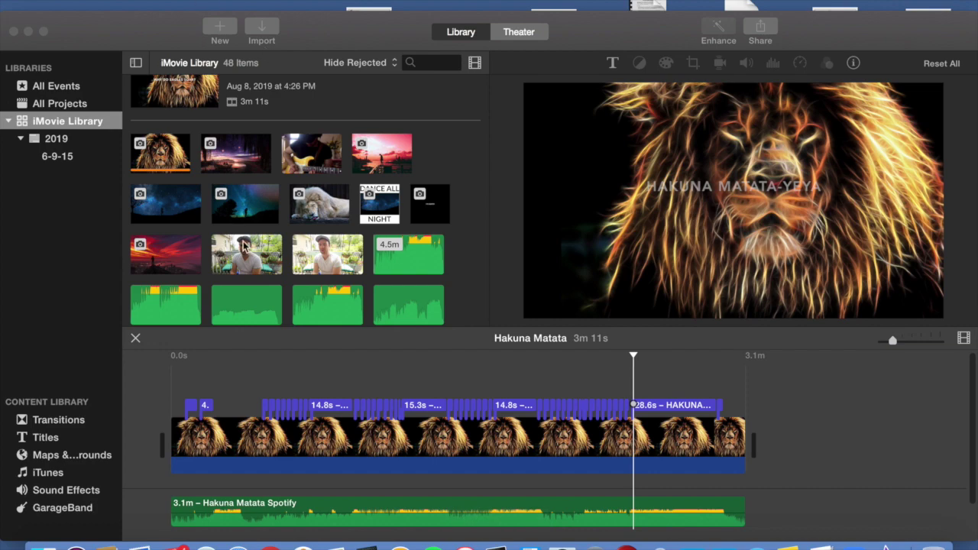
click(500, 545)
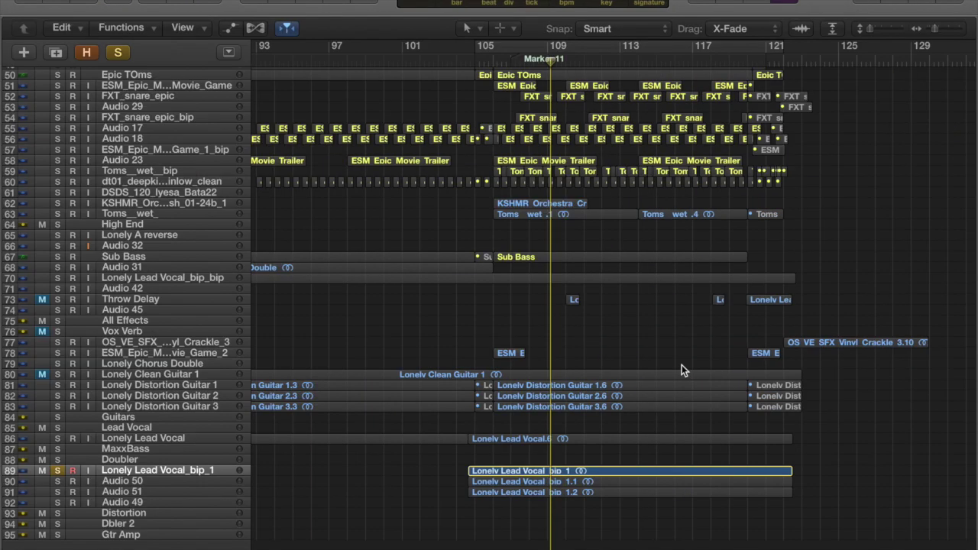
Resume playback of the soloed Lonely Lead Vocal_bip_1 from about bar 109 and show the inspector again.
key(space)
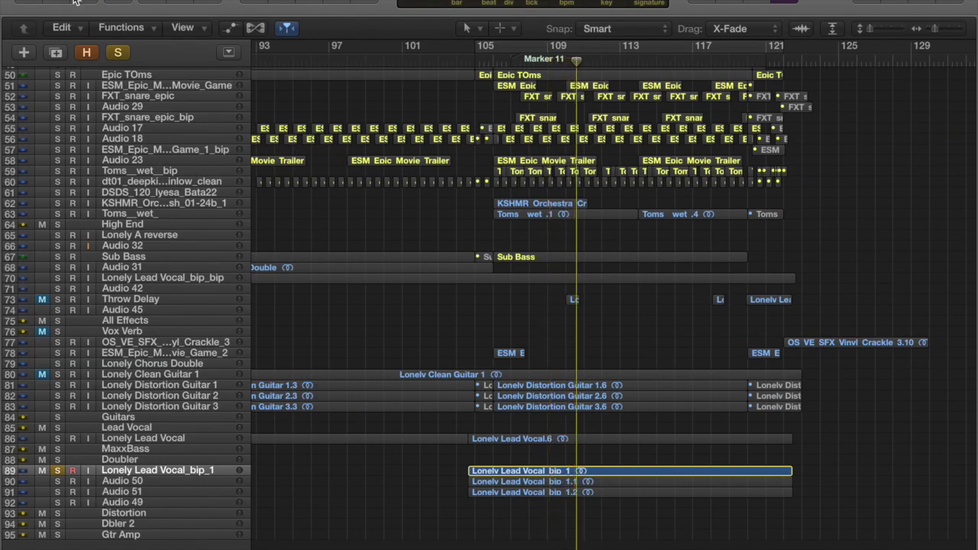
click(284, 27)
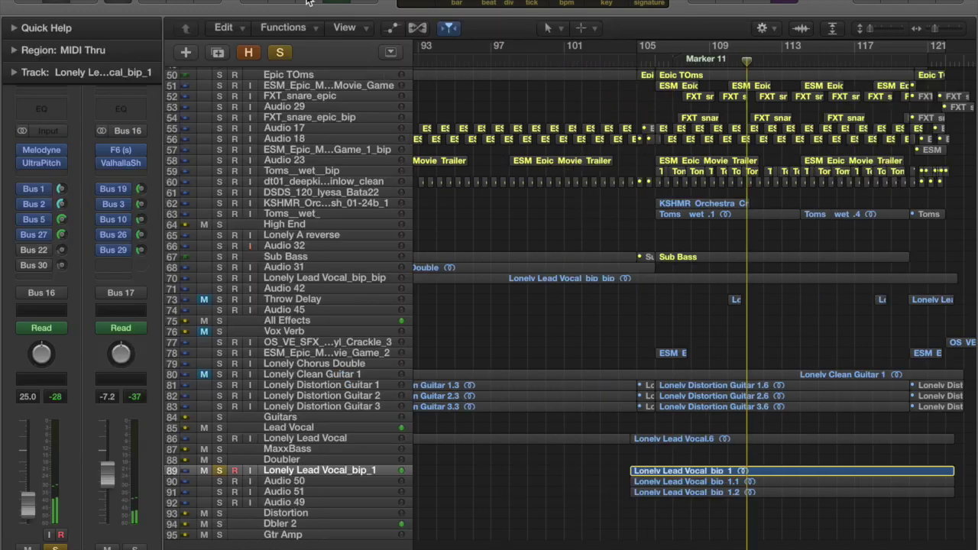
right_click(308, 1)
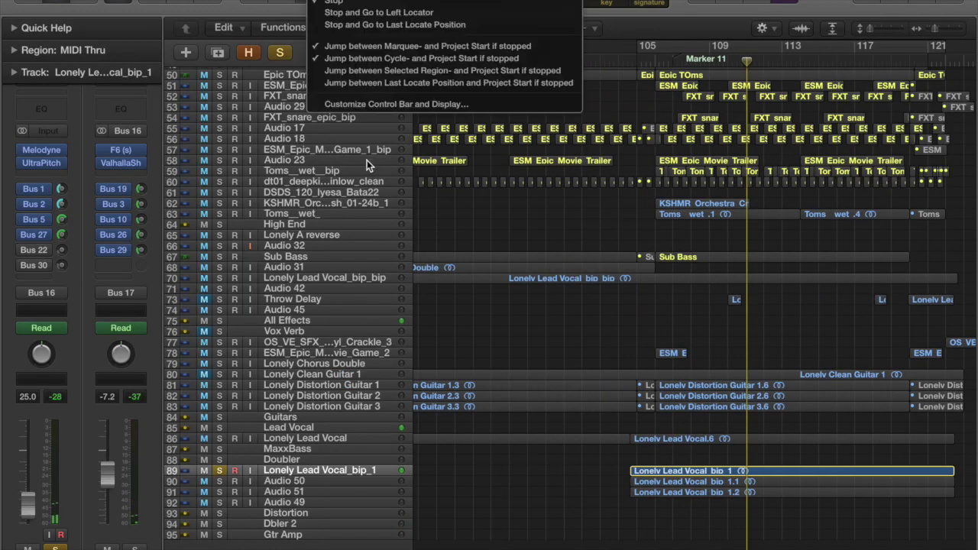
click(588, 203)
Review the return channels of Lonely Lead Vocal_bip_1's Bus 1, Bus 2, Bus 5 and Bus 27 sends in turn.
click(43, 190)
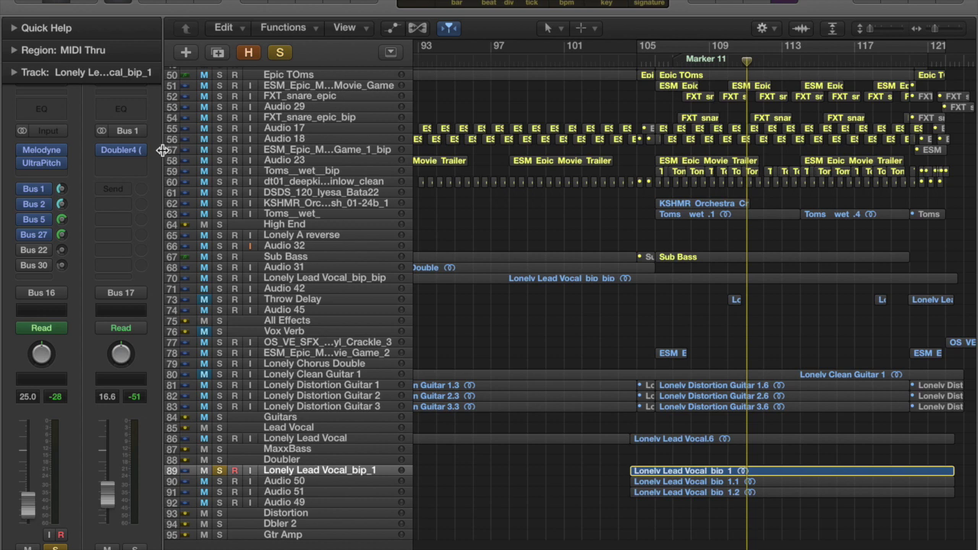
click(40, 204)
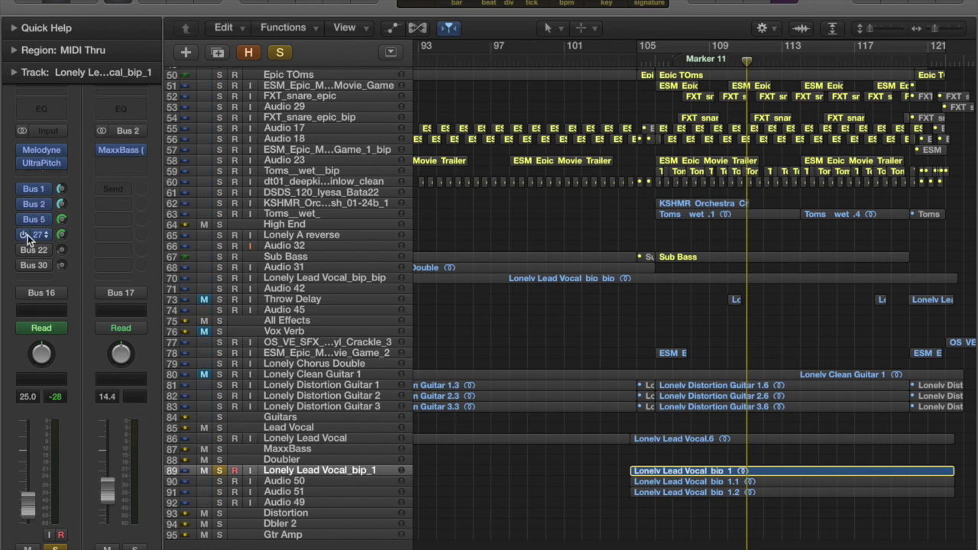
click(33, 220)
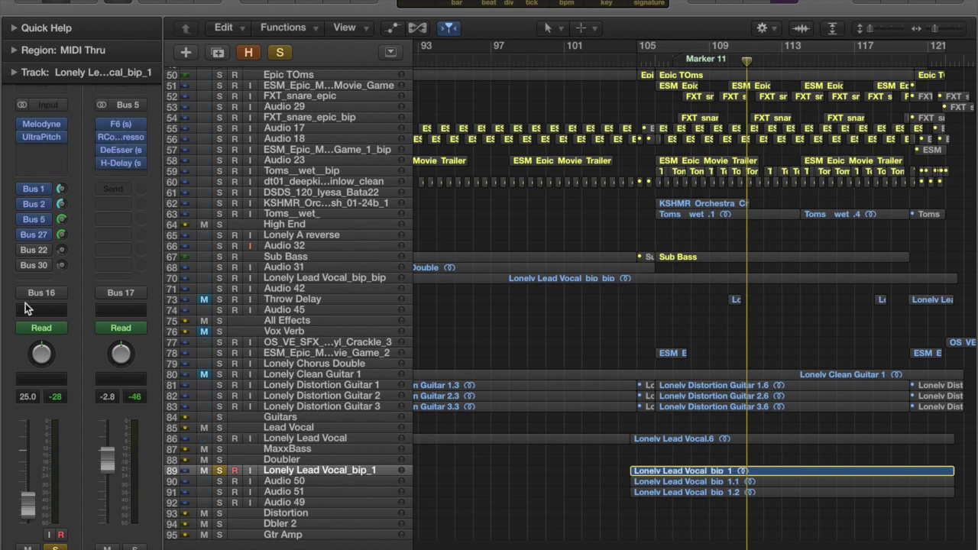
click(36, 237)
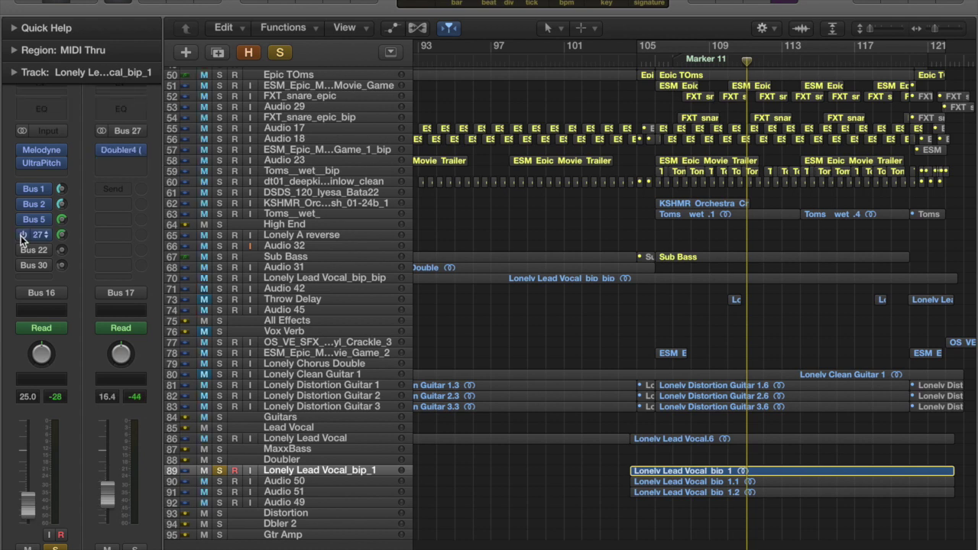
Select and solo Audio 50 instead of Lonely Lead Vocal_bip_1 and play it from about bar 105.
key(Down)
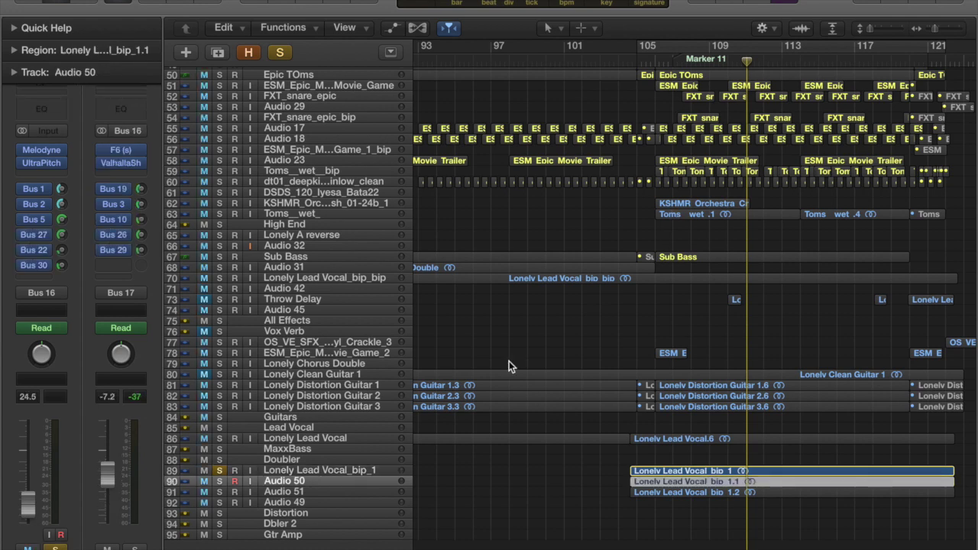
click(643, 64)
key(space)
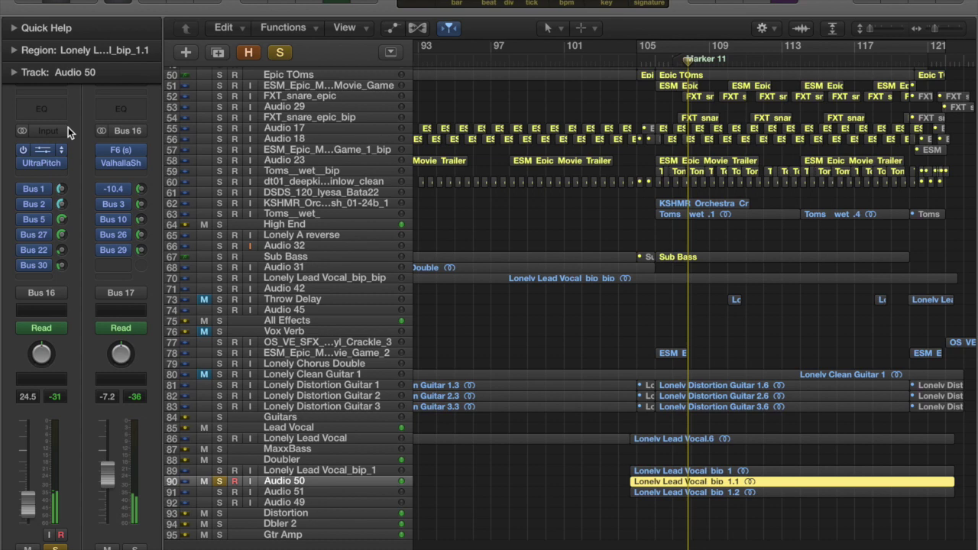
Check Melodyne on Audio 50 and review the return channels of its Bus 22 and Bus 30 sends during playback.
click(42, 151)
click(47, 17)
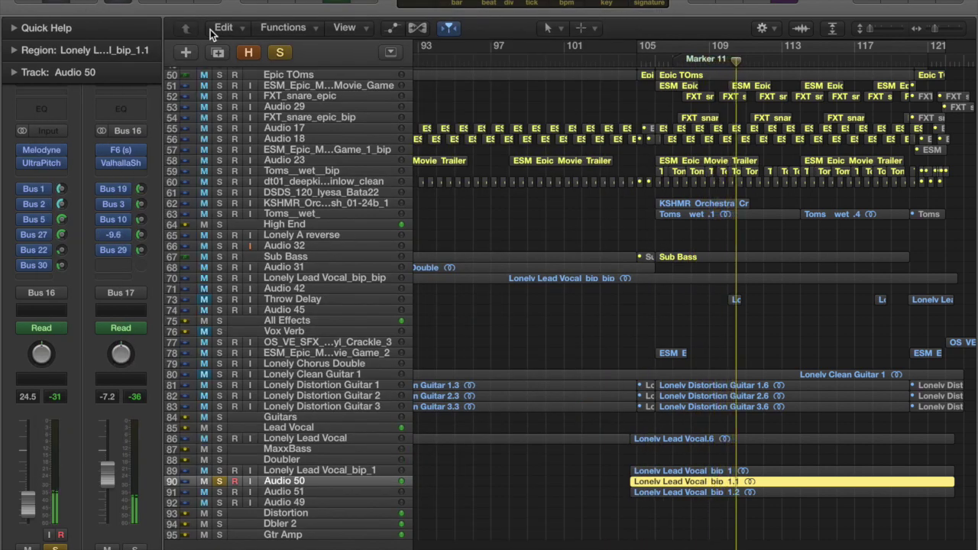
click(34, 250)
click(34, 263)
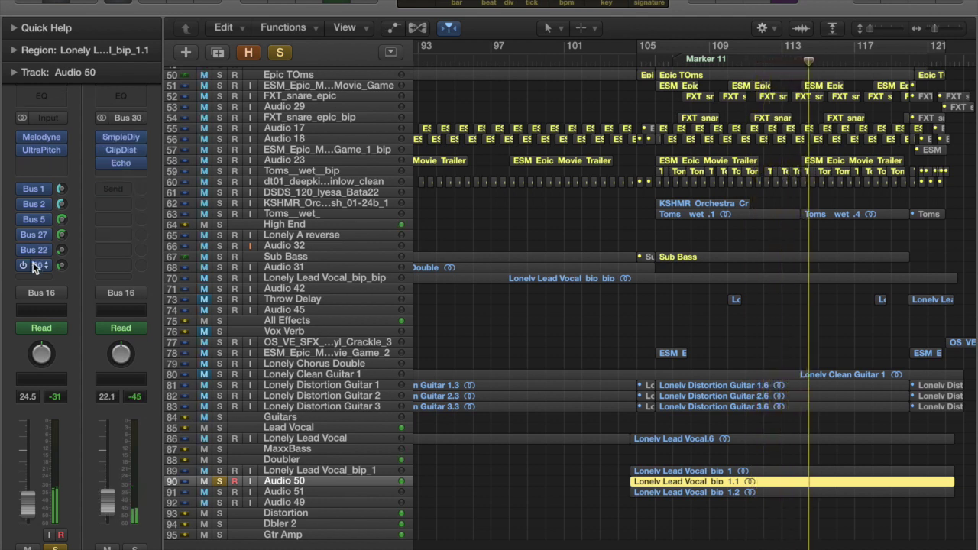
Select and solo Audio 51 instead of Audio 50 and check its UltraPitch settings during playback.
key(Down)
key(s)
key(Up)
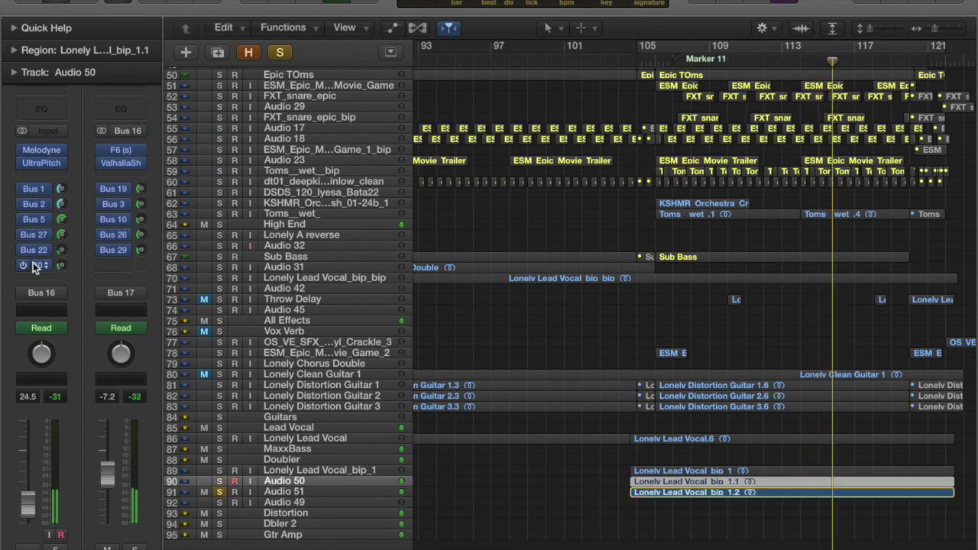
key(Down)
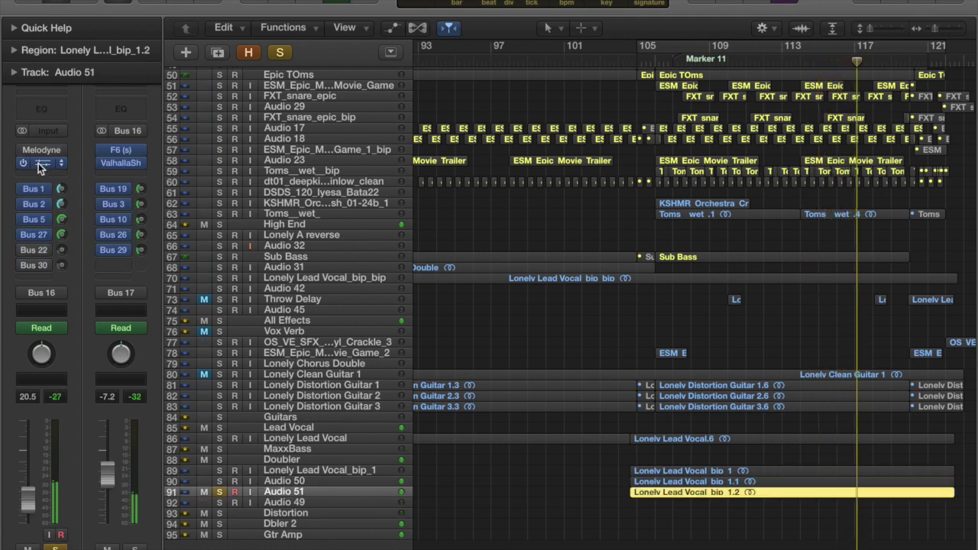
click(38, 163)
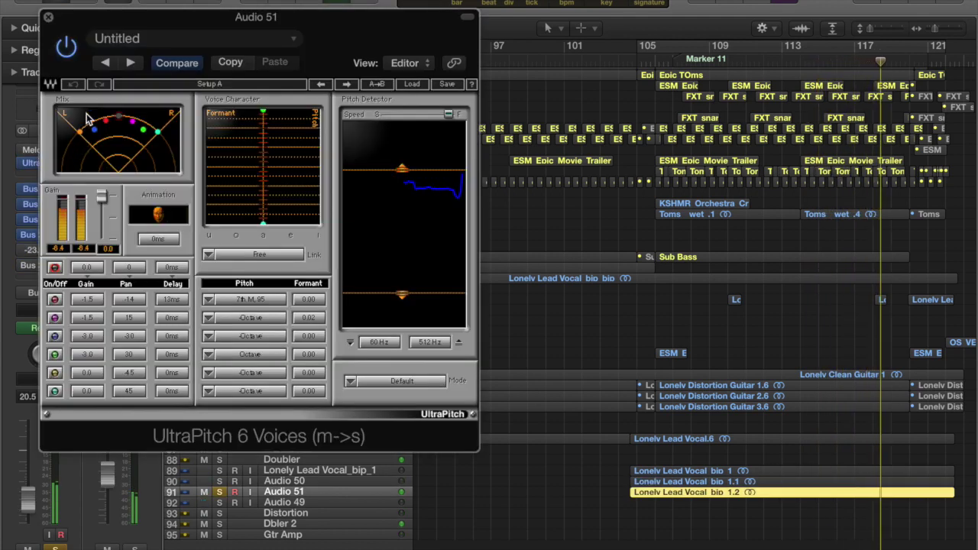
click(48, 17)
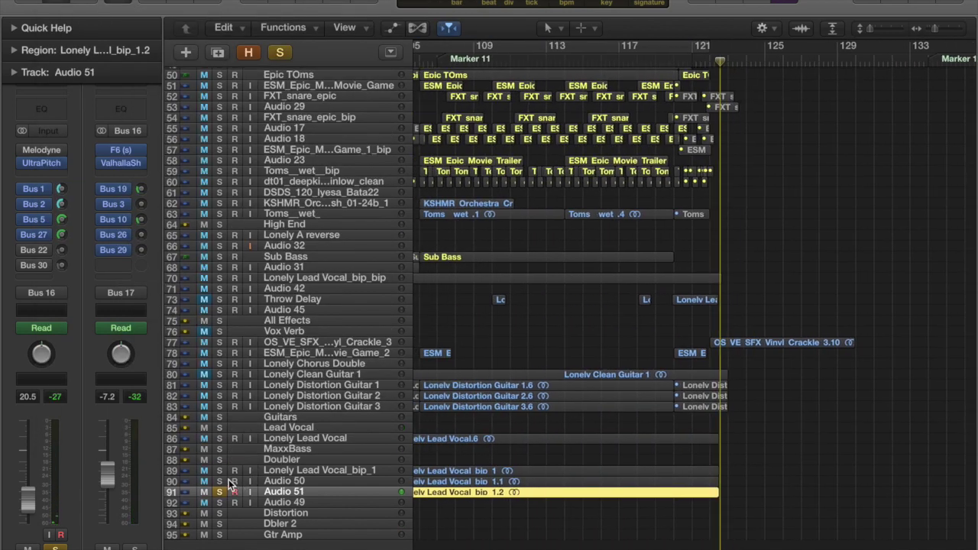
Solo Audio 50, Lonely Lead Vocal_bip_1 and Lonely Lead Vocal along with Audio 51 and play them from about bar 105.
drag(218, 480, 219, 471)
scroll(546, 459, left, 3)
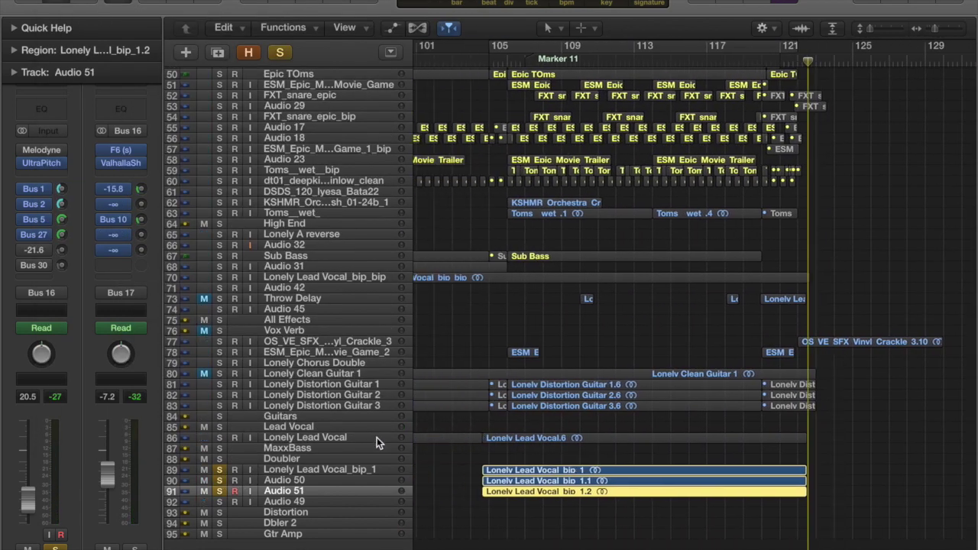
shift+click(377, 437)
click(501, 49)
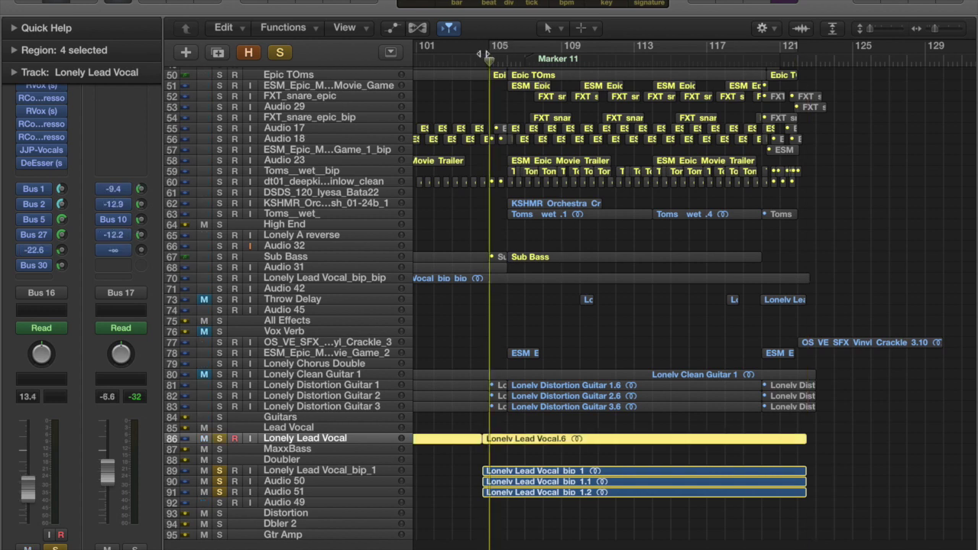
key(space)
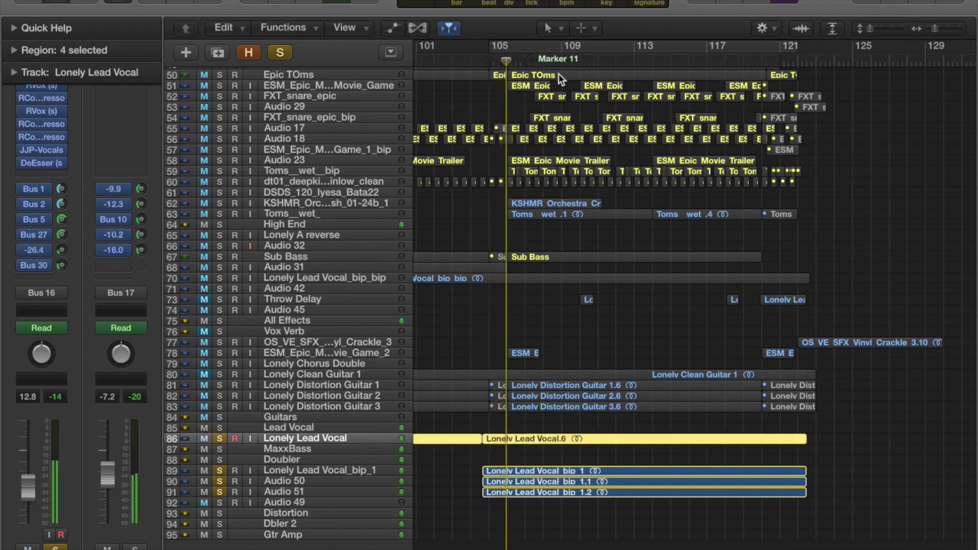
Review the channel strips of Audio 31, Lonely Clean Guitar 1 and Lonely Distortion Guitar 1, 2 and 3 in turn.
drag(933, 30, 920, 32)
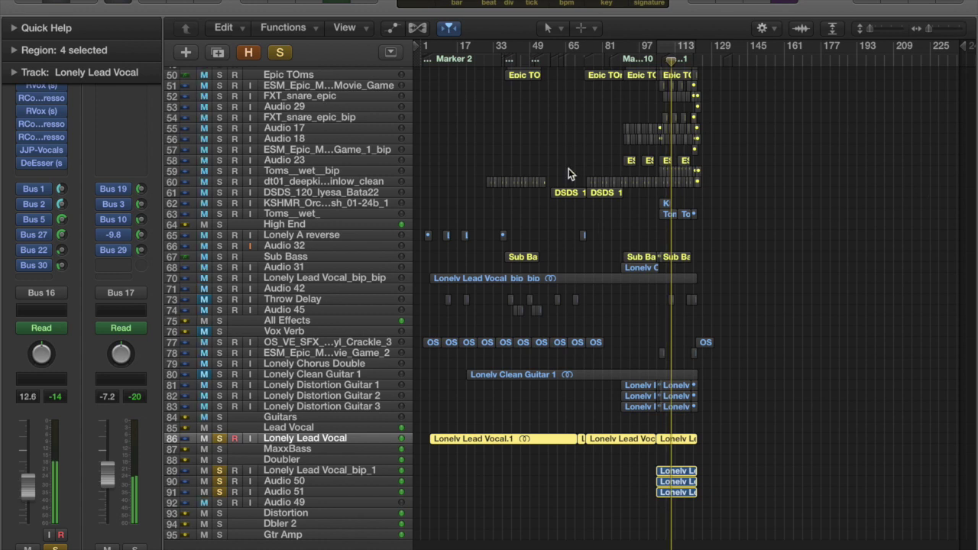
click(325, 267)
click(333, 376)
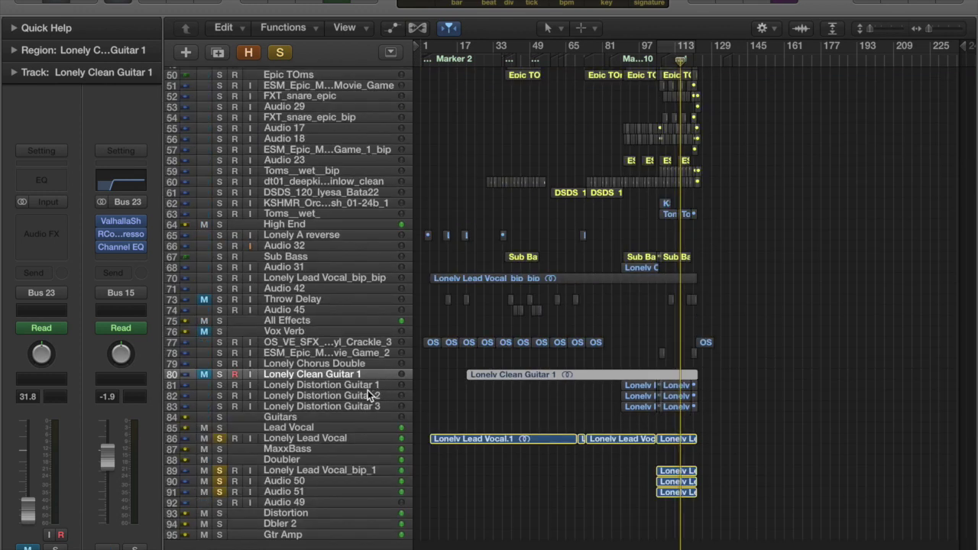
click(370, 386)
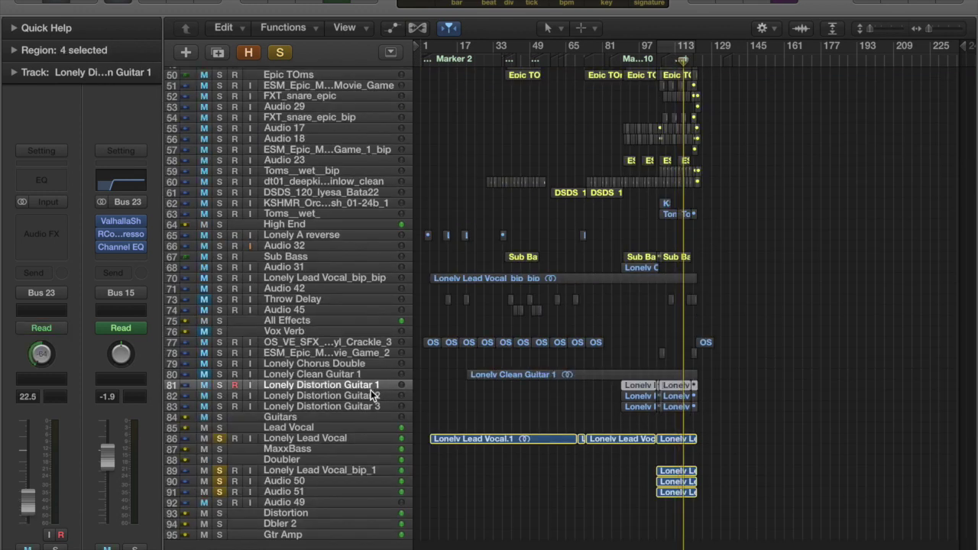
click(372, 396)
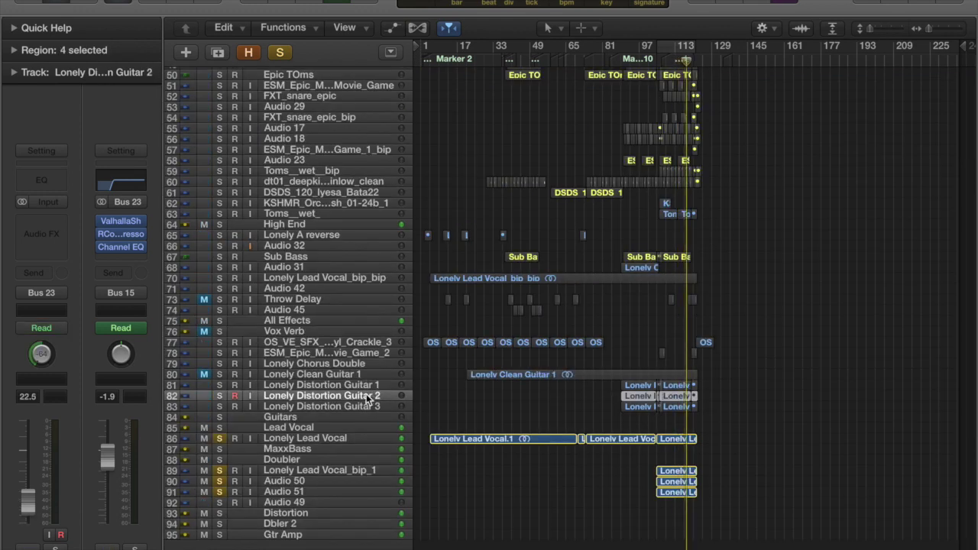
click(354, 405)
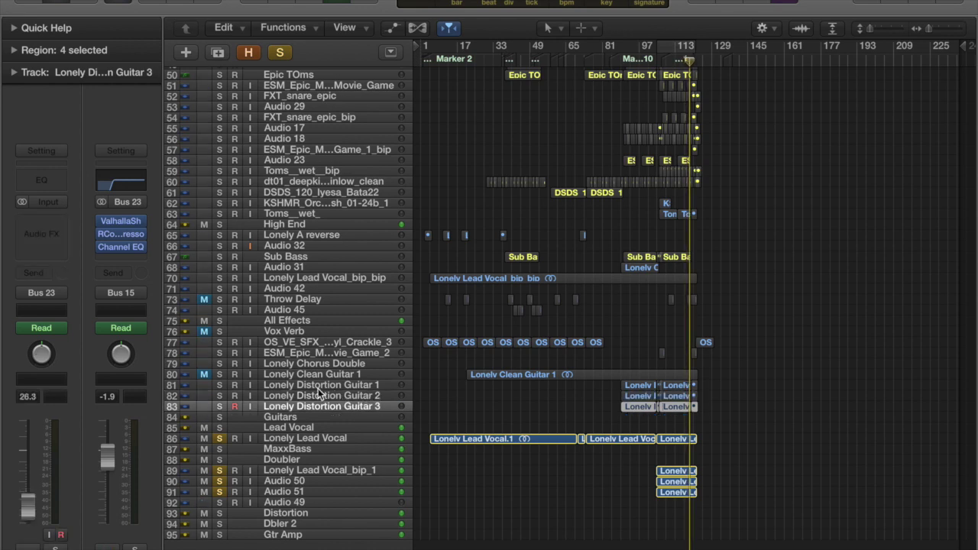
Clear all solos, play the full mix from about bar 38 and briefly show the automation with Lonely Lead Vocal selected.
click(279, 52)
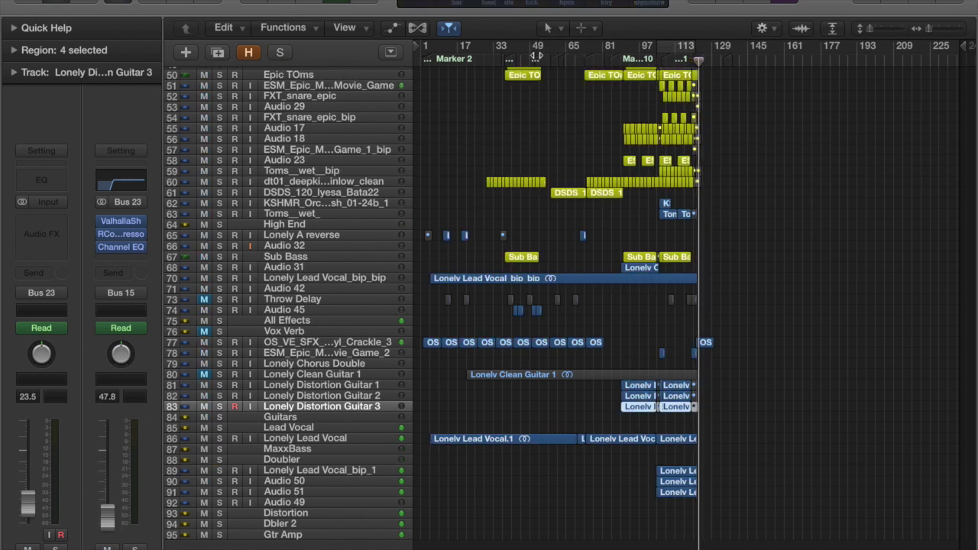
click(537, 56)
click(512, 59)
key(space)
click(365, 437)
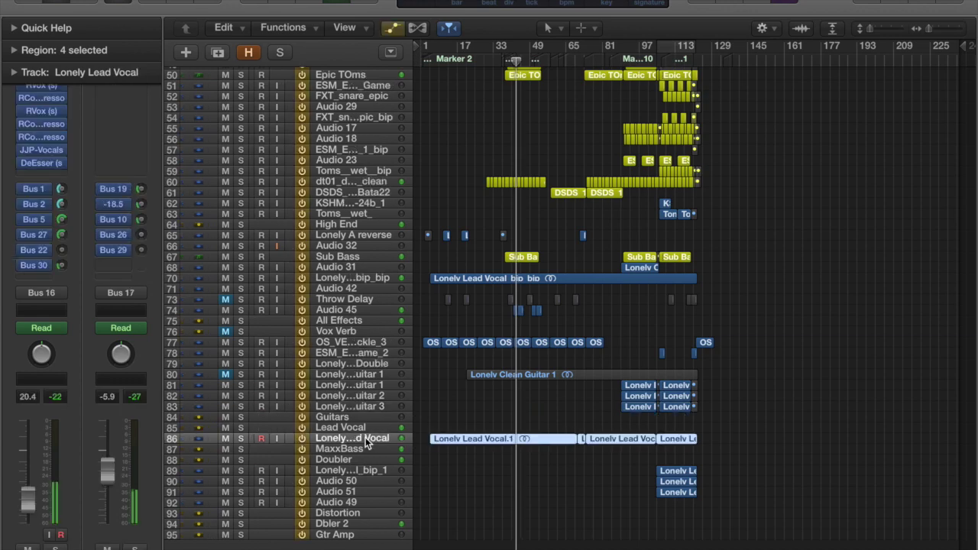
key(a)
key(a)
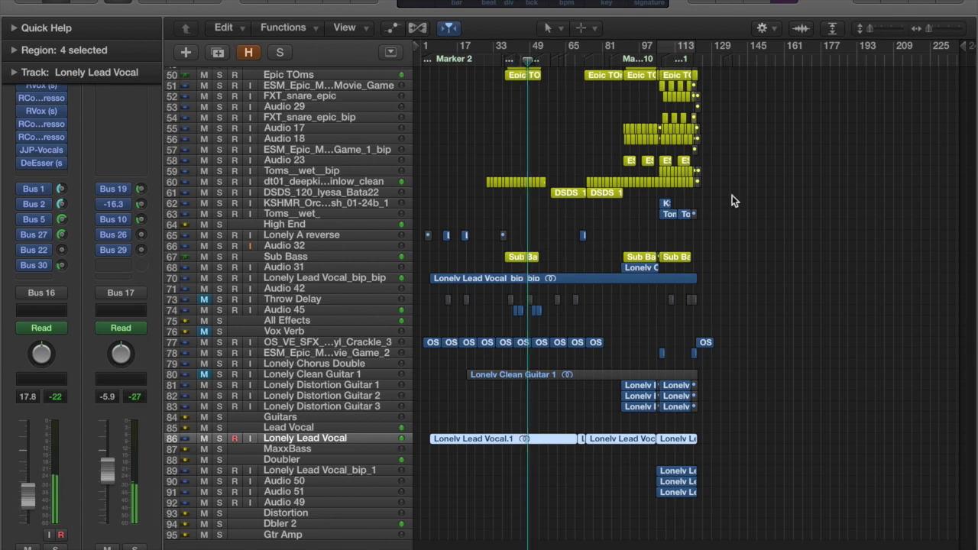
Review the mixer's channel outputs from Reverse Piano_bip_3 through the Stereo Out and Sfroz strips, then close the mixer.
scroll(733, 196, up, 3)
scroll(732, 196, up, 12)
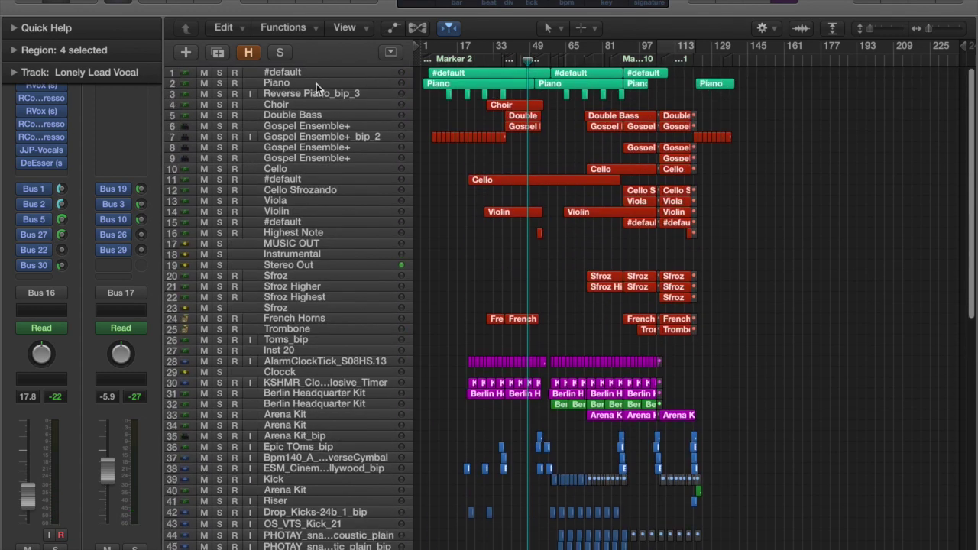
click(316, 95)
key(x)
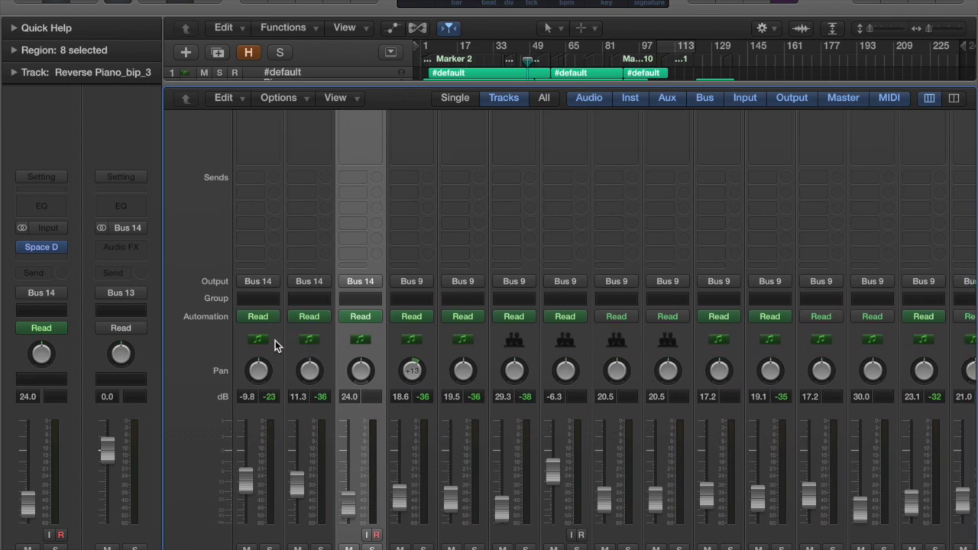
scroll(275, 340, up, 3)
scroll(275, 340, right, 4)
scroll(275, 340, right, 10)
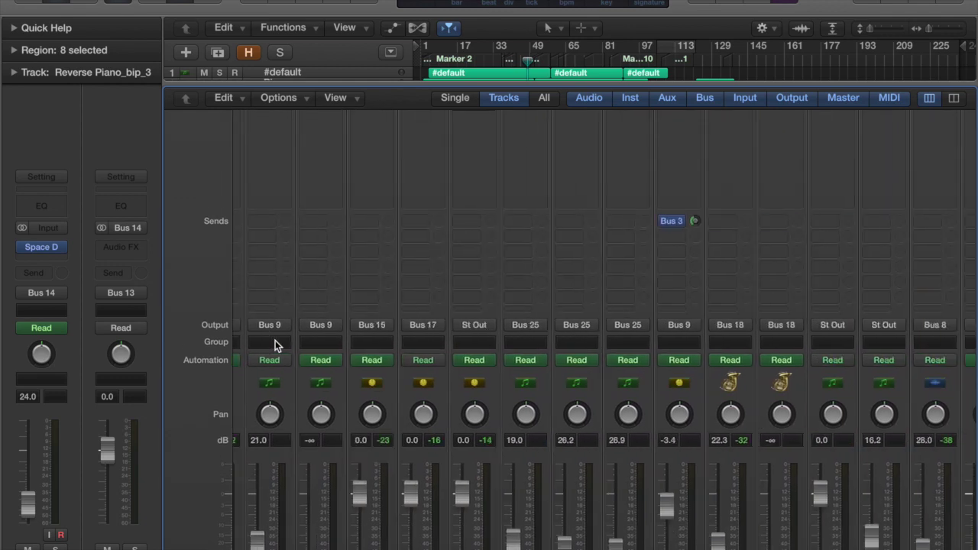
click(470, 388)
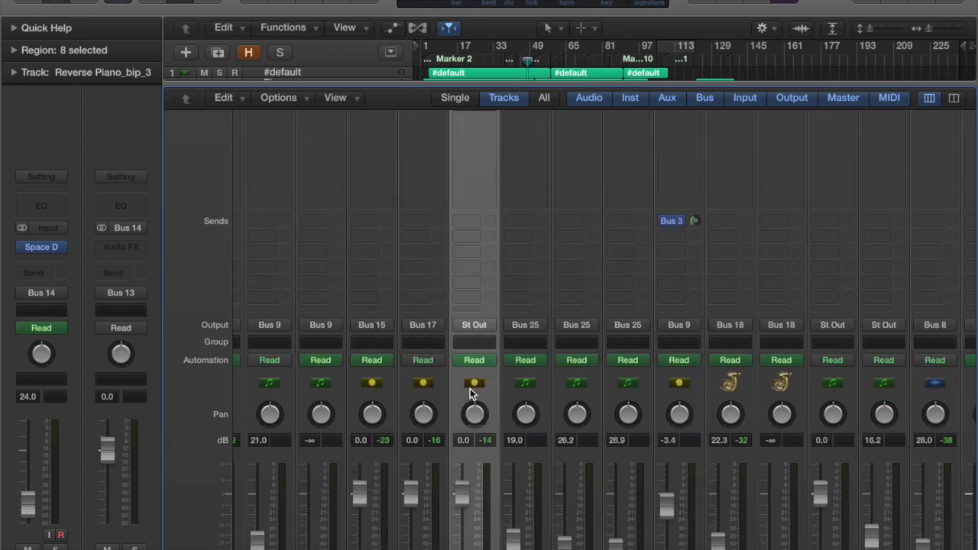
click(536, 330)
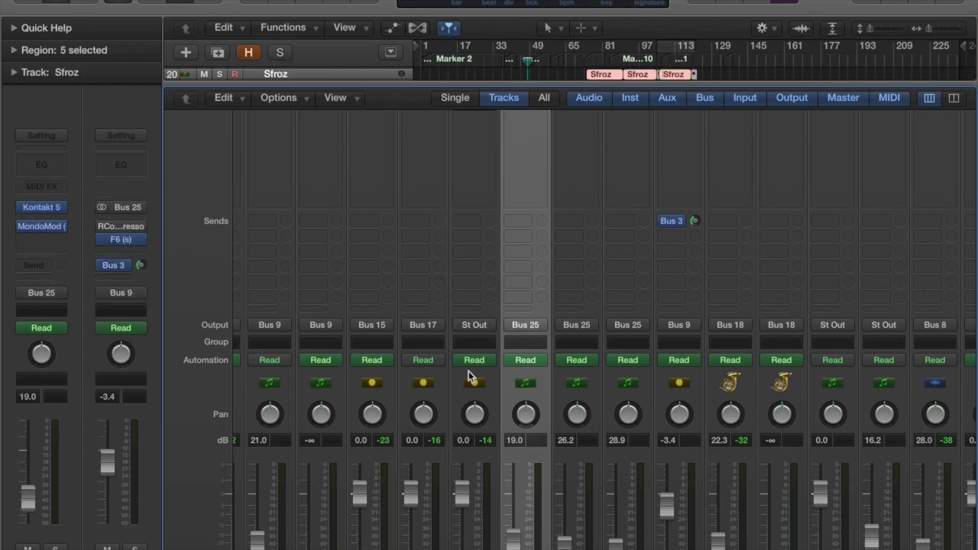
key(x)
scroll(382, 409, up, 10)
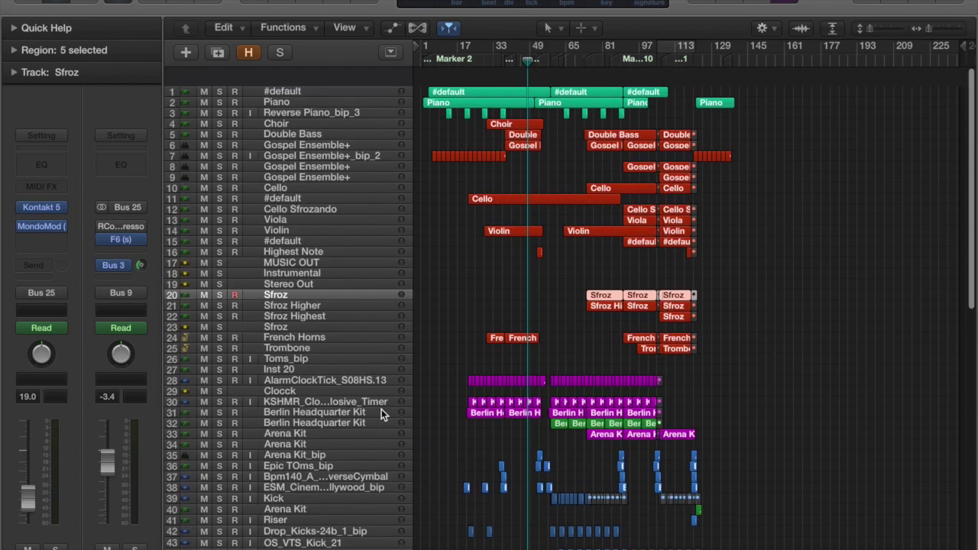
Reopen the mixer to examine the output routing of the channels beyond Sfroz, and return to the track list.
key(x)
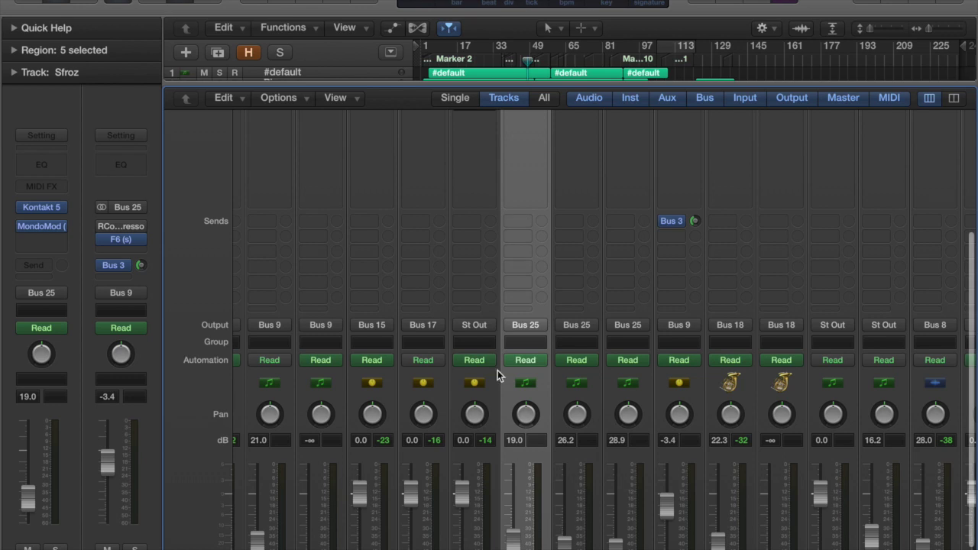
scroll(488, 322, down, 2)
scroll(489, 322, right, 10)
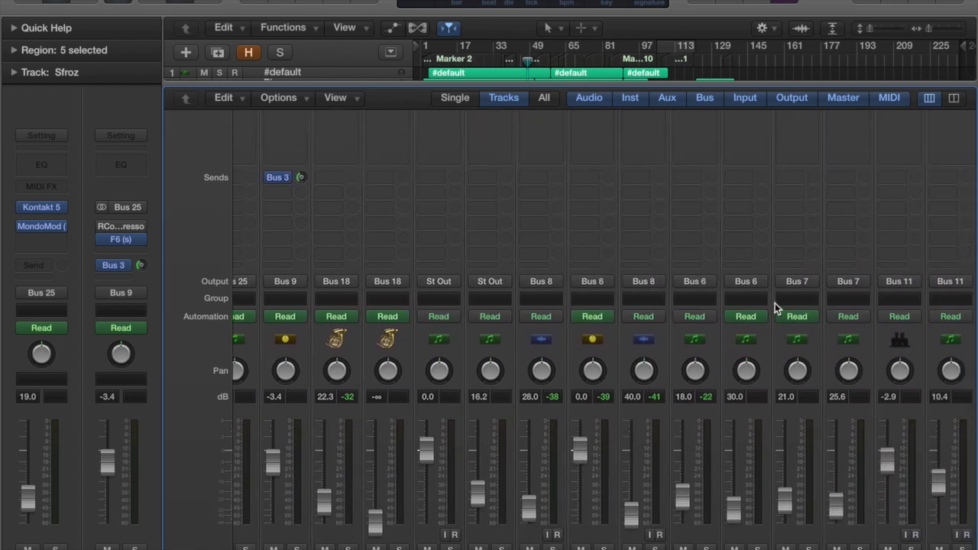
scroll(775, 302, right, 6)
key(x)
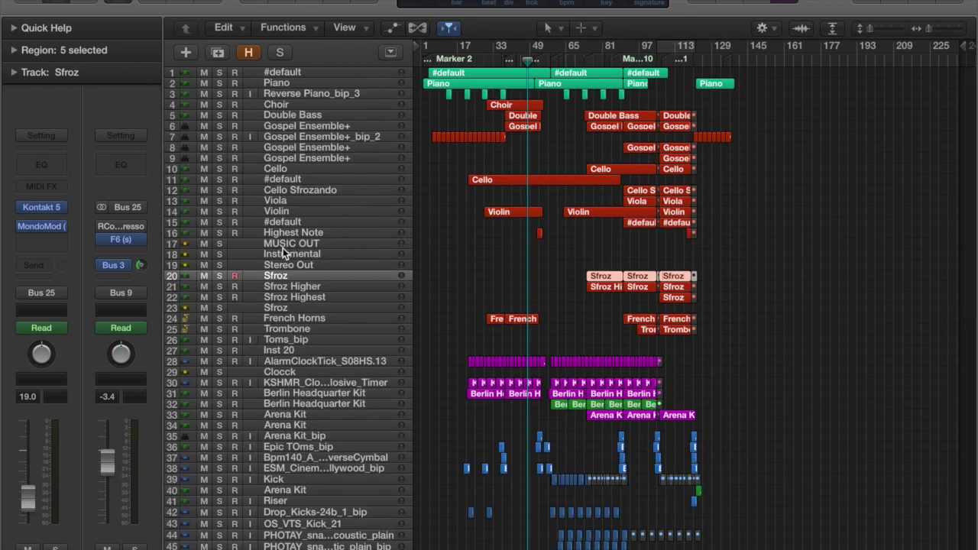
Solo the MUSIC OUT bus and play it from about bar 86, near Marker 10.
click(218, 244)
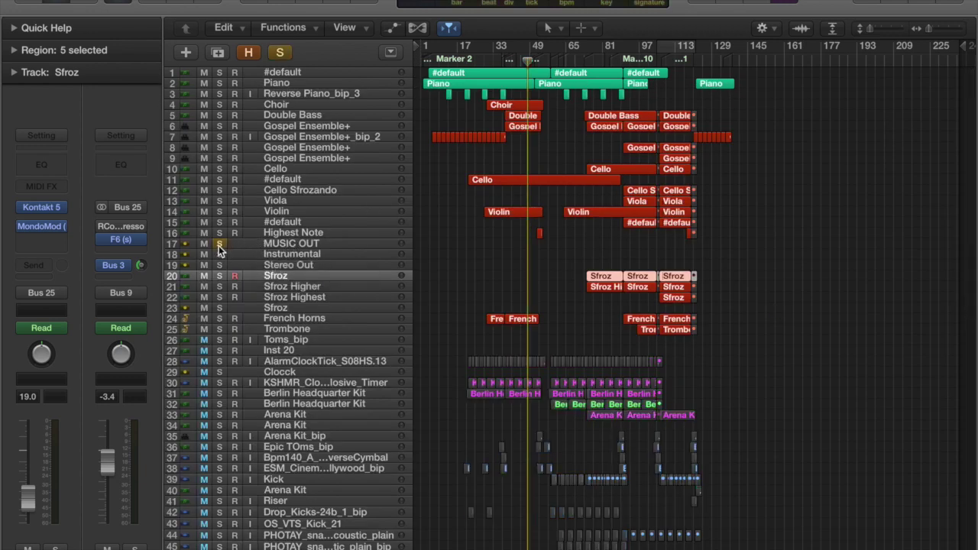
click(622, 59)
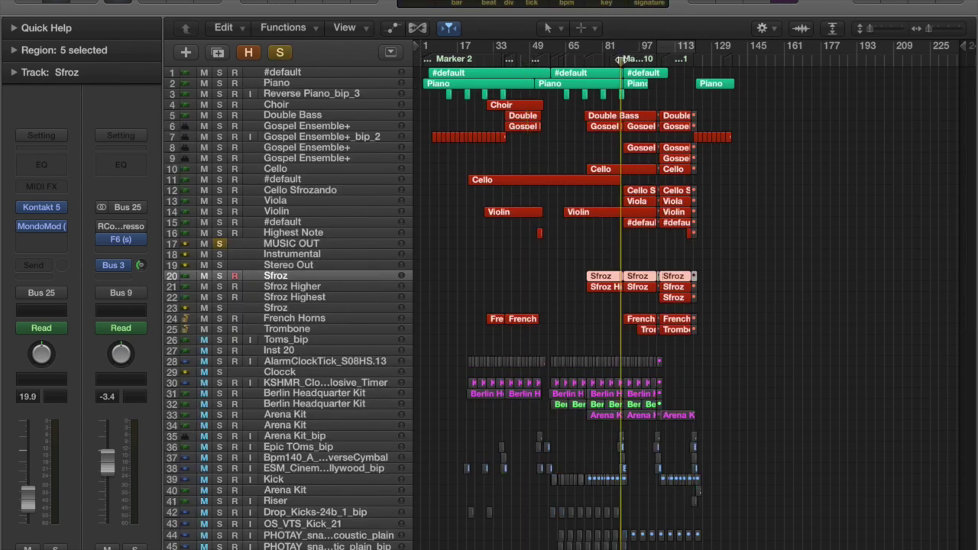
key(space)
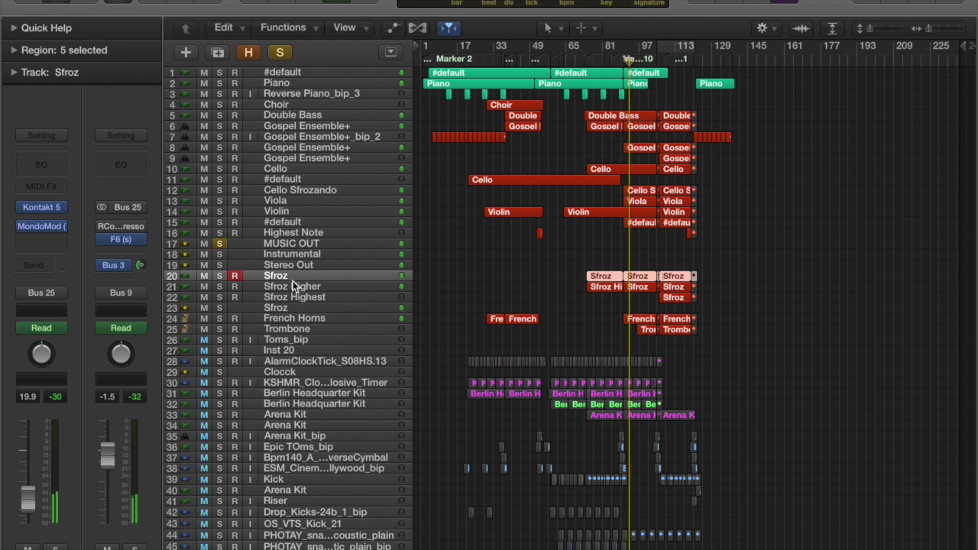
Examine the MUSIC OUT channel's plug-ins and Bus 15 output, then select the Instrumental bus.
click(287, 257)
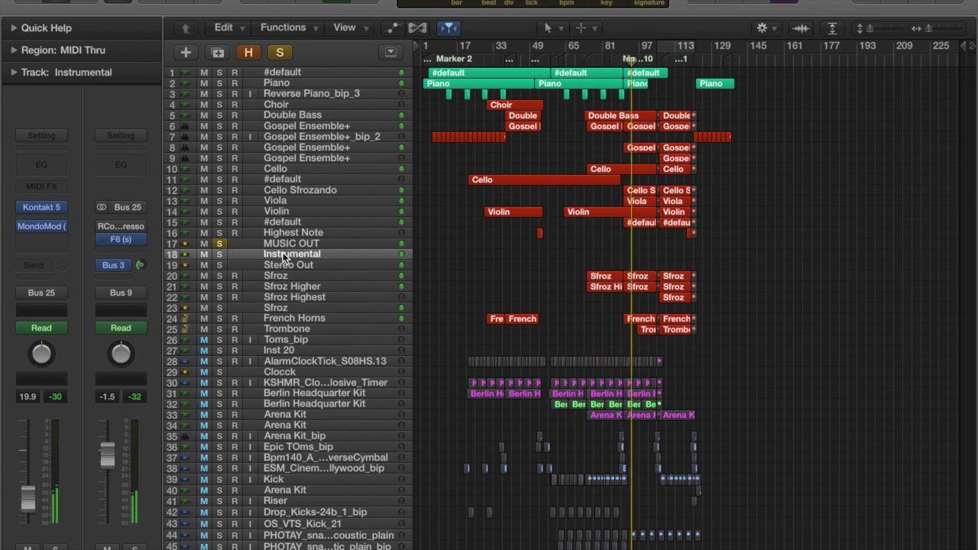
click(233, 244)
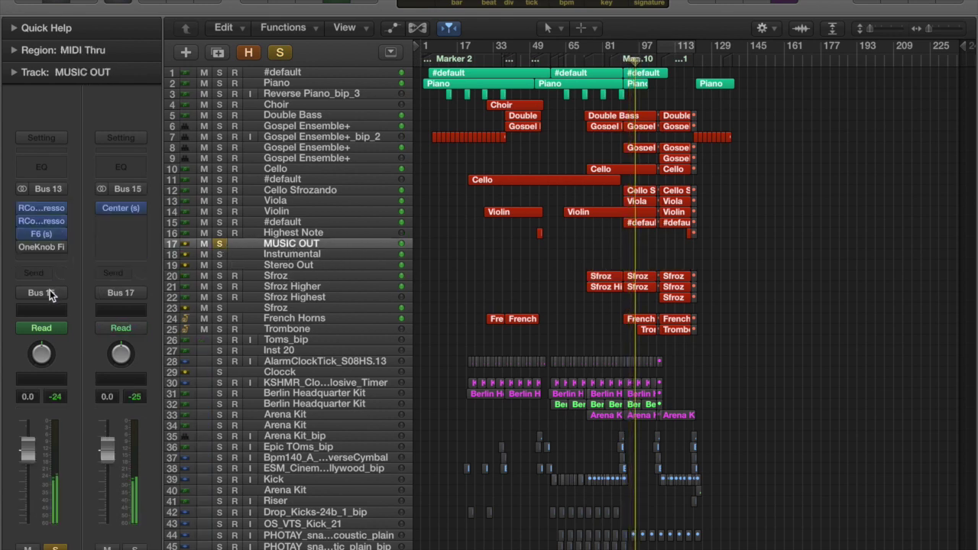
click(284, 257)
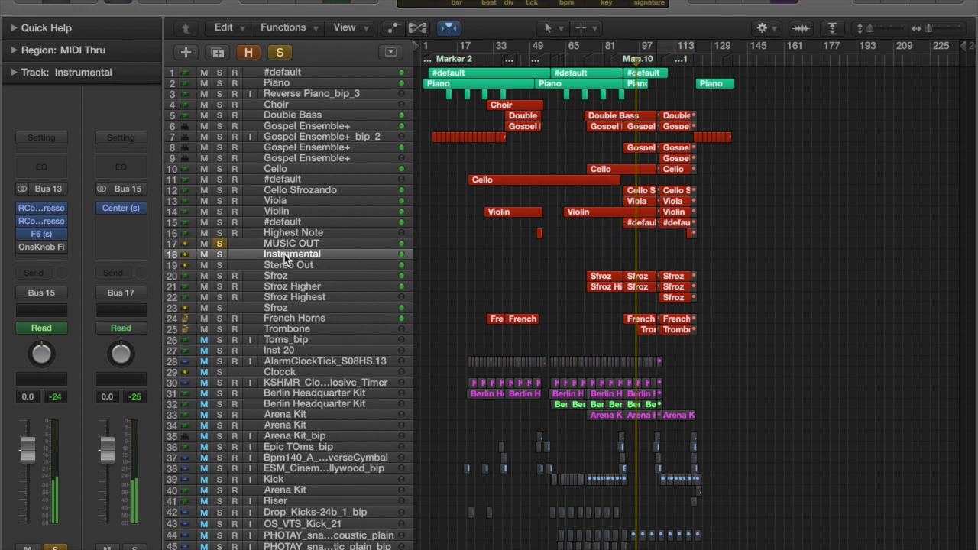
Solo the Instrumental bus instead of MUSIC OUT and play it from about bar 87.
click(220, 243)
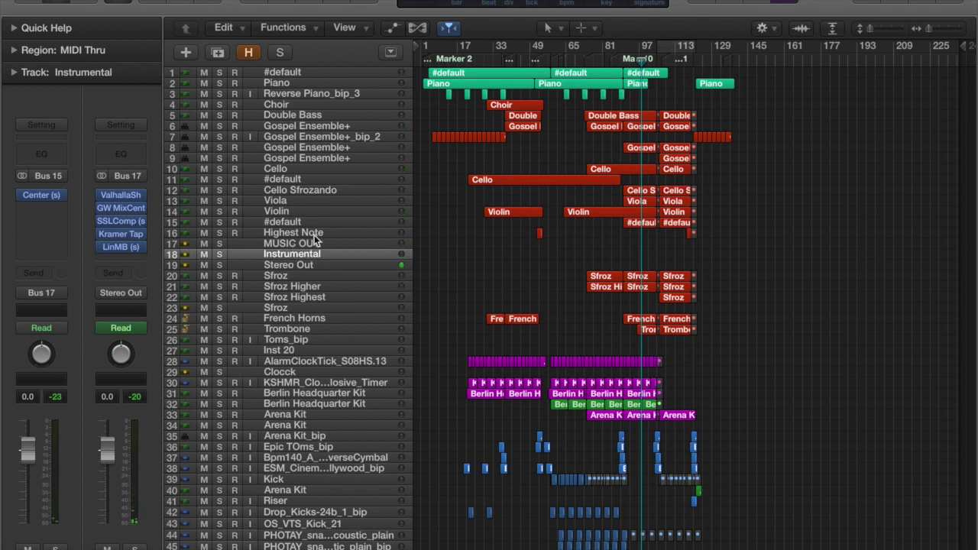
click(220, 253)
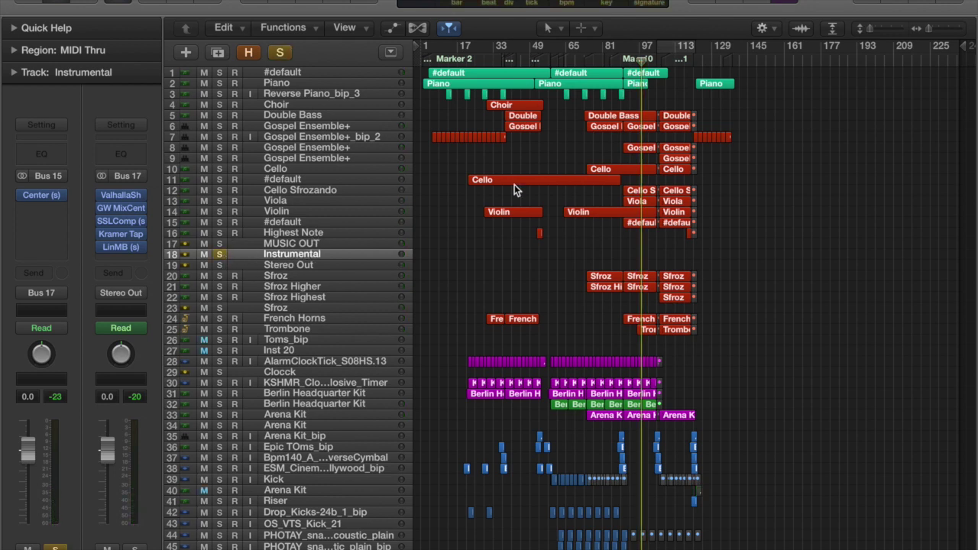
click(612, 62)
click(623, 60)
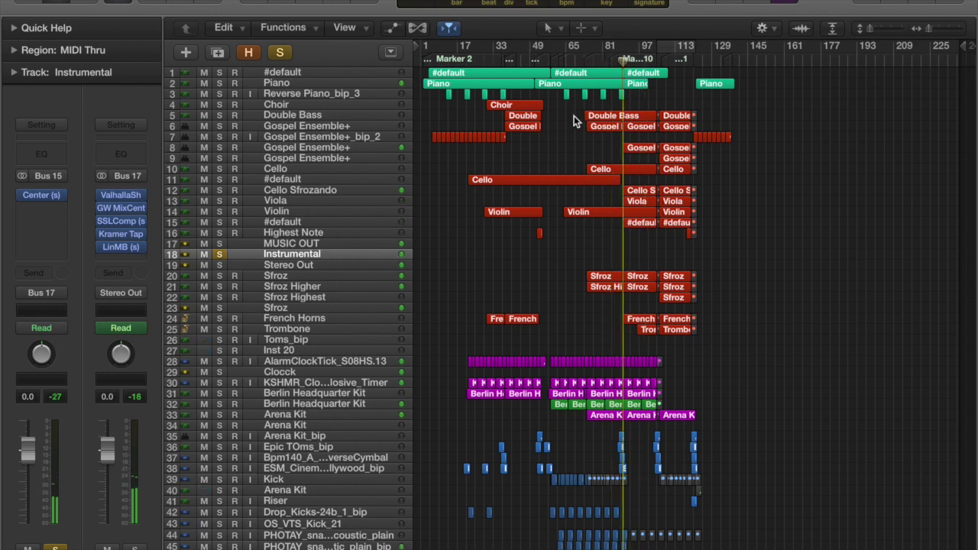
Select the Clocck channel and solo its Bus 6 output channel to audition the drum group.
scroll(365, 285, down, 3)
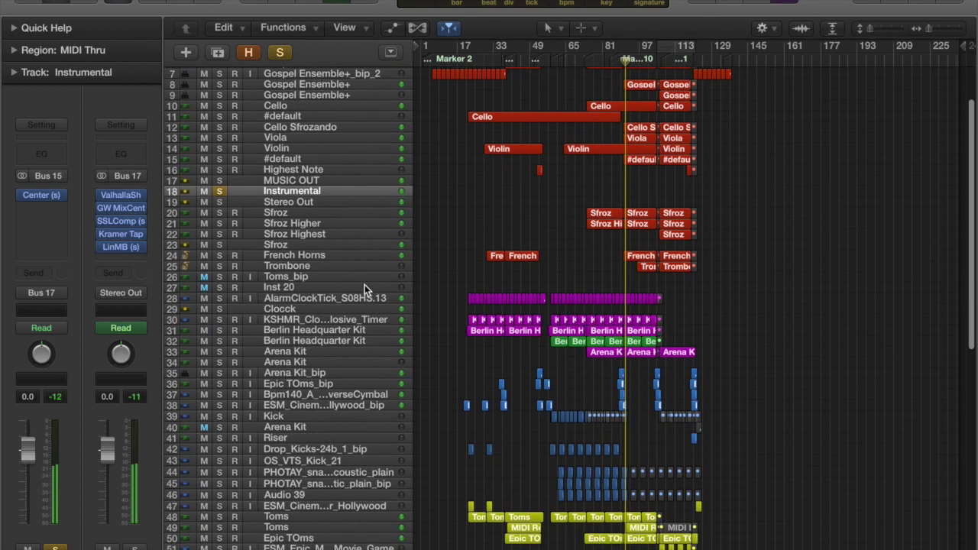
click(301, 308)
click(134, 547)
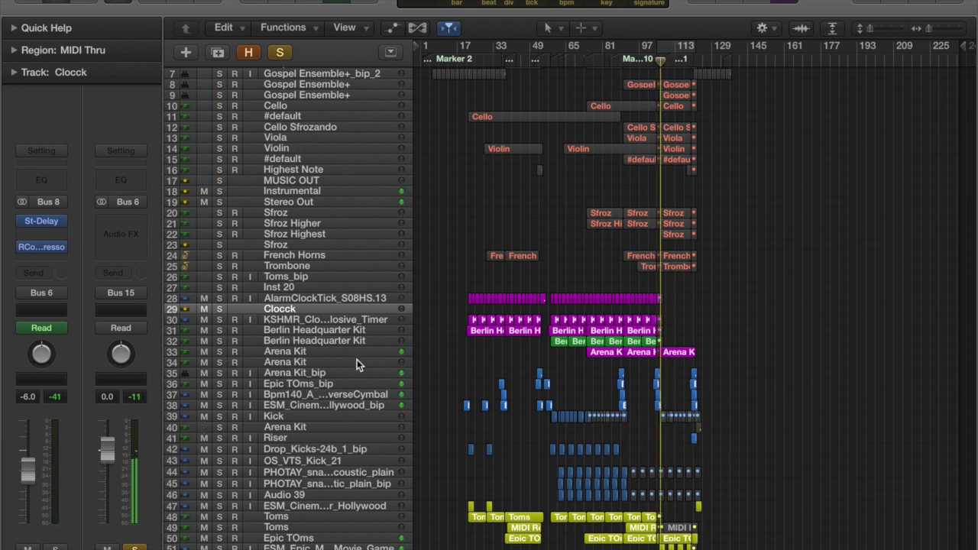
Compare the output routing of the KSHMR timer, second Berlin Headquarter Kit, Instrumental and Stereo Out channels.
click(316, 321)
click(319, 340)
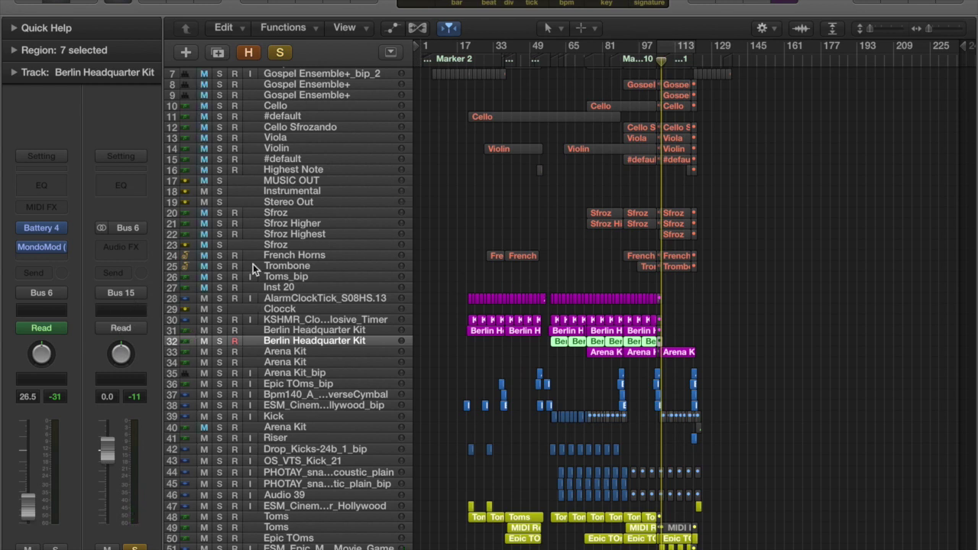
scroll(588, 232, up, 3)
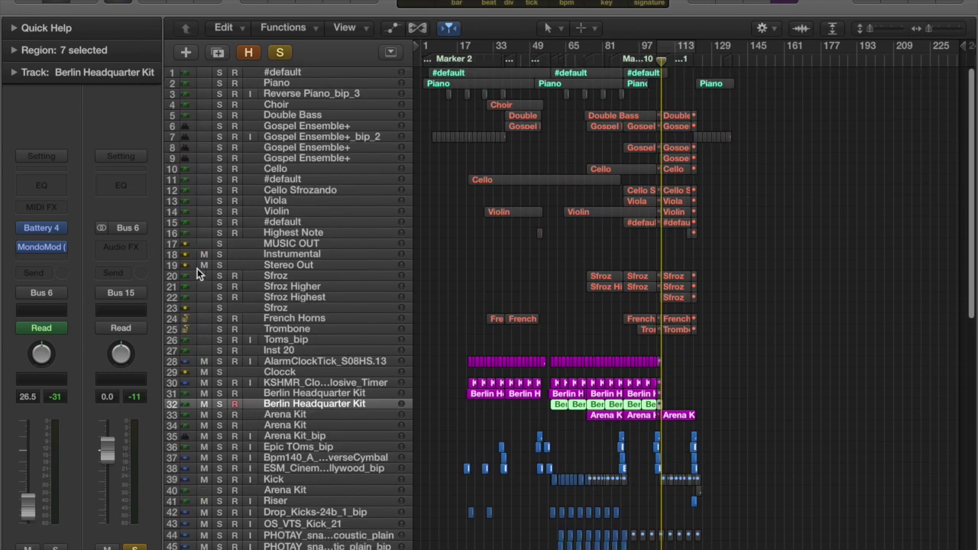
click(291, 256)
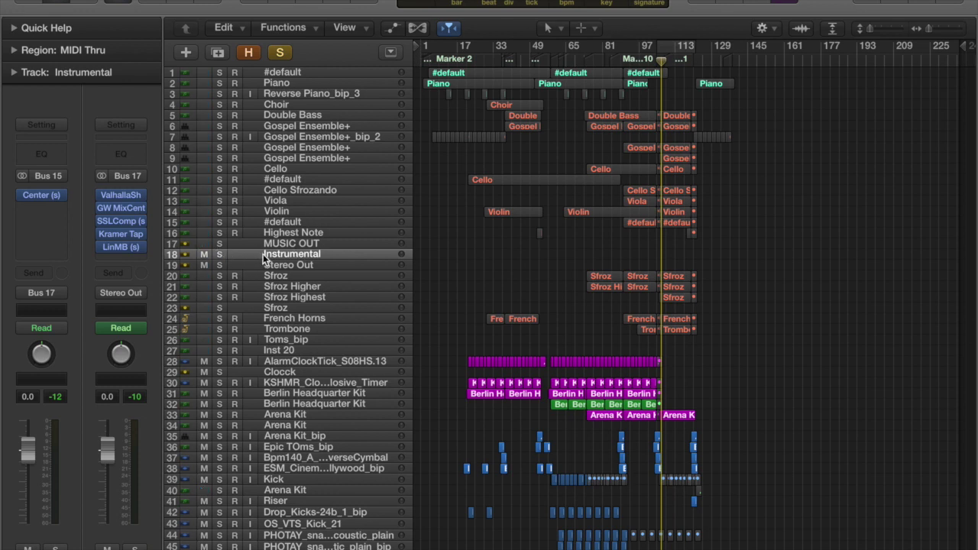
click(275, 266)
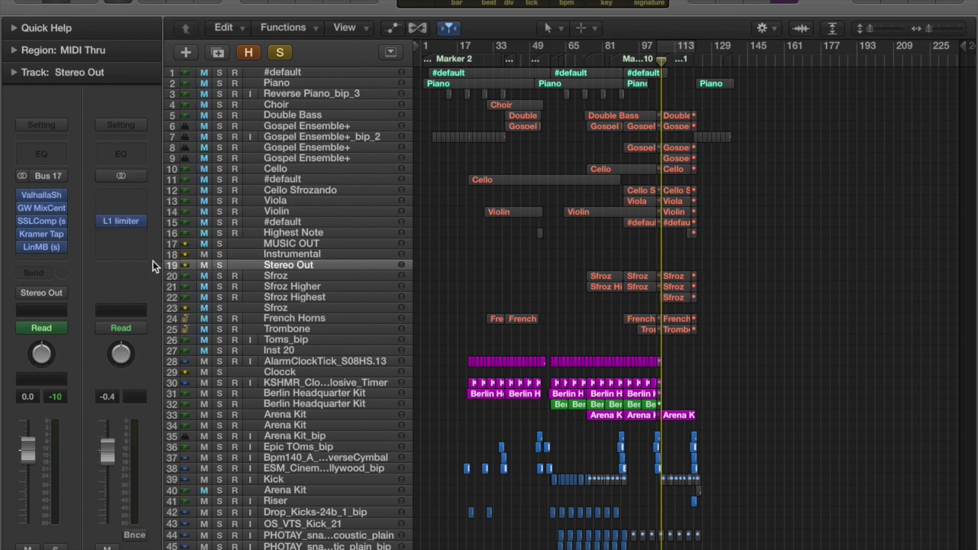
Turn off solo for the project and bring up the F6 equalizer of the MUSIC OUT channel.
click(281, 52)
click(288, 245)
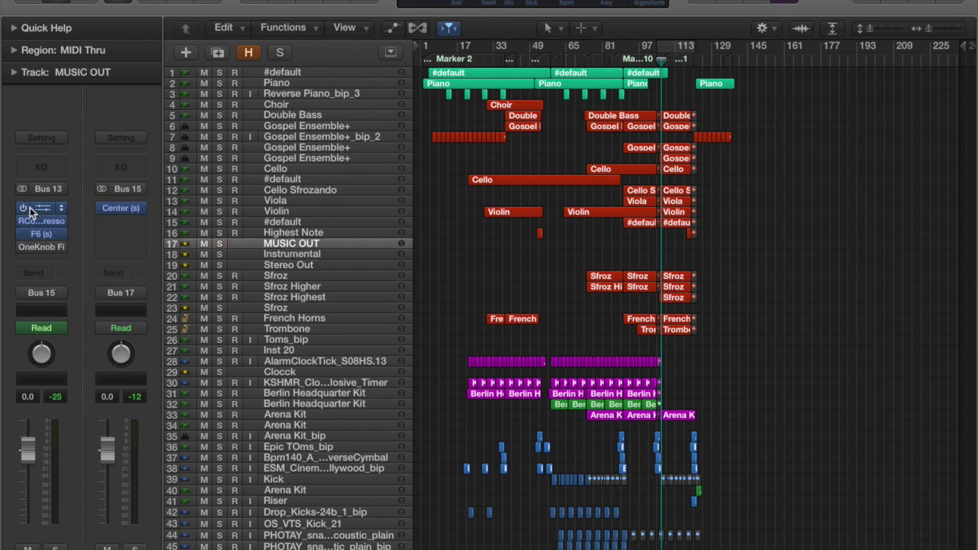
click(41, 235)
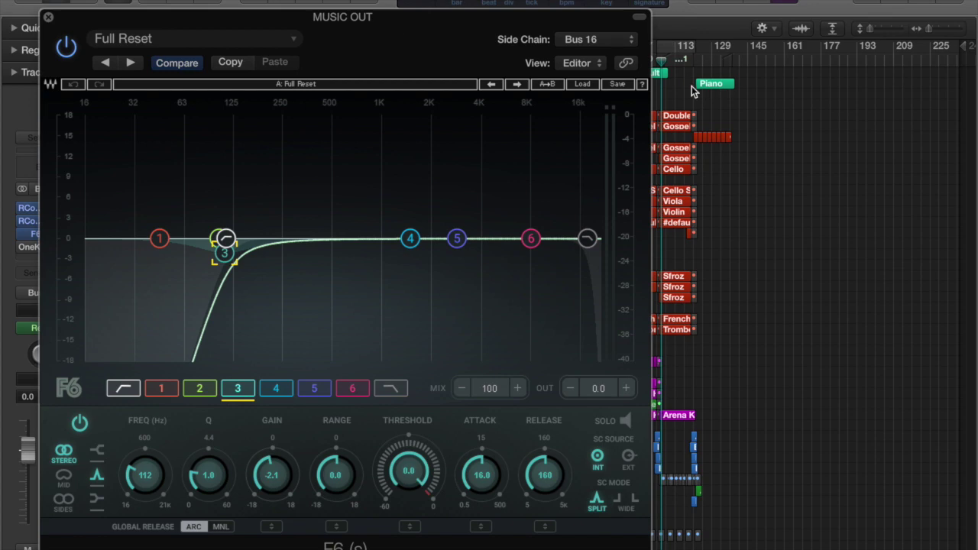
drag(495, 17, 540, 32)
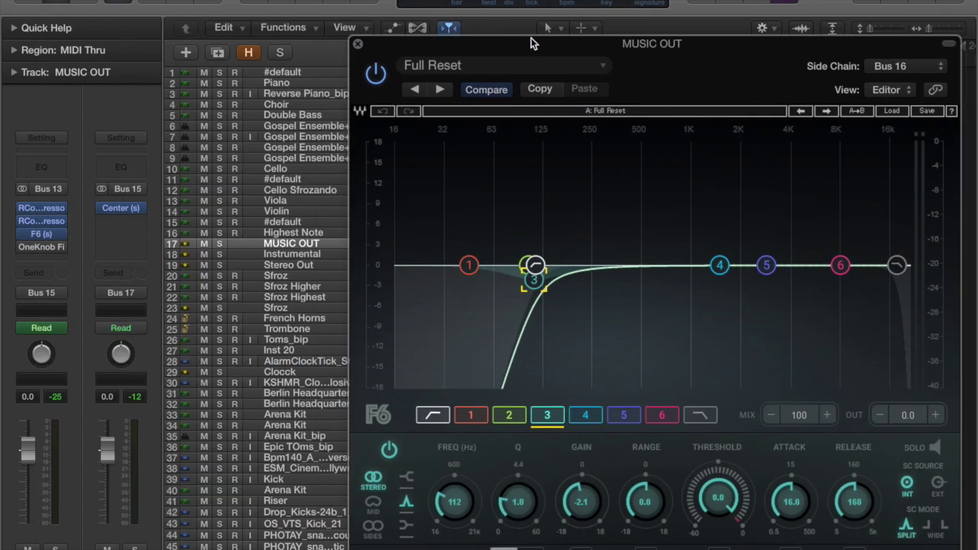
drag(667, 57, 977, 1)
Place the playhead at about bar 71 and select the Lead Vocal channel to check its Bus 16 input.
scroll(577, 240, down, 6)
click(591, 59)
scroll(497, 229, down, 6)
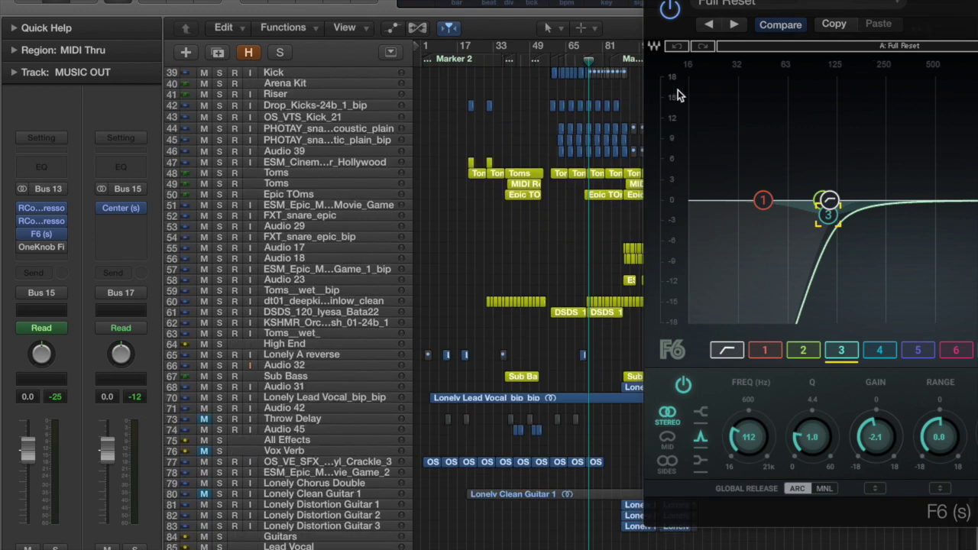
scroll(350, 351, down, 4)
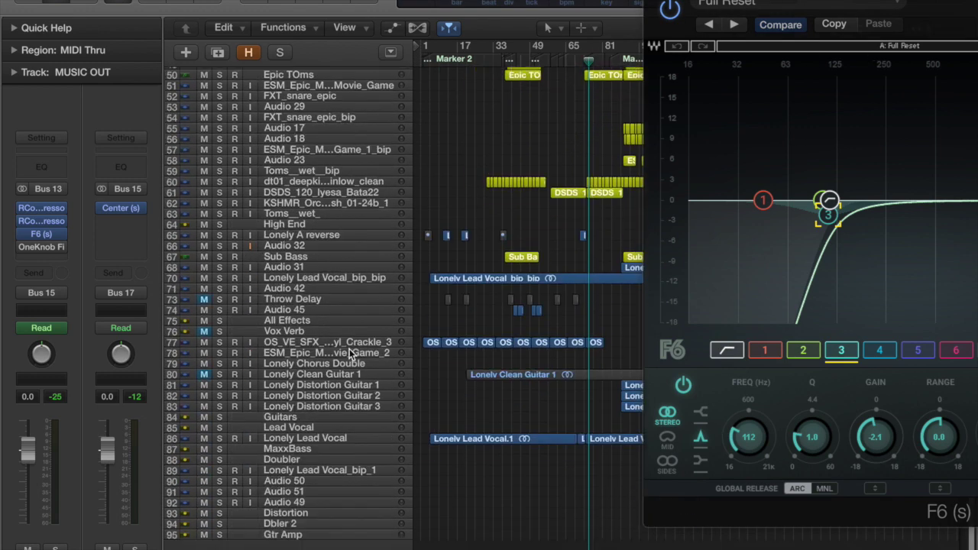
click(311, 429)
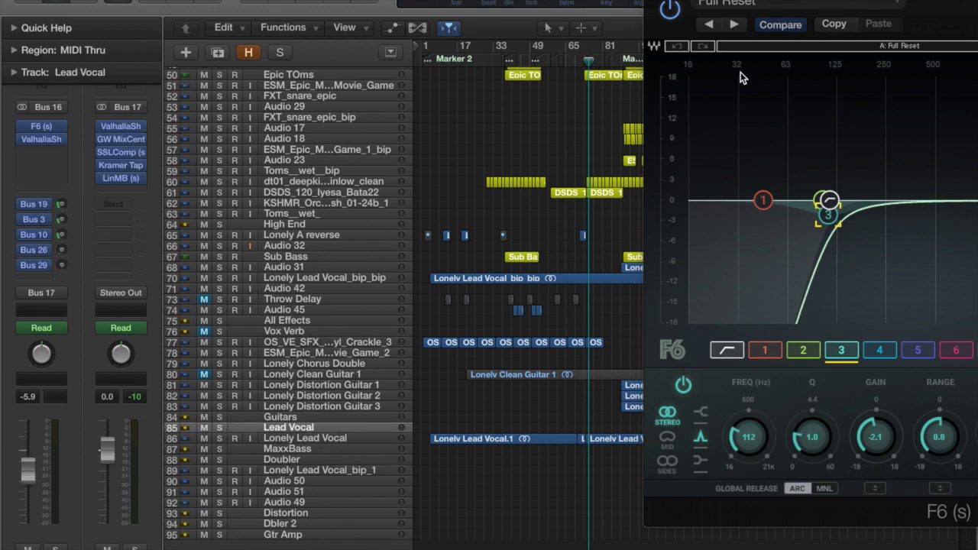
Play the song while watching the MUSIC OUT F6 respond to its Bus 16 side chain, and close the plug-in.
drag(973, 11, 494, 47)
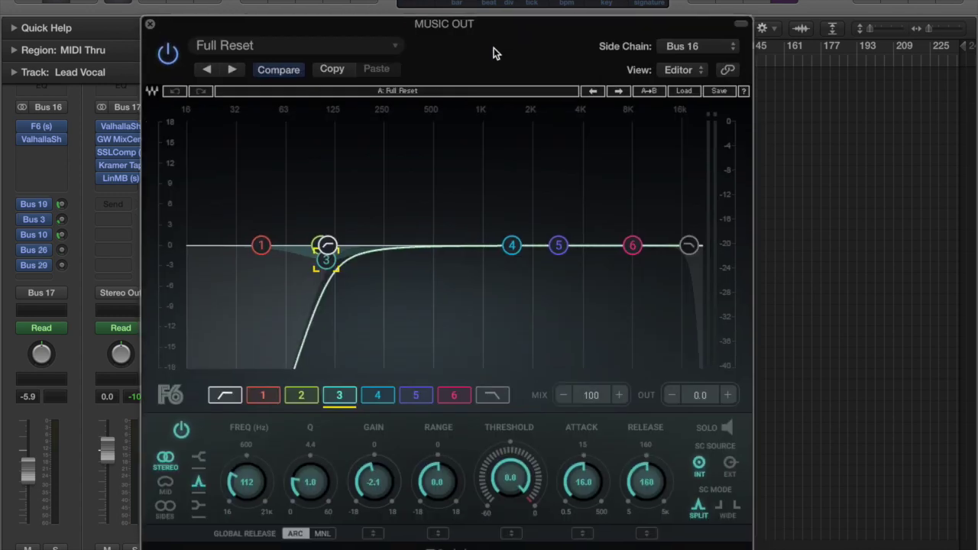
key(space)
drag(559, 50, 497, 215)
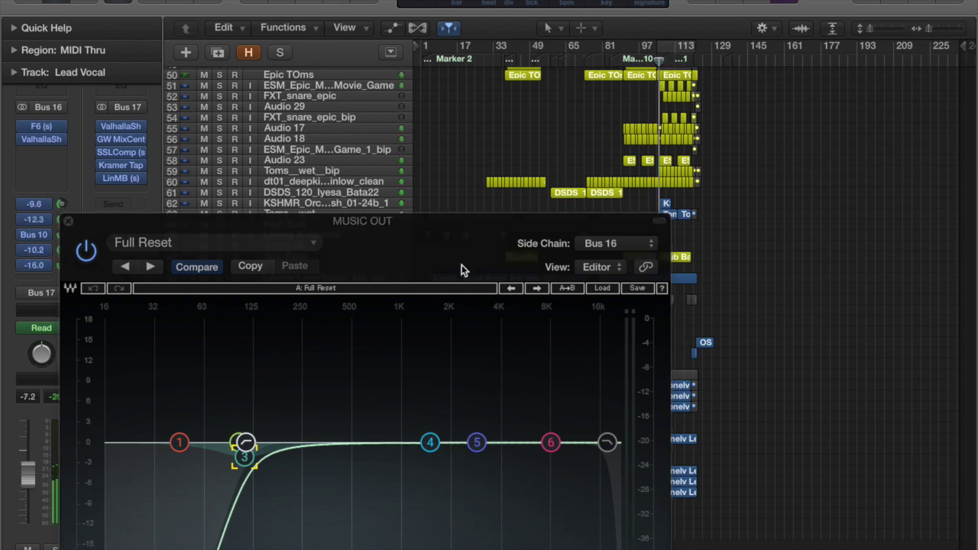
drag(457, 253, 478, 70)
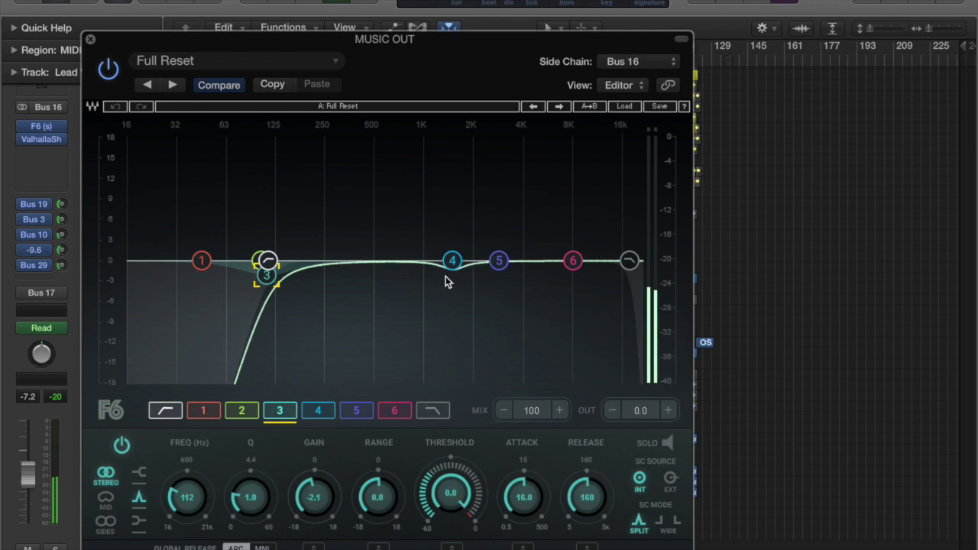
key(space)
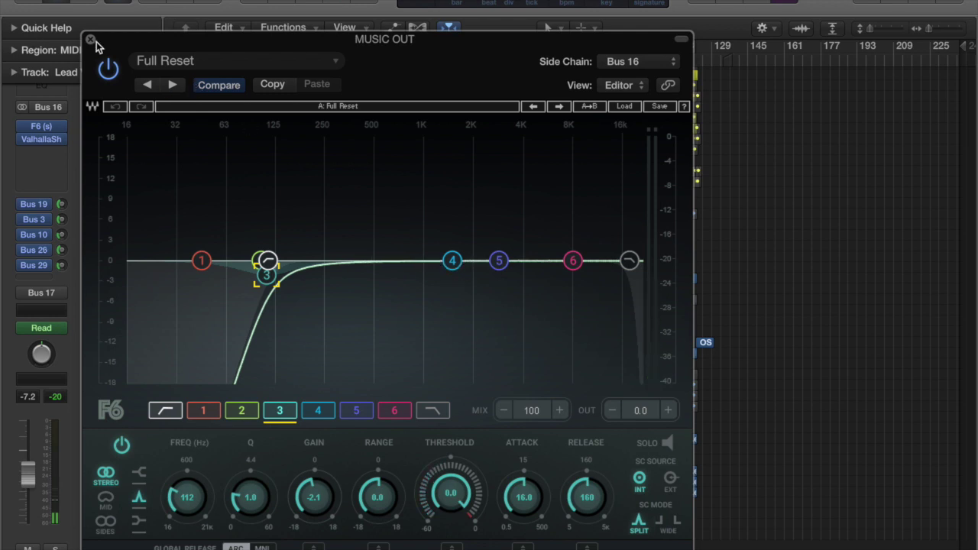
click(91, 39)
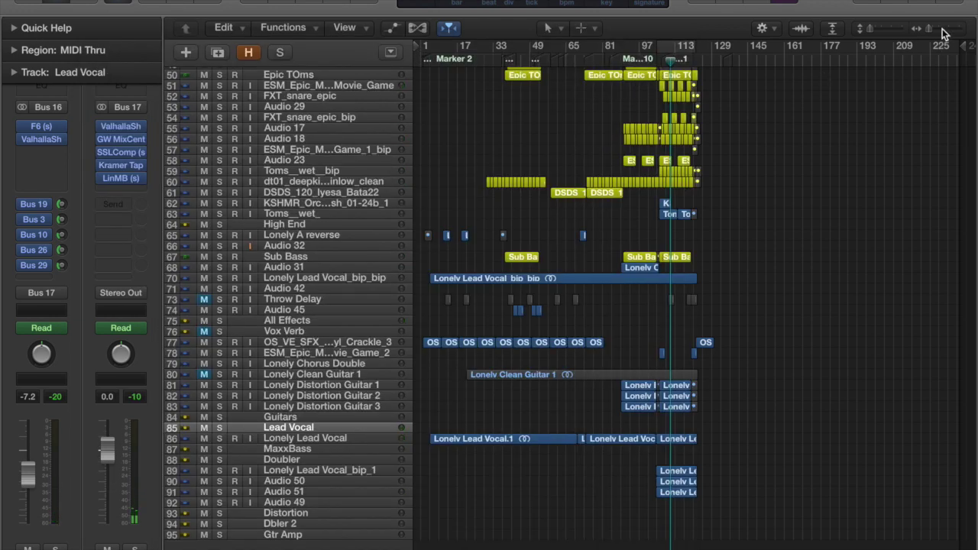
Zoom the timeline in around bars 73 to 153 and place the playhead at Marker 10.
click(943, 29)
click(942, 29)
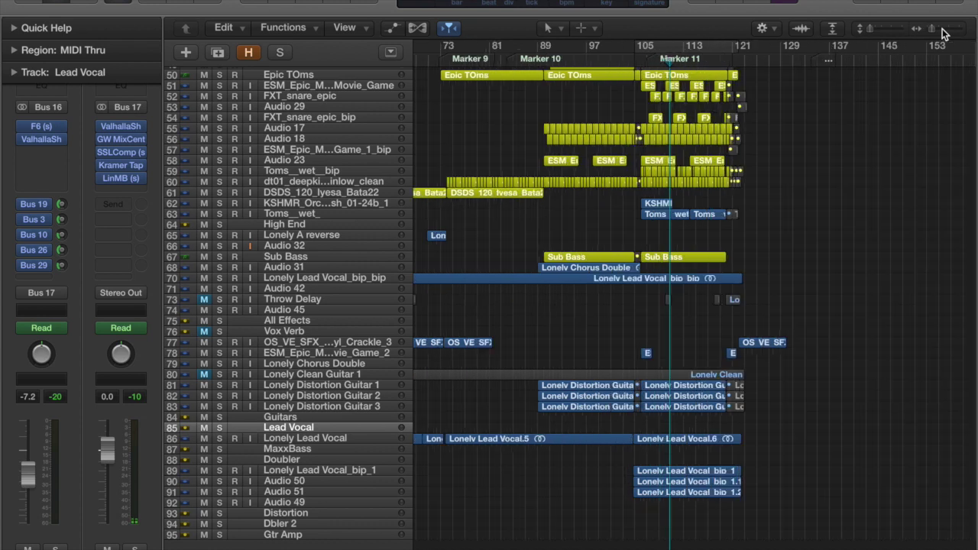
click(540, 58)
scroll(785, 153, up, 7)
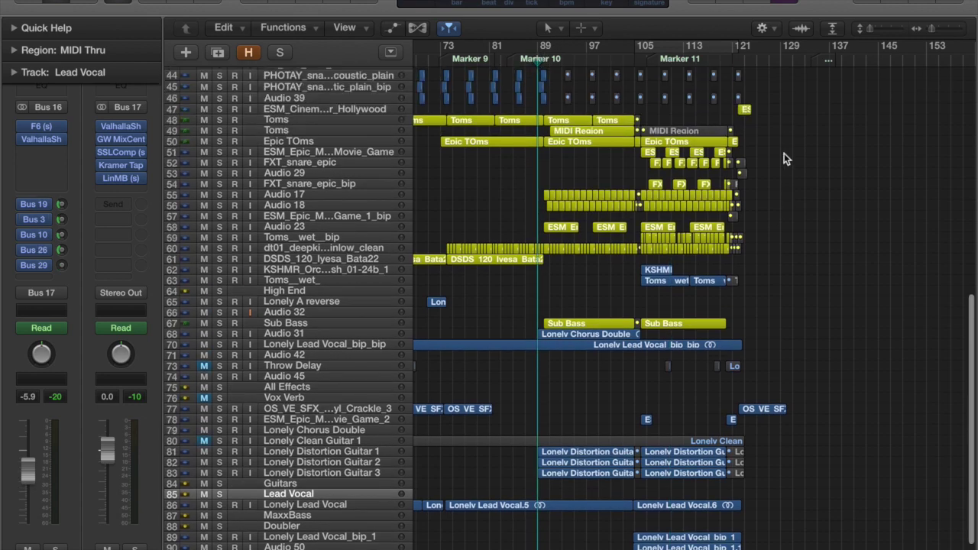
scroll(784, 159, up, 10)
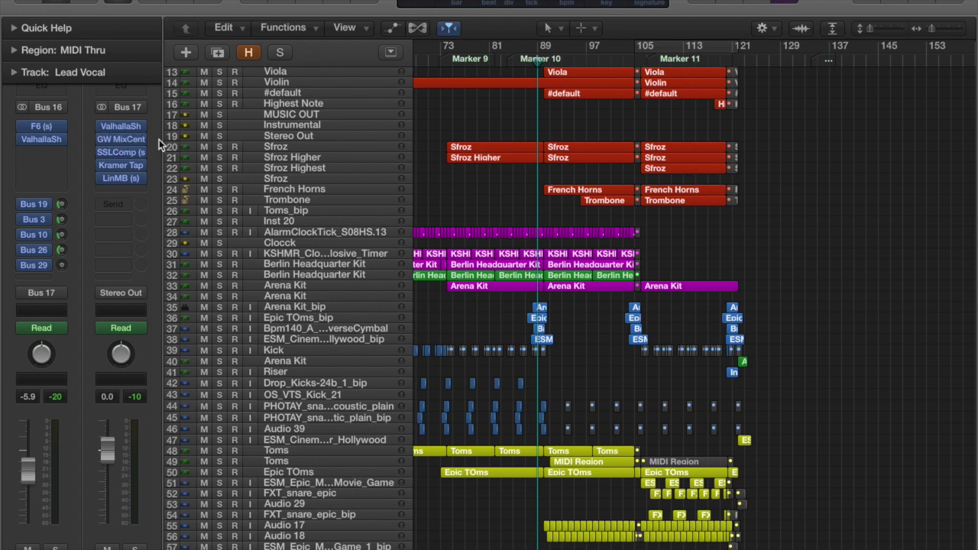
Inspect the Bus 9 output routing of the Highest Note, Viola, Cello Sfrozando and Cello channels.
click(330, 107)
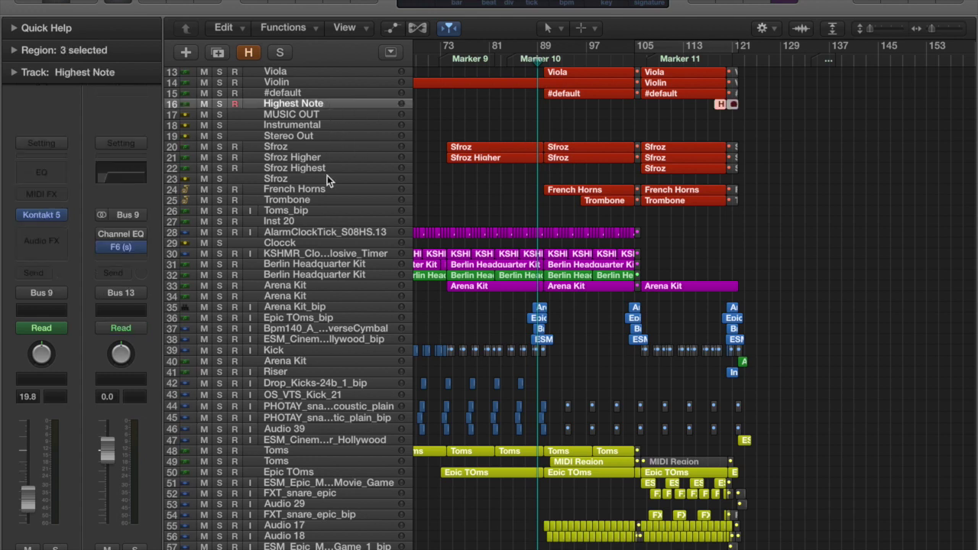
scroll(311, 158, up, 3)
click(306, 128)
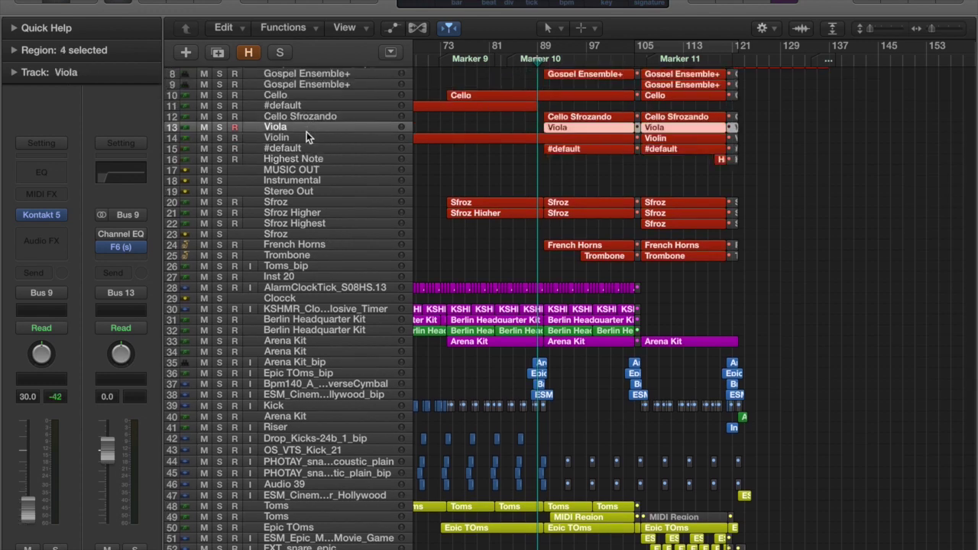
click(304, 117)
click(301, 97)
click(308, 116)
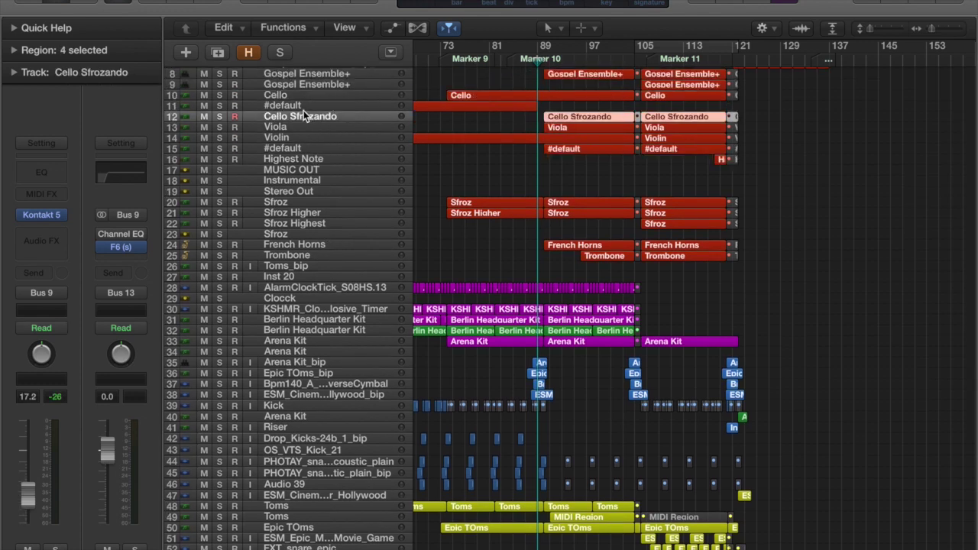
click(303, 111)
Check the output routing of the Double Bass, first Gospel Ensemble+ and Cello channels.
scroll(377, 134, up, 5)
click(348, 115)
click(340, 127)
click(343, 115)
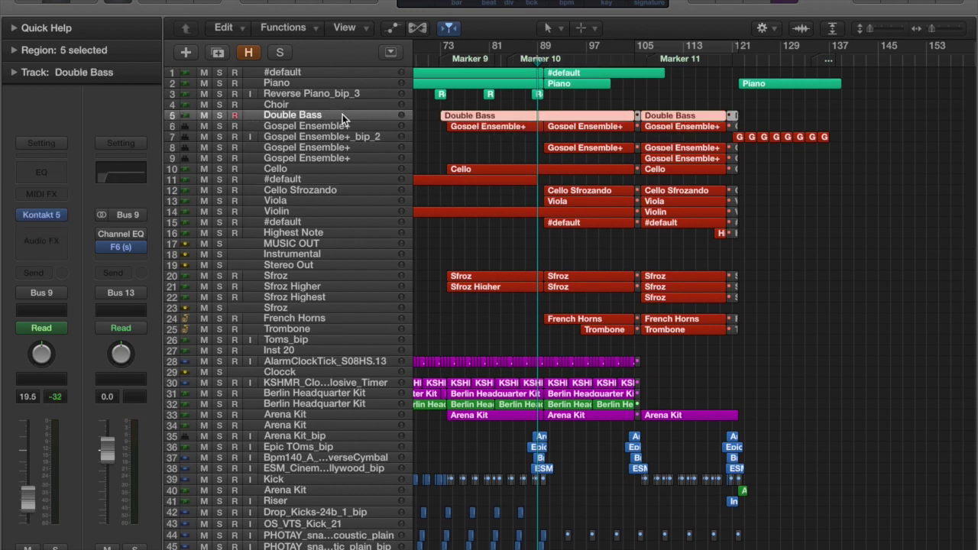
click(333, 124)
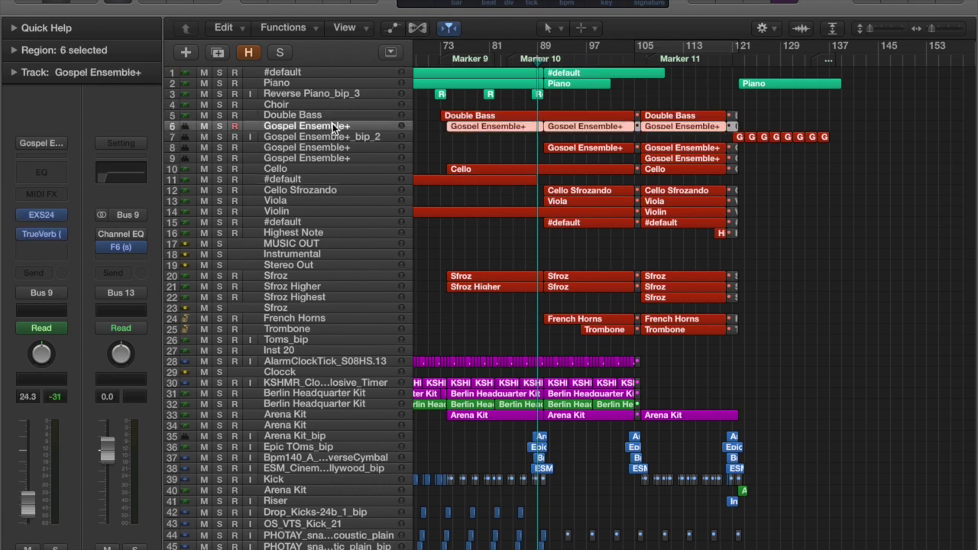
scroll(332, 123, down, 1)
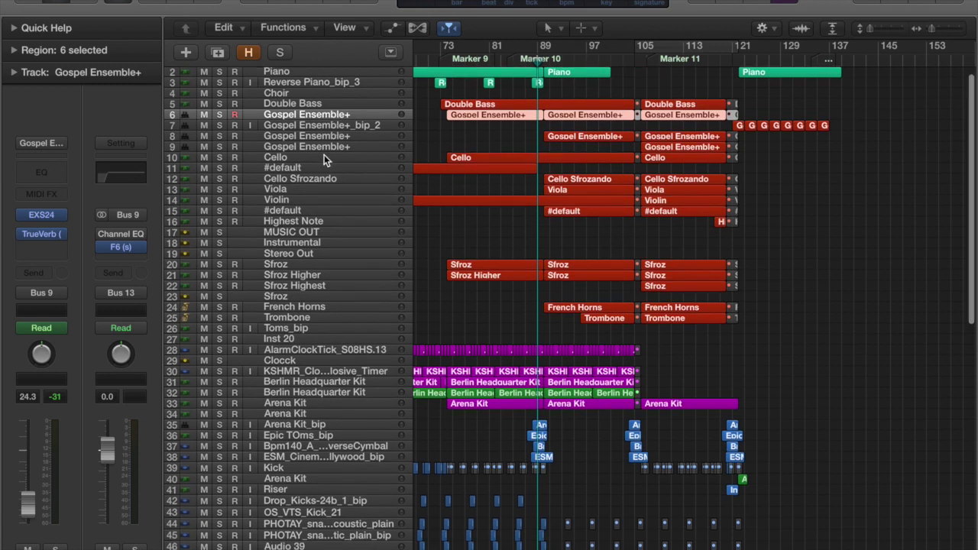
click(324, 158)
scroll(421, 149, up, 2)
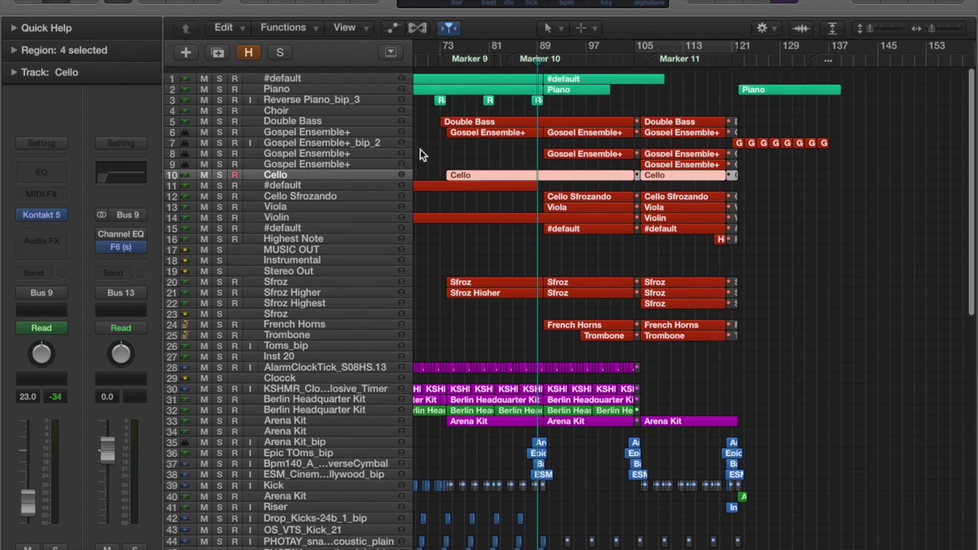
Select the Stereo Out channel, examine its ValhallaShimmer reverb settings and close the plug-in.
click(294, 262)
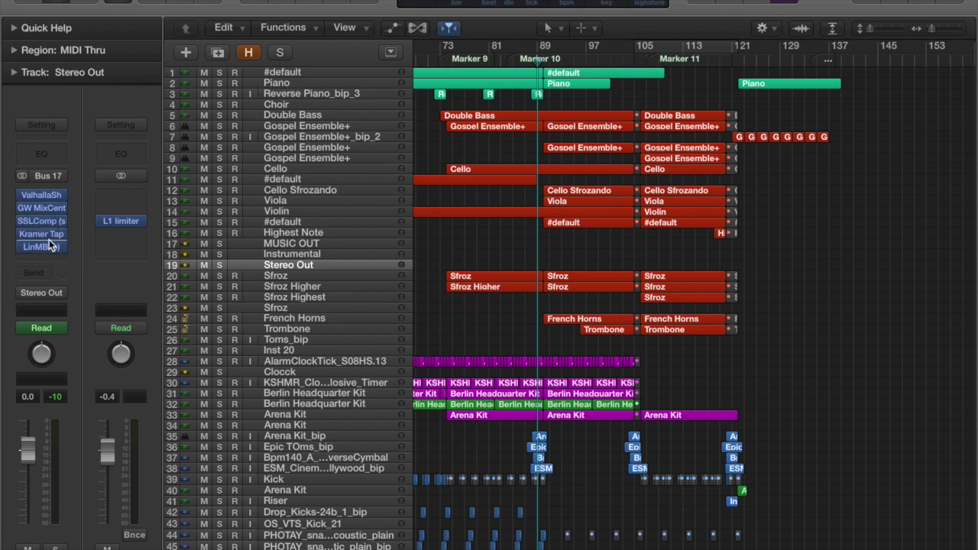
click(49, 198)
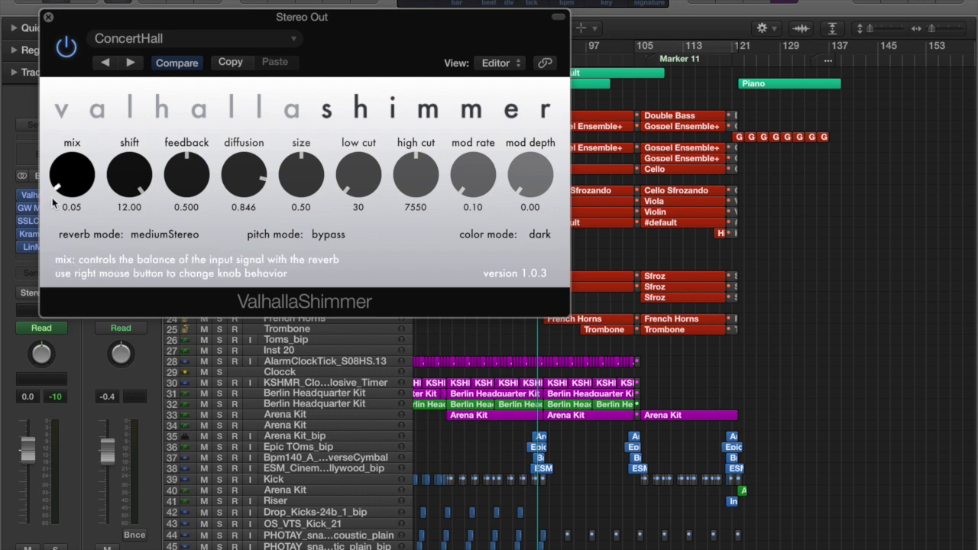
drag(343, 22, 742, 70)
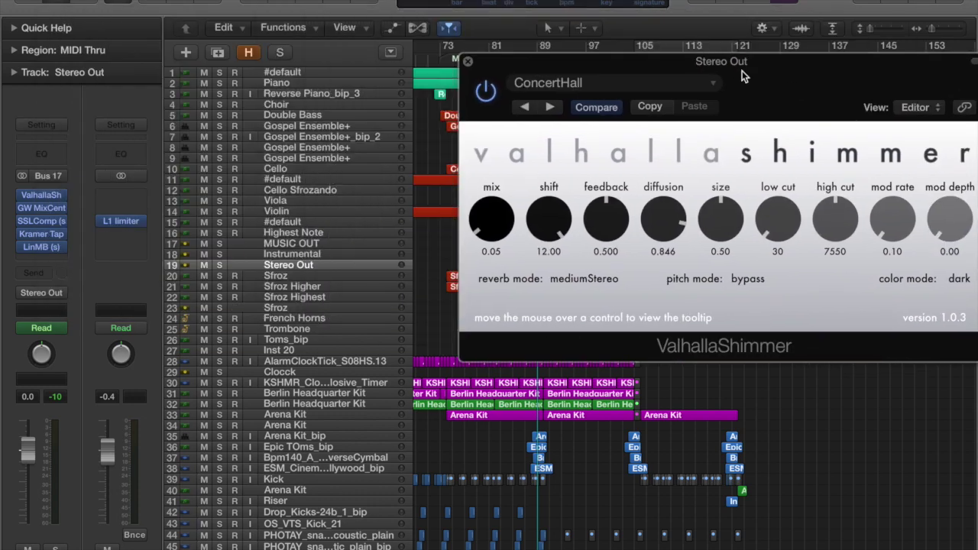
click(468, 62)
Examine the intensity, input and output settings of GW MixCentric on the Stereo Out channel, and close it.
click(38, 207)
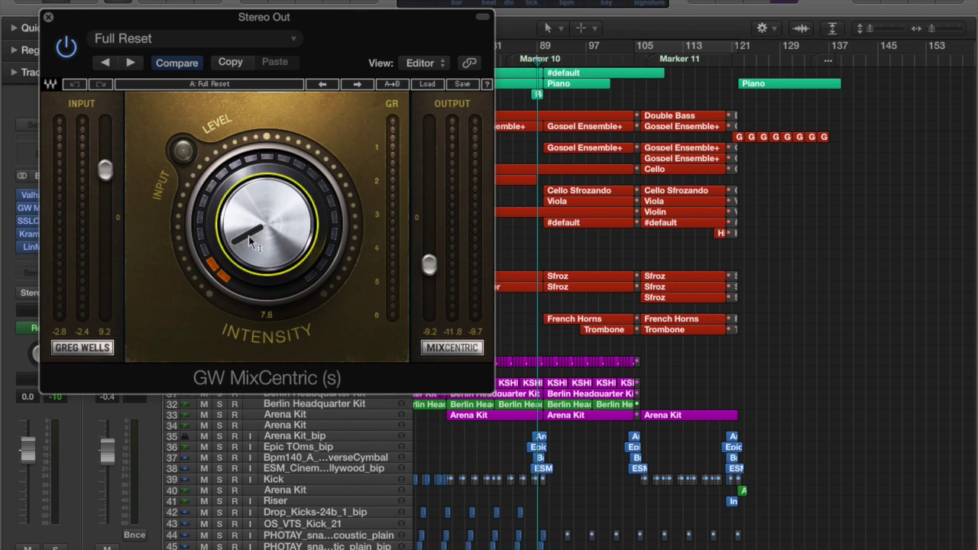
click(48, 17)
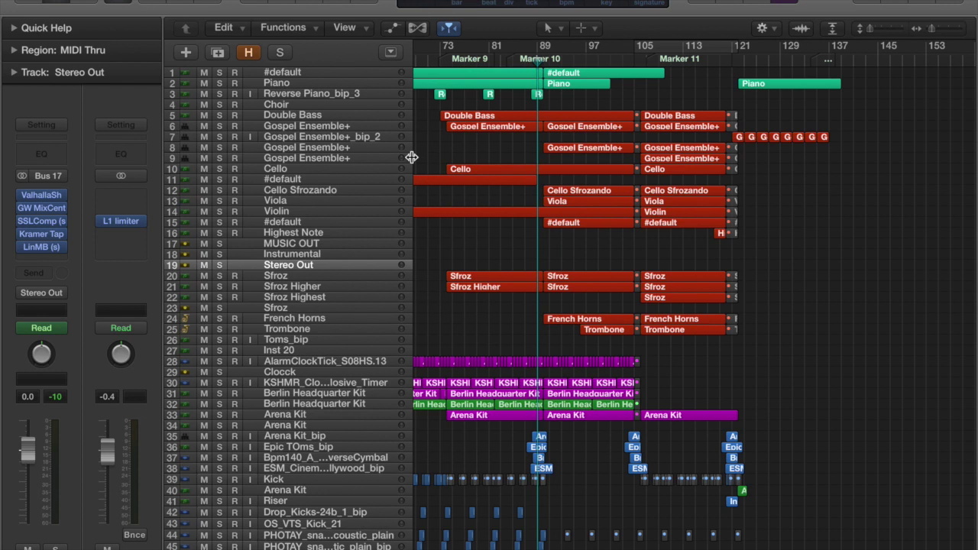
Open SSLComp on the Stereo Out channel, place the playhead at about bar 104 and look through the factory presets.
click(42, 221)
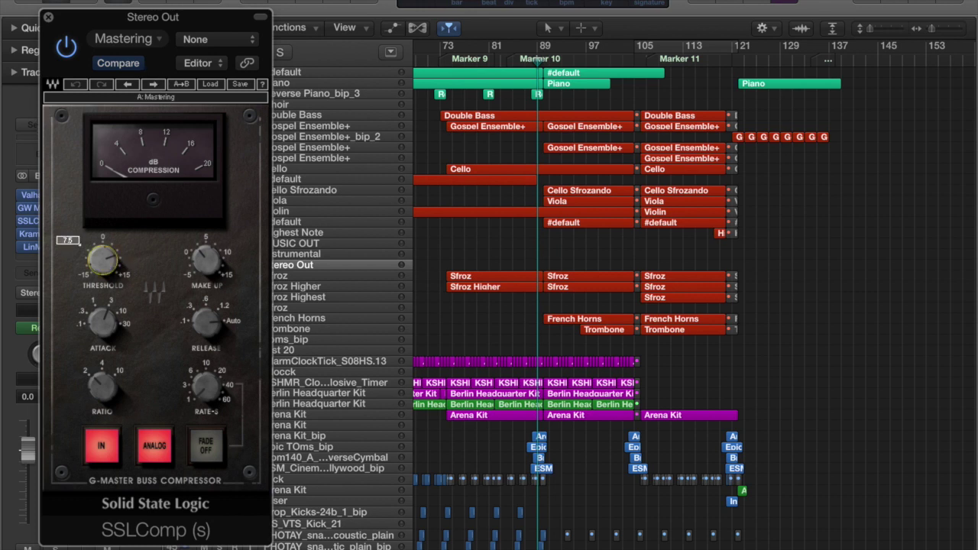
click(642, 62)
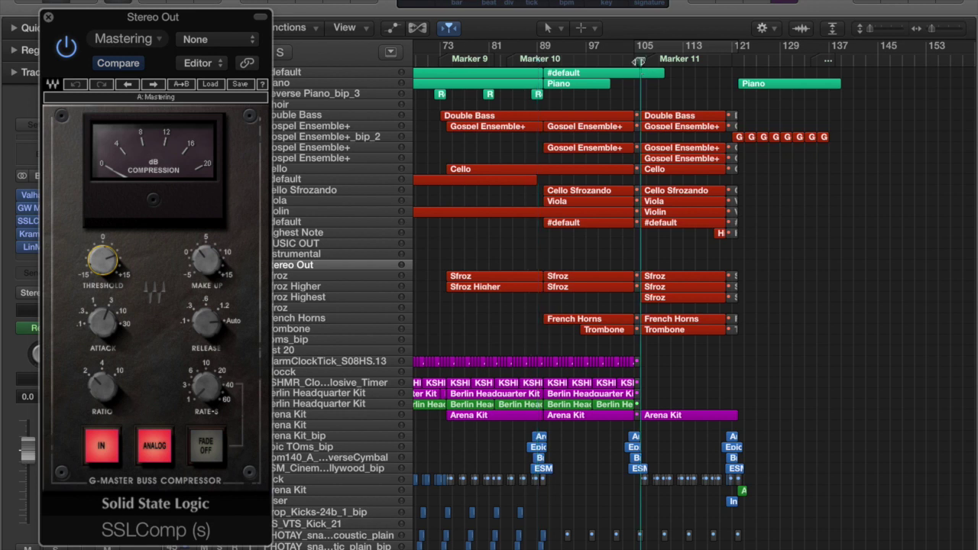
click(139, 41)
mouse_move(209, 309)
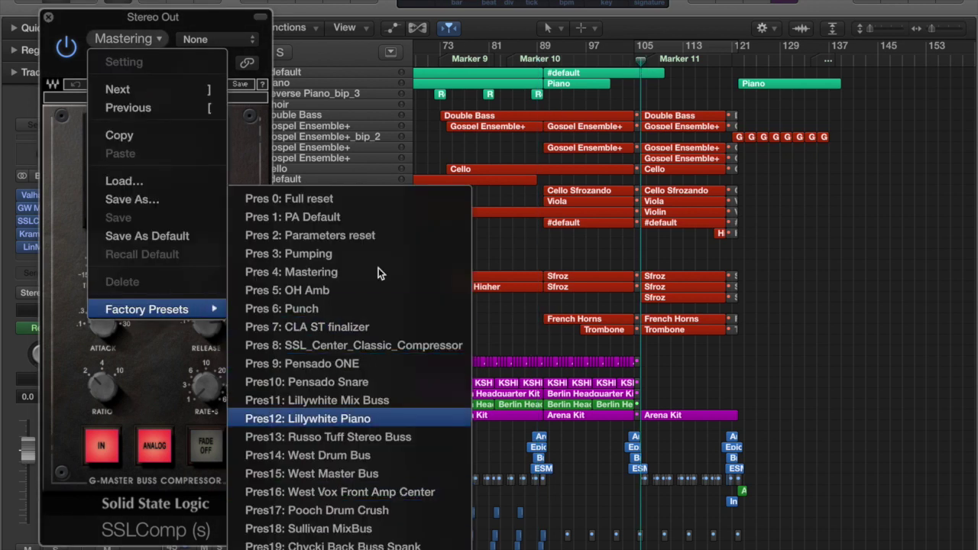
click(238, 17)
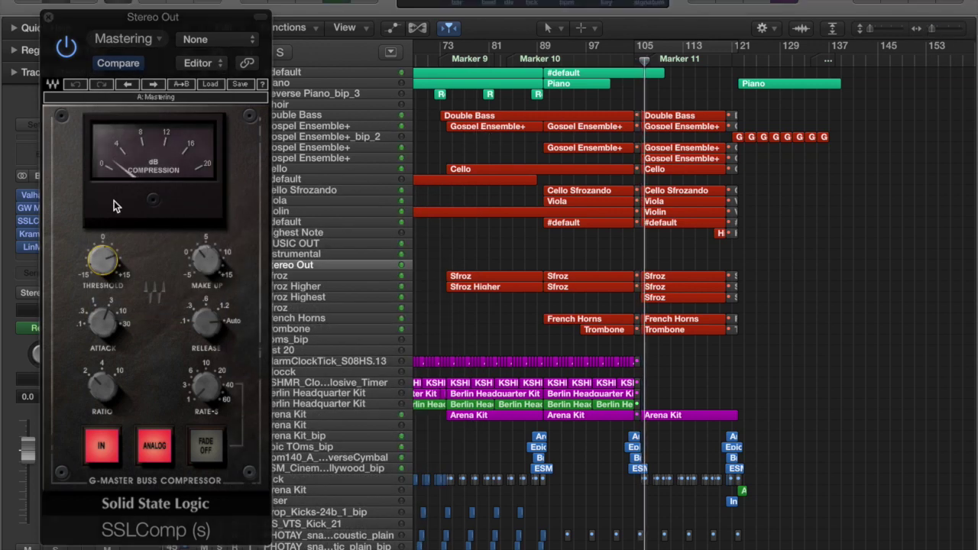
Adjust the SSLComp threshold to 7.6 during playback from about bar 104.
drag(102, 260, 102, 241)
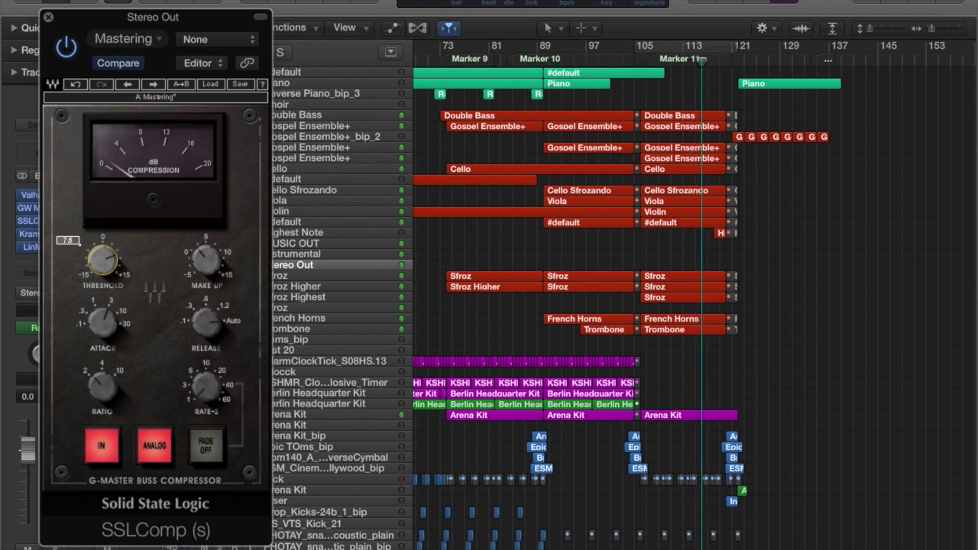
Close SSLComp and load the factory preset Mastering Big and Open in Kramer Tape on the Stereo Out channel.
click(49, 18)
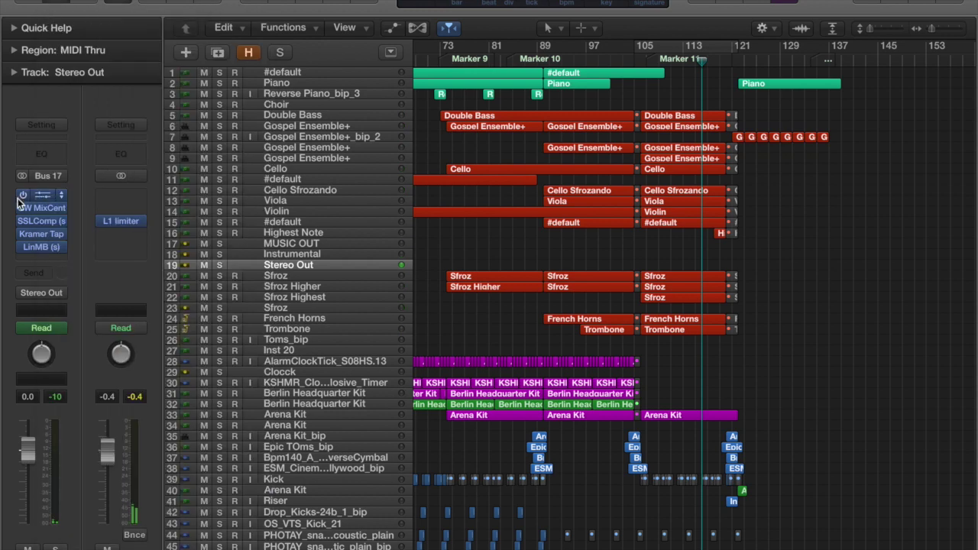
click(41, 237)
click(197, 39)
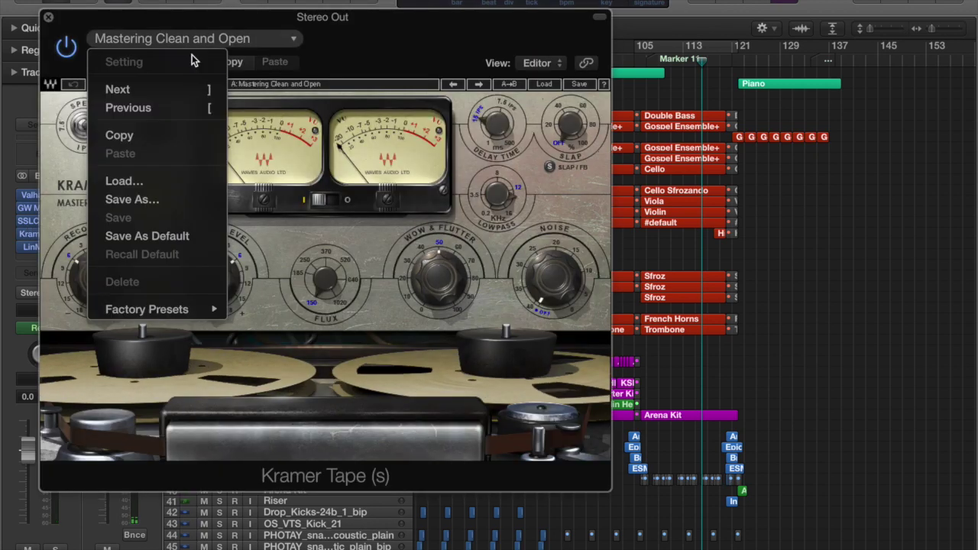
mouse_move(208, 309)
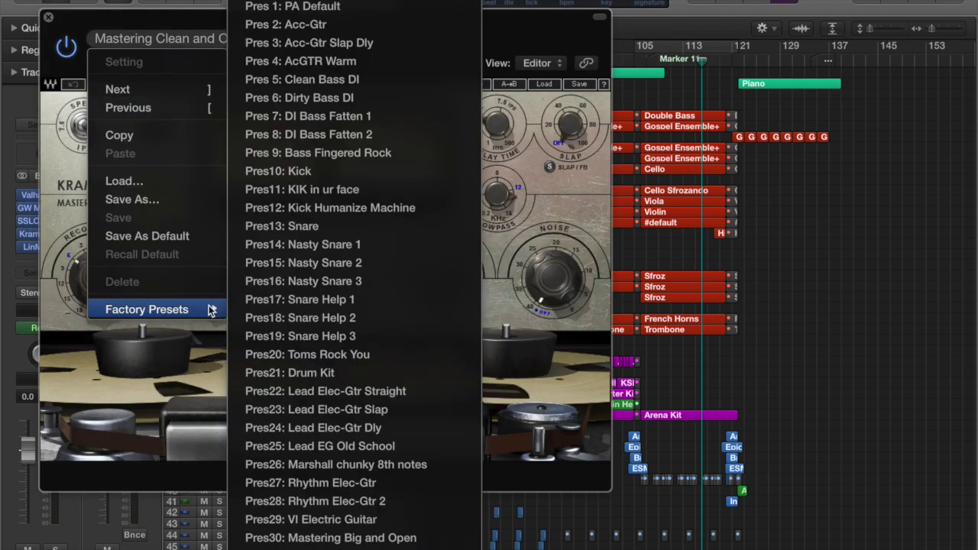
scroll(351, 528, down, 3)
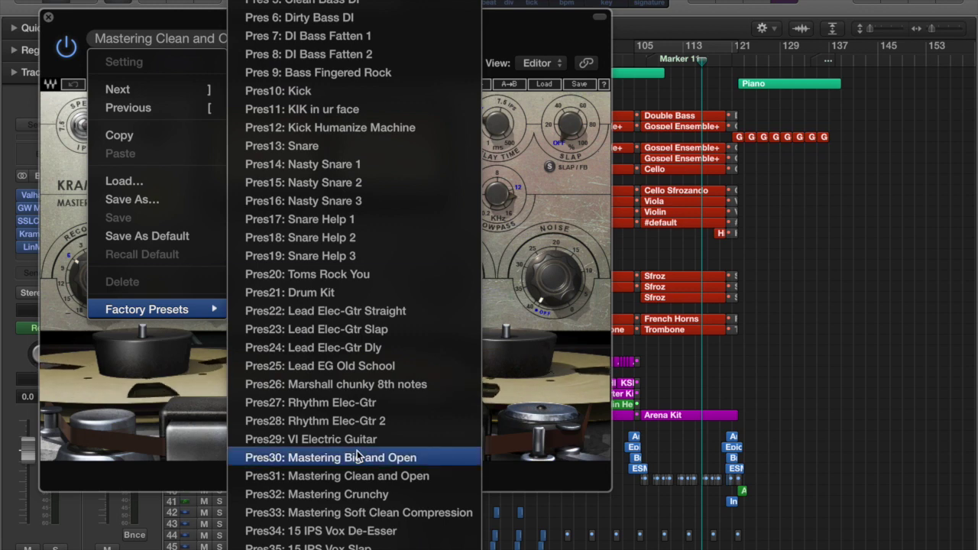
click(358, 458)
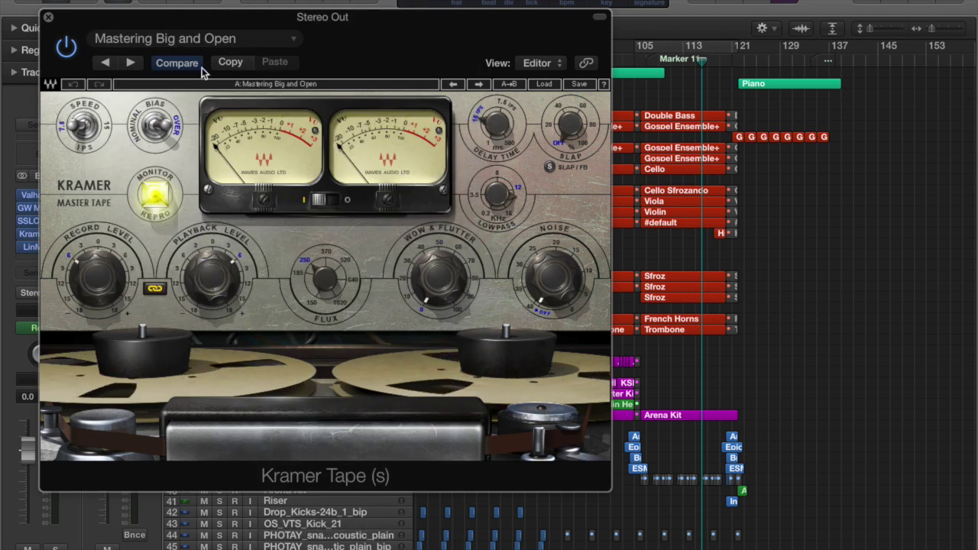
Switch Kramer Tape back to the factory preset Mastering Clean and Open.
click(202, 38)
mouse_move(211, 309)
scroll(330, 526, down, 2)
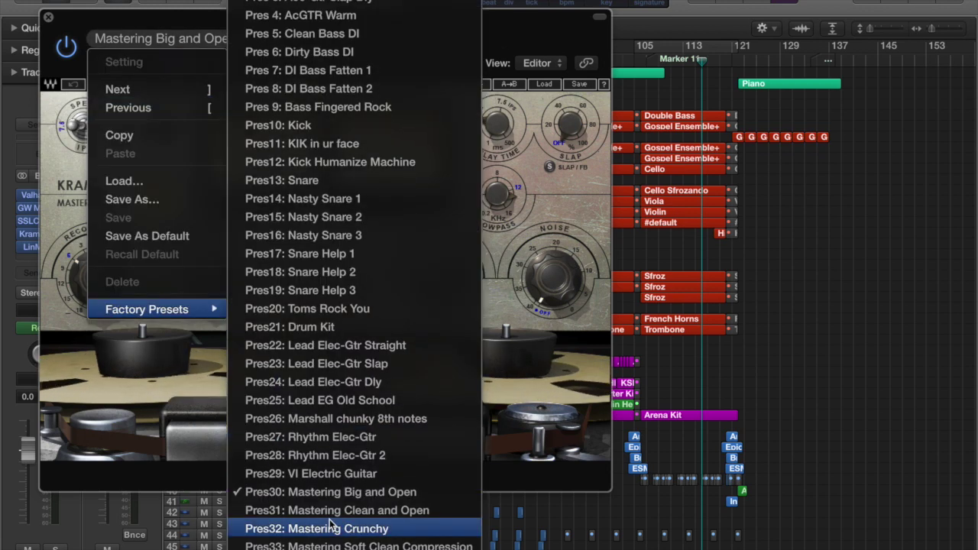
click(334, 510)
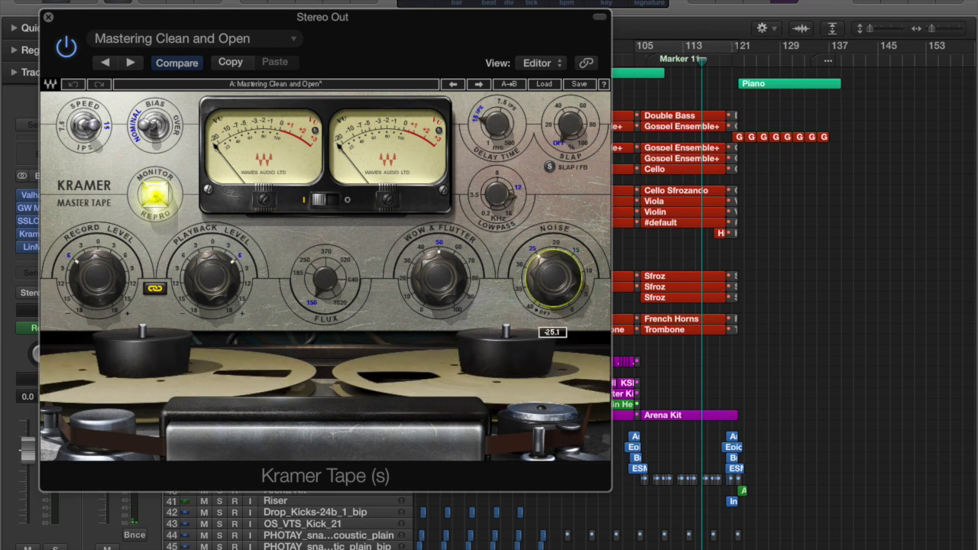
Play the looped section around Marker 11 and compare the mix with Kramer Tape bypassed and active.
click(638, 53)
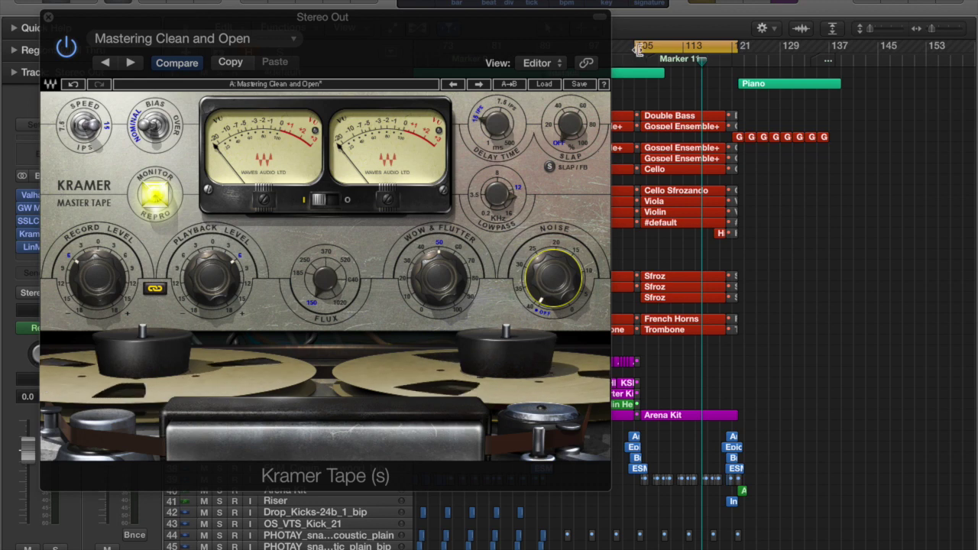
click(65, 48)
key(space)
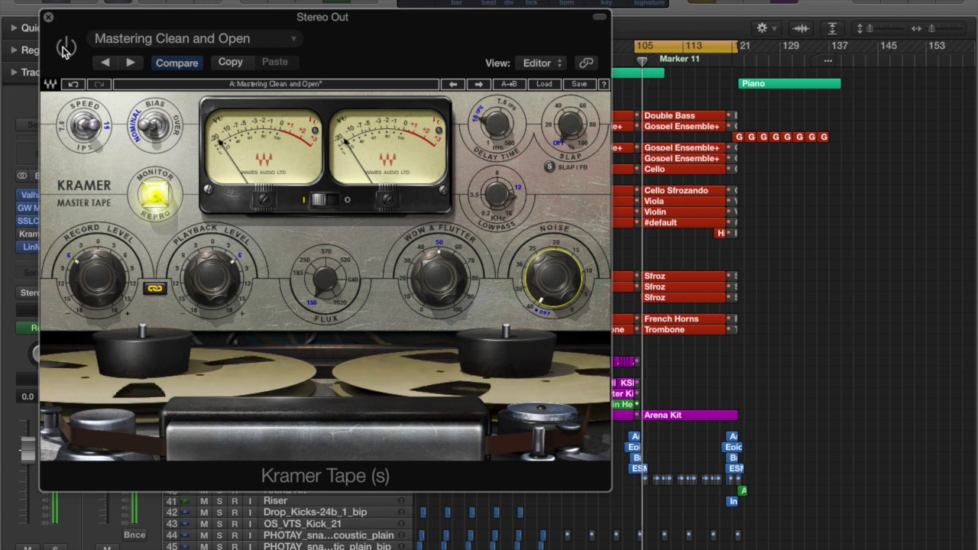
click(64, 48)
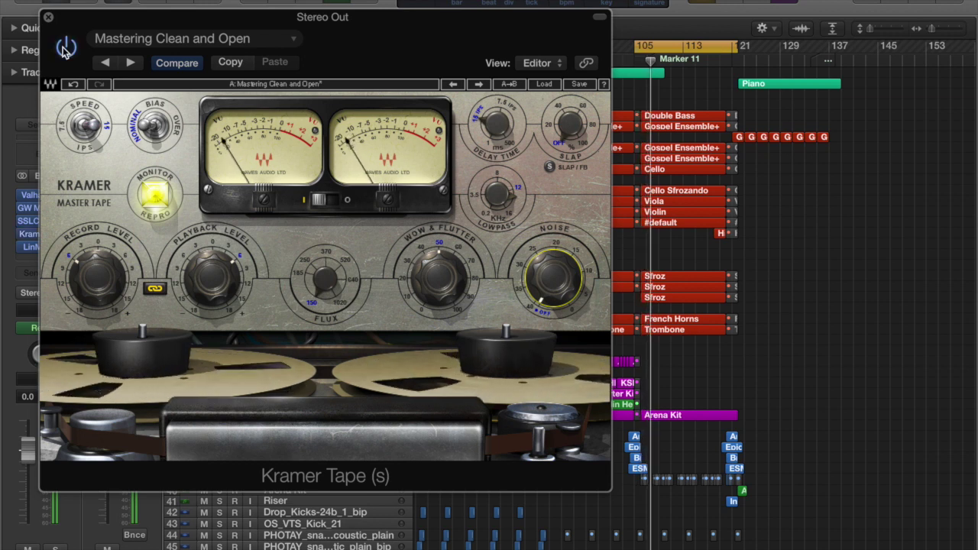
click(65, 50)
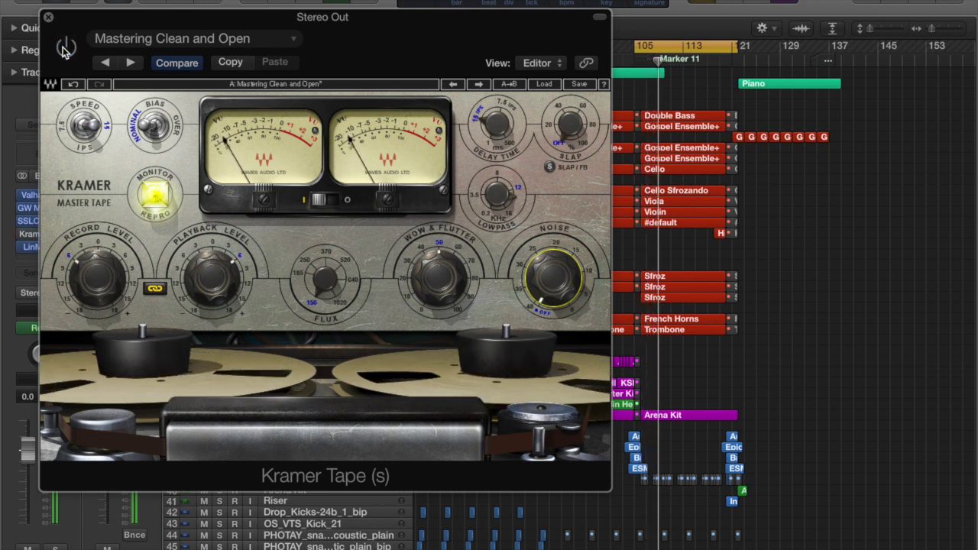
click(64, 49)
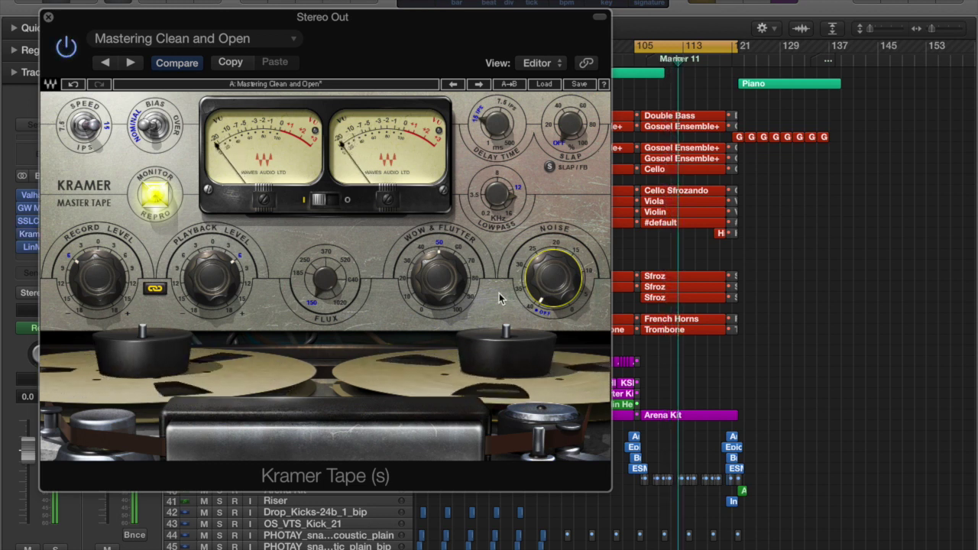
Audition the Kramer Tape noise at 0.0, turn it back to Off and close the plug-in.
mouse_move(541, 292)
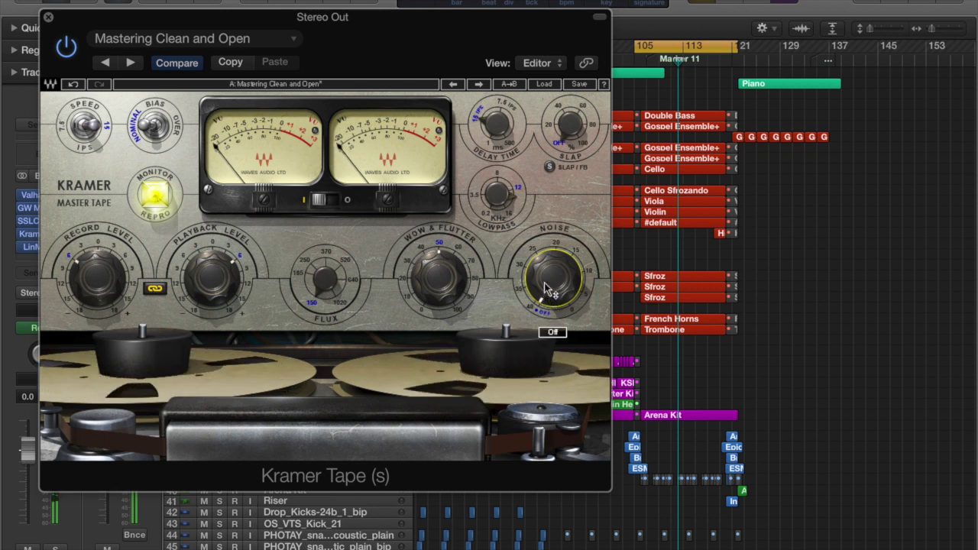
drag(546, 291, 546, 263)
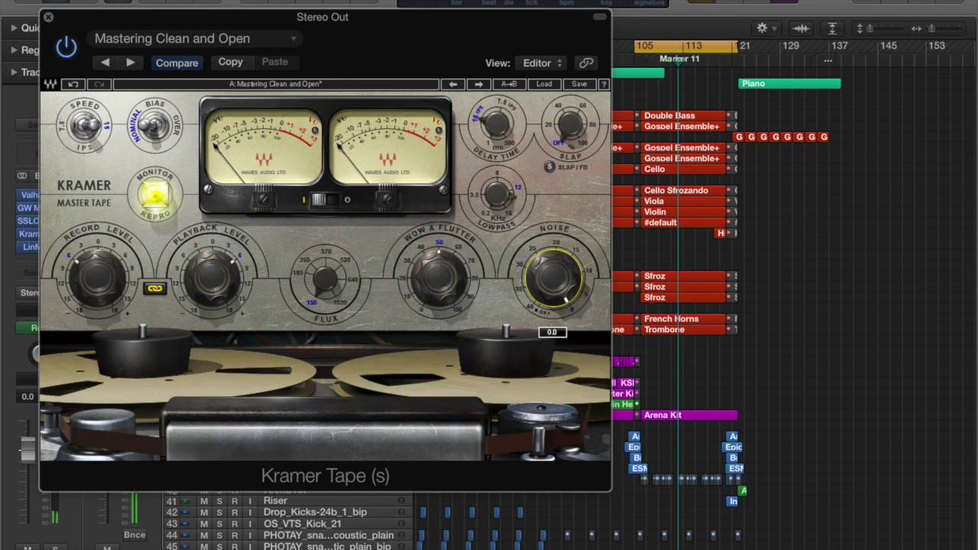
drag(541, 278, 541, 344)
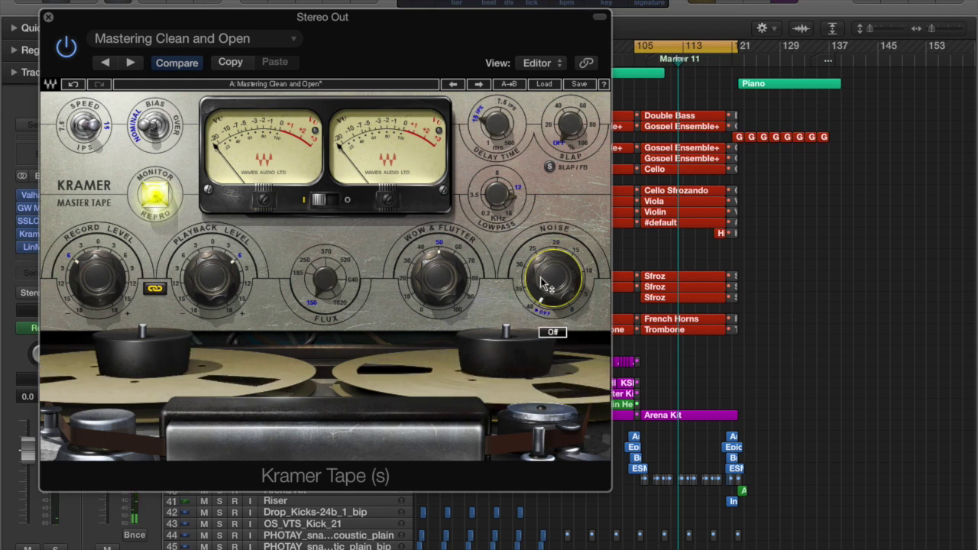
click(47, 17)
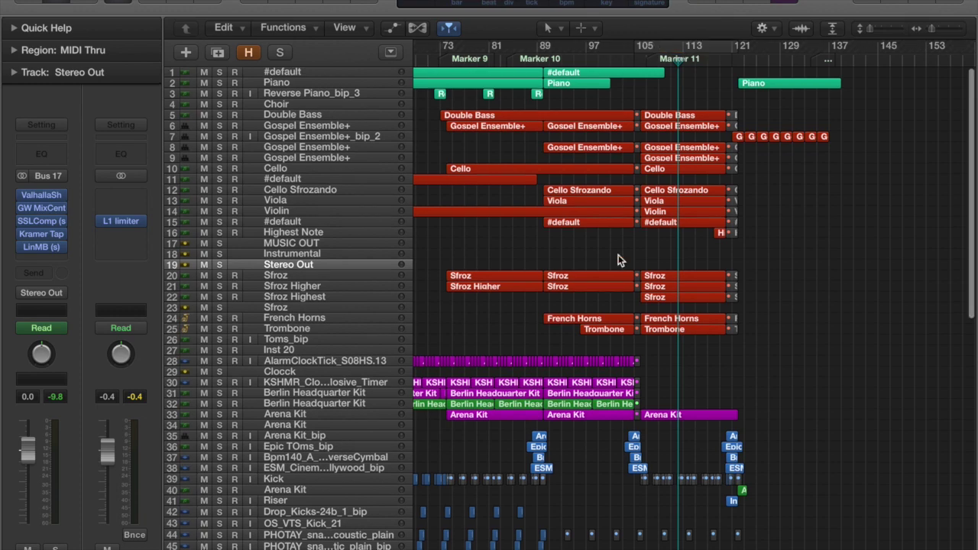
Zoom the timeline in on the Marker 11 section and place the playhead at the start of its regions.
scroll(618, 256, down, 10)
scroll(618, 259, down, 12)
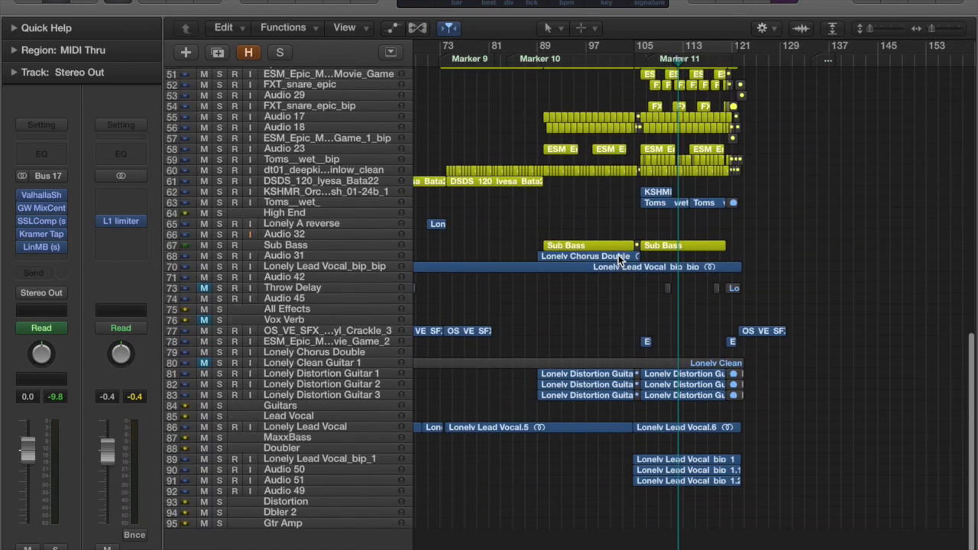
scroll(435, 316, up, 10)
scroll(449, 338, up, 8)
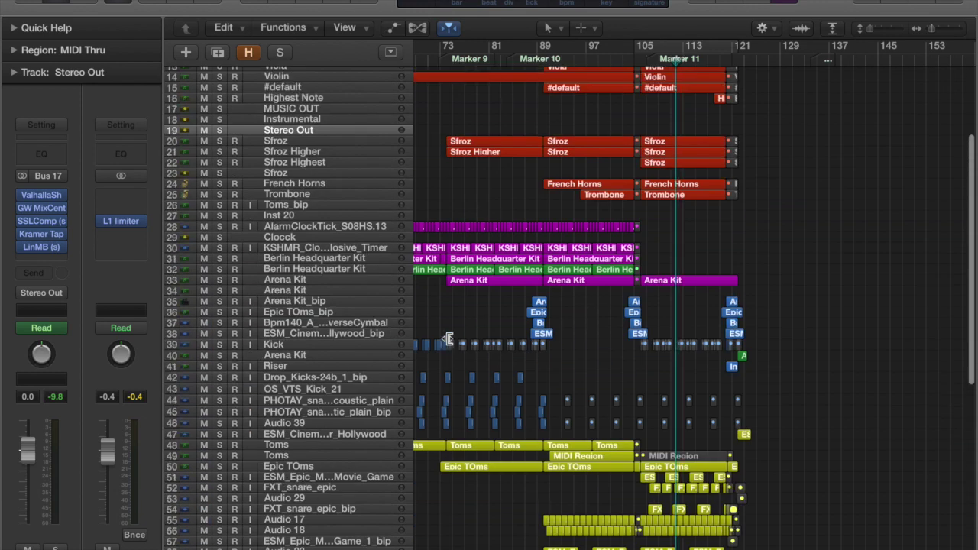
click(945, 27)
click(946, 27)
click(945, 27)
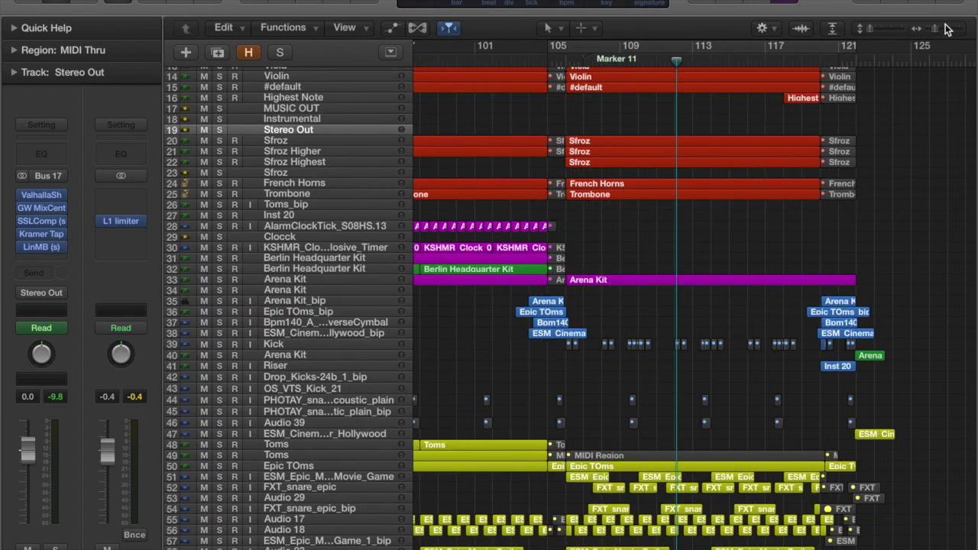
click(946, 27)
scroll(666, 233, down, 2)
scroll(666, 233, down, 8)
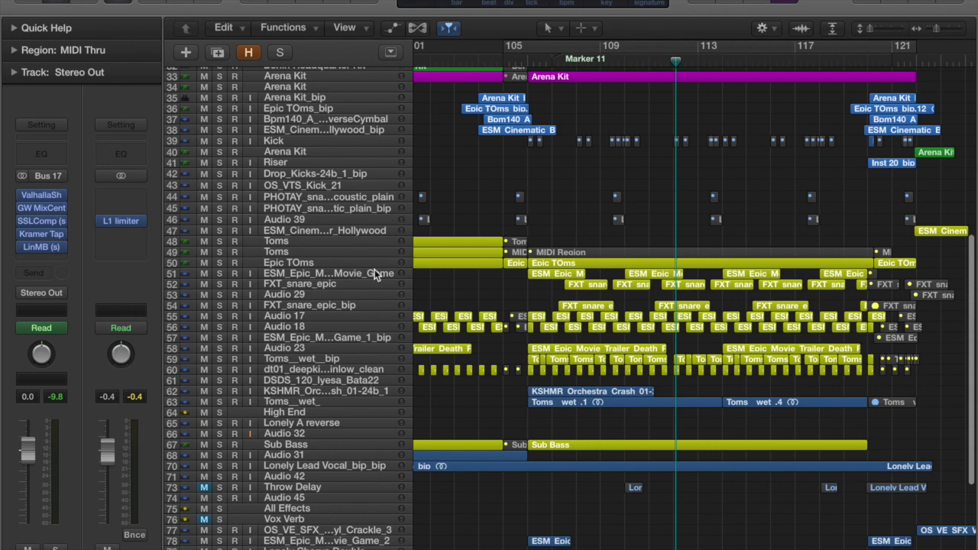
click(346, 297)
click(526, 43)
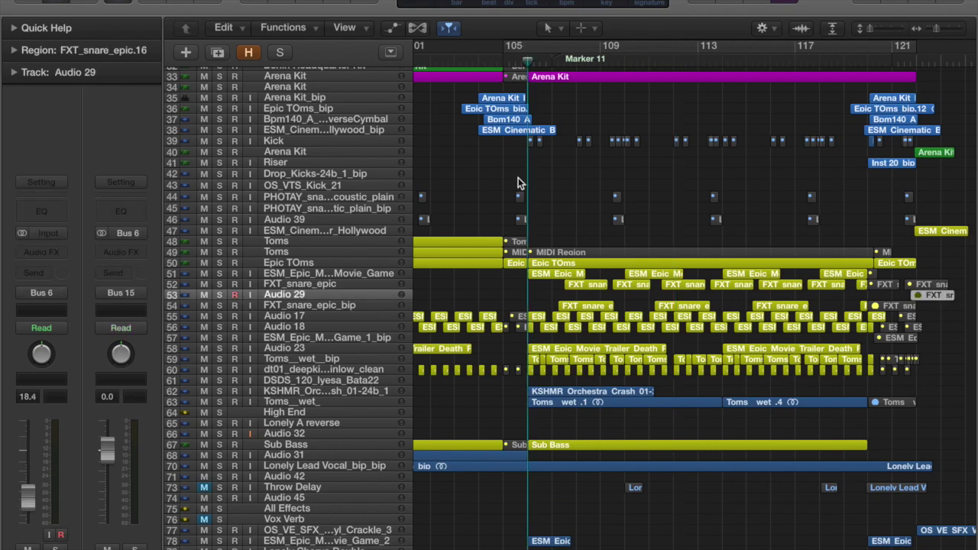
Look over the tracks from the orchestra and drums down to the vocals, selecting Lonely Distortion Guitar 3.
scroll(518, 177, up, 12)
scroll(518, 182, down, 20)
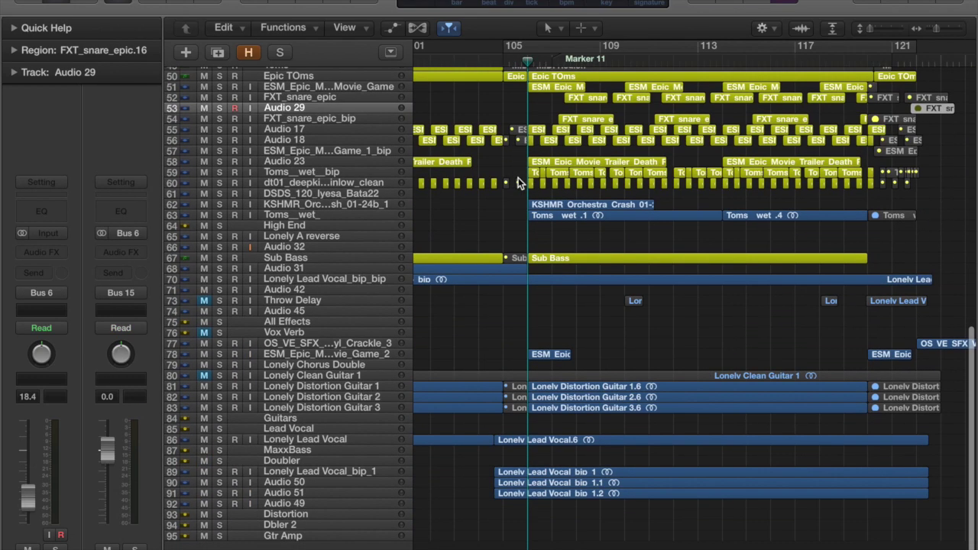
click(345, 410)
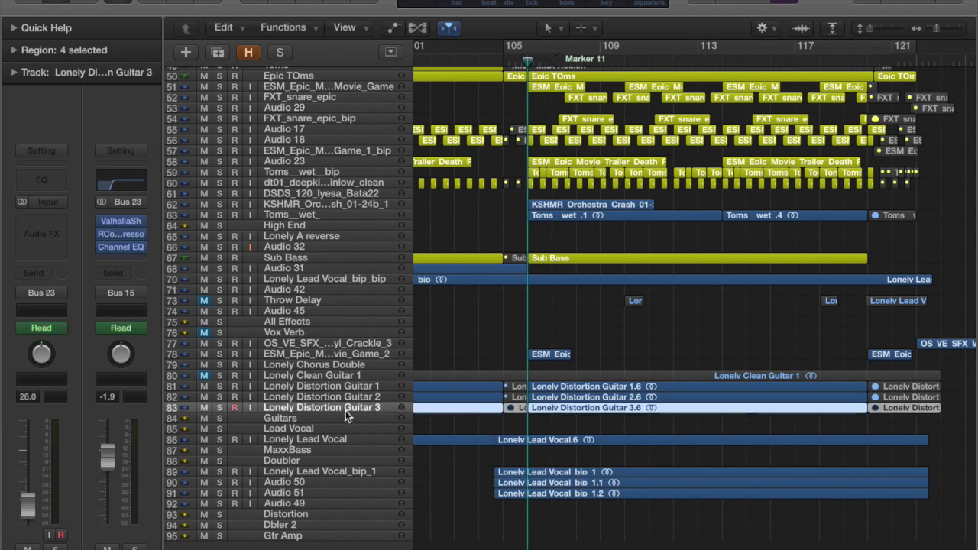
mouse_move(876, 32)
mouse_down()
mouse_move(893, 33)
mouse_move(870, 38)
mouse_up()
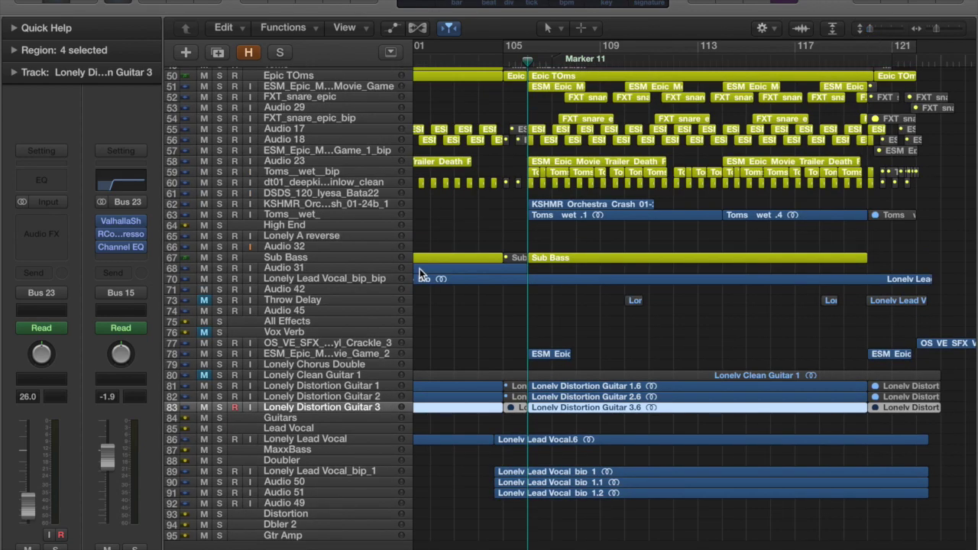
scroll(565, 247, up, 15)
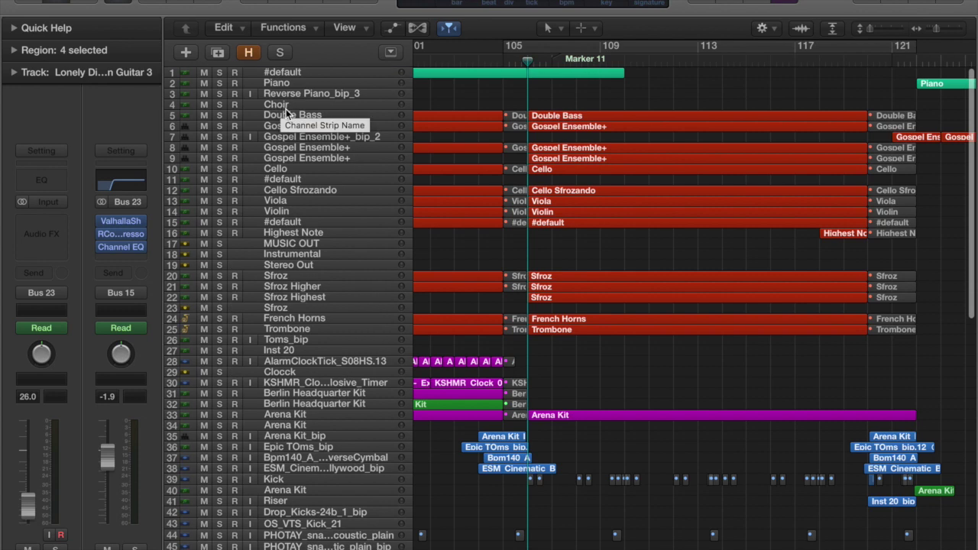
Loop the span of the Marker 11 string regions and solo the Double Bass and the Gospel Ensemble+ track below it.
click(286, 105)
drag(533, 47, 868, 47)
key(s)
key(s)
key(Down)
key(Down)
key(s)
key(Up)
key(s)
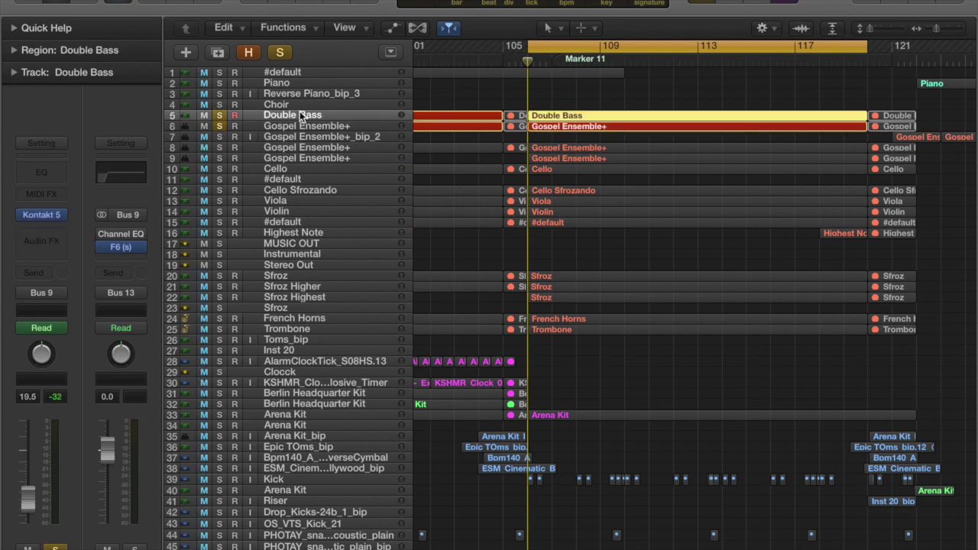
Play the soloed tracks, view the Double Bass's Kontakt instrument, and inspect its region's notes in the Piano Roll.
key(space)
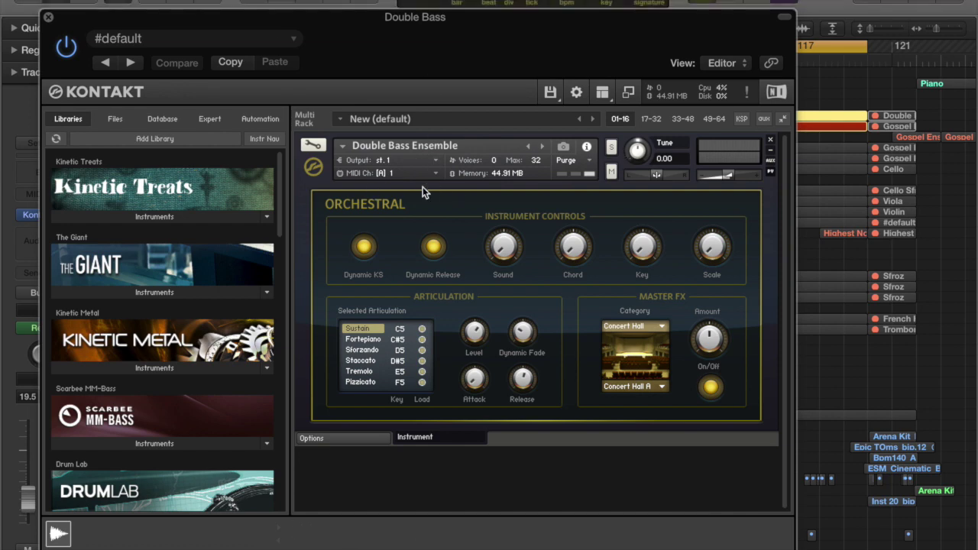
click(49, 16)
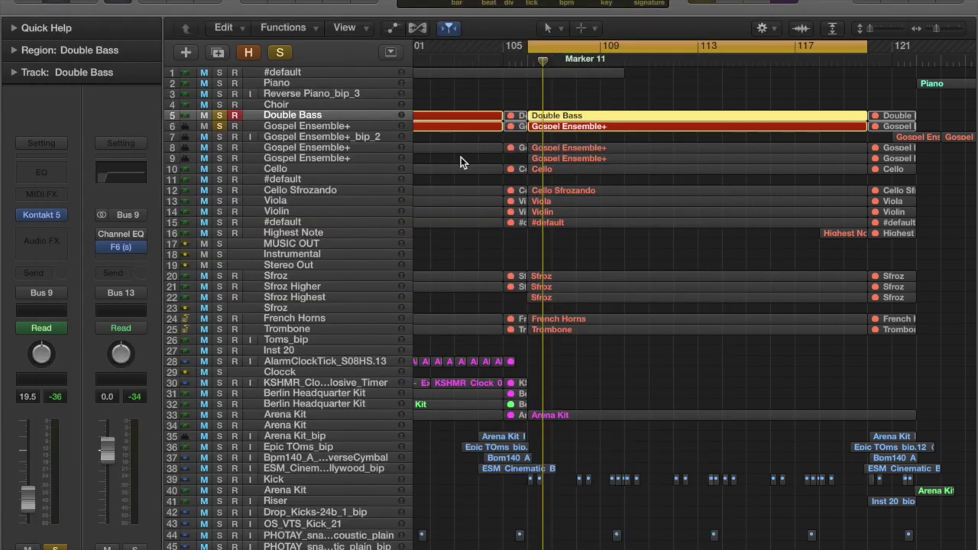
key(p)
drag(948, 219, 931, 222)
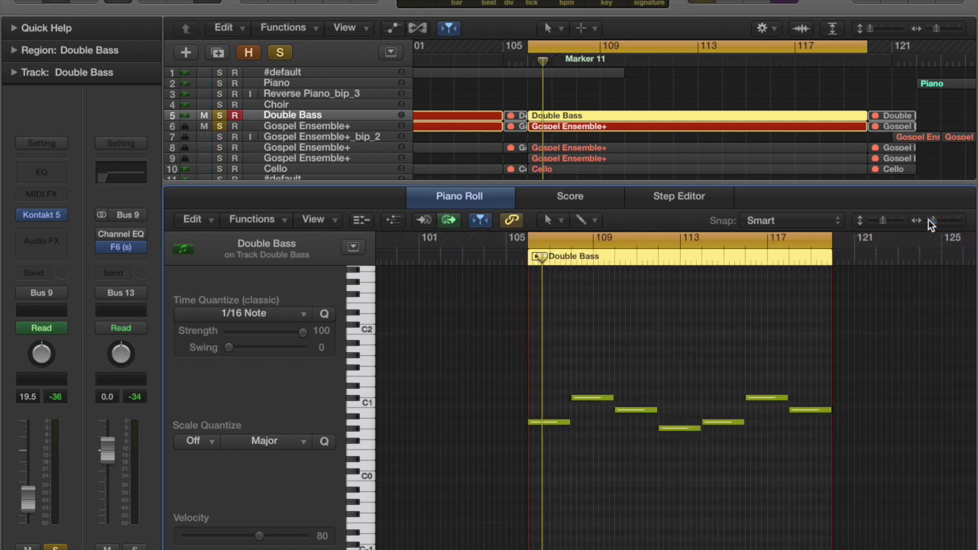
Show the notes of the Gospel Ensemble+ region on track 6 in the Piano Roll and play the loop.
key(p)
key(Down)
key(p)
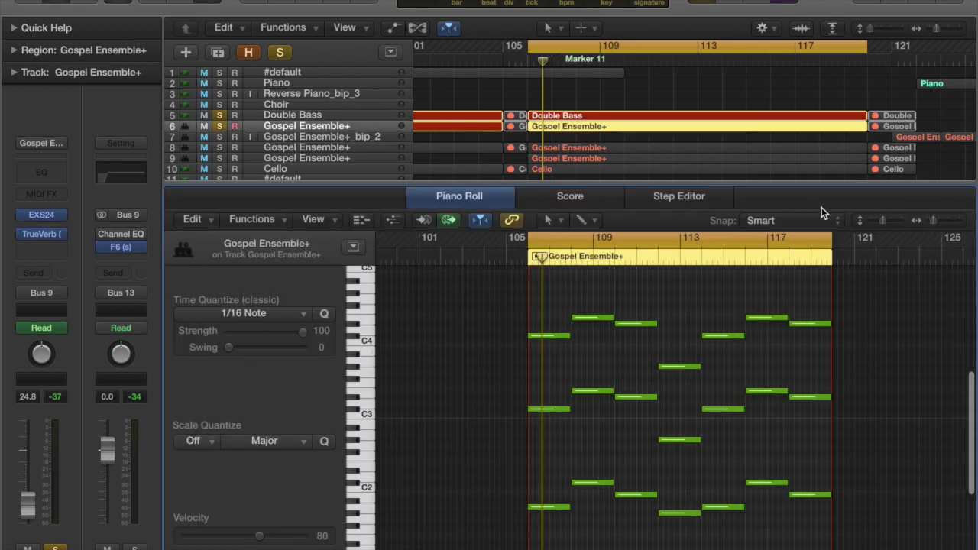
key(space)
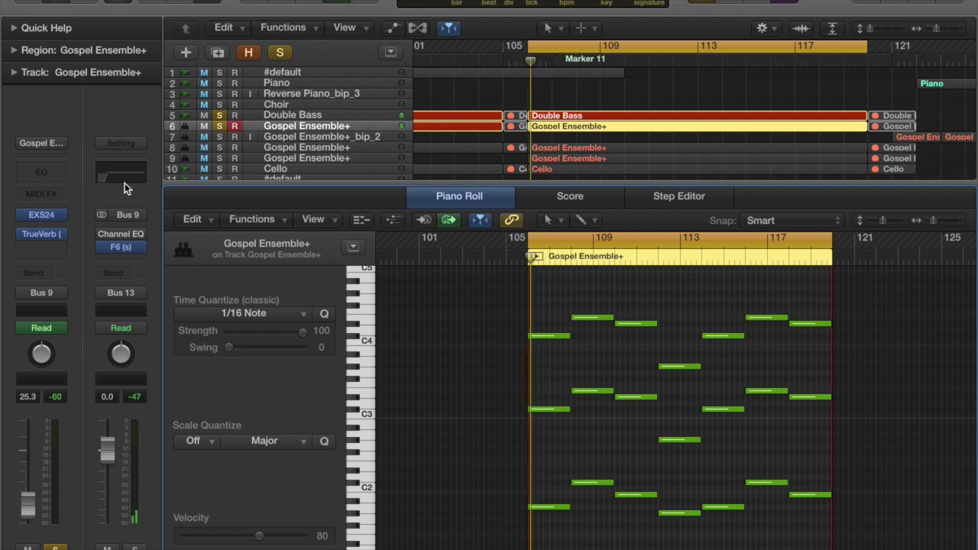
Inspect the Milleniumverb preset of TrueVerb on the Gospel Ensemble+ track and close the plug-in.
click(42, 234)
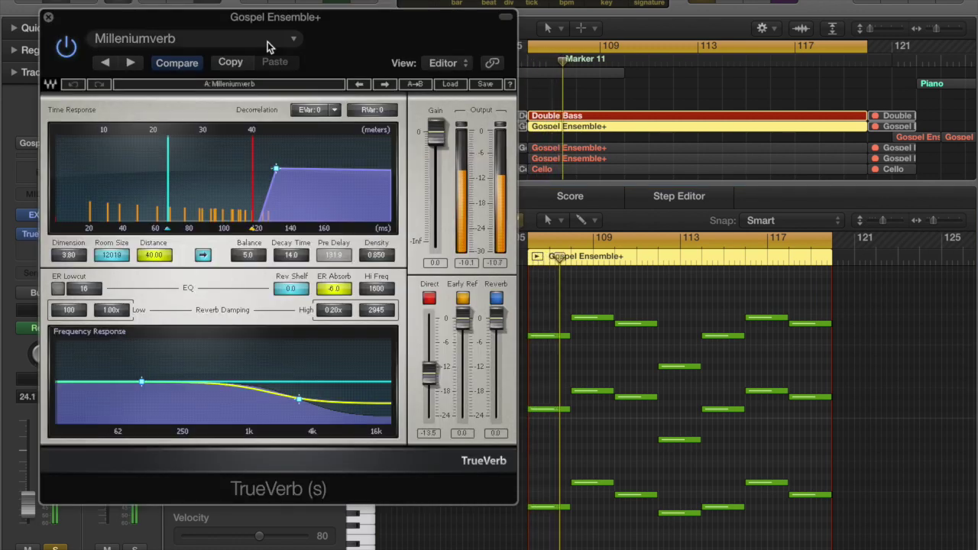
click(221, 37)
click(367, 35)
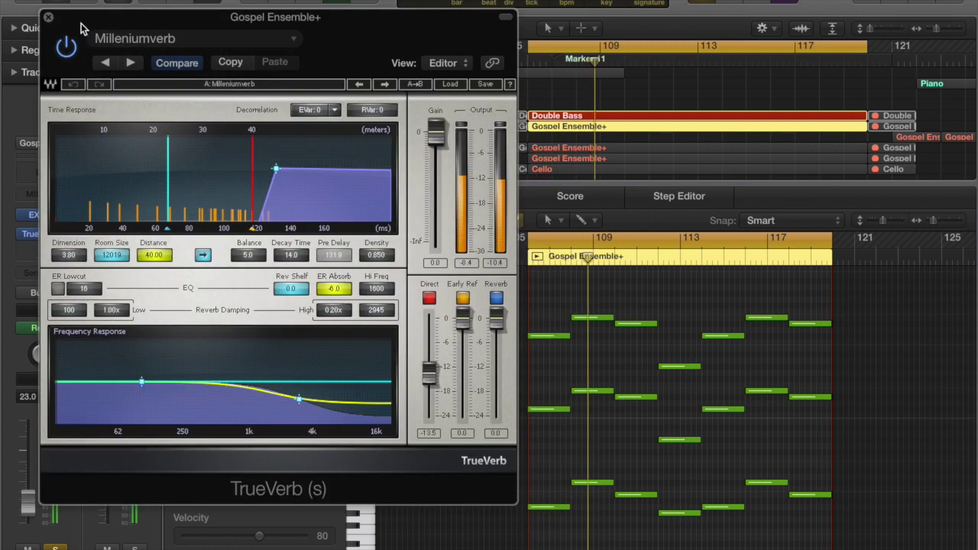
click(47, 16)
Unsolo the Double Bass and restart playback with only the Gospel Ensemble+ on track 6 soloed.
key(Up)
key(Down)
key(space)
key(space)
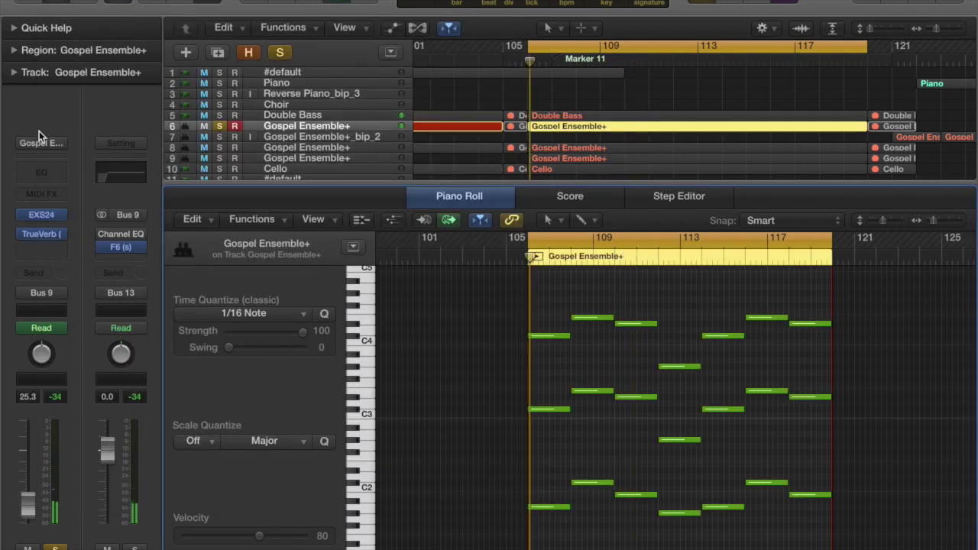
Audition TrueVerb's bypass and a 0.0 Direct level on the Gospel Ensemble+, set Direct to -13.0 and close the plug-in.
click(41, 233)
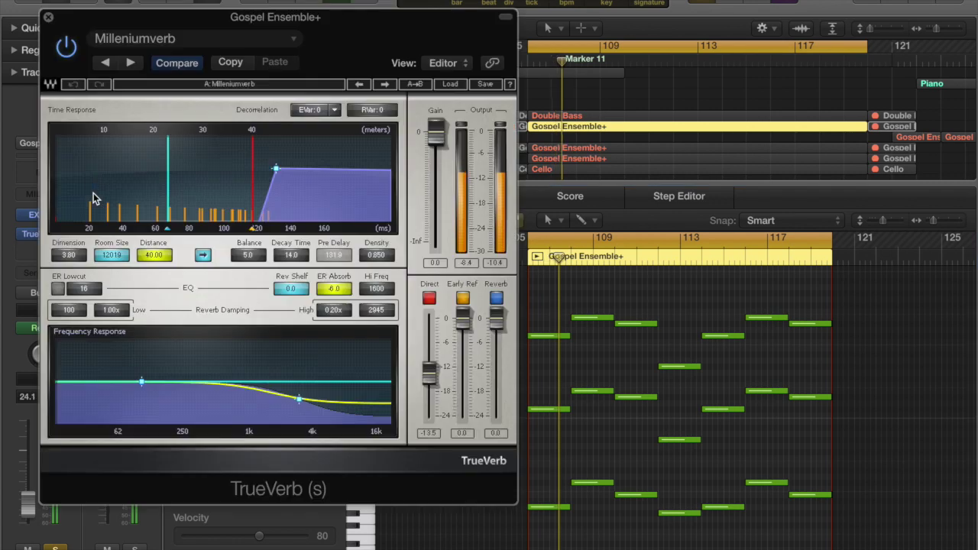
click(67, 48)
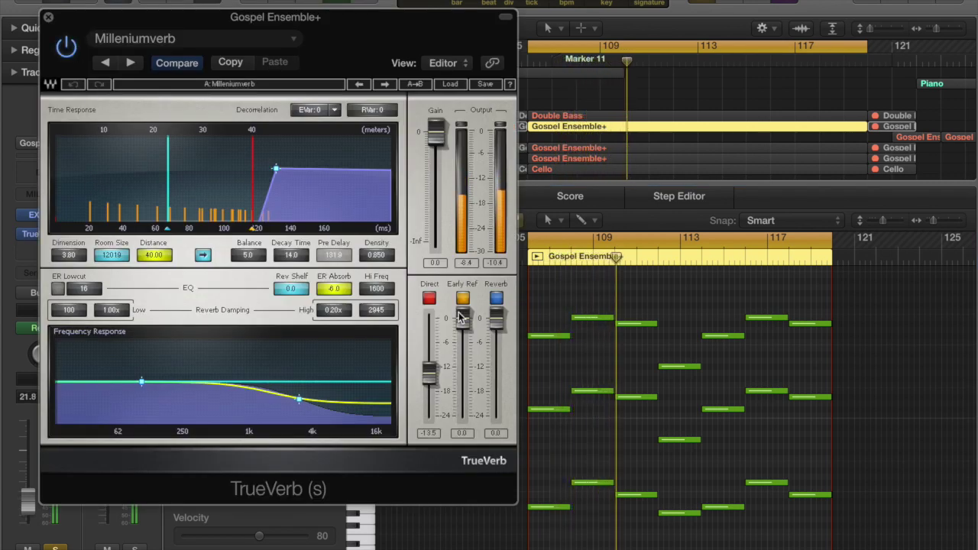
drag(430, 374, 430, 318)
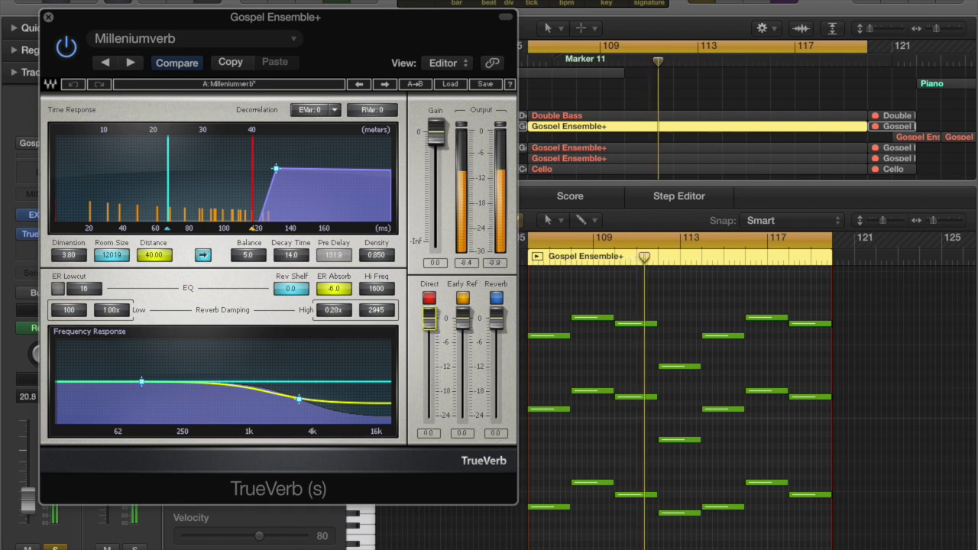
drag(430, 319, 430, 370)
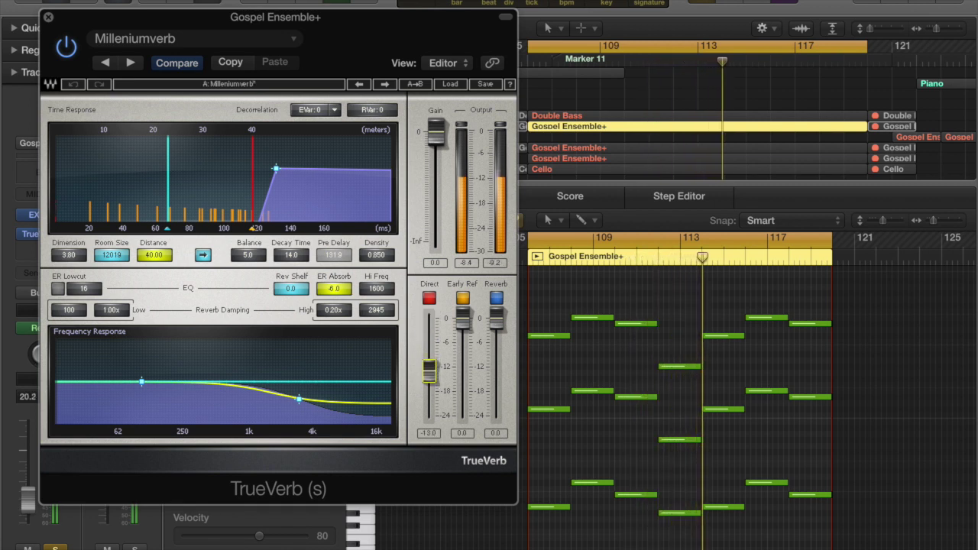
click(48, 18)
Add the Gospel Ensemble+ tracks 8 and 9 to the solo and play all three choir layers together from the loop start.
key(Down)
key(Down)
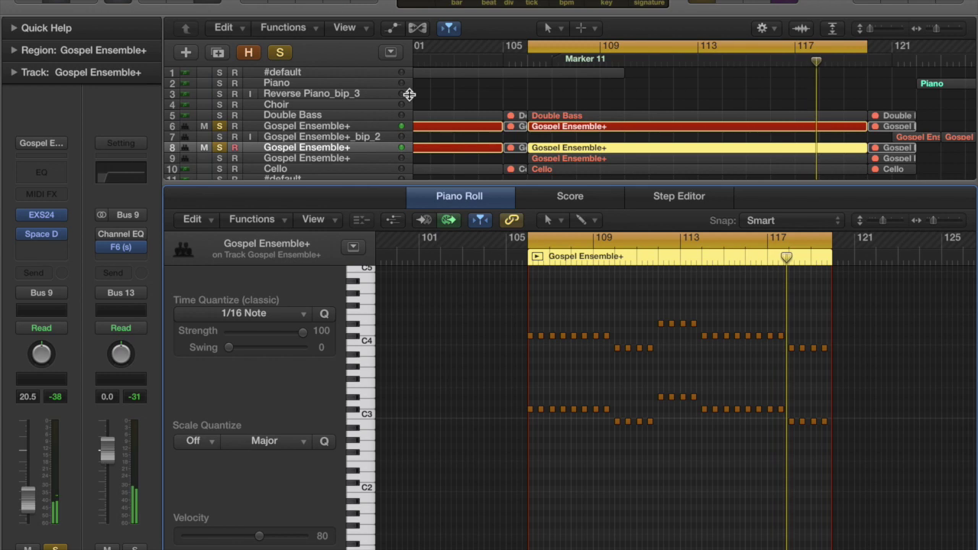
key(Down)
key(space)
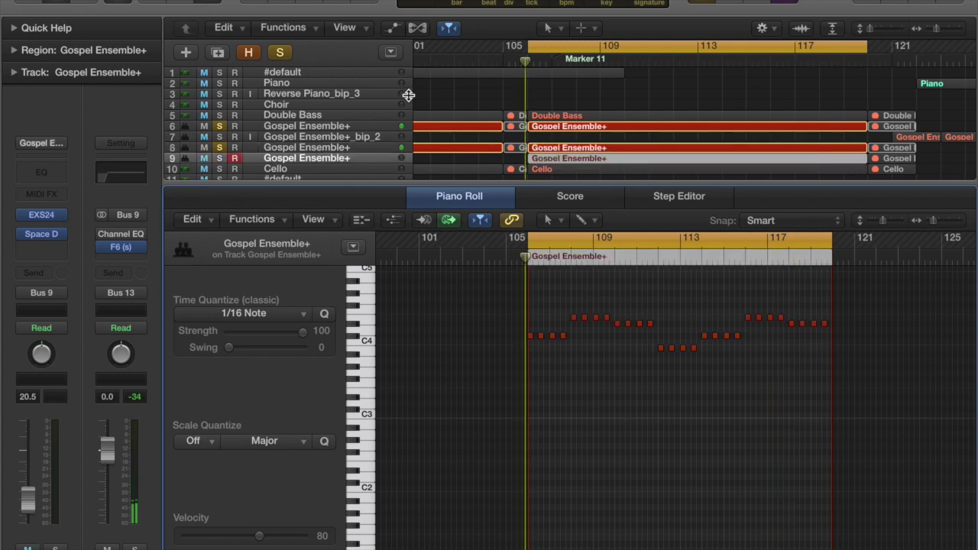
key(space)
key(a)
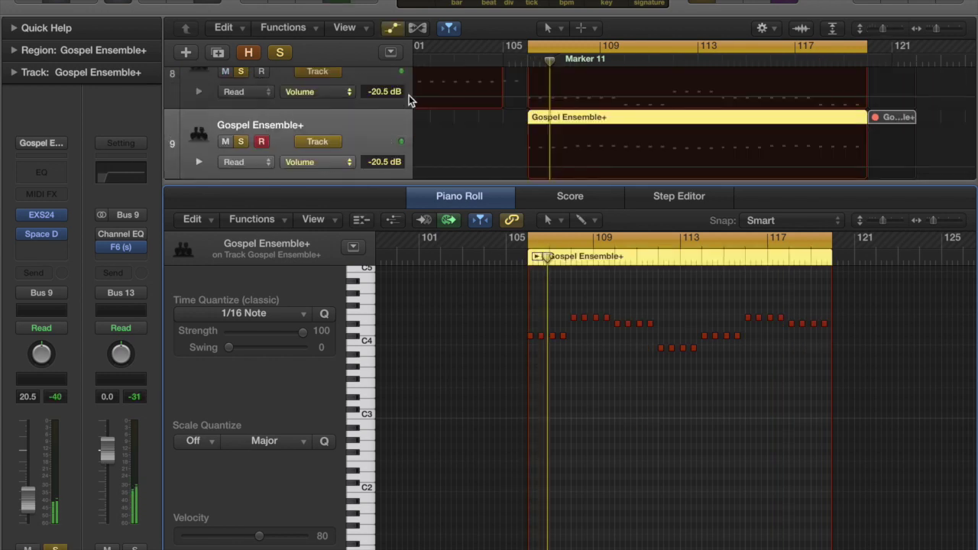
key(a)
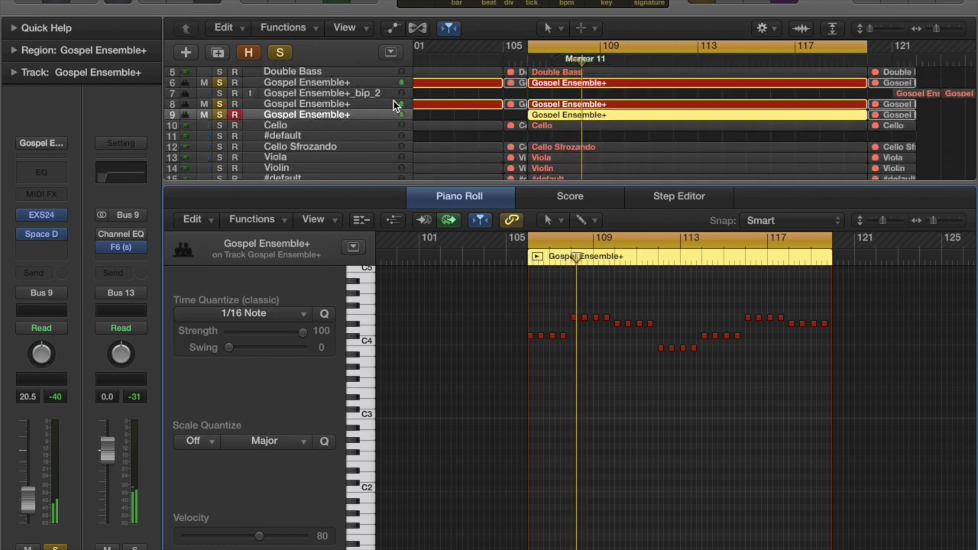
Add the Cello on track 10 to the solo and inspect its Cello Ensemble instrument in Kontakt, closing the plug-in.
key(Down)
key(s)
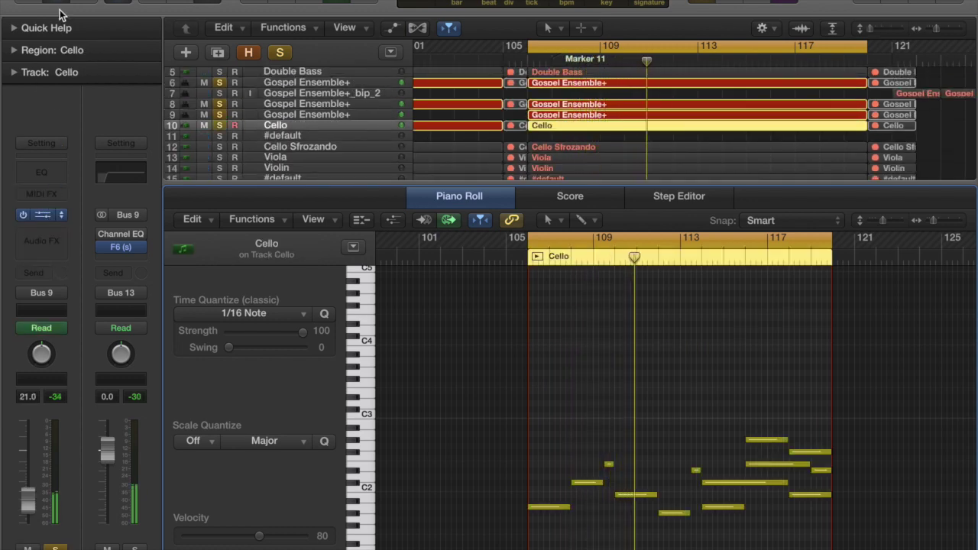
key(v)
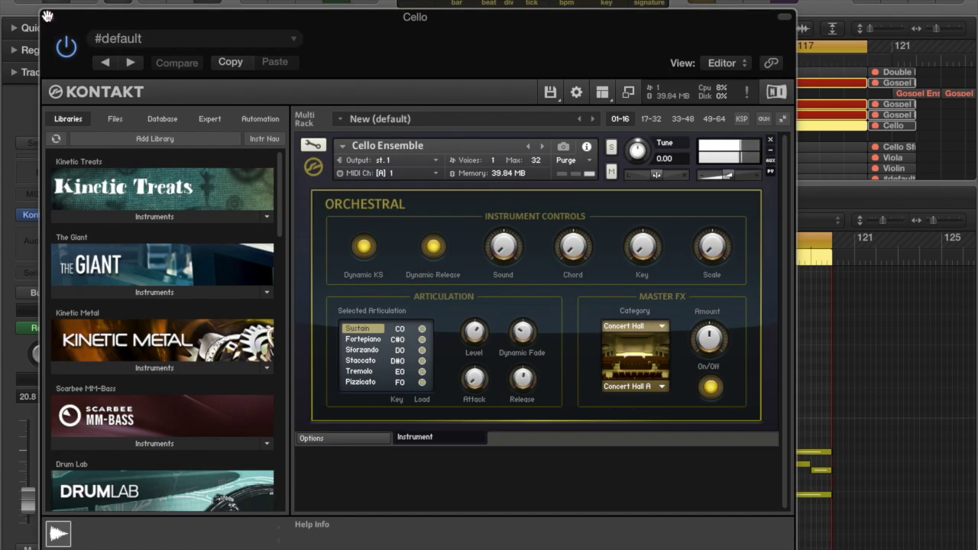
click(46, 17)
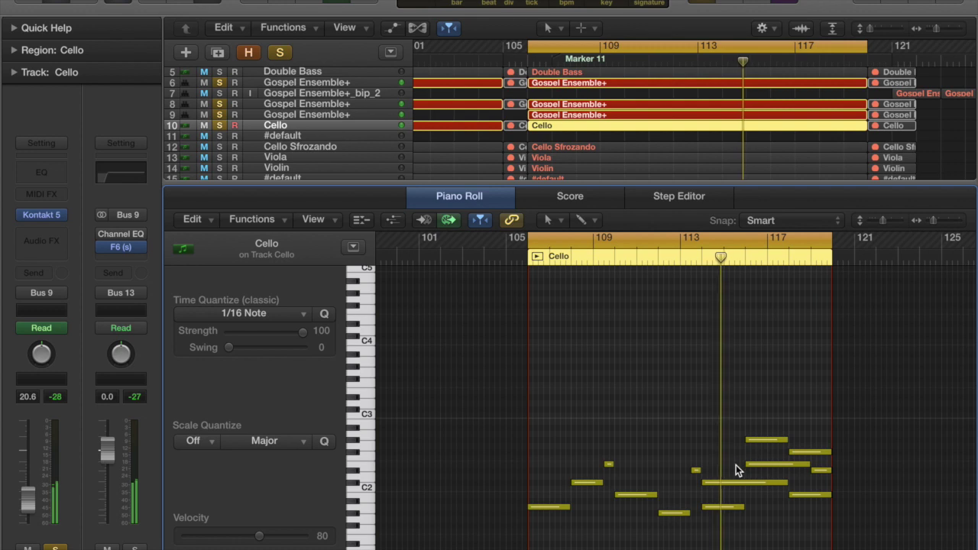
Close the note editor, solo the Cello Sfrozando too, and check its Kontakt articulation before closing the plug-in.
key(Down)
key(e)
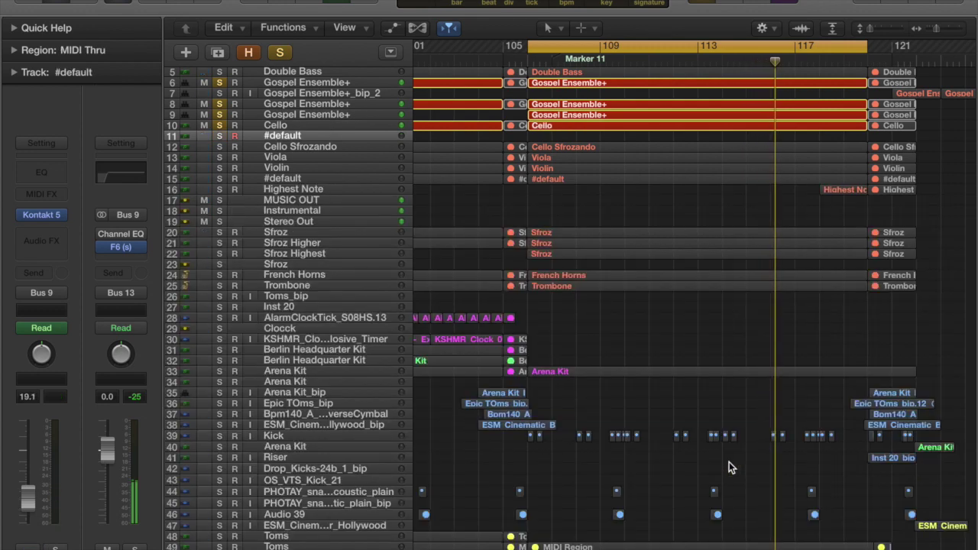
key(Down)
mouse_move(43, 212)
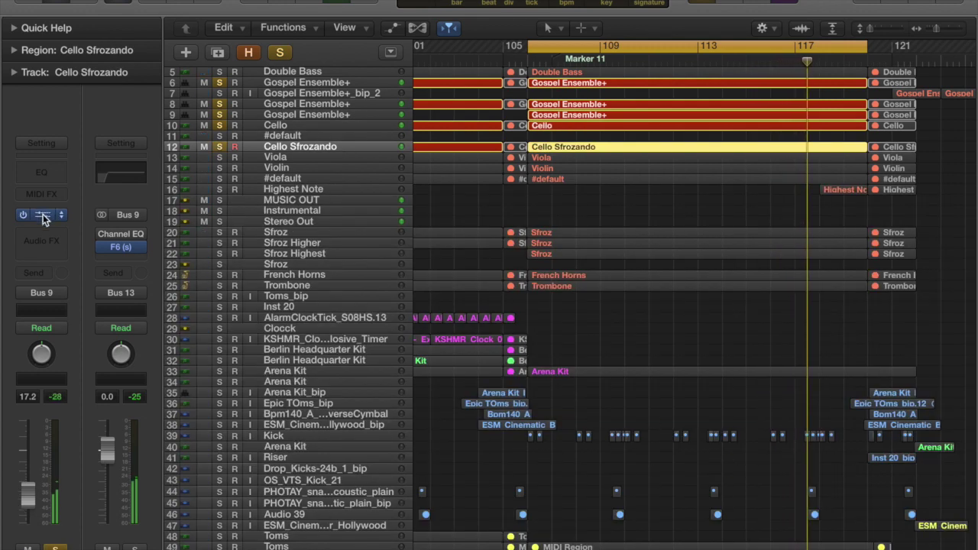
click(41, 216)
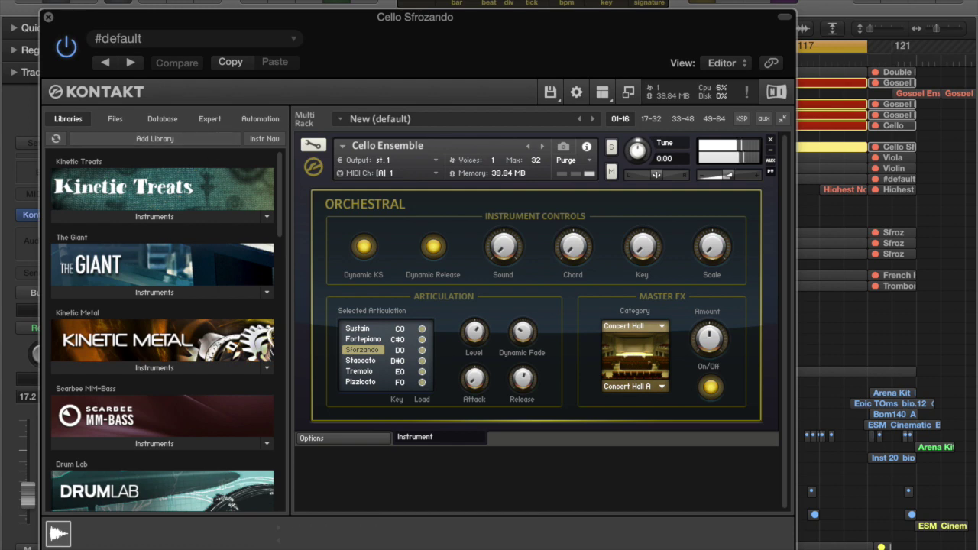
click(48, 17)
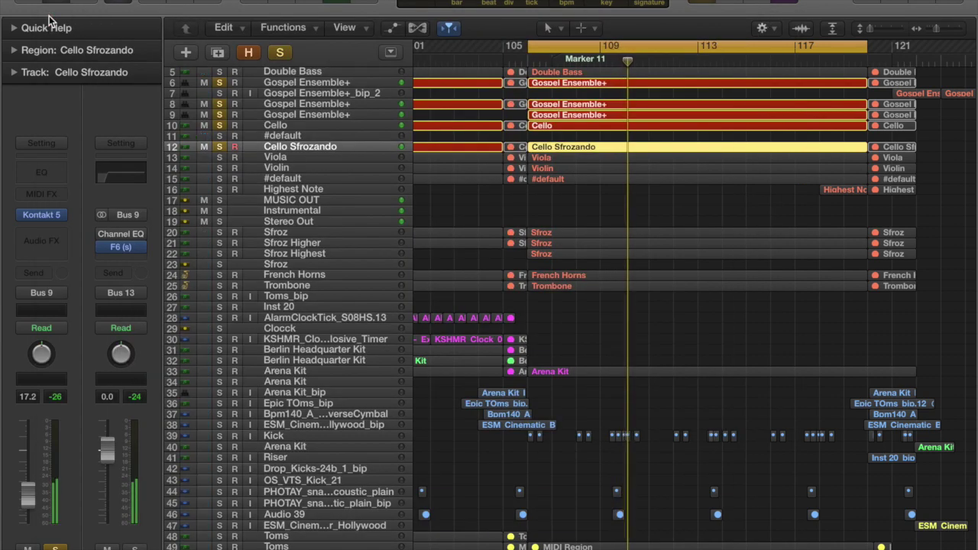
Add the Viola to the solo with track automation shown, and inspect its Viola Ensemble instrument in Kontakt.
key(Down)
key(a)
key(e)
key(e)
click(39, 214)
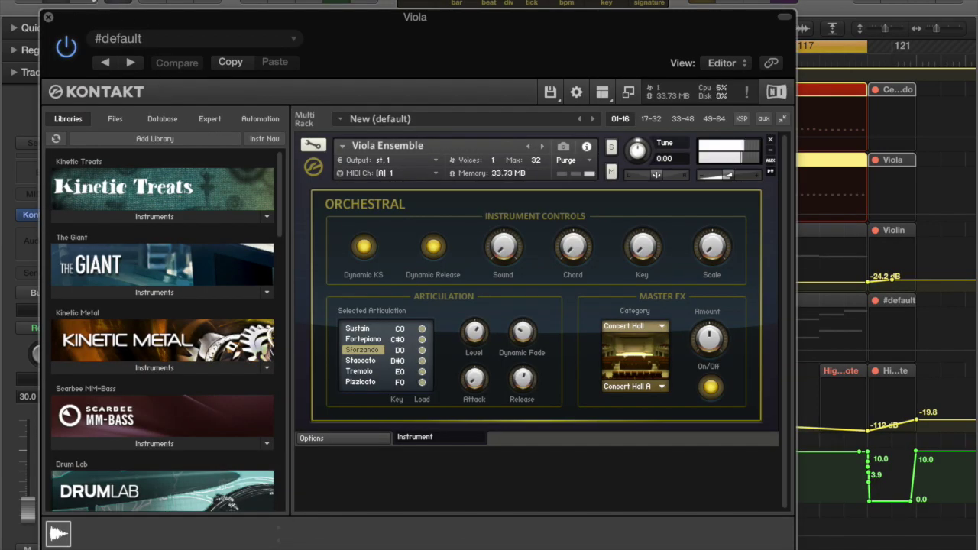
click(48, 17)
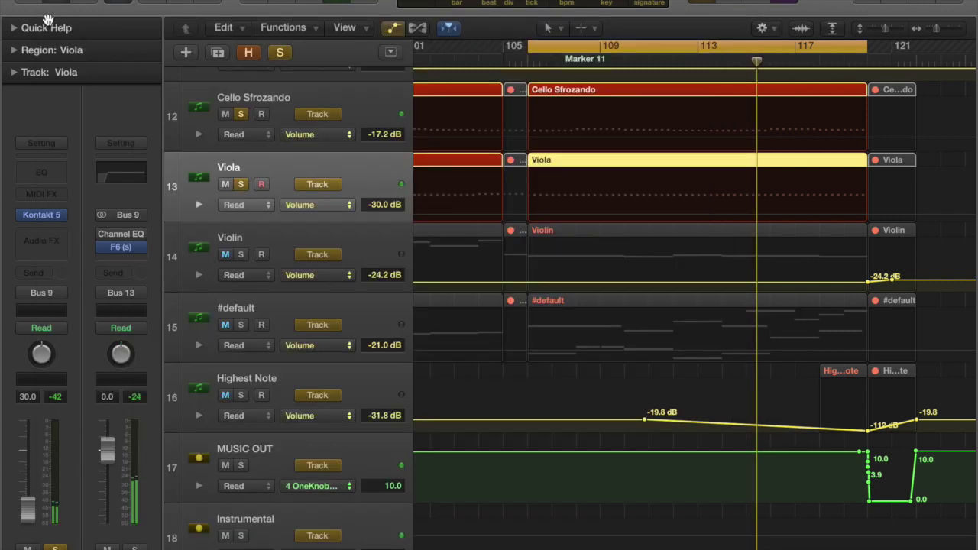
Add the Violin on track 14 to the solo, inspect its Violin Ensemble articulation in Kontakt and close the plug-in.
key(Down)
key(s)
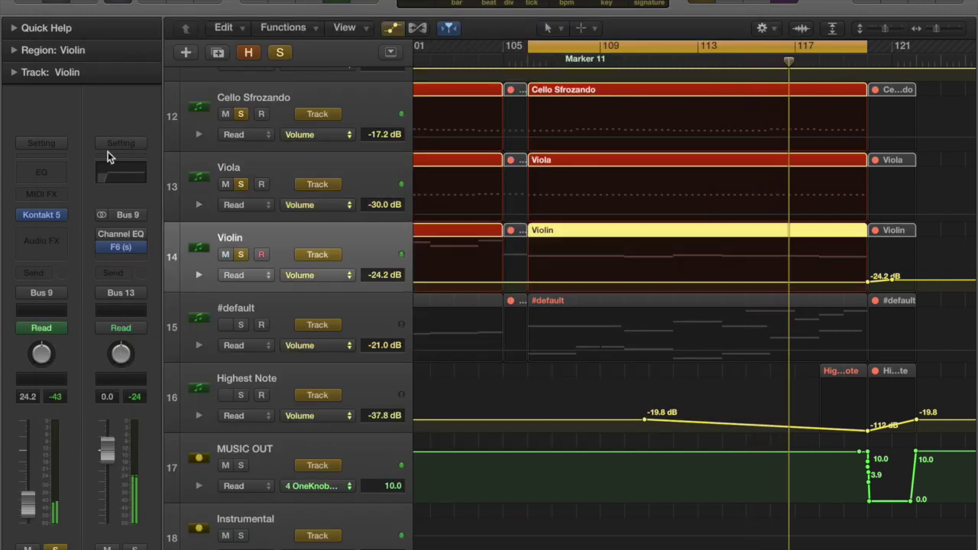
mouse_move(38, 218)
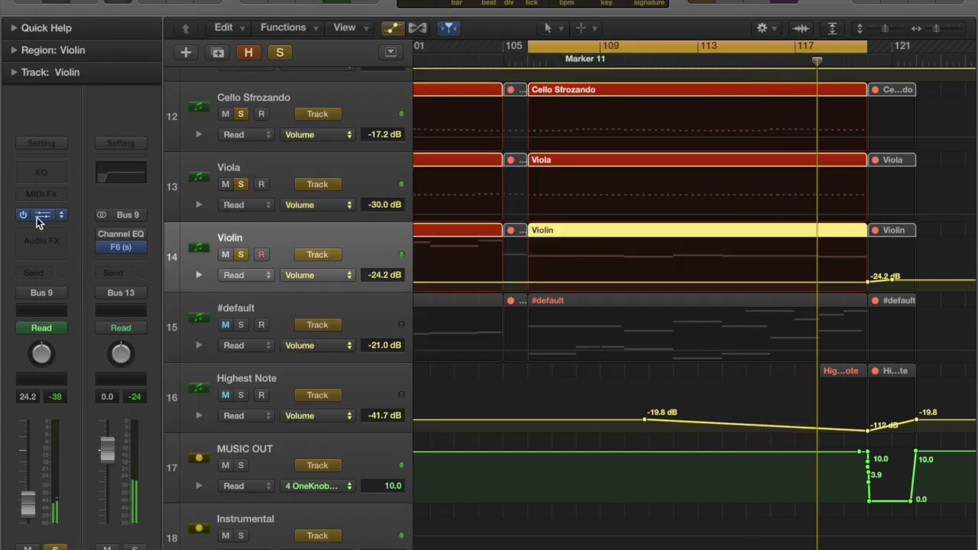
click(36, 217)
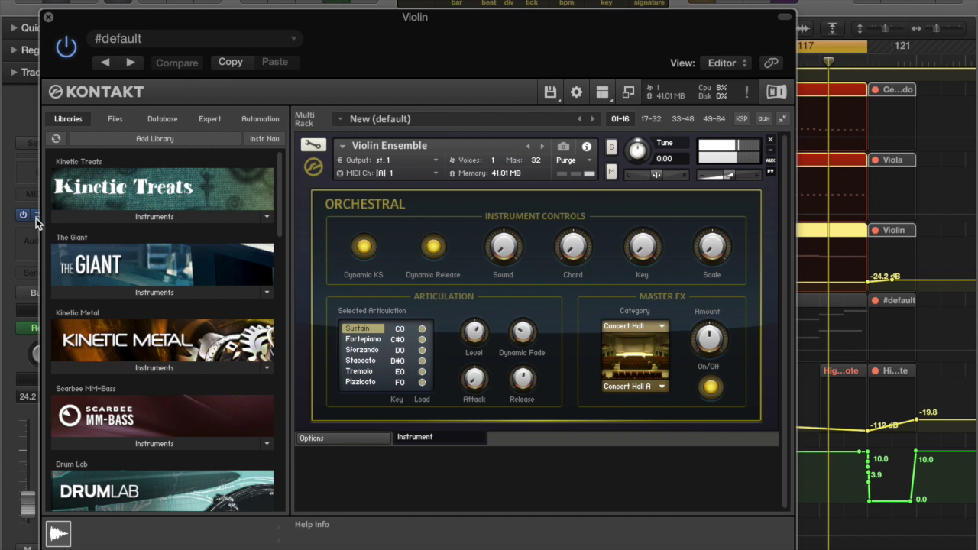
click(48, 17)
Add the #default strings on track 15 to the solo and check their Kontakt instrument, closing the plug-in.
key(Down)
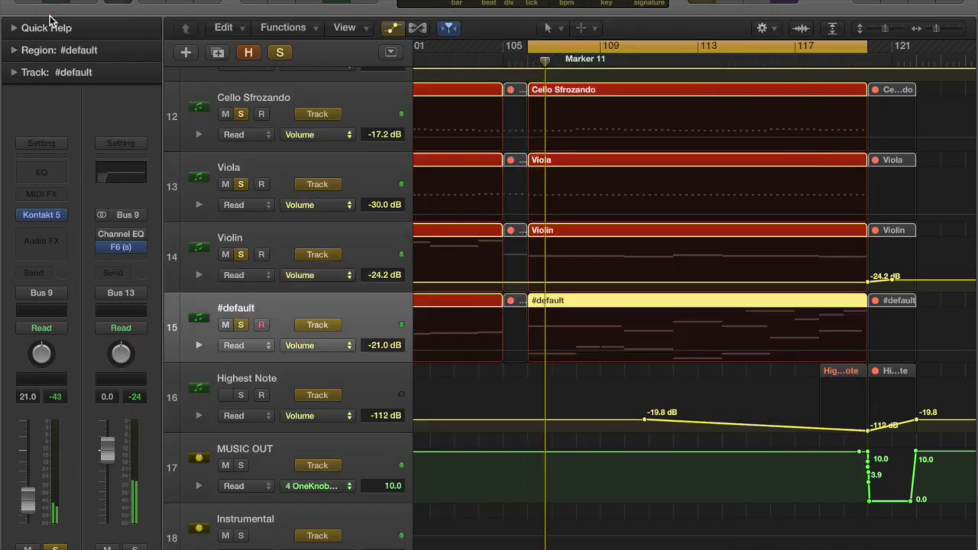
click(45, 216)
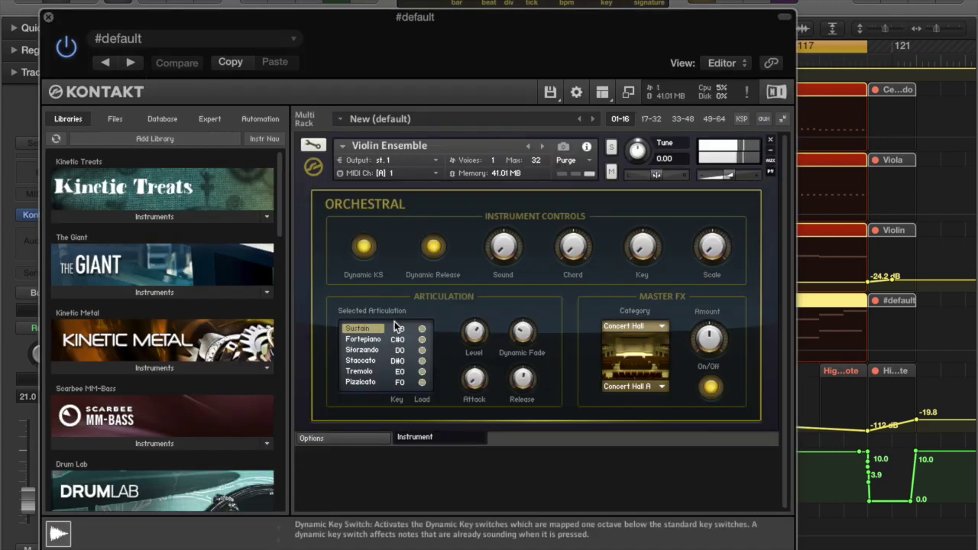
click(48, 16)
Hide the track automation and add the Sfroz, Sfroz Higher and Sfroz Highest tracks to the solo.
key(Down)
key(Down)
key(Down)
key(Down)
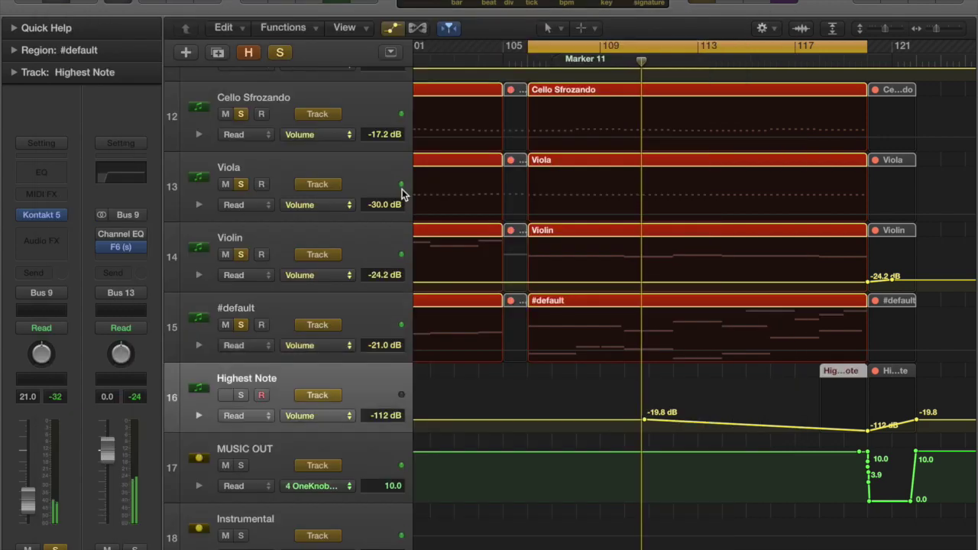
key(a)
key(super+Up)
key(Down)
key(Down)
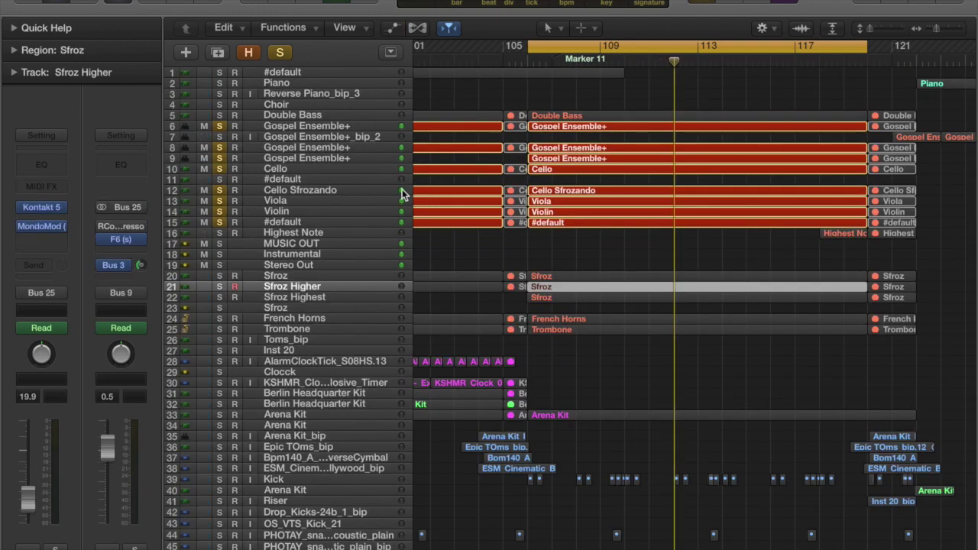
key(Up)
drag(218, 276, 218, 292)
Inspect the Kontakt Violin Ensemble and the MondoMod effect on the Sfroz track, closing both plug-ins.
mouse_move(42, 208)
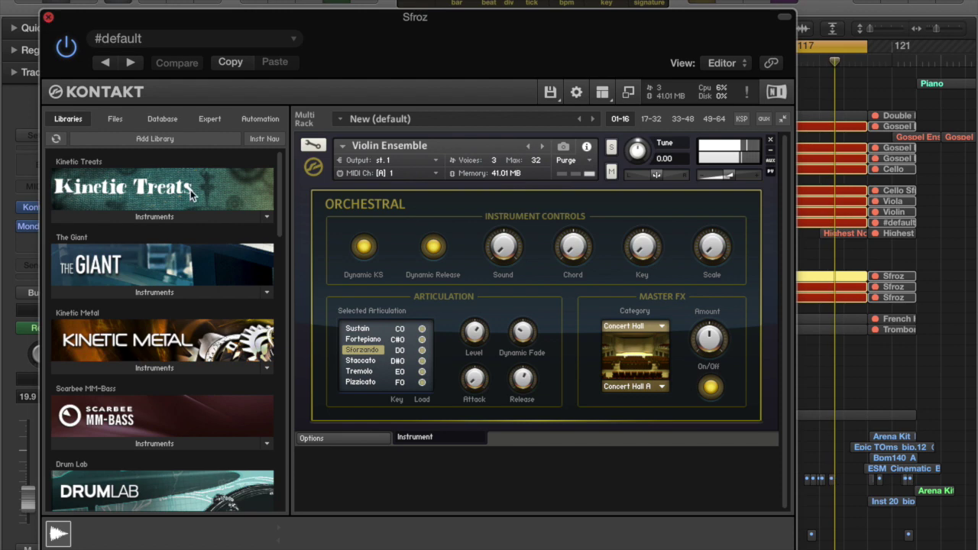
key(super+w)
click(42, 227)
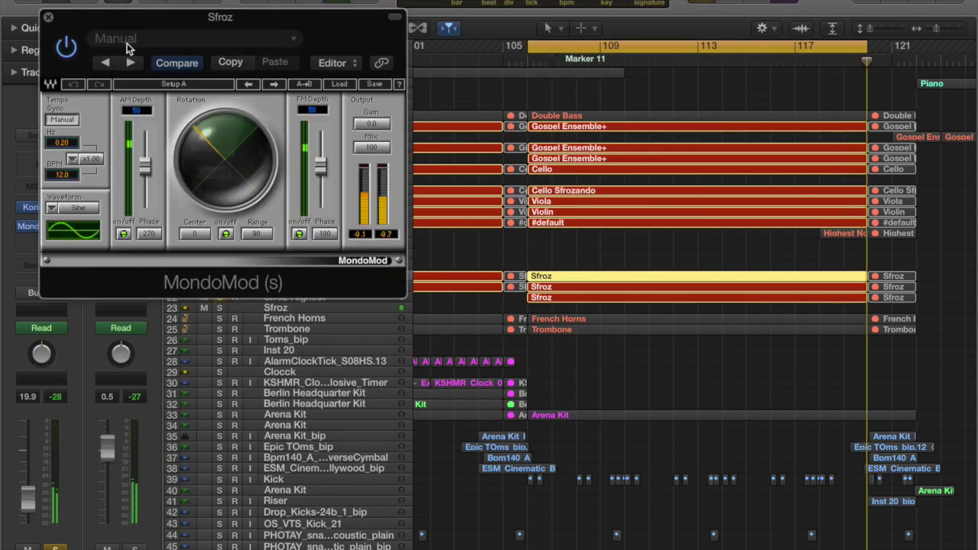
key(super+w)
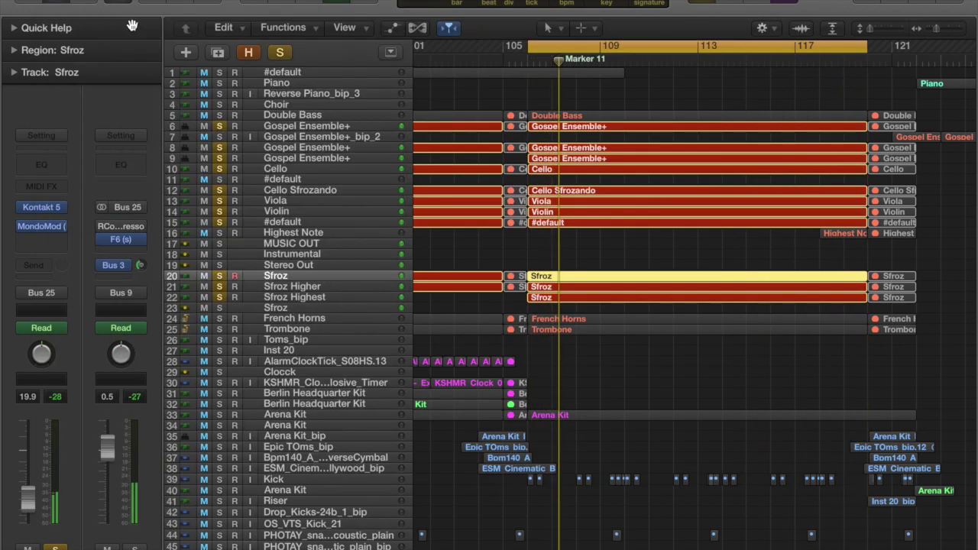
Inspect the Kontakt articulation on the Sfroz Higher track and close the plug-in.
key(Down)
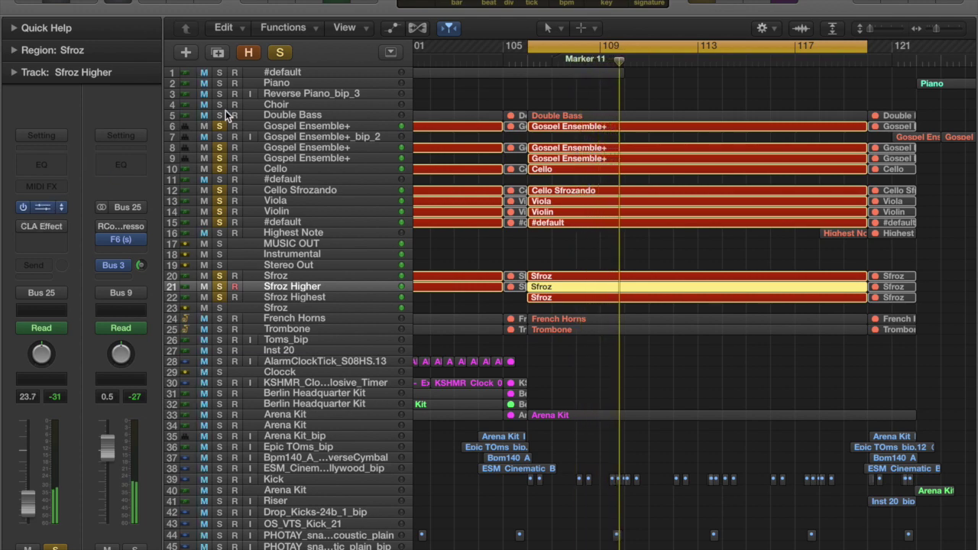
key(v)
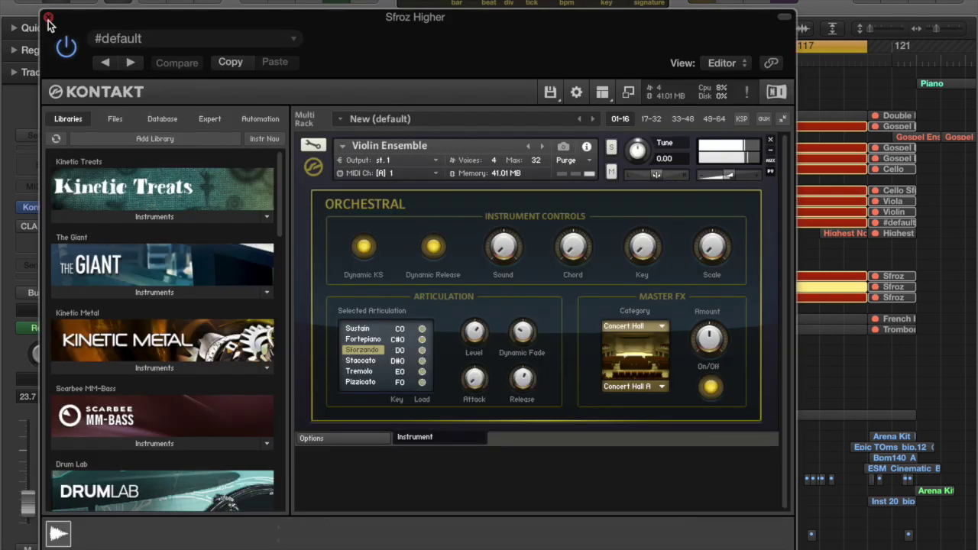
key(v)
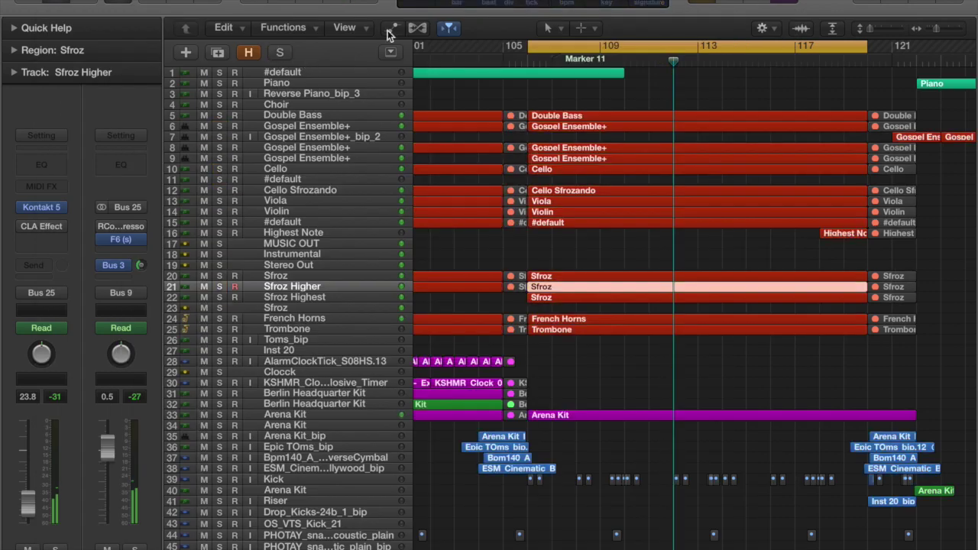
Play the Sfroz track soloed on its own, adding Sfroz Higher and Sfroz Highest to the solo one after another.
click(220, 277)
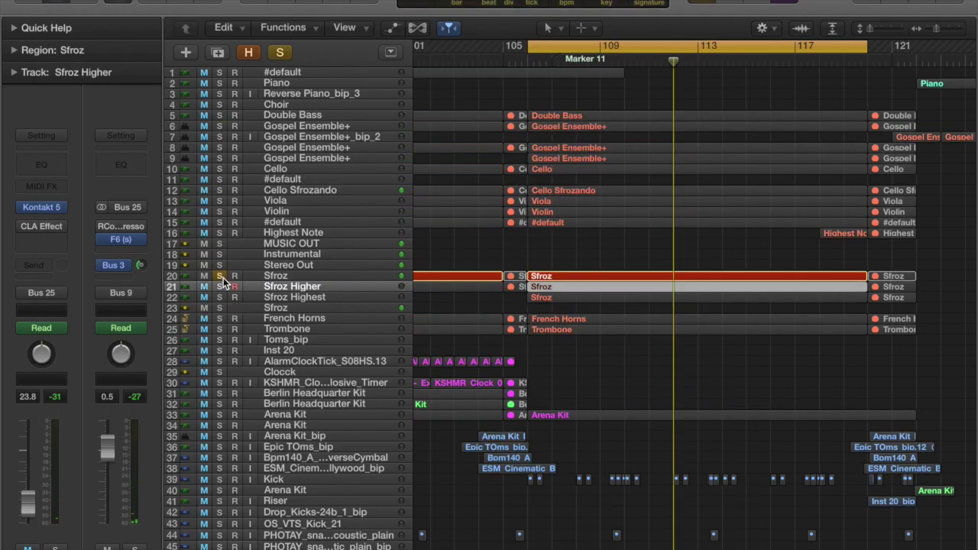
key(space)
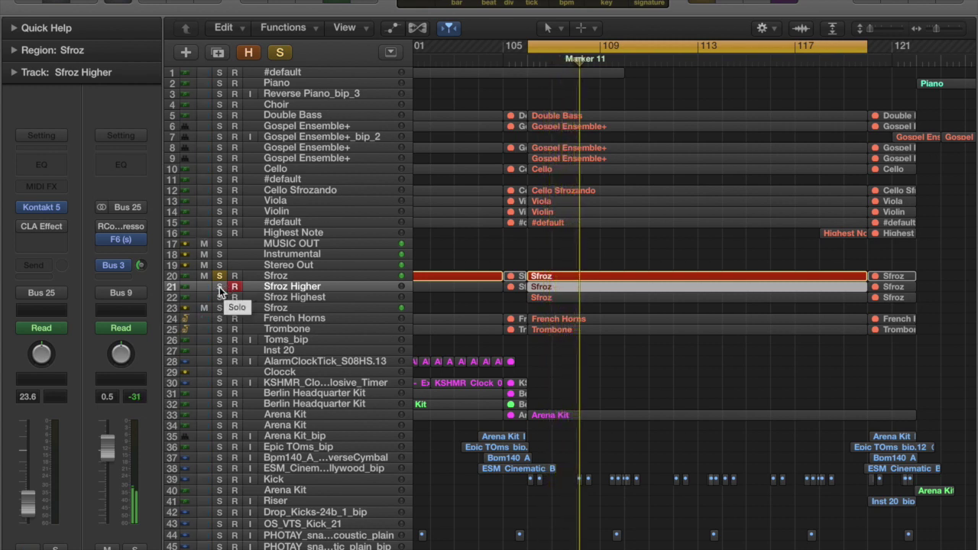
click(217, 288)
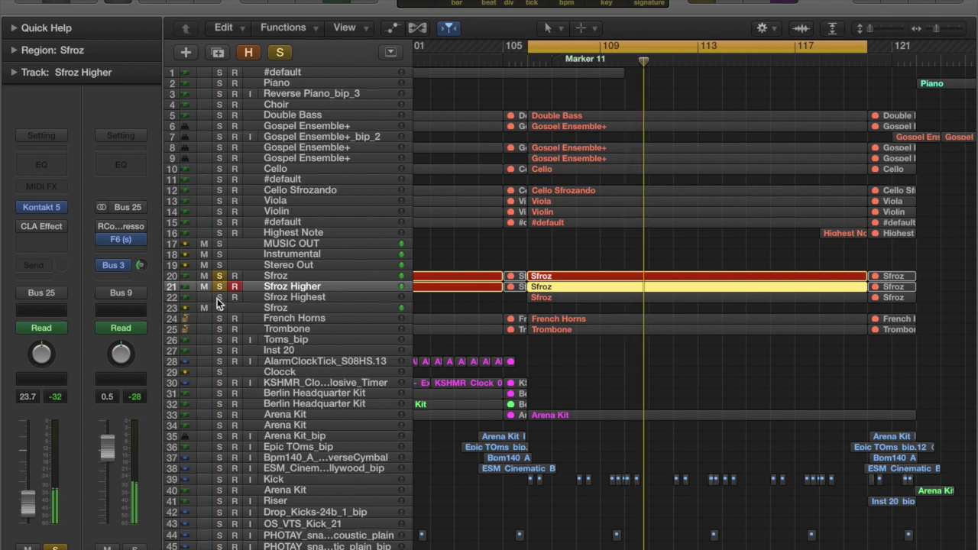
click(217, 299)
click(277, 298)
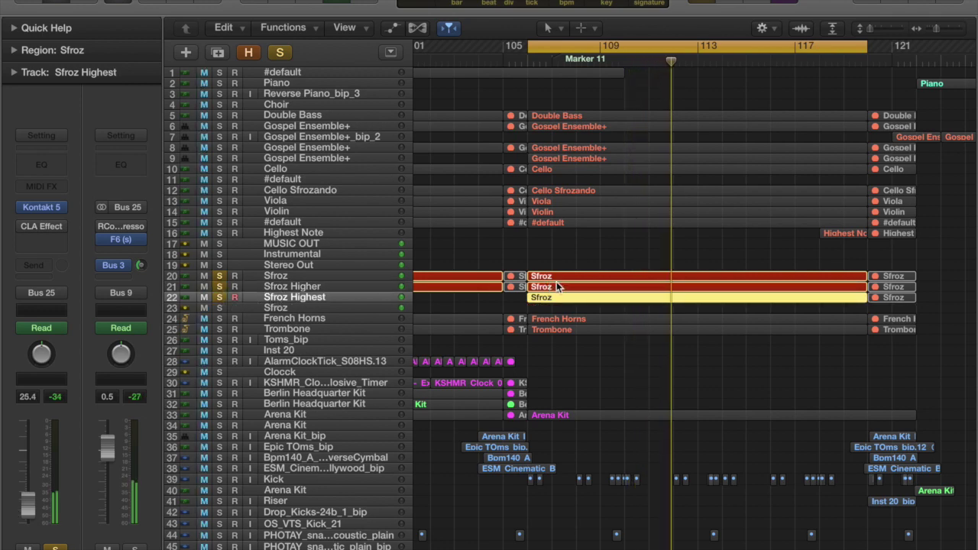
double_click(548, 295)
key(e)
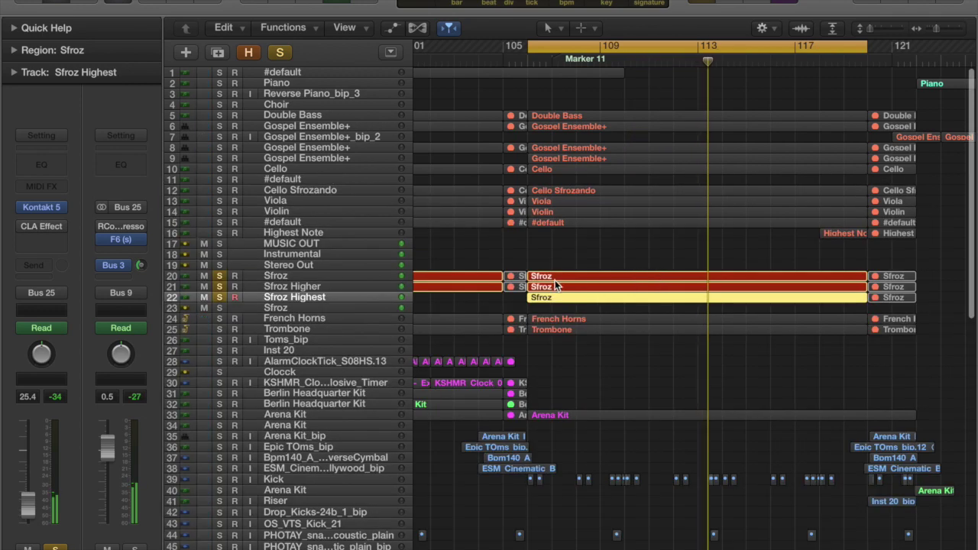
Turn off the cycle, examine the start points of the three Sfroz regions just before bar 106, and play them from there.
click(522, 59)
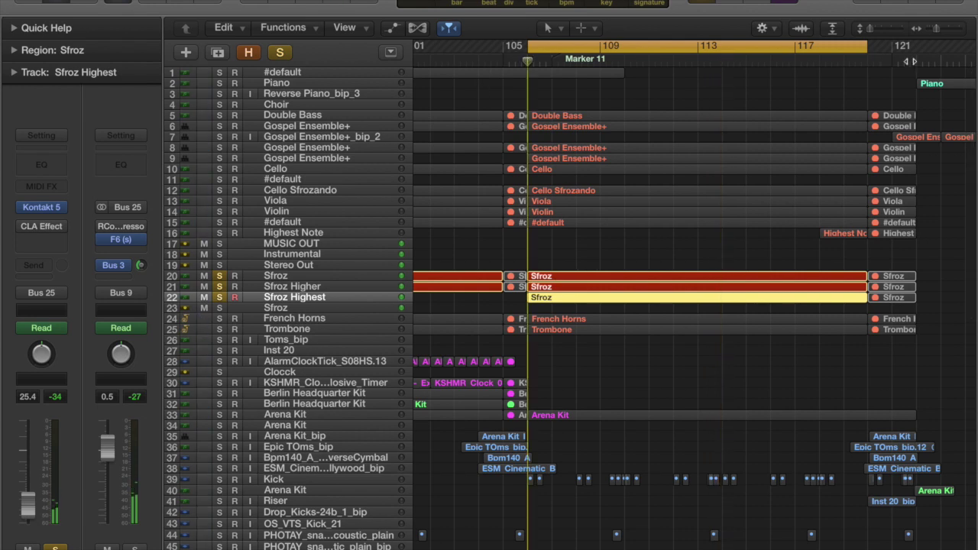
click(946, 28)
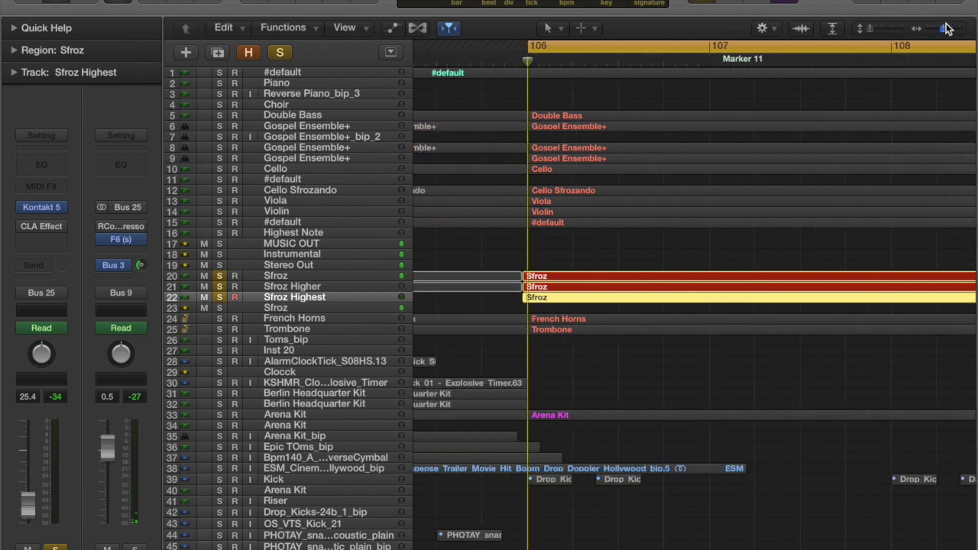
drag(946, 28, 950, 29)
scroll(730, 236, down, 3)
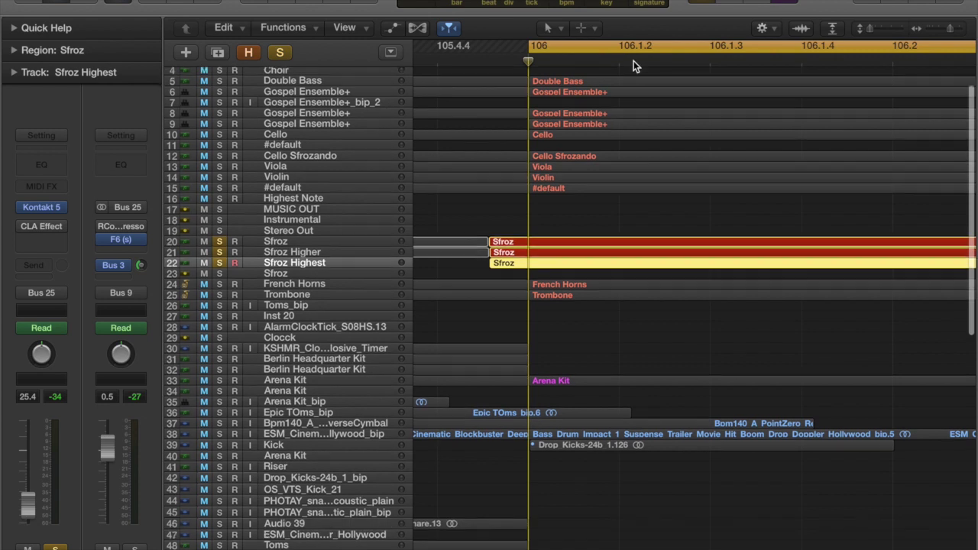
click(561, 42)
click(489, 60)
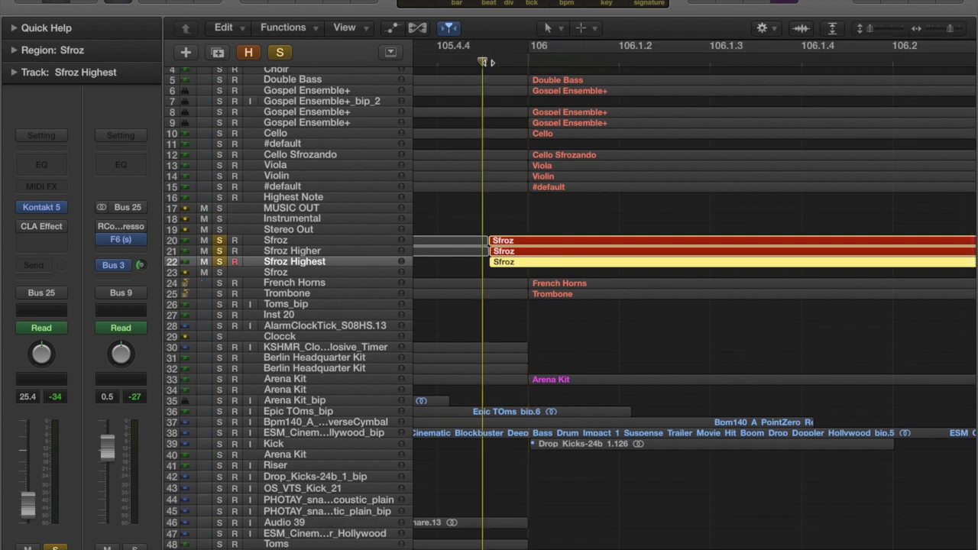
click(964, 32)
click(964, 30)
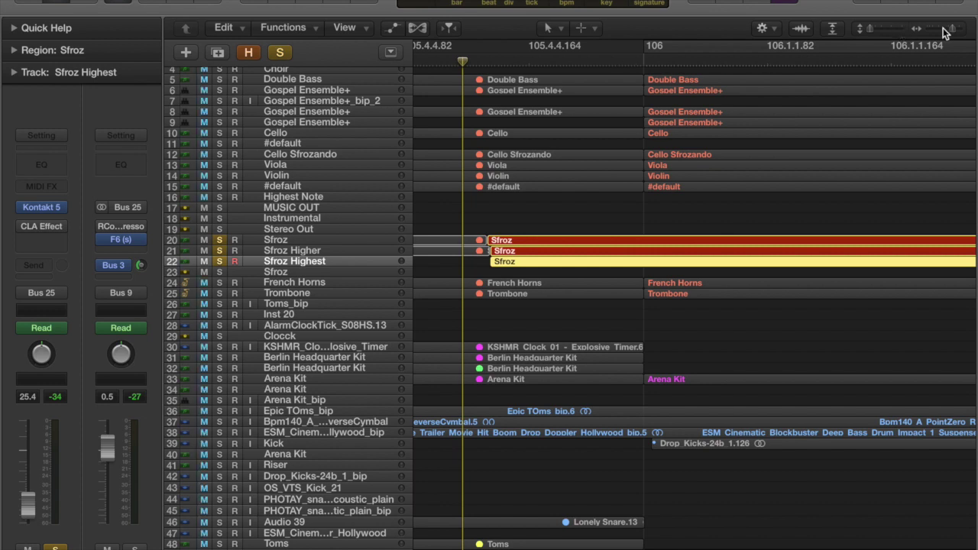
click(934, 30)
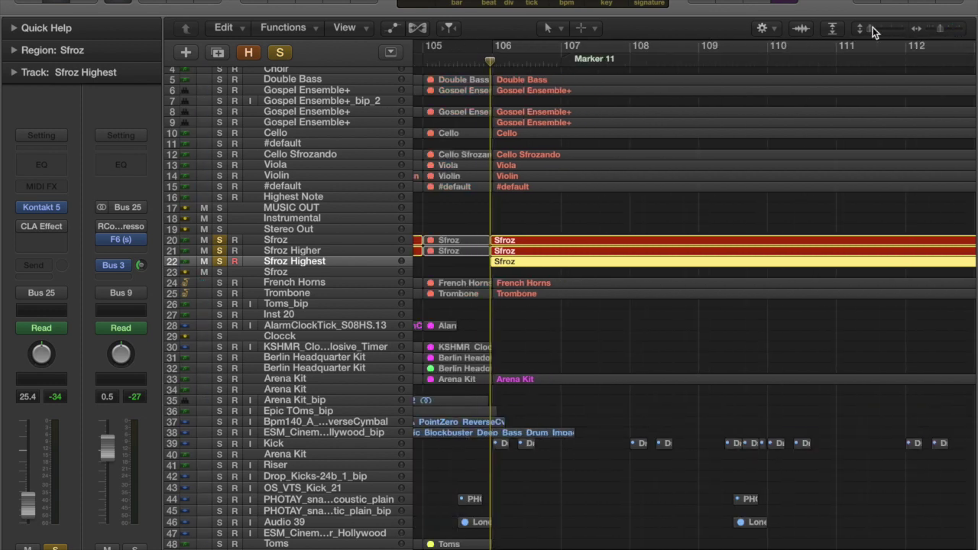
key(space)
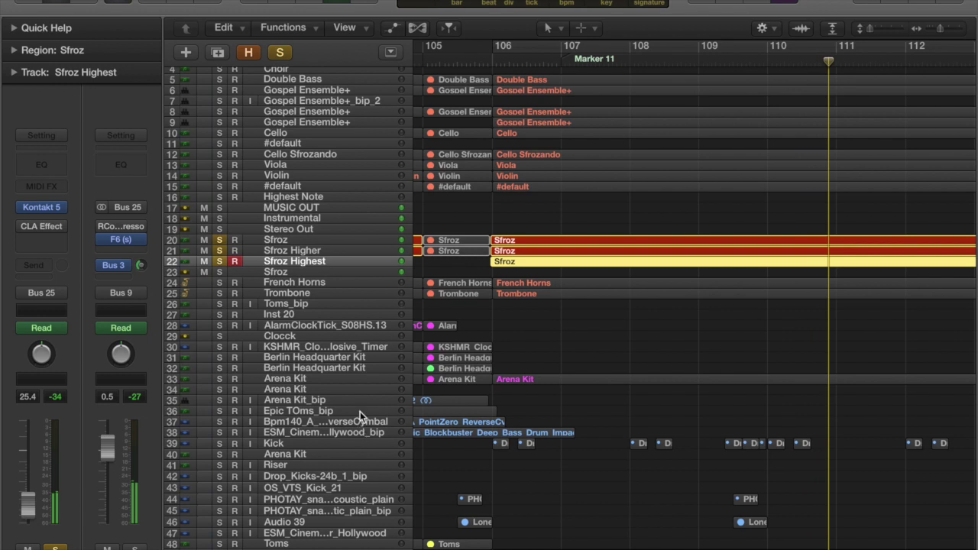
Clear the solo on the Sfroz tracks, inspect the Channel EQ on the French Horns track and close it.
click(279, 52)
click(295, 283)
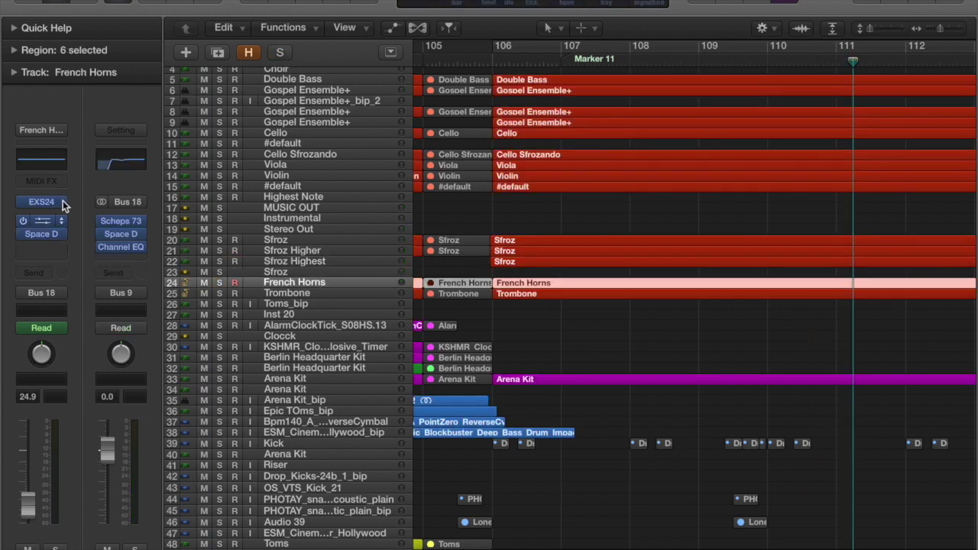
click(44, 223)
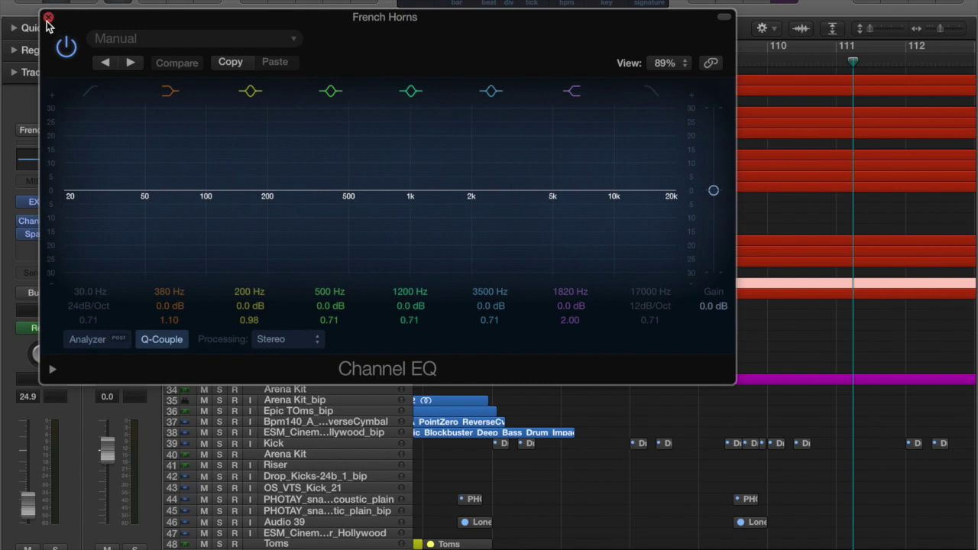
click(47, 18)
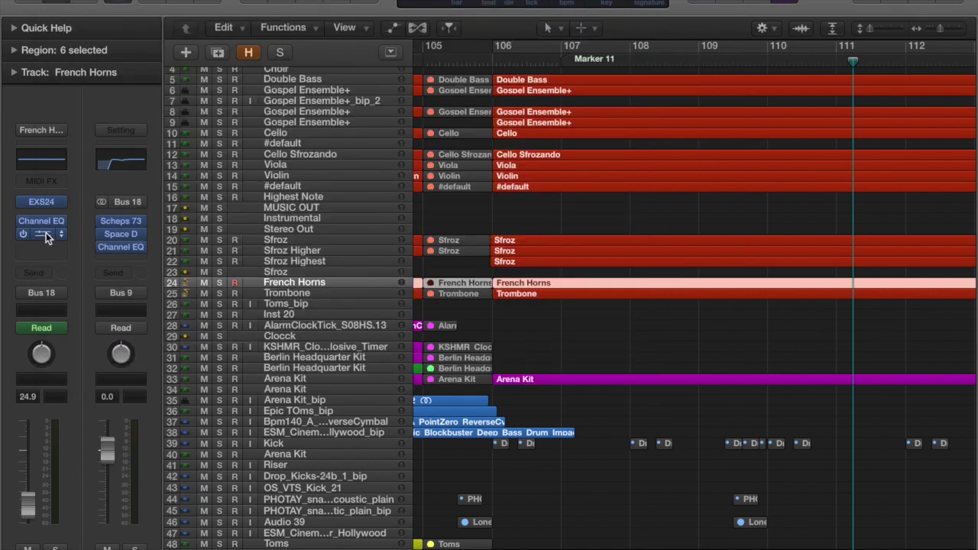
Inspect the Space Designer reverb on the French Horns track, browse its large hall presets and close the plug-in.
click(45, 233)
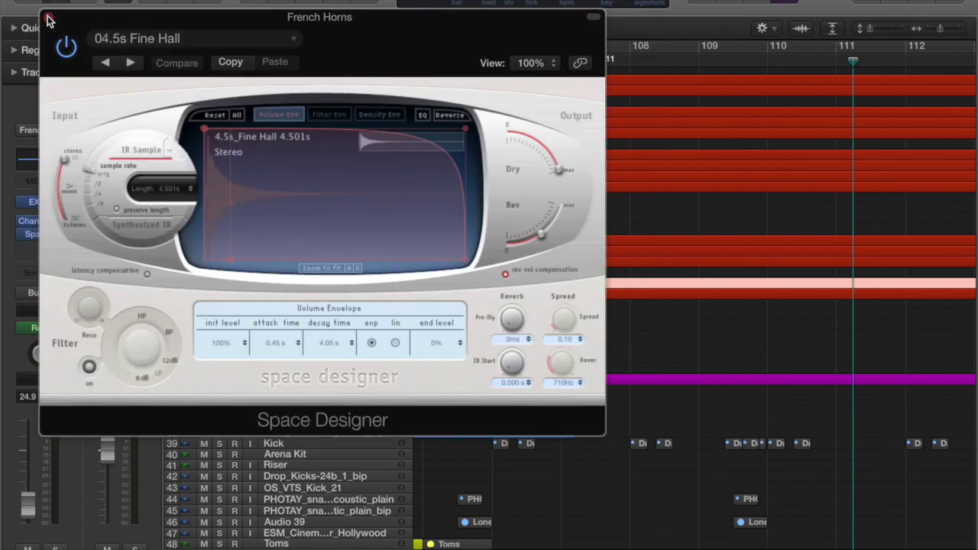
click(200, 43)
mouse_move(208, 312)
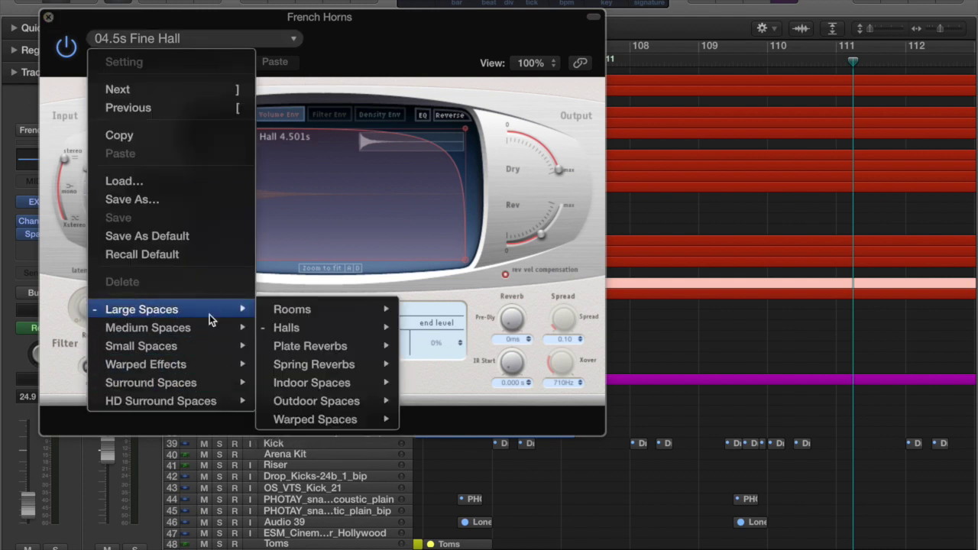
mouse_move(340, 329)
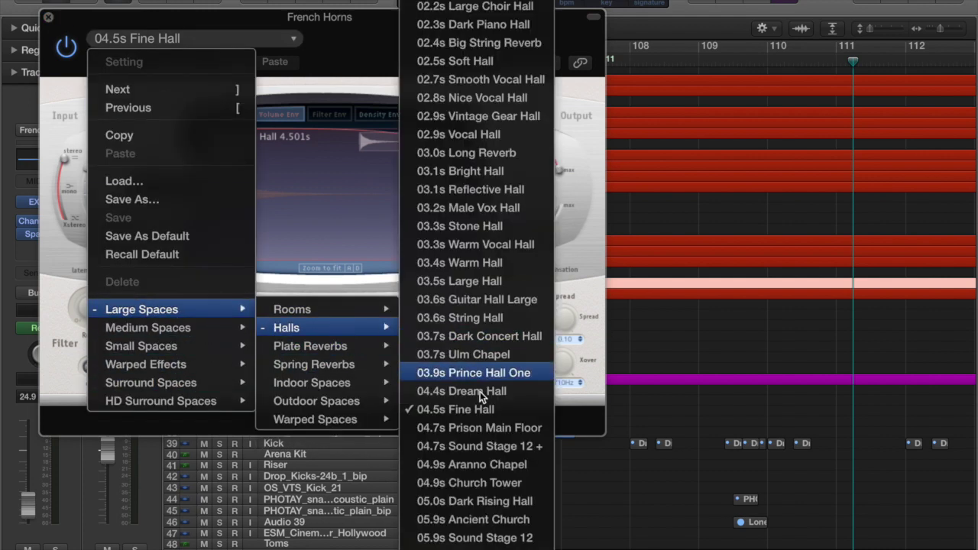
click(734, 135)
click(45, 15)
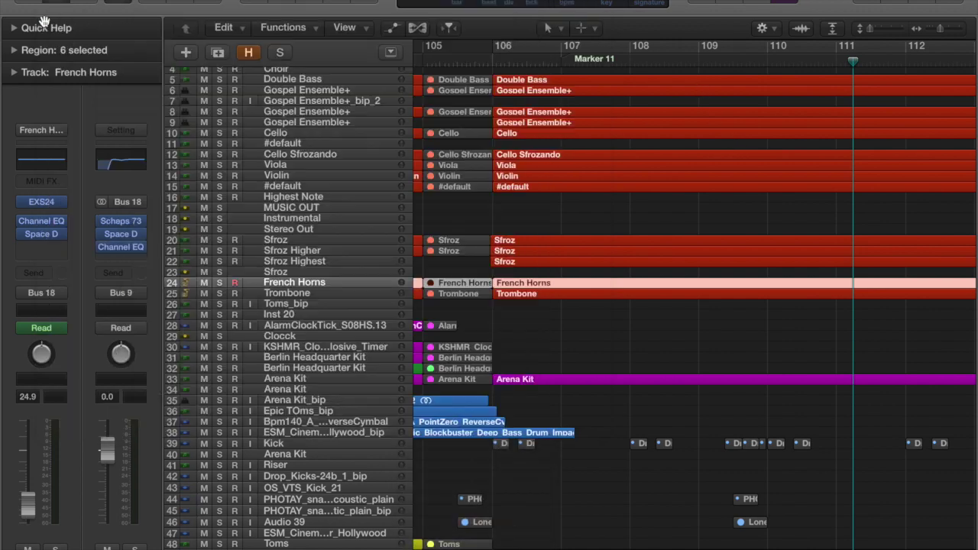
Inspect the Scheps 73 on the Brass bus, trying its Drive switch and preamp gain, and close the plug-in.
click(121, 224)
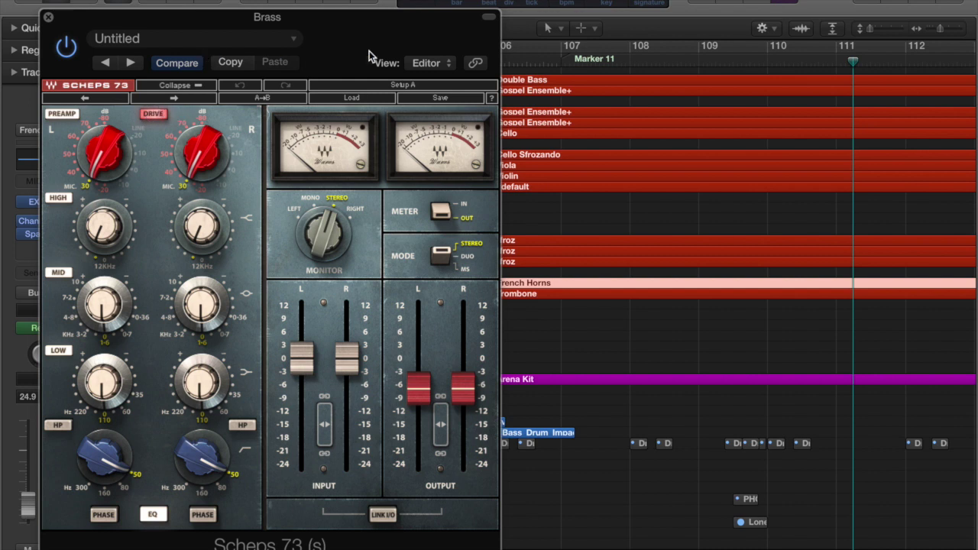
click(150, 114)
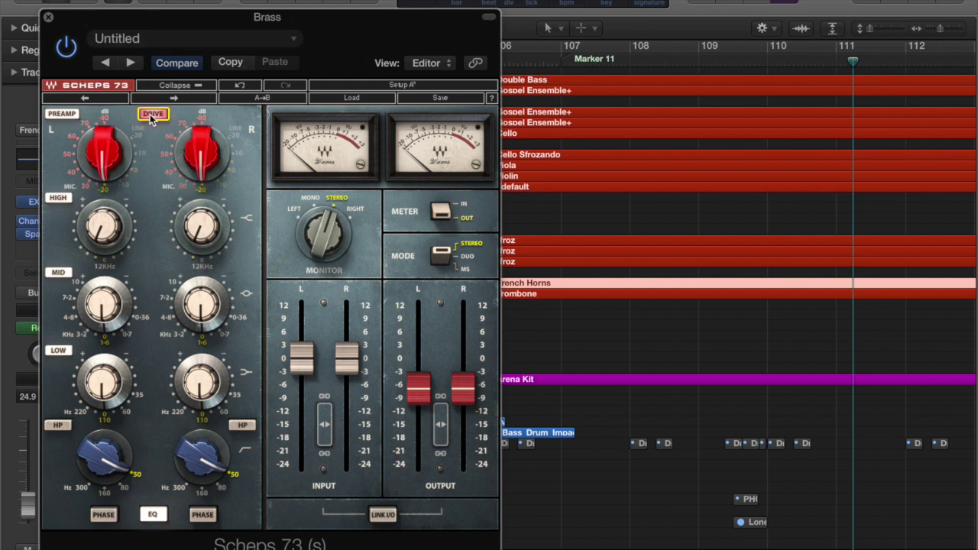
click(121, 153)
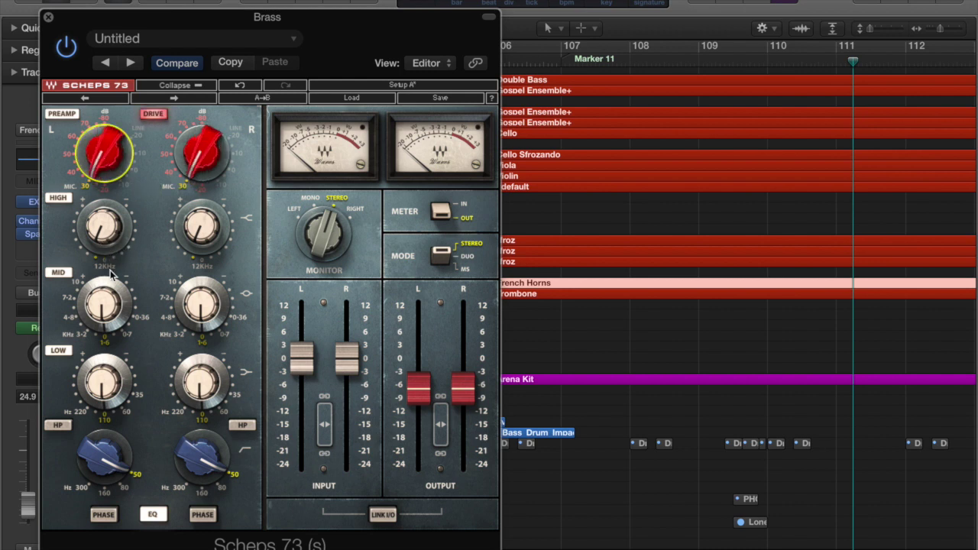
click(48, 16)
Turn on the cycle from bar 106, play the French Horns soloed, and add the Trombone track to the solo.
click(514, 47)
key(s)
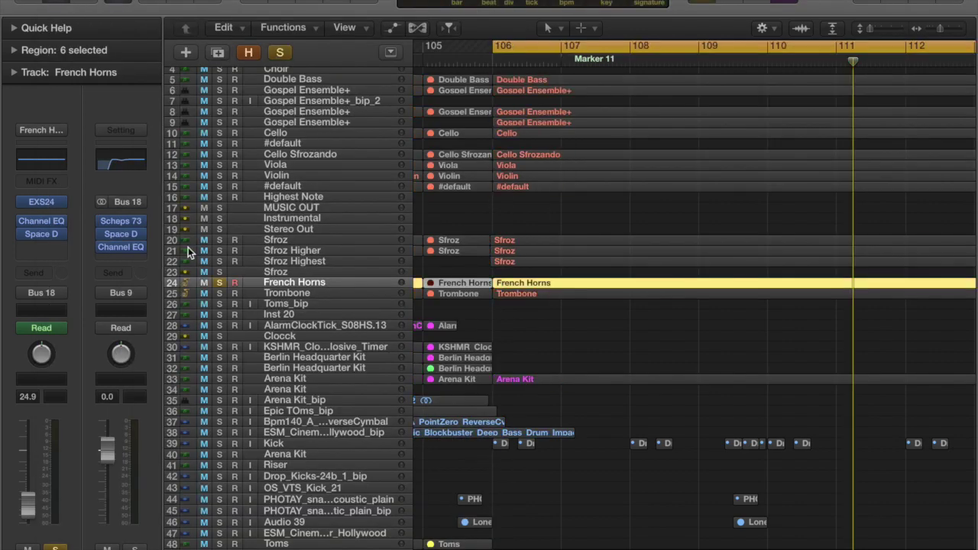
key(space)
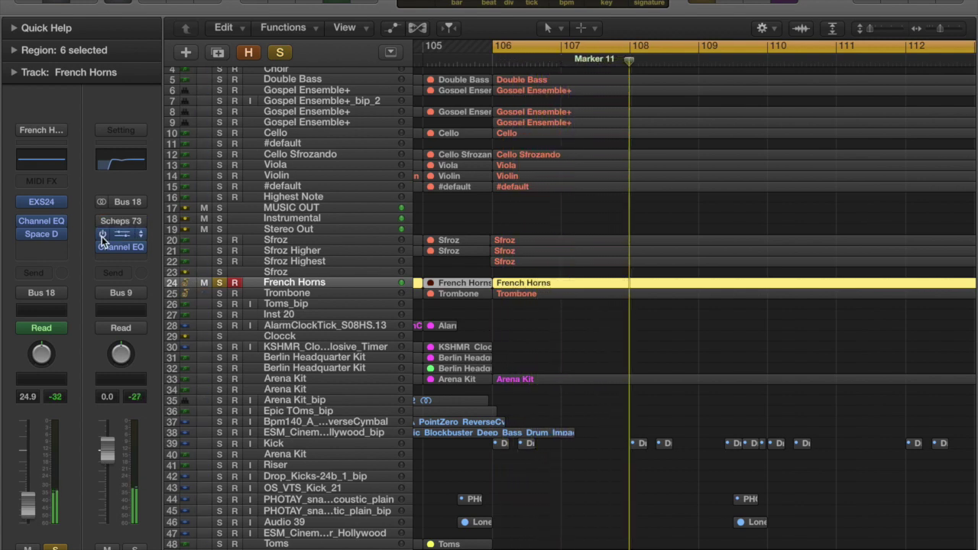
key(Down)
key(s)
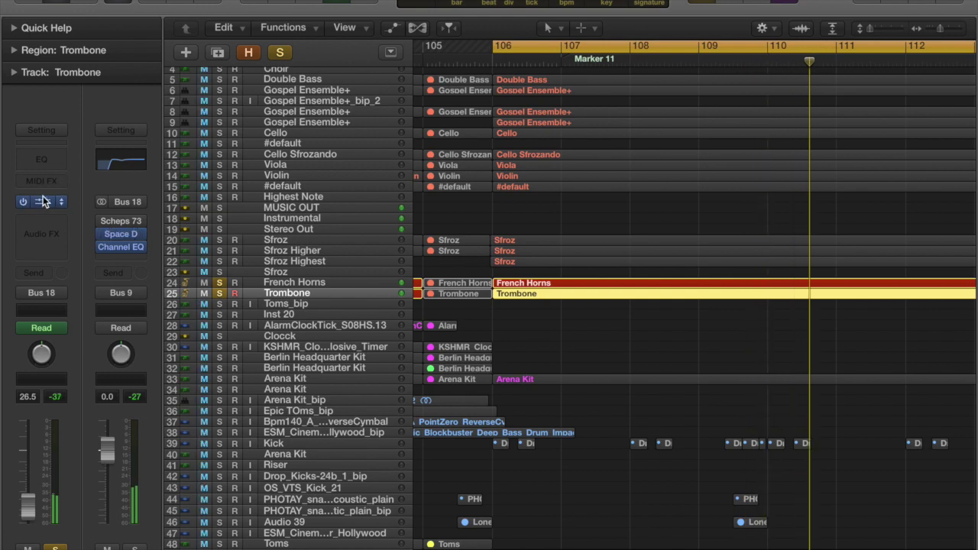
Inspect the Kontakt Trombone Ensemble on the Trombone track and the Channel EQ on the Brass bus, closing both plug-ins.
key(v)
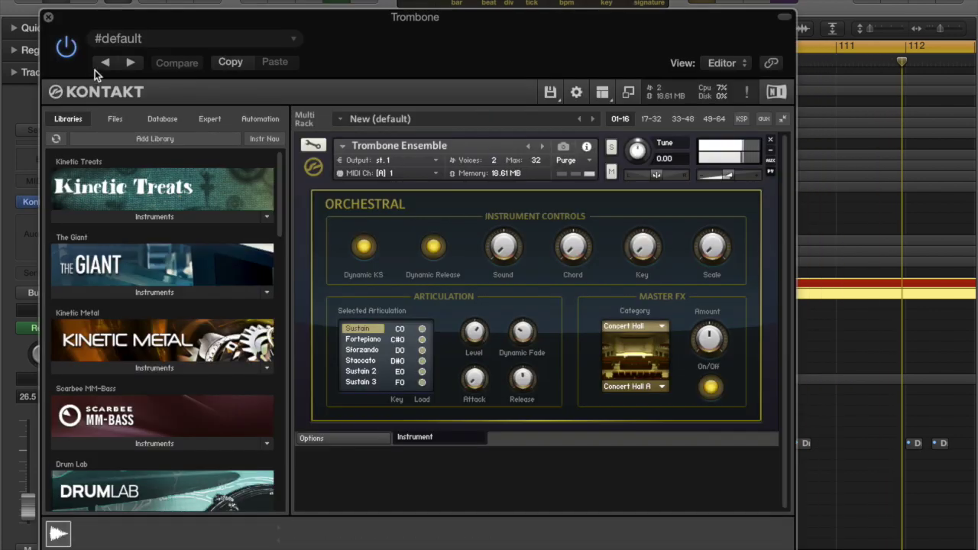
key(v)
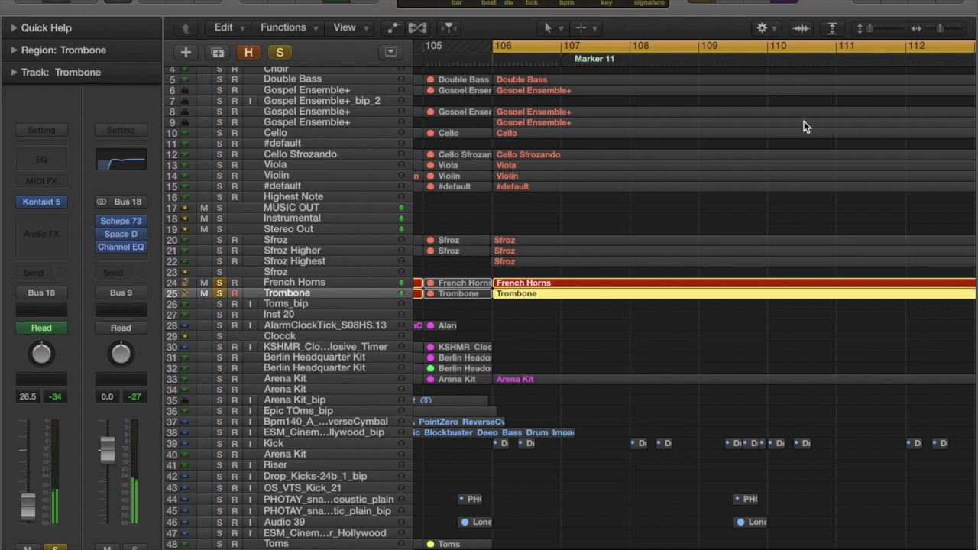
drag(939, 29, 934, 30)
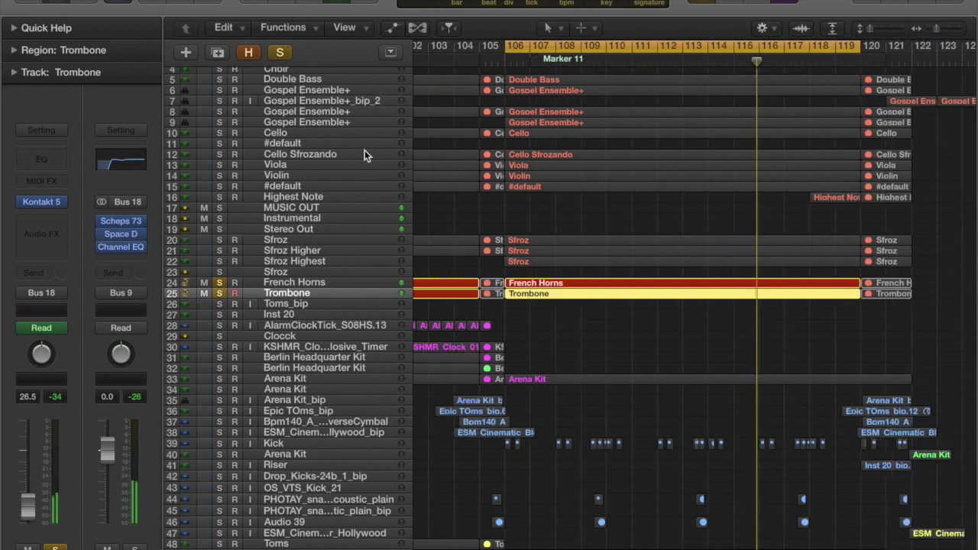
click(120, 246)
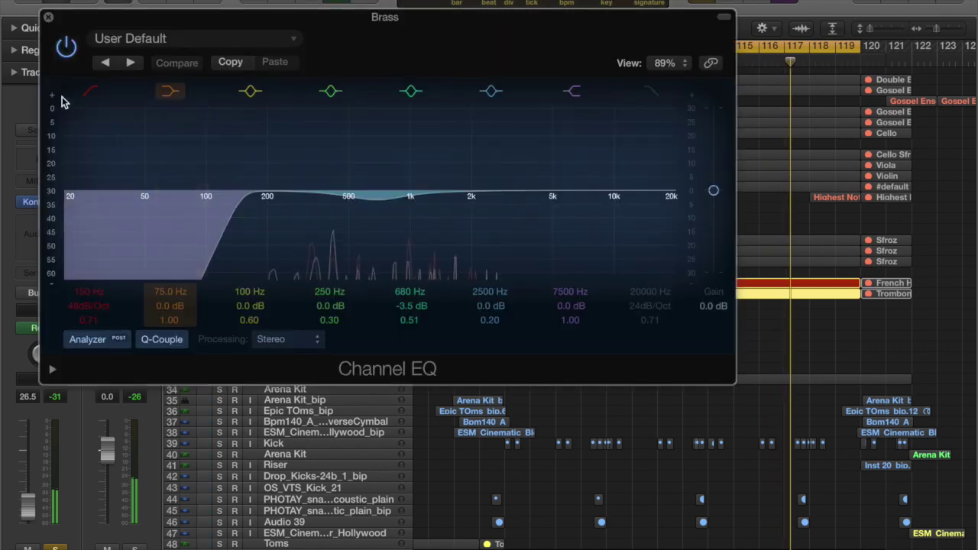
click(46, 17)
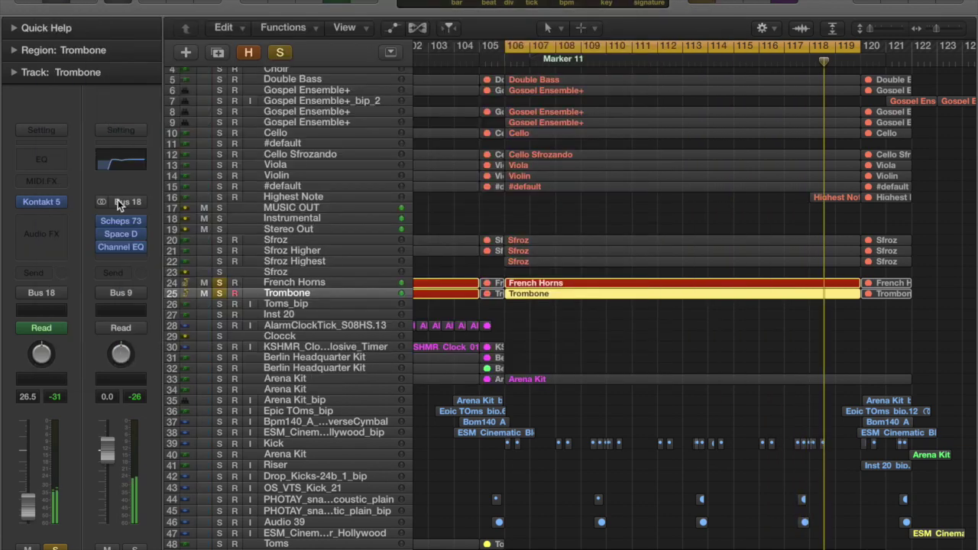
mouse_move(97, 235)
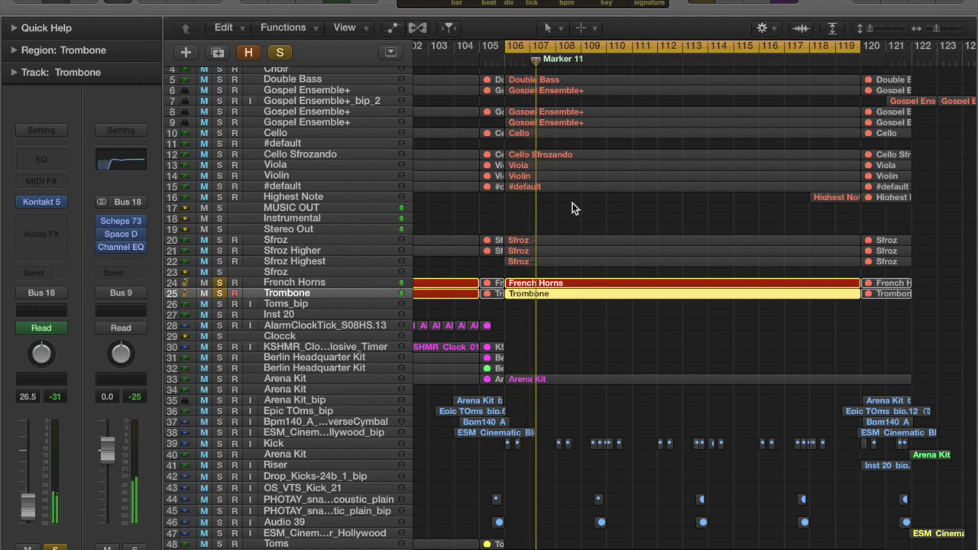
Reset the solo, solo the brass, Sfroz, string, choir and piano tracks together, and start playback.
click(278, 53)
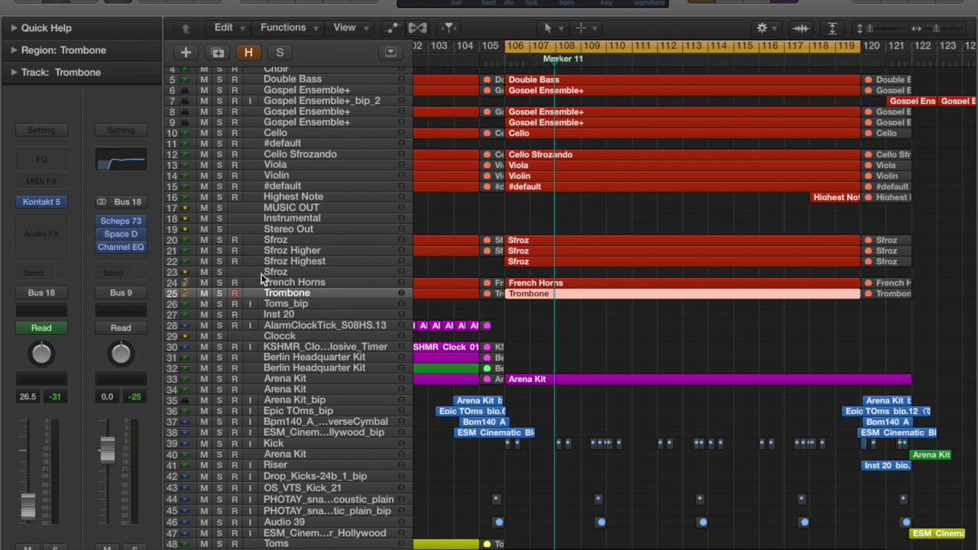
drag(220, 296, 220, 240)
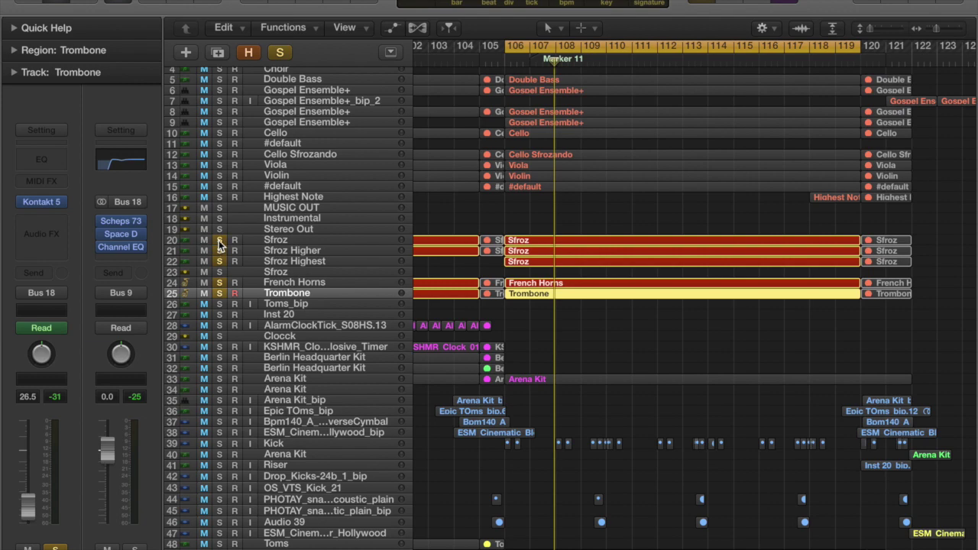
click(220, 196)
drag(230, 96, 222, 52)
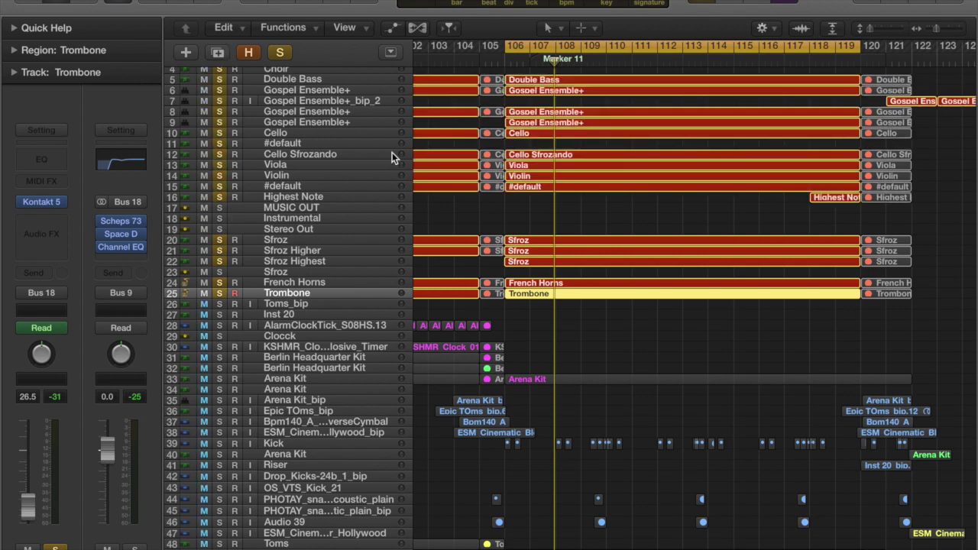
key(space)
Turn off the cycle, play the soloed layers from bar 90, and clear the solo to hear the full mix.
scroll(392, 152, up, 2)
scroll(392, 152, down, 5)
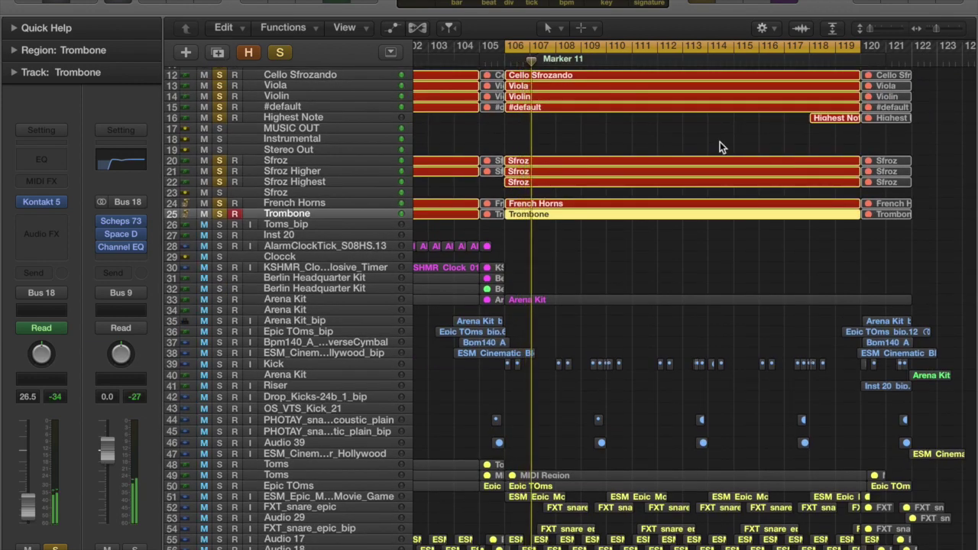
click(932, 28)
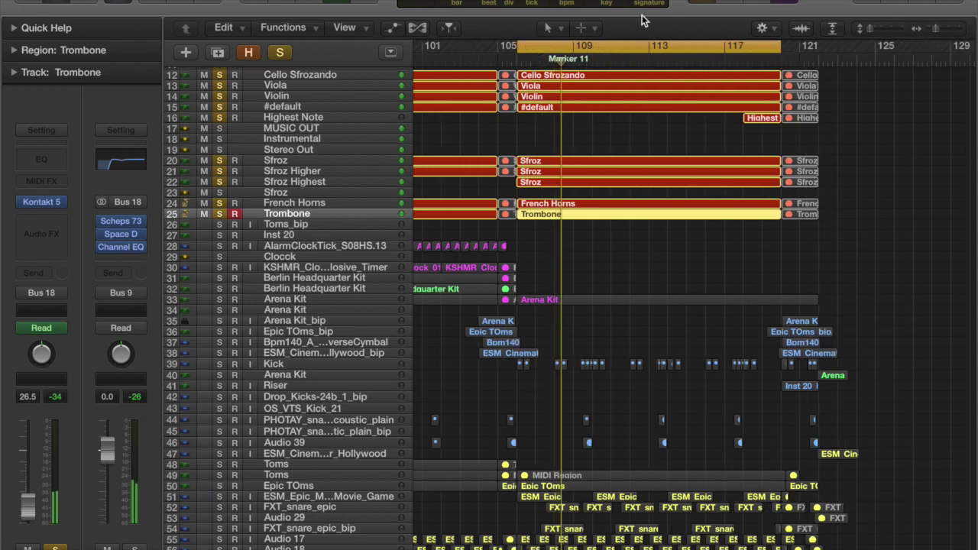
scroll(688, 102, up, 1)
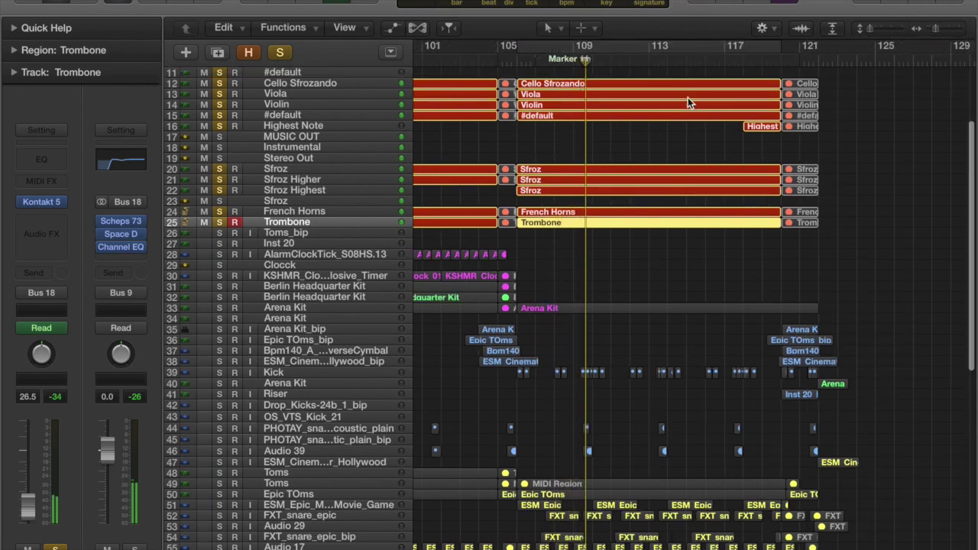
scroll(688, 103, up, 5)
scroll(688, 102, left, 5)
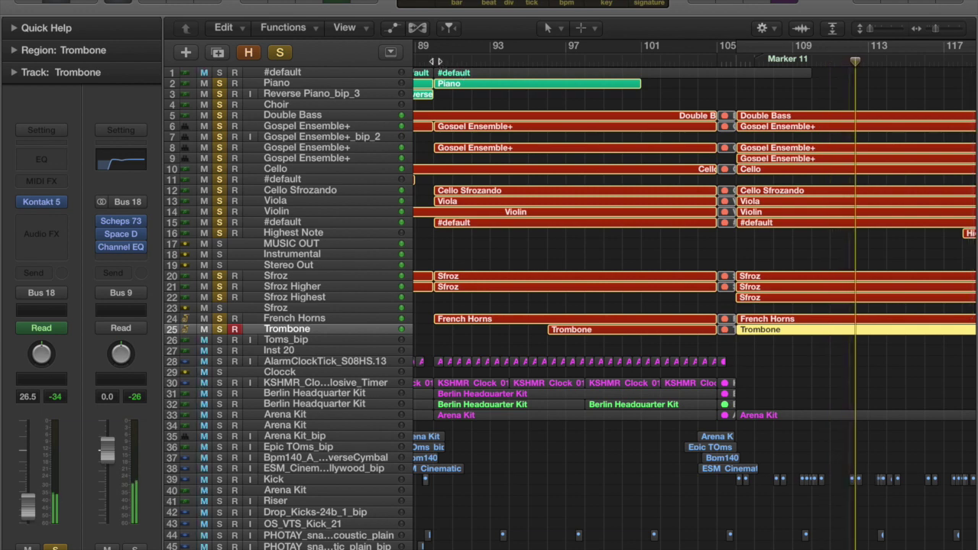
click(436, 60)
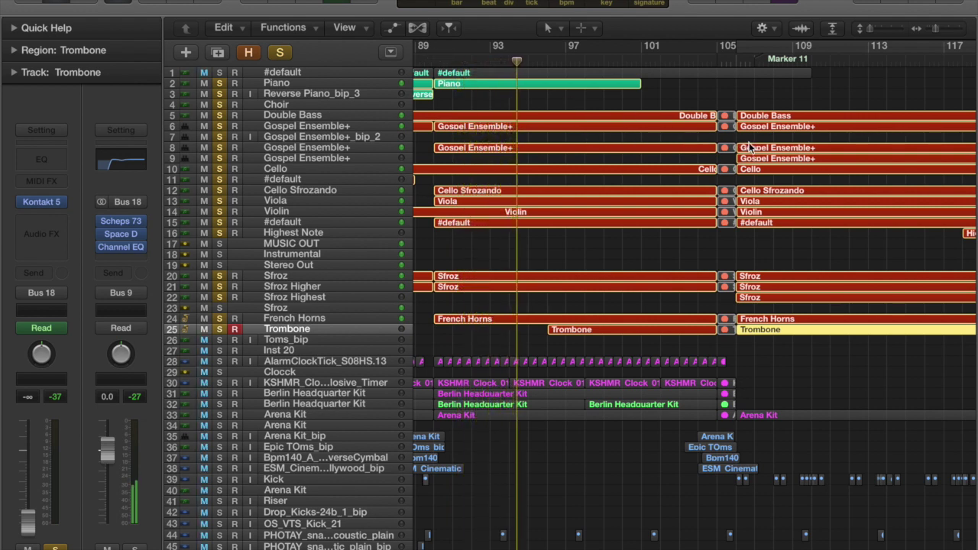
click(279, 53)
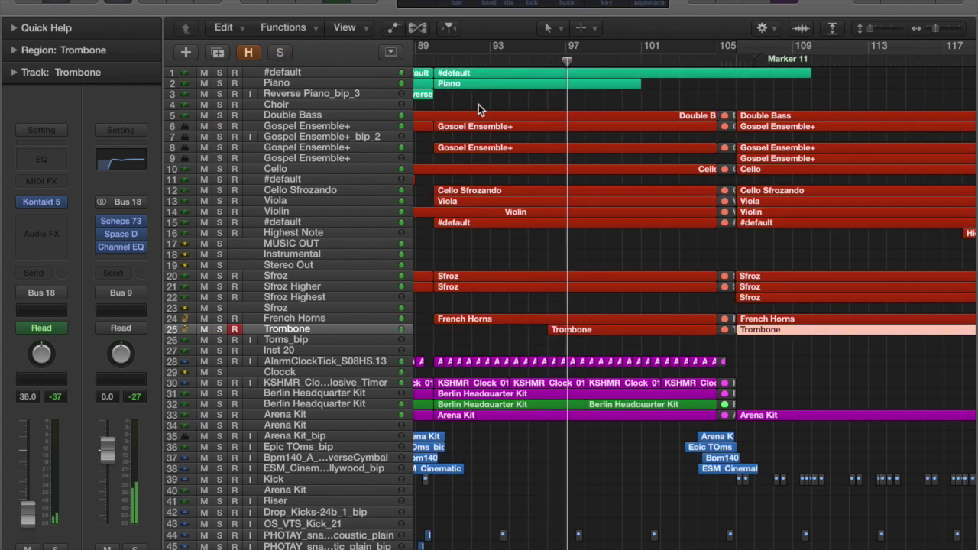
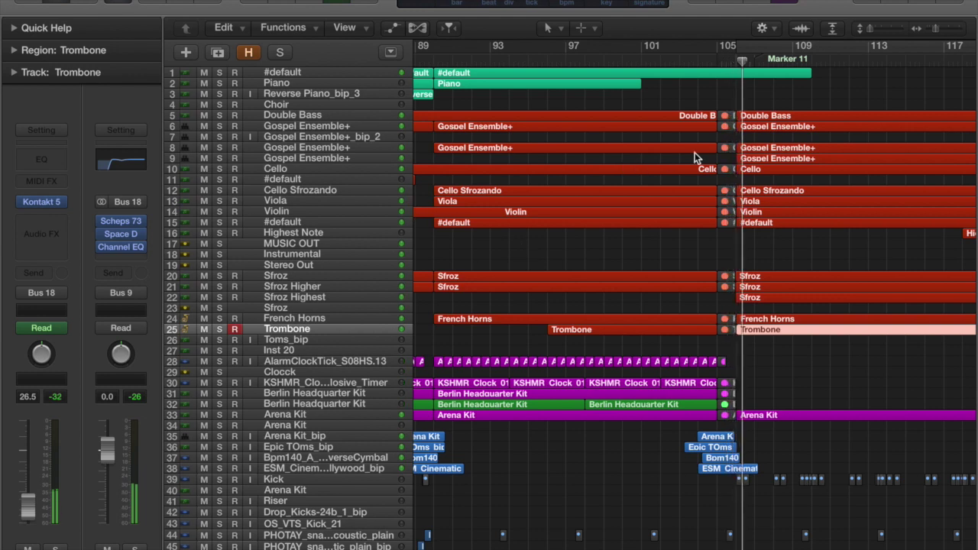
Solo the KSHMR clock, Berlin Headquarter Kit and Arena Kit tracks and play them from bar 90.
click(433, 62)
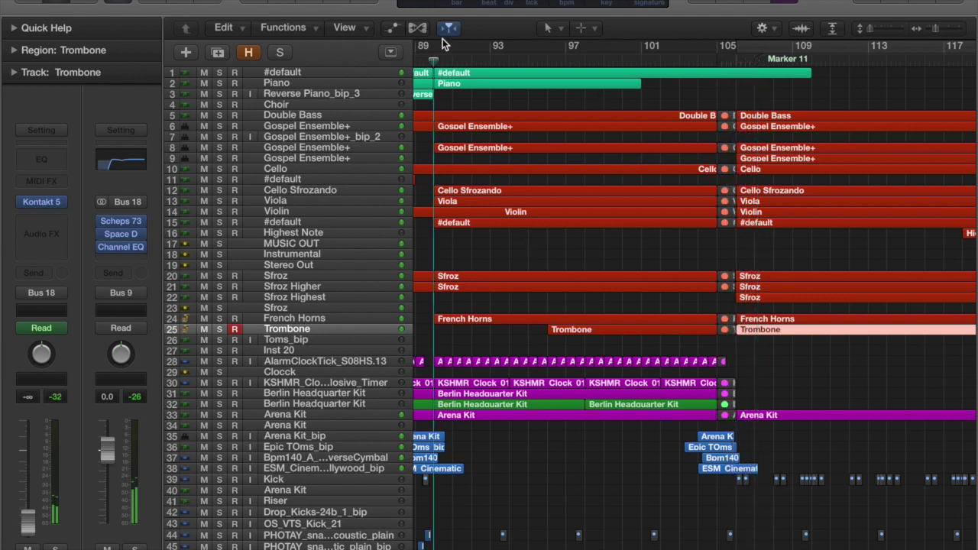
drag(498, 52, 725, 98)
click(295, 383)
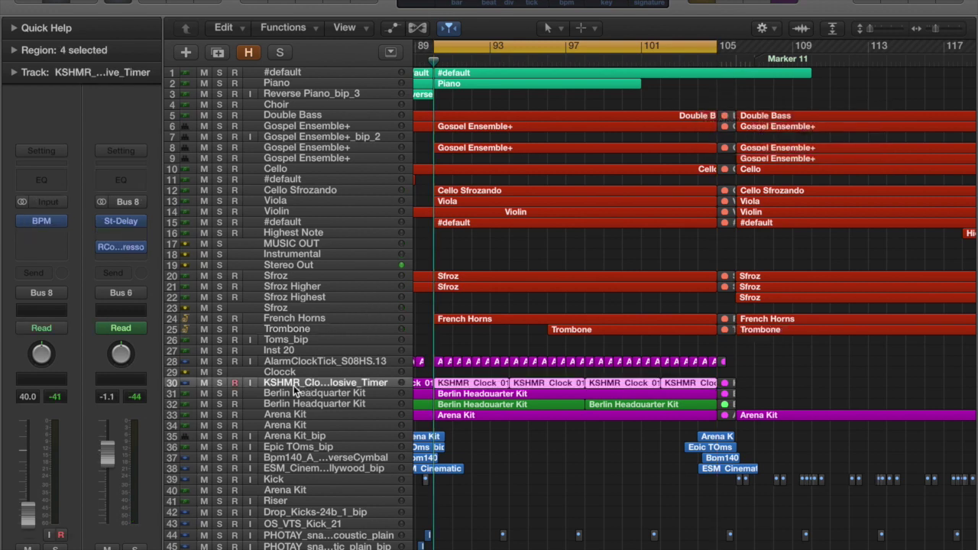
drag(218, 383, 217, 417)
click(579, 41)
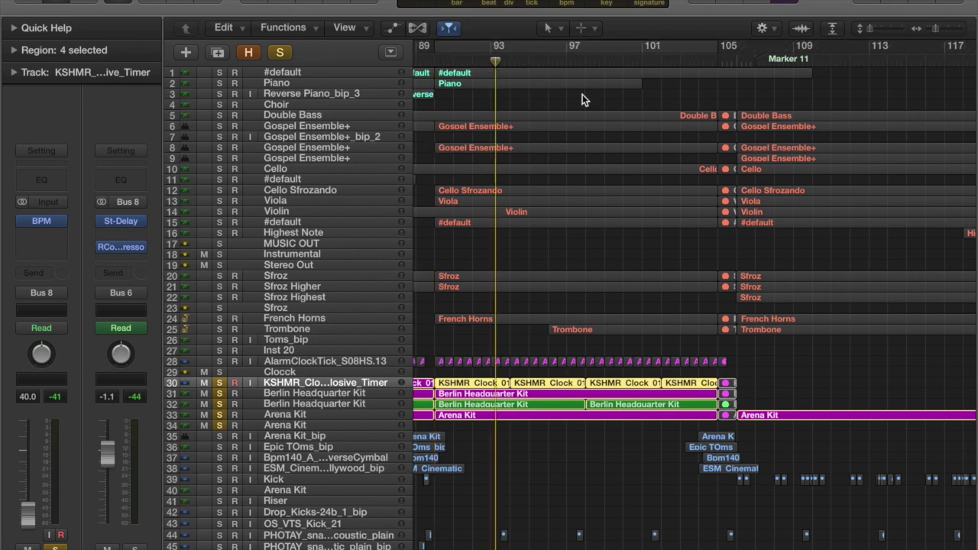
Play the soloed clock and kit tracks from bar 74 and from bar 57, and clear the solo during playback.
scroll(582, 94, left, 10)
click(799, 63)
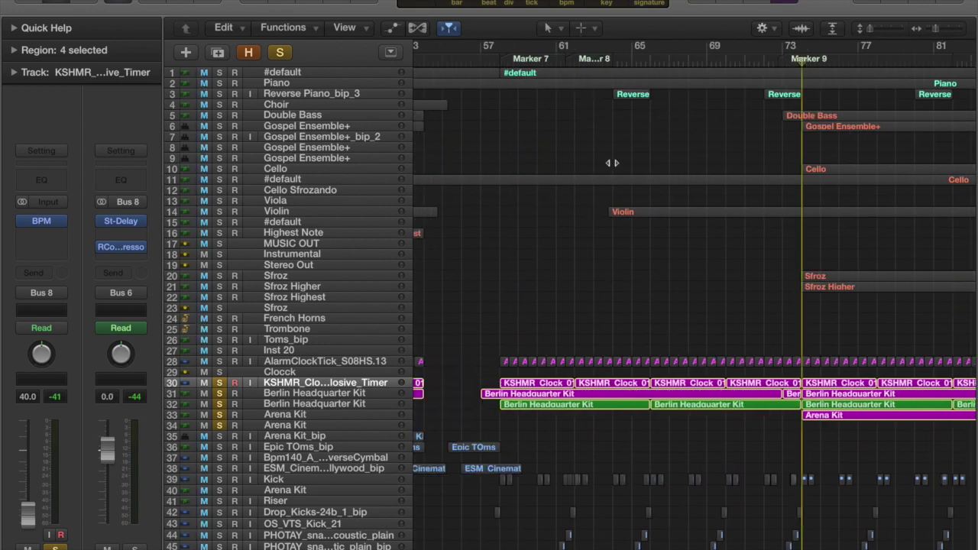
double_click(480, 59)
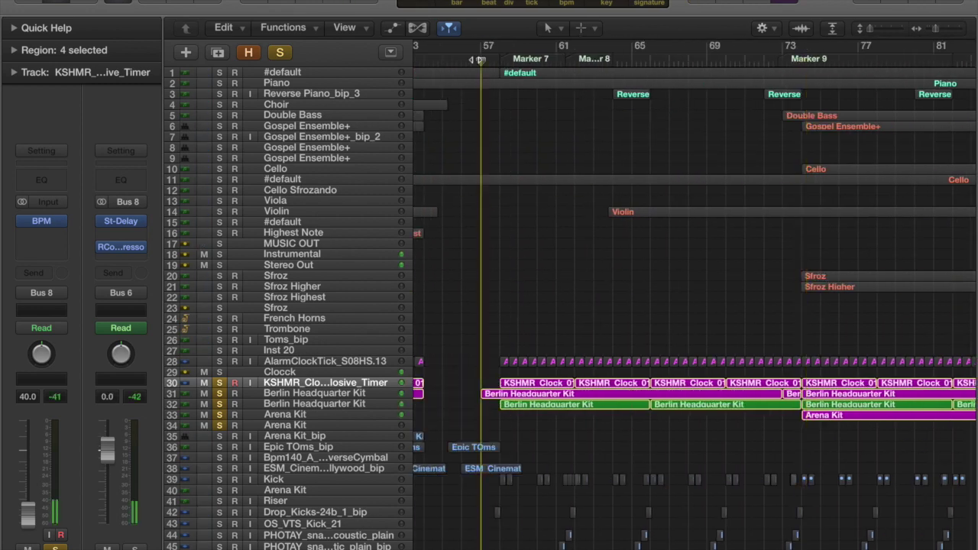
click(281, 51)
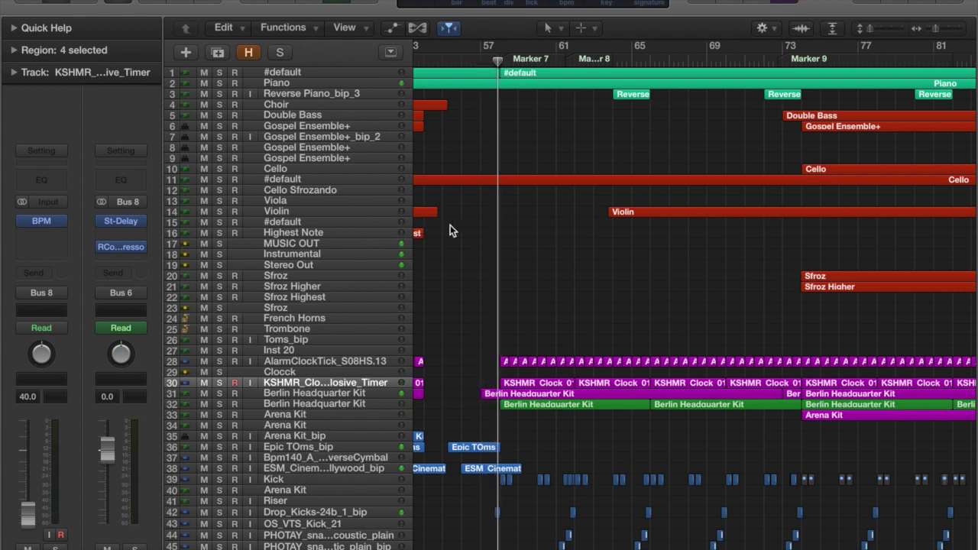
Solo the AlarmClockTick track, cycle playback from bar 58 to bar 80, and display track automation.
click(220, 361)
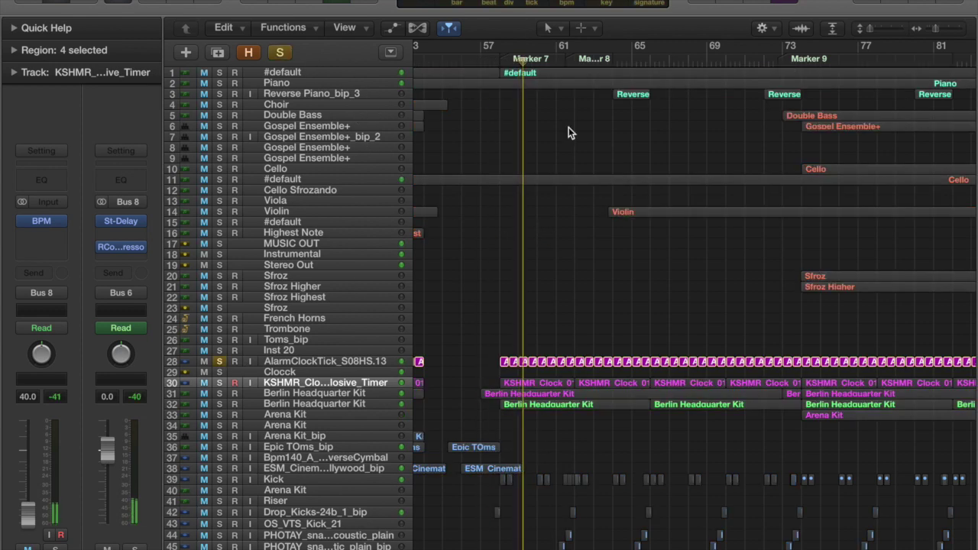
drag(508, 45, 920, 77)
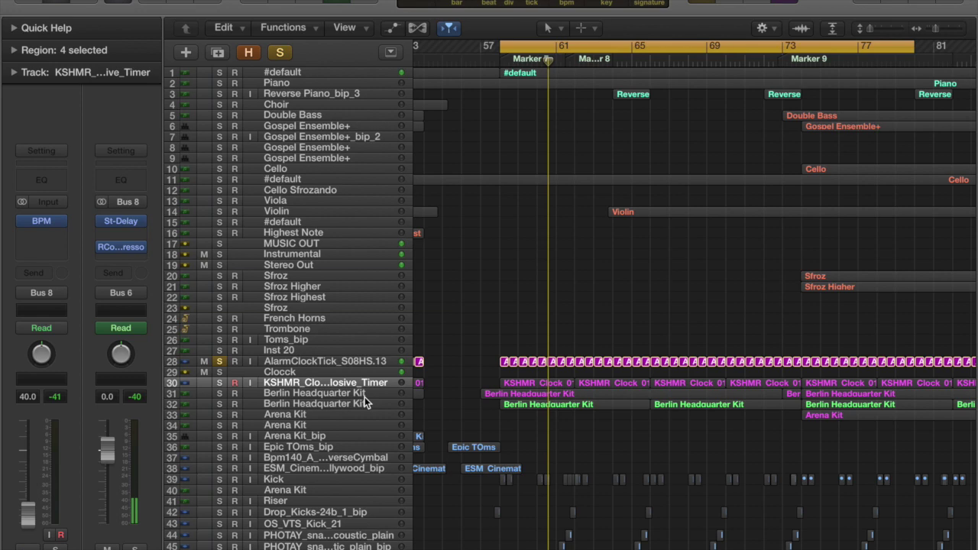
key(a)
click(949, 30)
drag(949, 32, 953, 33)
scroll(584, 179, left, 3)
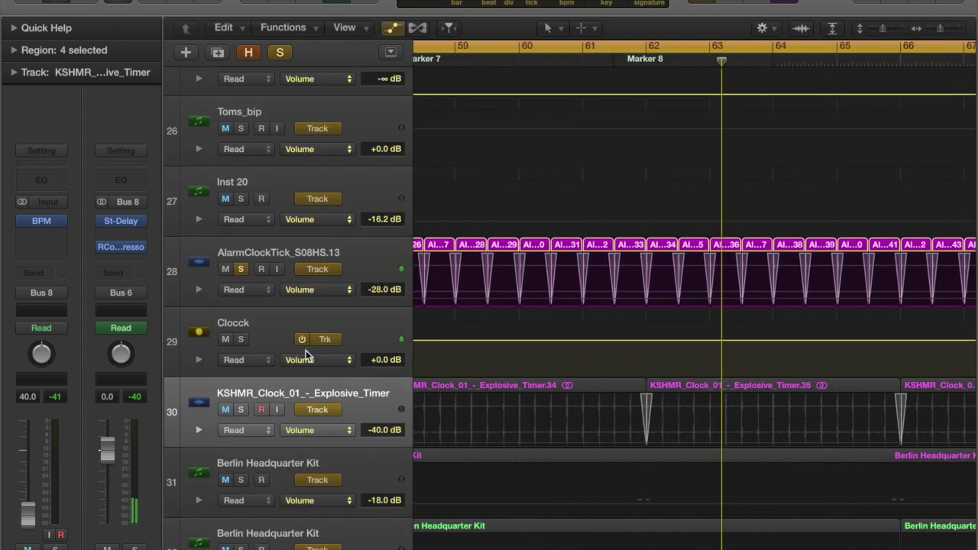
Add the KSHMR Clock Explosive Timer and the upper Berlin Headquarter Kit track to the solo during playback.
click(240, 411)
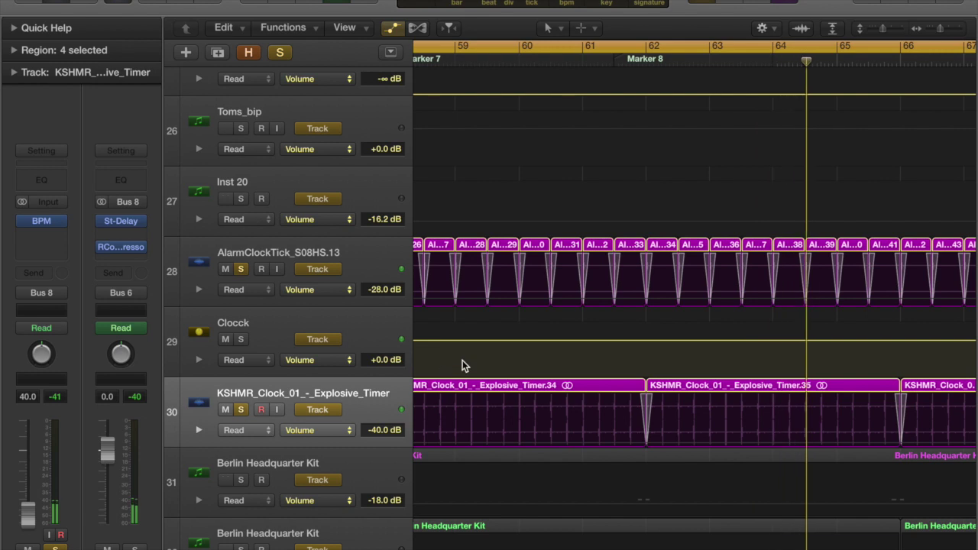
scroll(451, 376, down, 5)
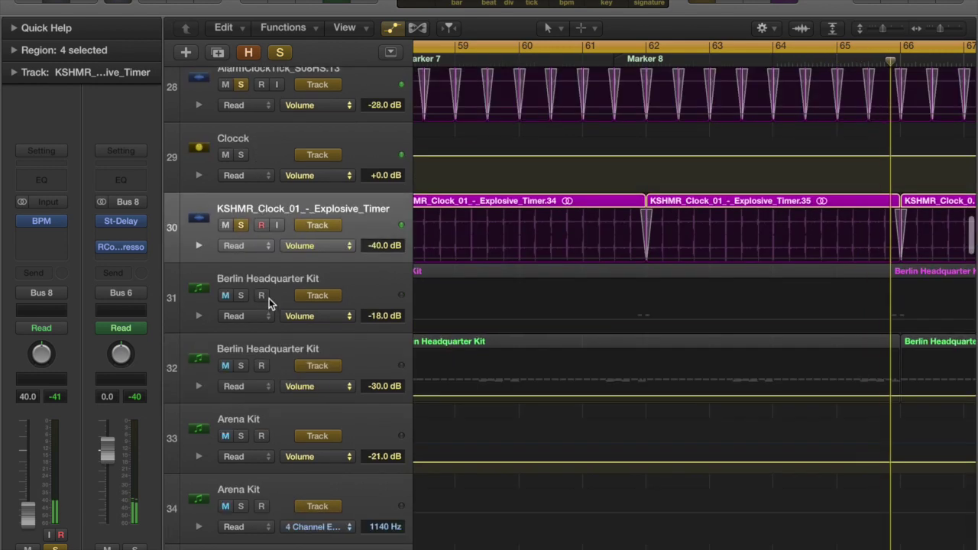
click(241, 295)
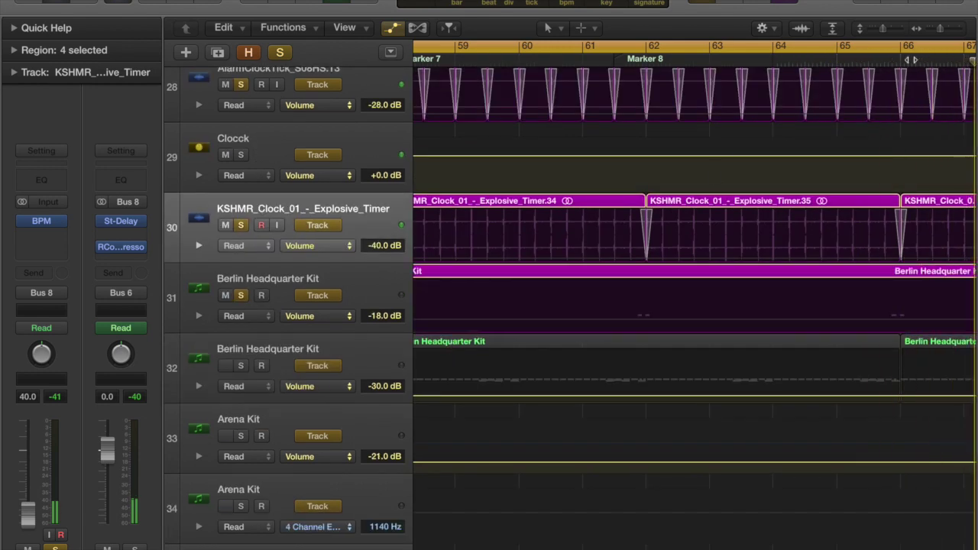
Select the upper Berlin Headquarter Kit track, inspect its kit in Battery 4, and close the instrument.
drag(942, 32, 934, 32)
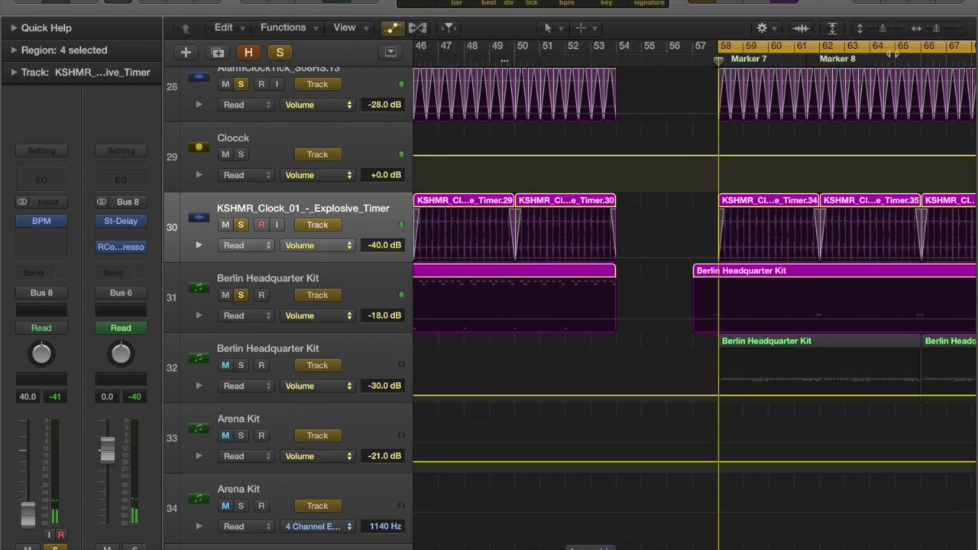
click(312, 279)
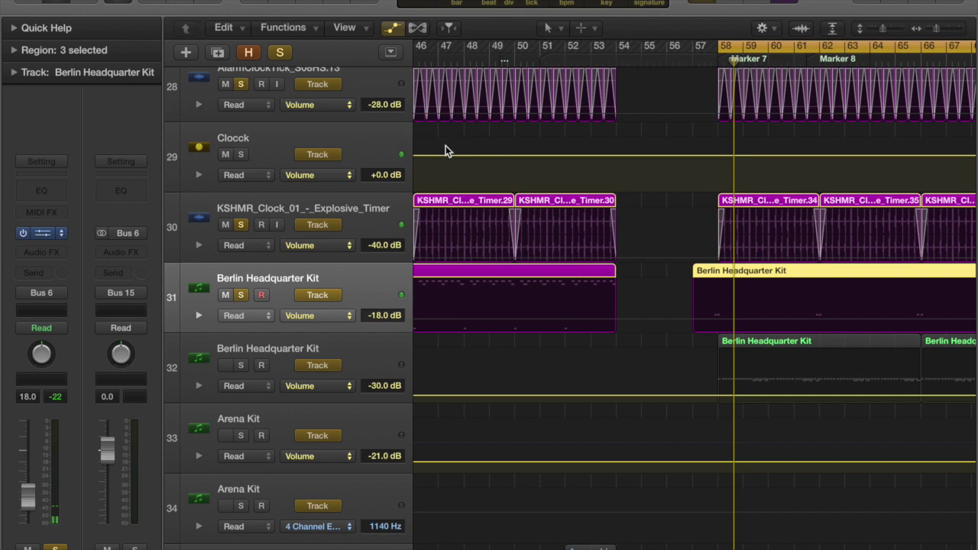
key(v)
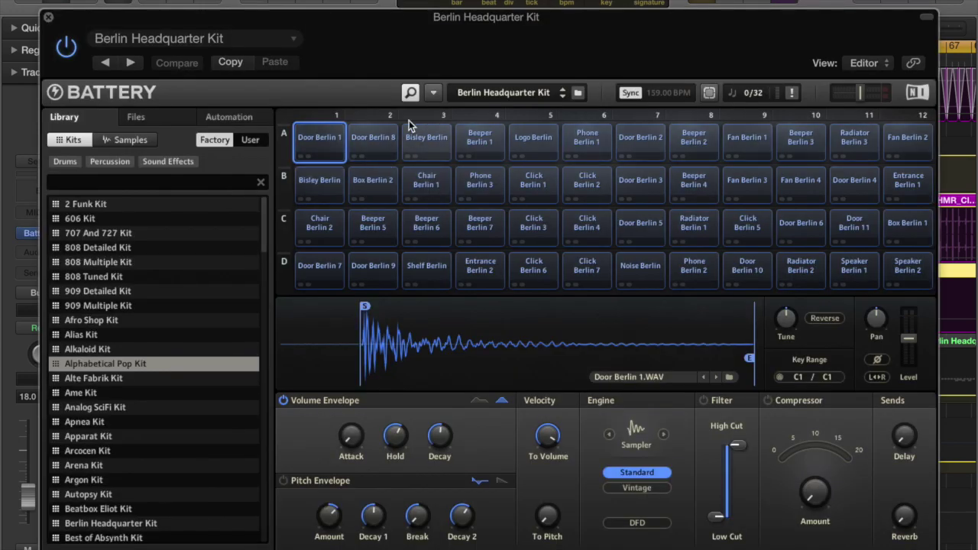
click(48, 17)
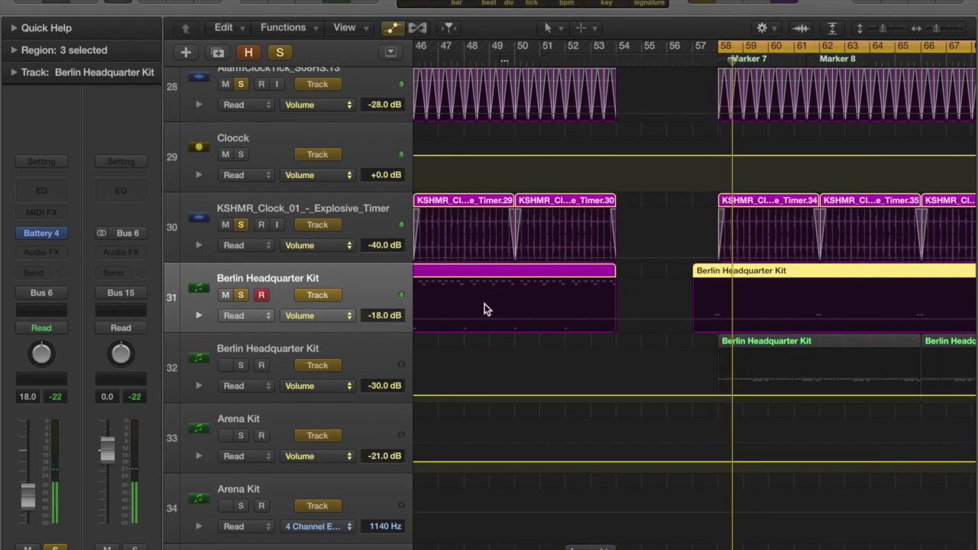
Solo the second Berlin Headquarter Kit track and view its three regions' notes in the Piano Roll.
scroll(839, 274, down, 5)
scroll(801, 241, right, 3)
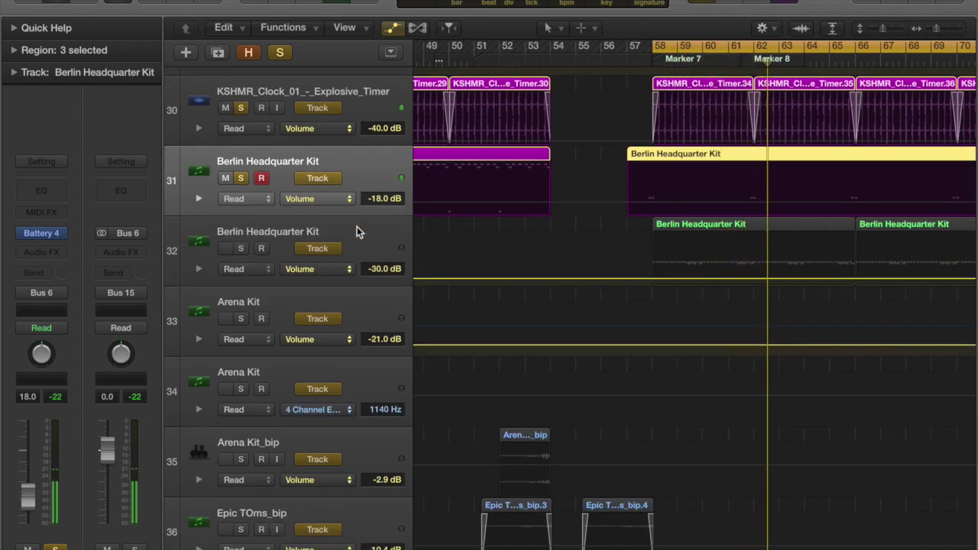
click(406, 234)
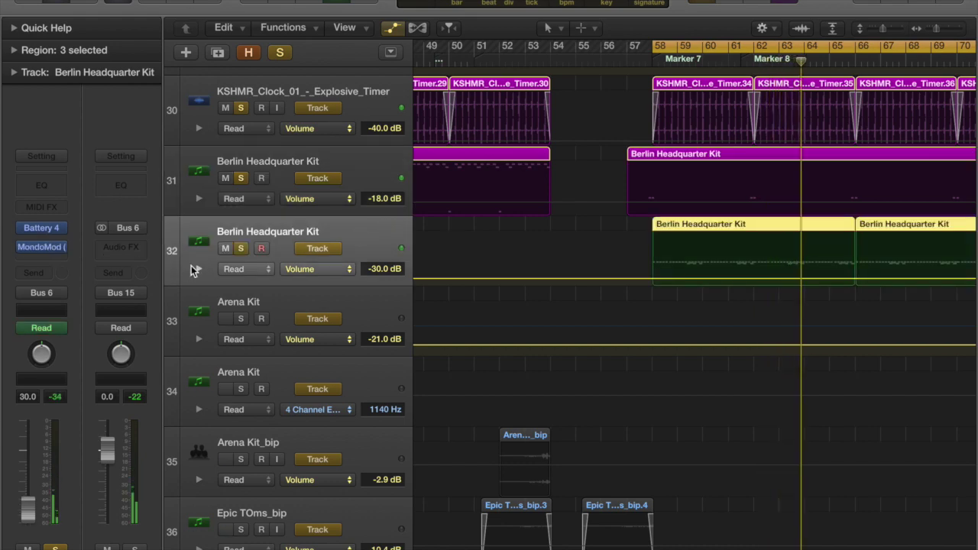
key(a)
key(a)
key(p)
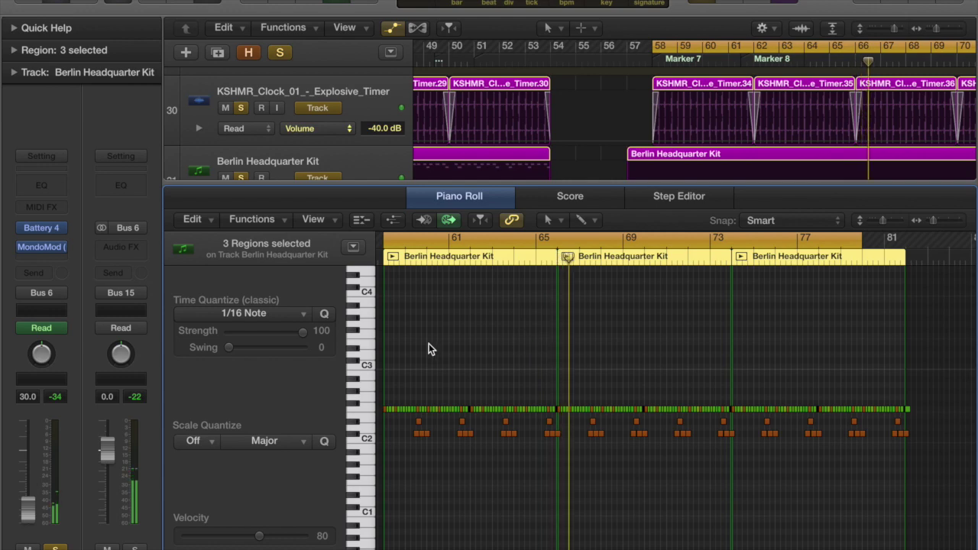
key(p)
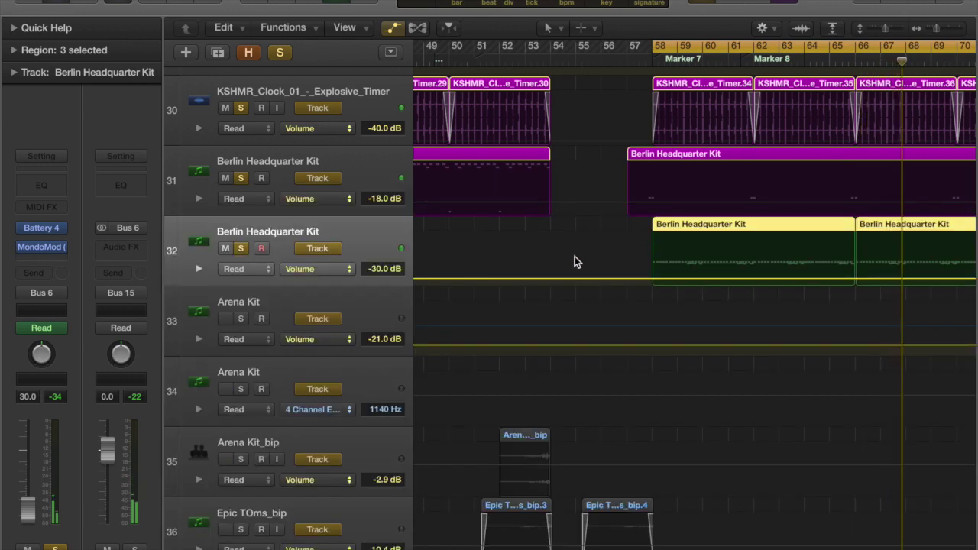
Select the Kick track below the kits and add it to the solo while the cycle plays.
scroll(574, 257, down, 5)
key(a)
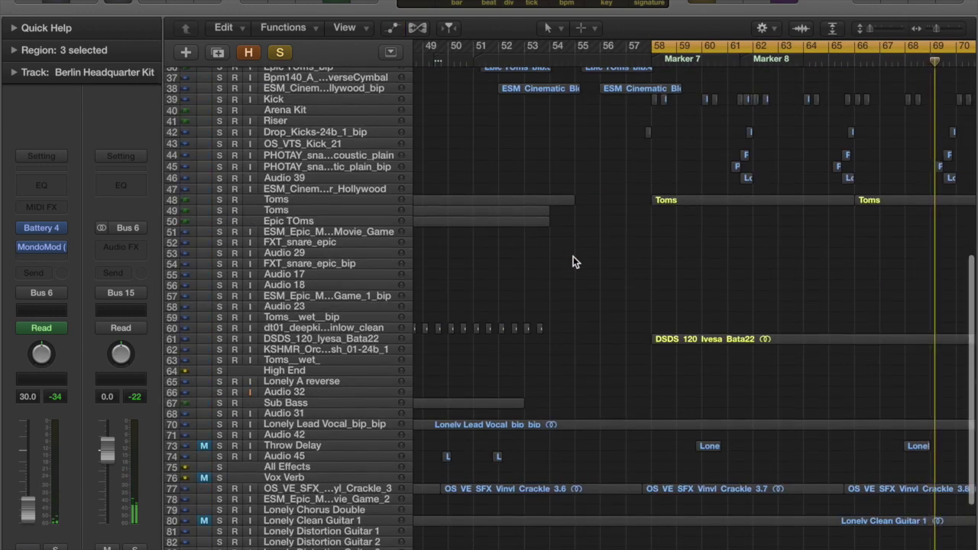
scroll(574, 262, up, 5)
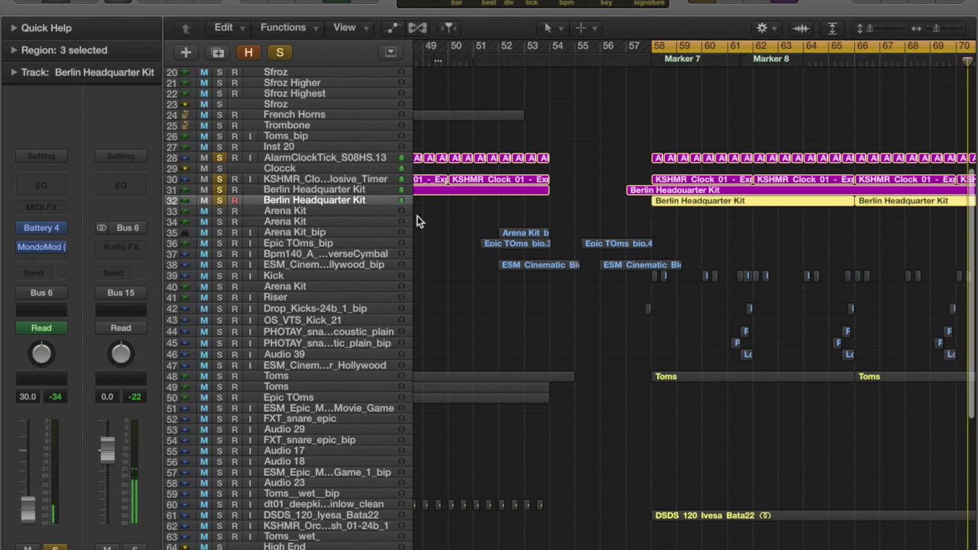
scroll(418, 216, down, 1)
click(320, 260)
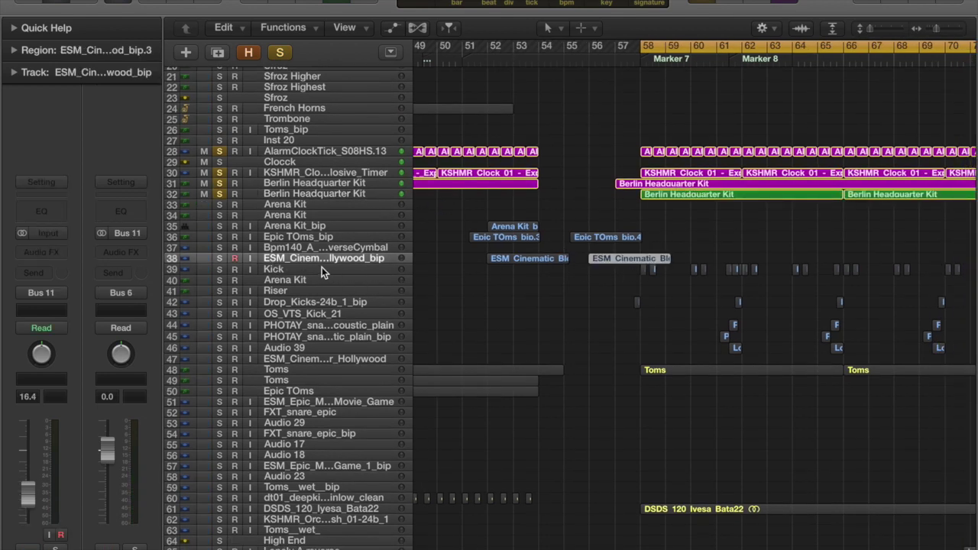
click(321, 267)
key(a)
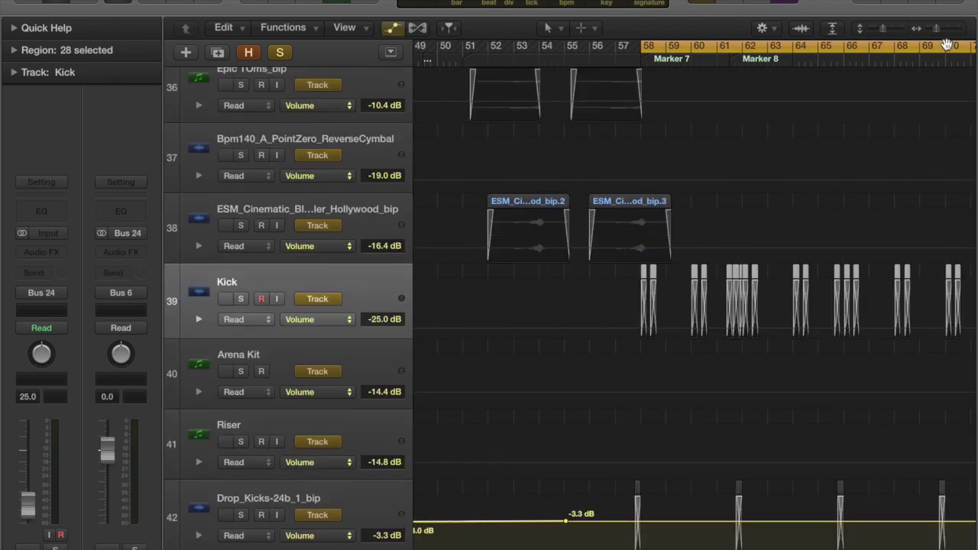
click(948, 32)
click(948, 32)
key(s)
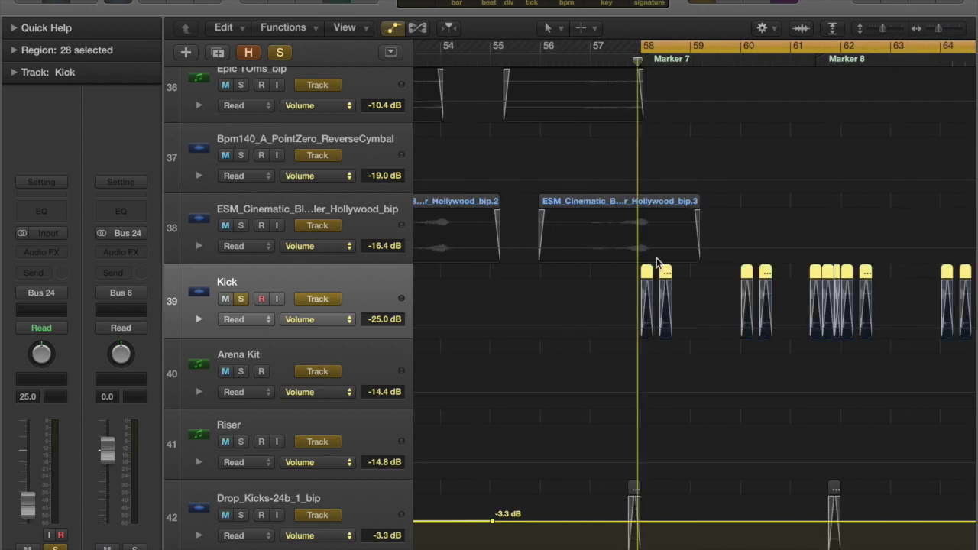
Hide the track automation and add the Drop_Kicks-24b_1_bip track to the solo.
key(a)
key(super+Up)
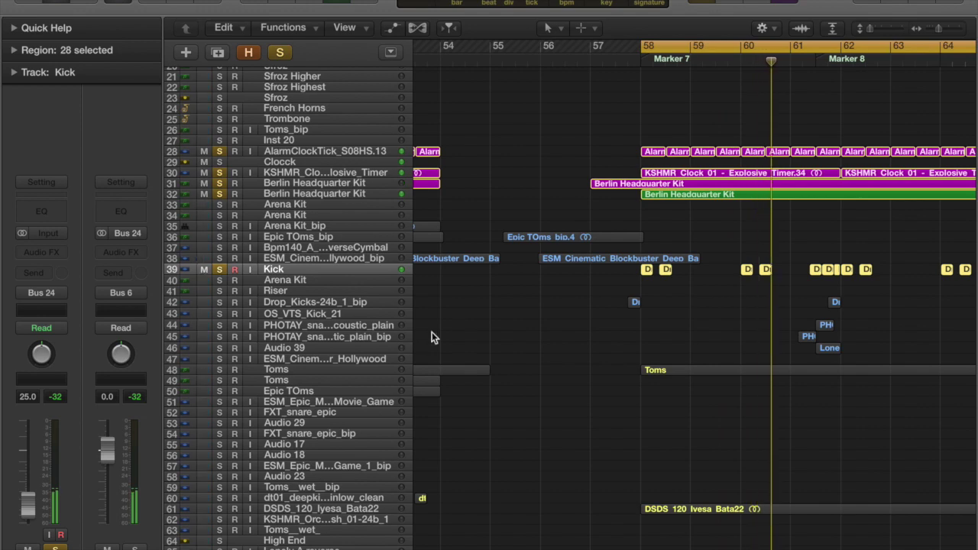
click(294, 302)
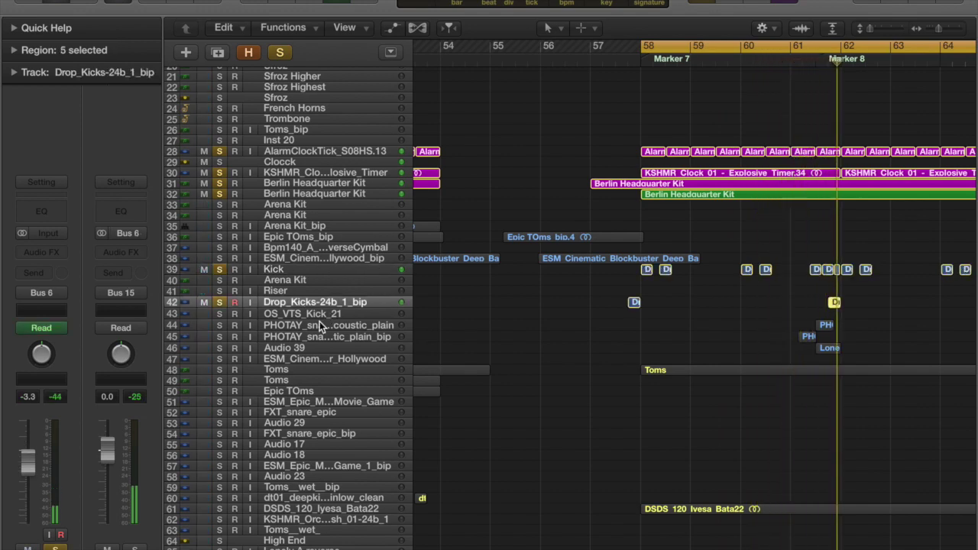
Display the automation again and solo both PHOTAY snare acoustic tracks and the Audio 39 track.
key(a)
key(super+Down)
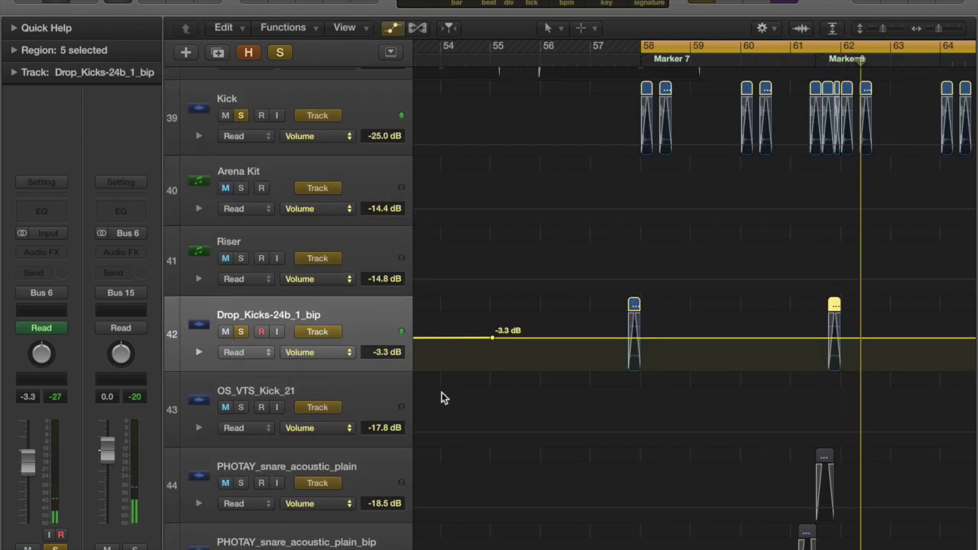
scroll(441, 392, down, 3)
click(373, 390)
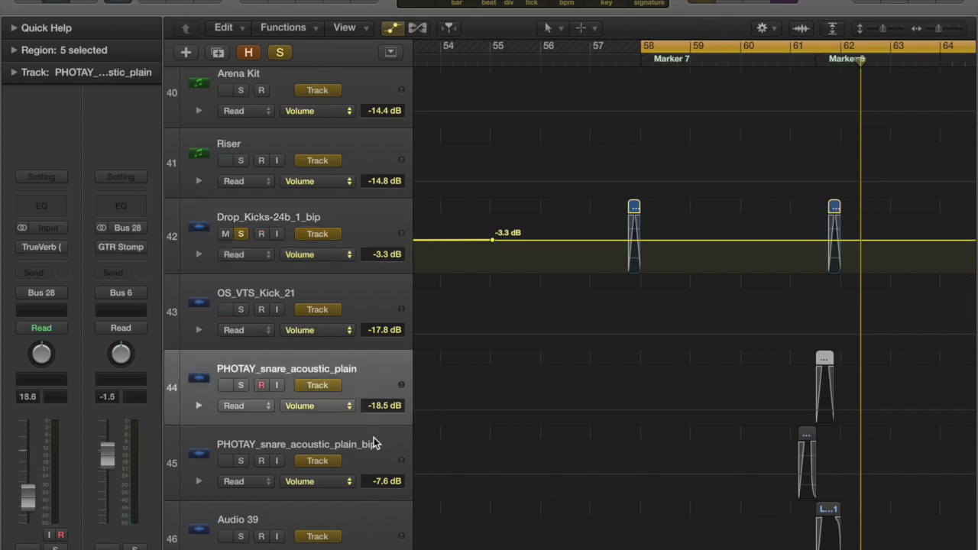
click(376, 438)
scroll(352, 405, down, 3)
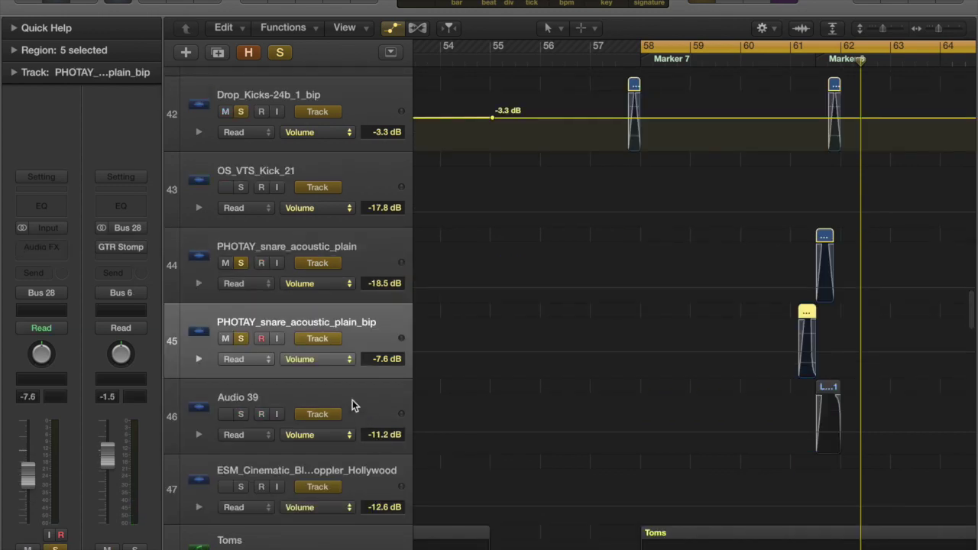
click(352, 406)
Turn off the cycle, play the soloed snare layers from bar 61, and return the playhead to bar 60.
click(790, 42)
click(793, 61)
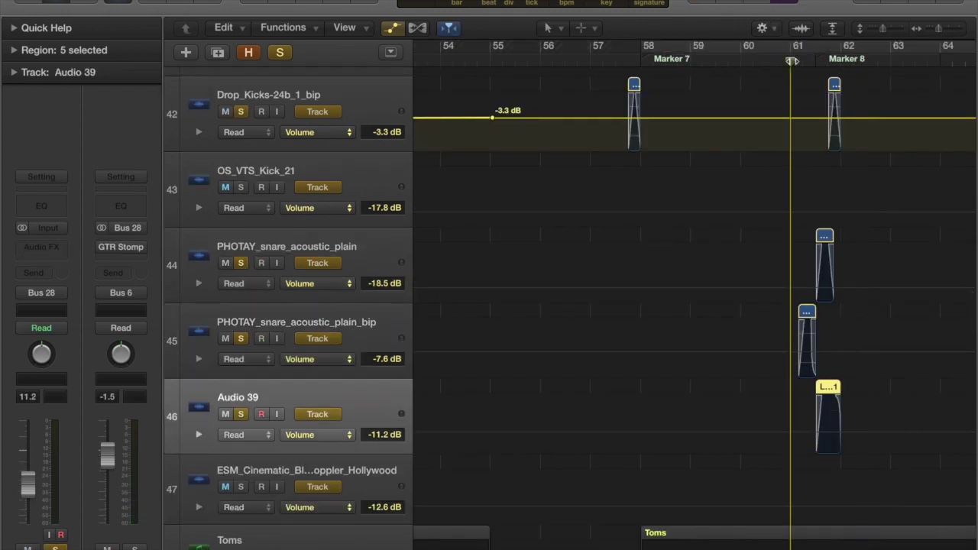
key(space)
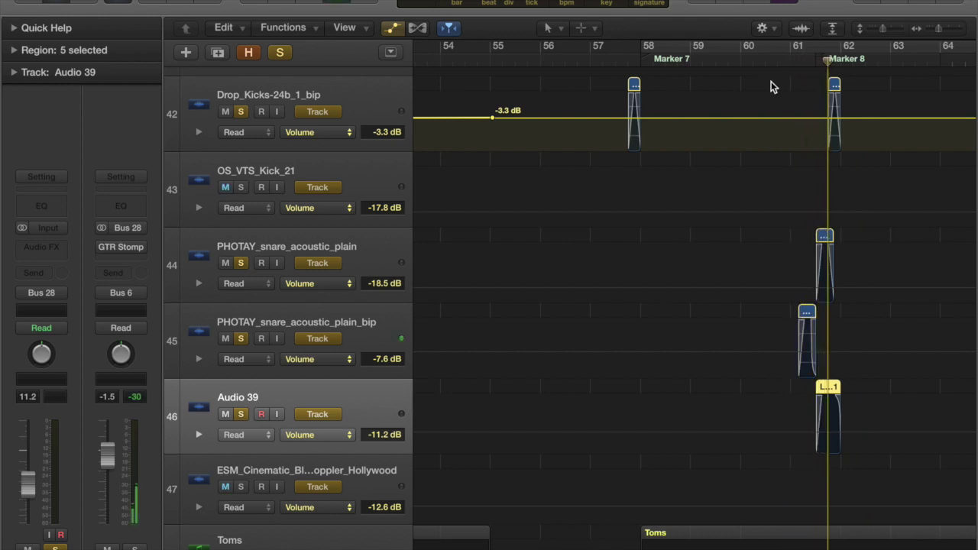
key(space)
click(752, 62)
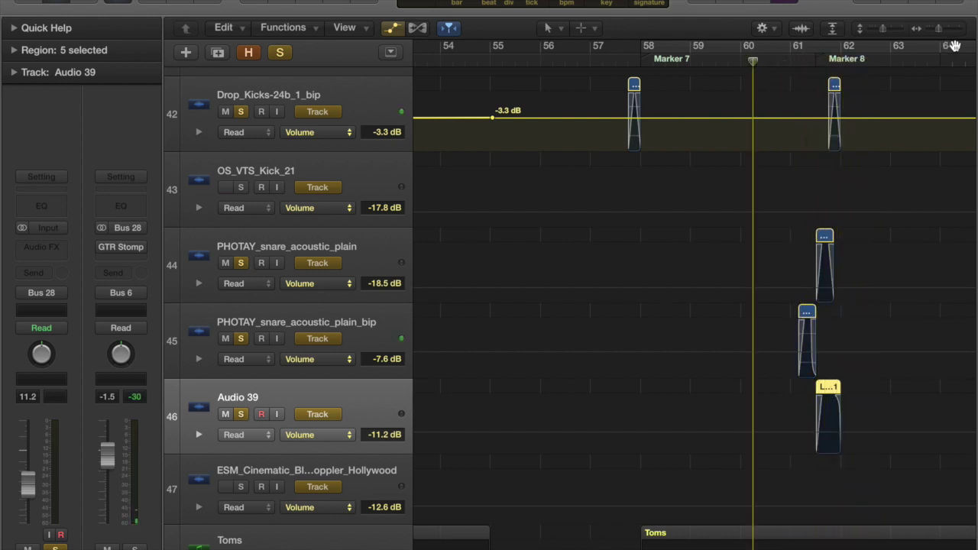
Examine the Lonely Snare and the two PHOTAY snare regions around bar 61 up close with automation hidden.
click(959, 25)
click(961, 26)
click(961, 25)
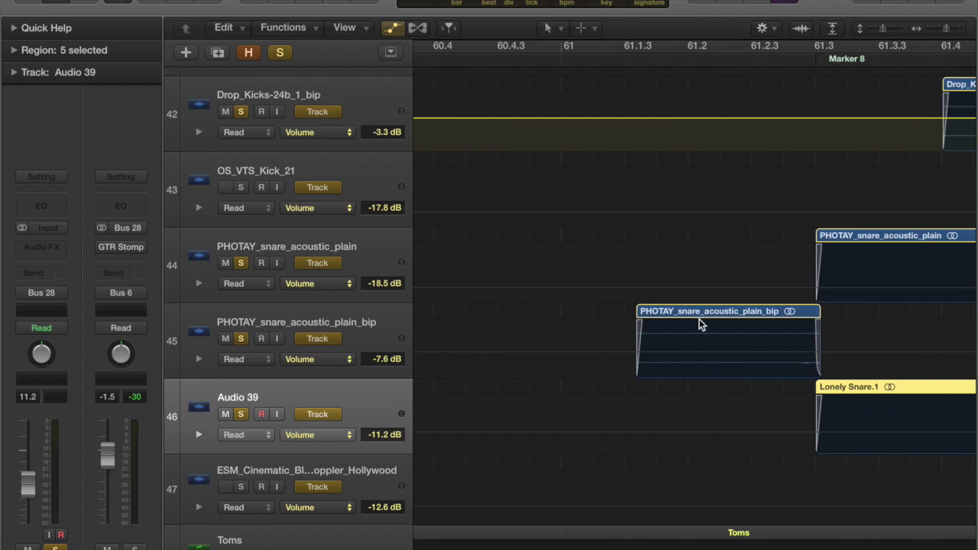
key(a)
drag(875, 29, 922, 33)
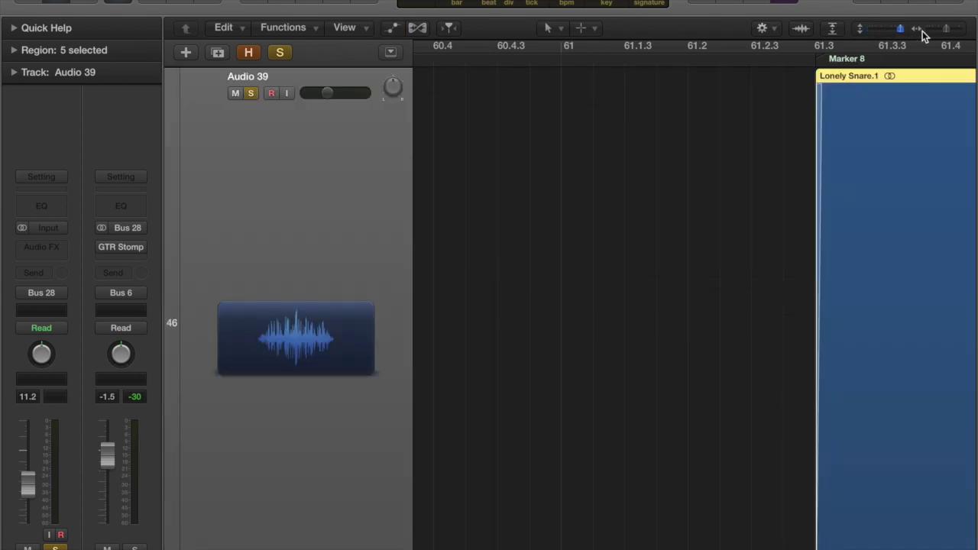
scroll(721, 163, right, 5)
scroll(721, 163, up, 5)
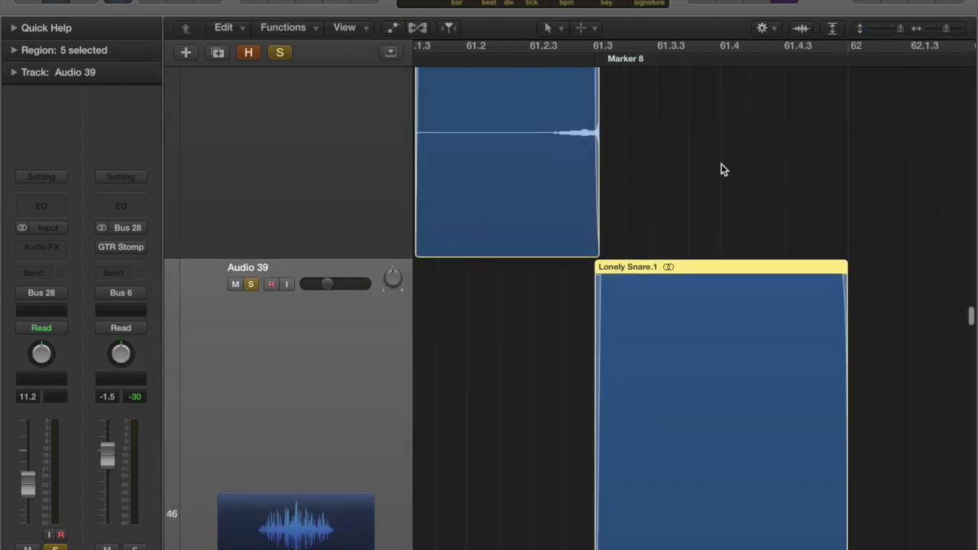
scroll(721, 163, up, 3)
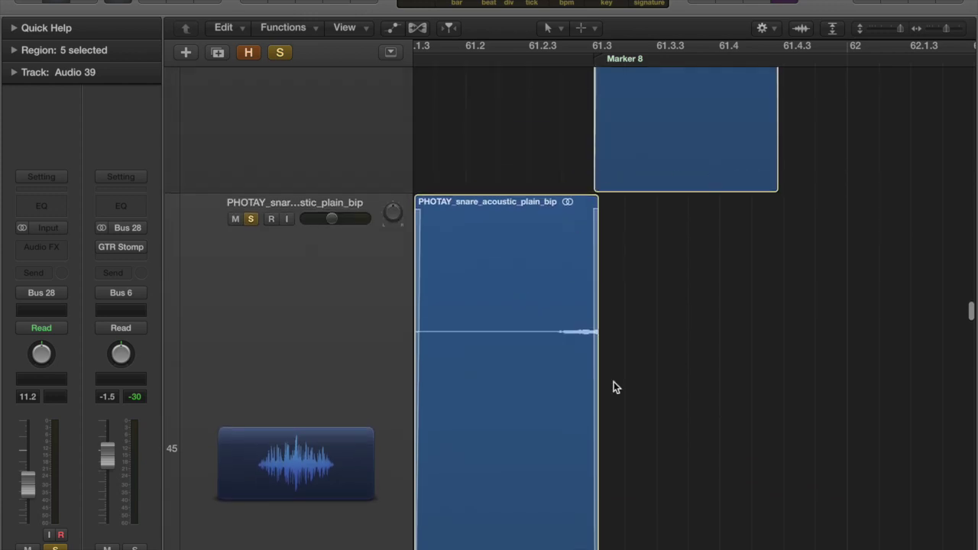
scroll(605, 212, up, 3)
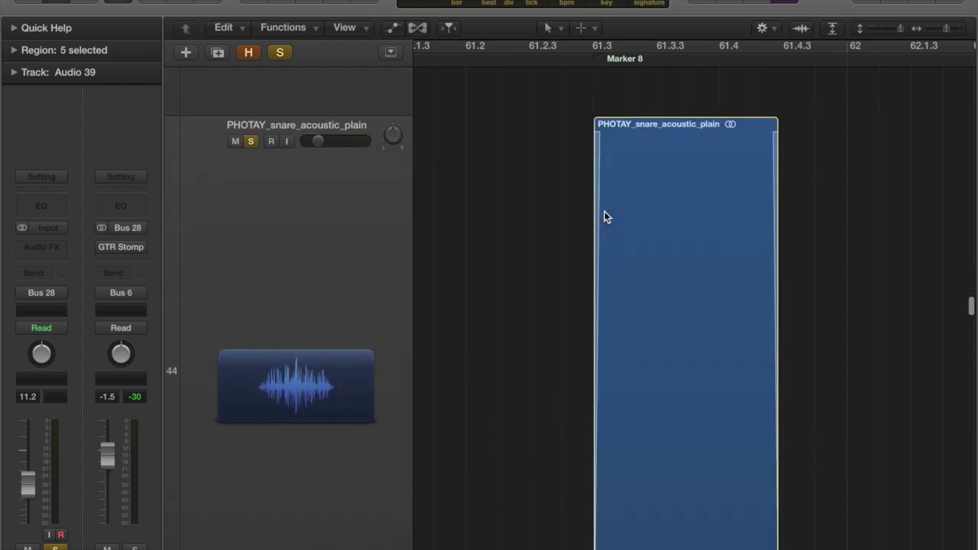
Select the Drop_Kicks-24b_1_bip track and place the playhead at Marker 8, just before its kick region.
drag(896, 28, 881, 29)
drag(945, 28, 928, 29)
scroll(787, 107, up, 2)
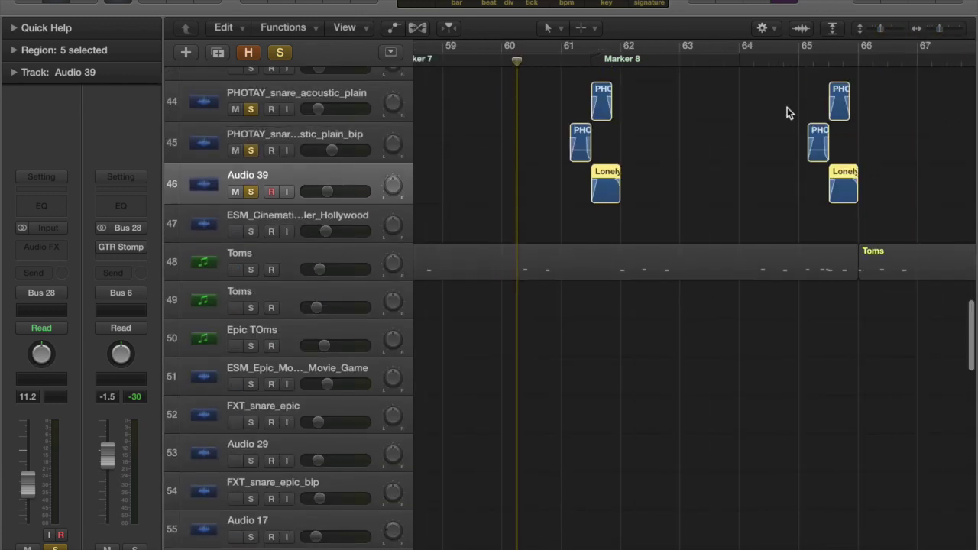
scroll(787, 112, up, 4)
click(278, 183)
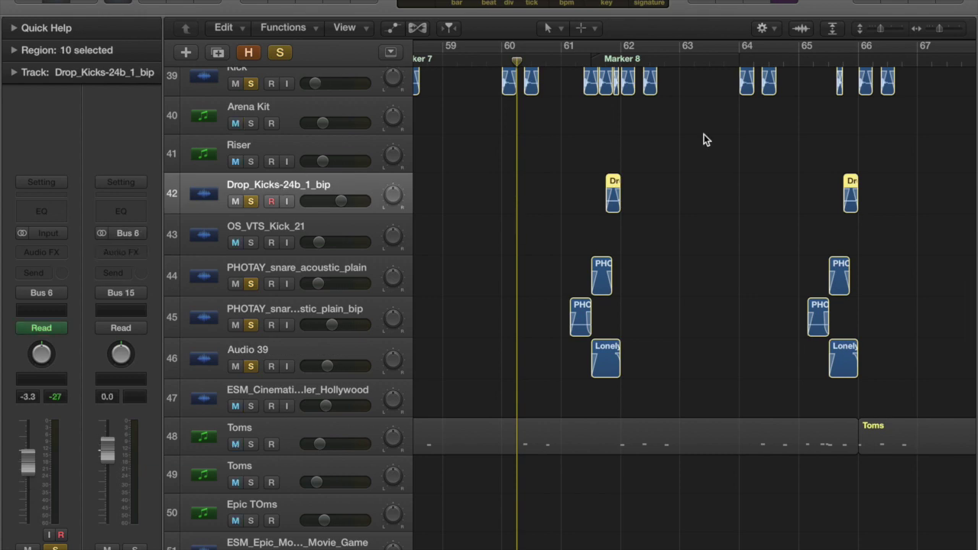
click(605, 58)
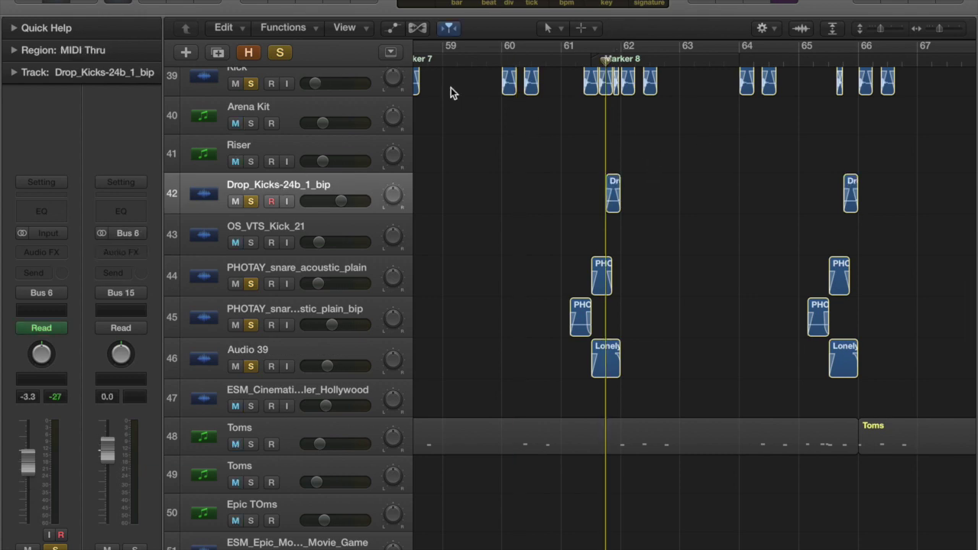
Solo only the Drop_Kicks-24b_1_bip track and play it from Marker 8.
click(281, 50)
key(s)
key(space)
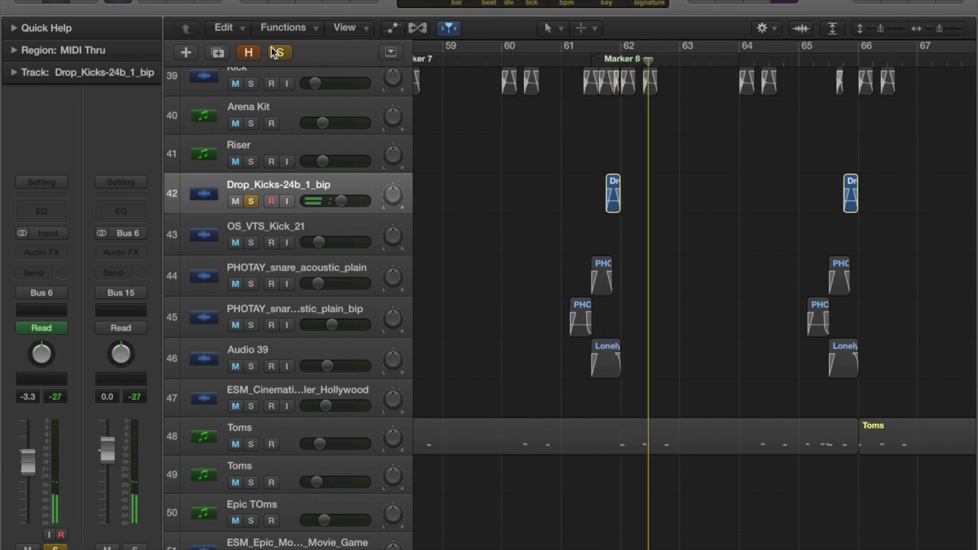
Turn off the solo and play the full percussion mix from about bar 61.
click(287, 51)
click(577, 60)
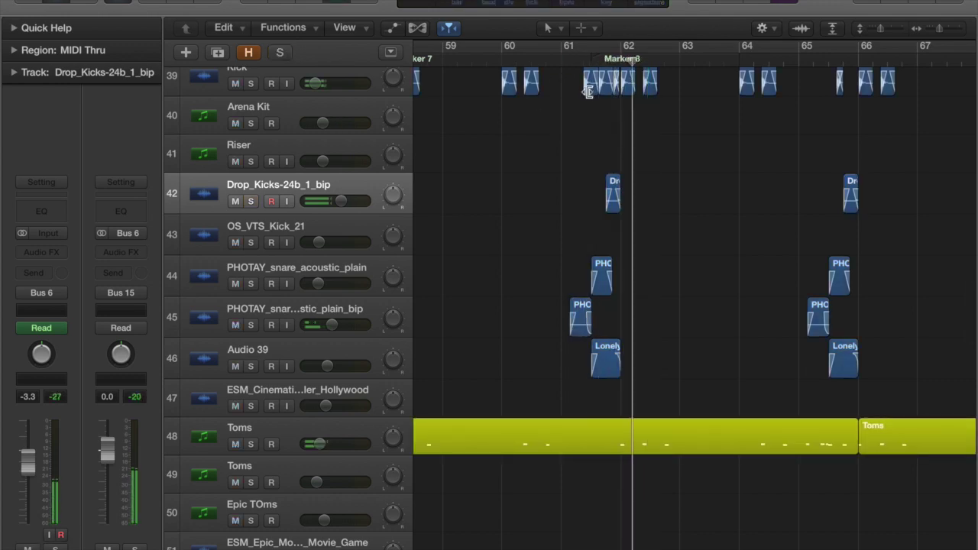
key(space)
Select the Toms track 48 and play the percussion mix from just before Marker 7.
scroll(585, 246, down, 2)
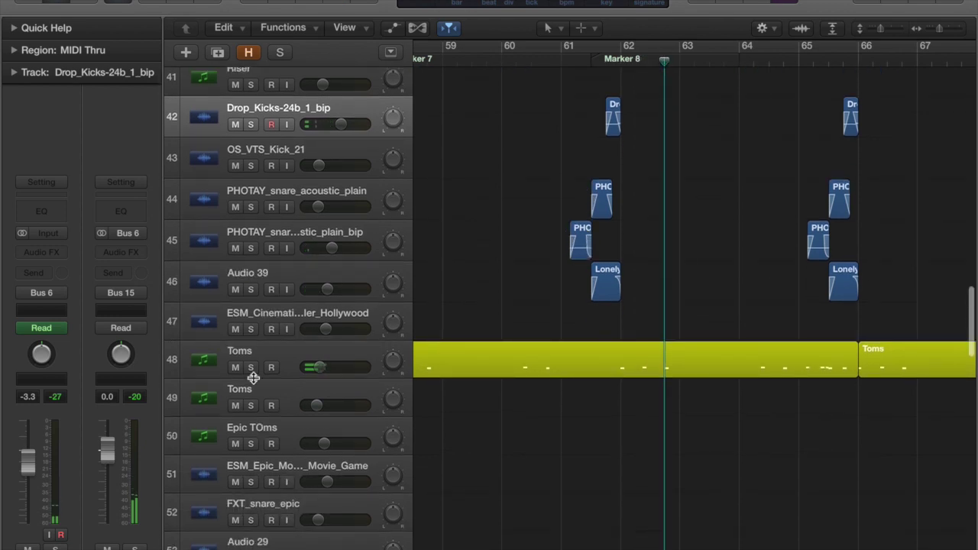
click(274, 351)
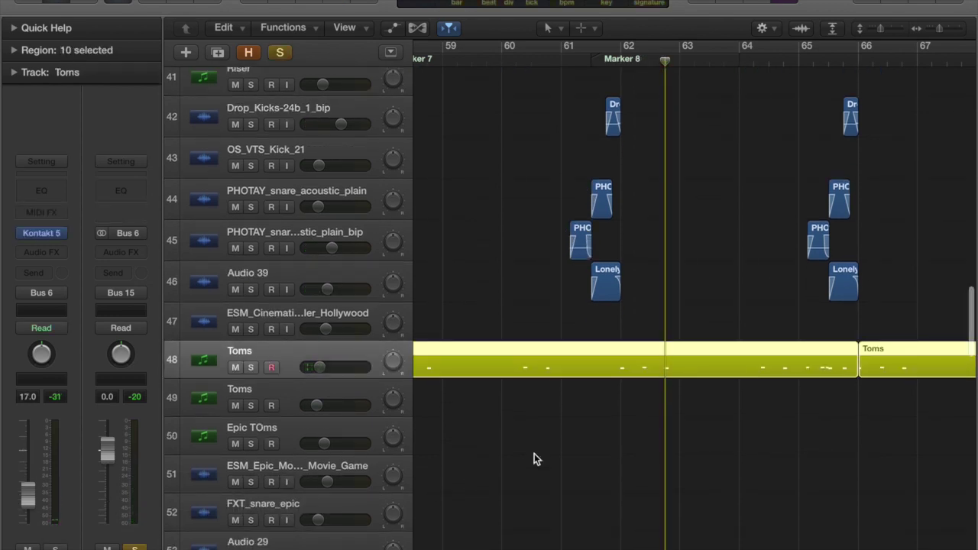
scroll(535, 444, left, 5)
click(578, 64)
key(space)
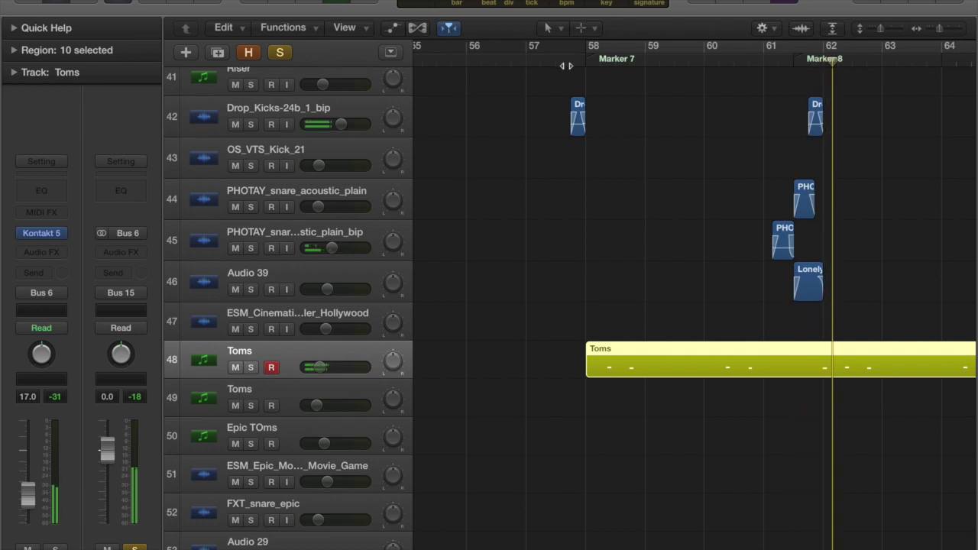
scroll(849, 148, right, 5)
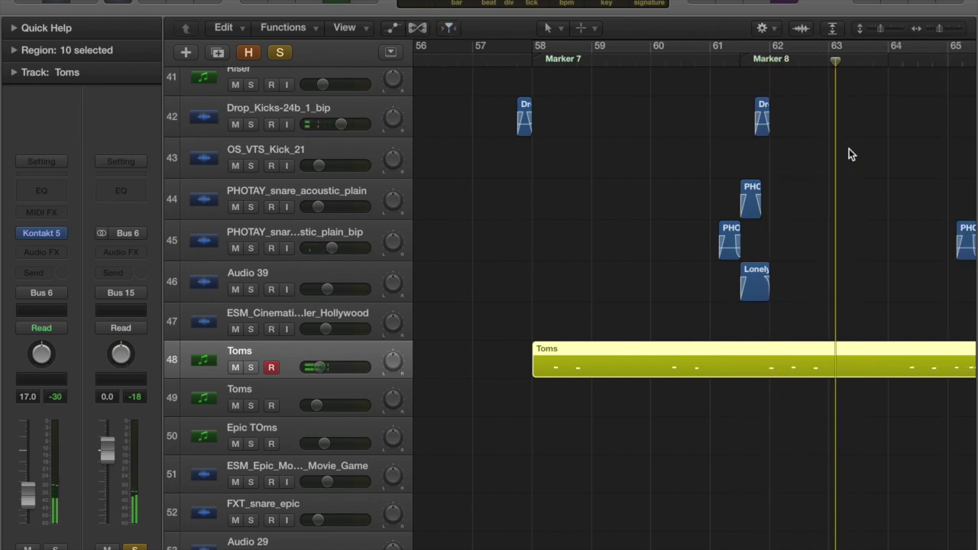
Select the DSDS_120_Iyesa_Bata22 track and play it soloed from Marker 7.
scroll(849, 148, up, 5)
scroll(849, 148, left, 3)
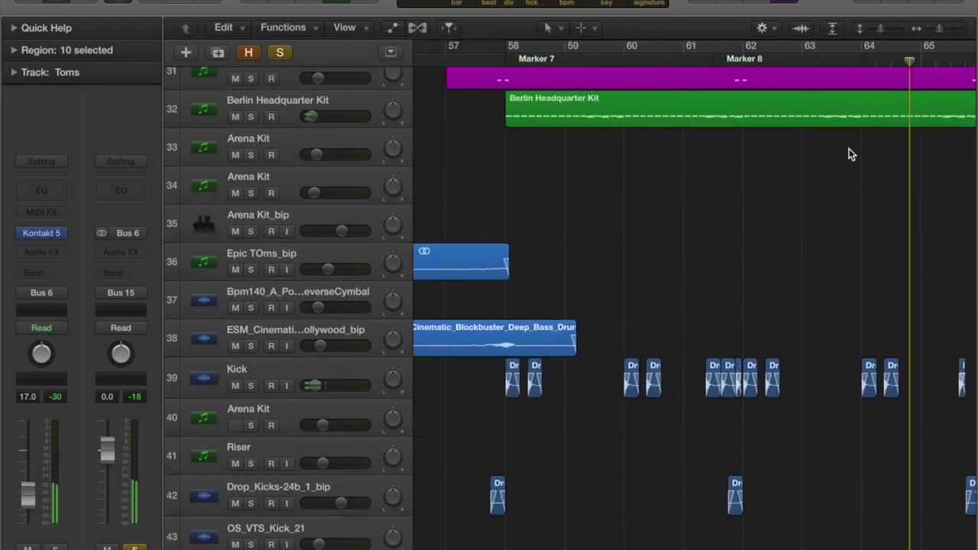
scroll(849, 148, down, 10)
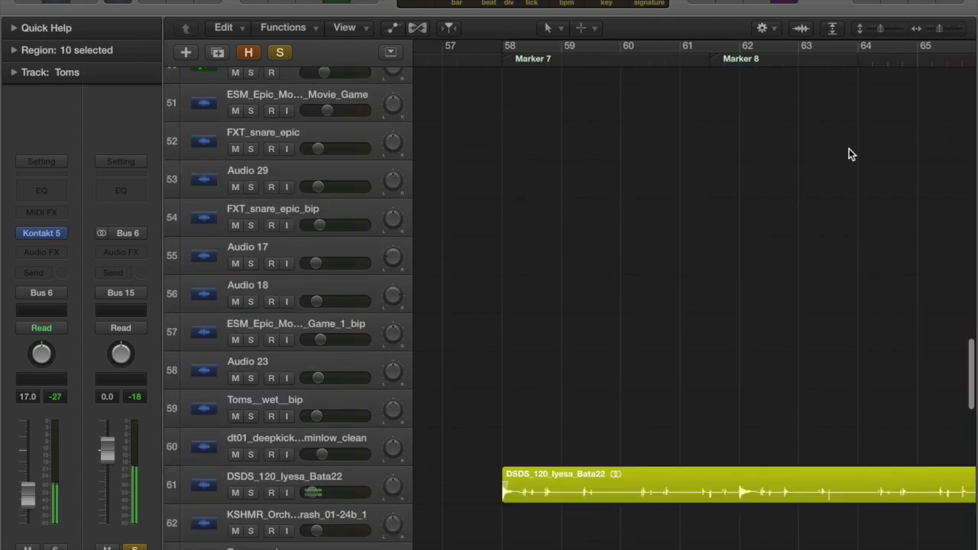
click(319, 421)
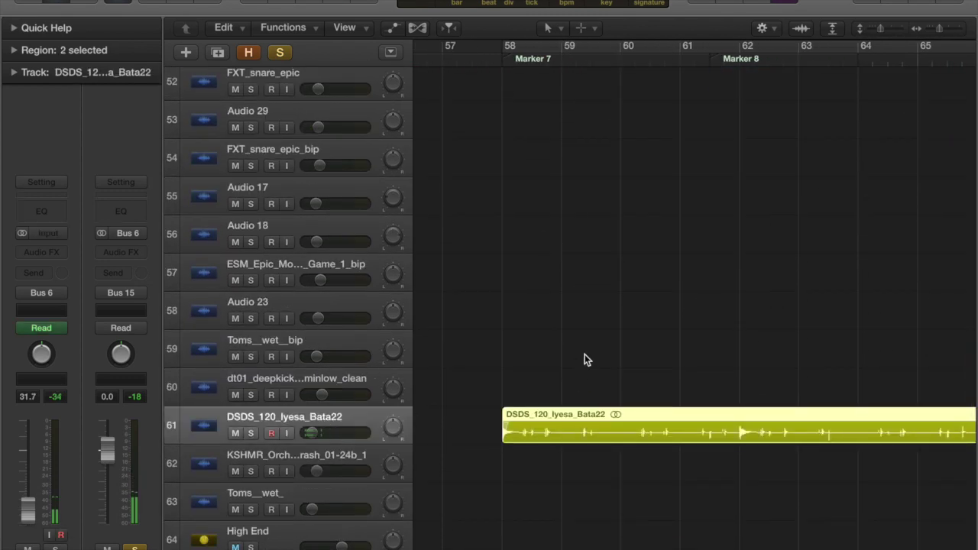
drag(587, 349, 568, 404)
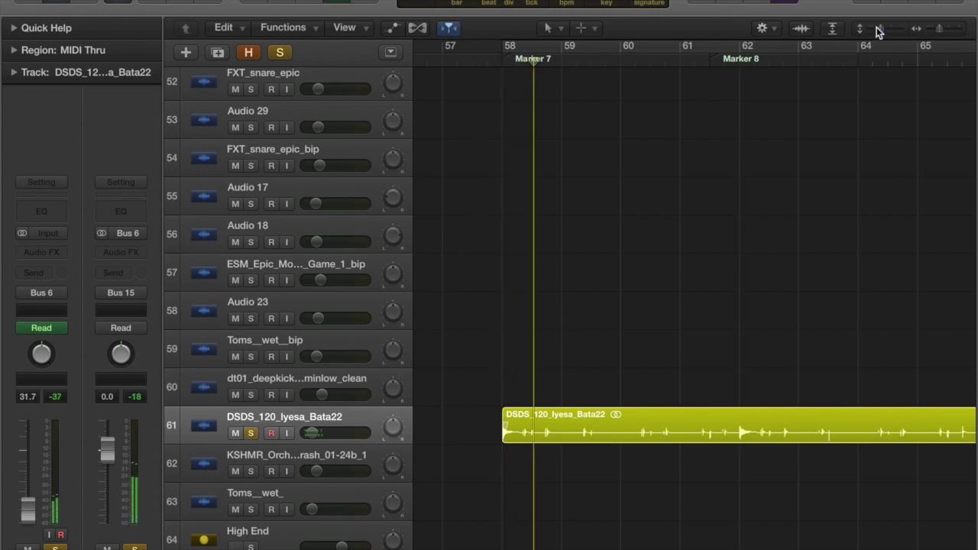
Solo the #default and Piano tracks at the start of the track list in place of the Bata22 track, and select Piano.
drag(874, 29, 858, 29)
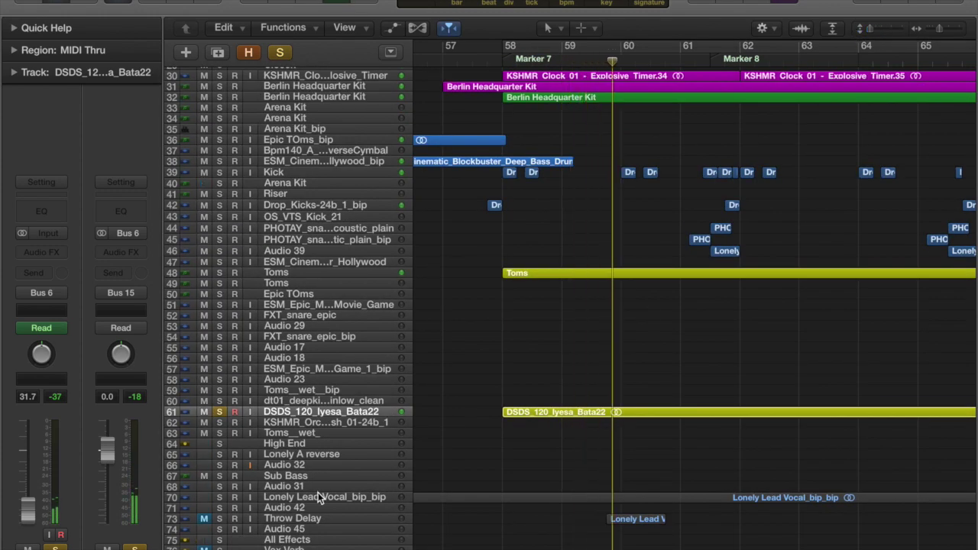
scroll(698, 376, down, 2)
scroll(697, 382, down, 3)
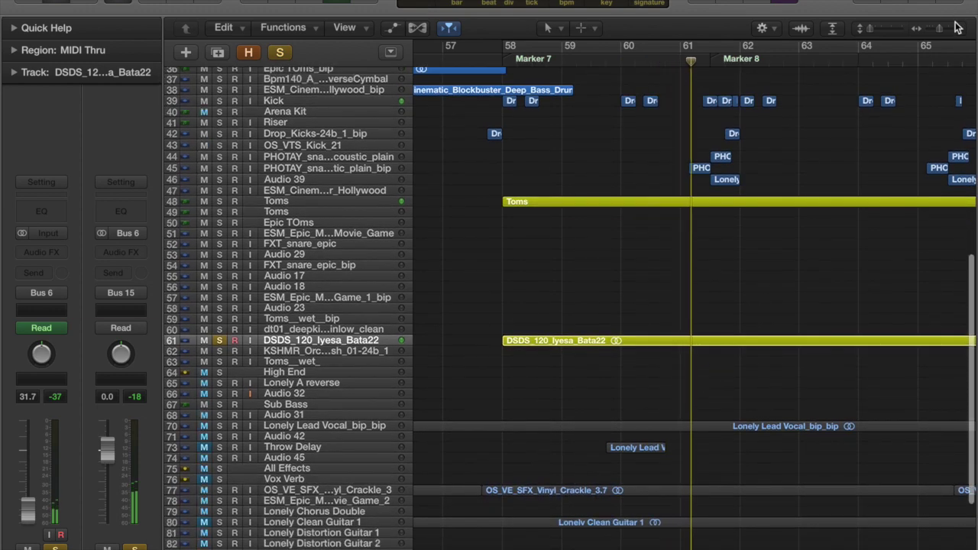
drag(940, 29, 914, 29)
scroll(721, 153, right, 4)
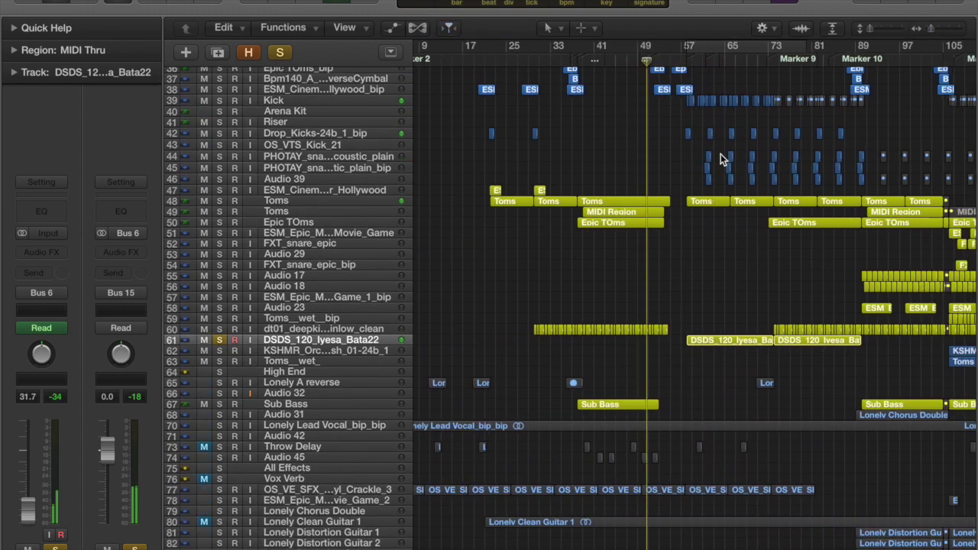
scroll(721, 154, up, 5)
scroll(721, 154, up, 6)
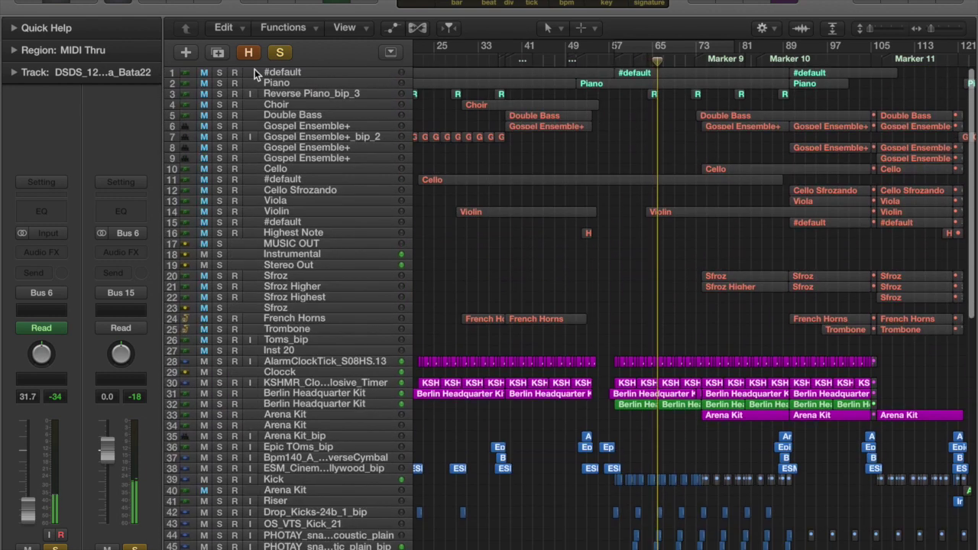
click(220, 72)
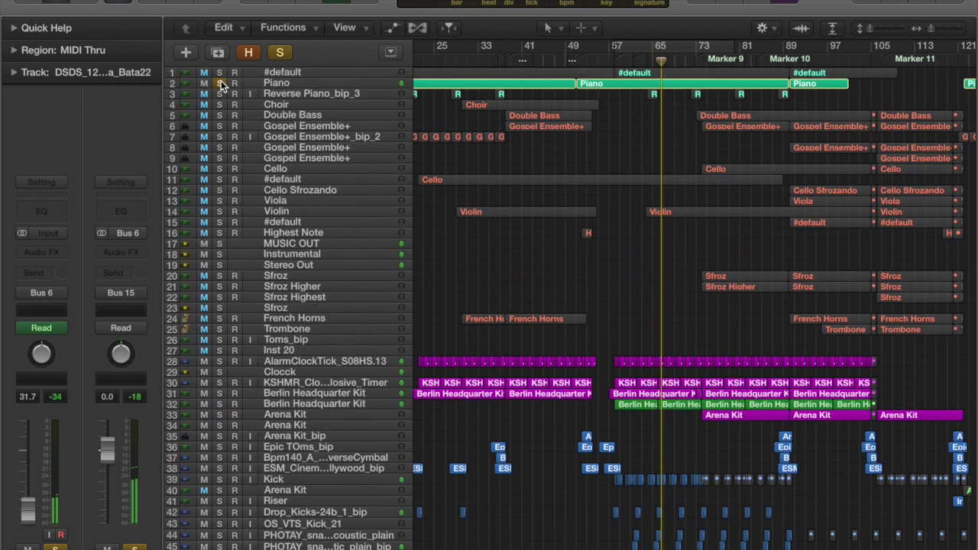
click(295, 83)
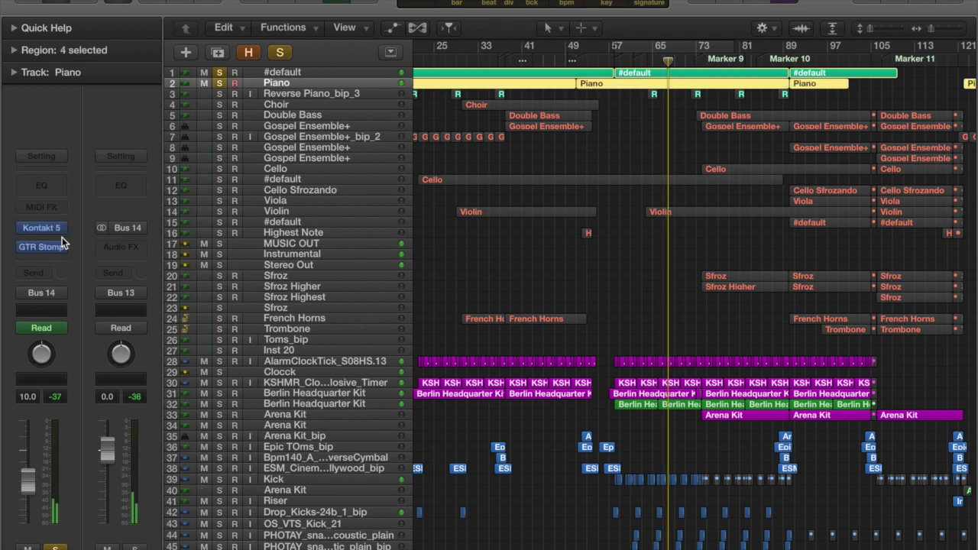
View the Piano track's Kontakt instrument, The Giant, then close its window and clear the region selection.
key(v)
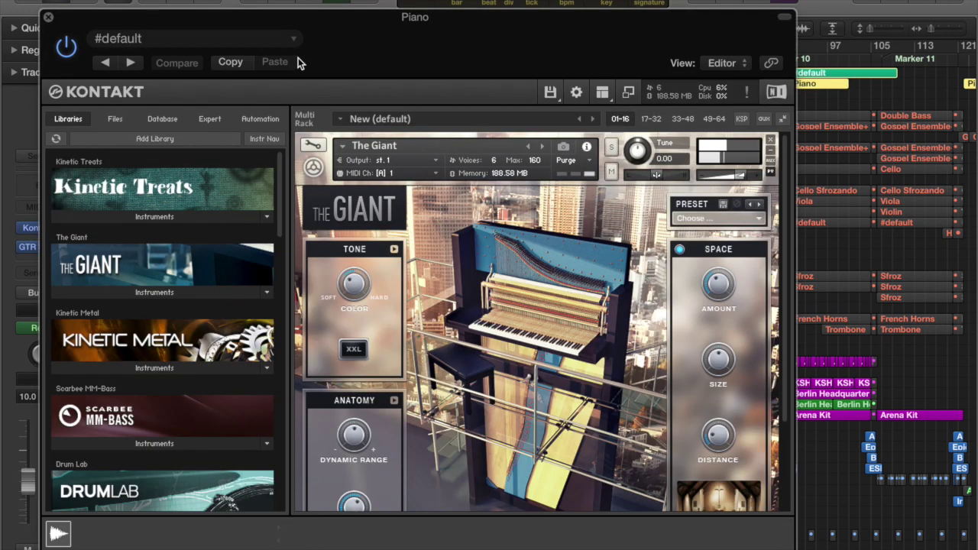
click(47, 16)
click(620, 105)
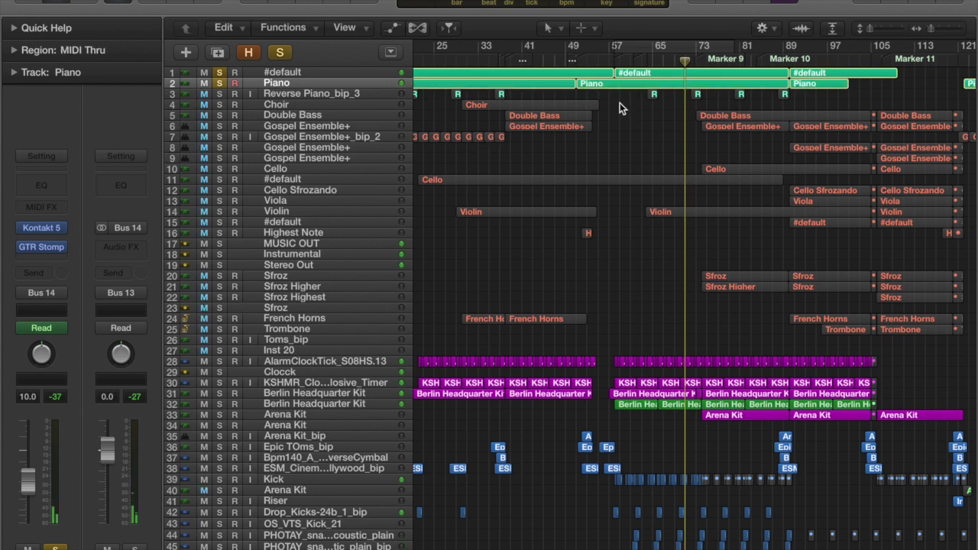
Open the Piano region that starts near bar 50 in the Piano Roll and play it from about bar 59.
double_click(618, 82)
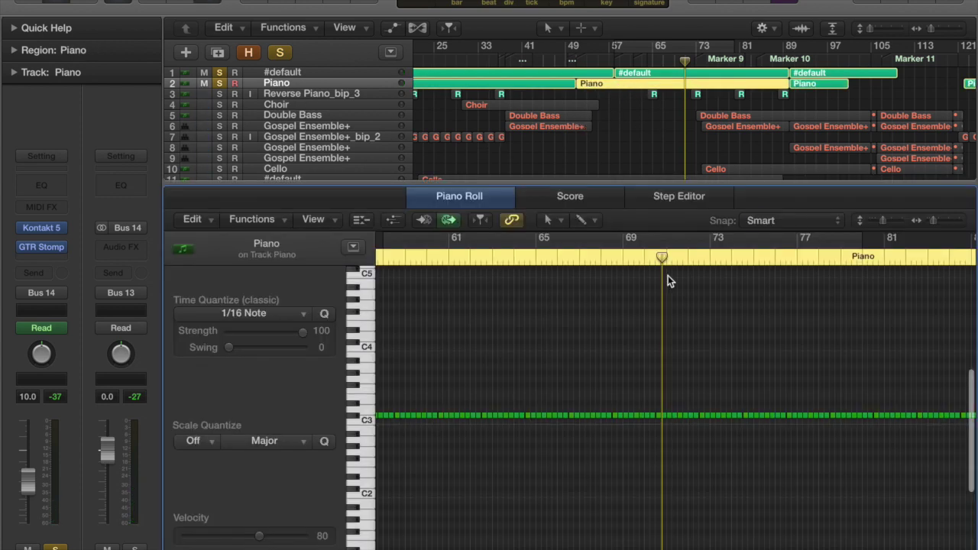
click(410, 254)
key(space)
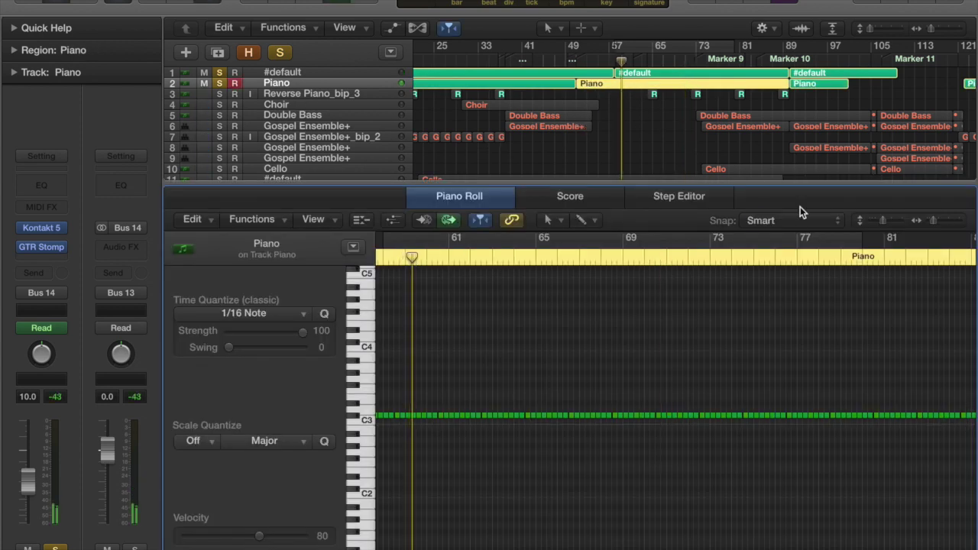
Select the #default track to see its notes and view its Kontakt instrument, then close the plug-in window.
key(Up)
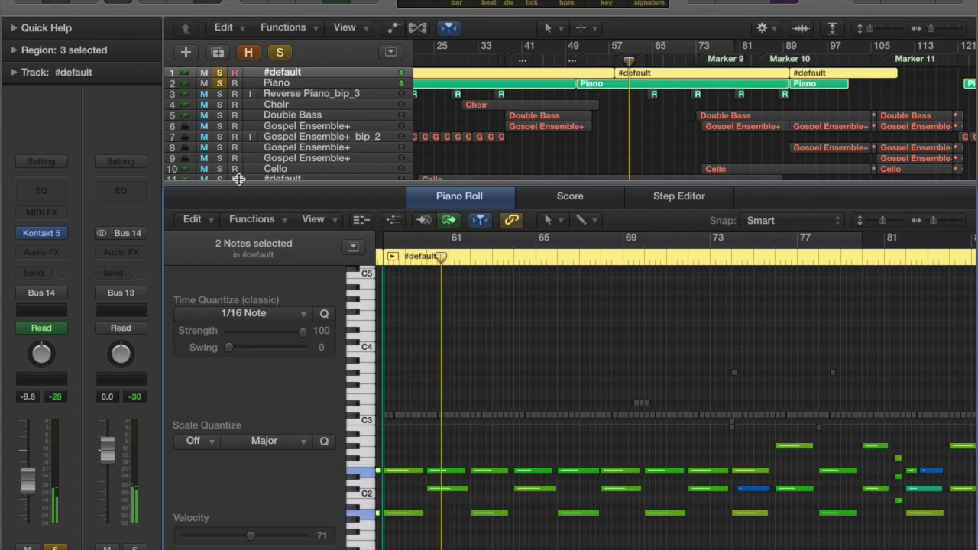
mouse_move(42, 240)
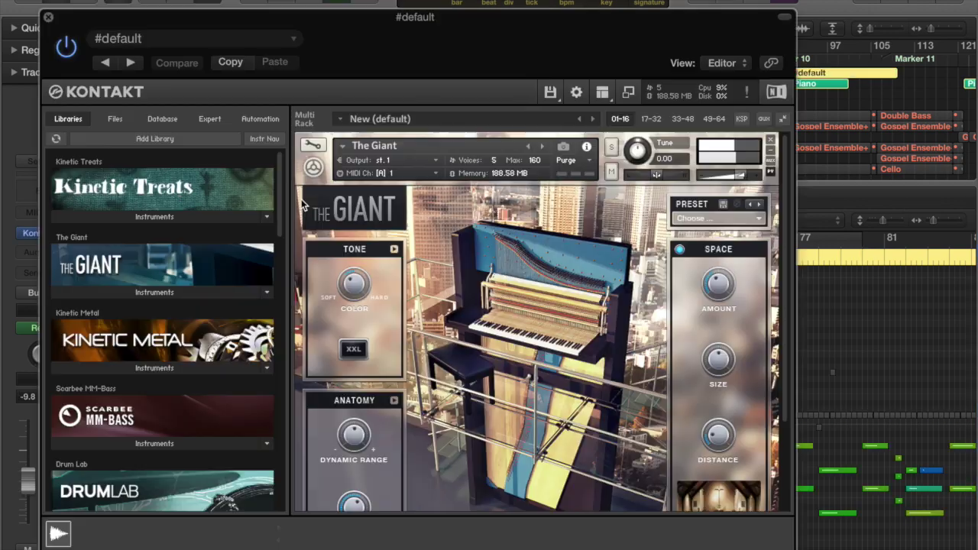
click(48, 16)
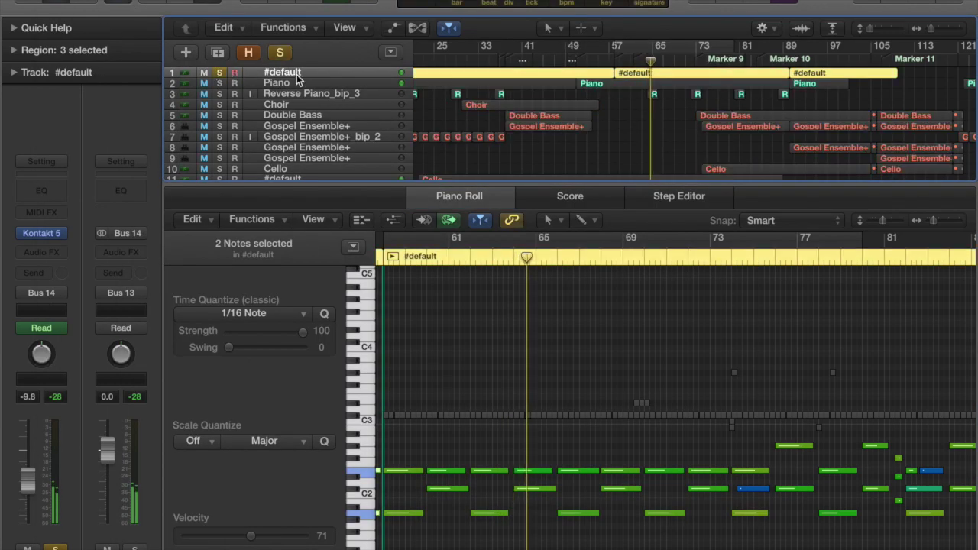
Listen to the #default track soloed alone while examining The Giant's tone and anatomy controls, then close the instrument window.
mouse_move(42, 235)
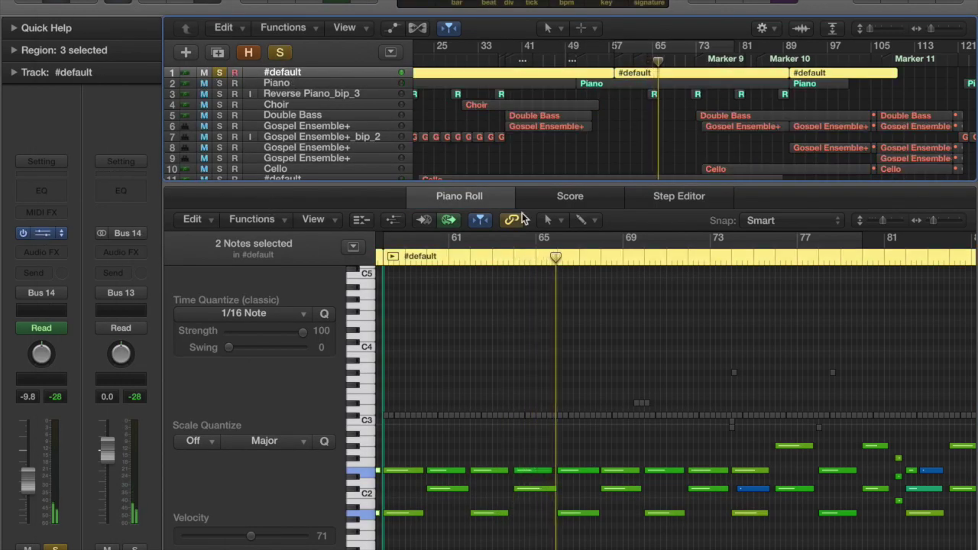
click(42, 236)
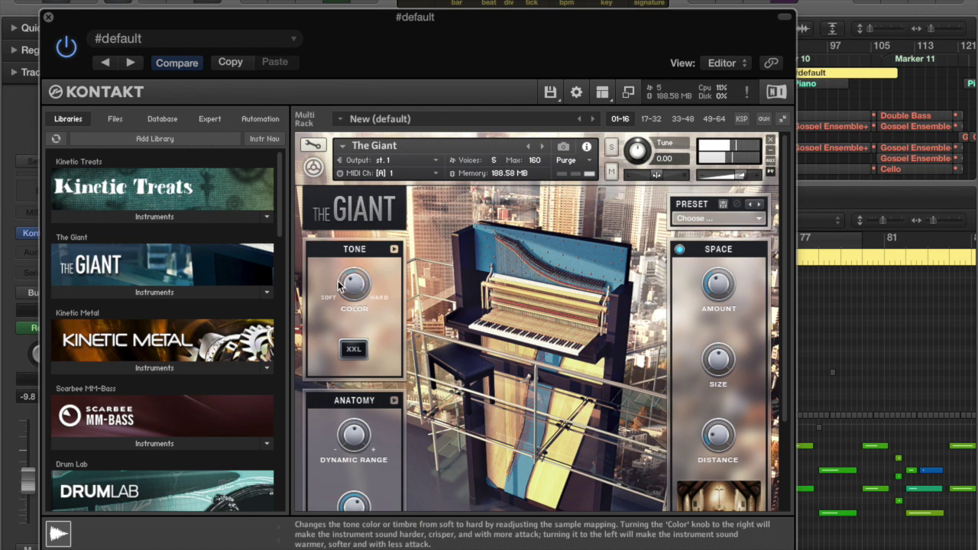
scroll(684, 260, down, 1)
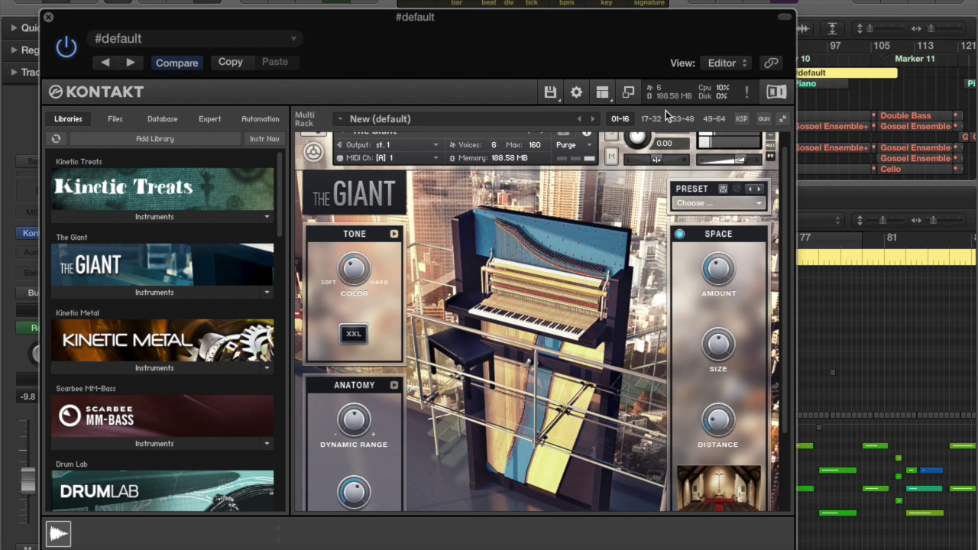
click(48, 18)
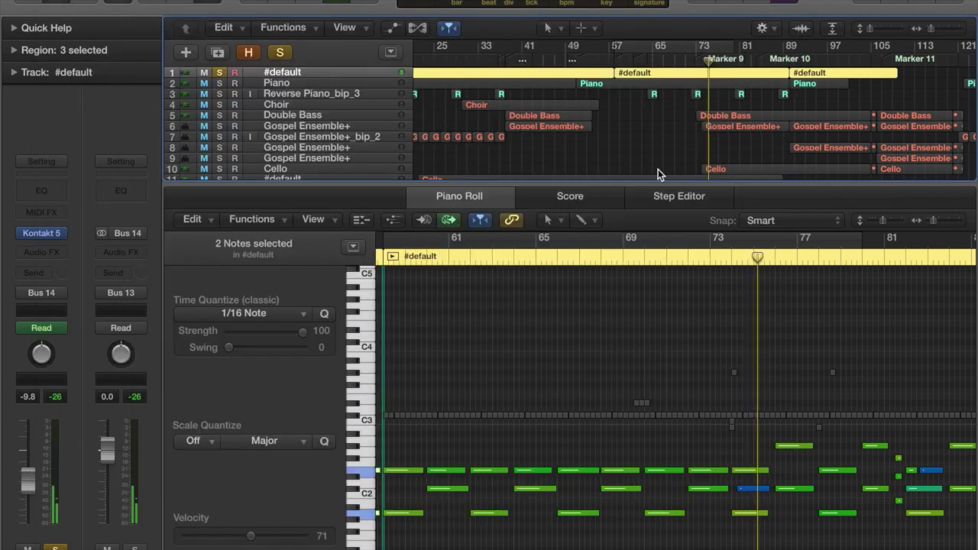
Add the Piano and Reverse Piano_bip_3 tracks to the solo and play from the reverse piano region before Marker 9.
key(Down)
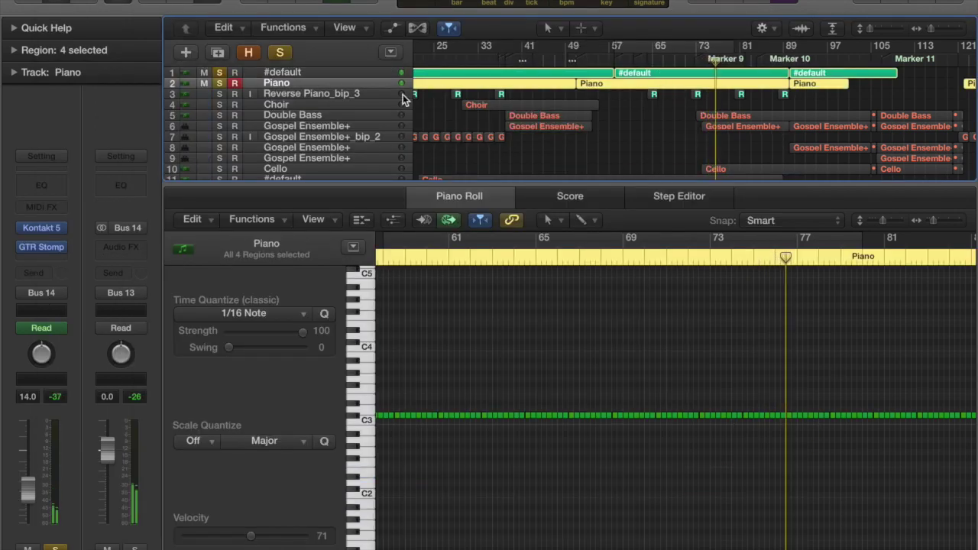
click(402, 94)
drag(951, 27, 957, 27)
scroll(800, 104, right, 3)
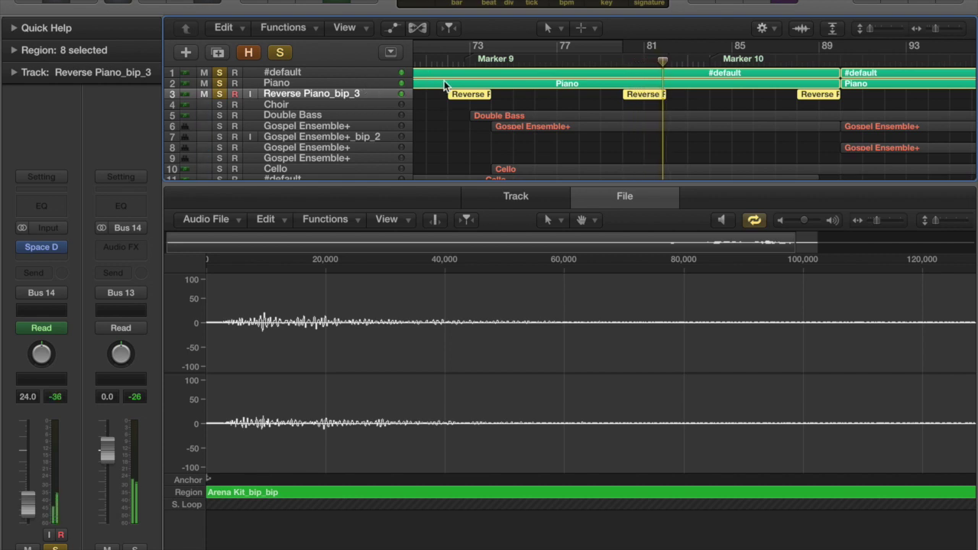
click(447, 59)
scroll(507, 78, left, 3)
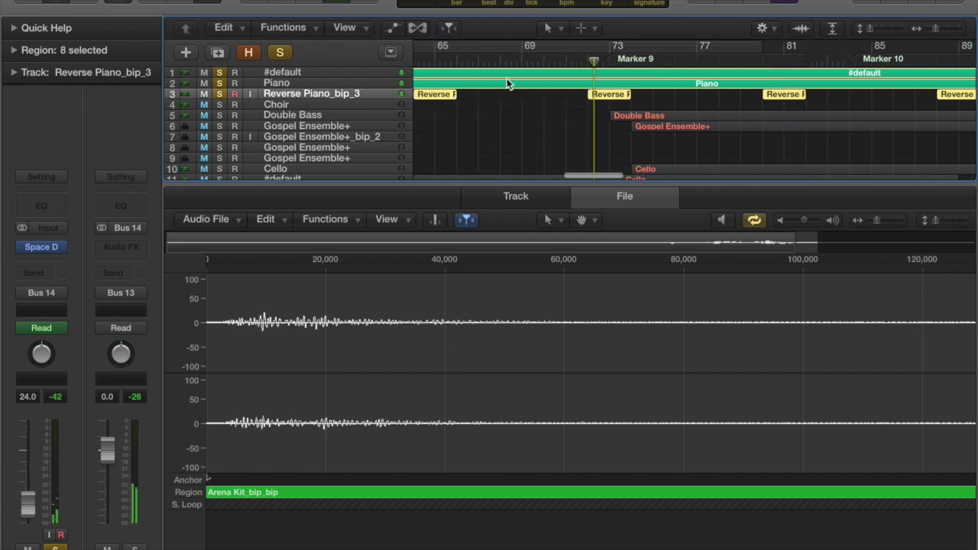
Check the Reverse Piano_bip_3 volume automation and regions, hide the automation, and replay the piano layers from about bar 64.
key(a)
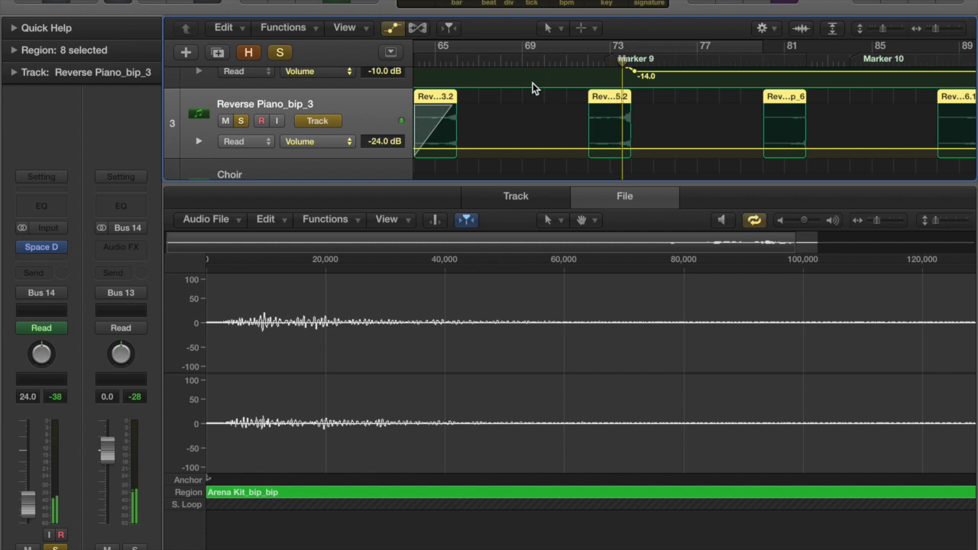
key(z)
key(a)
scroll(537, 88, left, 1)
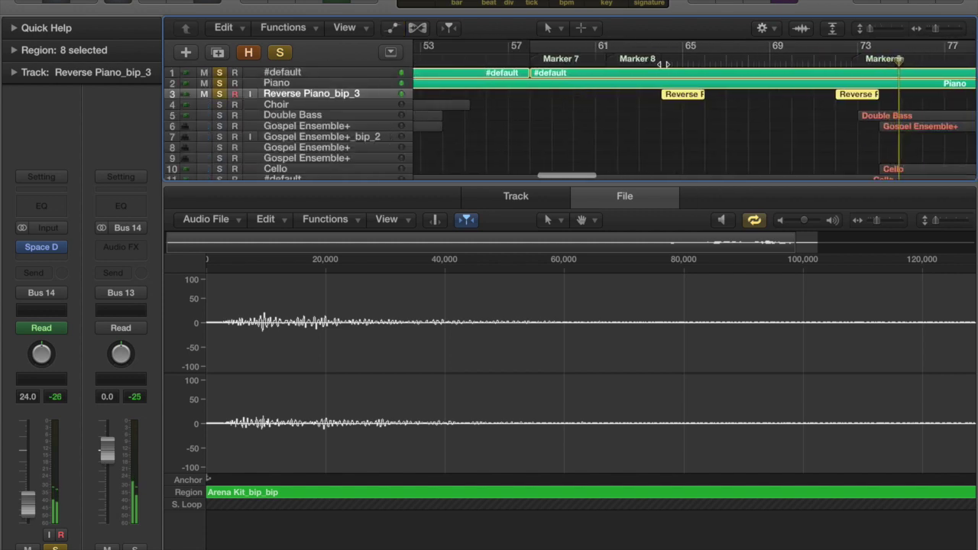
drag(937, 29, 931, 30)
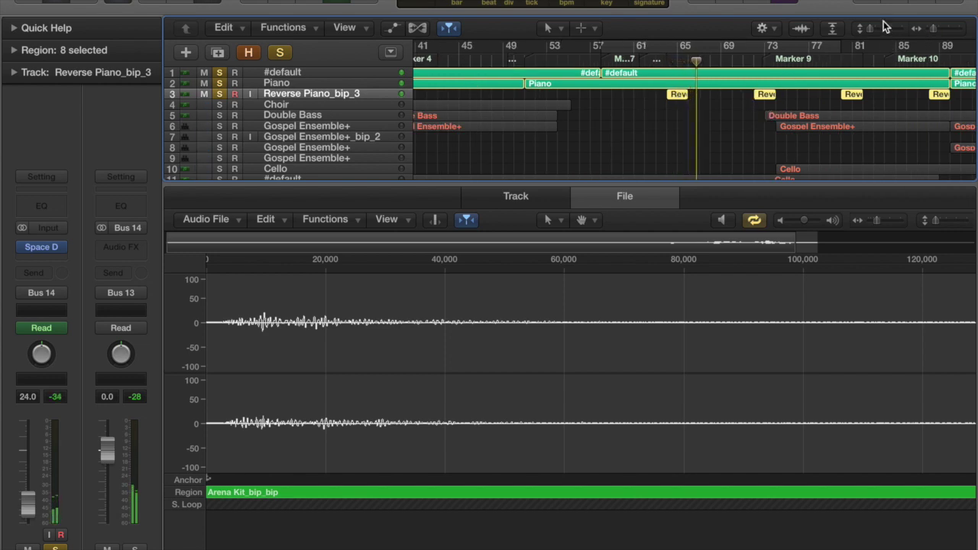
Create a new track below the #default track with duplicate settings.
click(315, 74)
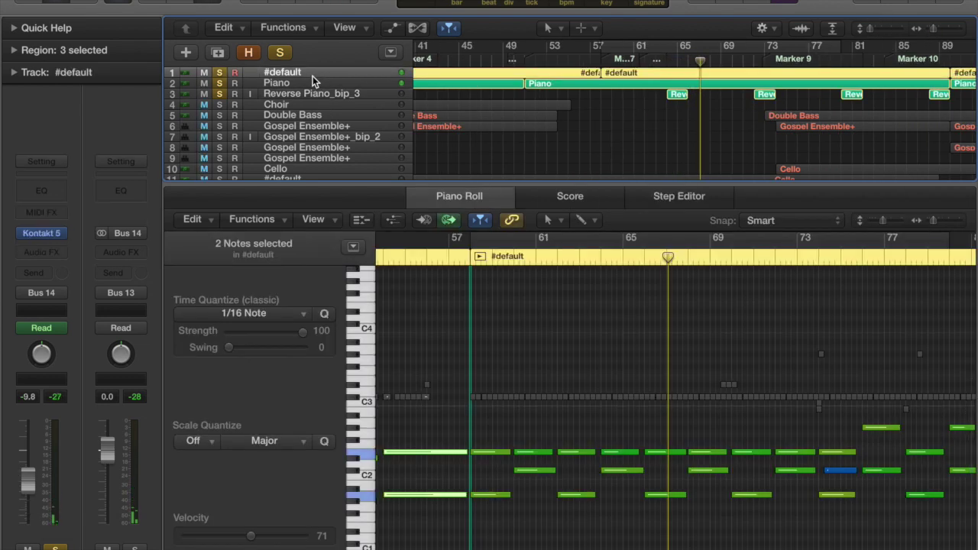
key(super+d)
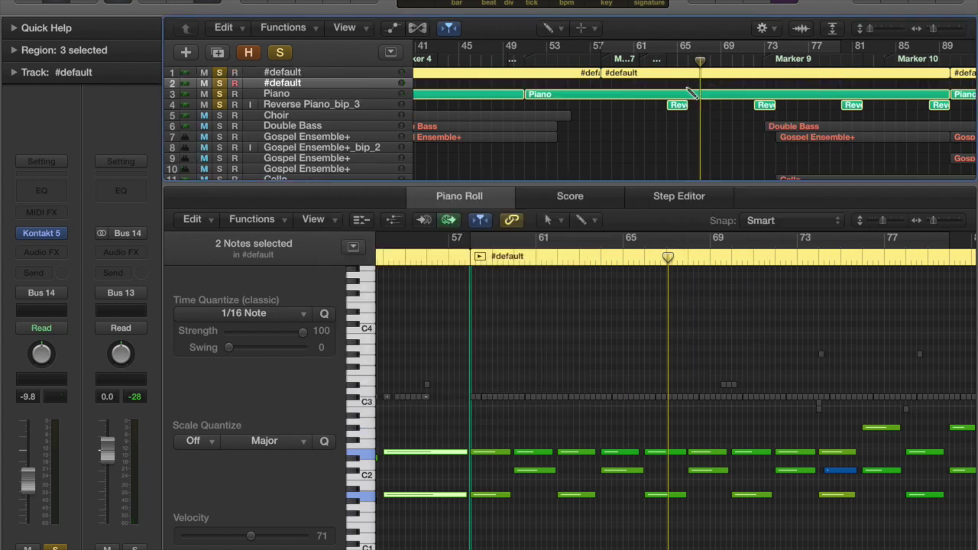
Draw a region over bars 64 and 65 on the new #default track and add a D#3 note extending to its end.
click(672, 84)
drag(676, 84, 687, 84)
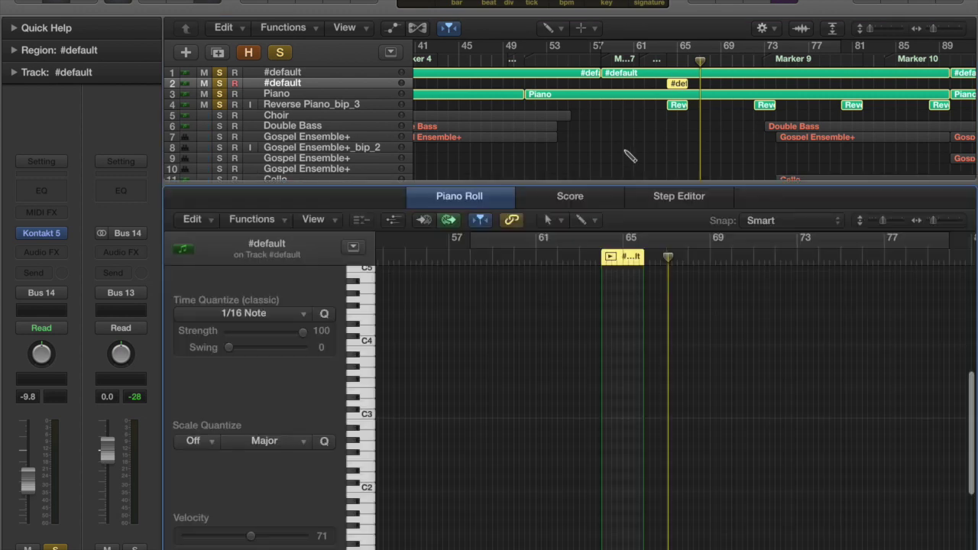
key(t)
key(b)
click(605, 397)
click(609, 398)
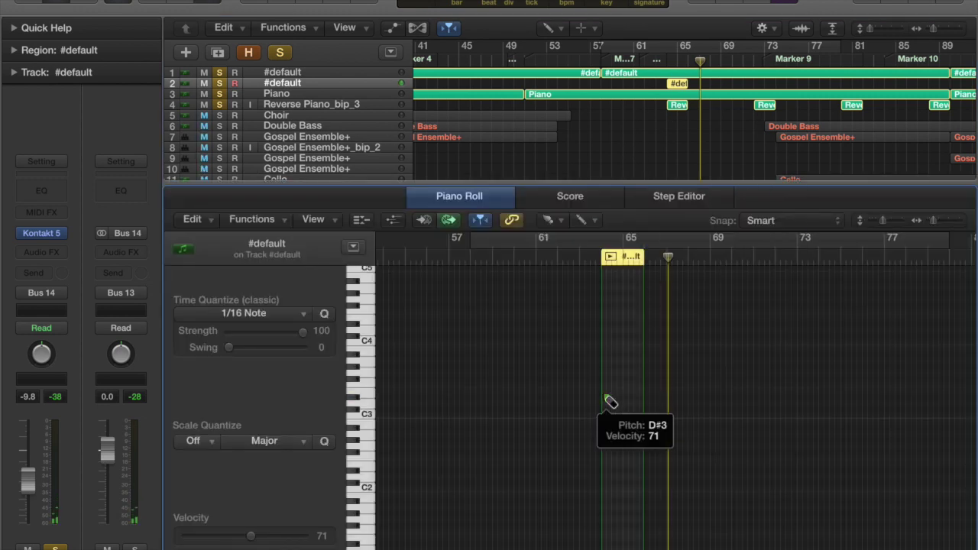
drag(606, 397, 646, 399)
click(612, 398)
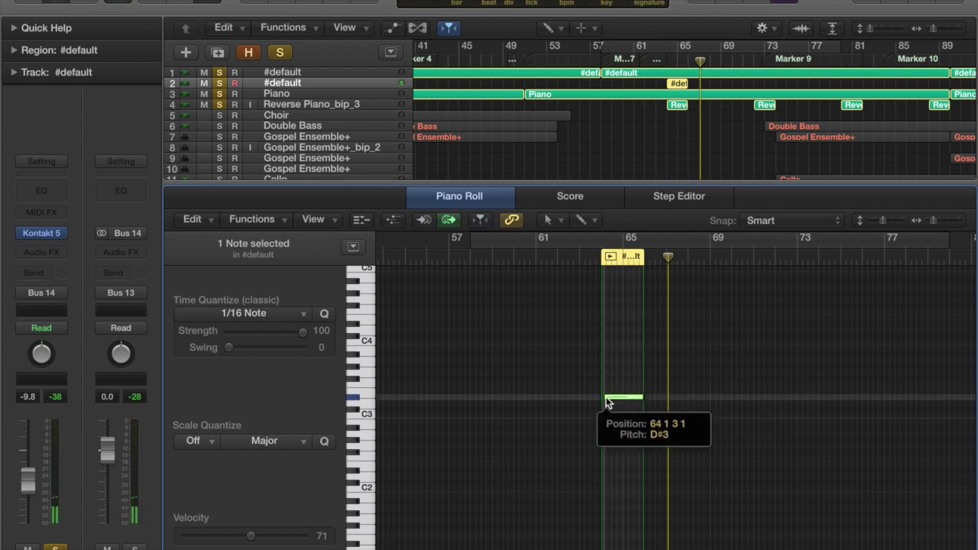
Extend the D#3 note's start back to 64 1 1 1 and set its velocity to 103.
click(947, 223)
click(944, 221)
click(636, 393)
drag(607, 396, 597, 396)
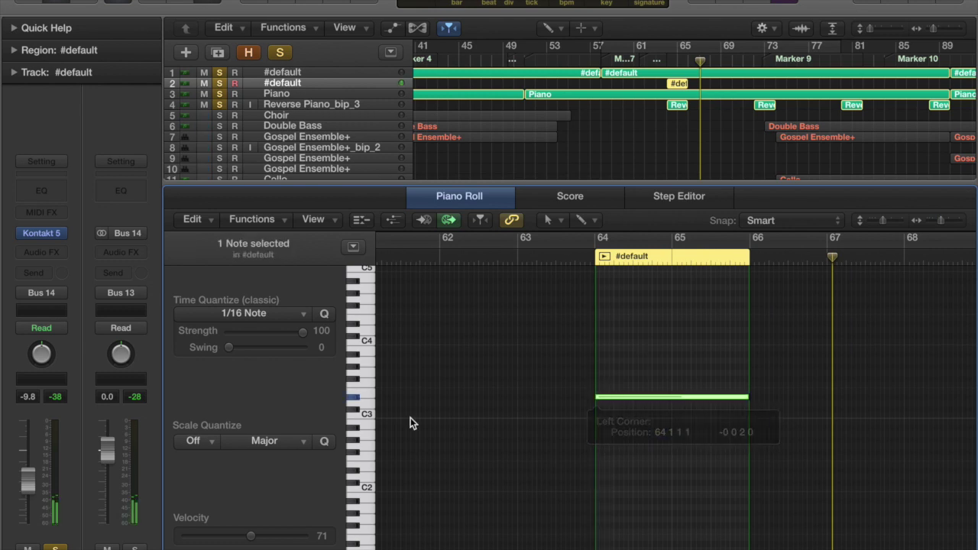
drag(267, 537, 281, 539)
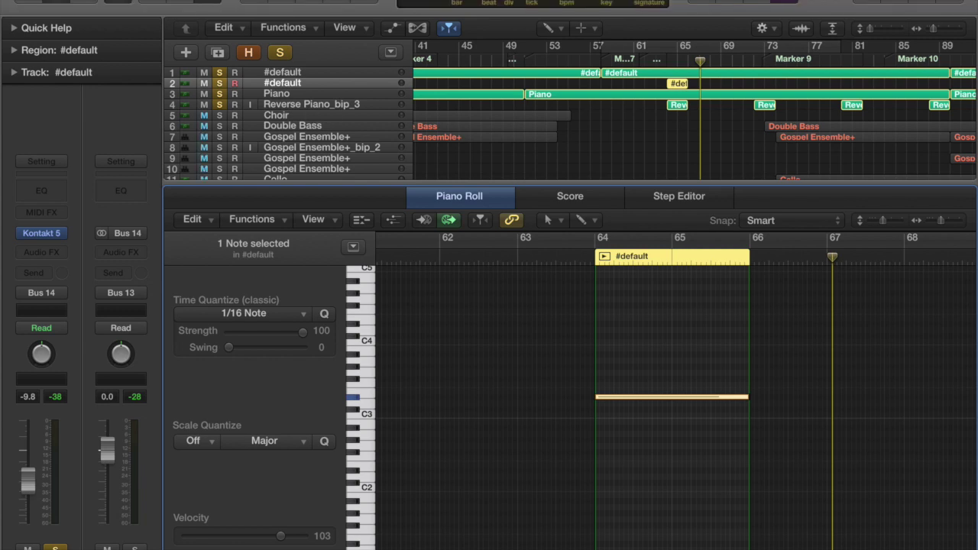
Bounce the new #default region in place to an audio track, dismissing any audio file browser.
click(124, 1)
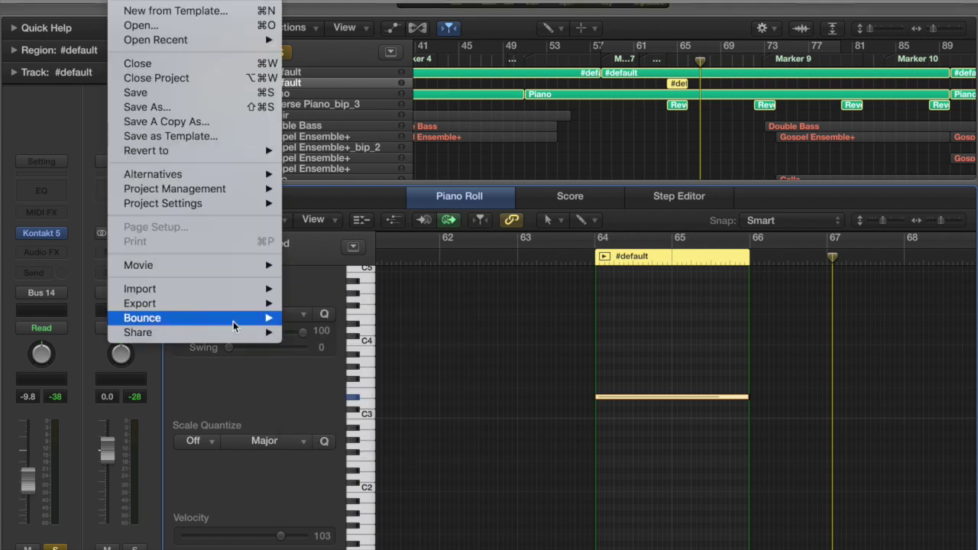
mouse_move(233, 318)
click(361, 324)
key(Return)
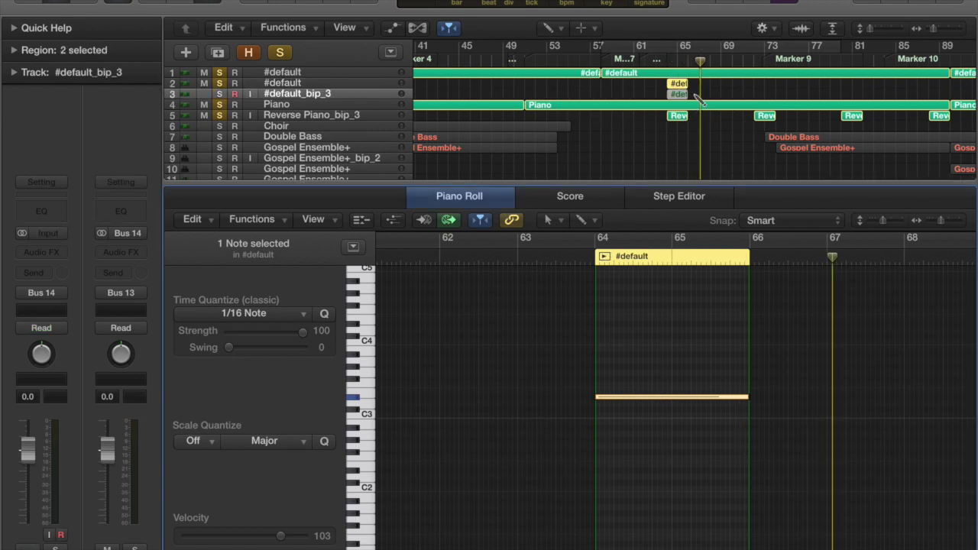
click(711, 92)
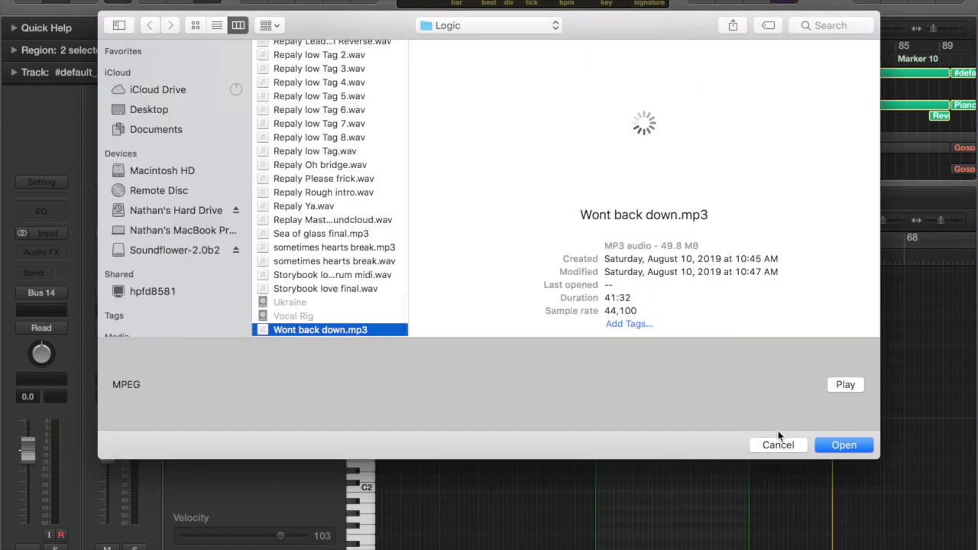
click(778, 443)
Try to reverse the audio of the #default_bip_3 region in the audio file editor.
key(t)
key(t)
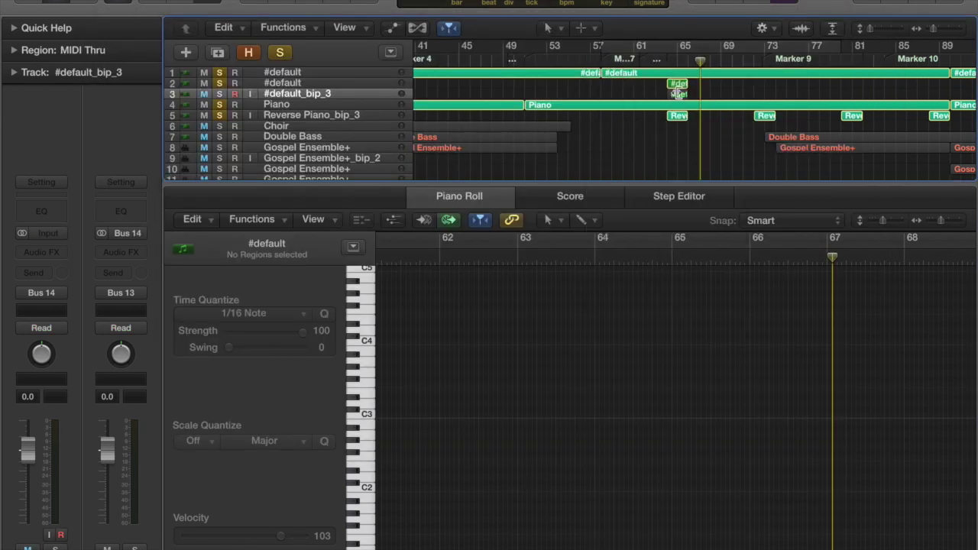
click(678, 92)
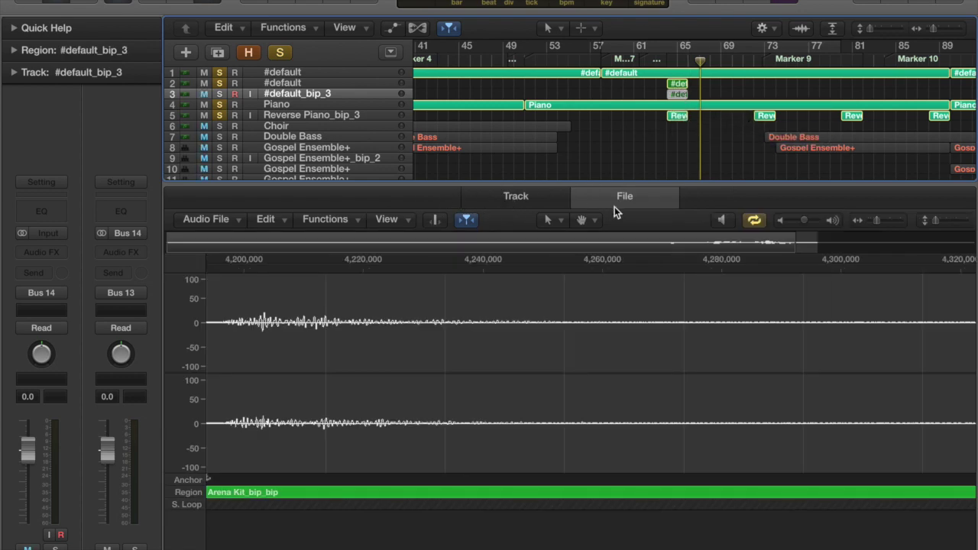
click(361, 219)
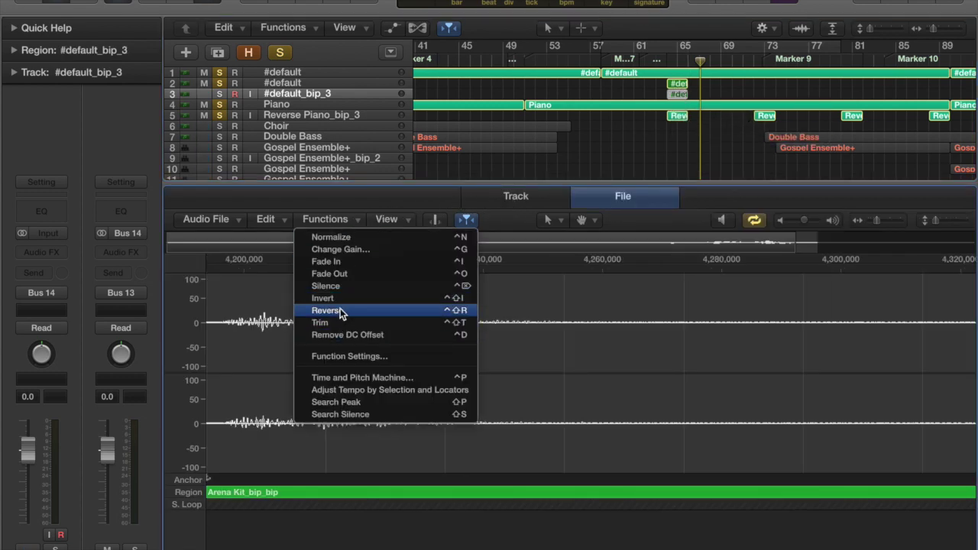
click(340, 309)
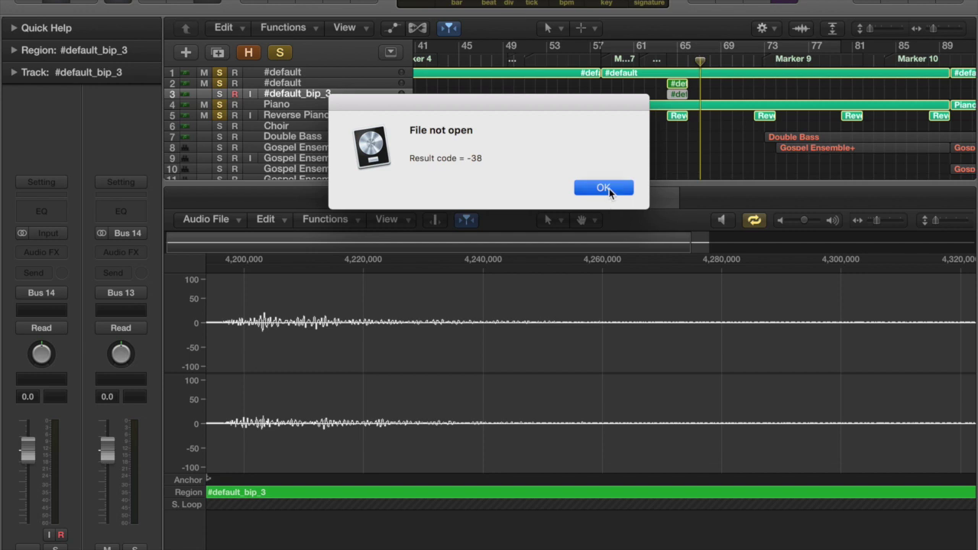
click(604, 188)
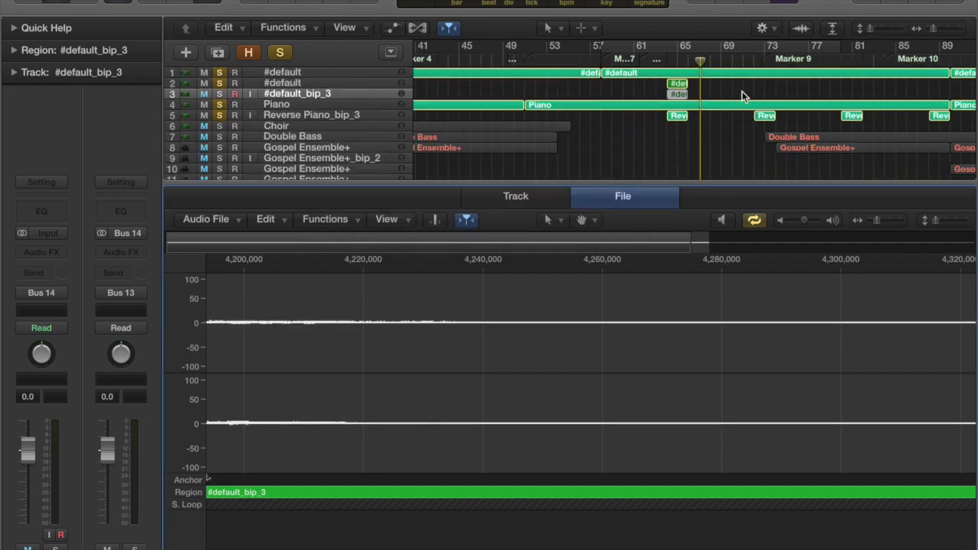
Close the editor, play the piano layers around bar 64, and check the volume automation of the new tracks.
key(e)
key(Up)
key(Down)
key(Up)
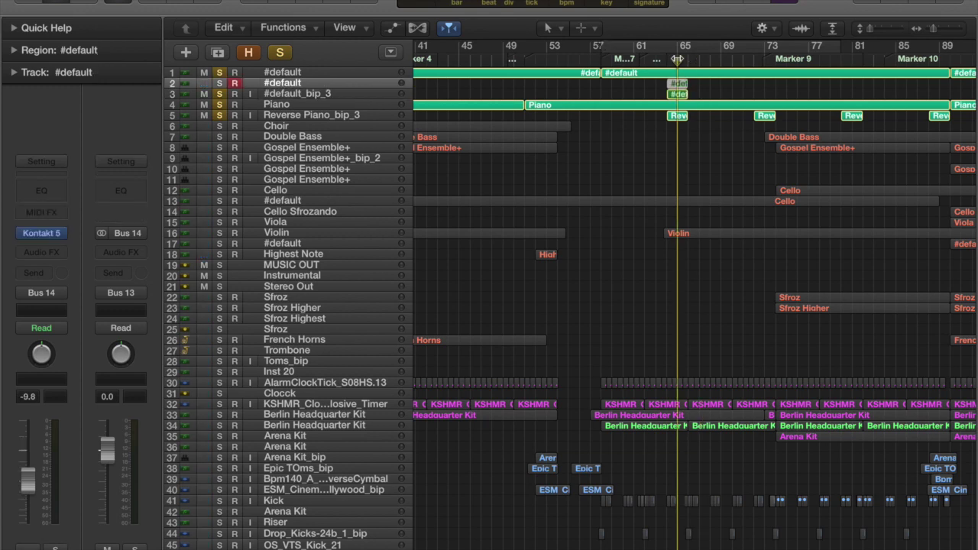
key(a)
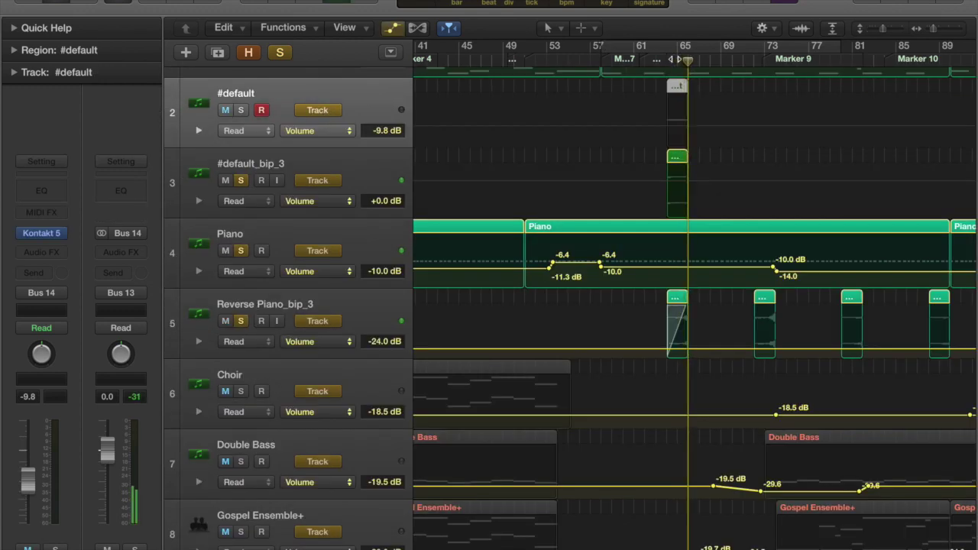
key(a)
key(a)
key(Down)
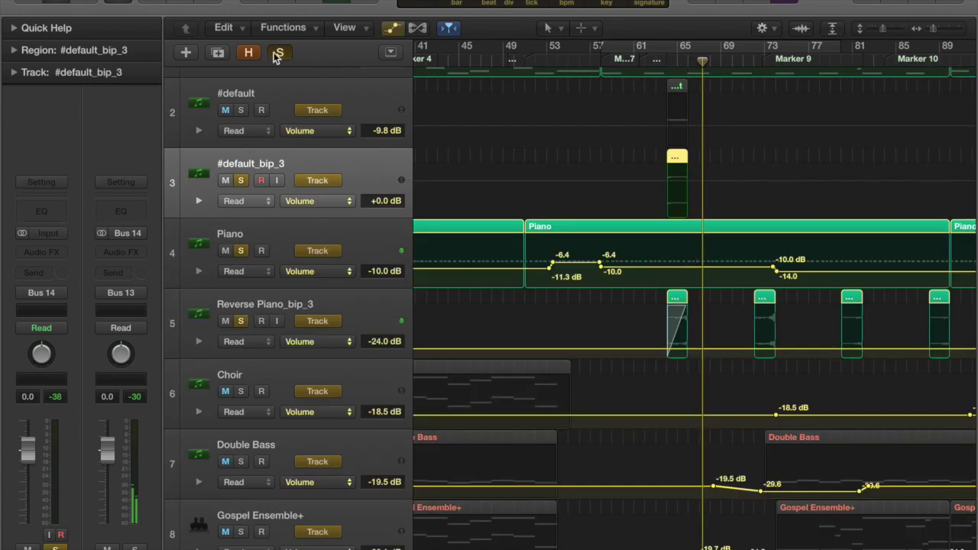
Solo only the #default_bip_3 track, play it from bar 64, and hide the automation.
click(275, 53)
key(s)
click(665, 60)
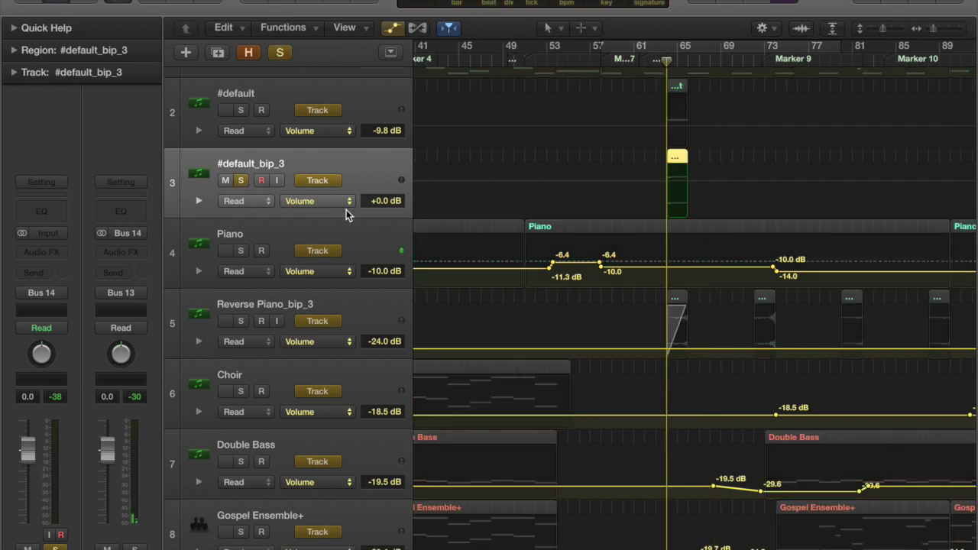
key(a)
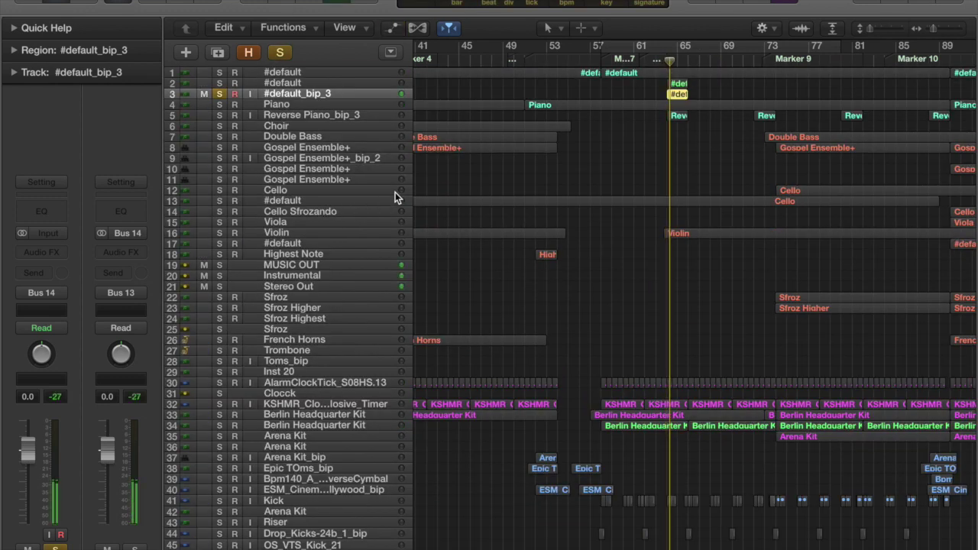
Reverse the #default_bip_3 region's audio, close the editor, and play the result from bar 64.
key(e)
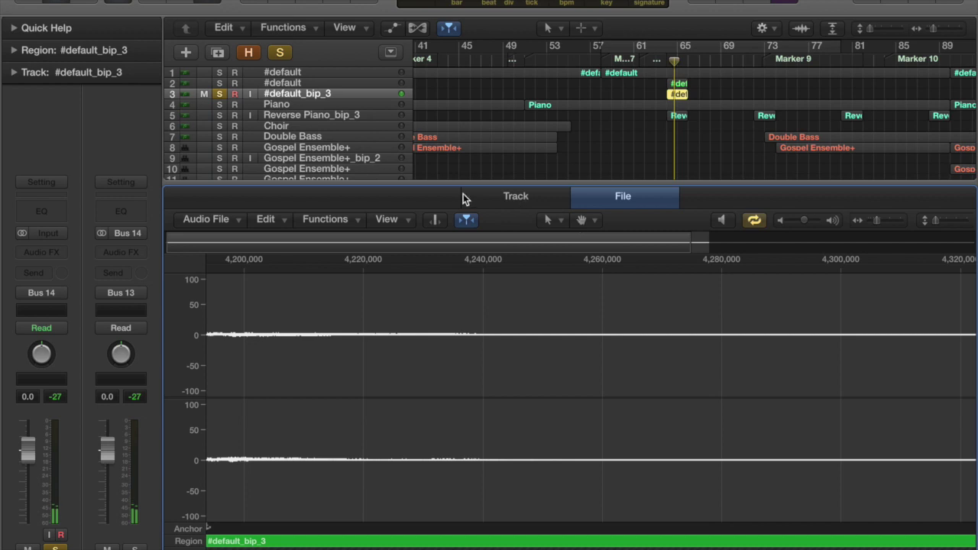
click(334, 219)
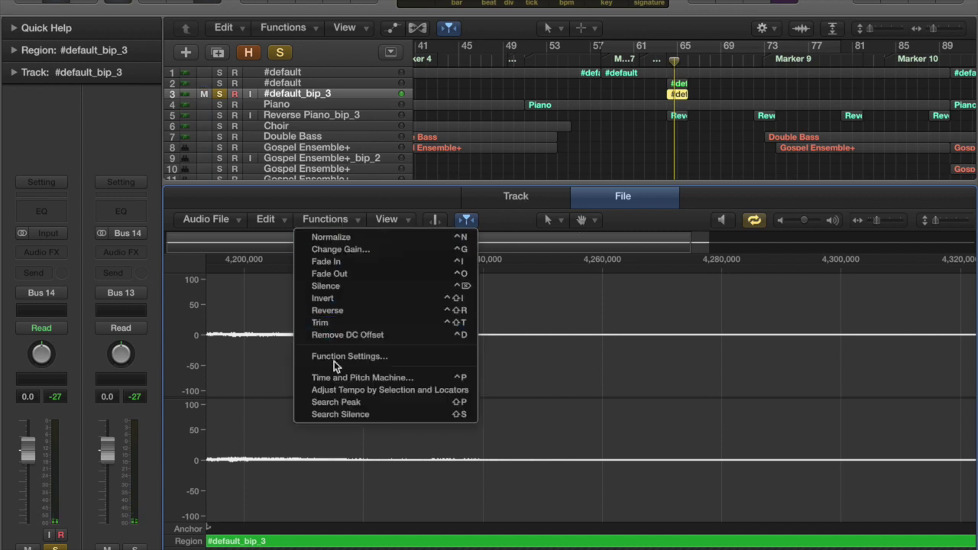
click(338, 311)
key(e)
click(666, 59)
key(space)
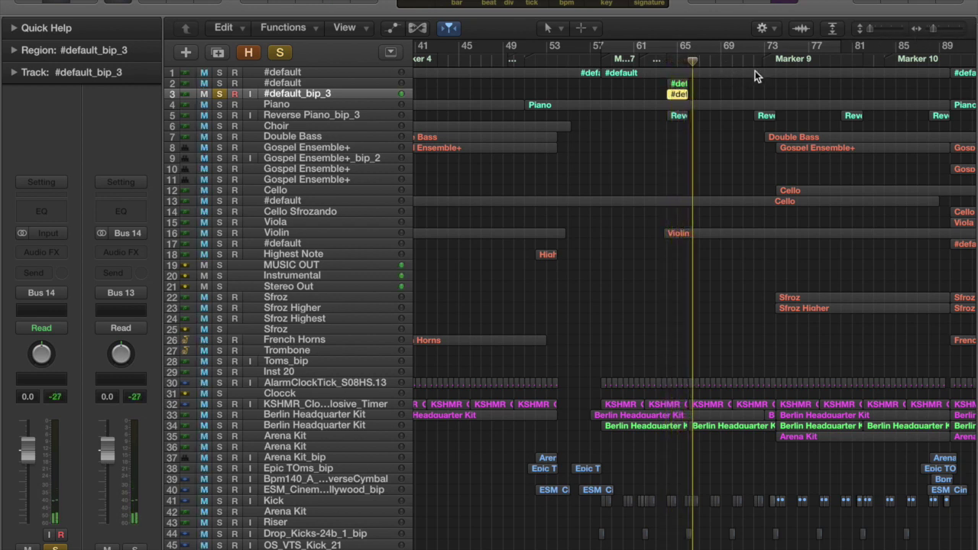
Select the Reverse Piano_bip_3 track for comparison, switch to the Fade tool, and leave automation hidden.
key(a)
key(Down)
key(Down)
key(a)
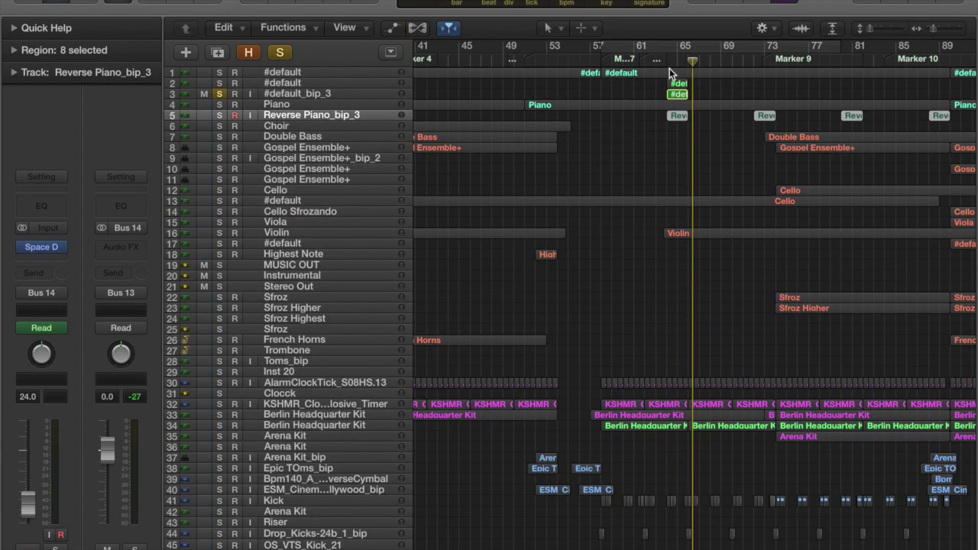
key(a)
key(t)
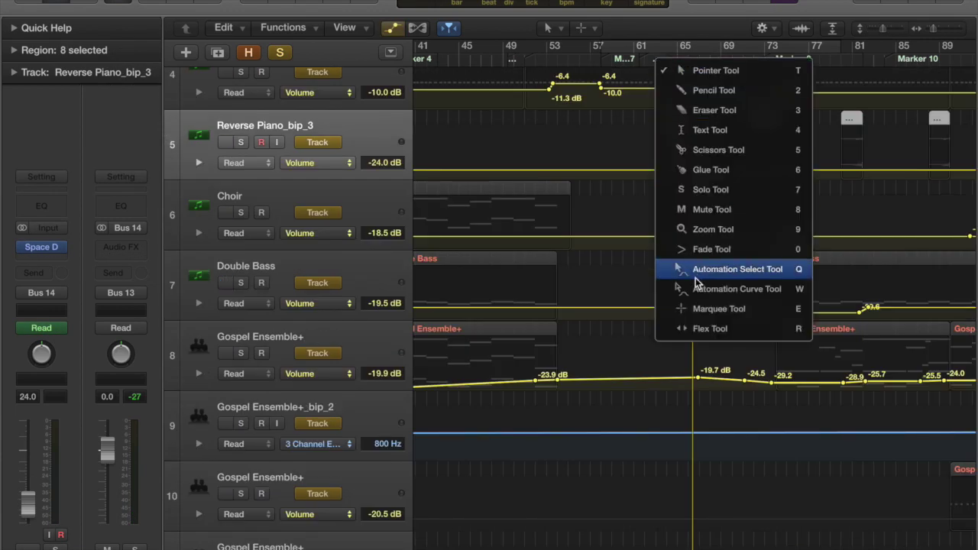
click(692, 250)
key(a)
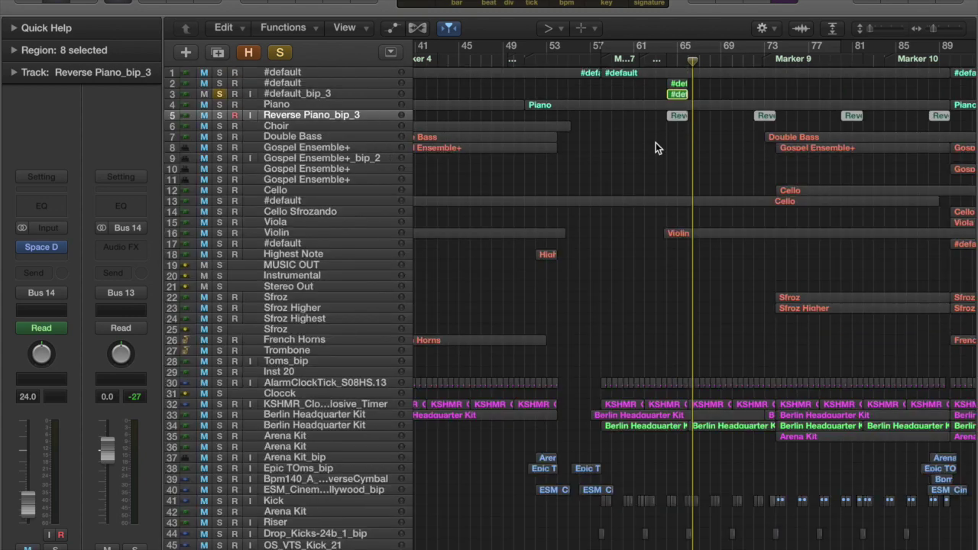
Enlarge the tracks, draw a fade-in across the #default_bip_3 region, and play it from bar 64.
key(ctrl+m)
drag(874, 31, 890, 32)
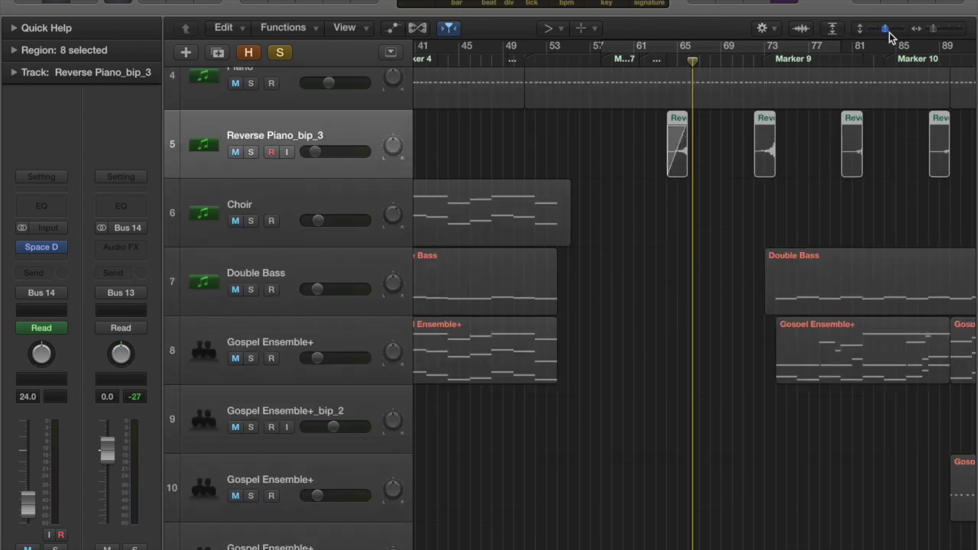
scroll(749, 98, up, 5)
drag(654, 217, 687, 238)
click(665, 52)
key(space)
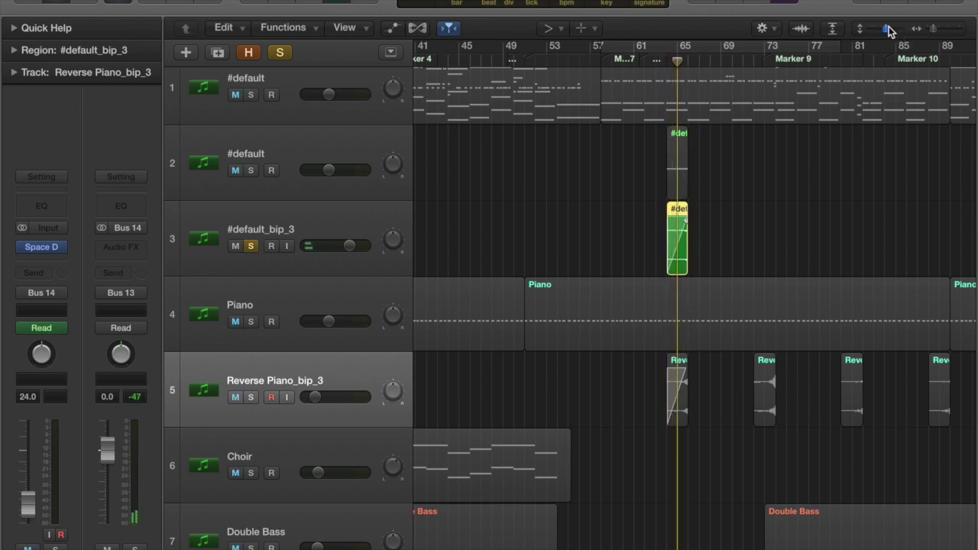
Restore the compact track height, clear all solos, and delete the #default_bip_3 track and the duplicate #default track above it.
click(886, 31)
drag(887, 29, 870, 28)
click(282, 51)
click(315, 100)
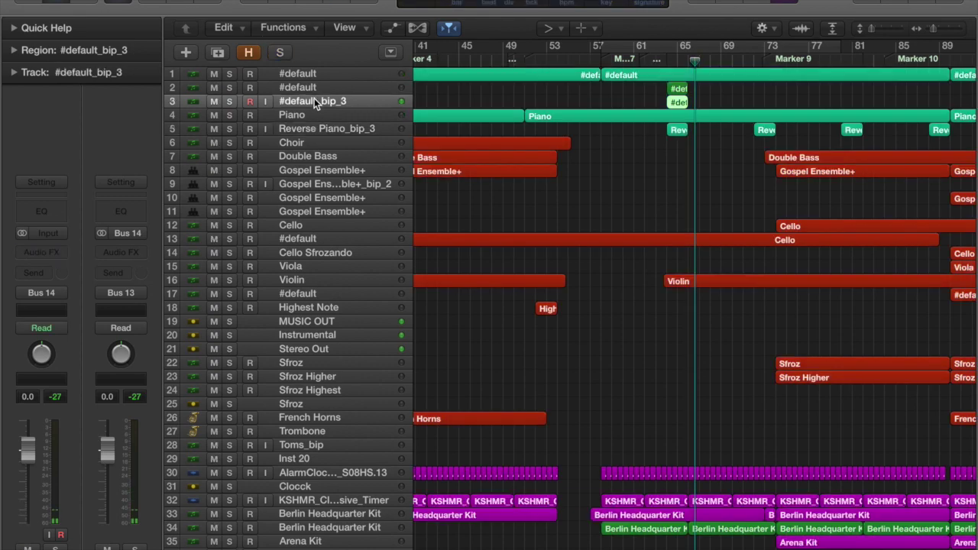
key(super+BackSpace)
key(Return)
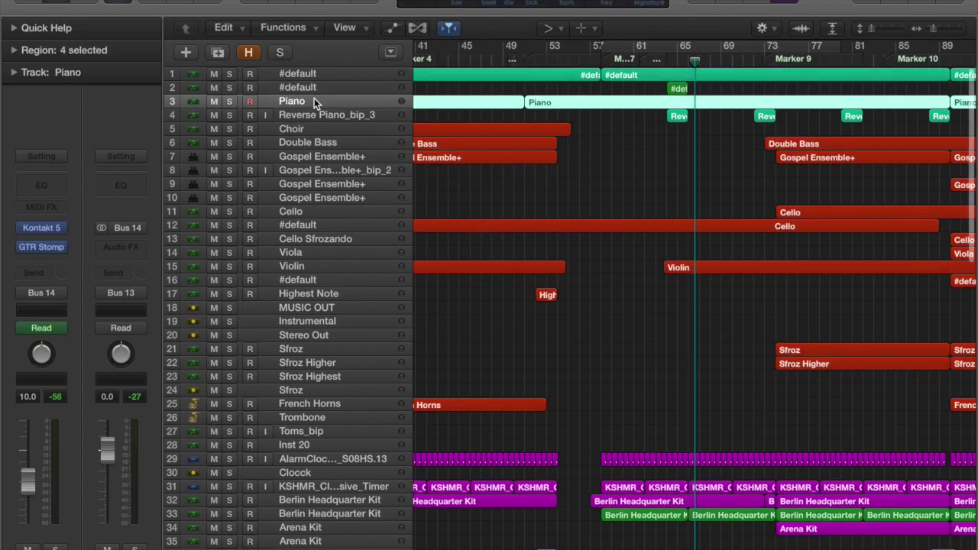
key(Up)
key(super+BackSpace)
key(Return)
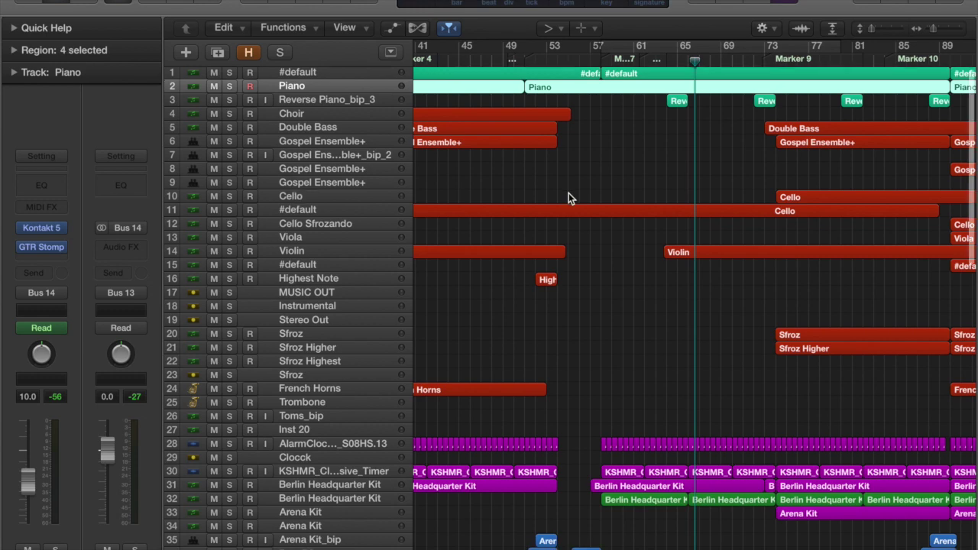
Solo the Arena Kit_bip and Epic TOms_bip tracks with the playhead at about bar 51 and the tracks enlarged.
scroll(569, 193, down, 10)
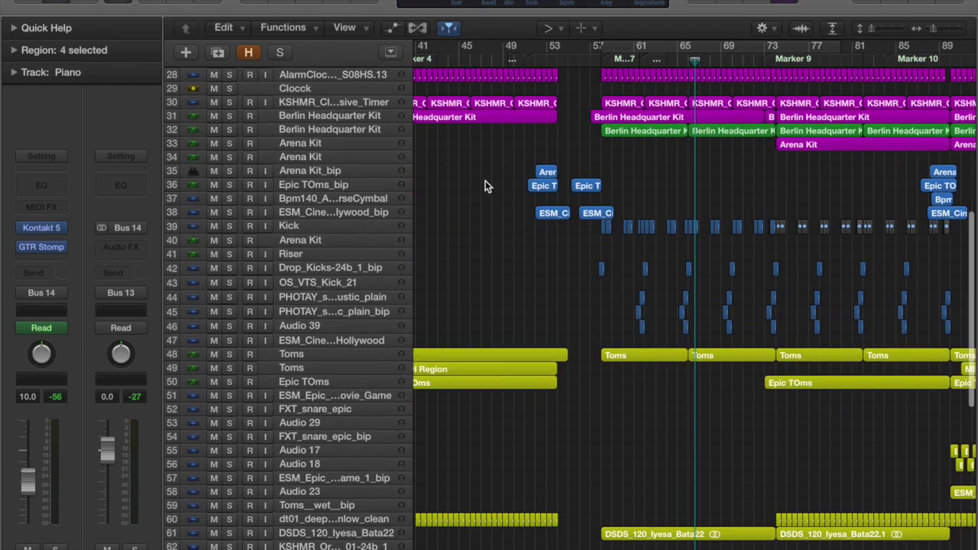
scroll(565, 193, down, 12)
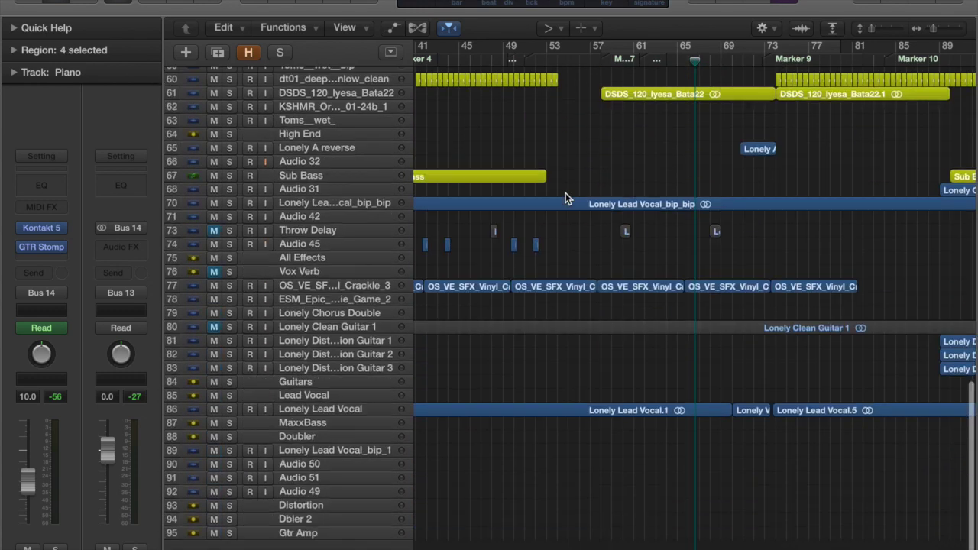
scroll(565, 193, up, 15)
click(328, 289)
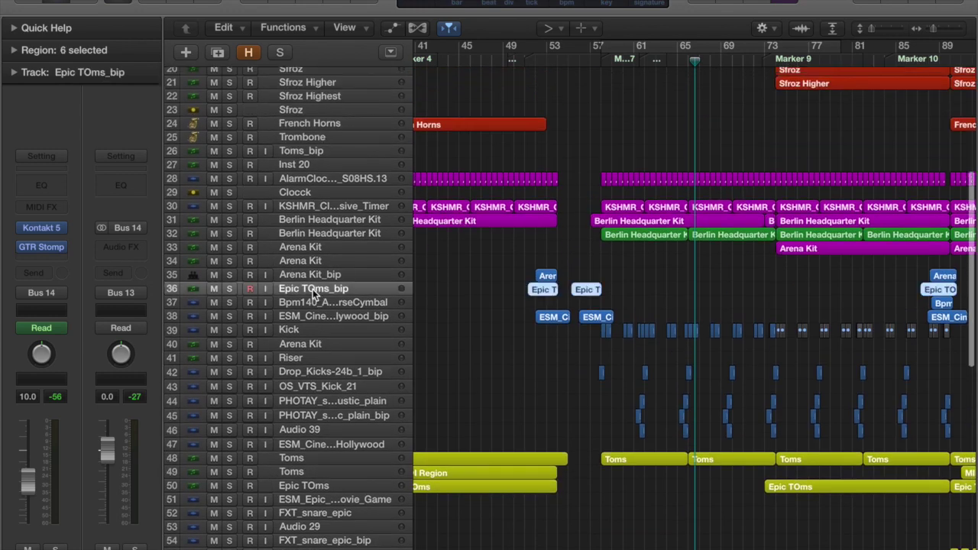
click(526, 67)
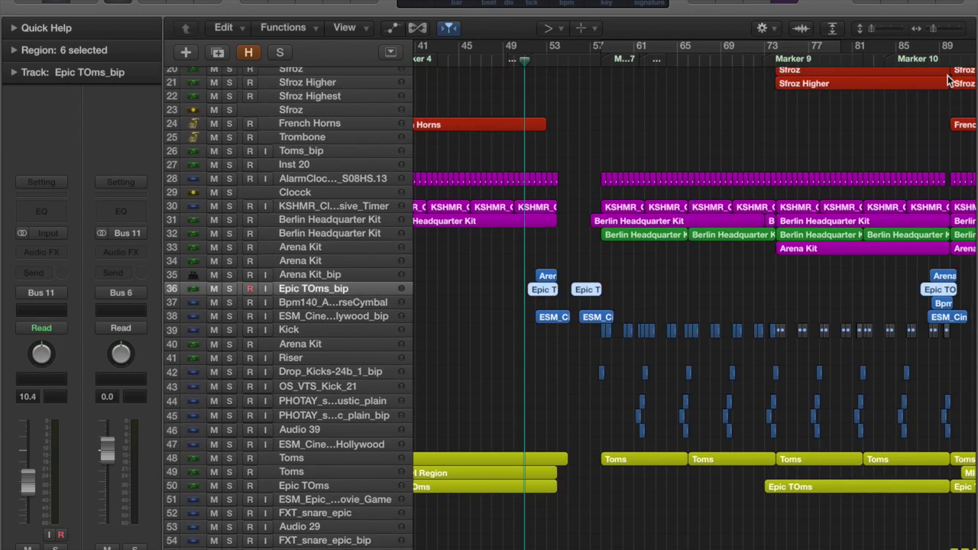
drag(875, 31, 881, 28)
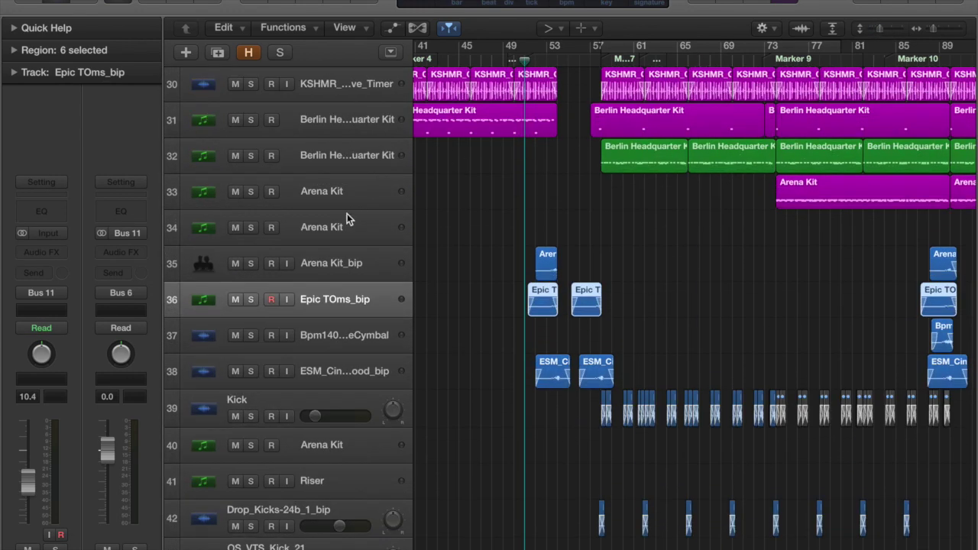
drag(251, 262, 252, 300)
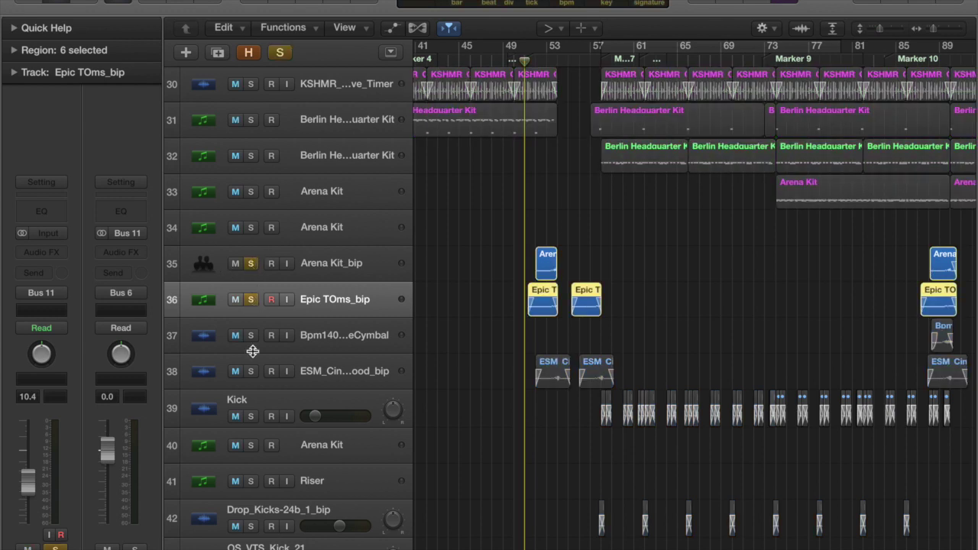
Add the Bpm140 reverse cymbal and ESM_Cinematic tracks to the solo and play the passage from about bar 51.
click(251, 334)
click(250, 372)
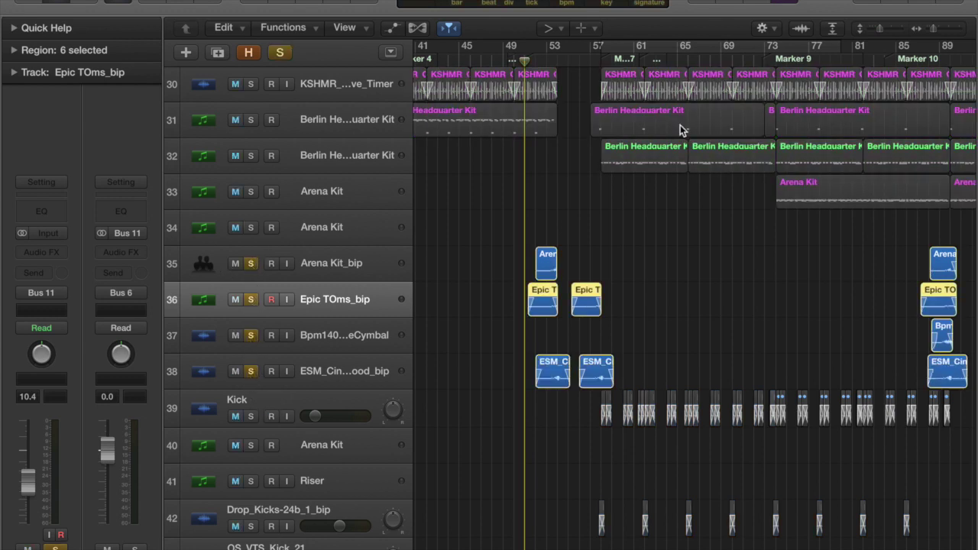
key(space)
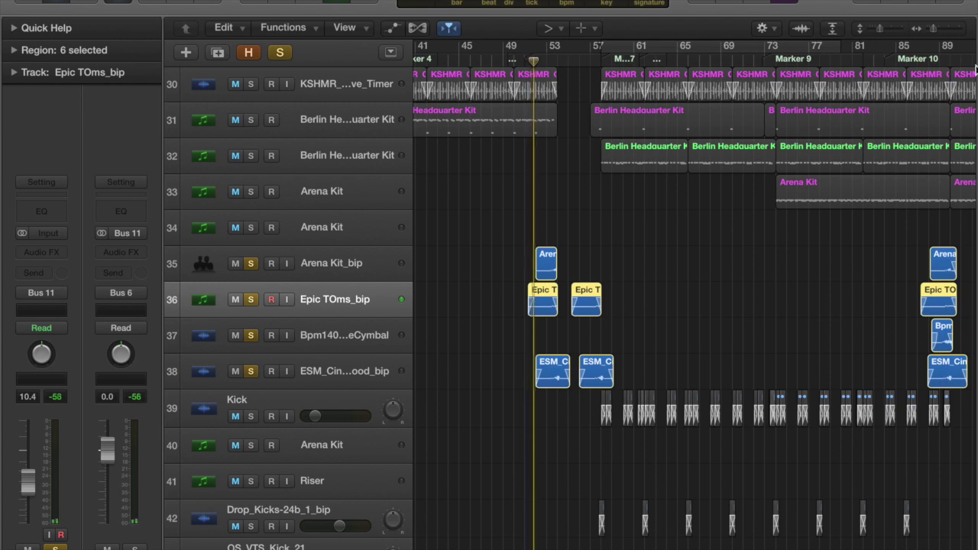
key(super+Right)
key(super+Right)
key(super+Right)
key(super+Right)
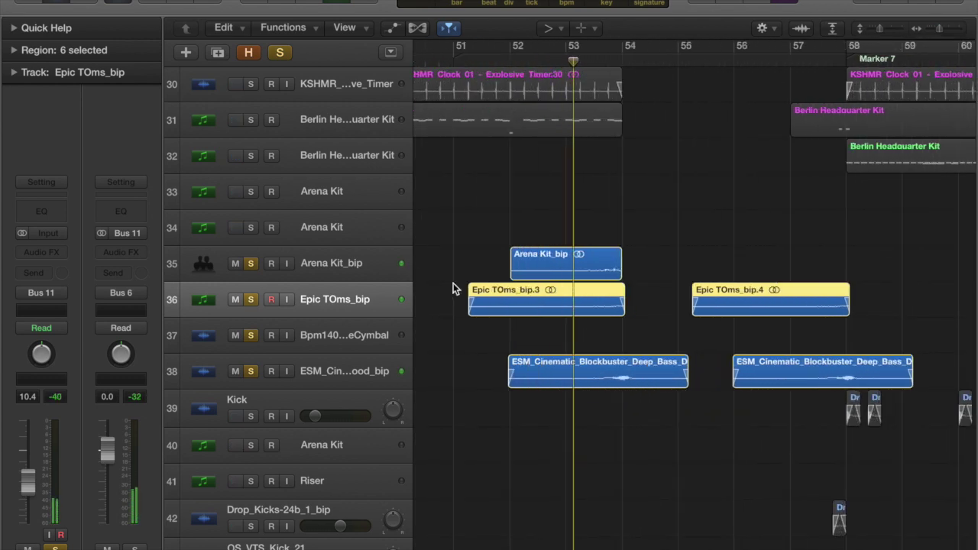
Create an empty MIDI region at bar 52 on the Arena Kit track above Arena Kit_bip and lengthen it to bar 54.
click(356, 264)
click(335, 239)
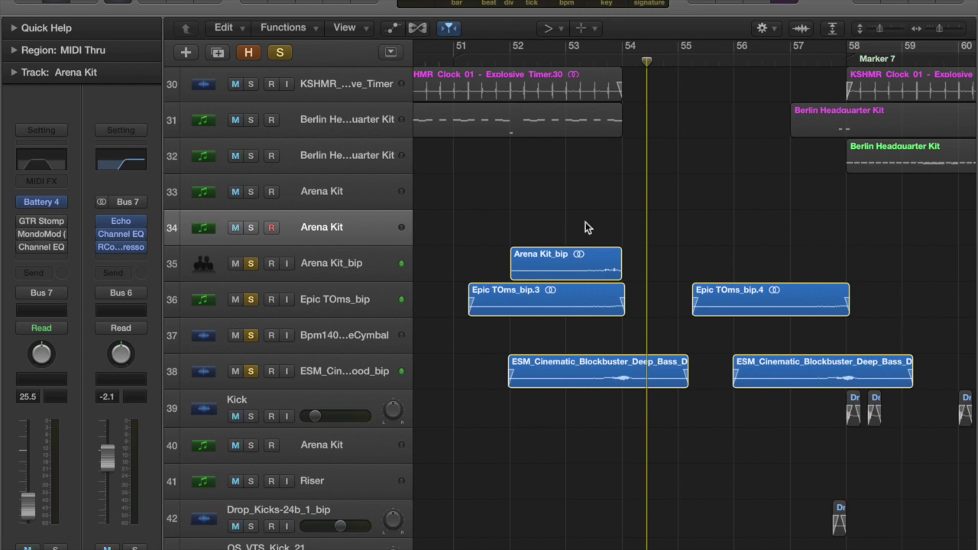
key(t)
key(Down)
key(t)
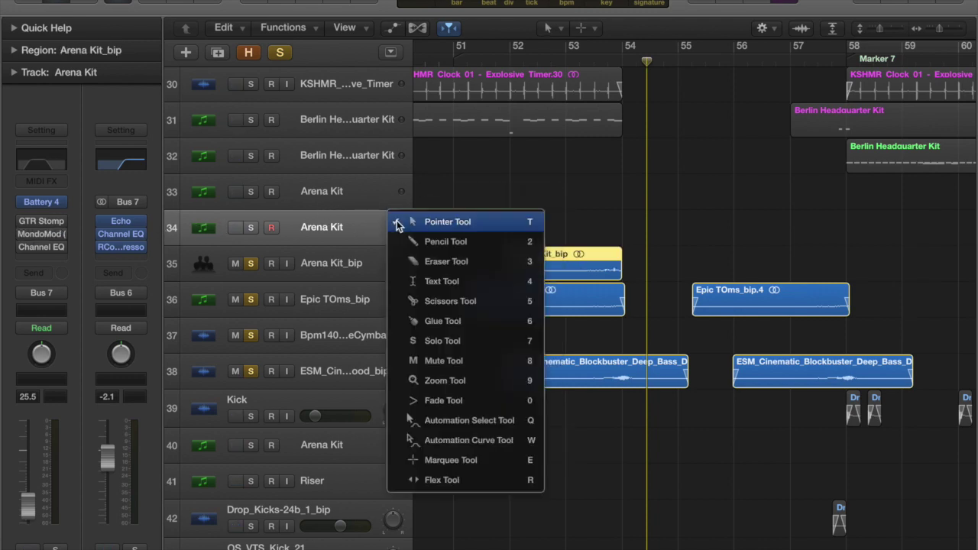
key(t)
key(p)
click(541, 231)
key(t)
key(t)
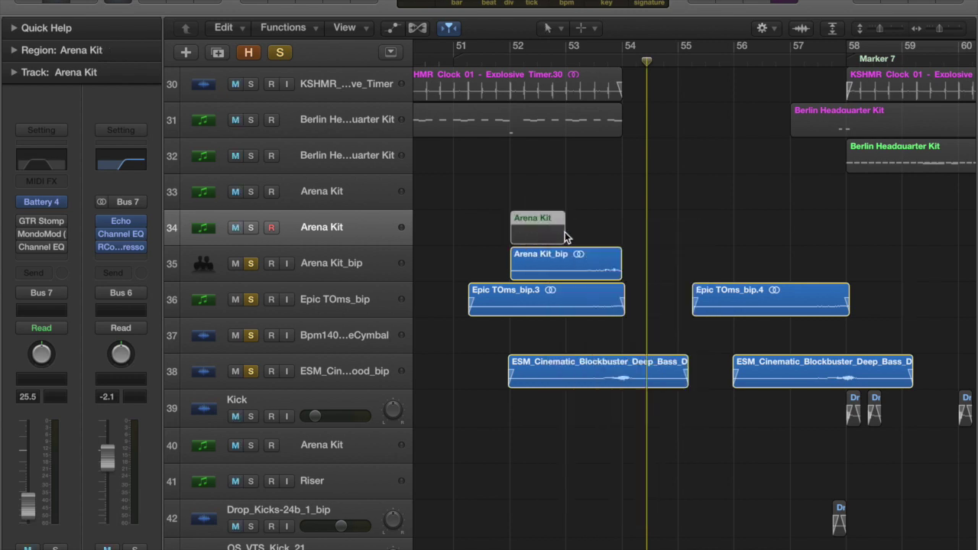
click(590, 234)
drag(561, 233, 629, 234)
Add a C1 note about one bar long at bar 52 of the new Arena Kit region in the Piano Roll.
double_click(611, 234)
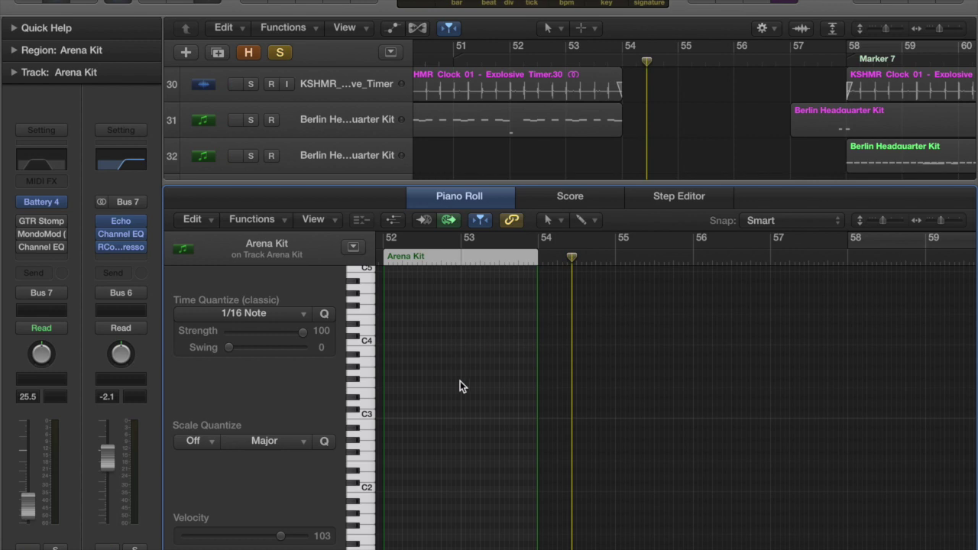
scroll(459, 386, down, 5)
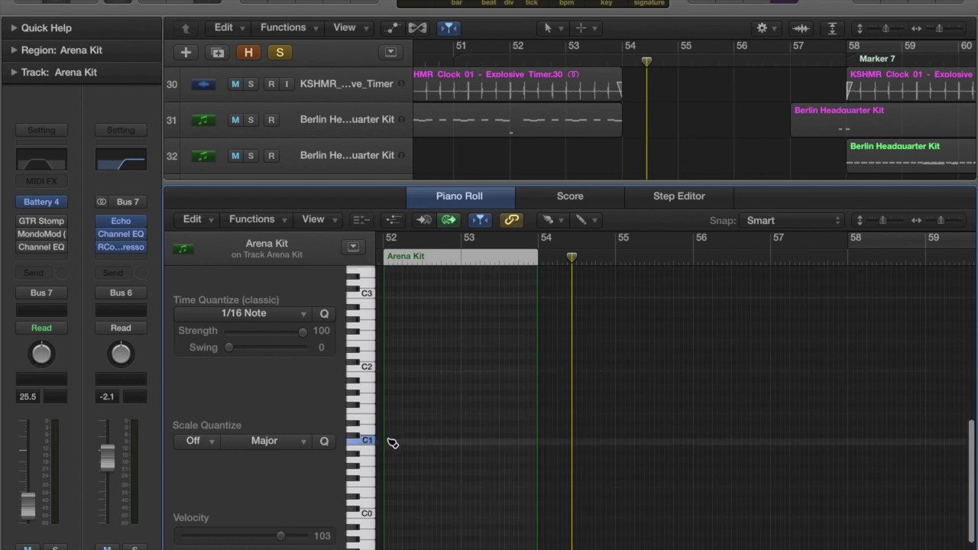
mouse_move(390, 441)
mouse_down()
mouse_move(458, 442)
mouse_move(409, 442)
mouse_up()
key(e)
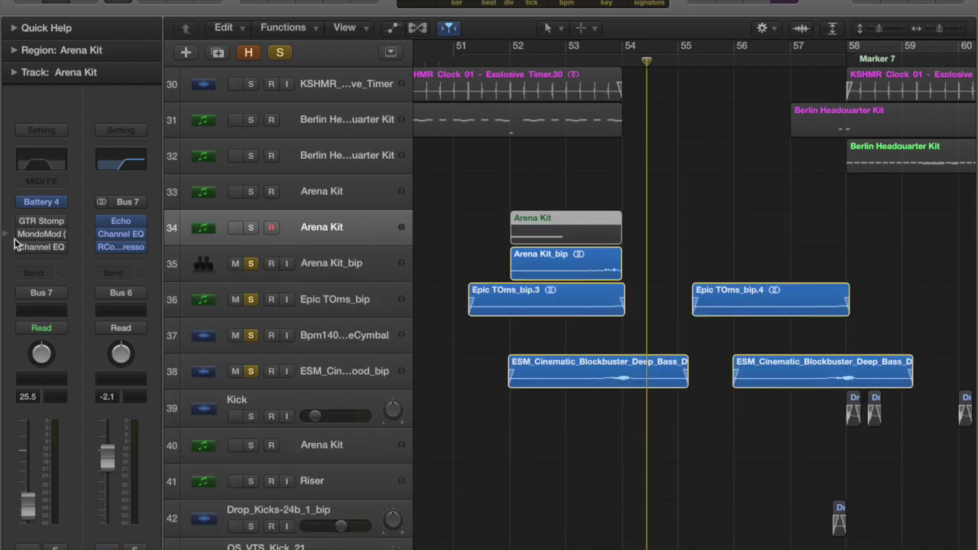
mouse_move(939, 28)
mouse_down()
mouse_move(901, 29)
mouse_move(934, 28)
mouse_up()
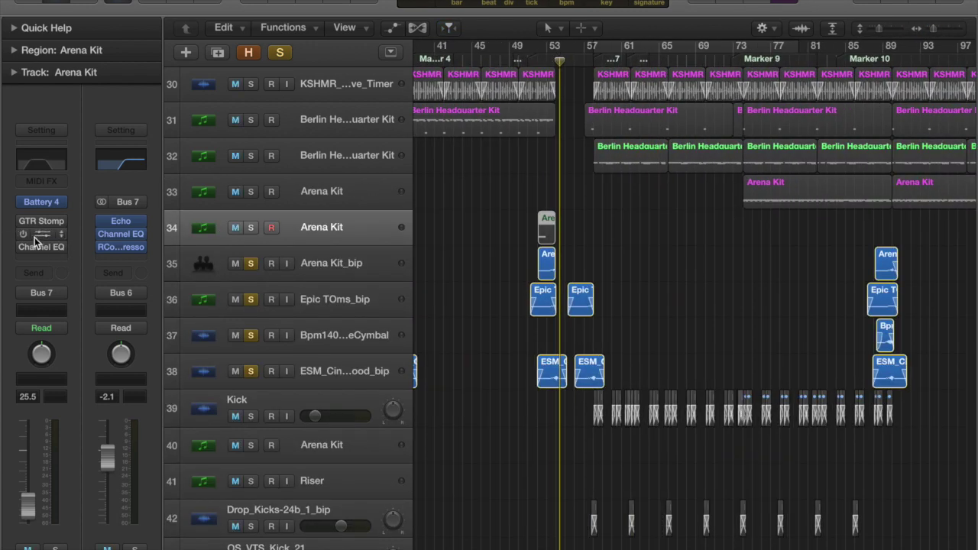
click(61, 247)
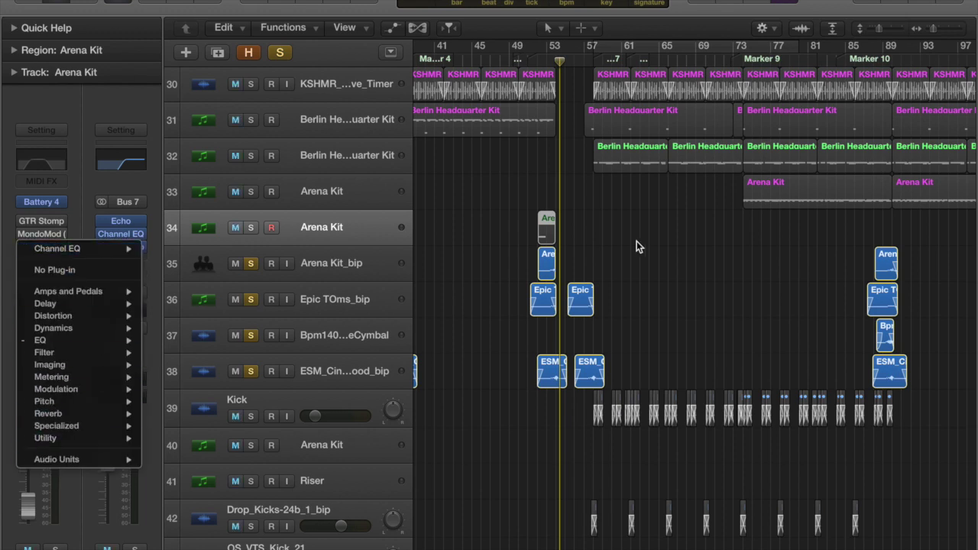
key(Escape)
key(Escape)
key(Escape)
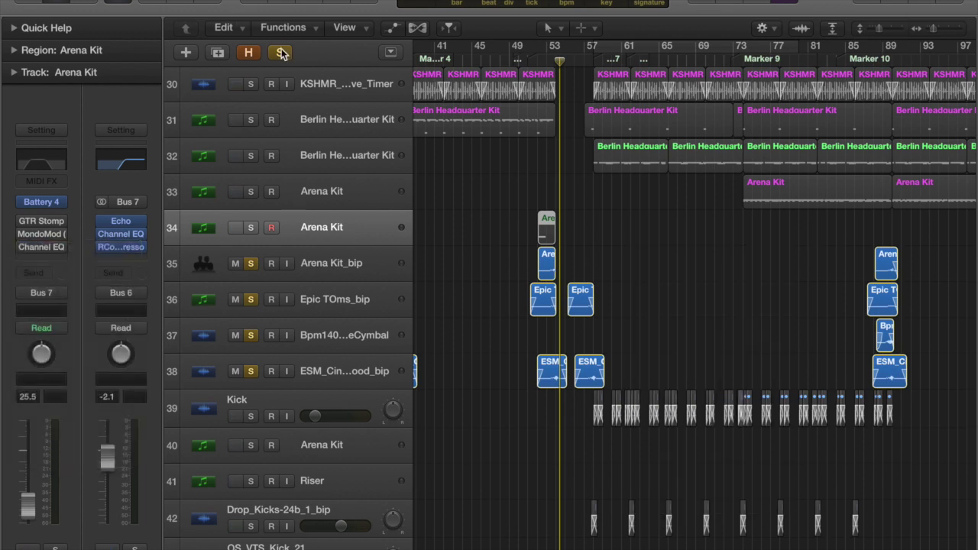
Clear all solos and replace the GTR Stomp plug-in on the Arena Kit channel with the Space Designer reverb.
click(281, 52)
click(46, 221)
mouse_move(111, 433)
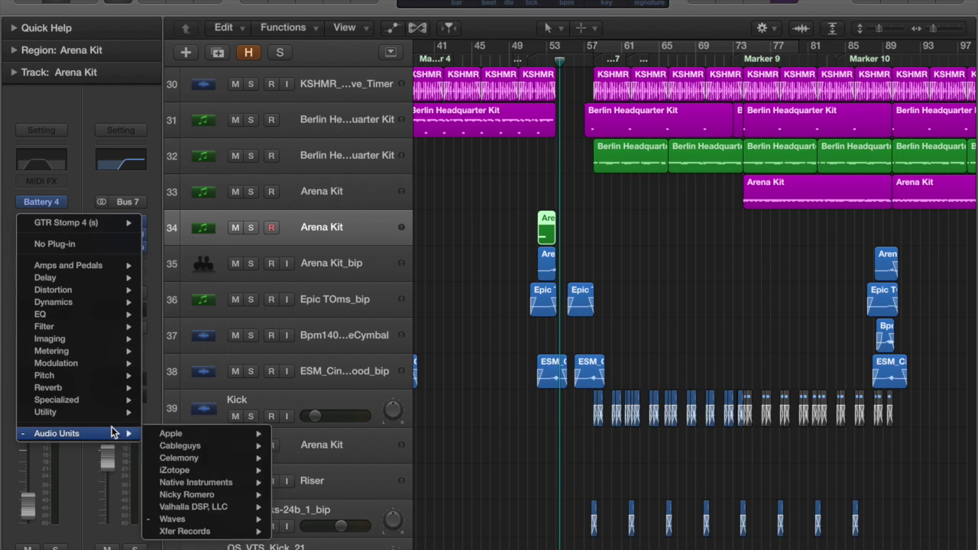
mouse_move(107, 388)
mouse_move(229, 422)
click(289, 422)
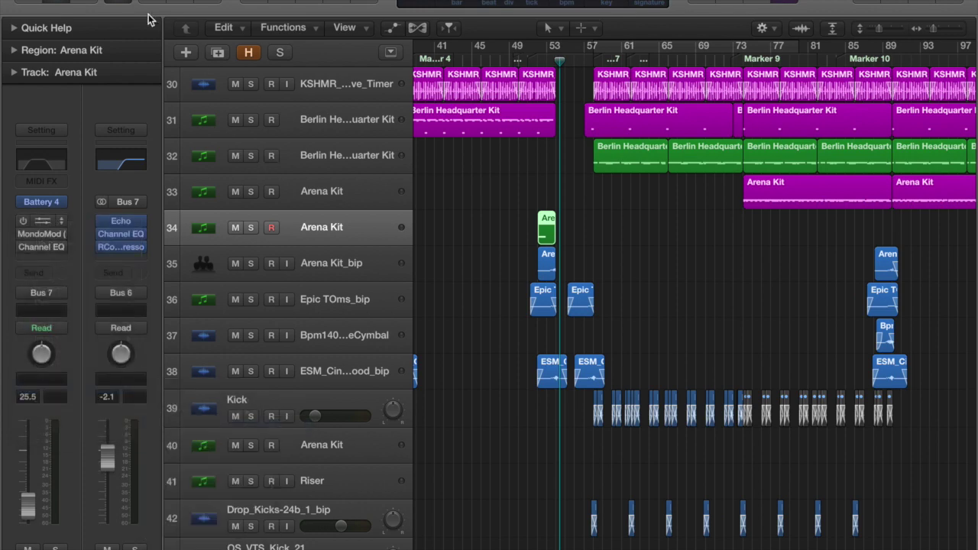
Choose a preset from Space Designer's Large Spaces Halls category and close the plug-in window.
click(183, 39)
mouse_move(196, 310)
mouse_move(345, 347)
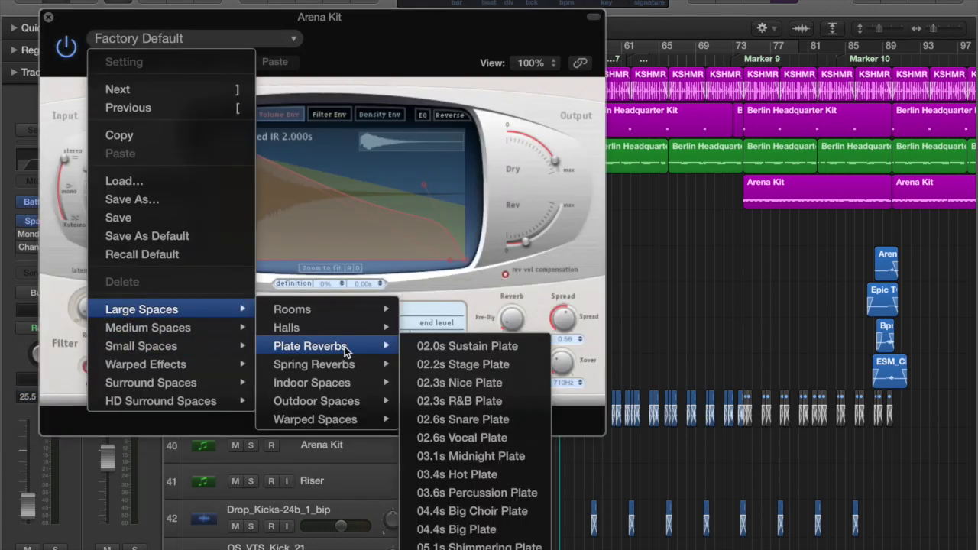
mouse_move(290, 327)
click(484, 406)
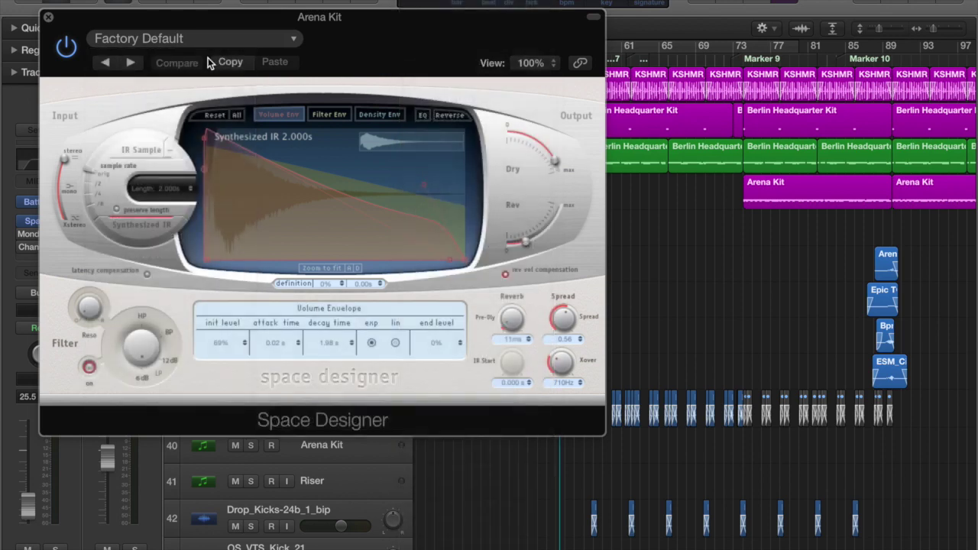
click(48, 17)
Extend the Arena Kit MIDI region to three bars and bounce it in place.
key(t)
click(589, 242)
drag(555, 236, 565, 235)
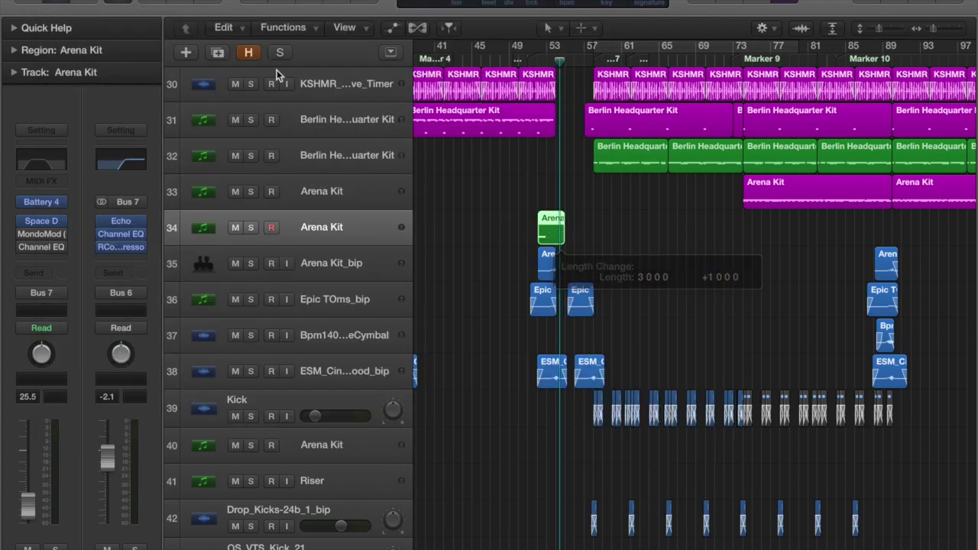
click(126, 4)
mouse_move(230, 318)
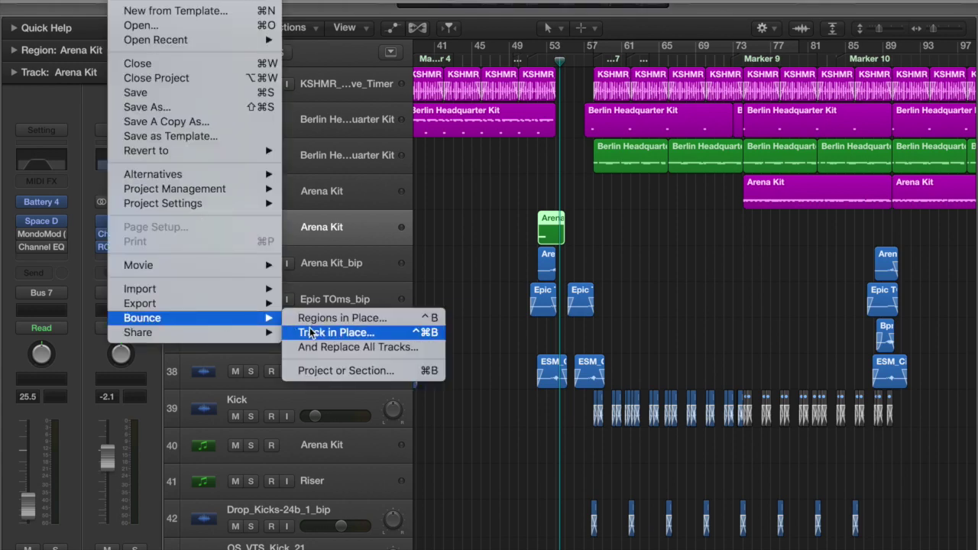
click(313, 317)
key(Return)
Reverse the bounced Arena Kit_bip_1 audio in the audio file editor and close the editor.
key(t)
key(t)
click(595, 248)
double_click(557, 267)
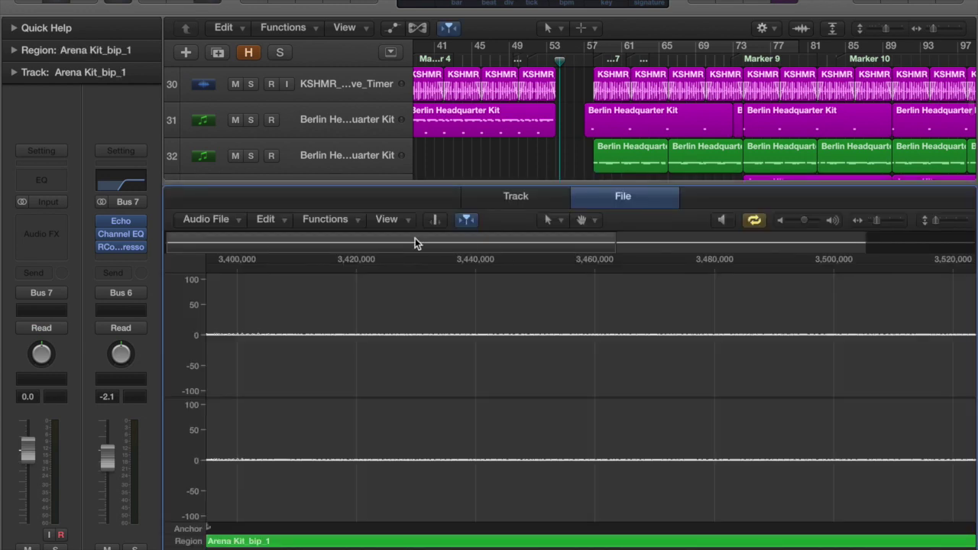
click(326, 220)
click(336, 310)
key(e)
Solo the reversed Arena Kit_bip_1 track and play it from bar 52.
key(space)
key(s)
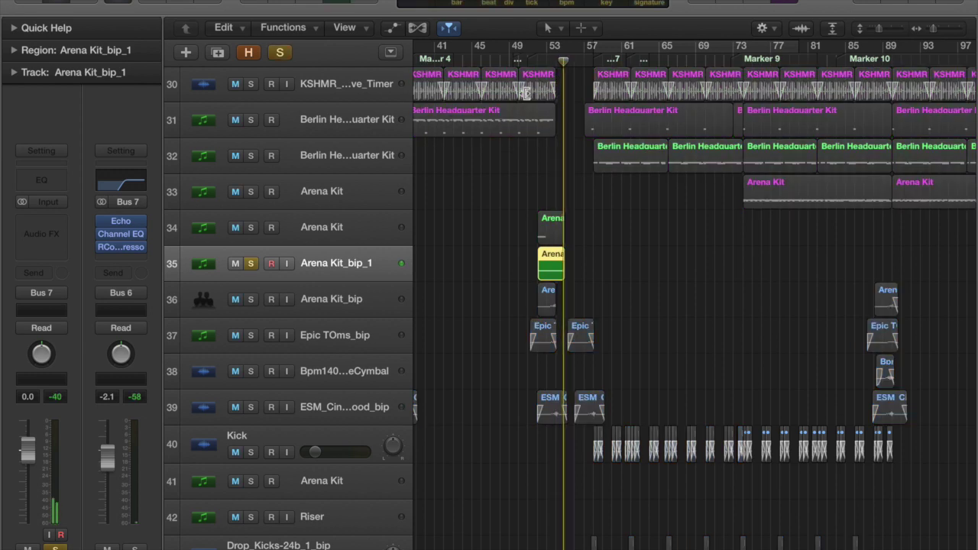
key(space)
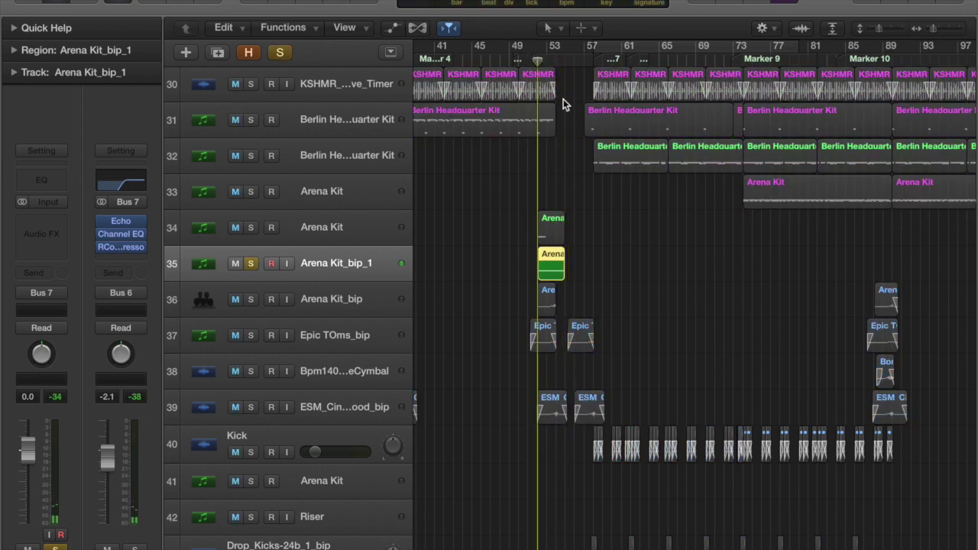
key(space)
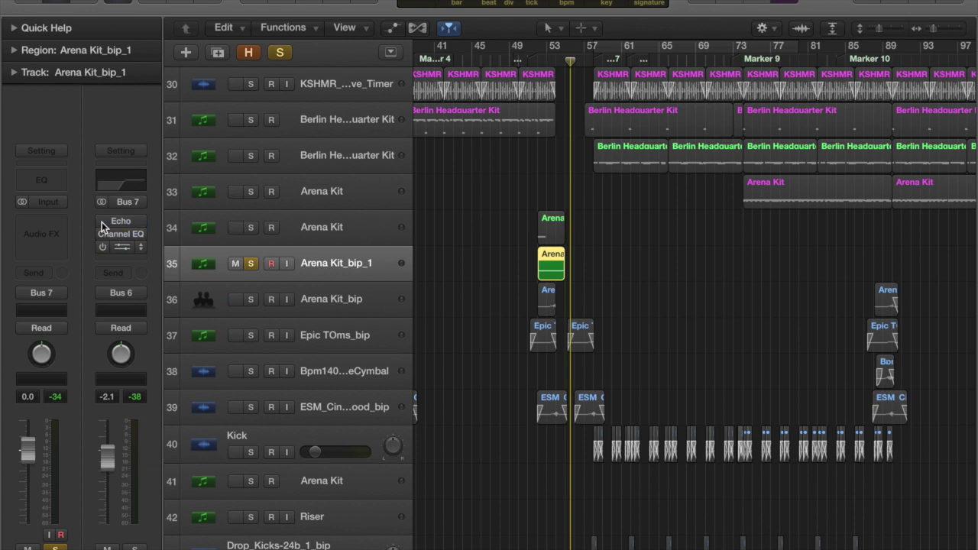
Bypass the Echo, Channel EQ and compressor plug-ins on the Bus 7 channel, replay the reversed hit, and enlarge the tracks.
key(space)
key(space)
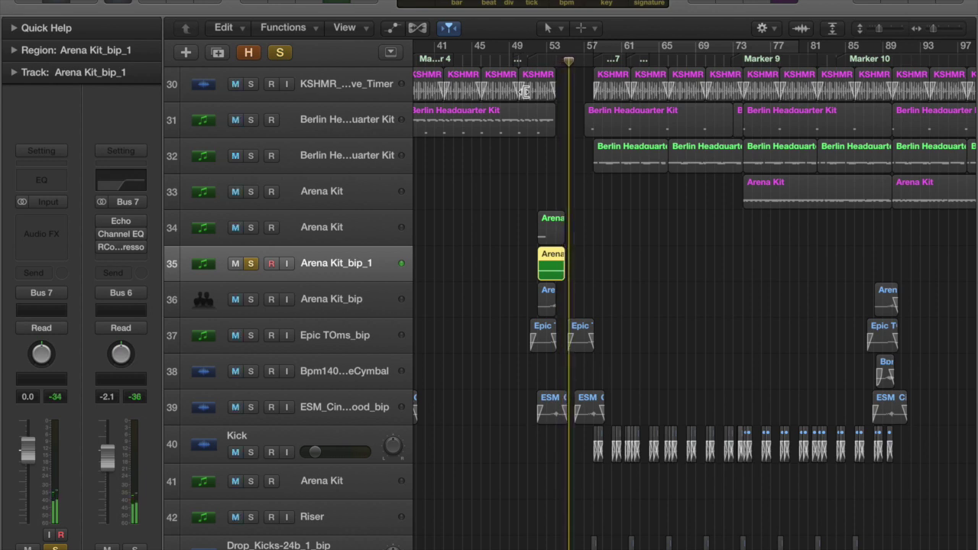
click(519, 64)
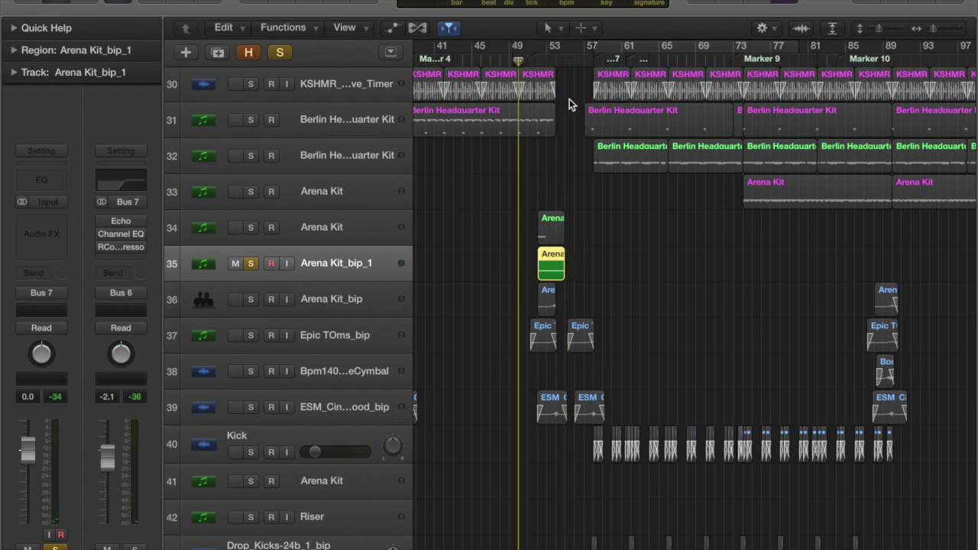
click(951, 33)
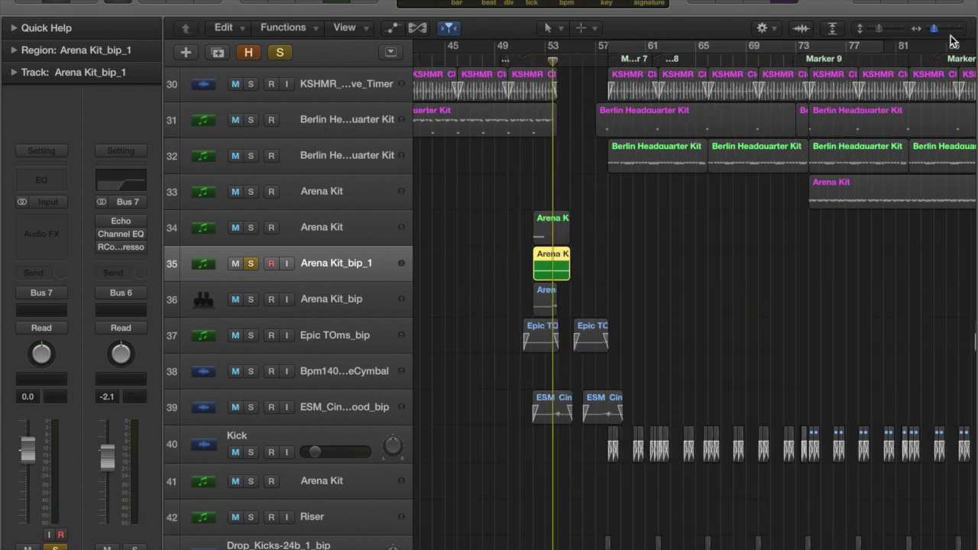
click(951, 33)
click(892, 34)
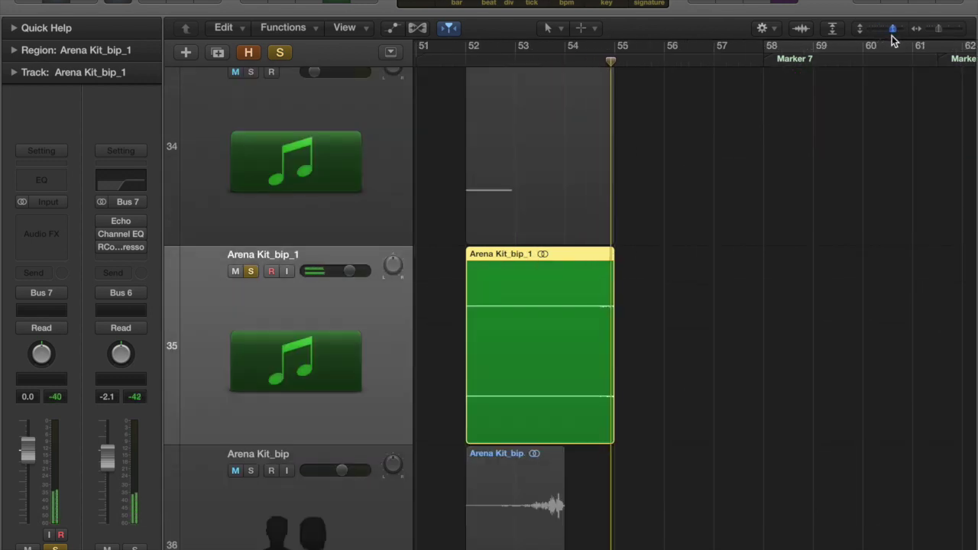
key(t)
key(Escape)
key(t)
key(a)
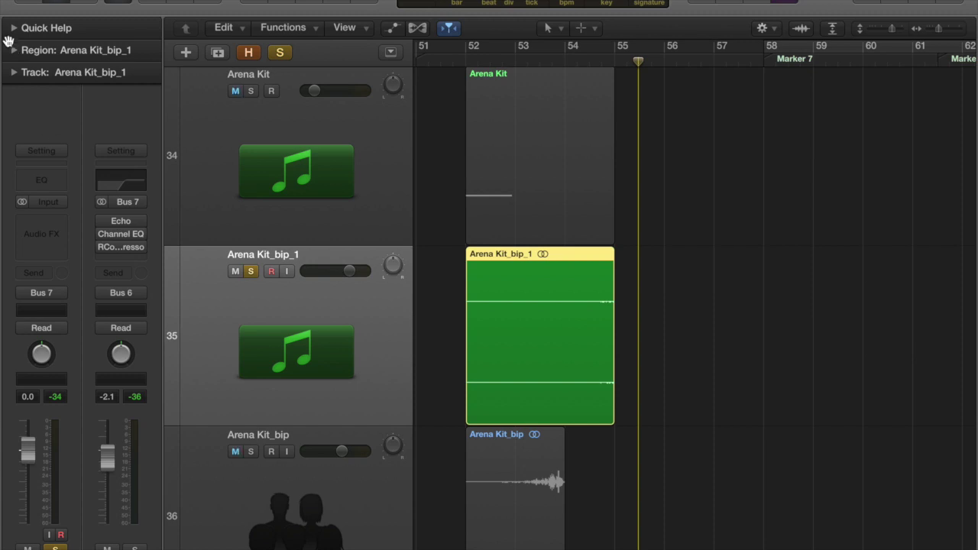
Set both the fade-in and fade-out of the Arena Kit_bip_1 region to 7 and play it from bar 52.
click(9, 32)
click(13, 164)
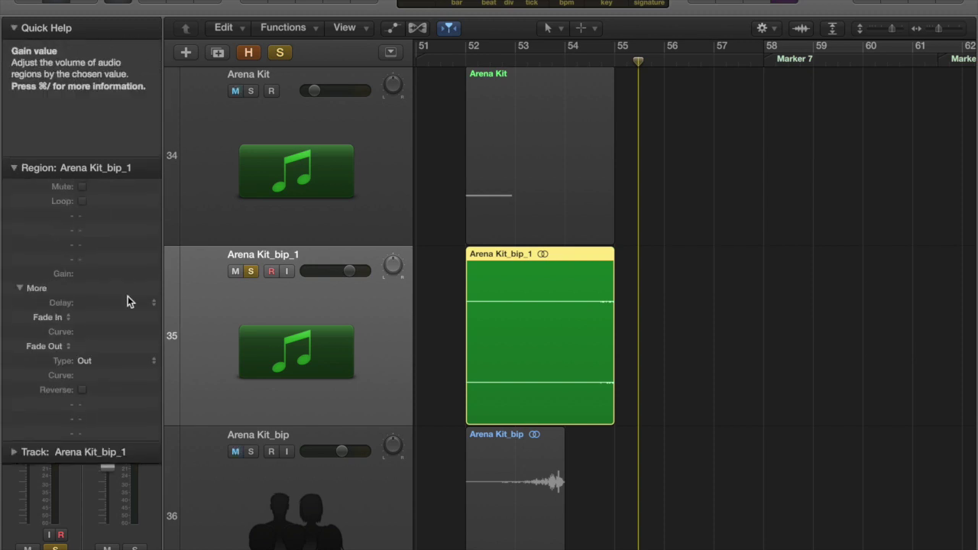
double_click(84, 319)
text(7)
key(Return)
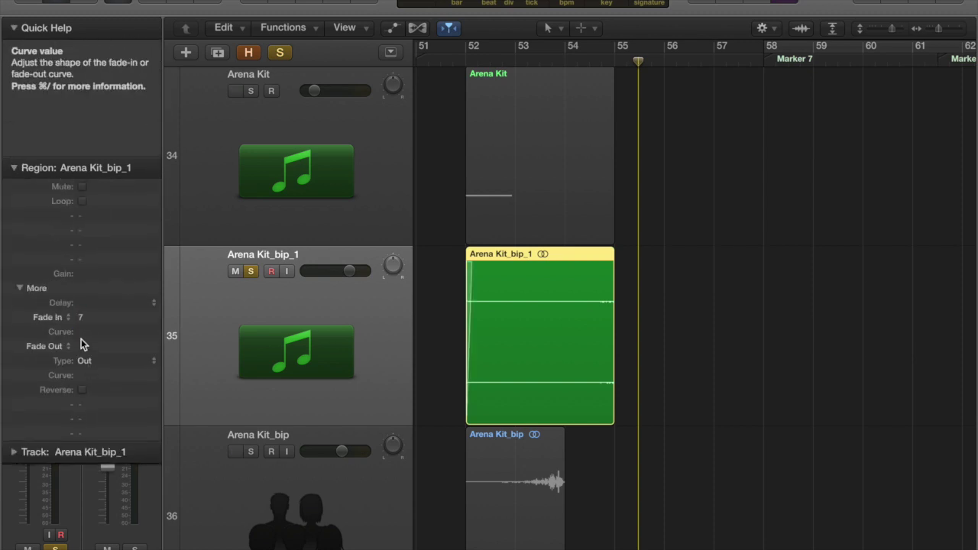
click(465, 55)
key(space)
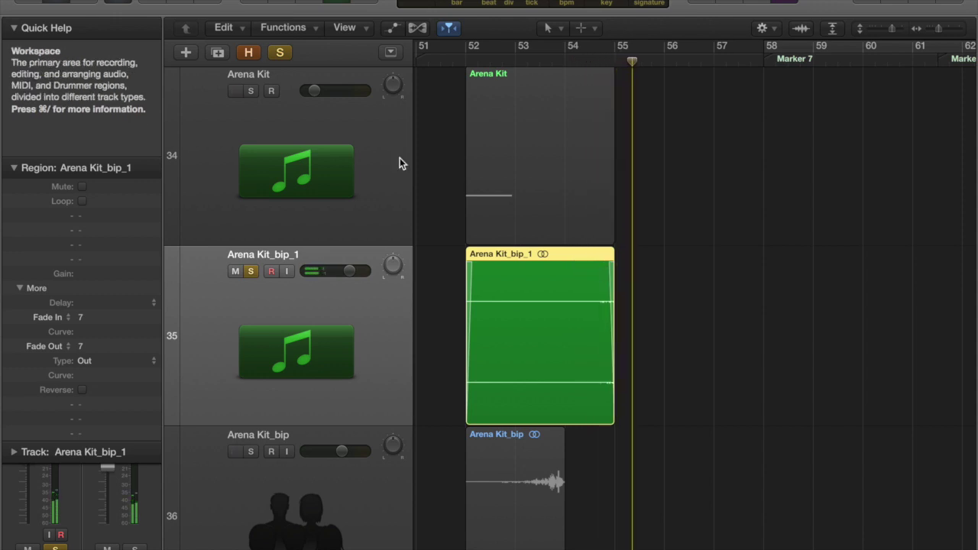
Clear all solos, compact the tracks, and delete the Arena Kit_bip_1 track and the Arena Kit track directly above it.
click(280, 52)
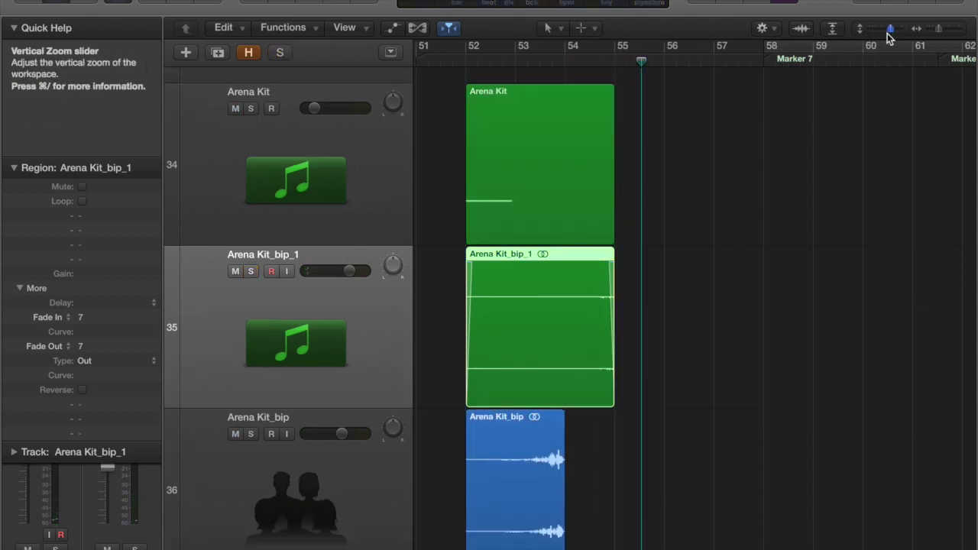
drag(891, 30, 866, 36)
drag(947, 34, 877, 30)
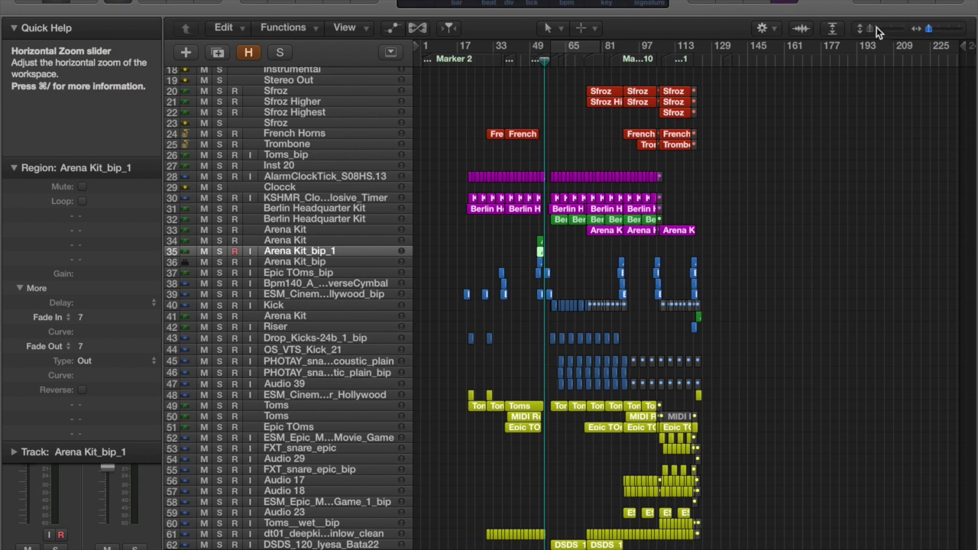
key(Up)
key(super+BackSpace)
key(Return)
key(super+BackSpace)
key(Return)
Place the playhead at about bar 105, magnify the timeline around it, and select the ESM_Epic Movie_Game track.
click(302, 328)
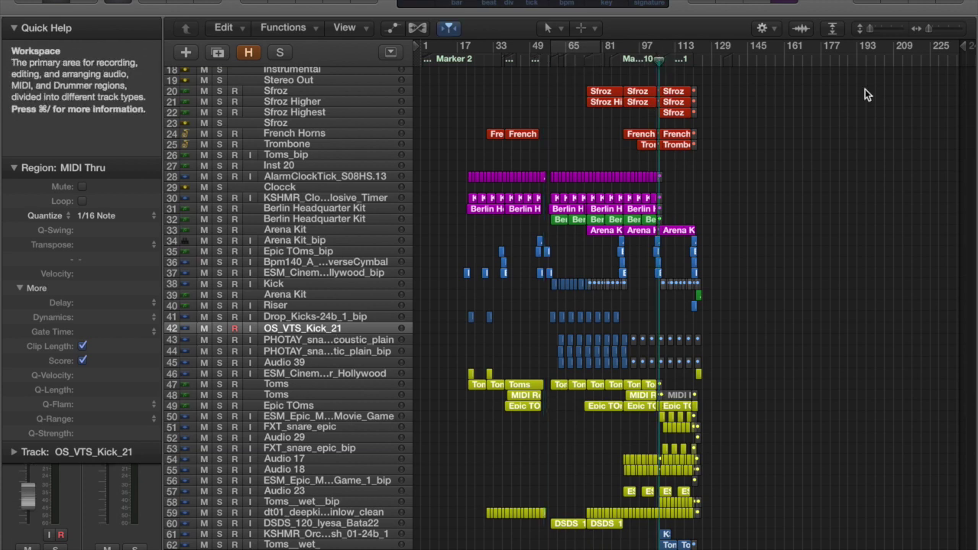
click(960, 30)
click(961, 31)
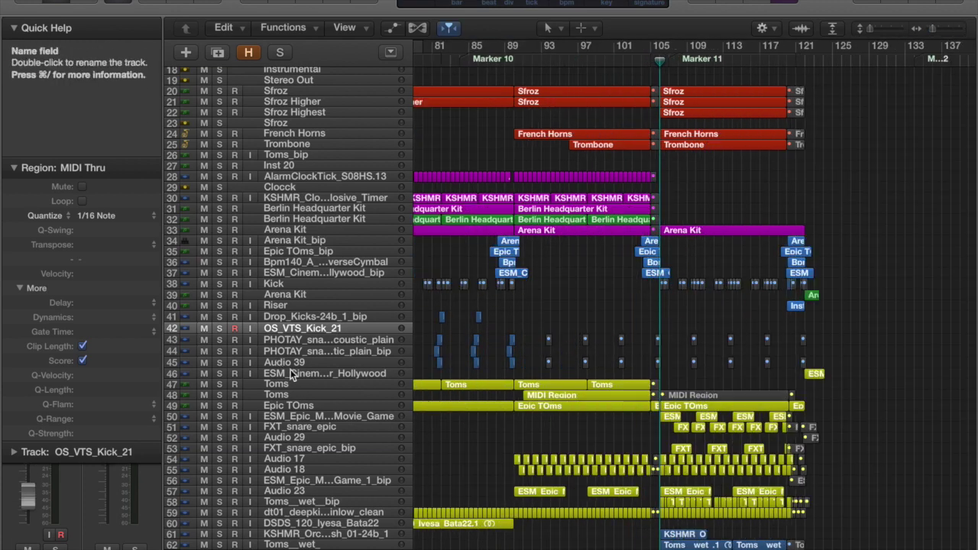
click(305, 417)
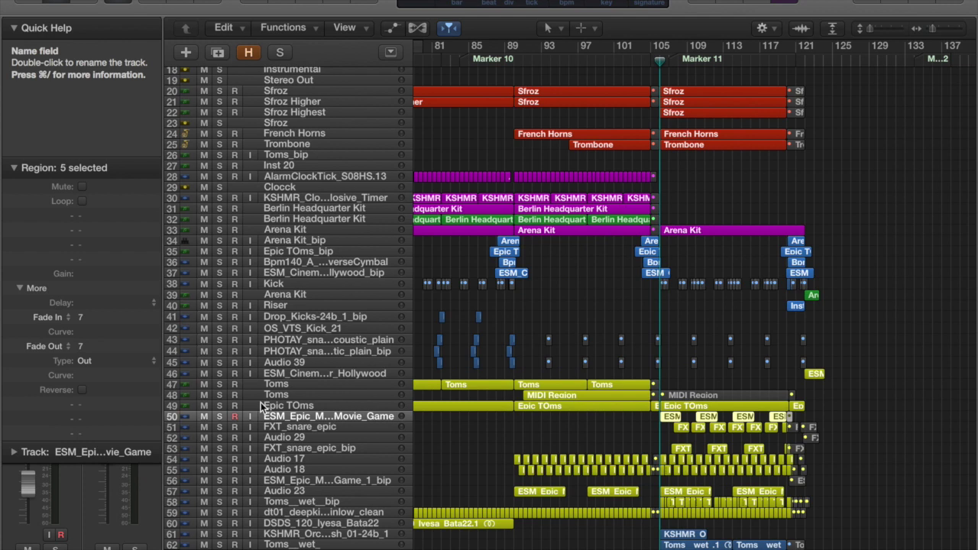
Collapse the Quick Help and Region sections and set a 14-bar cycle range starting at bar 106.
click(18, 25)
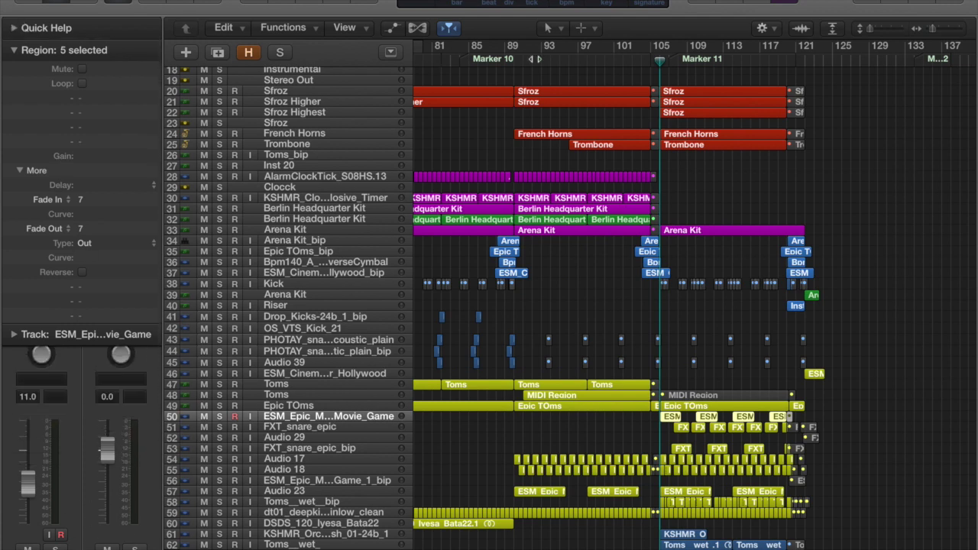
click(10, 51)
drag(653, 49, 815, 50)
drag(721, 49, 742, 48)
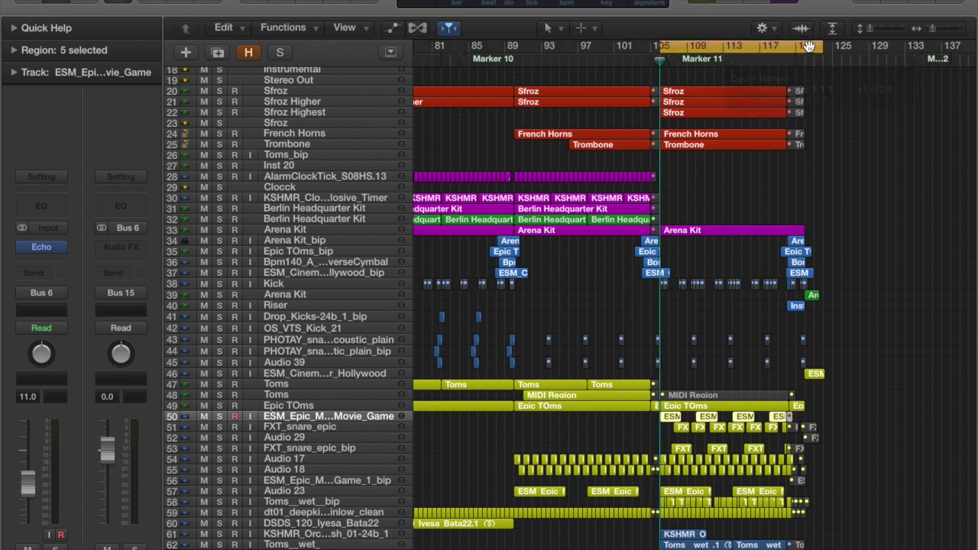
drag(826, 47, 787, 47)
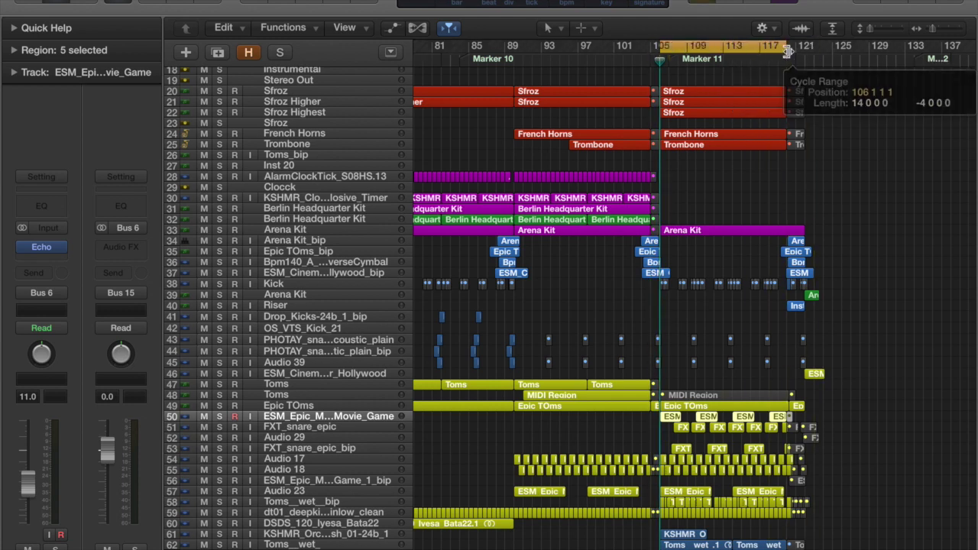
Solo the Epic TOms track, play the cycle, and inspect its Komplete Kontrol instrument before closing it.
click(278, 409)
key(s)
key(space)
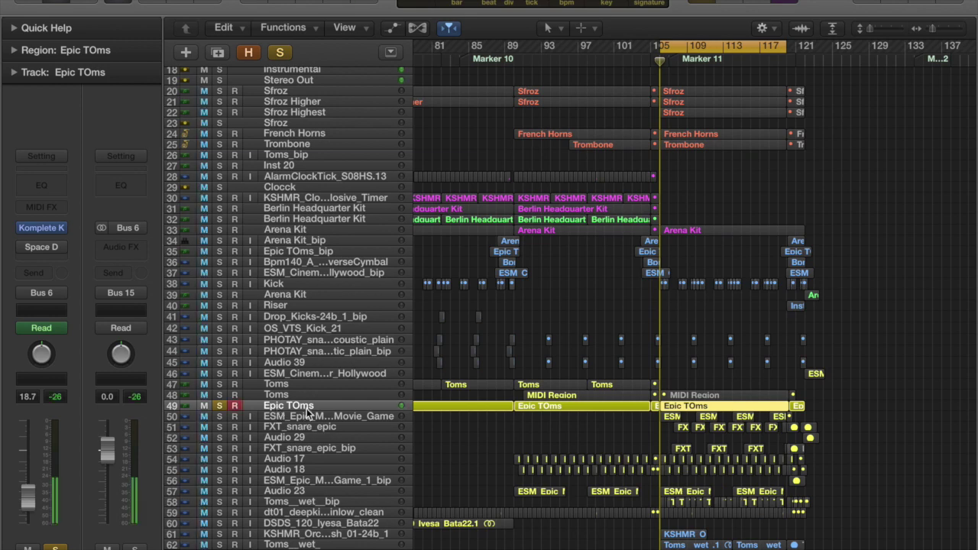
mouse_move(40, 228)
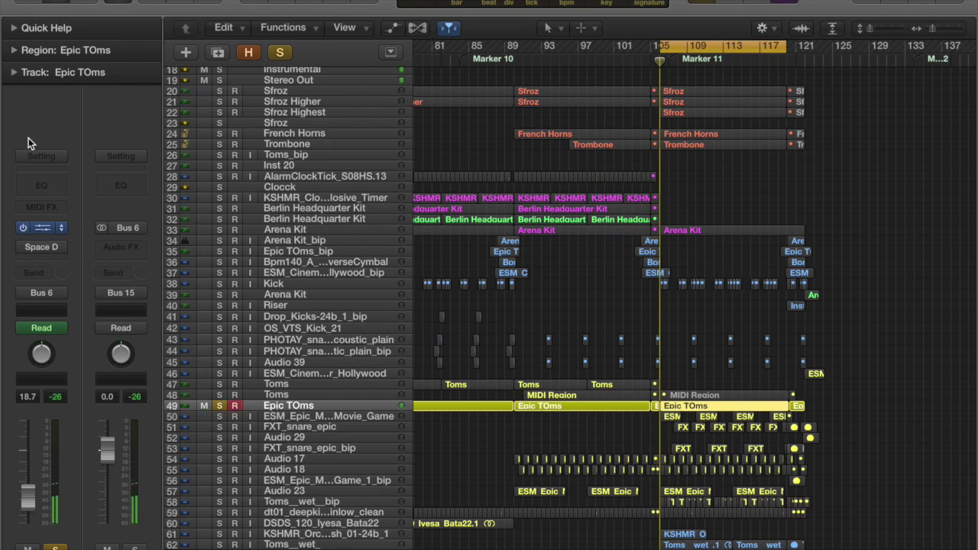
click(42, 228)
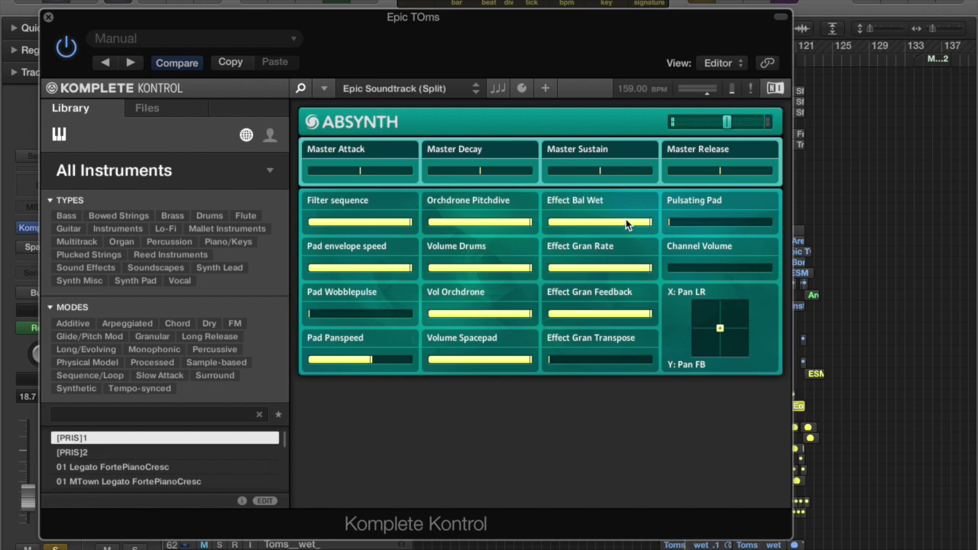
click(48, 17)
Also solo the ESM_Epic Movie_Game track, replay the cycle, and check its Echo plug-in settings.
key(Down)
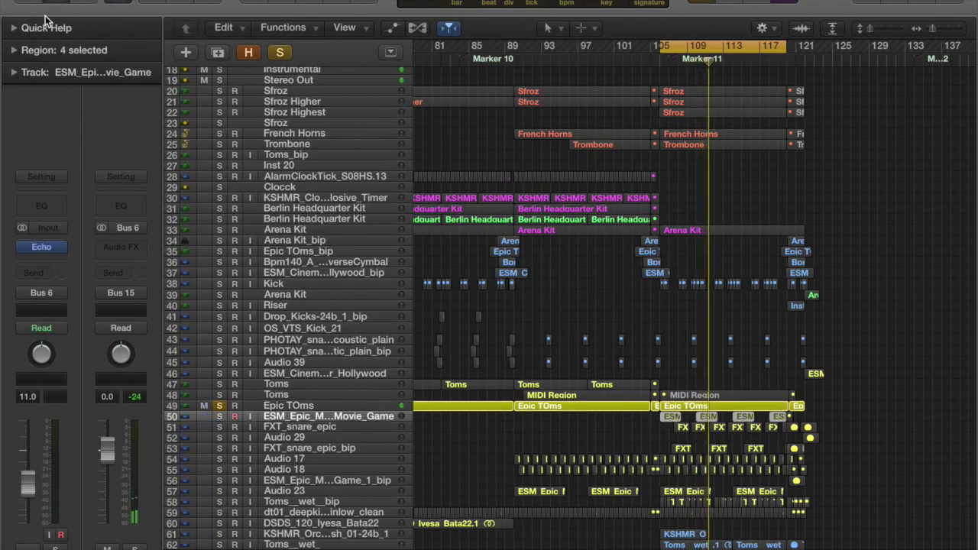
key(a)
key(a)
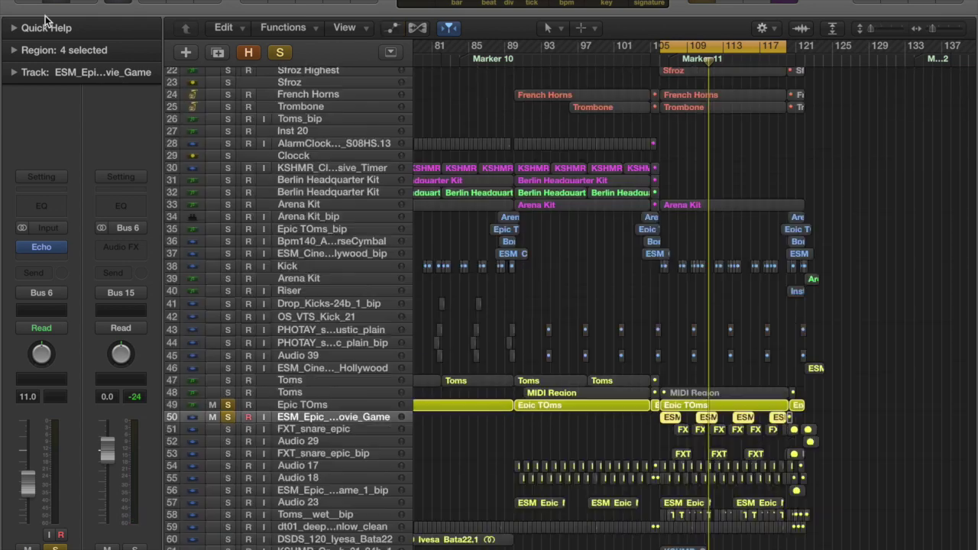
key(space)
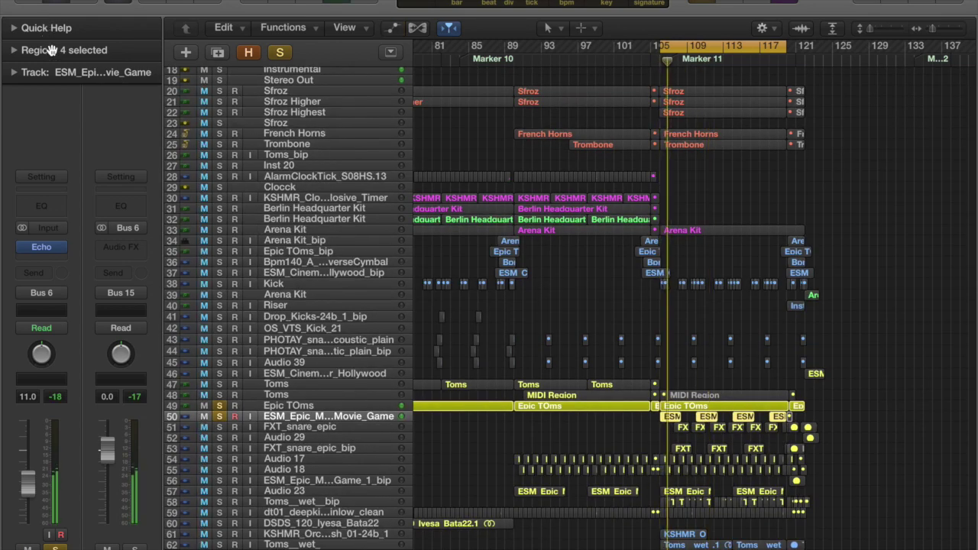
click(40, 246)
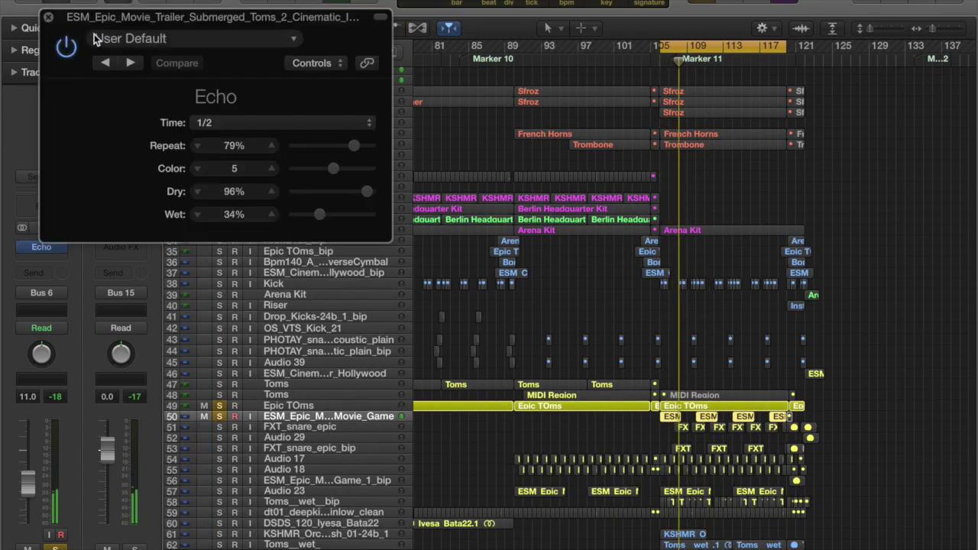
click(48, 16)
Add the FXT_snare_epic track to the solos and replay the cycle, briefly showing track automation.
key(Down)
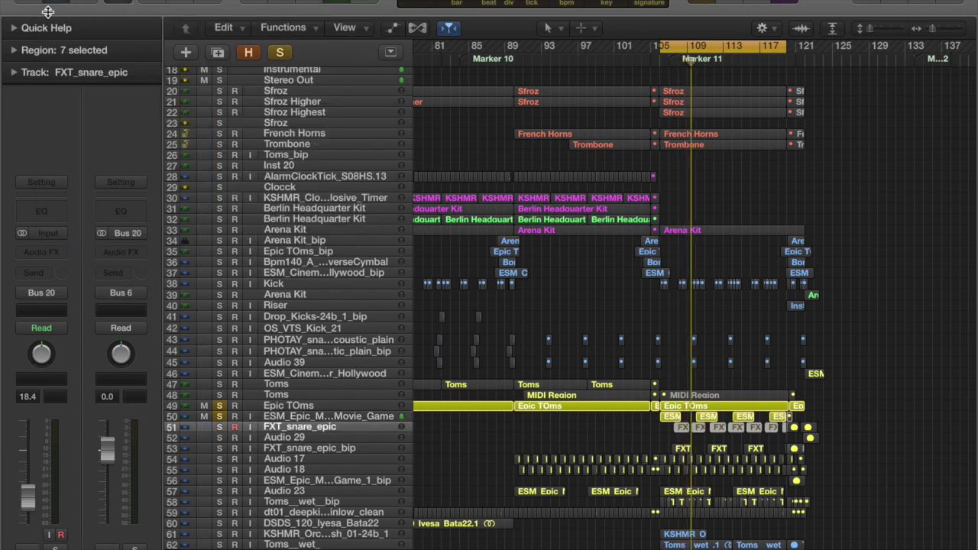
key(space)
key(a)
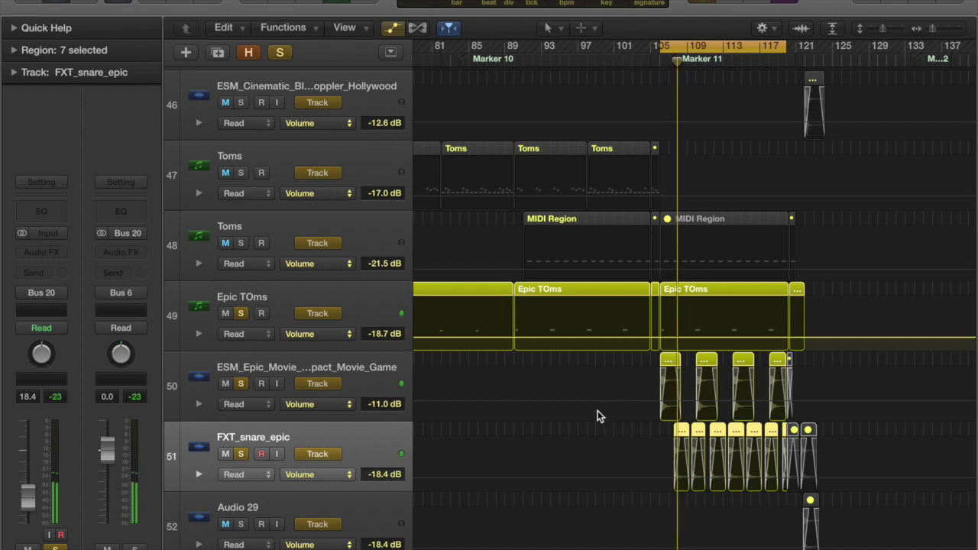
key(a)
Add the FXT_snare_epic_bip track to the solos and examine its regions with track automation briefly shown.
key(Down)
key(Down)
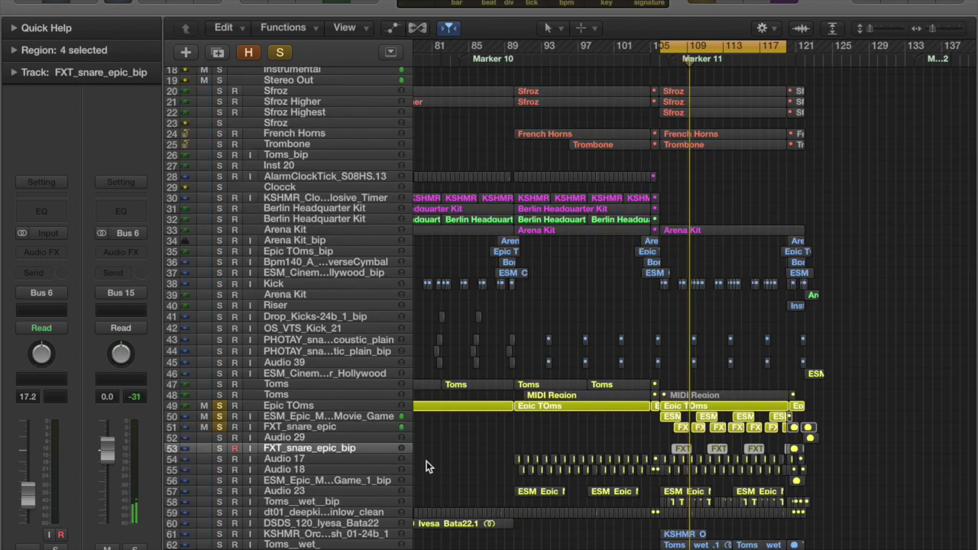
key(a)
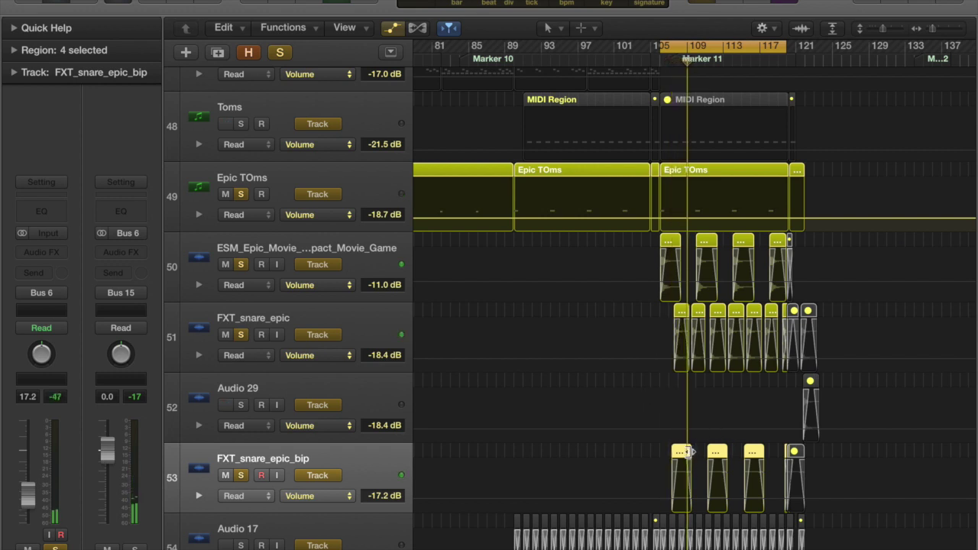
key(a)
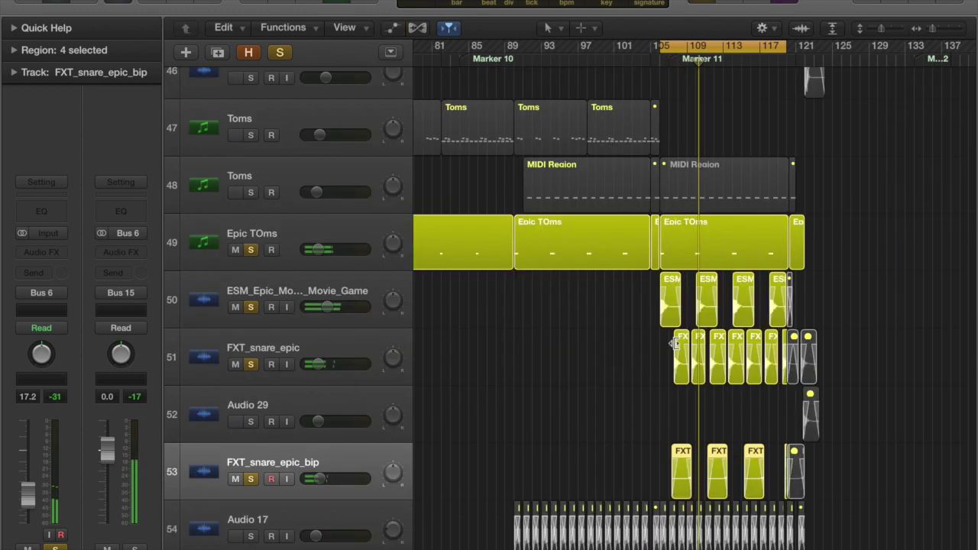
Solo Audio 17, restart the cycle, and switch the Echo, Channel EQ and compressor plug-ins back on for Bus 7.
key(Down)
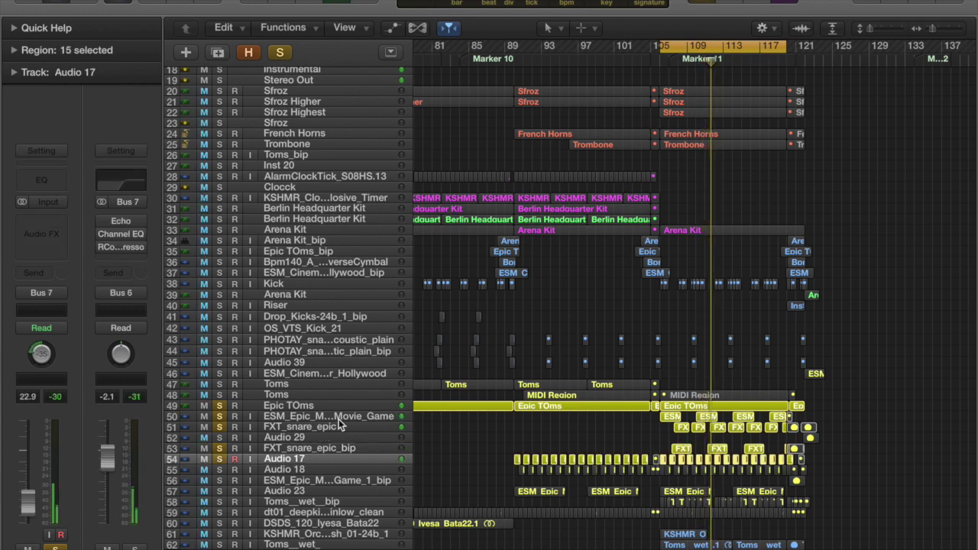
key(space)
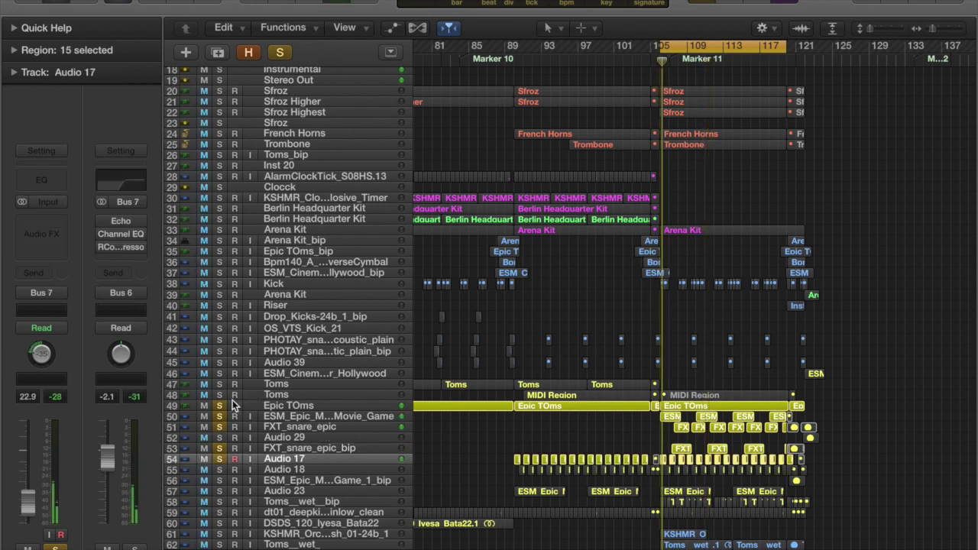
drag(100, 247, 98, 223)
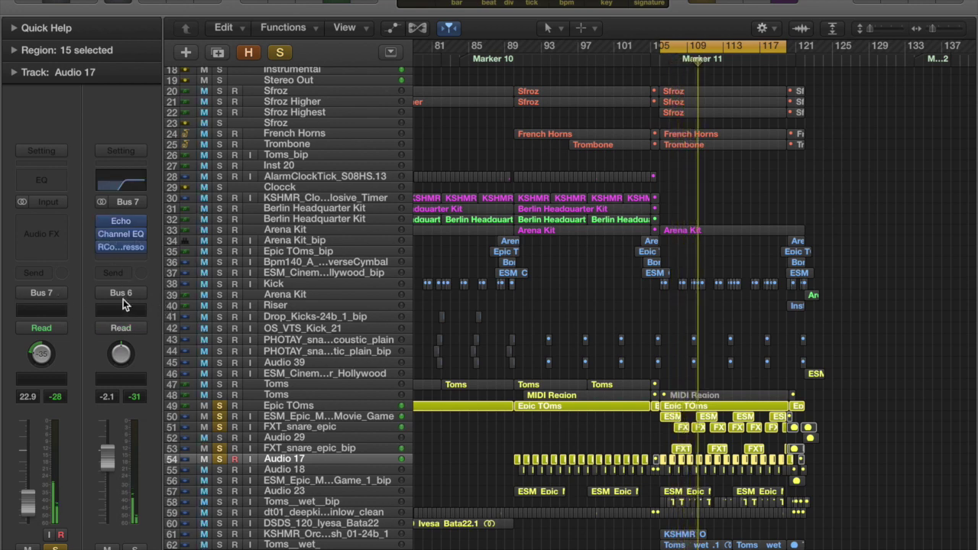
Solo Audio 18, unsolo every other drum track except Audio 17, and play the pair from bar 106.
key(Down)
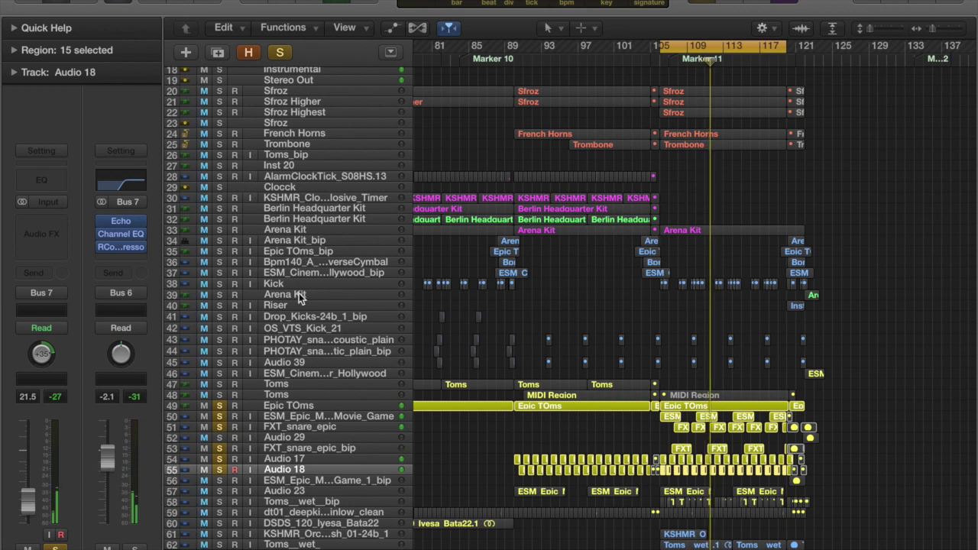
drag(220, 405, 218, 462)
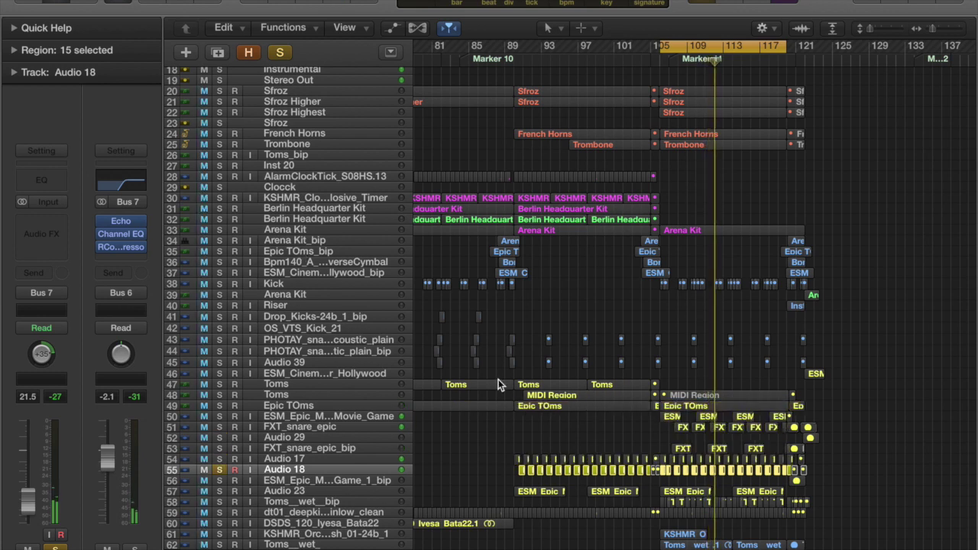
click(221, 459)
key(space)
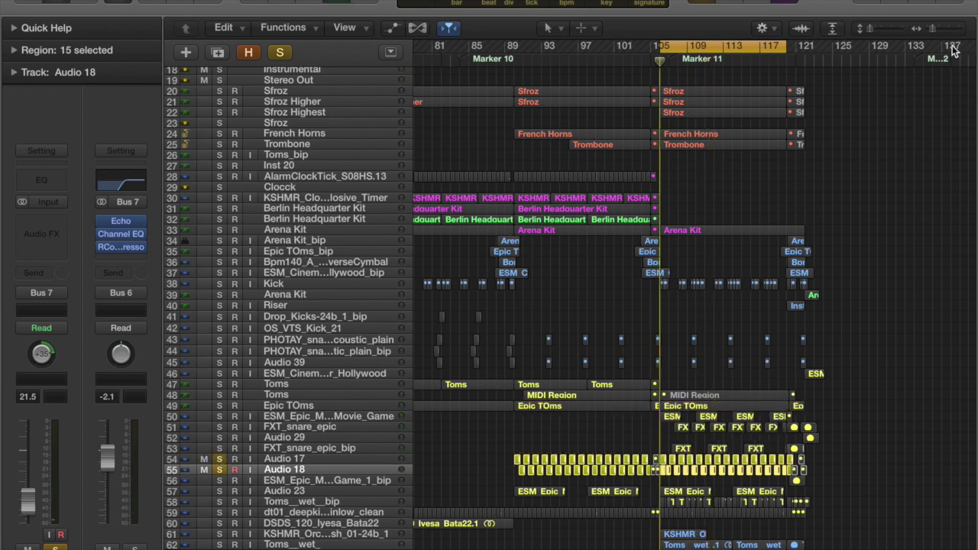
drag(933, 28, 937, 28)
key(space)
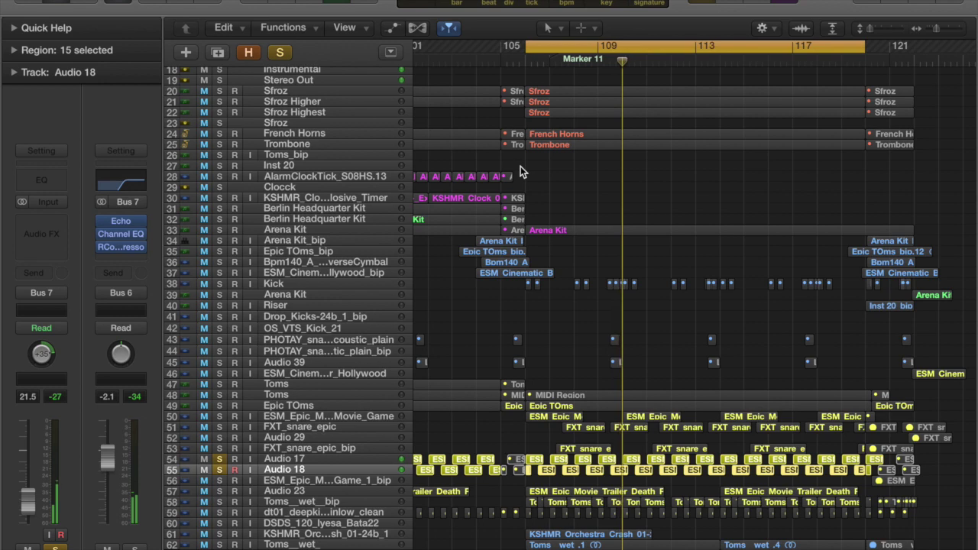
key(z)
key(z)
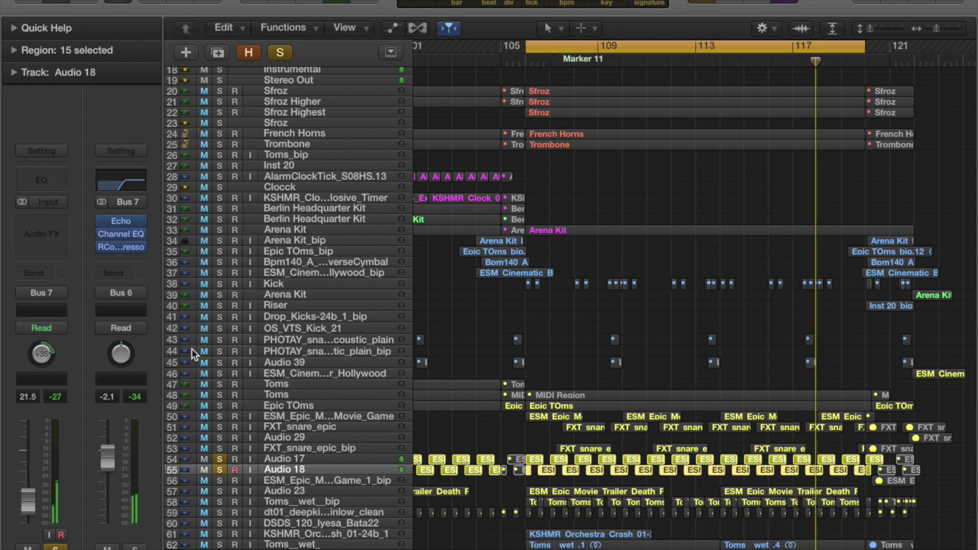
Solo FXT_snare_epic_bip, FXT_snare_epic, ESM_Epic Movie_Game and Epic TOms again alongside Audio 17 and Audio 18.
key(Up)
key(Up)
key(s)
key(Up)
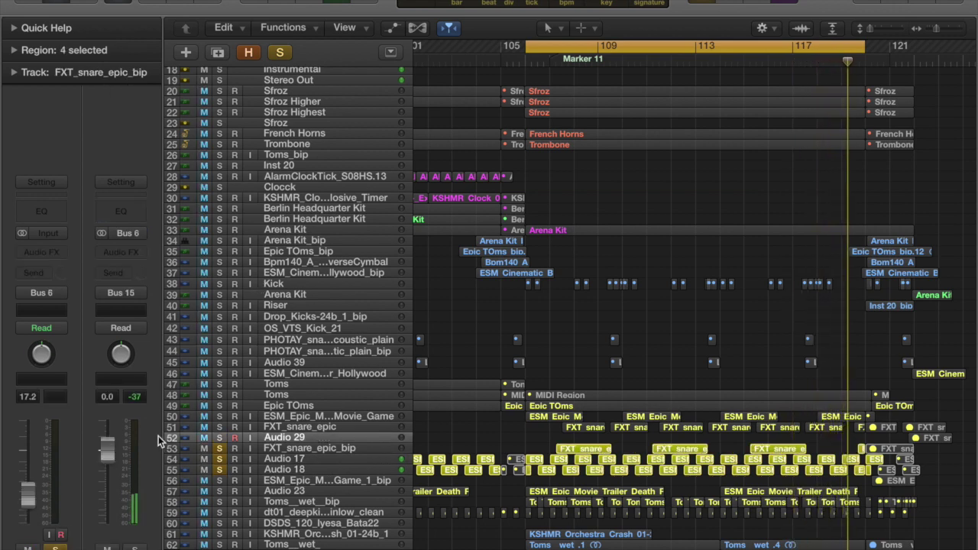
key(Up)
key(s)
key(Up)
key(s)
key(Up)
key(s)
Add Audio 23 to the soloed drums and view its waveforms with track automation briefly shown.
key(Down)
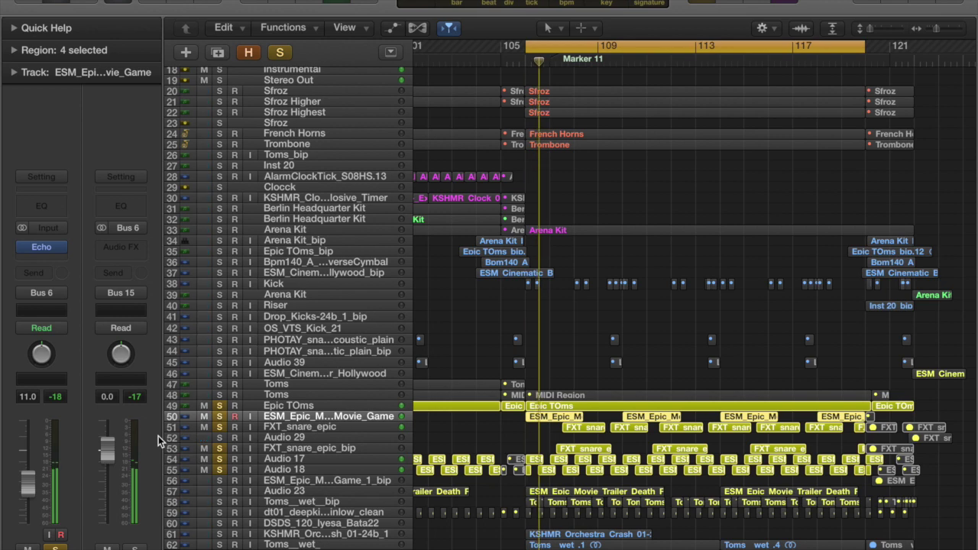
key(Down)
key(Down)
key(Down)
key(Down)
key(Down)
key(Down)
key(Down)
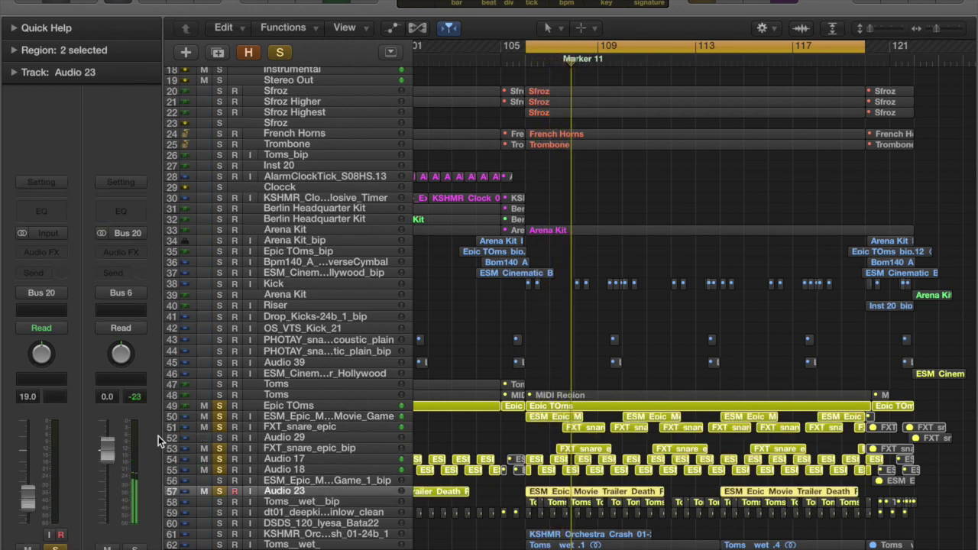
key(a)
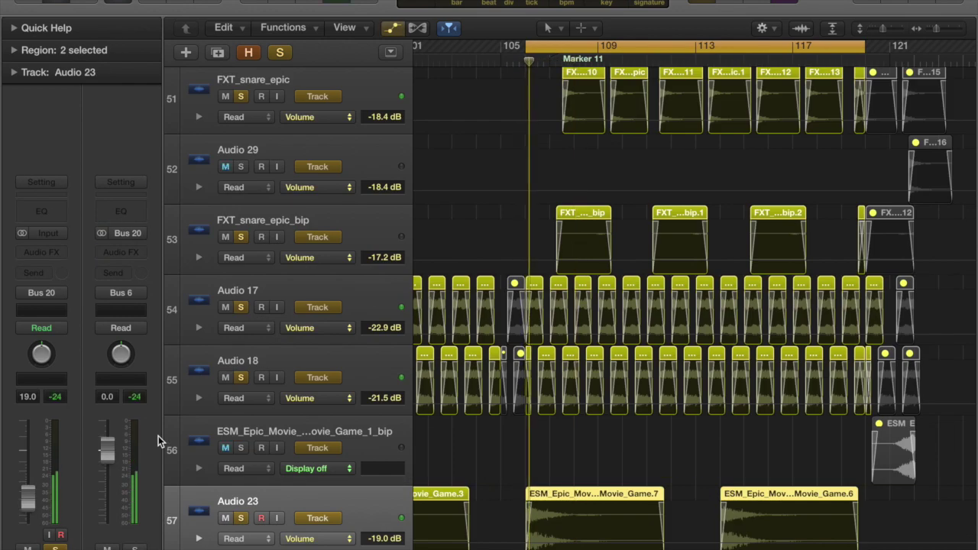
key(a)
key(super+Up)
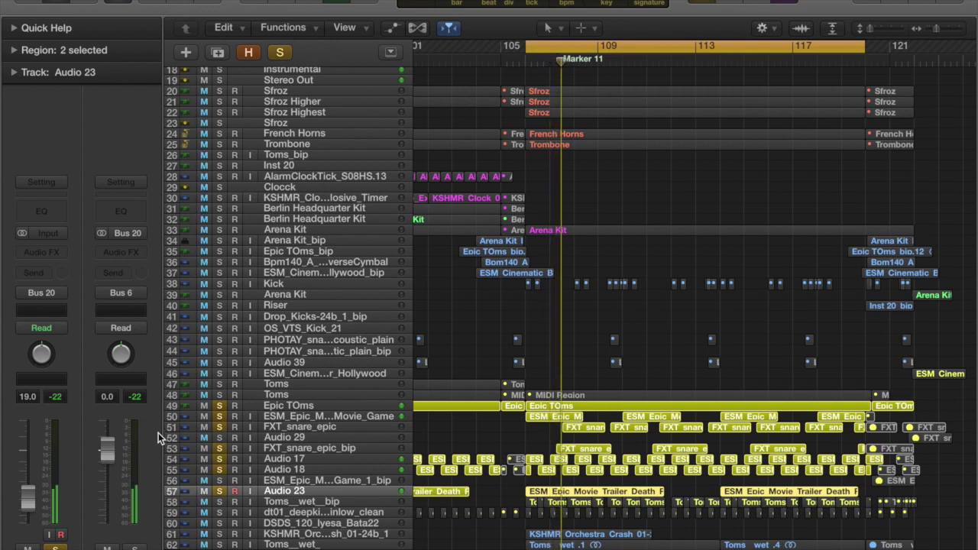
Add the Toms__wet__bip track to the solos and examine its chopped regions in the automation view.
key(Down)
key(a)
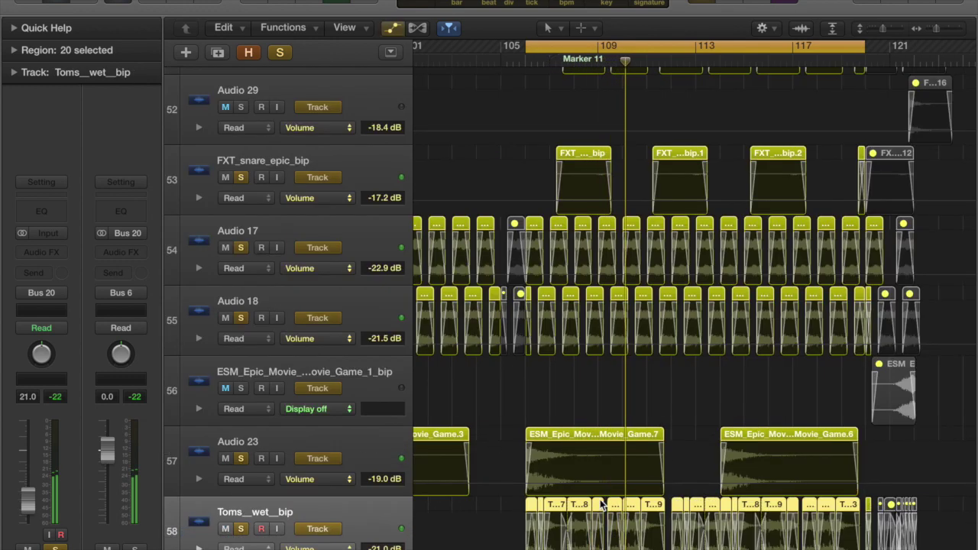
key(a)
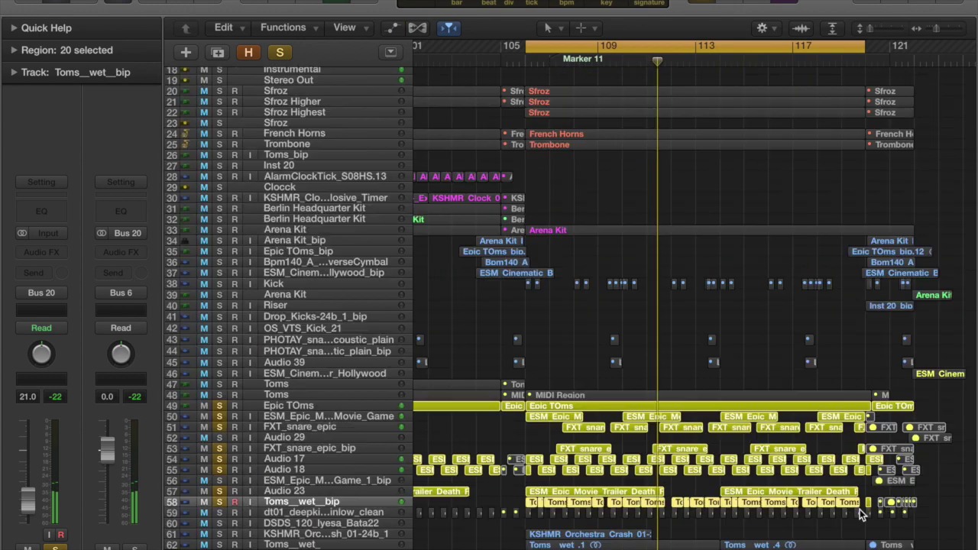
Add the dt01_deepkick_slamminlow_clean track to the solos and look at its regions in the automation view.
key(Down)
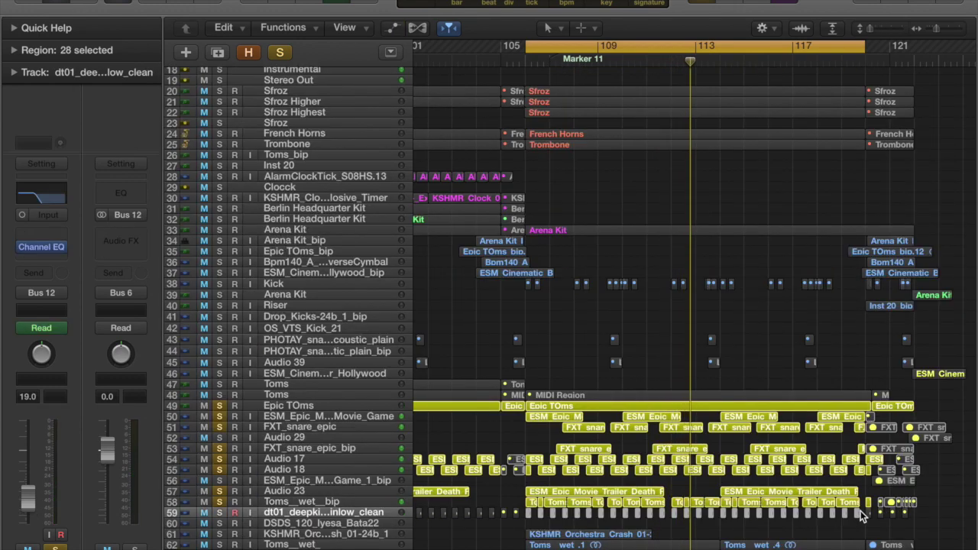
key(a)
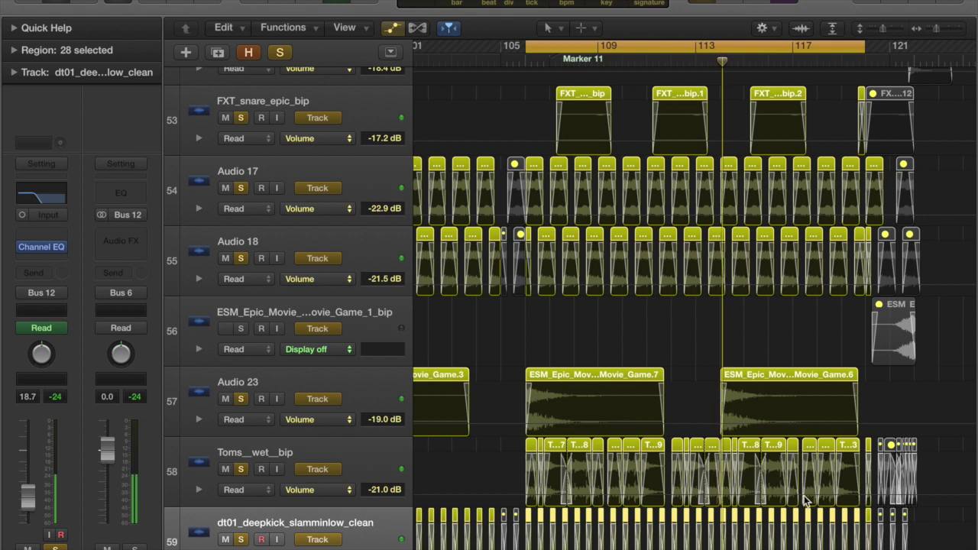
key(a)
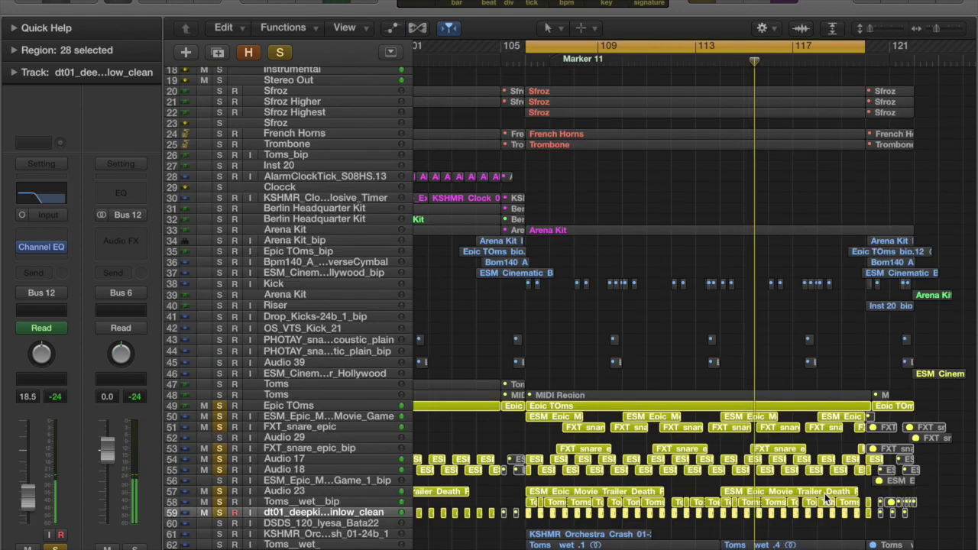
Add the KSHMR Orchestra Crash track to the solos and select the Toms__wet_ track below it.
scroll(825, 493, down, 4)
key(Down)
key(Down)
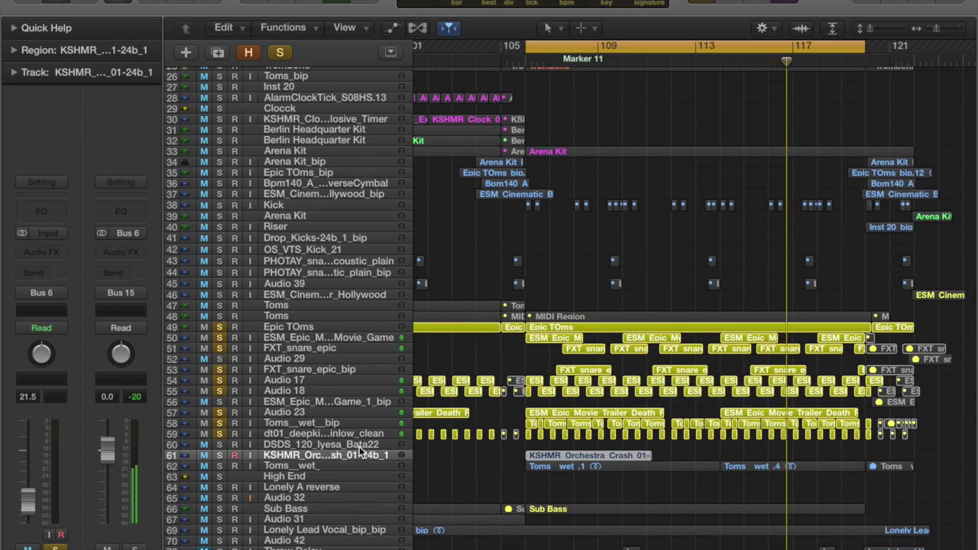
key(Down)
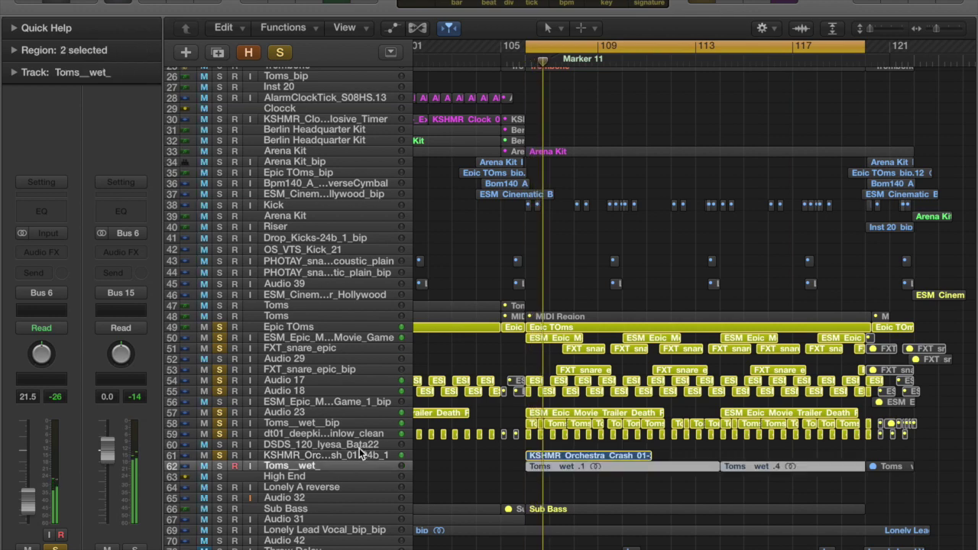
Compare the Toms__wet_ waveforms with the chopped Toms__wet__bip regions in the enlarged automation view, and return to the compact track list.
key(a)
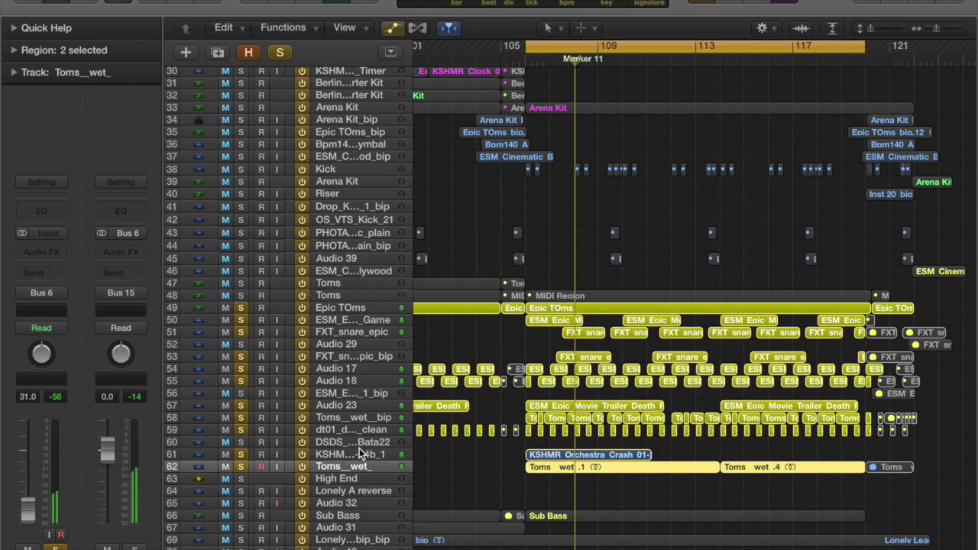
key(super+Down)
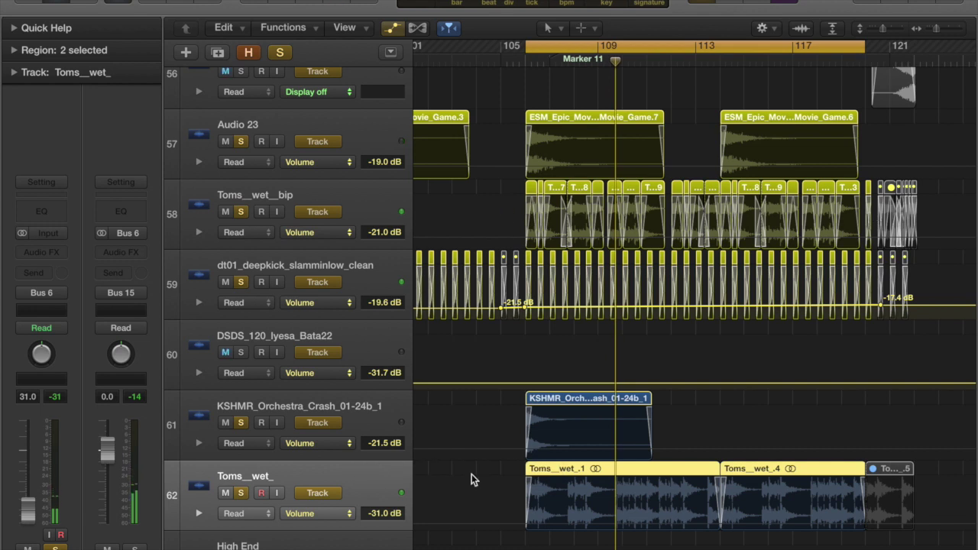
click(337, 206)
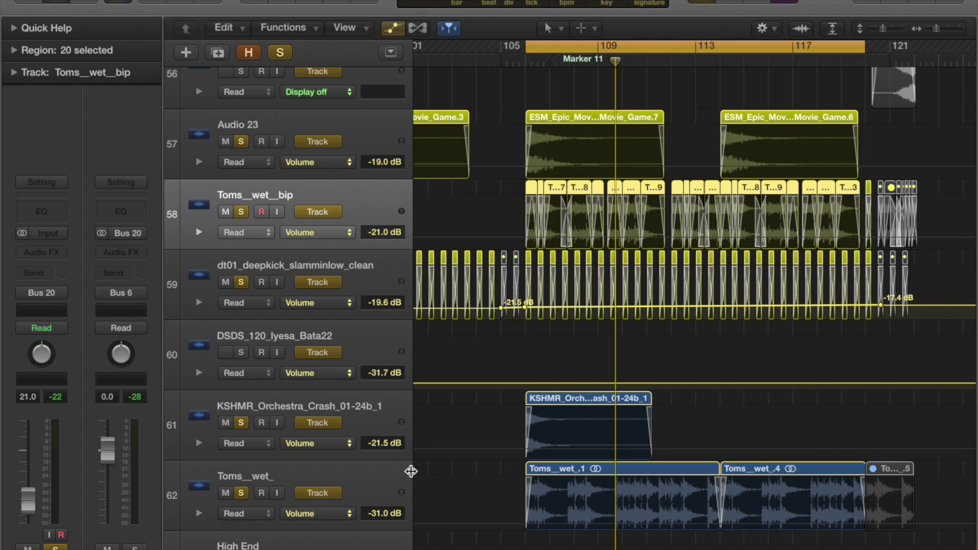
click(388, 478)
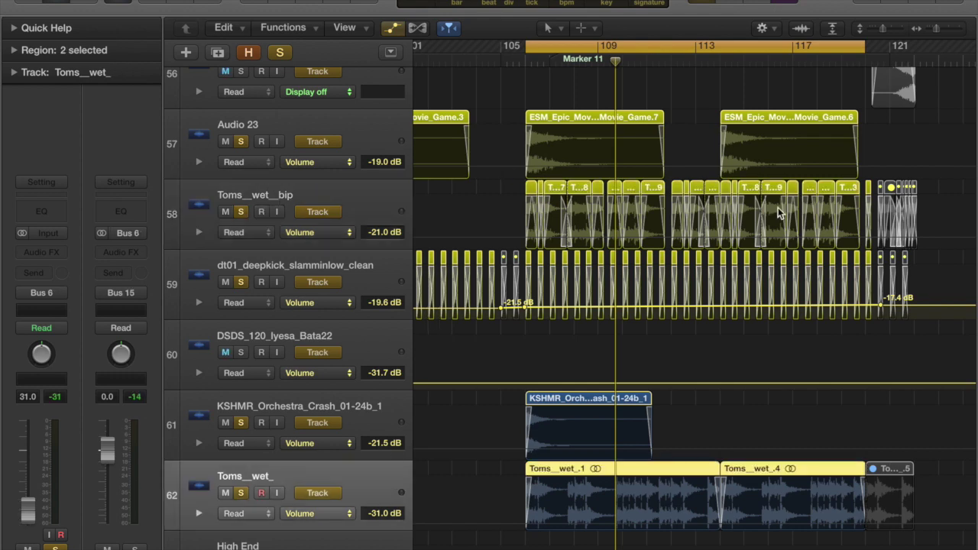
key(space)
key(a)
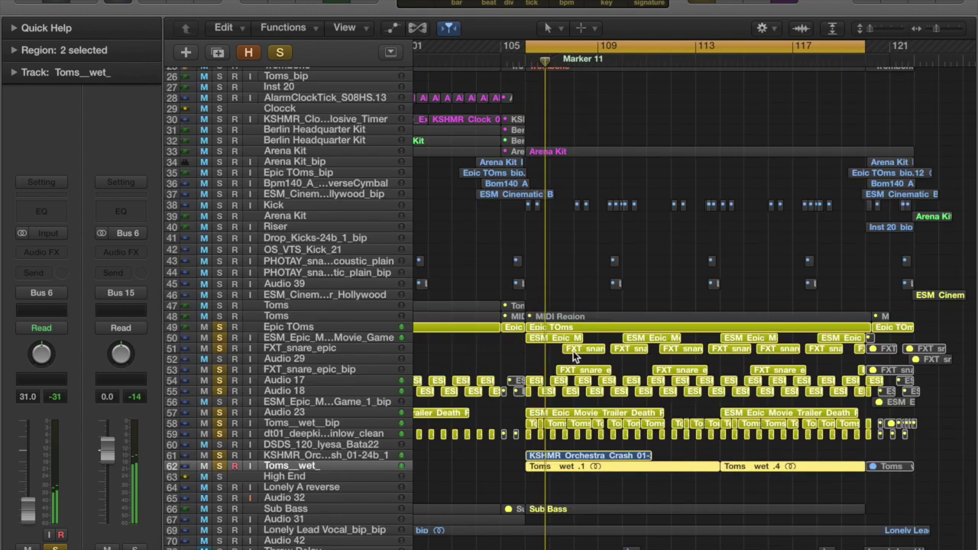
Add the Sub Bass track to the soloed drums.
click(326, 508)
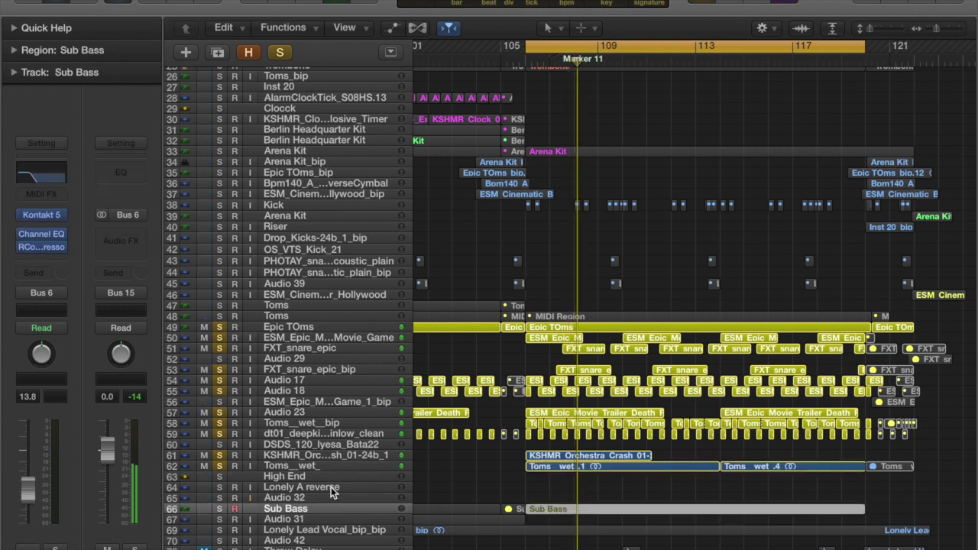
key(ctrl+s)
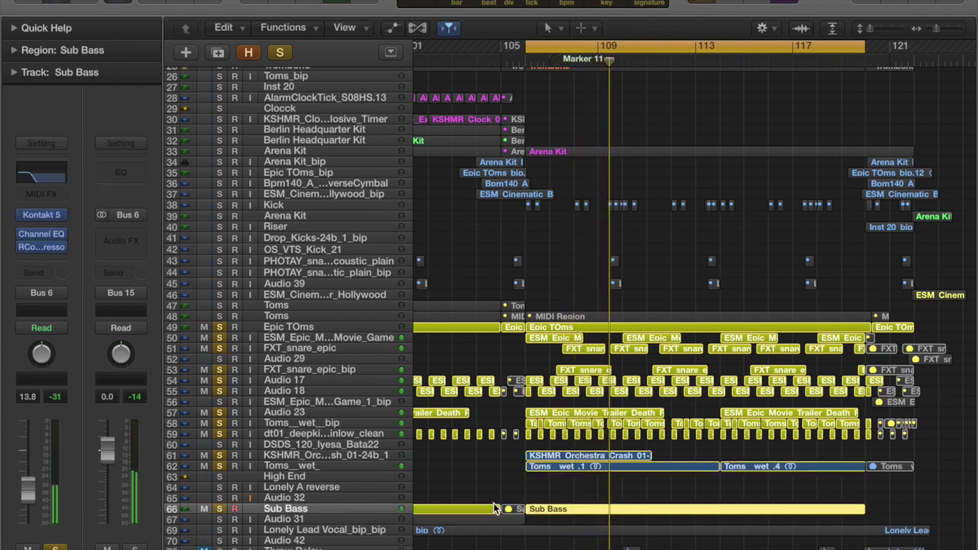
scroll(494, 509, down, 3)
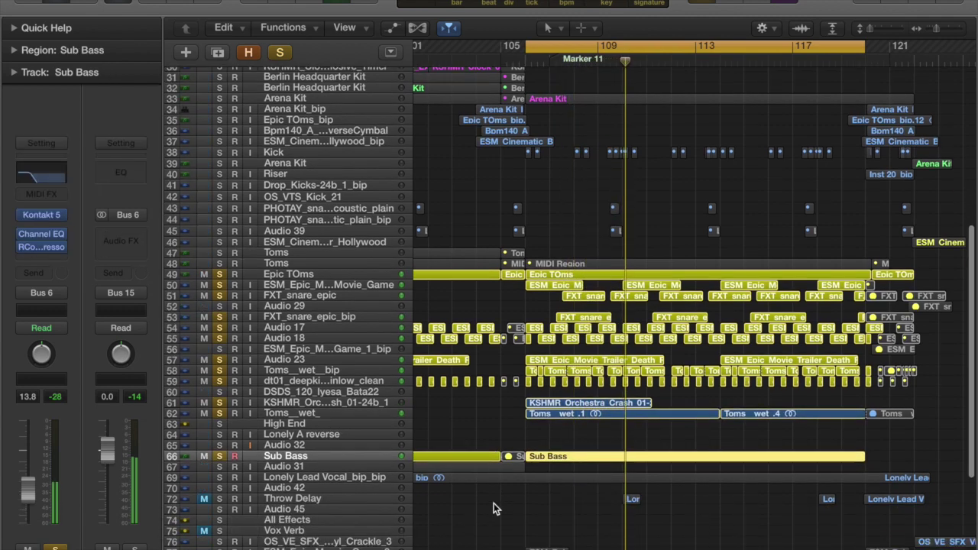
Select the Lonely Lead Vocal_bip_bip track and turn off the cycle range in the Marker 11 section.
click(323, 478)
drag(937, 28, 930, 29)
key(super+Left)
scroll(724, 243, down, 6)
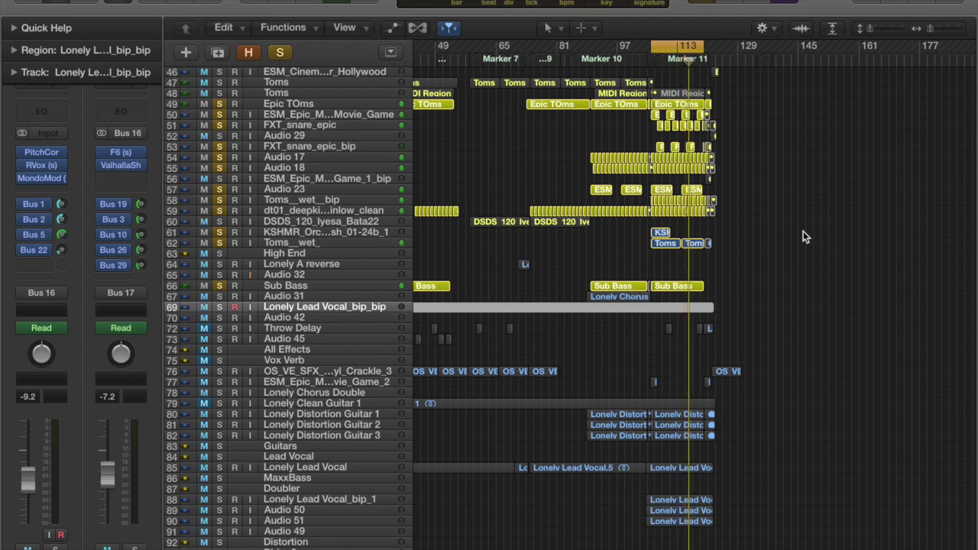
key(super+Right)
key(super+Right)
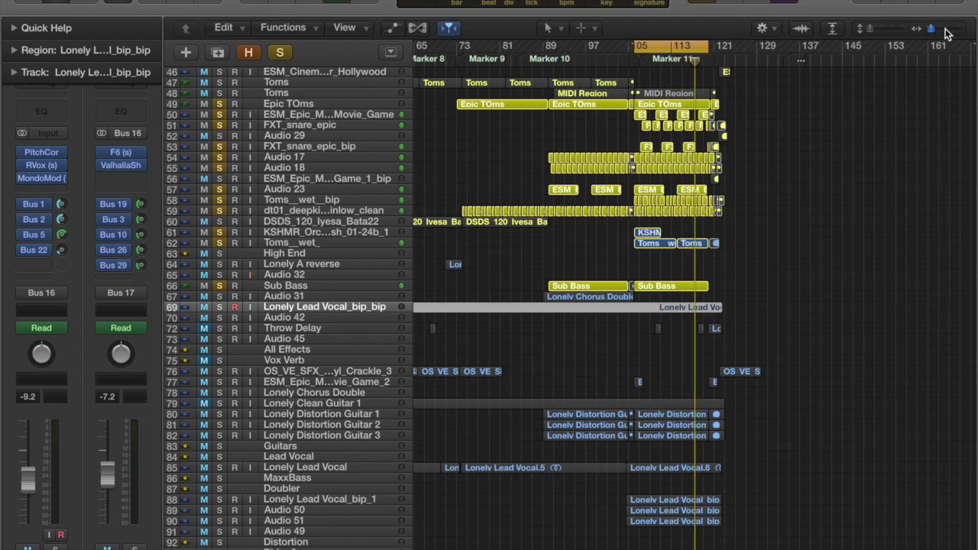
click(679, 49)
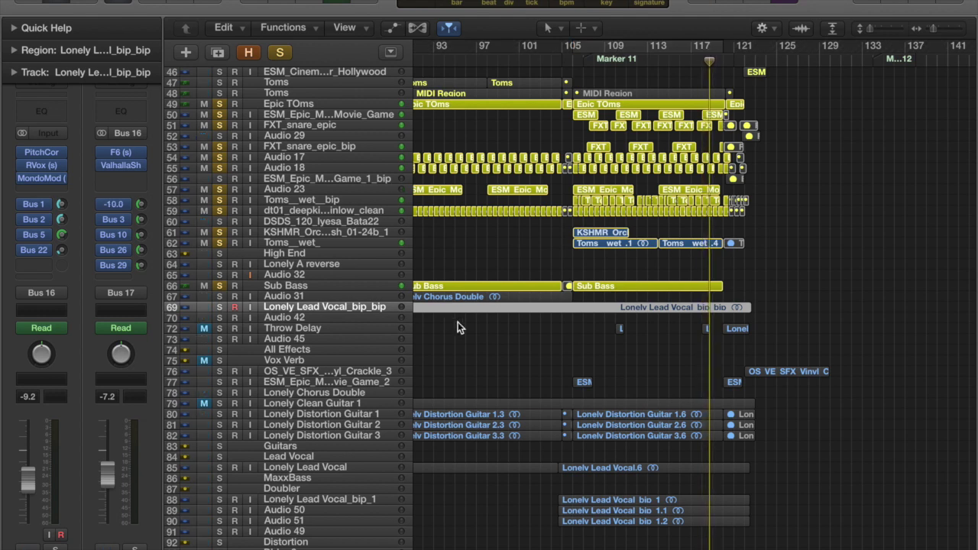
Go through the Lonely Distortion Guitar 1, 2 and 3 tracks one by one, checking their panning and volume automation.
click(357, 415)
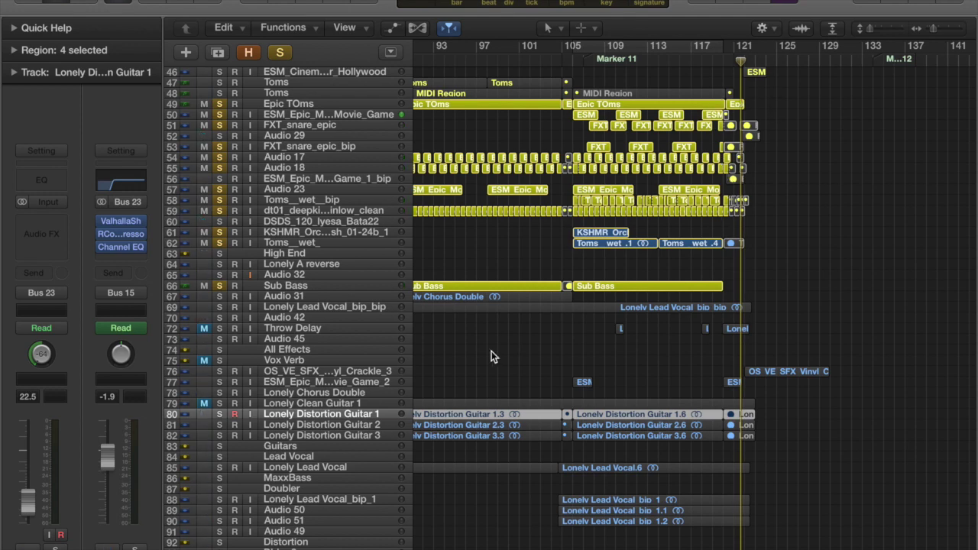
click(302, 425)
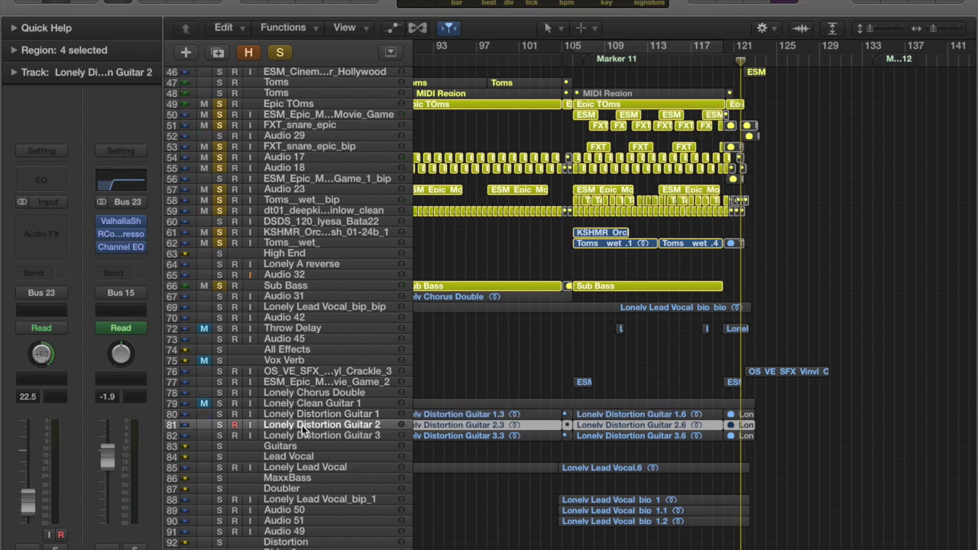
click(306, 436)
click(320, 425)
key(a)
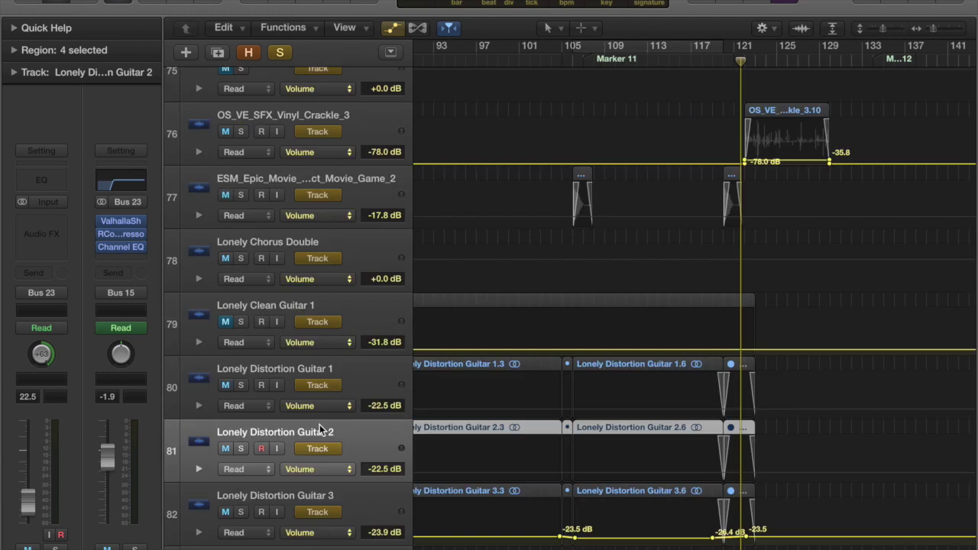
key(a)
click(359, 414)
click(360, 425)
click(365, 436)
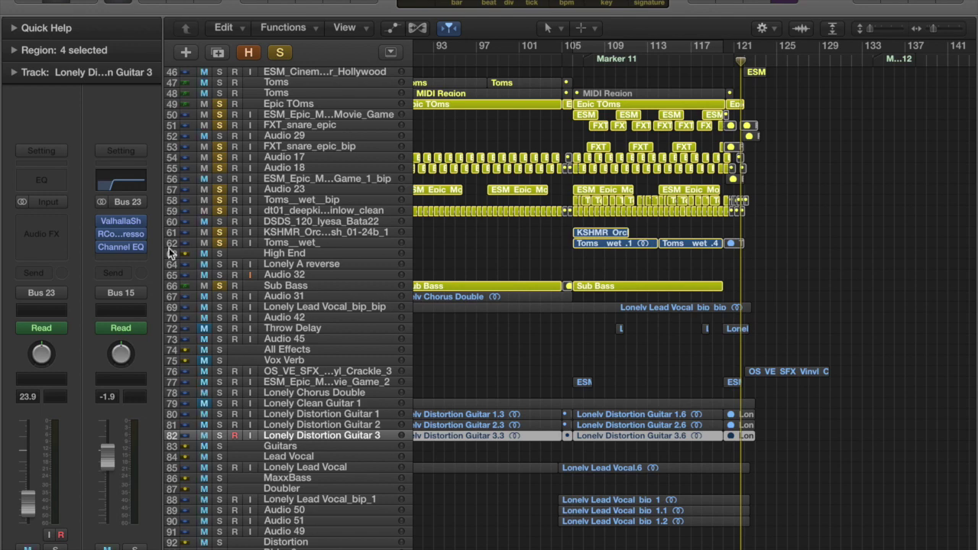
Examine the ValhallaShimmer, RCompressor and Channel EQ settings on the Guitars bus, closing each plug-in window.
click(123, 221)
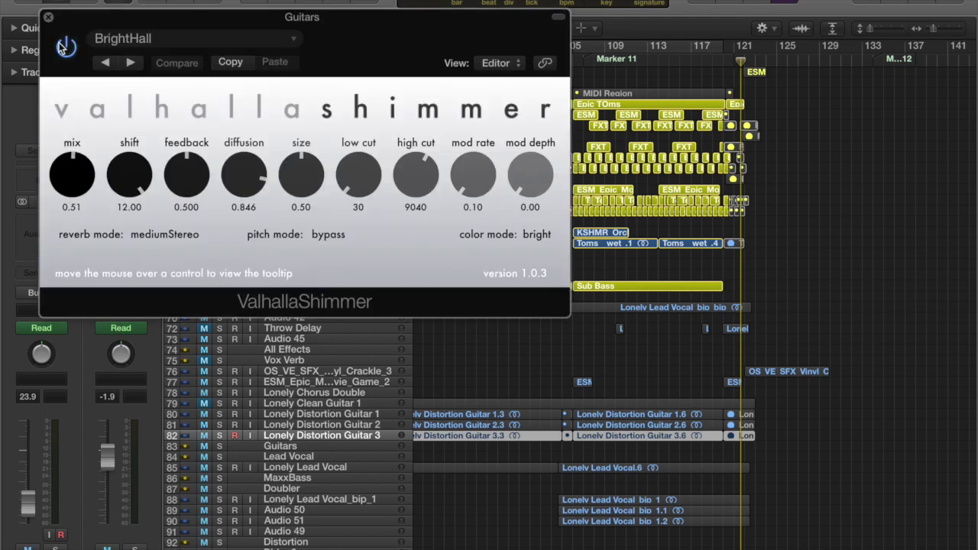
click(48, 17)
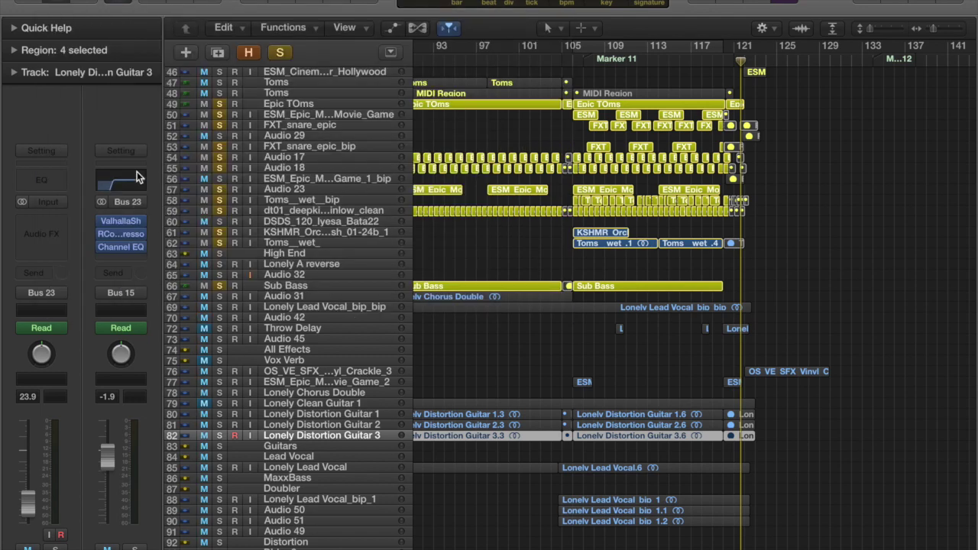
click(123, 234)
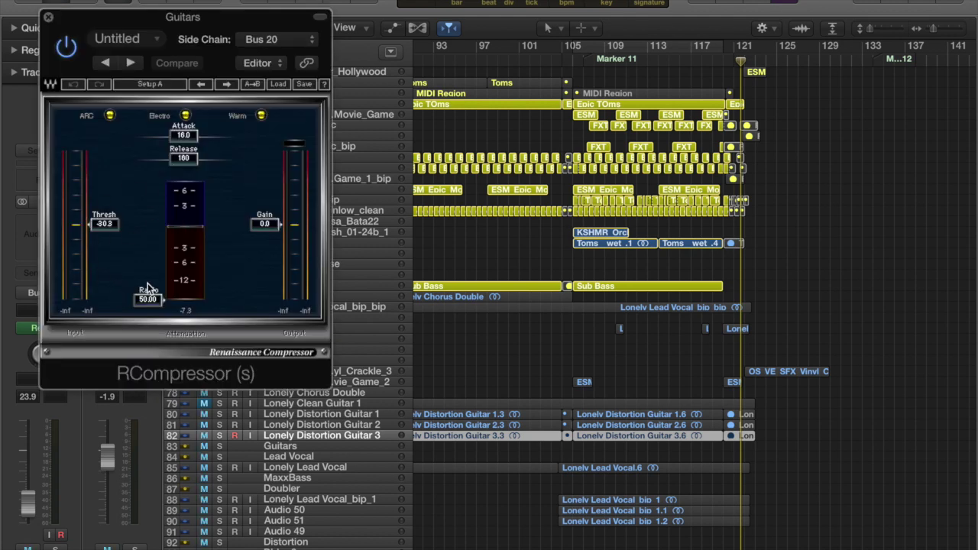
key(ctrl+super+m)
click(47, 17)
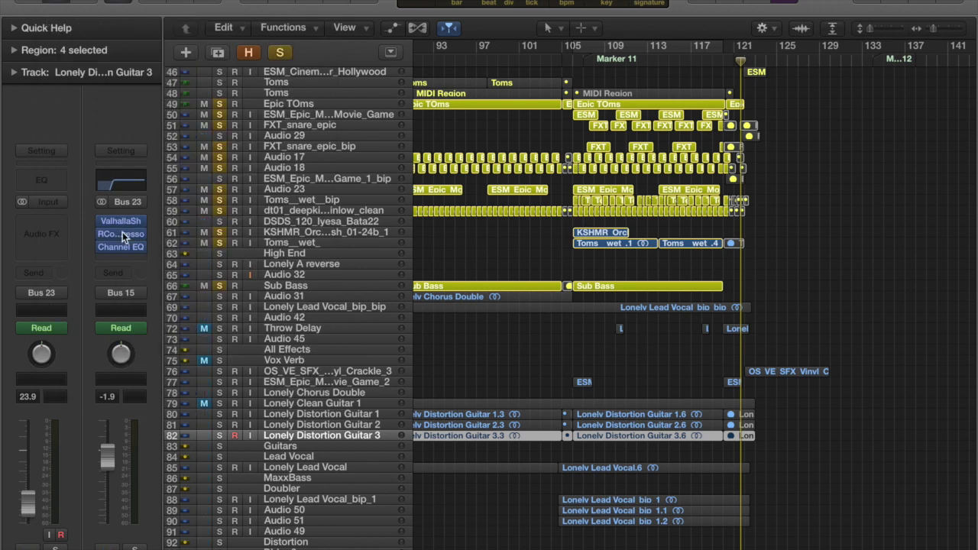
click(121, 183)
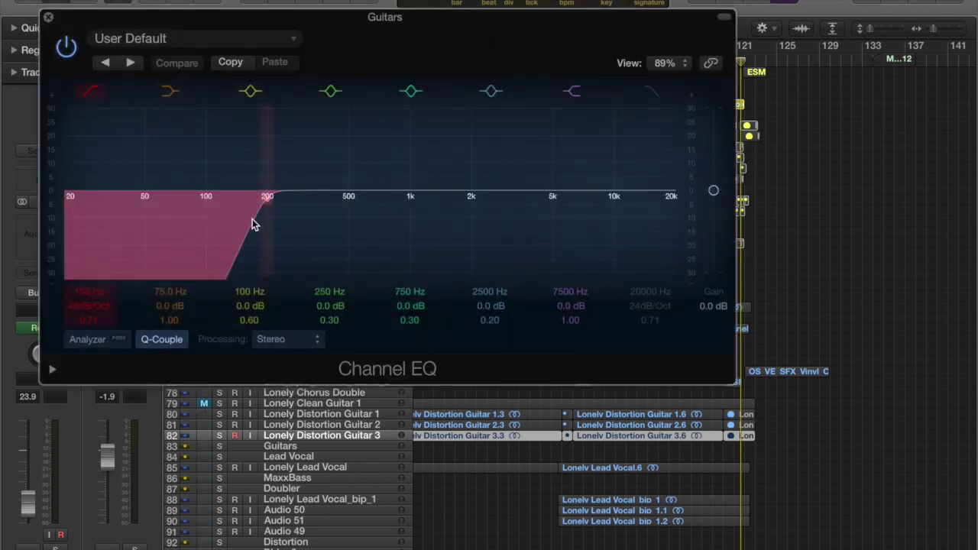
click(47, 17)
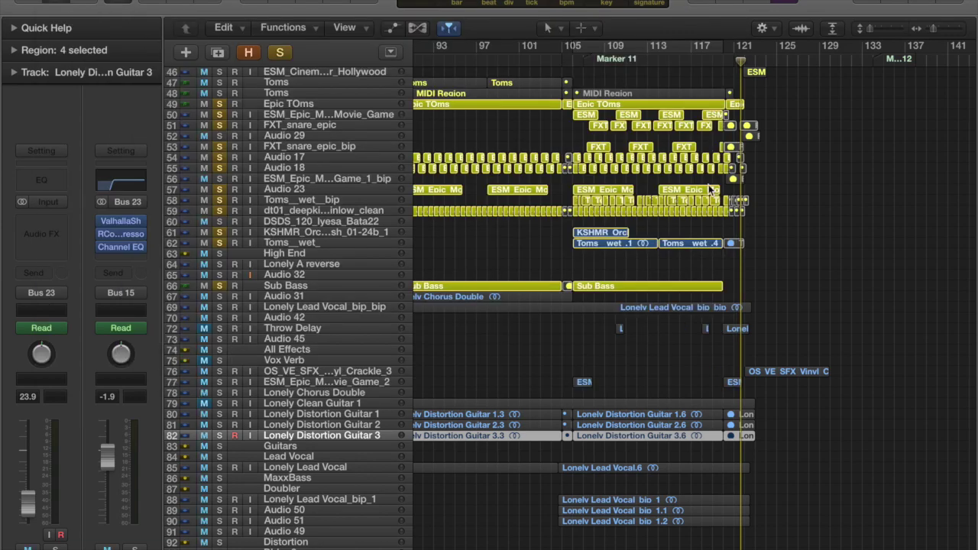
key(a)
key(a)
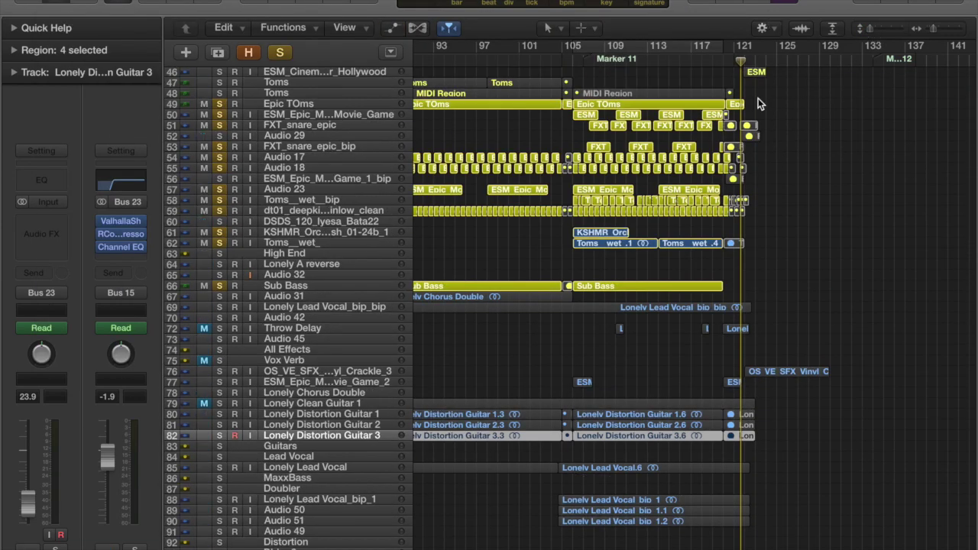
Add the Arena Kit track with the long regions to the solos and play the Marker 11 section with cycling on.
scroll(579, 107, up, 1)
scroll(578, 107, up, 8)
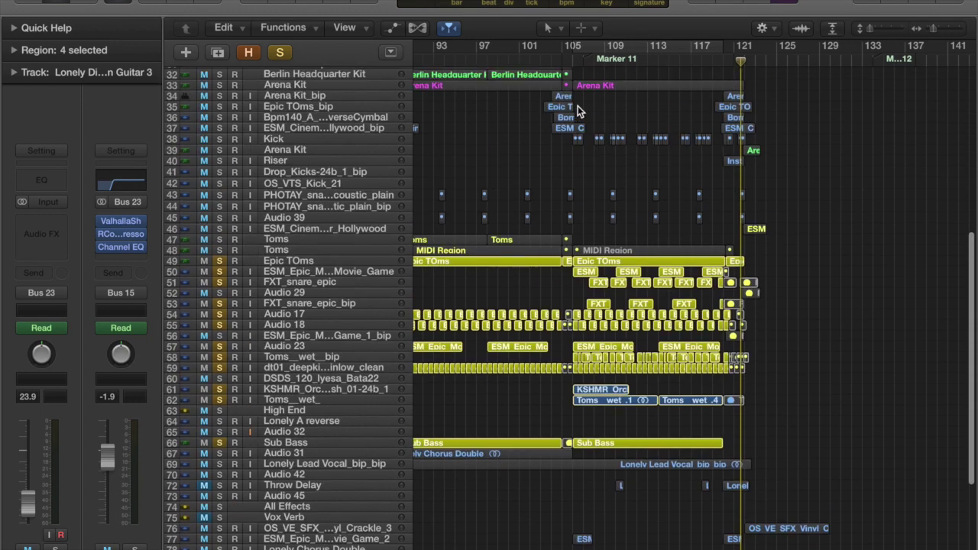
click(353, 172)
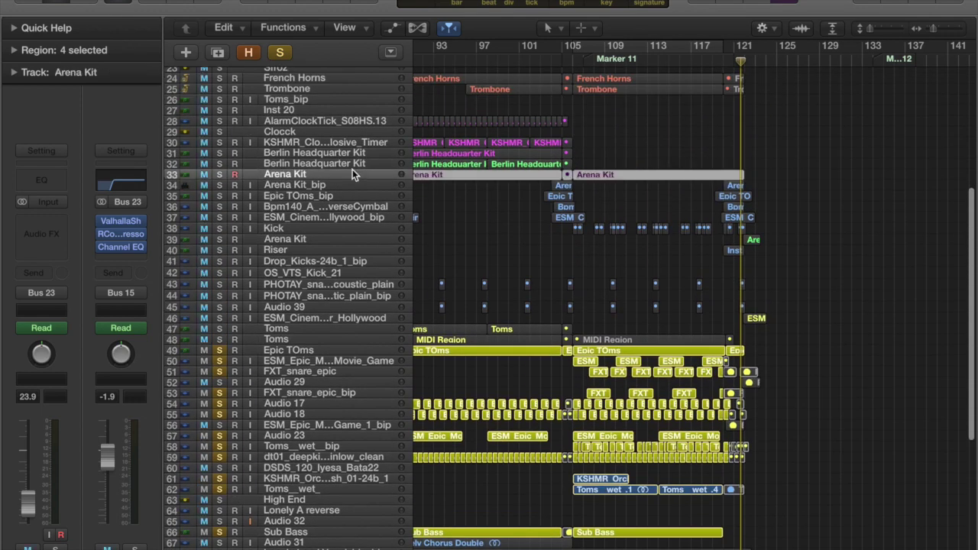
key(s)
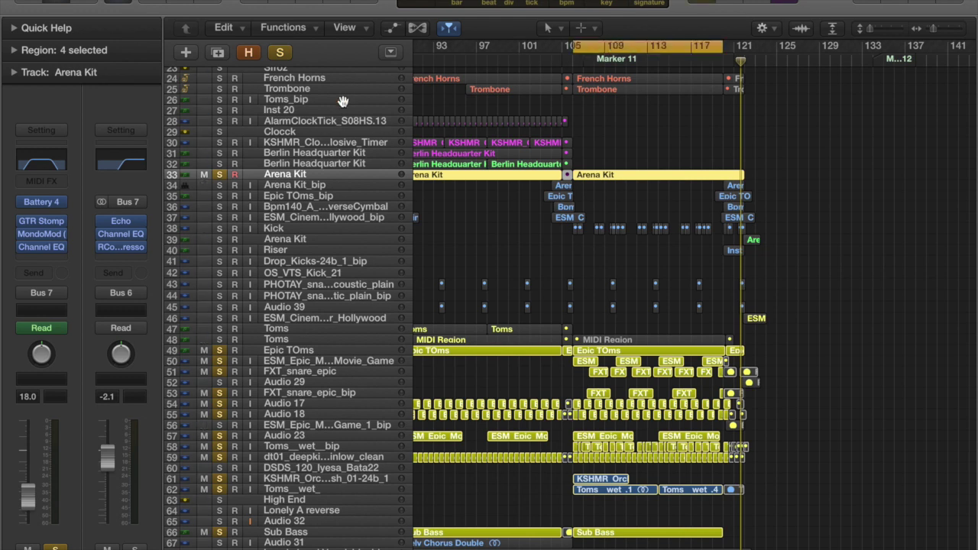
key(space)
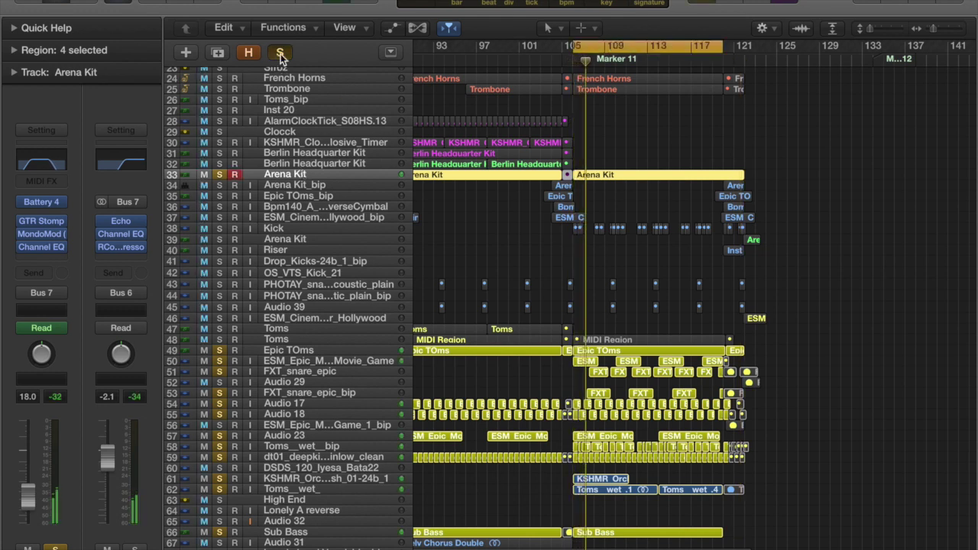
Make Arena Kit the only soloed track and take a look at its Battery 4 kit.
click(221, 174)
click(222, 175)
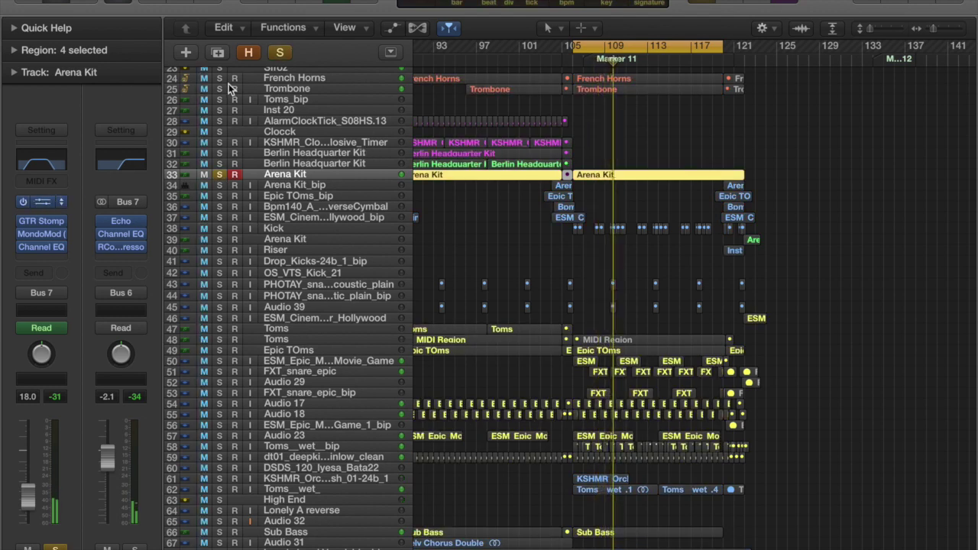
key(v)
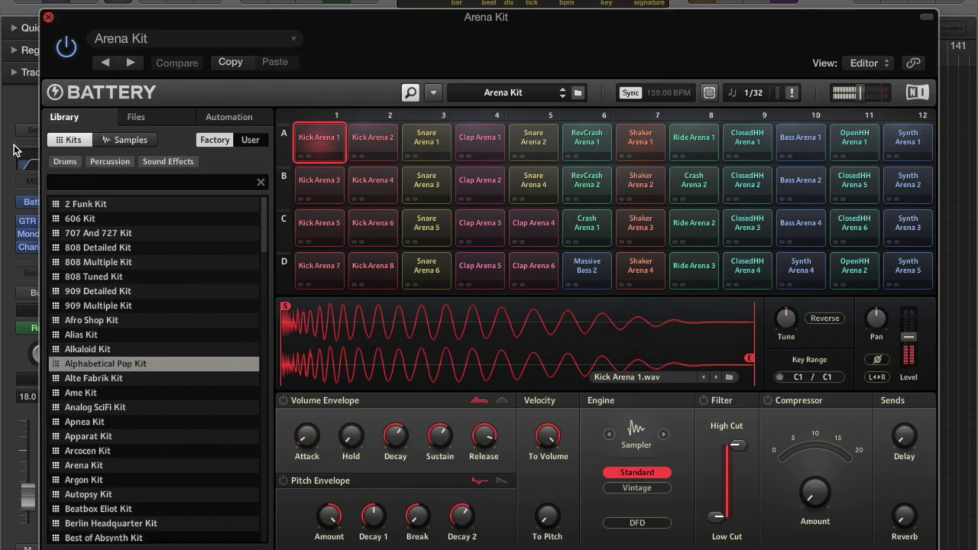
key(v)
Examine the OverDrive, Delay and Reverb pedals in the Arena Kit track's GTR Stomp 4 plug-in and close it.
click(41, 221)
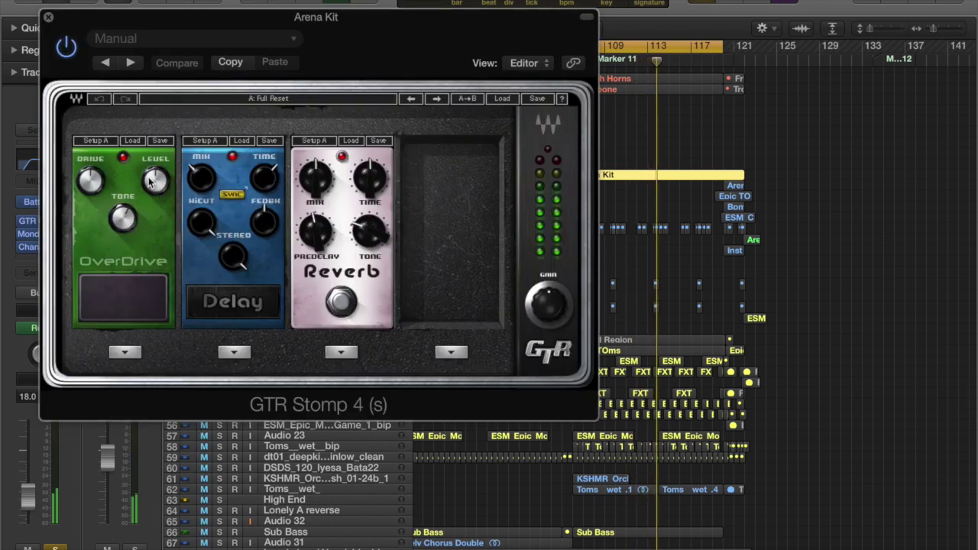
click(264, 180)
drag(319, 184, 320, 180)
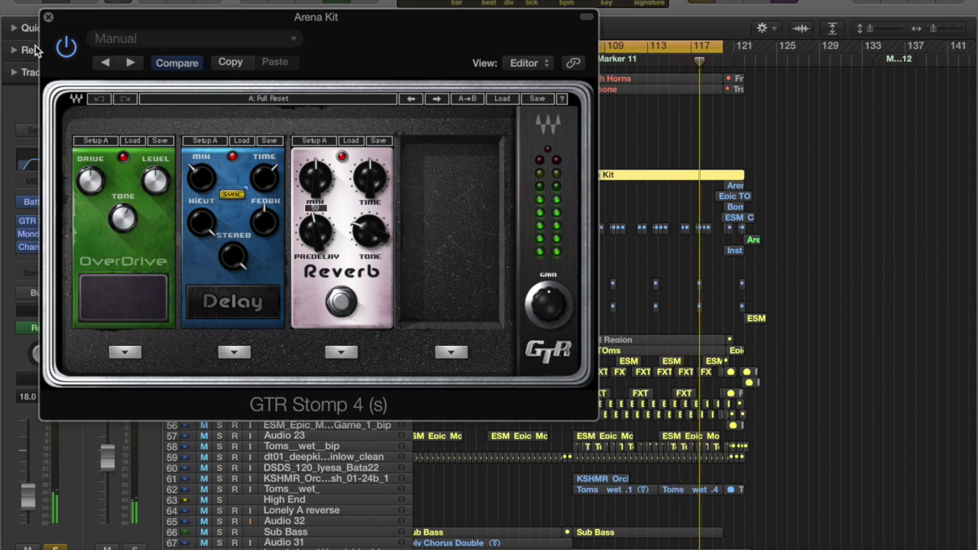
key(super+w)
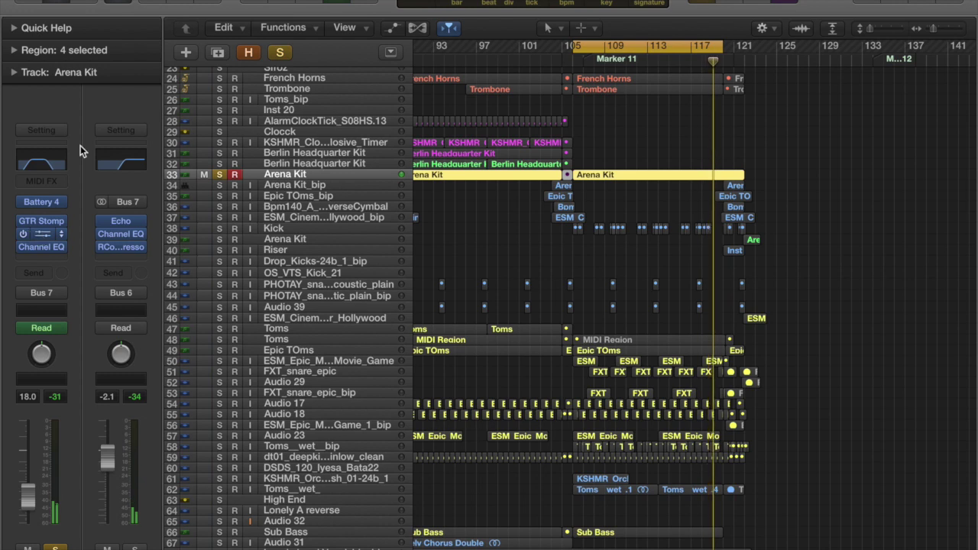
Examine the Arena Kit track's MondoMod and Channel EQ settings, moving the EQ window clear of the channel strip.
key(v)
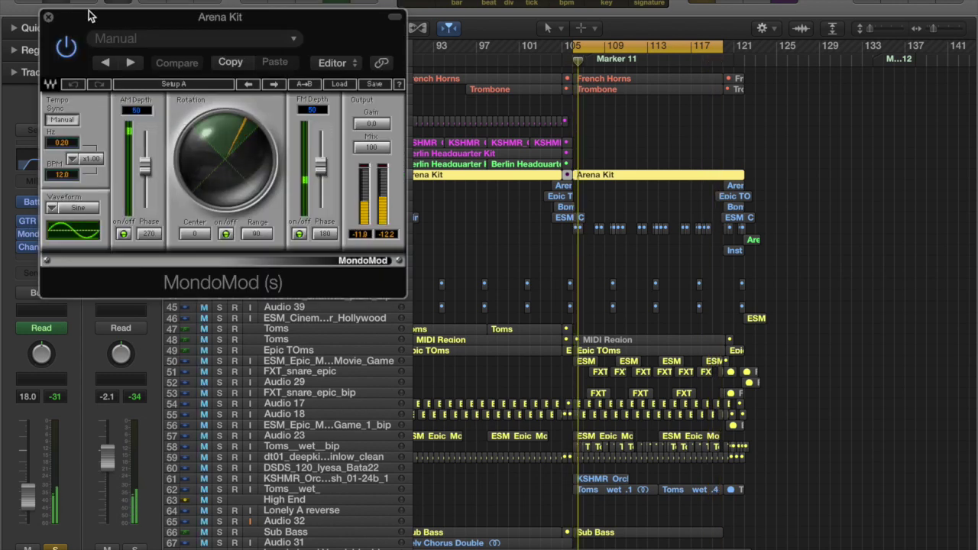
click(49, 16)
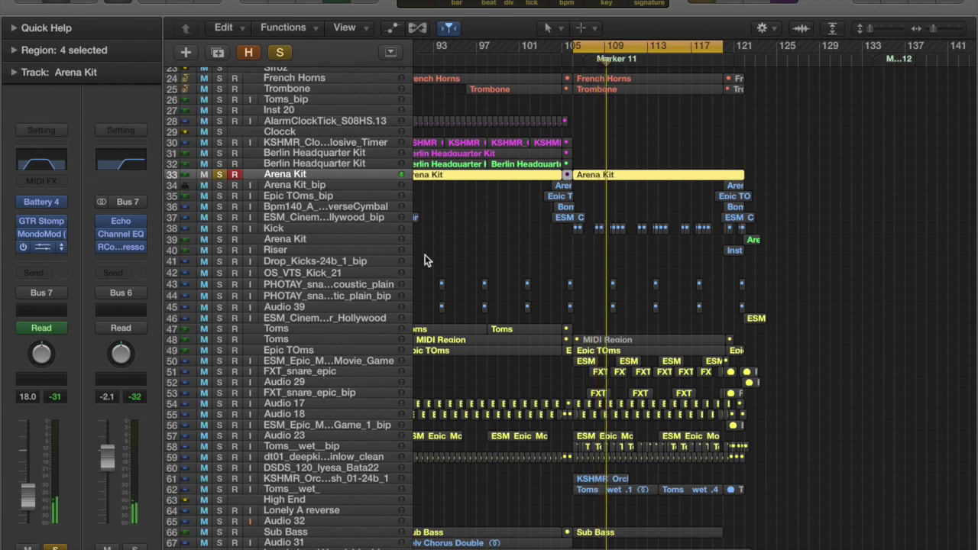
key(v)
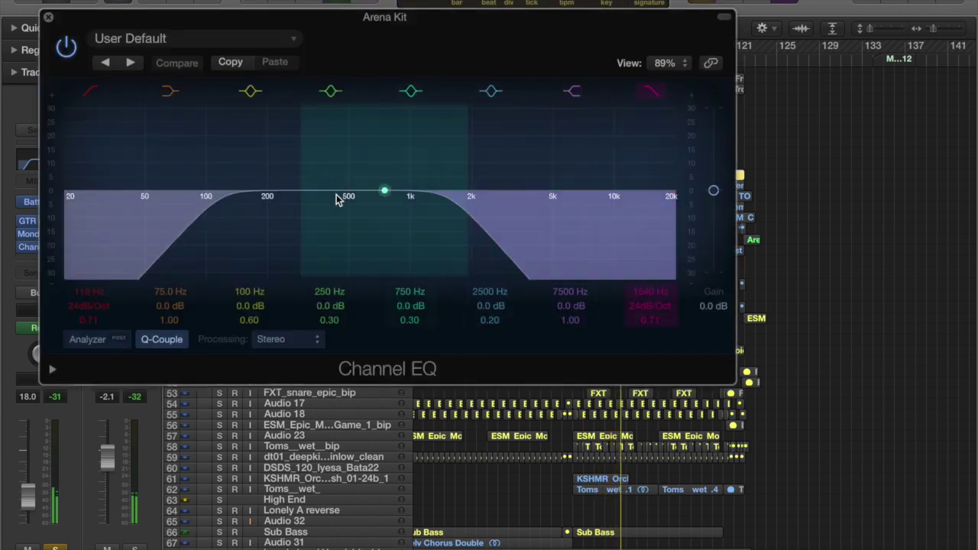
drag(396, 44, 617, 105)
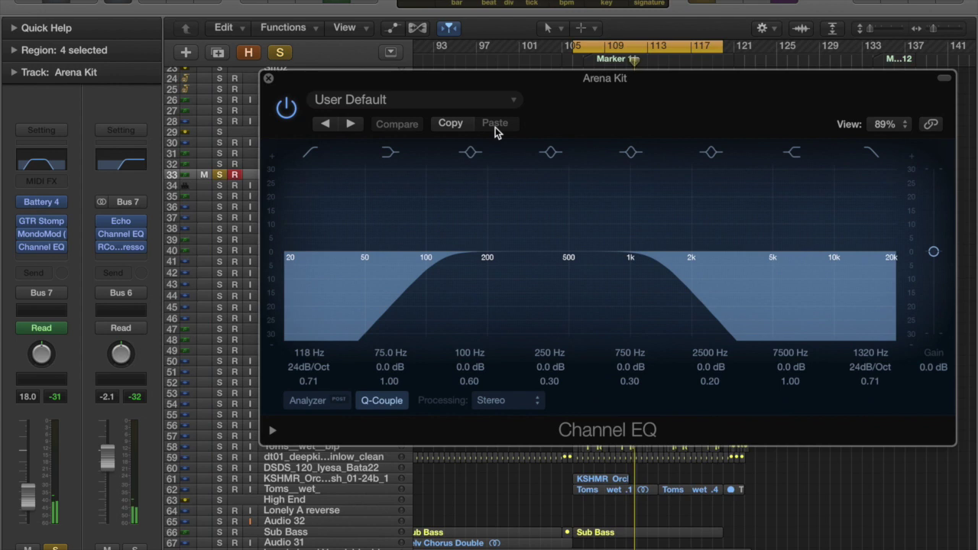
Set the Arena Kit track's automation mode to Touch and move its Channel EQ window clear of the track list.
click(54, 330)
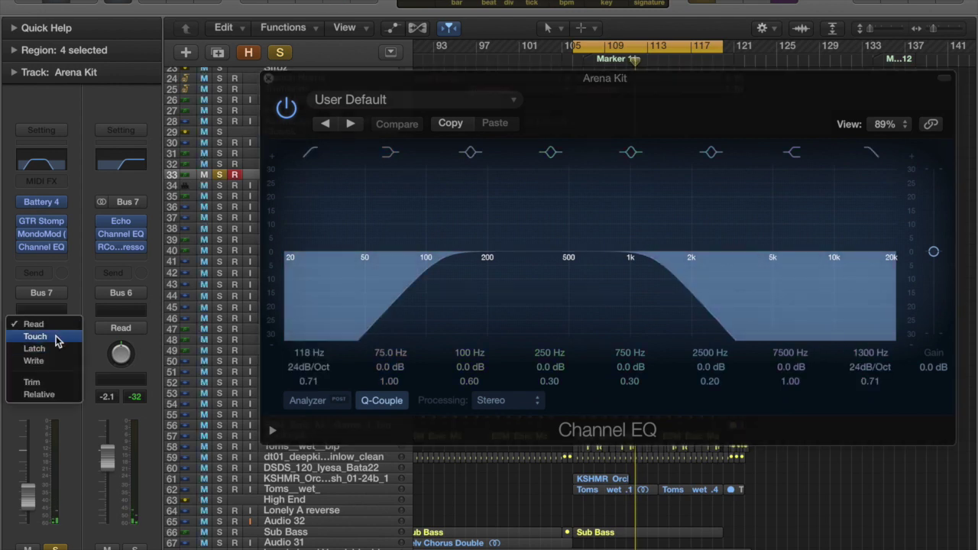
click(57, 337)
drag(656, 80, 583, 75)
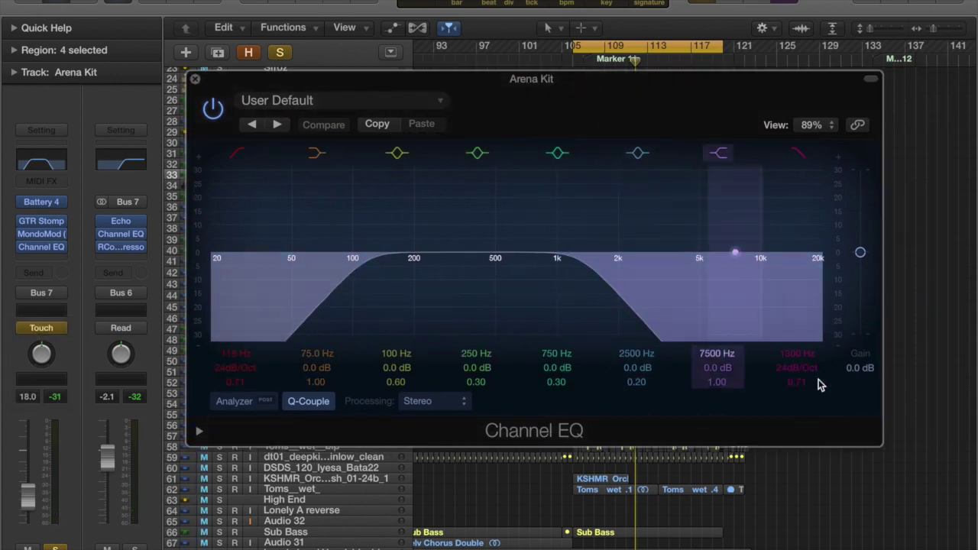
Sweep the Arena Kit Channel EQ's high-cut frequency up to about 2400 Hz during playback, listen to the result and close the EQ.
key(space)
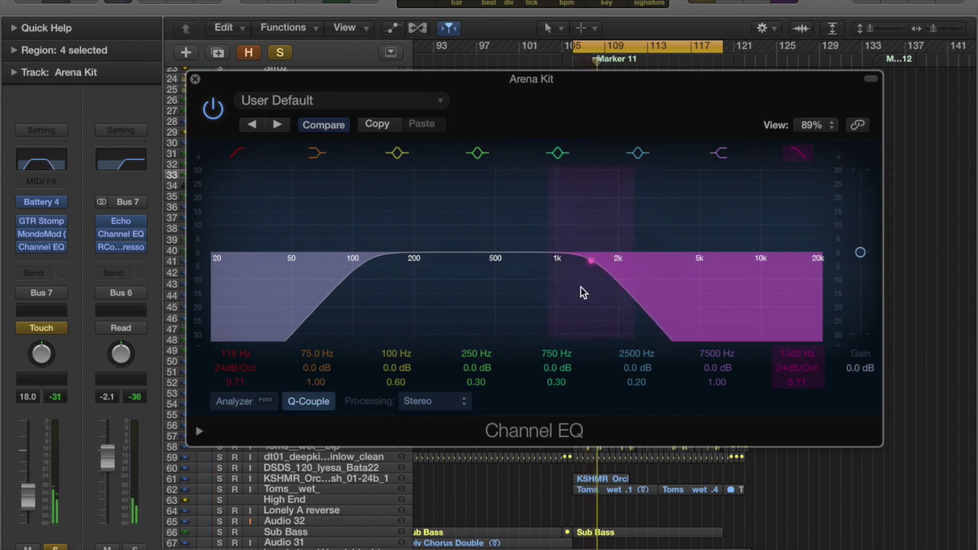
drag(606, 289, 818, 249)
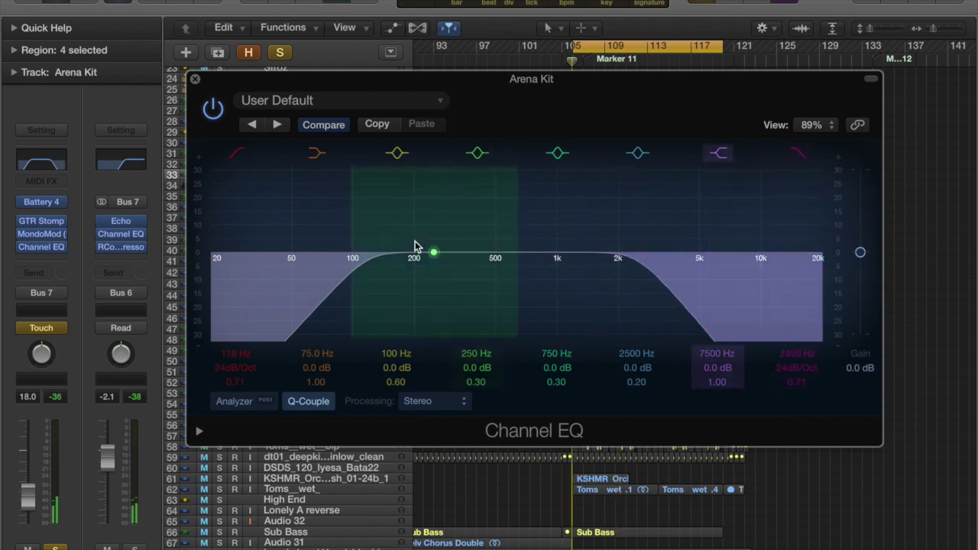
key(space)
key(space)
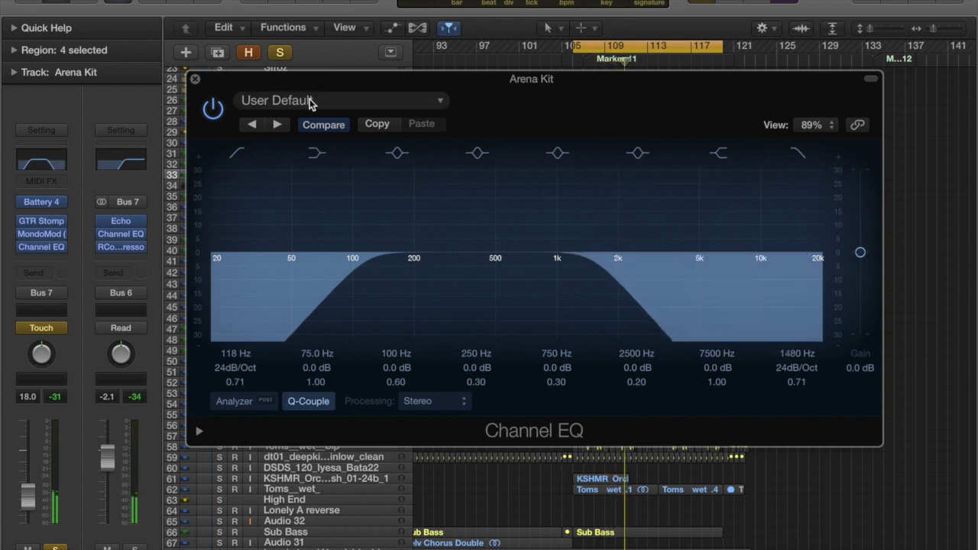
click(185, 78)
click(196, 78)
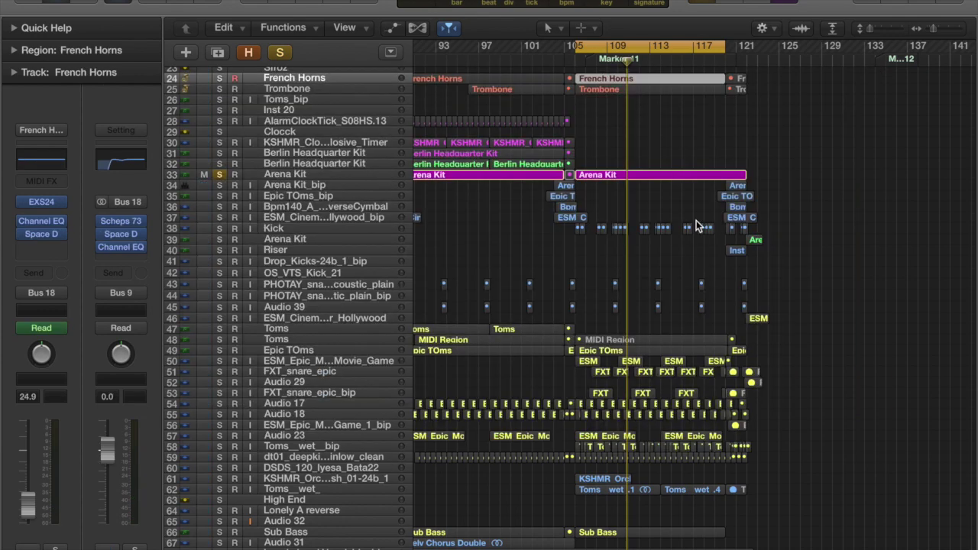
Return to the song's beginning, place the playhead near Marker 2 and clear all solos.
scroll(696, 214, up, 10)
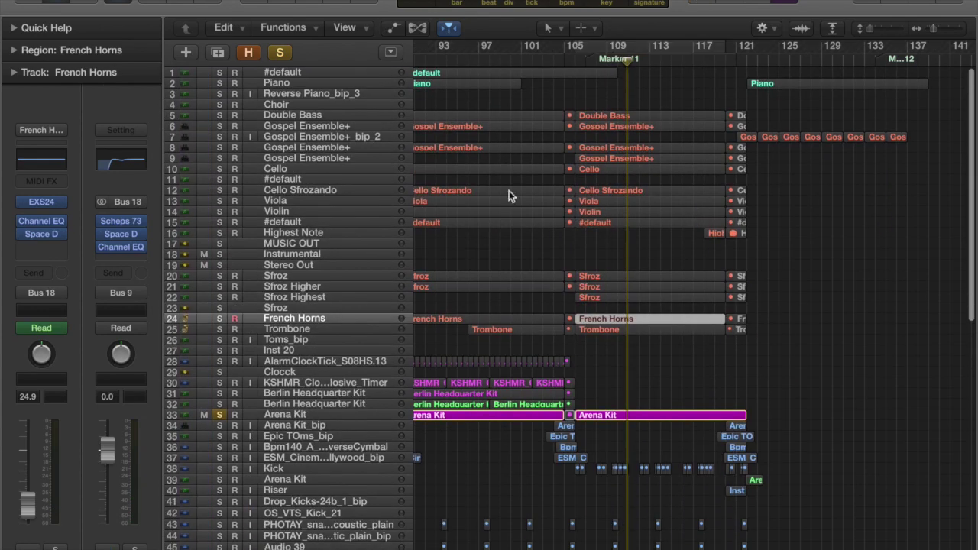
scroll(509, 191, left, 15)
click(441, 57)
click(283, 53)
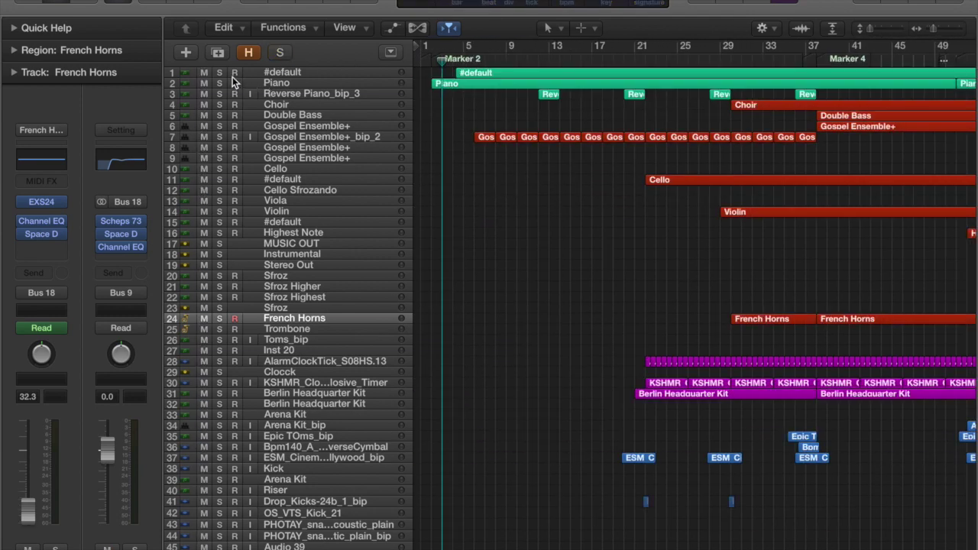
Examine the automation curves on the song's first tracks, from the piano parts to the Gospel Ensemble, and hide them again.
key(a)
scroll(615, 175, up, 10)
scroll(615, 241, up, 5)
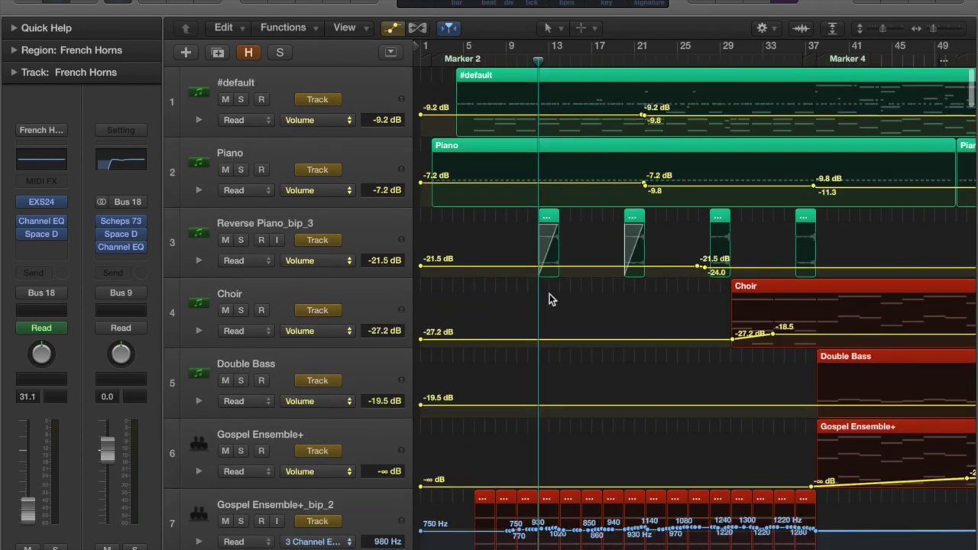
key(a)
Solo the Gospel Ensemble+_bip_2 track, cycle from its first region to about bar 30 and show its filter automation.
click(354, 138)
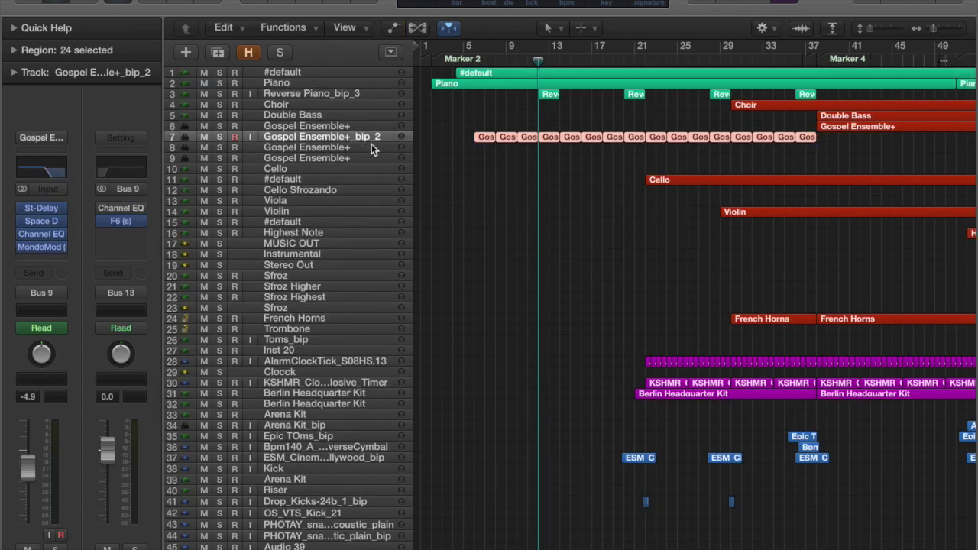
key(s)
click(474, 58)
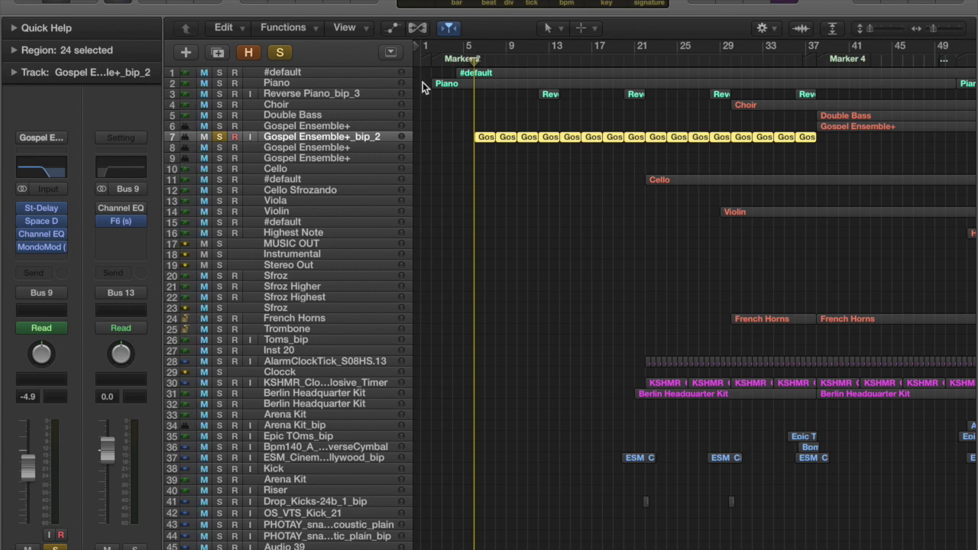
drag(467, 51, 730, 48)
mouse_move(544, 50)
mouse_down()
mouse_move(562, 49)
mouse_move(544, 49)
mouse_up()
key(a)
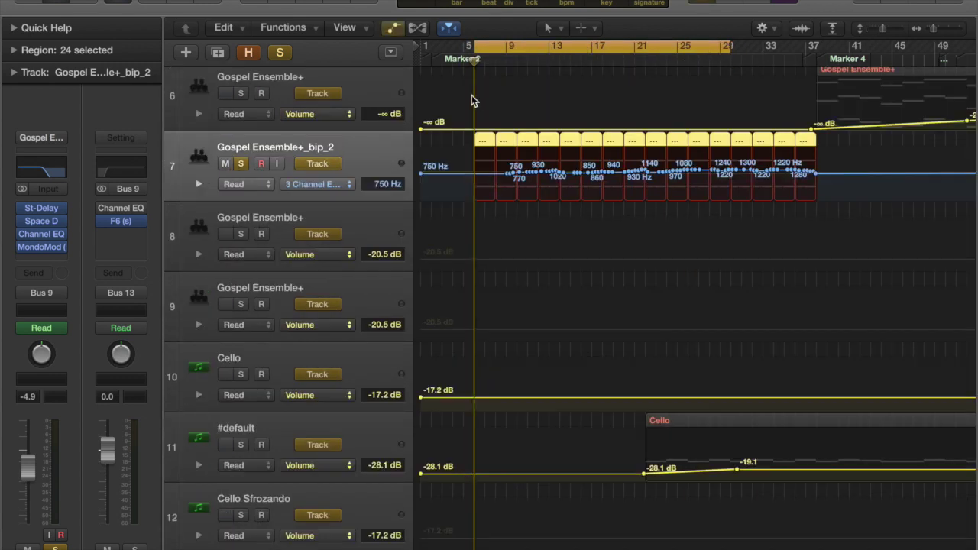
Examine the Stereo Delay and Space Designer settings on the Gospel Ensemble+_bip_2 track during playback.
click(41, 211)
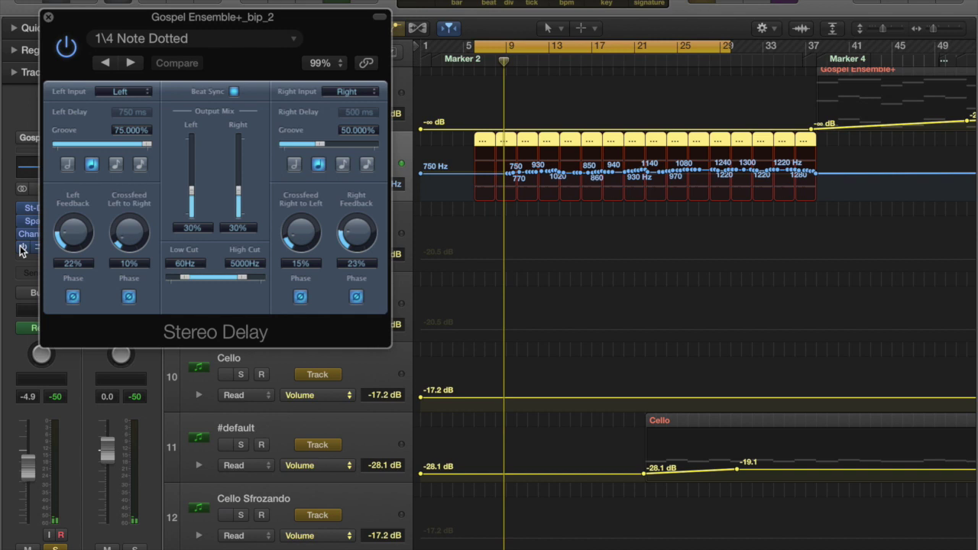
click(49, 17)
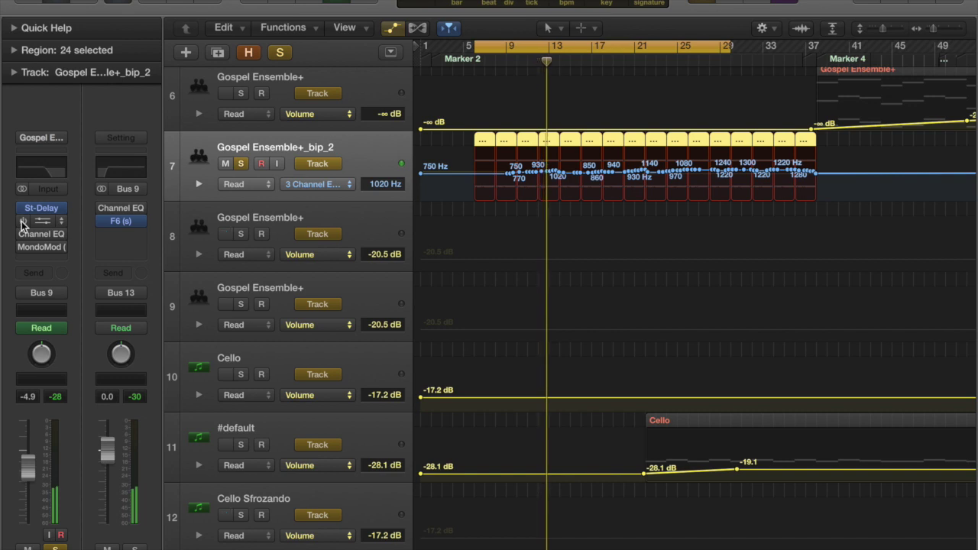
click(44, 223)
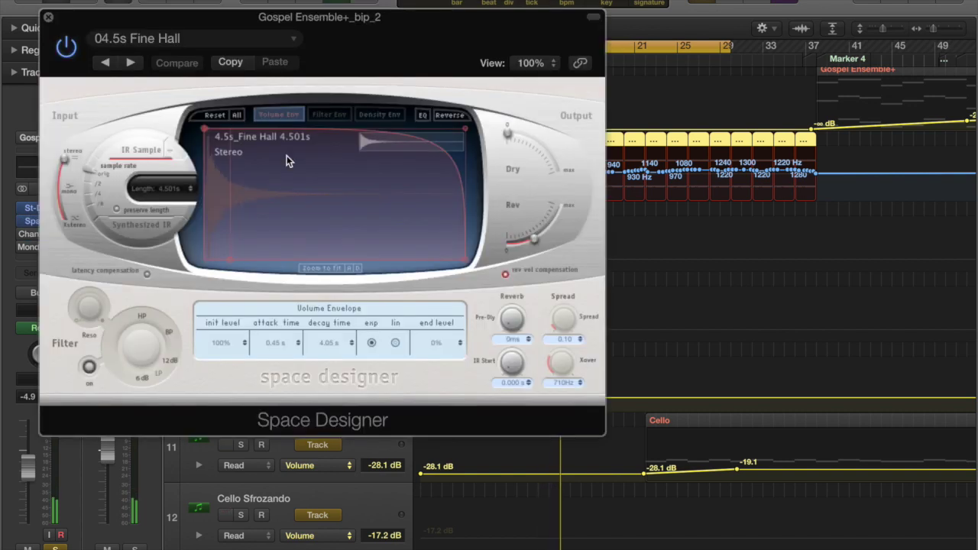
click(47, 18)
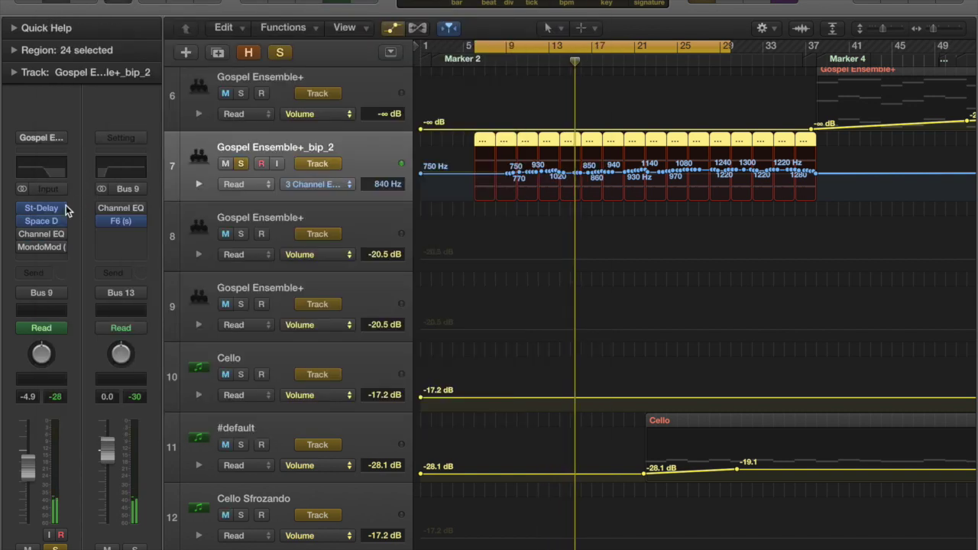
Examine the automated Channel EQ and the MondoMod on Gospel Ensemble+_bip_2, with both effects switched back on.
click(42, 234)
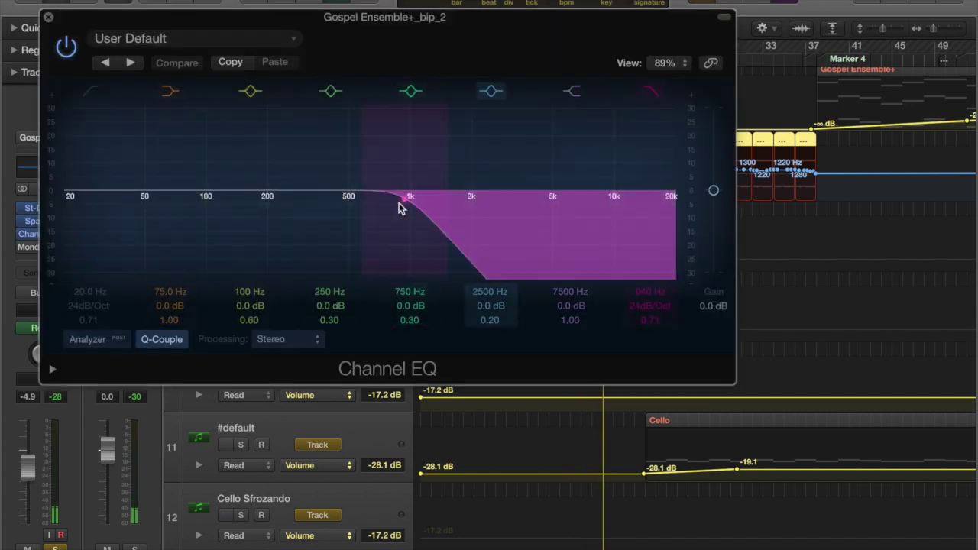
click(47, 17)
click(23, 247)
click(41, 260)
click(41, 235)
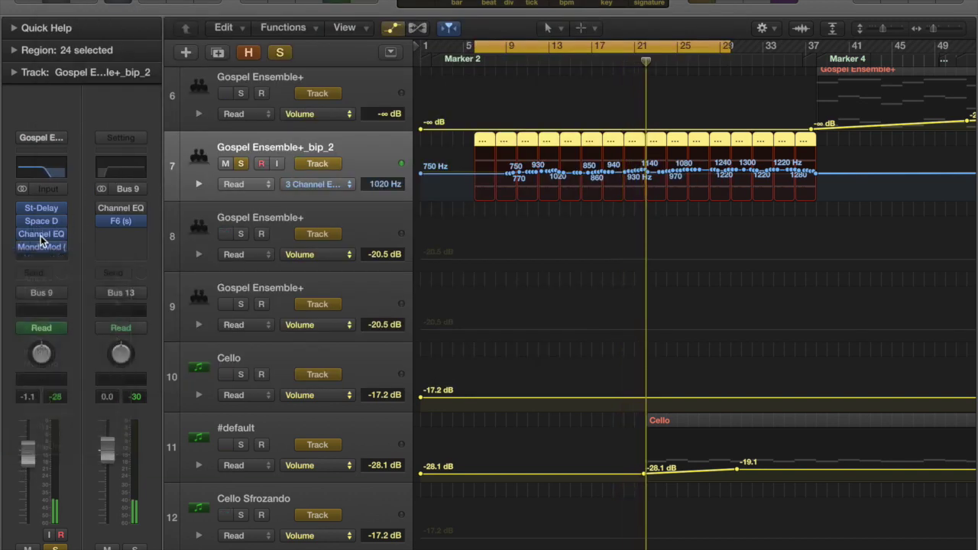
click(39, 247)
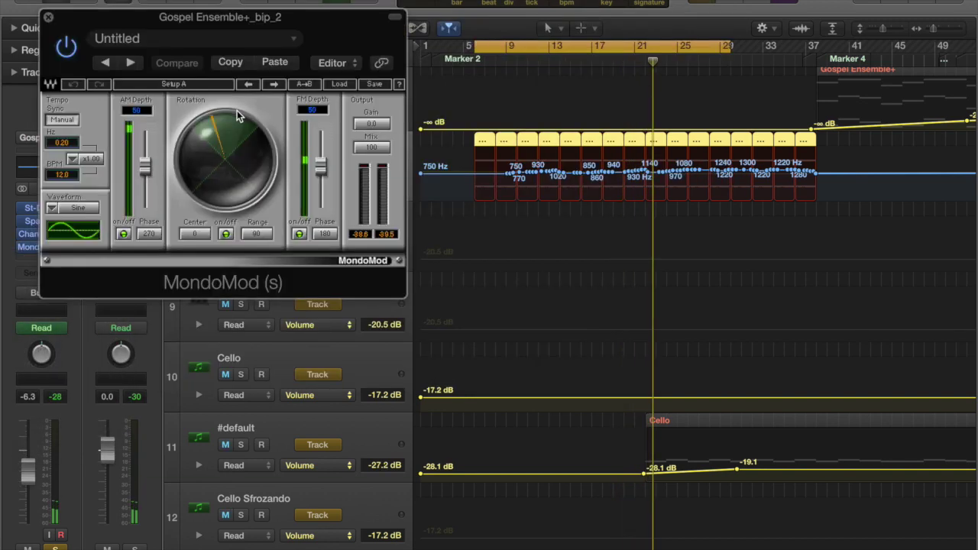
click(47, 17)
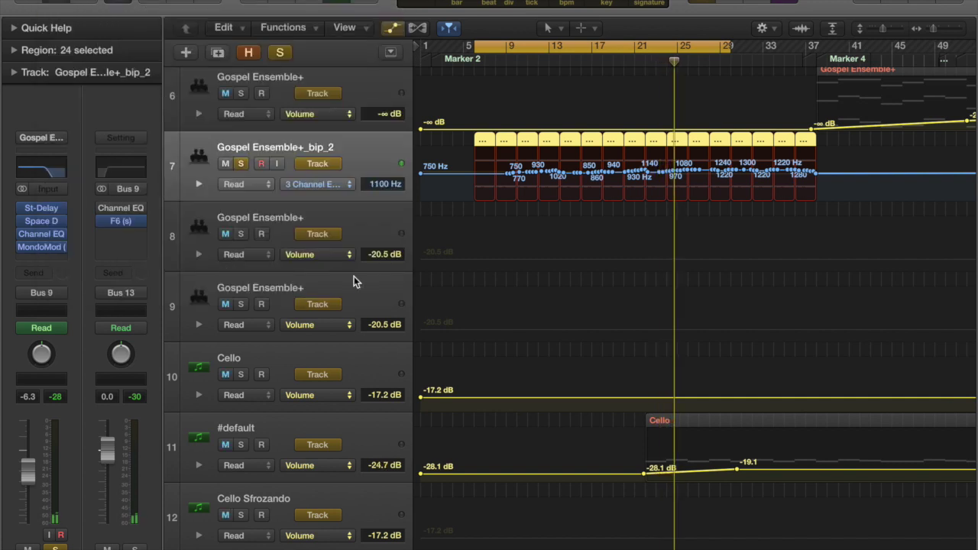
Add the #default track with the Cello region to the solos, play from about bar 20 without cycling, and clear the solos.
scroll(354, 282, down, 6)
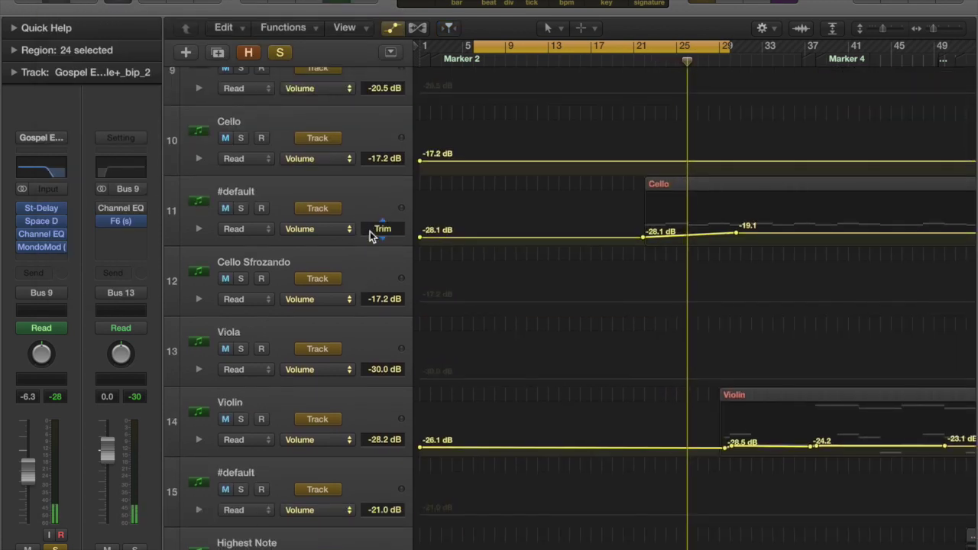
click(371, 194)
drag(884, 29, 878, 31)
click(622, 47)
click(623, 58)
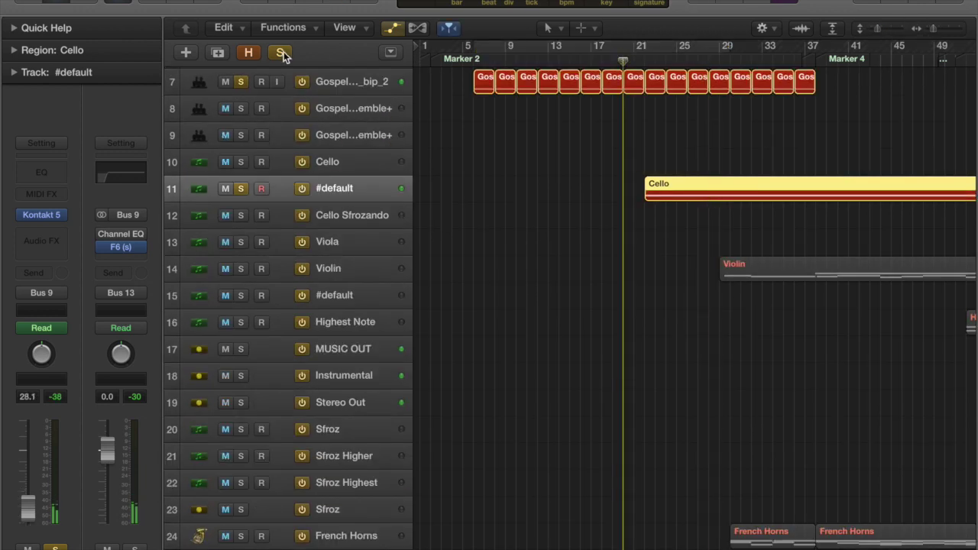
click(282, 52)
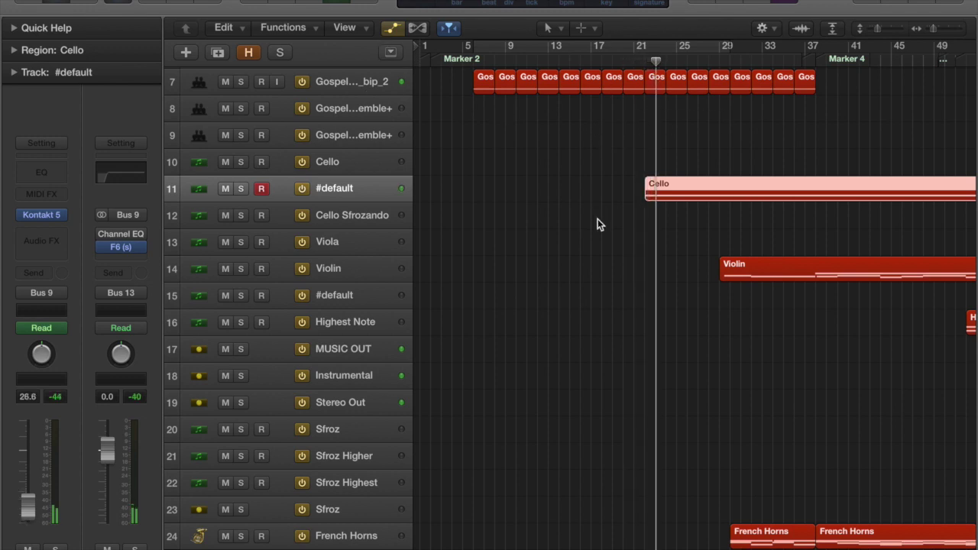
Solo the AlarmClockTick, KSHMR explosive timer and first Berlin Headquarter Kit tracks together.
scroll(548, 237, down, 5)
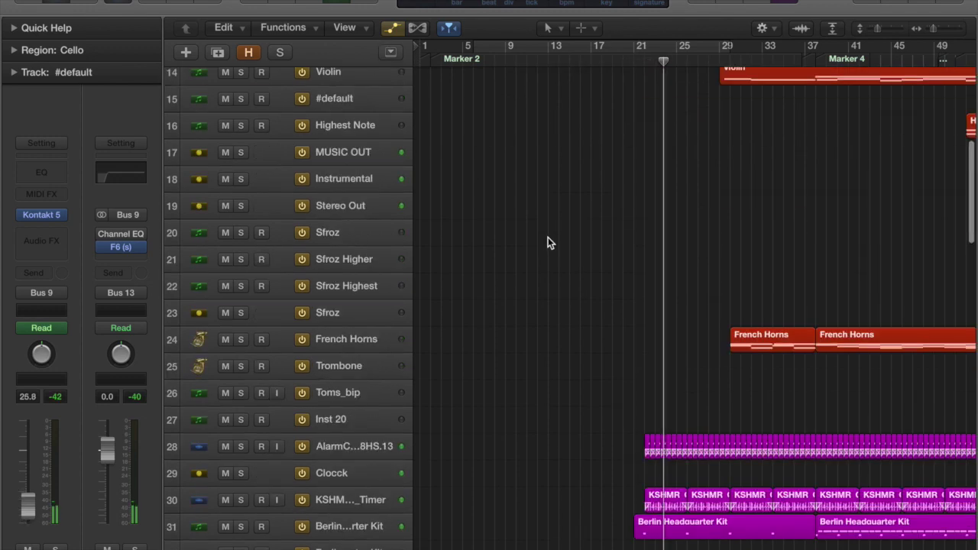
click(340, 452)
key(s)
click(336, 504)
key(s)
click(349, 526)
key(s)
Add the ESM Cinematic Hollywood_bip track to the solos and examine its fades and volume automation.
scroll(344, 518, down, 8)
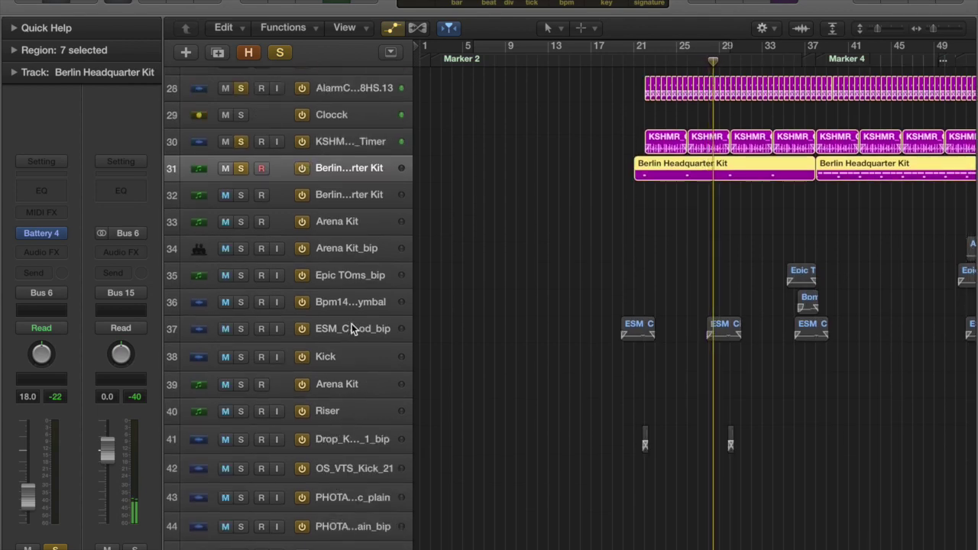
click(352, 329)
key(s)
key(a)
key(a)
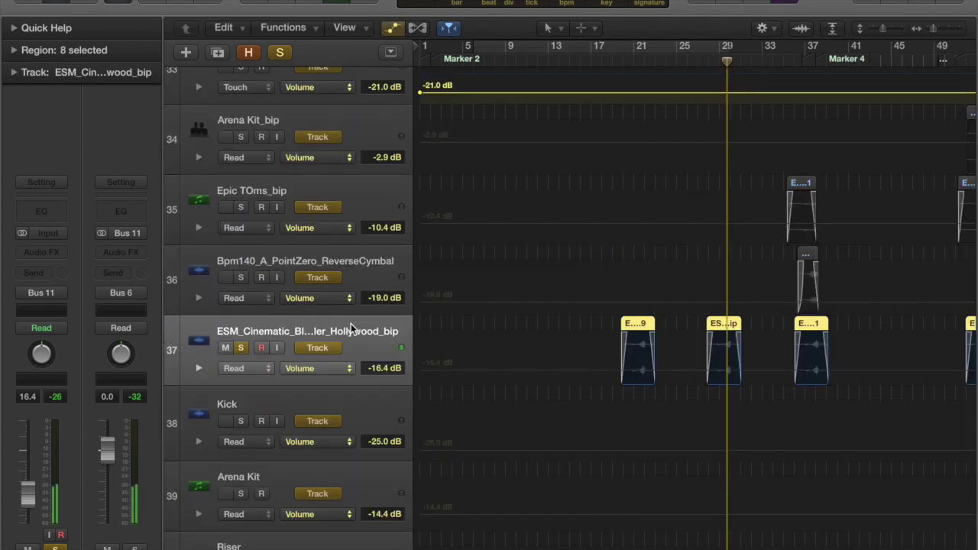
key(a)
key(super+Up)
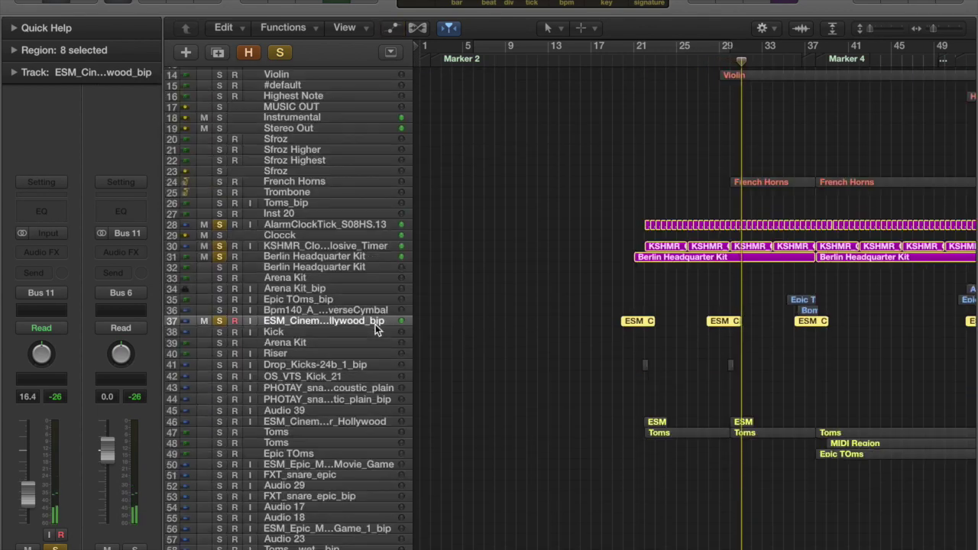
key(a)
key(super+Down)
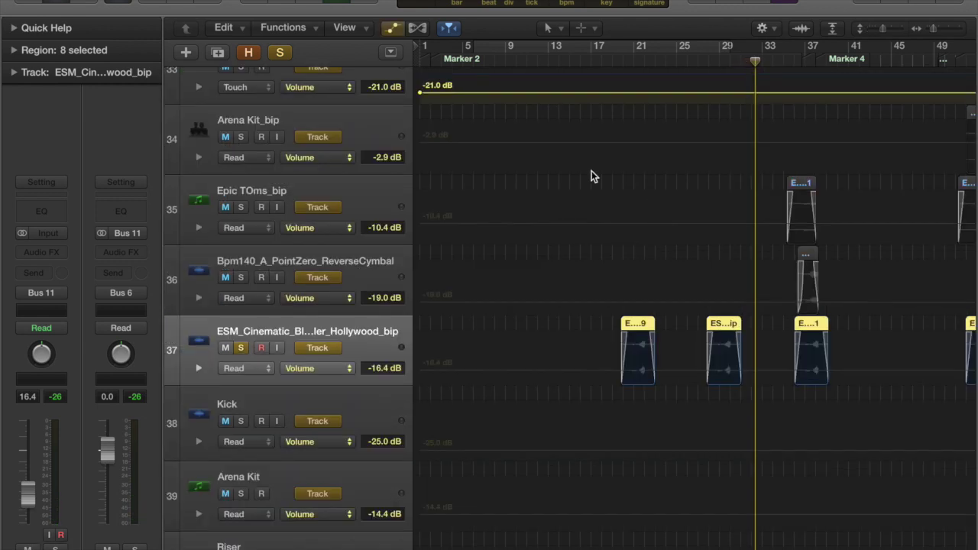
Replay the ESM Cinematic Hollywood_bip effect soloed from about bar 28, hide the automation, shrink the tracks and clear the solos.
click(280, 52)
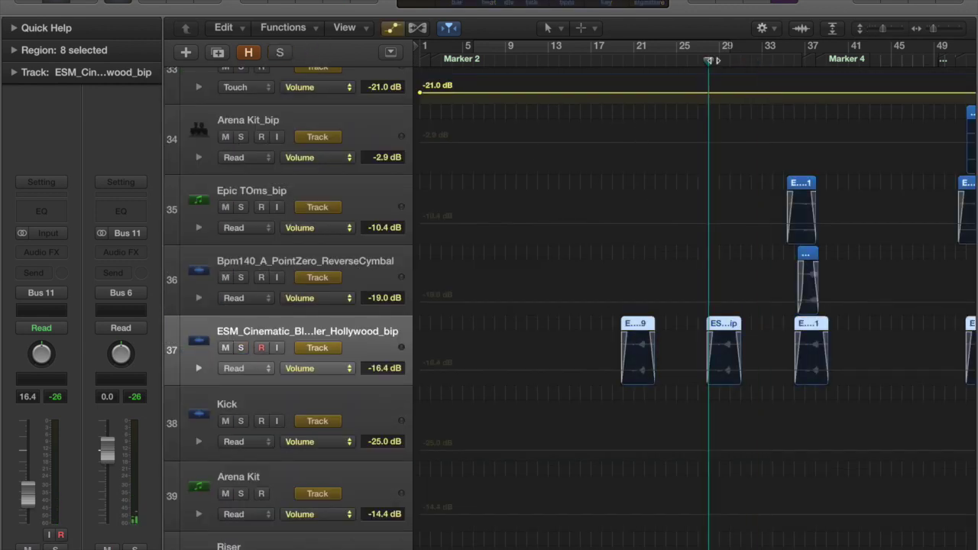
key(ctrl+s)
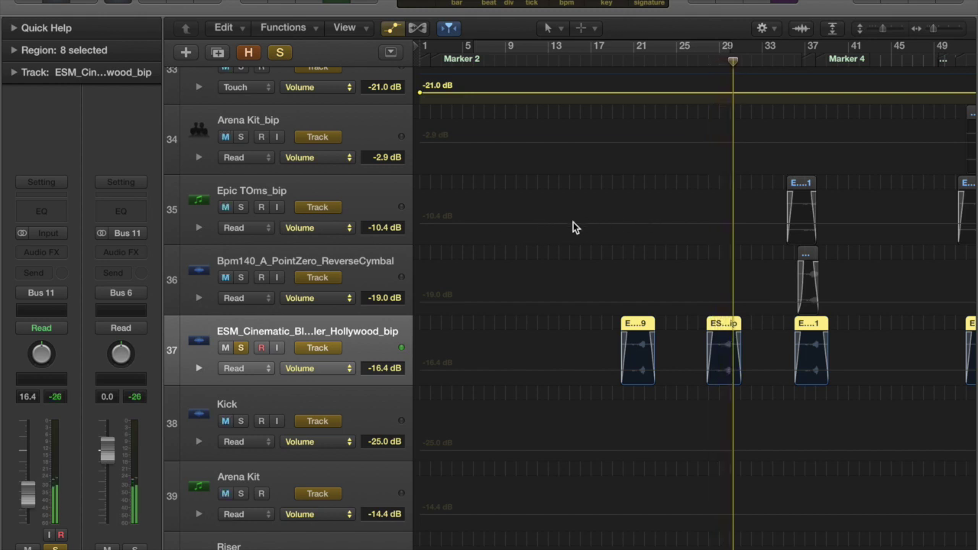
key(a)
key(super+Up)
key(super+Up)
key(ctrl+s)
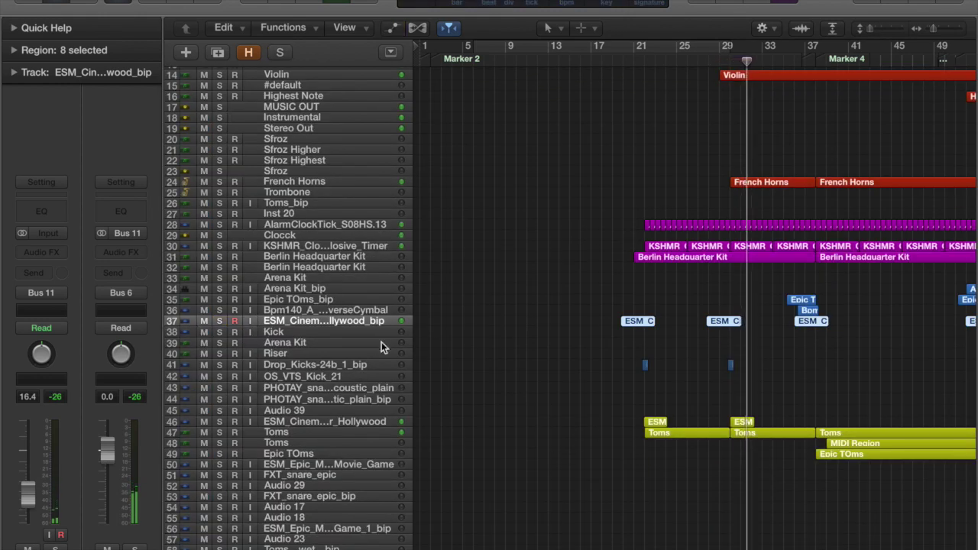
Solo the ESM Cinematic Hollywood and Toms tracks, and add every track from Kick up to Cello Sfrozando.
drag(222, 429, 221, 422)
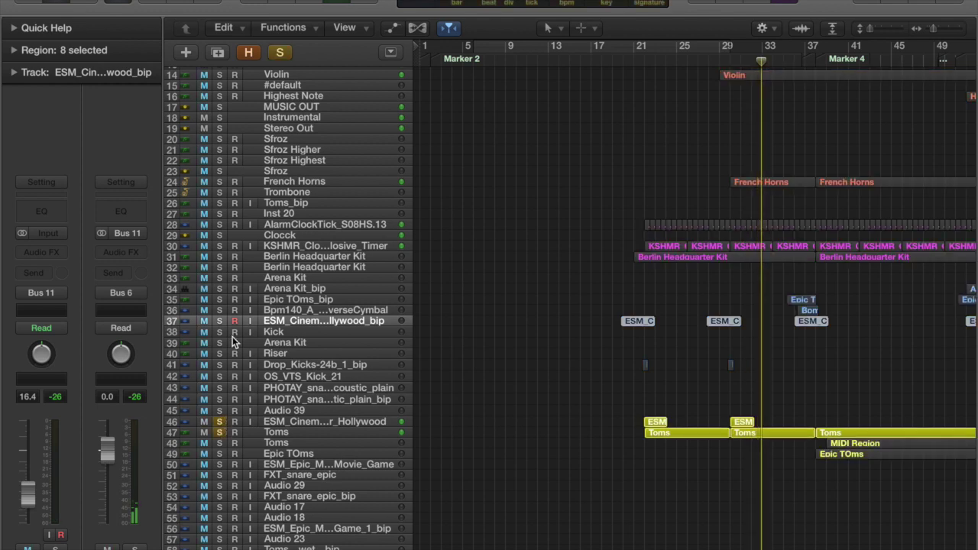
drag(219, 332, 220, 74)
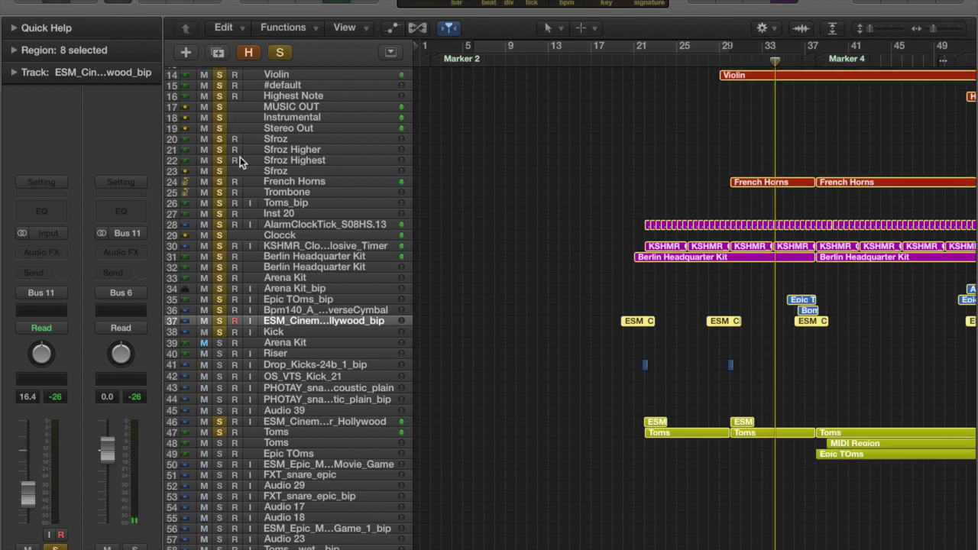
scroll(279, 215, up, 5)
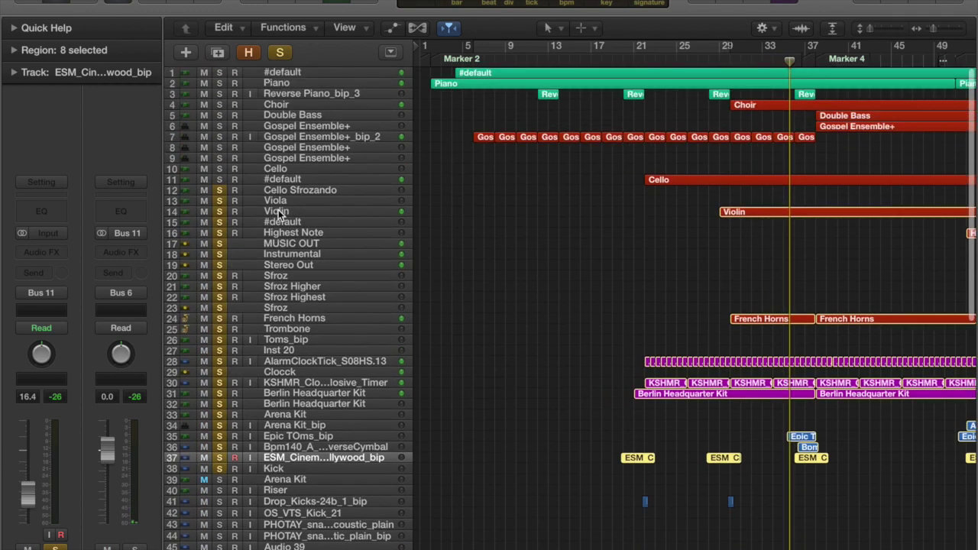
scroll(575, 254, down, 13)
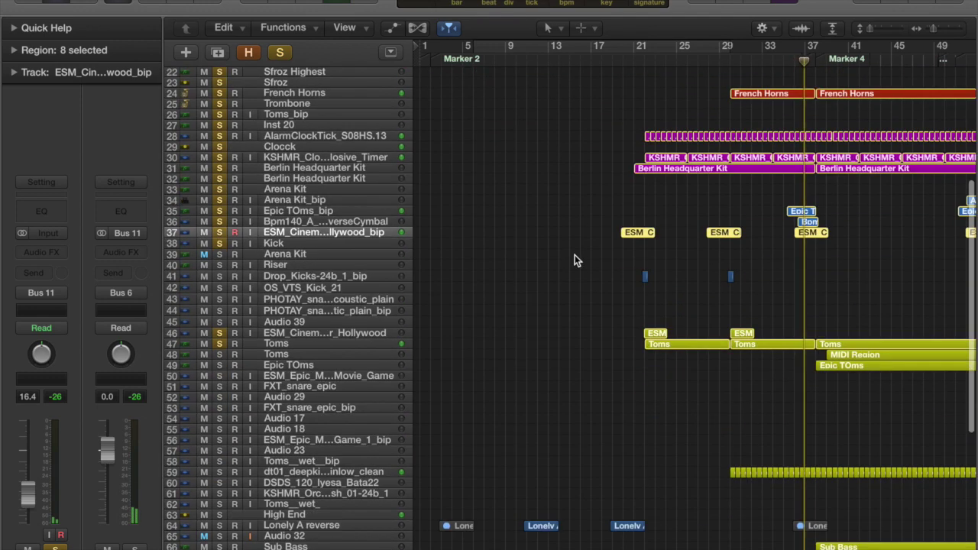
Clear the active solos, show the track automation, and solo Audio 45 to audition its four short regions.
click(280, 52)
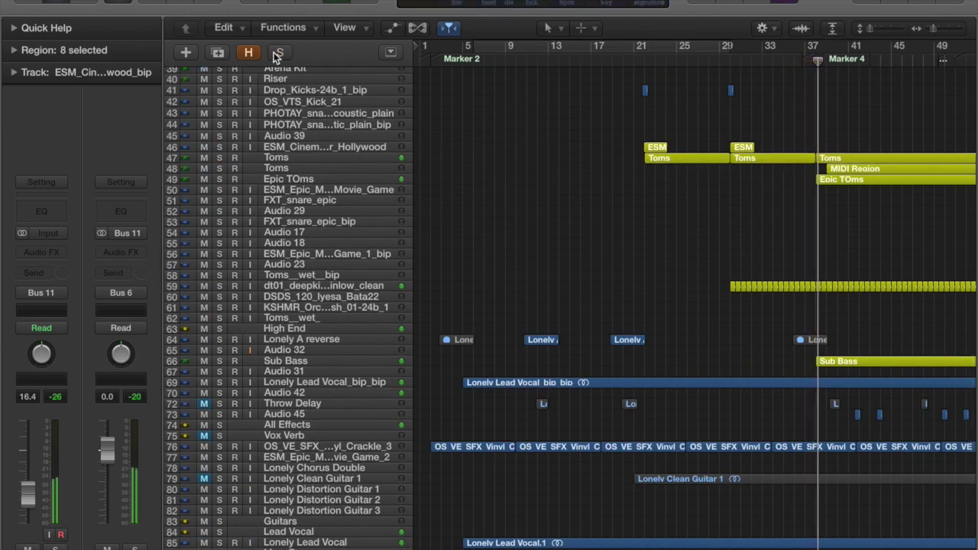
scroll(636, 252, down, 4)
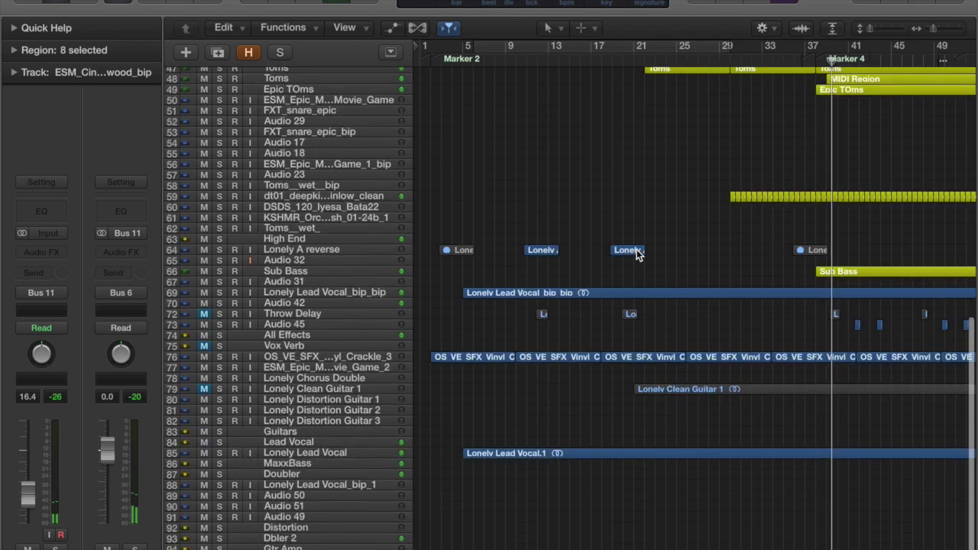
scroll(637, 249, right, 5)
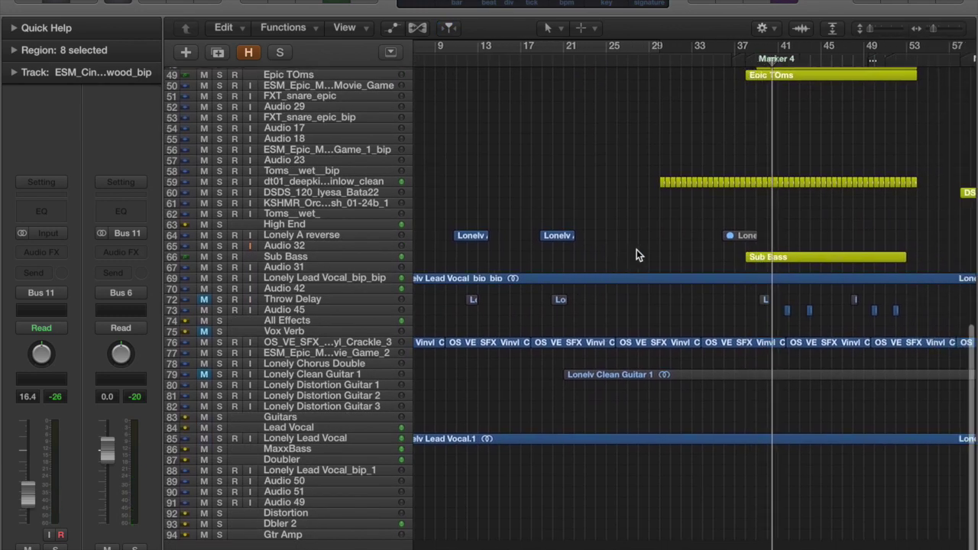
drag(935, 28, 931, 27)
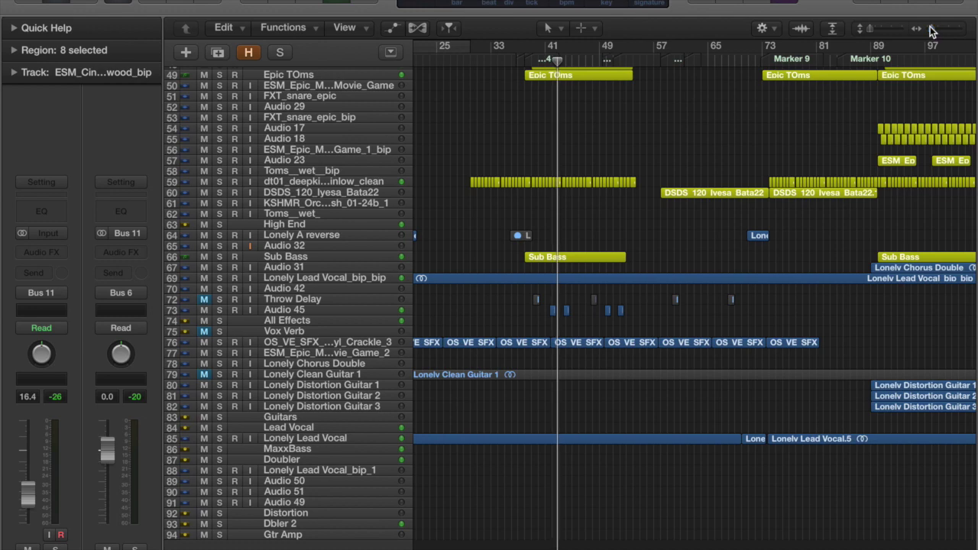
click(331, 305)
key(a)
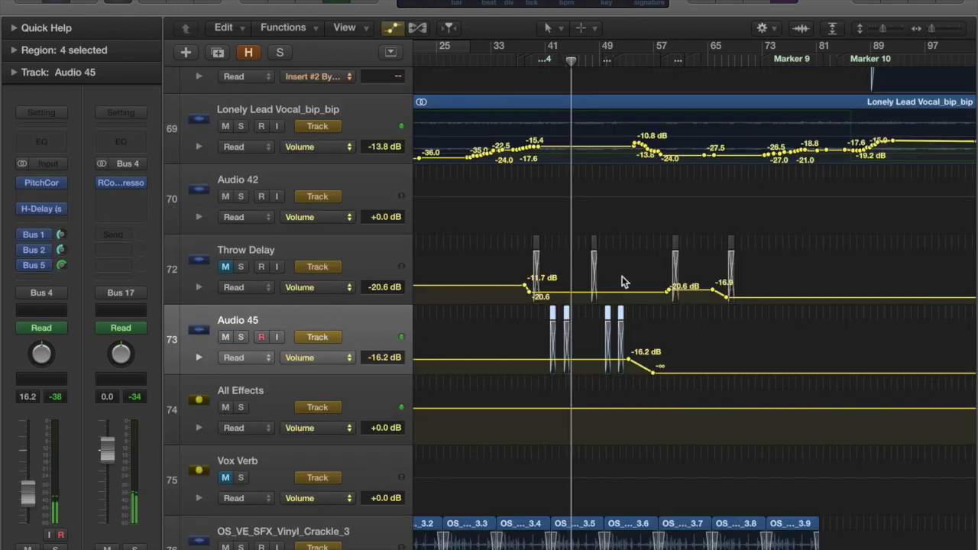
drag(932, 28, 936, 28)
key(s)
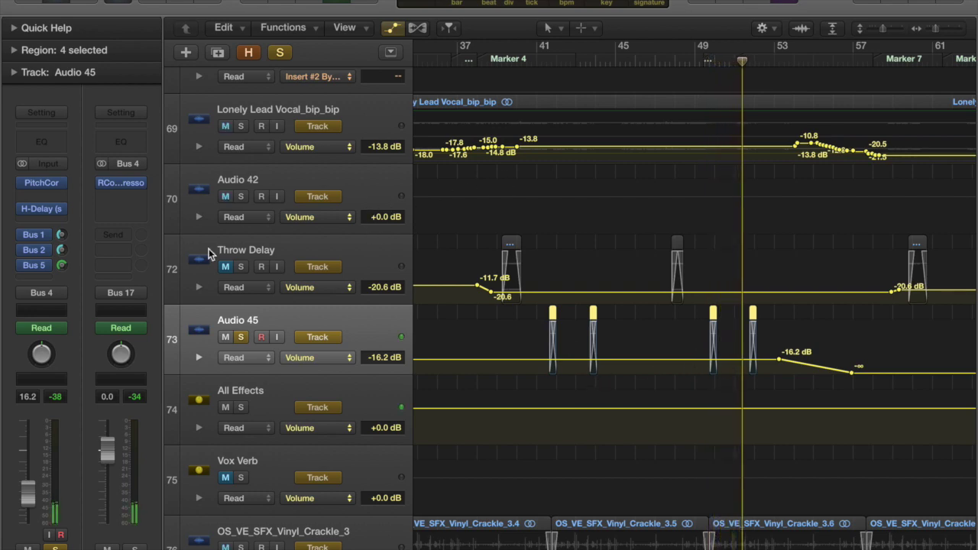
Hide the automation, unsolo Audio 45, and play from about bar 41, toggling its solo to compare it with the full mix.
key(a)
key(s)
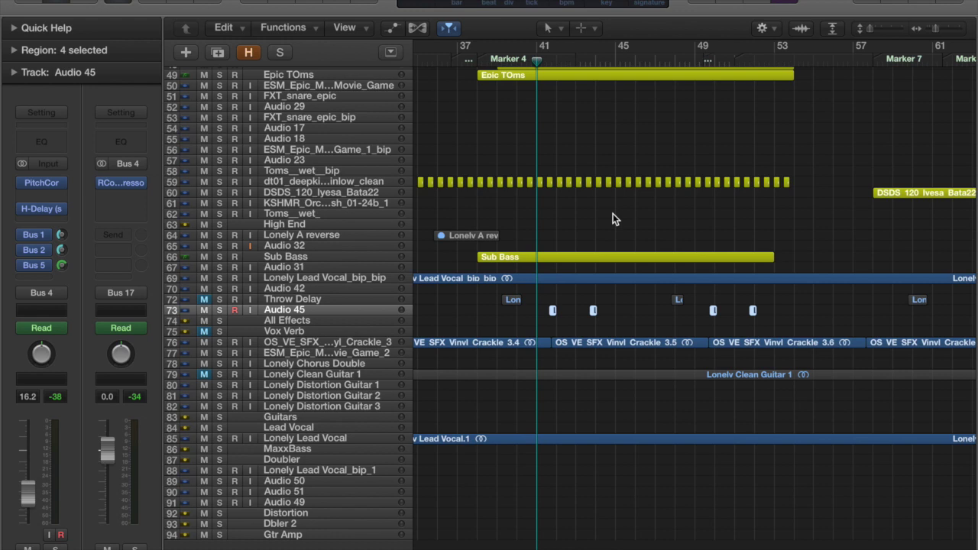
scroll(613, 213, down, 2)
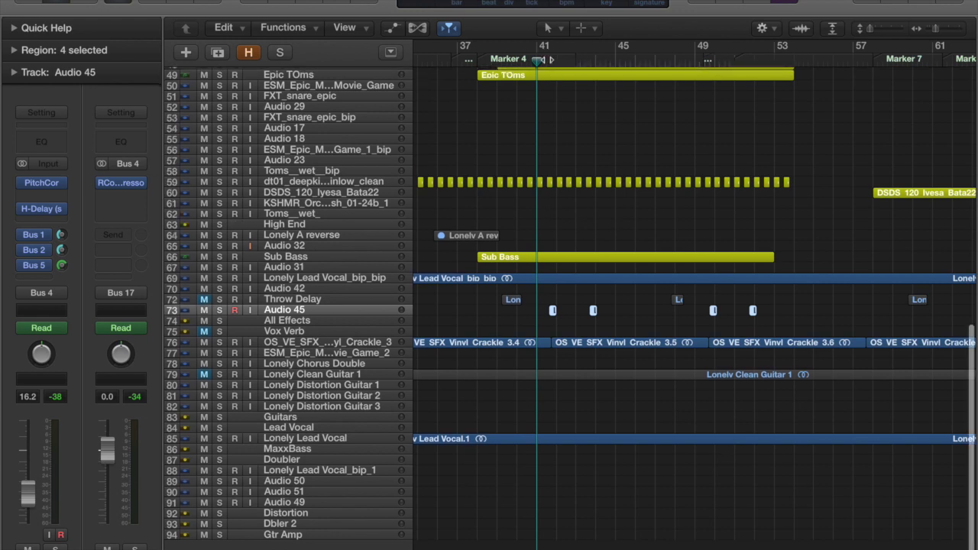
key(space)
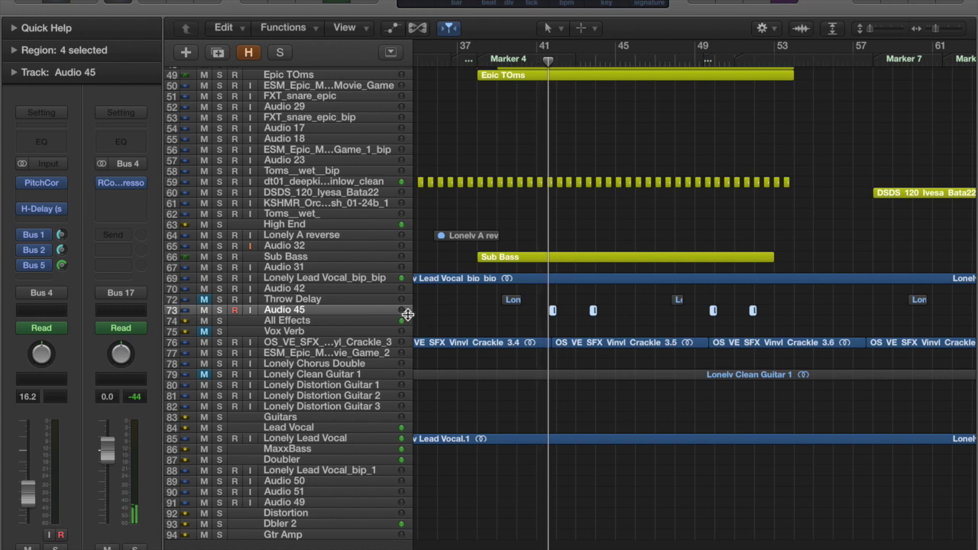
key(s)
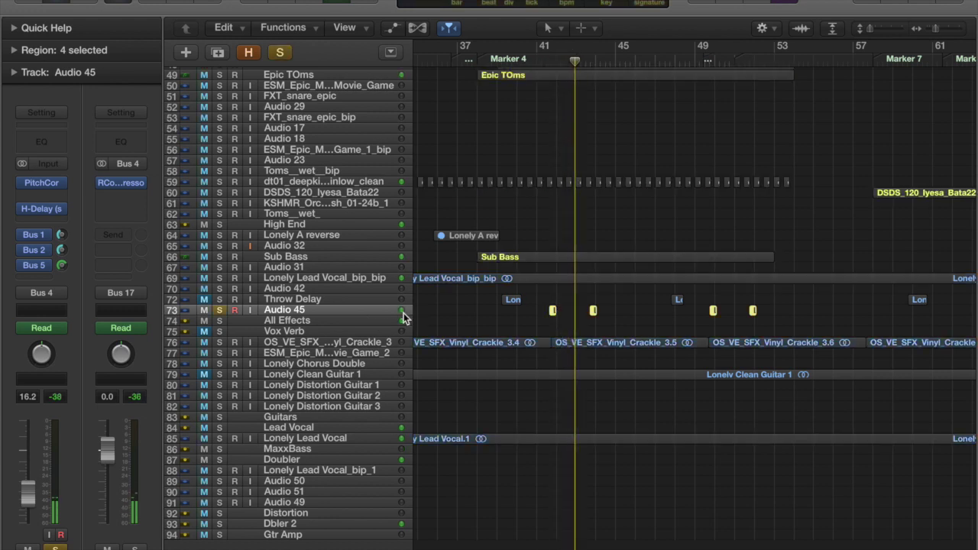
key(s)
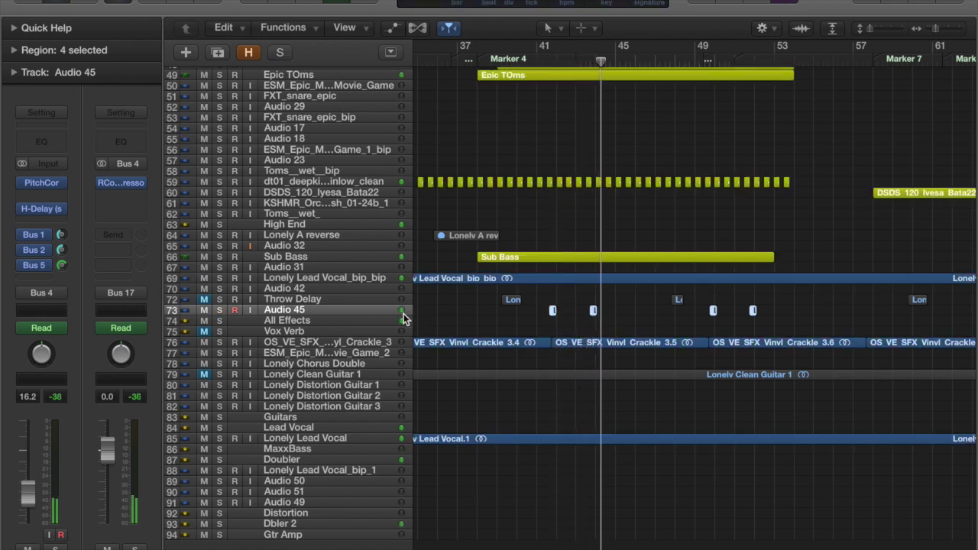
key(s)
key(s)
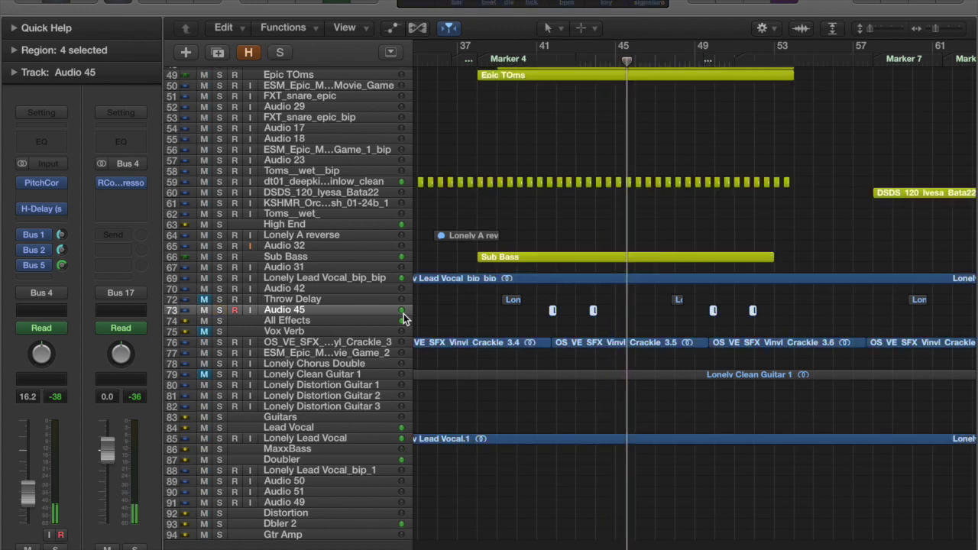
scroll(710, 289, down, 1)
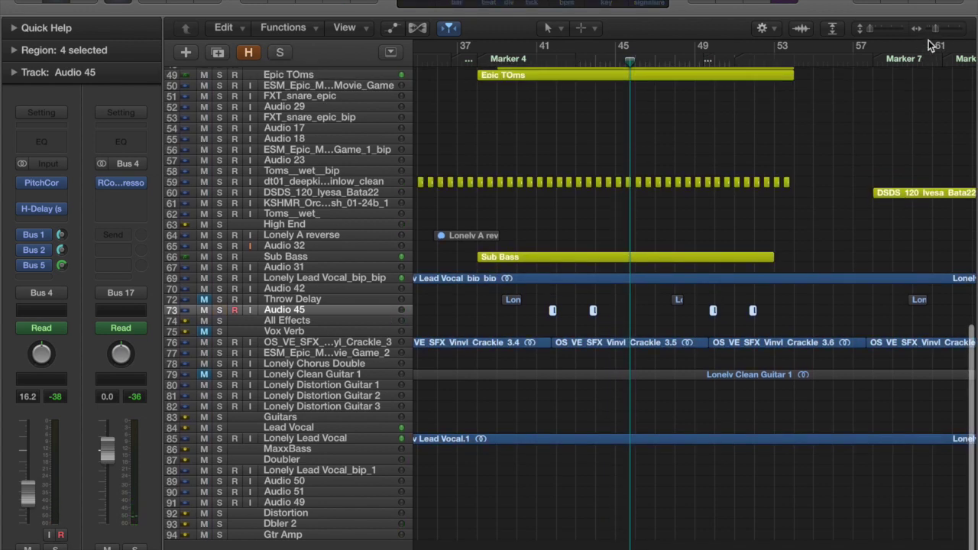
Play the OS_VE_SFX vinyl crackle track soloed from the start of the song, then clear its solo.
drag(939, 31, 925, 30)
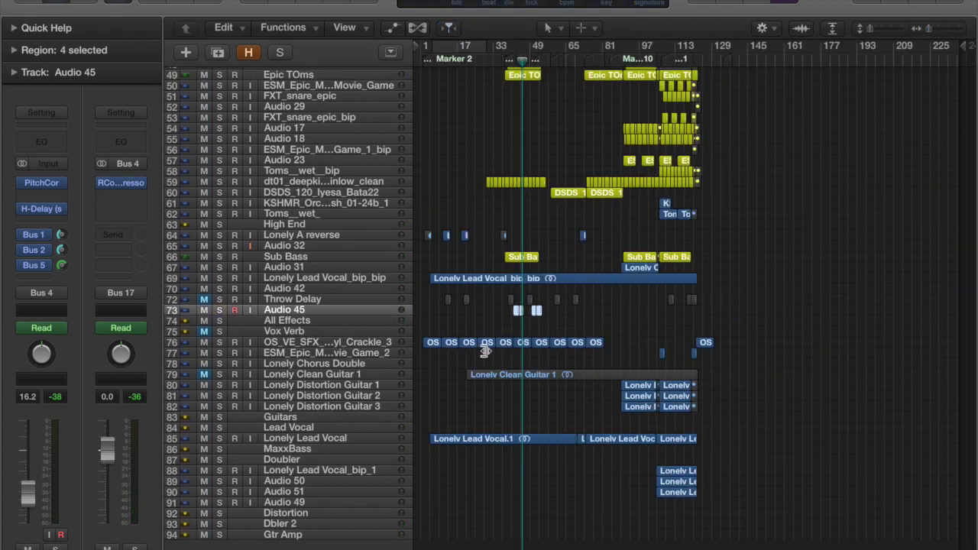
click(344, 364)
click(328, 330)
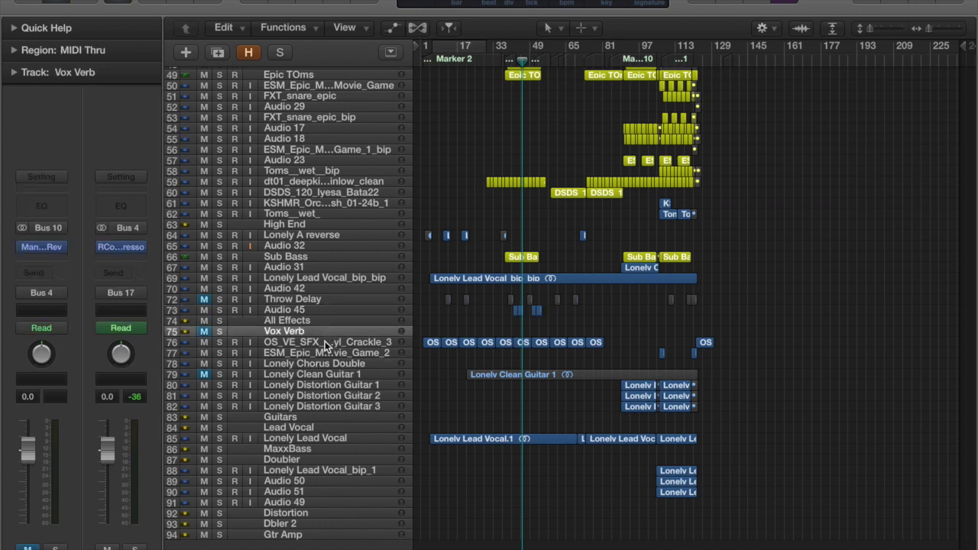
click(325, 342)
key(s)
click(424, 60)
key(space)
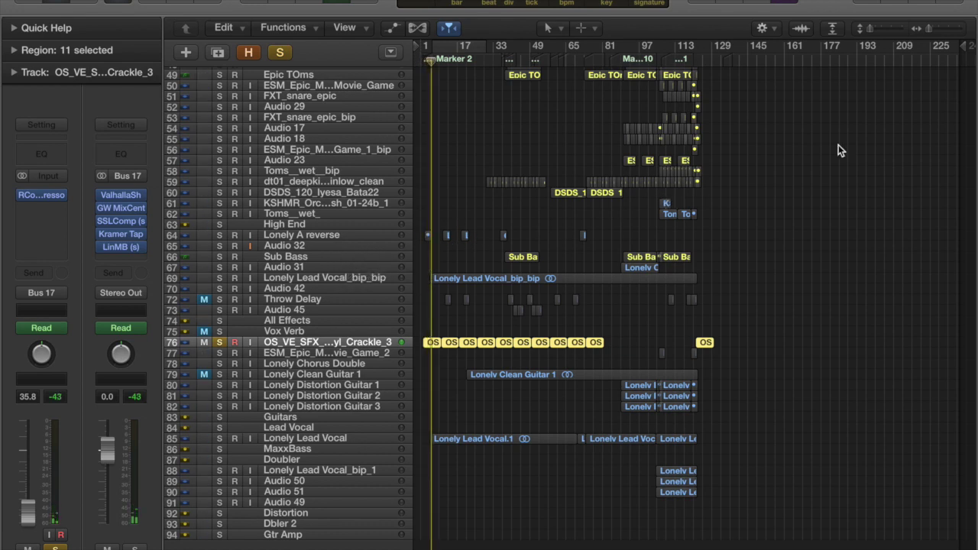
click(947, 30)
key(s)
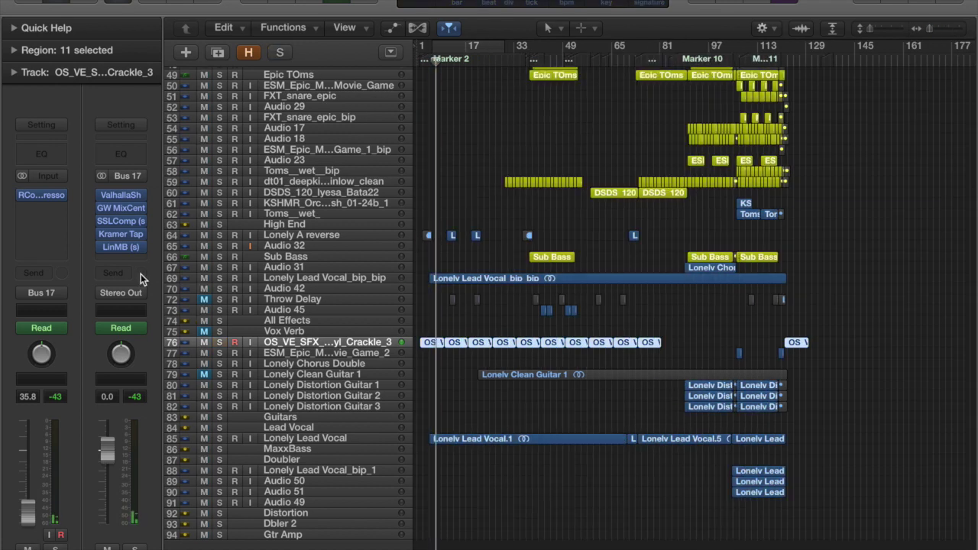
Open the LinMB plug-in on the Stereo Out and look through its factory presets without changing the current one.
click(122, 247)
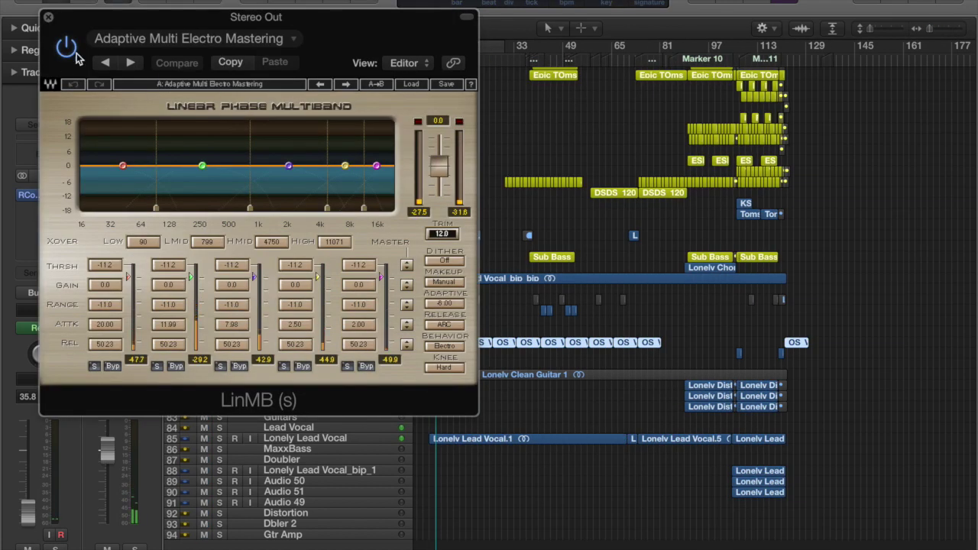
click(633, 58)
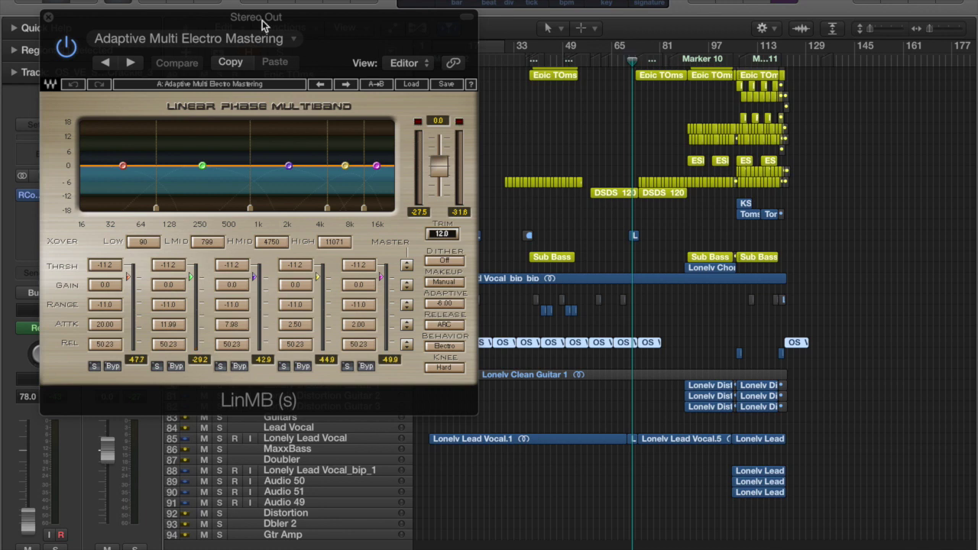
click(252, 39)
mouse_move(216, 310)
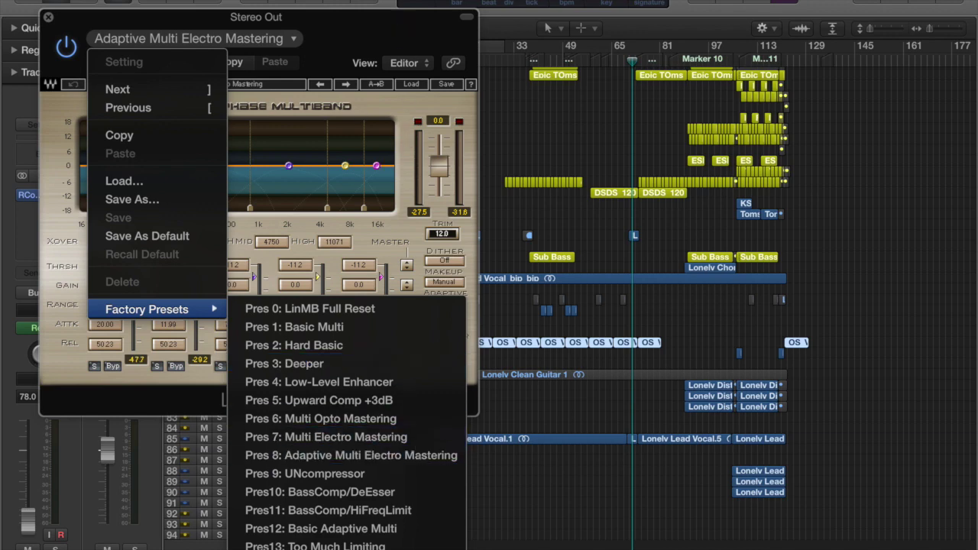
click(343, 32)
Play the full mix from about bar 104 with LinMB open to watch the multiband response, then close the plug-in.
click(734, 60)
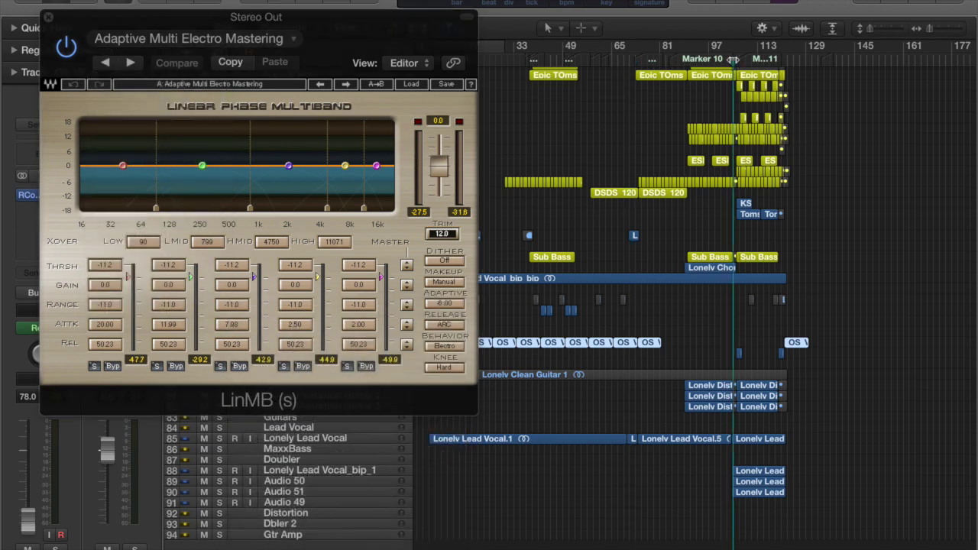
key(space)
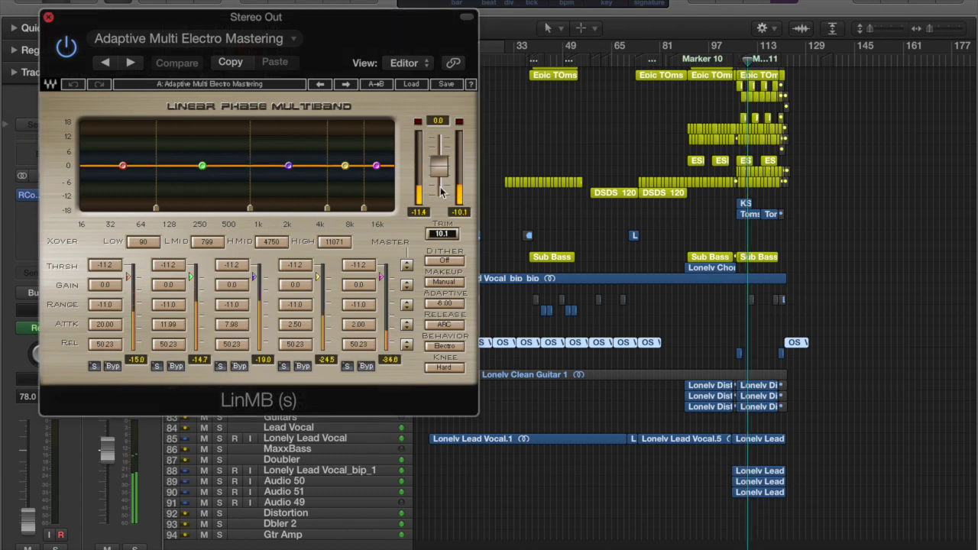
click(48, 17)
Select the Gospel Ensemble+_bip_2 track, survey the song's layers through Marker 11, and place the playhead at about bar 85.
scroll(762, 310, up, 15)
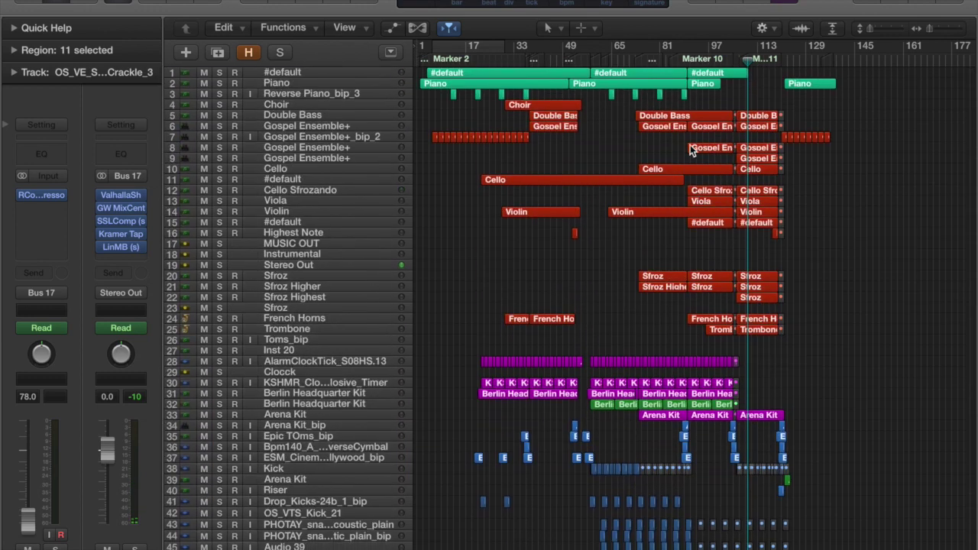
click(342, 136)
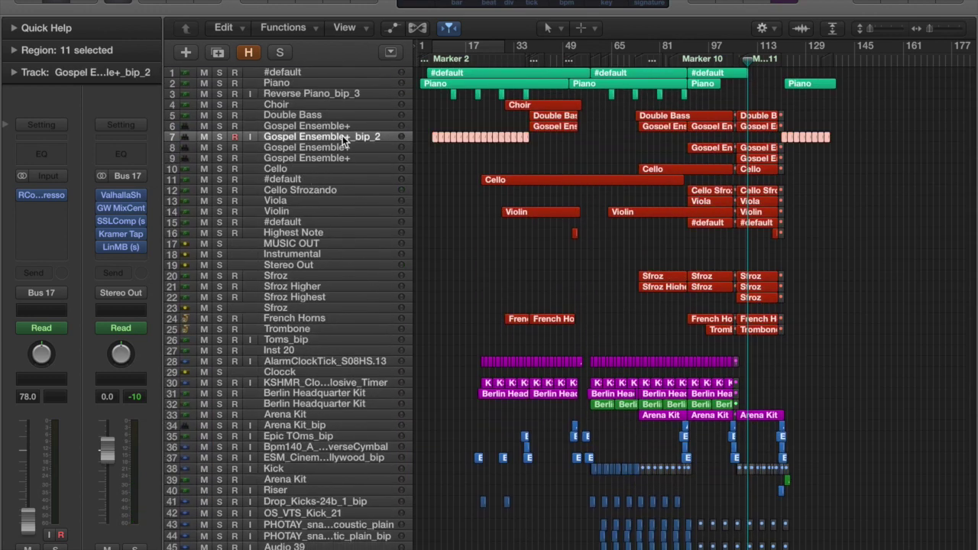
scroll(564, 199, down, 4)
scroll(565, 199, down, 12)
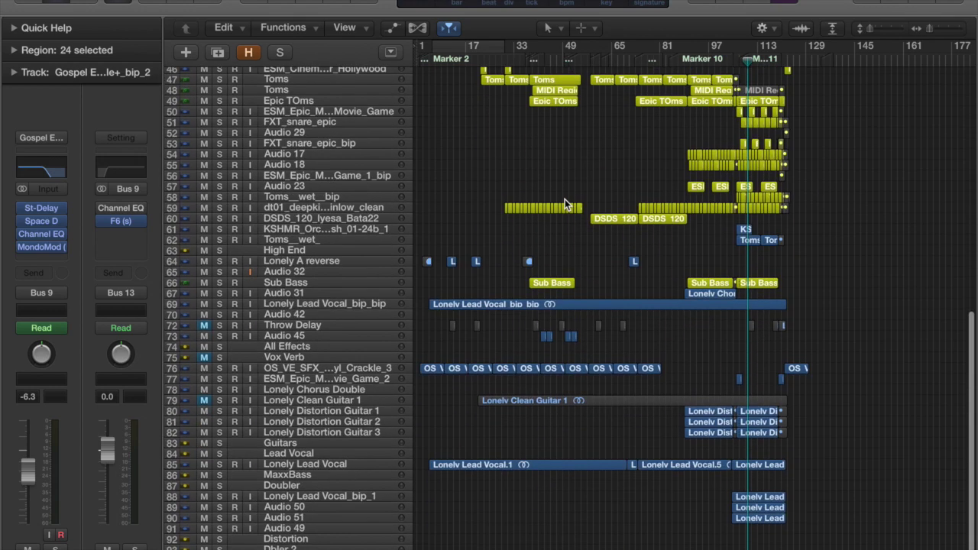
scroll(565, 199, down, 3)
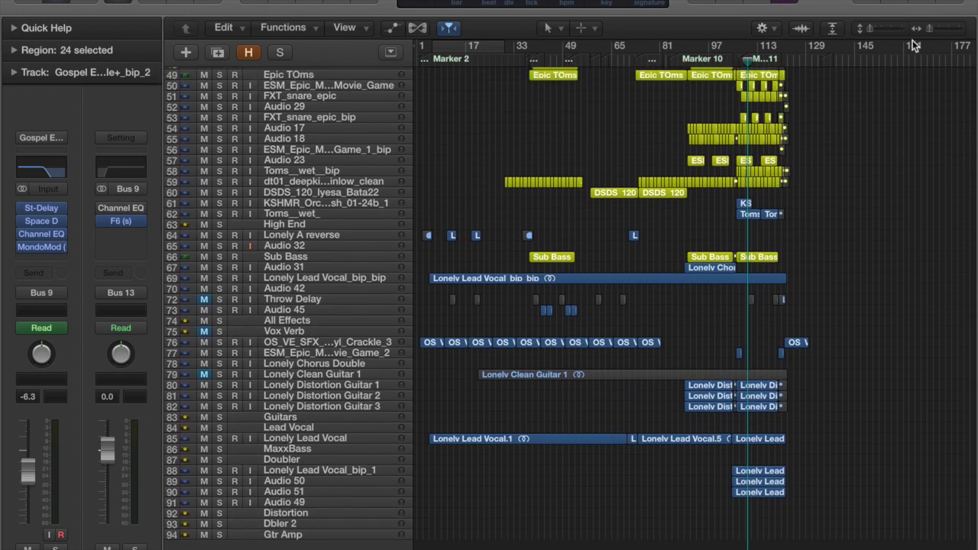
drag(931, 29, 935, 29)
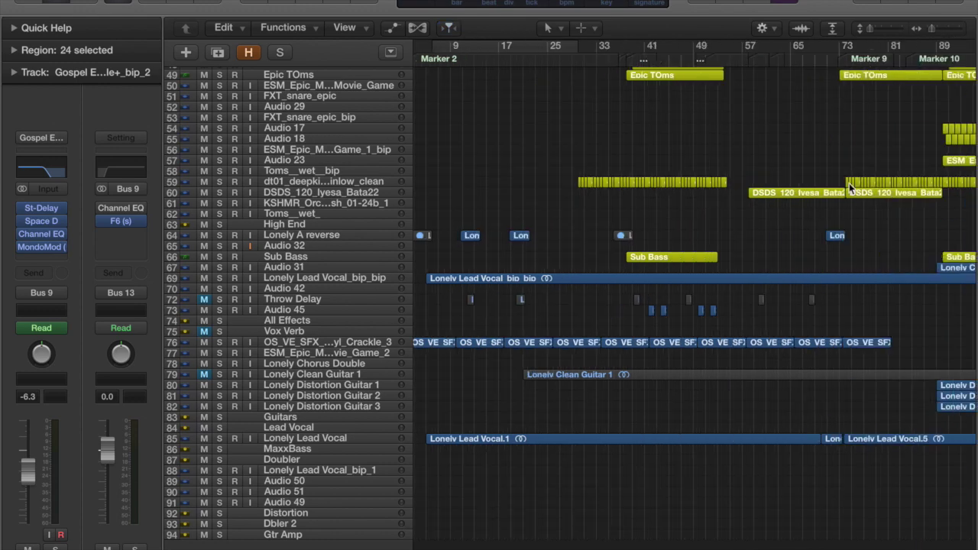
scroll(849, 183, right, 15)
scroll(850, 183, left, 8)
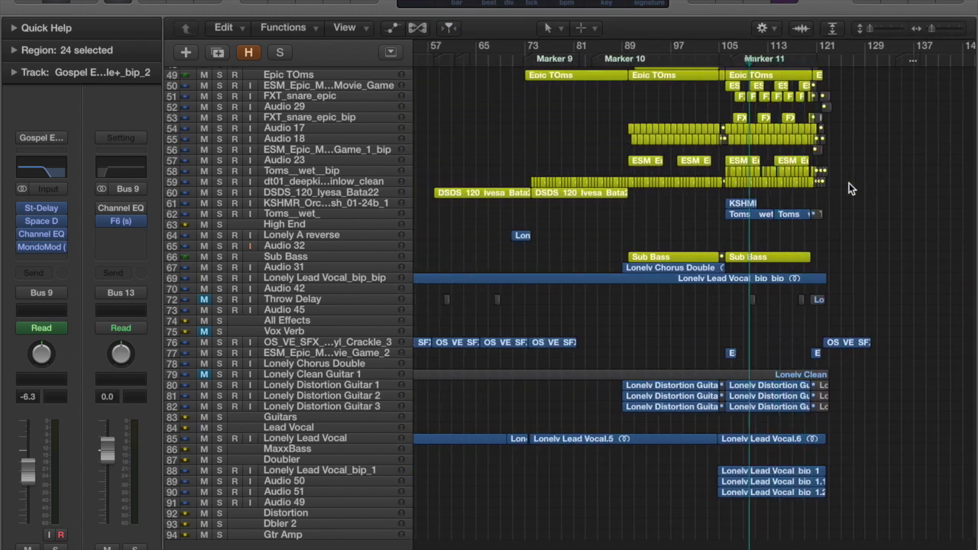
scroll(849, 183, up, 15)
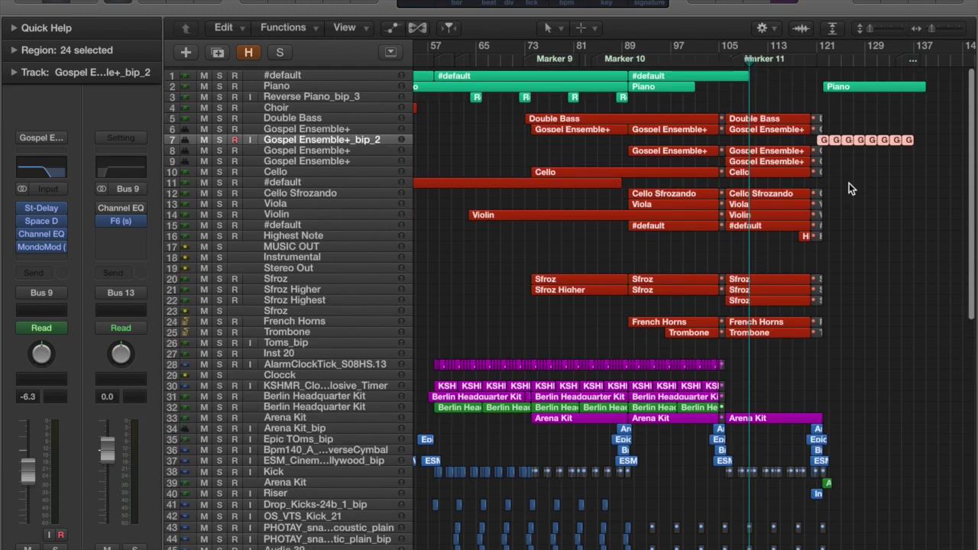
click(605, 59)
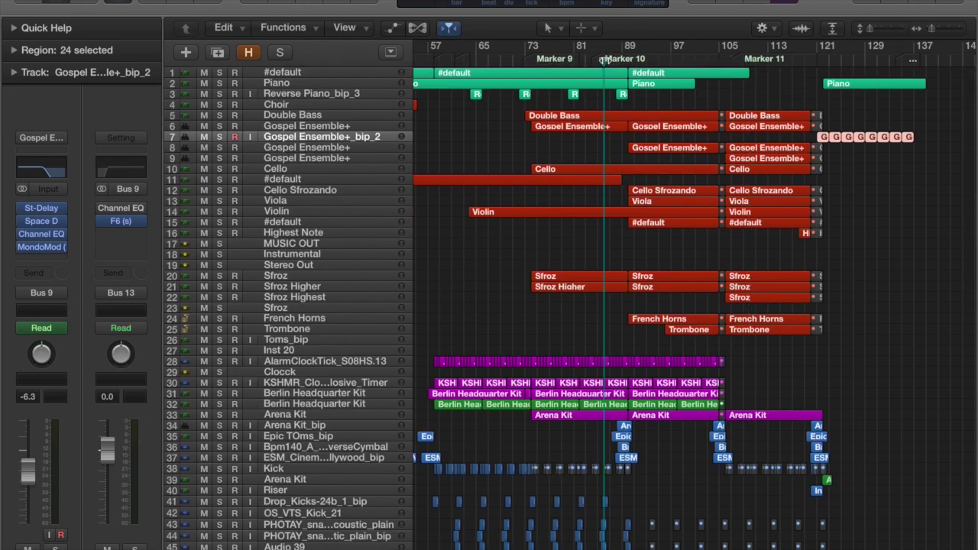
Review the percussion and effects layers around Markers 9 to 11 and move the playhead to about bar 87.
scroll(528, 191, down, 10)
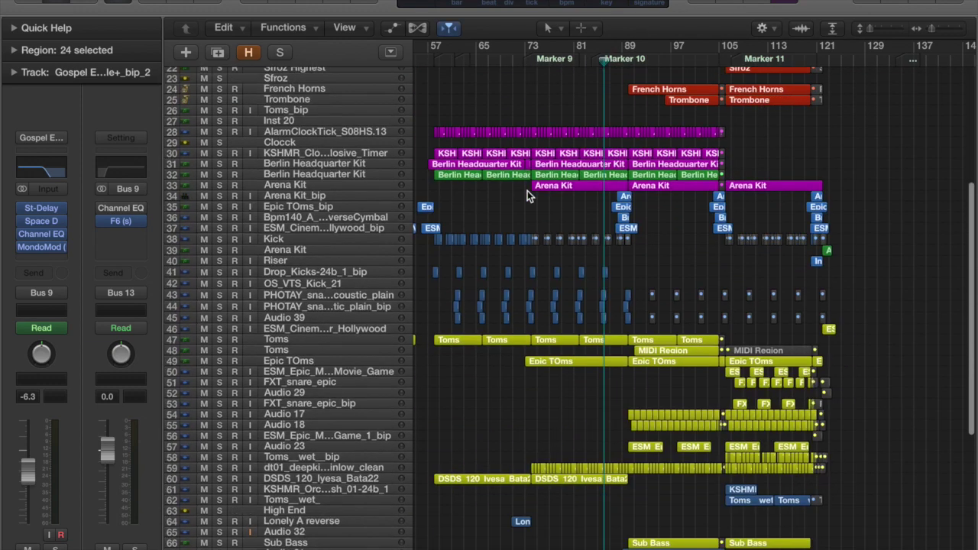
drag(932, 29, 929, 29)
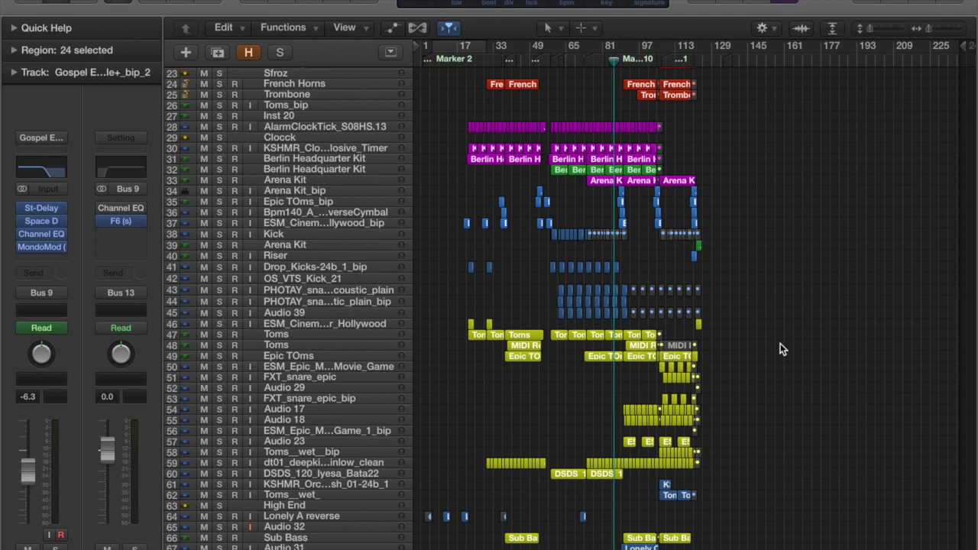
click(947, 31)
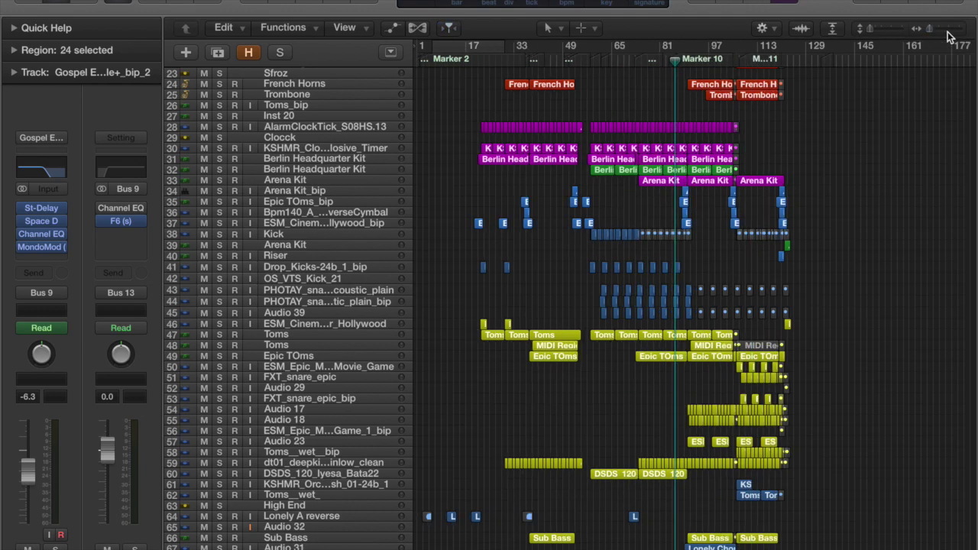
click(947, 31)
click(947, 31)
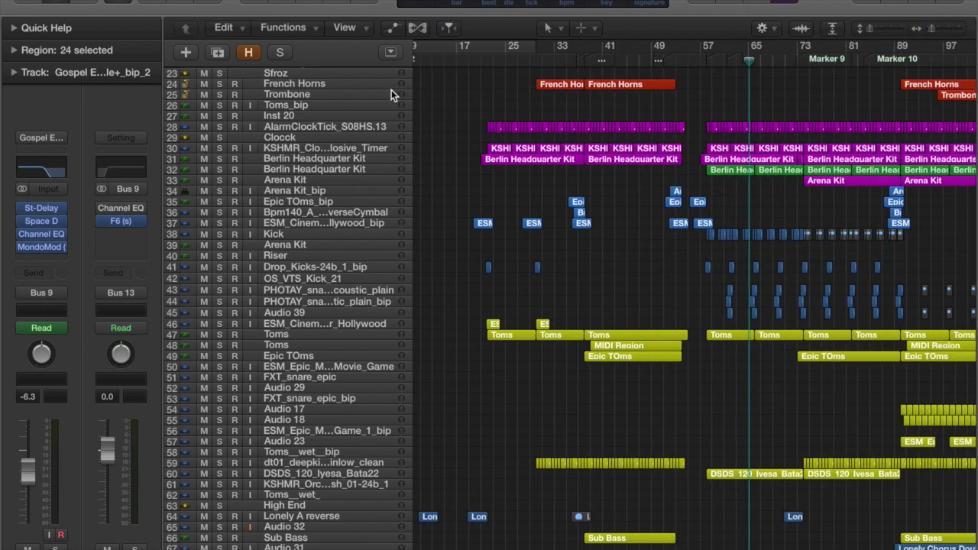
scroll(532, 186, right, 10)
scroll(543, 190, left, 3)
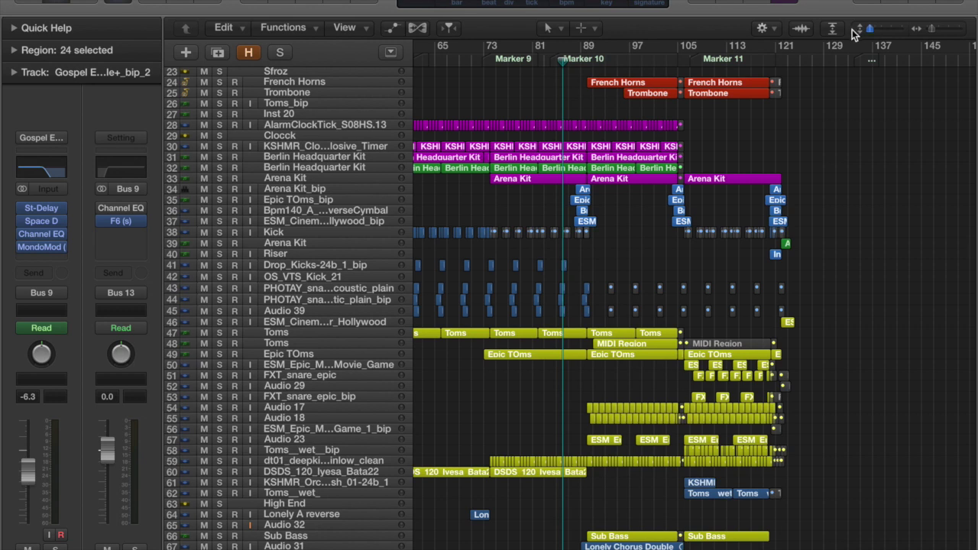
mouse_move(563, 61)
mouse_down()
mouse_move(591, 57)
mouse_move(573, 60)
mouse_up()
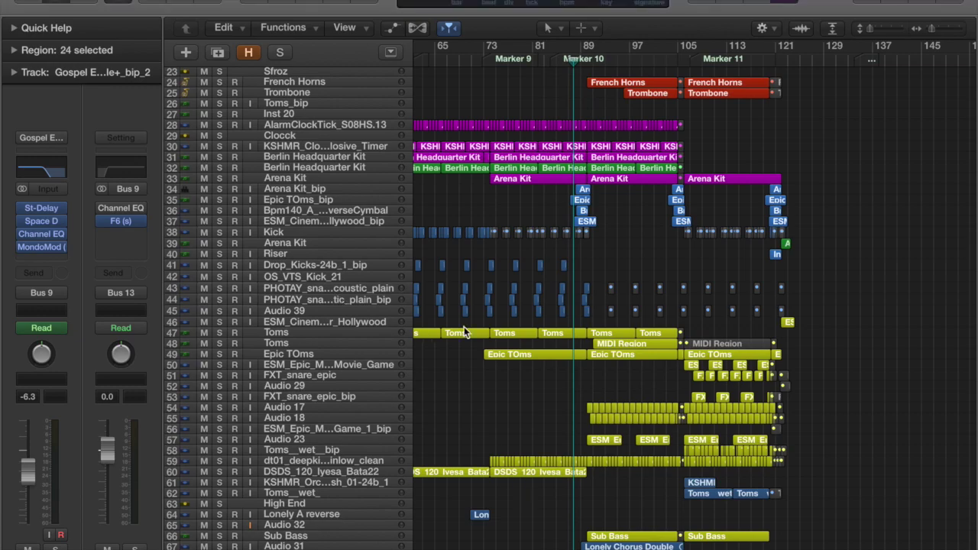